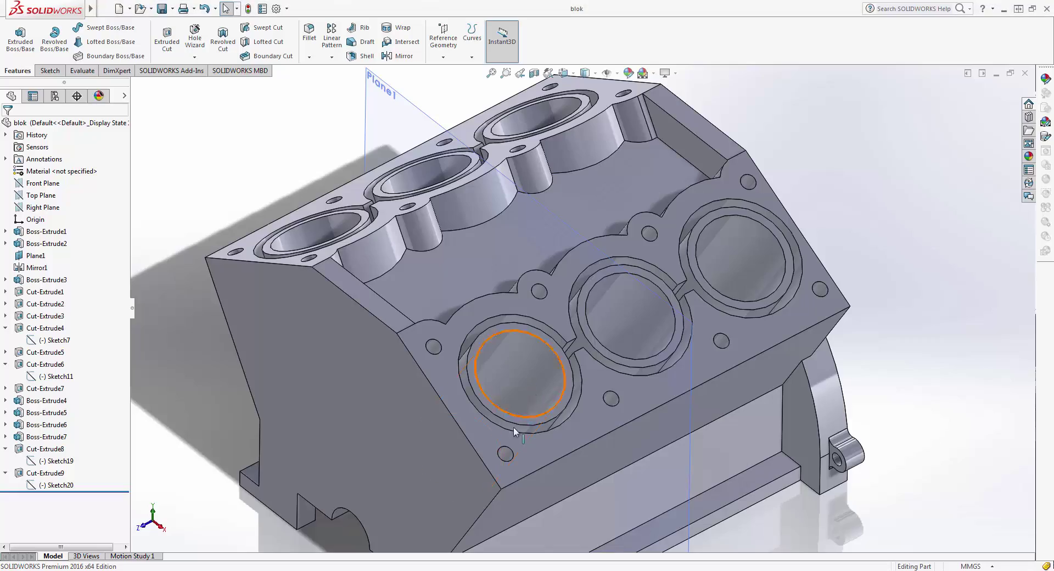
Orbit the block and view the second bank's large side face normal to.
scroll(610, 466, down, 3)
click(550, 451)
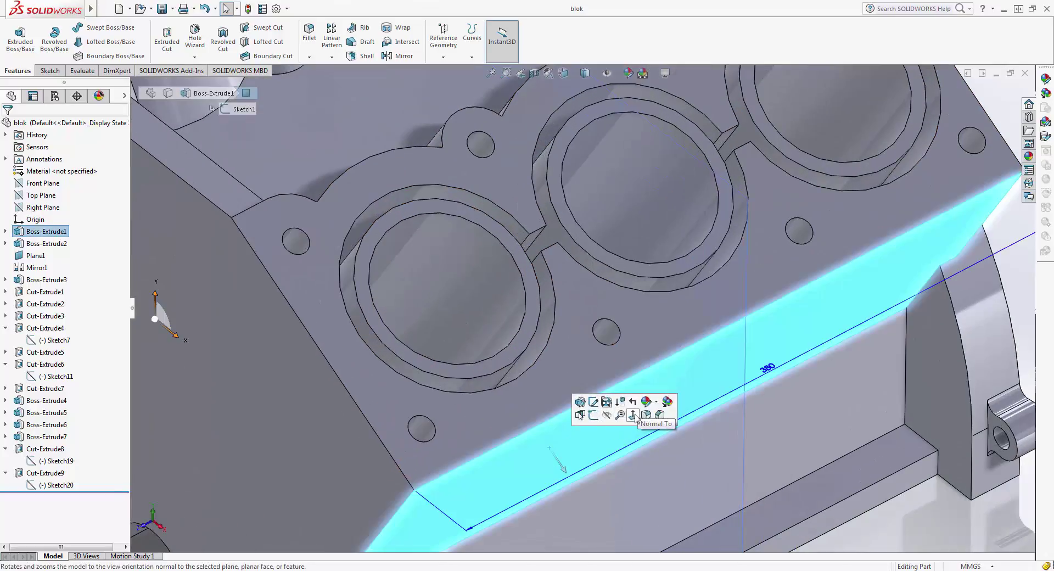
click(633, 415)
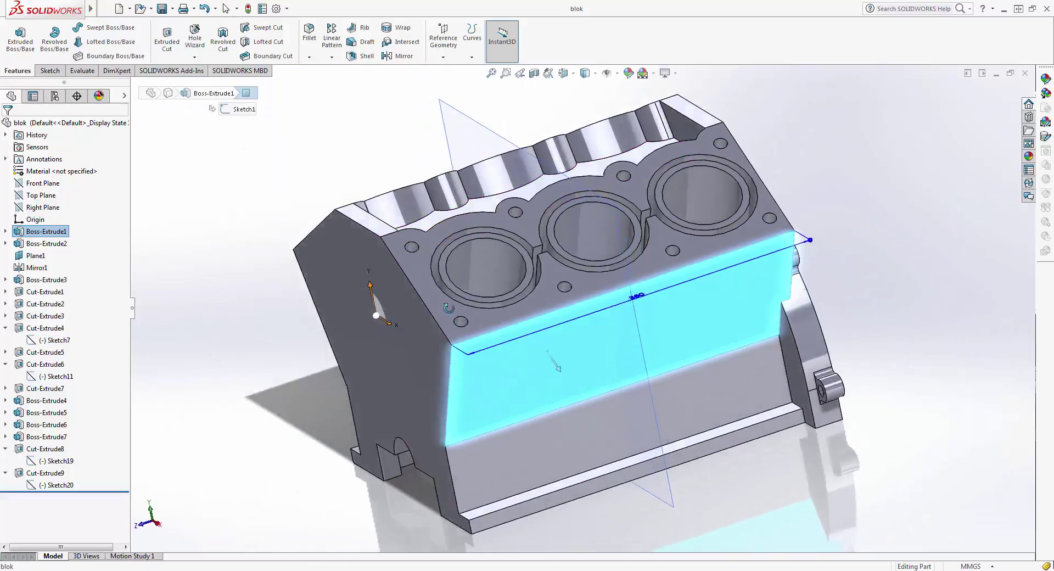
middle_drag(511, 337, 514, 272)
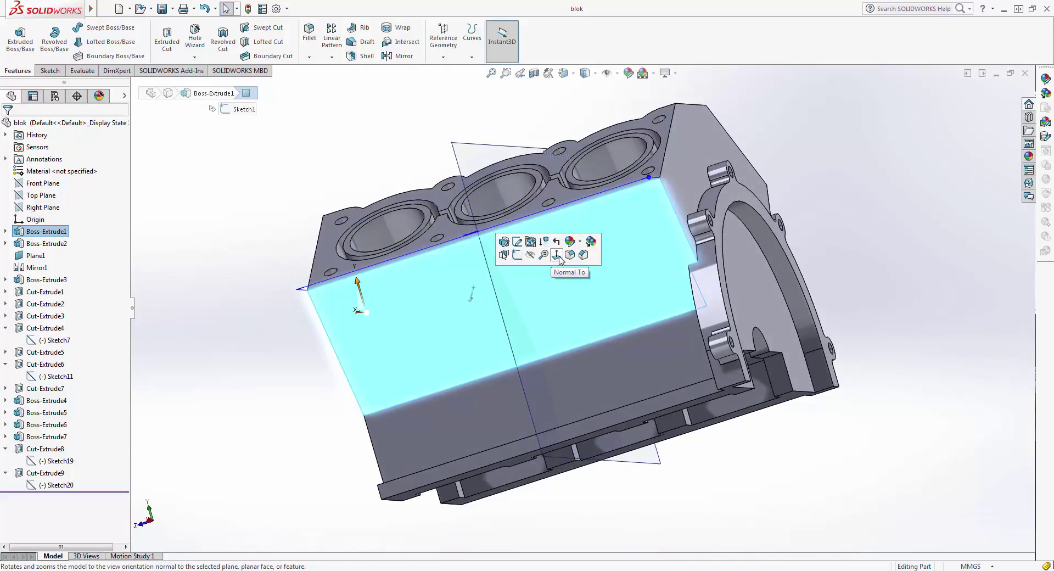
click(557, 254)
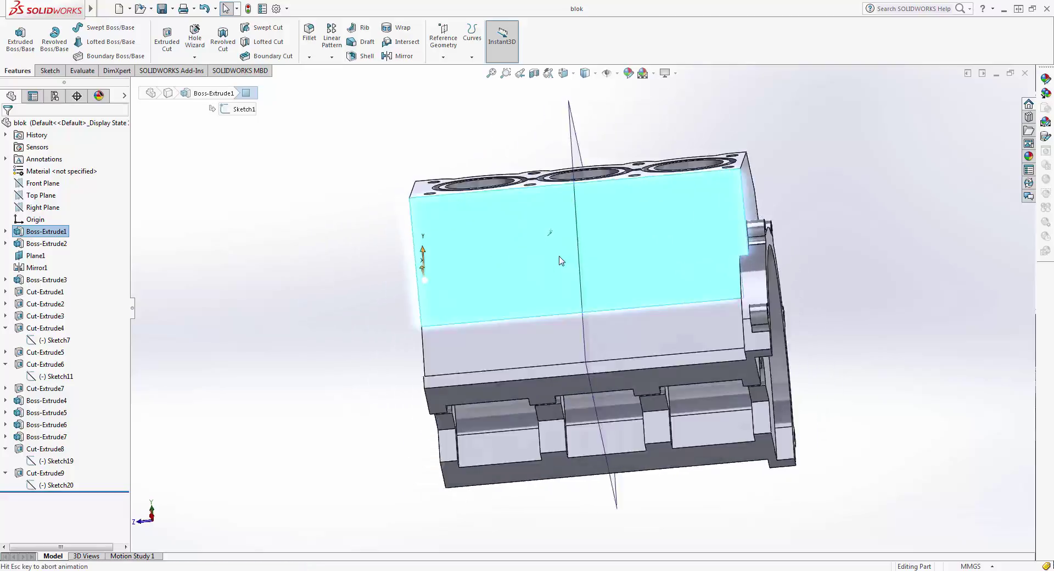
click(340, 172)
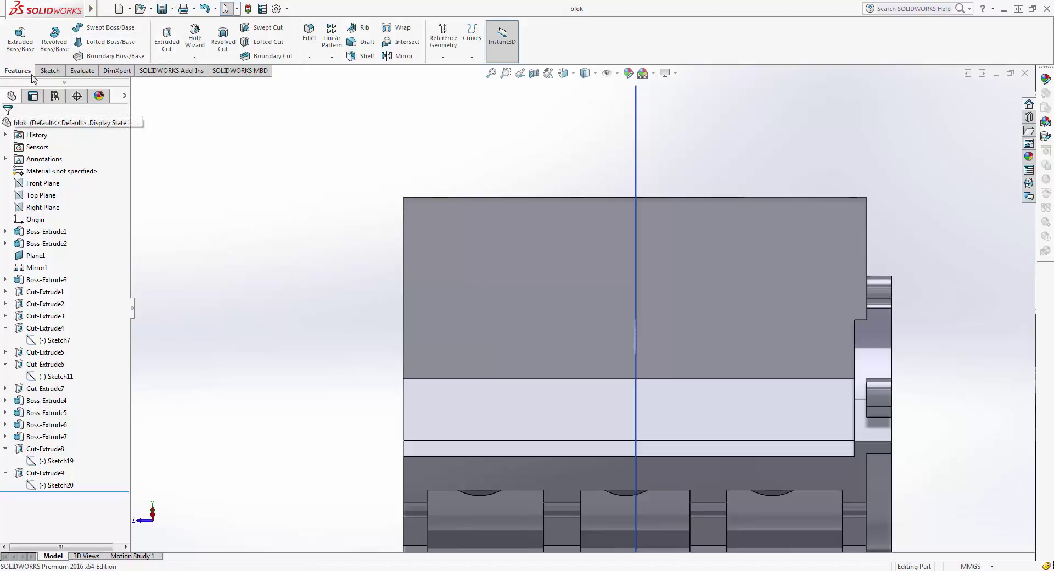
right_click(506, 226)
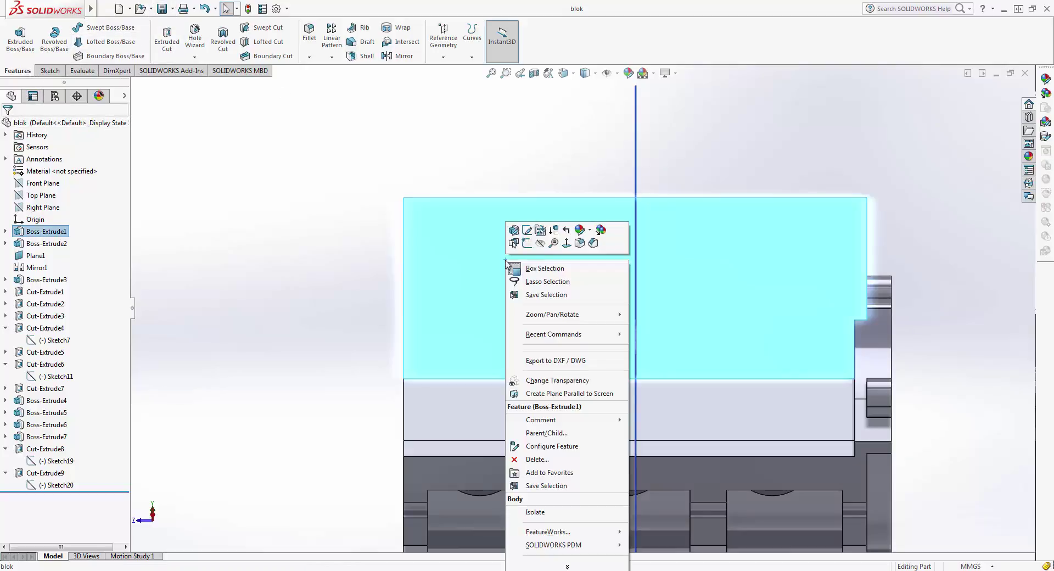
Sketch a 389.38 mm horizontal construction centreline edge to edge across the side face.
click(527, 246)
click(202, 132)
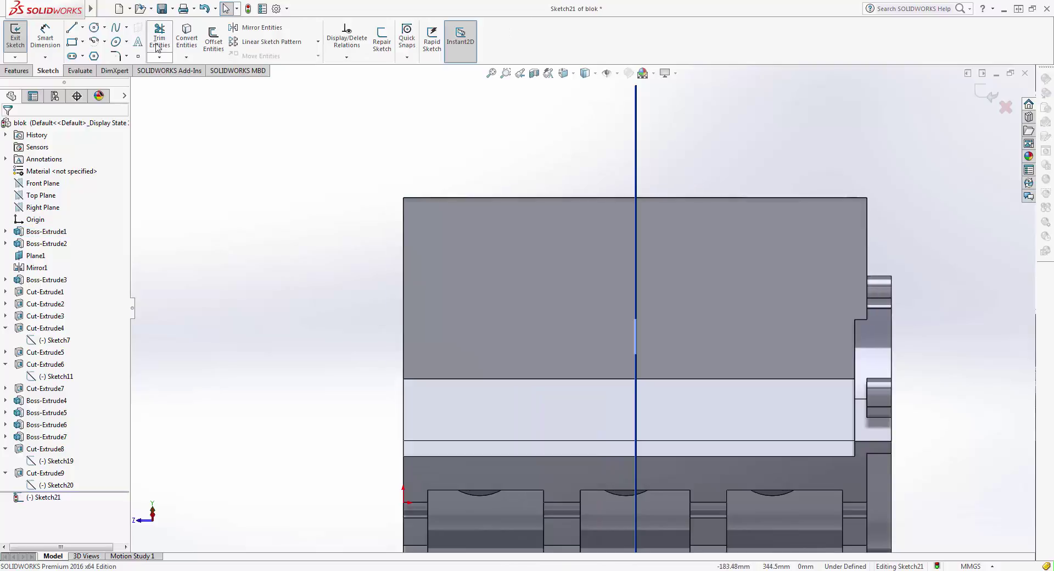
click(75, 34)
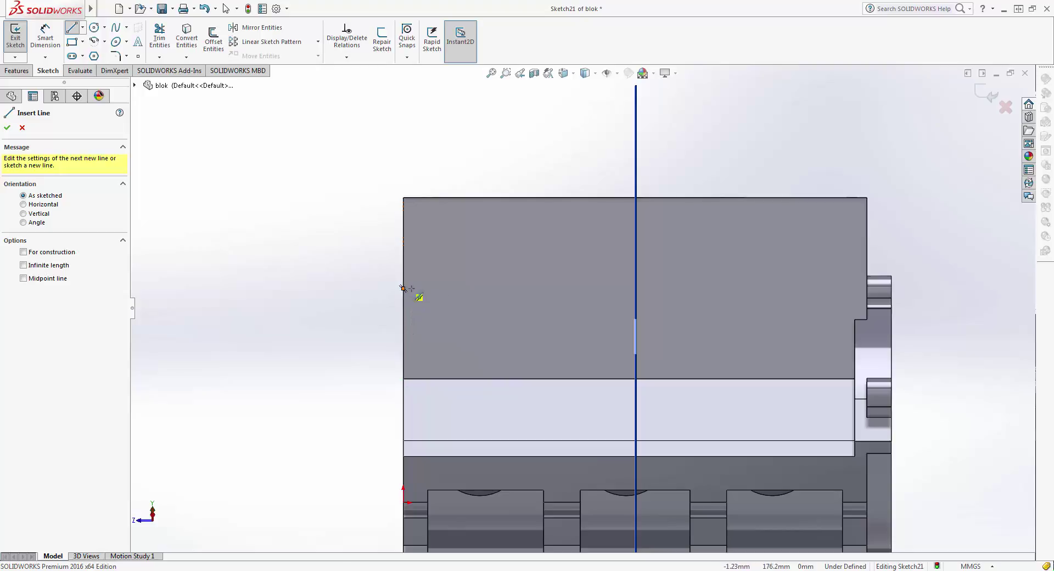
click(403, 288)
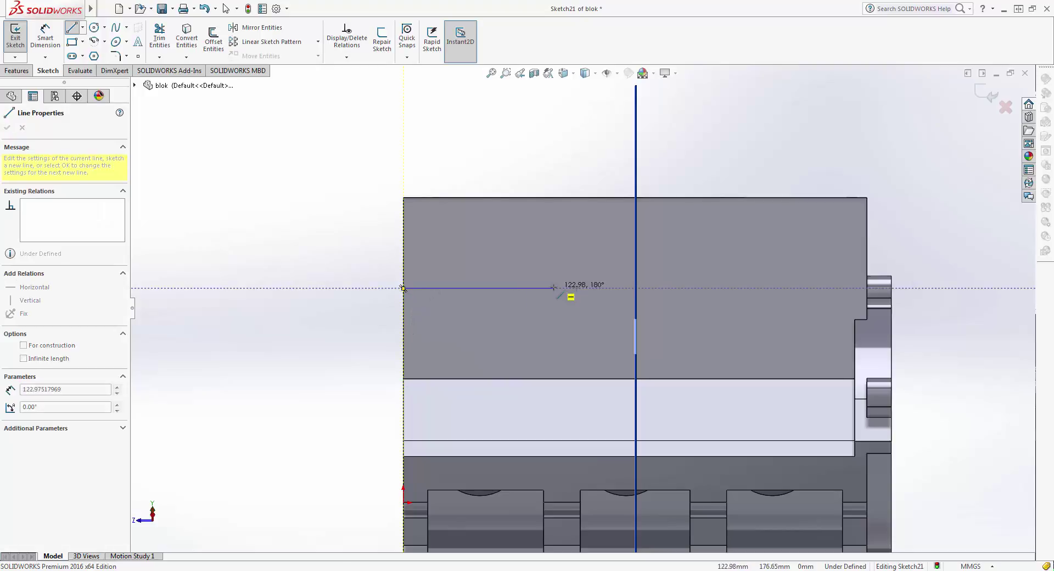
click(878, 288)
key(Escape)
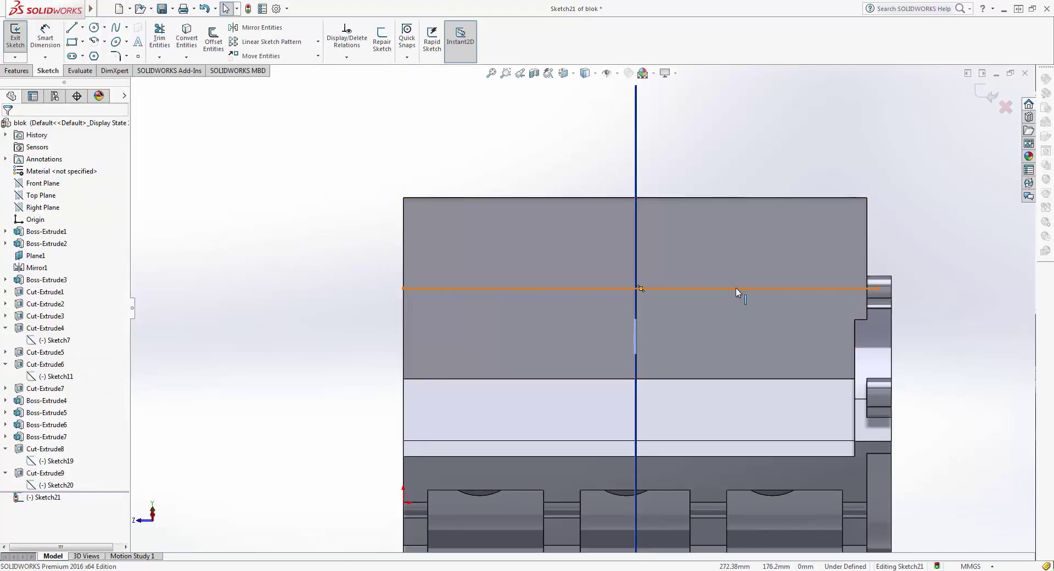
click(735, 288)
click(779, 255)
scroll(554, 264, down, 3)
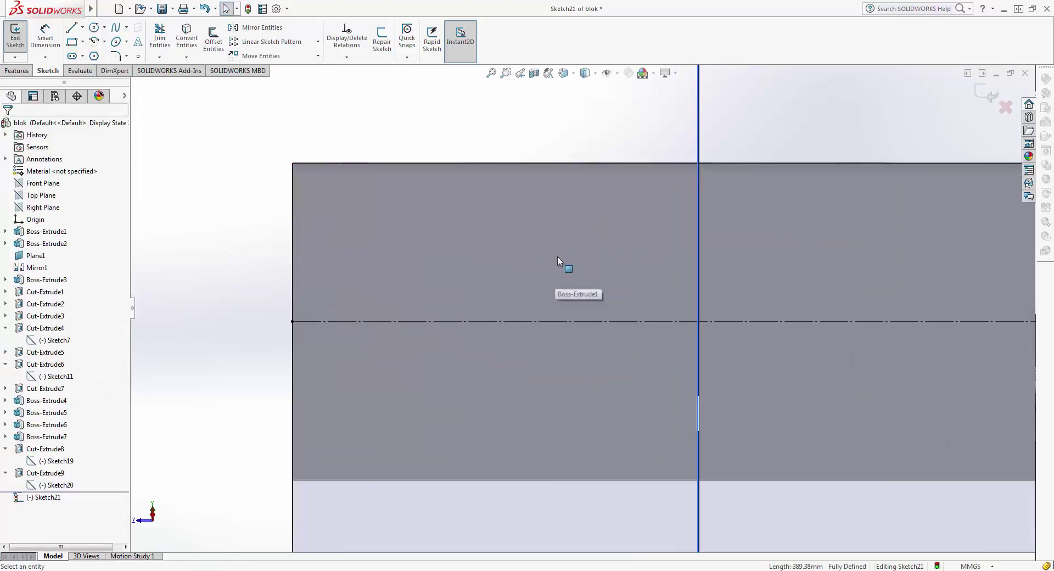
Draw an 84.91 mm vertical construction line across the centreline, deleting the stray horizontal segment.
click(73, 30)
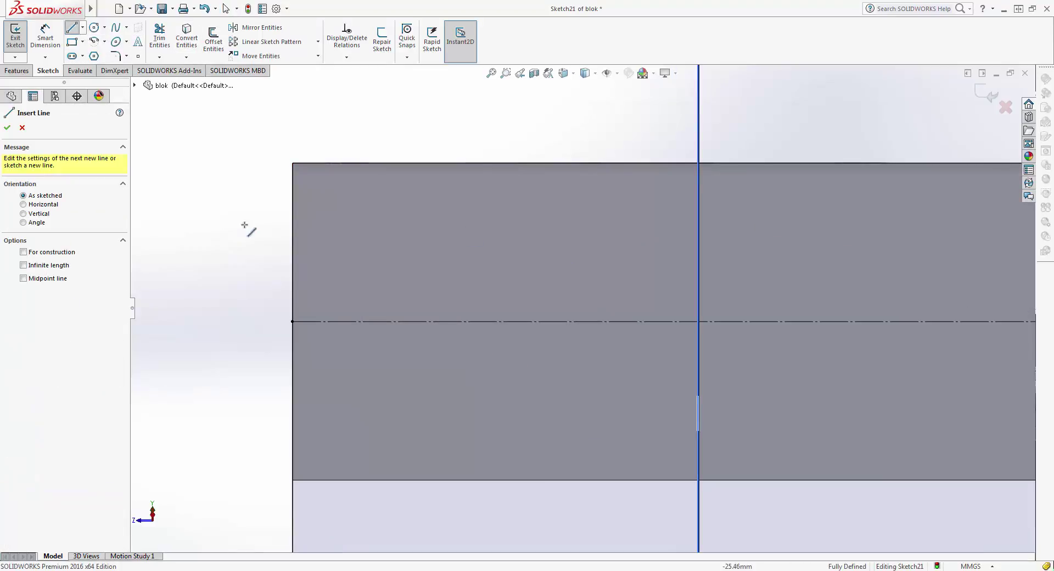
click(295, 243)
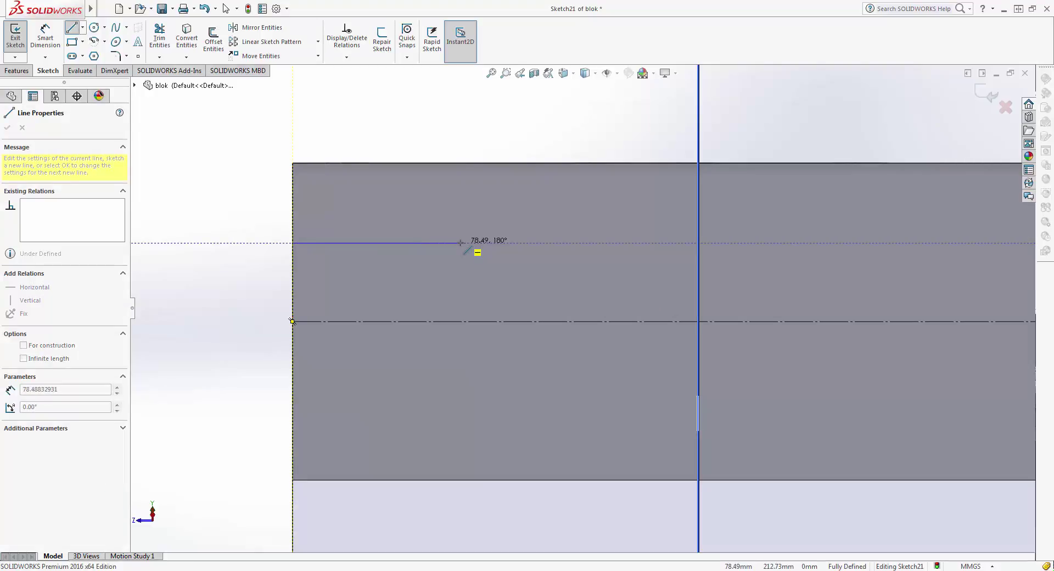
double_click(460, 242)
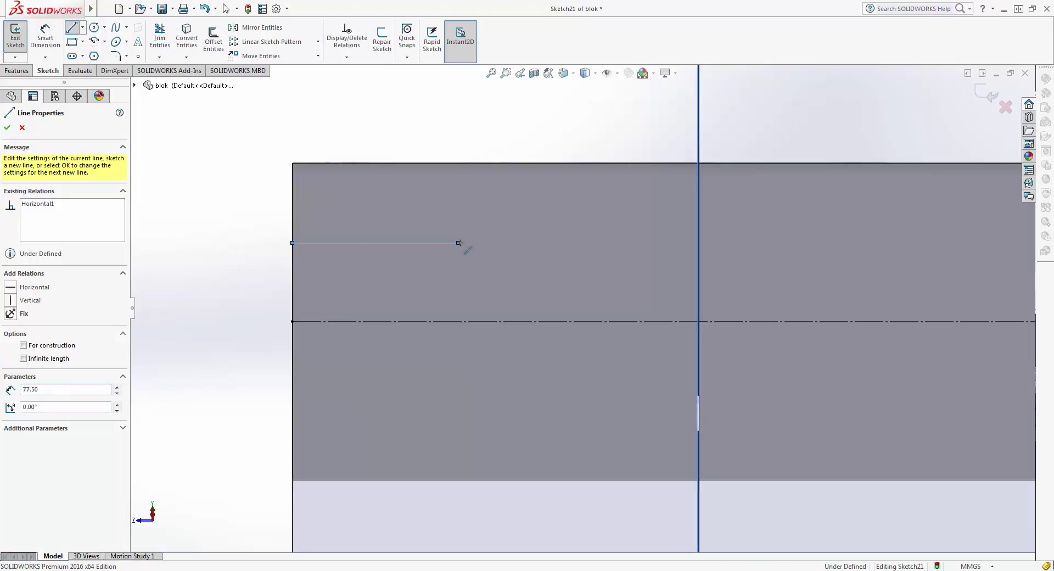
click(458, 242)
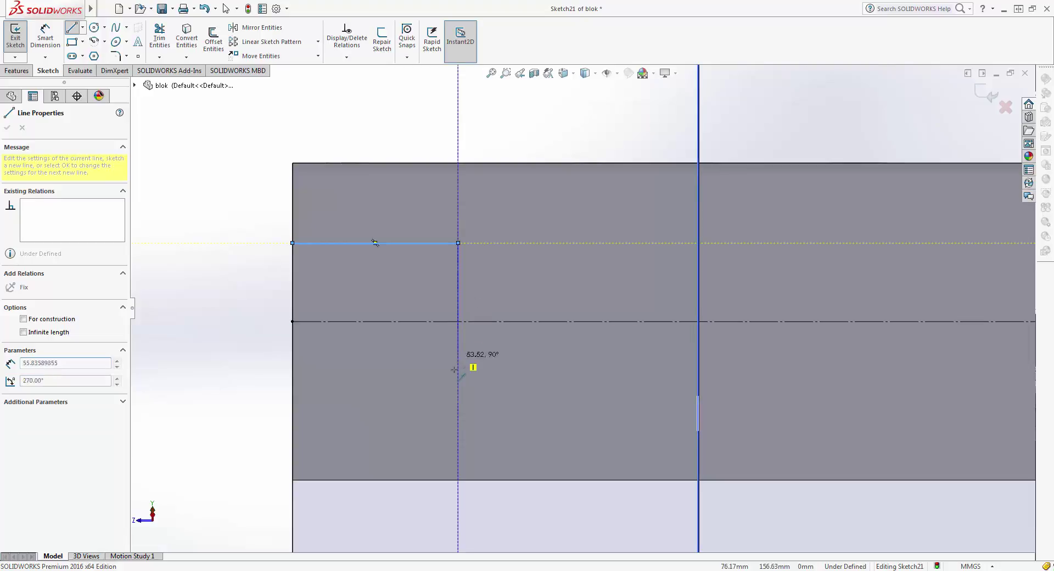
click(458, 425)
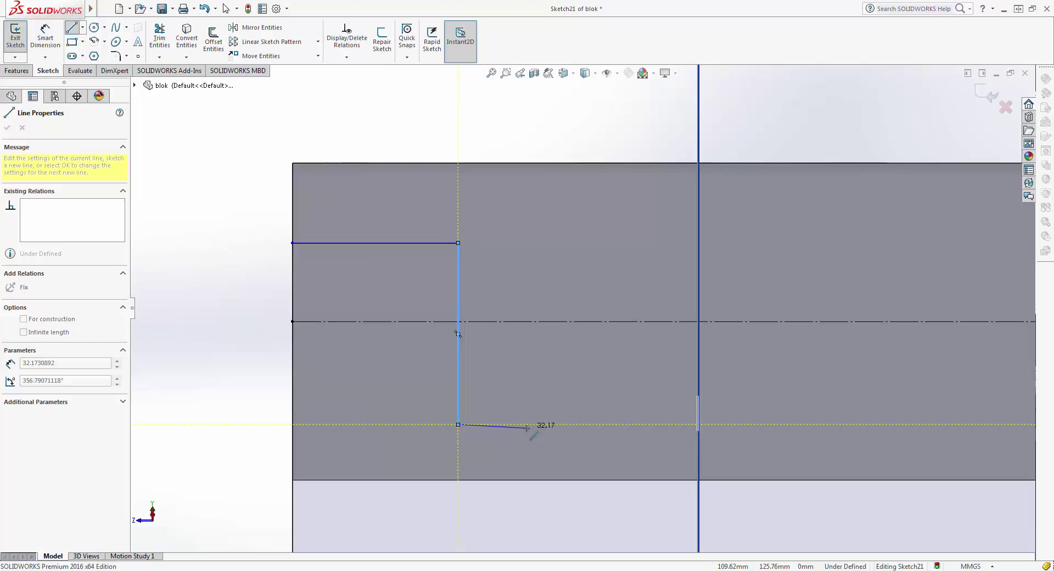
key(Escape)
click(425, 244)
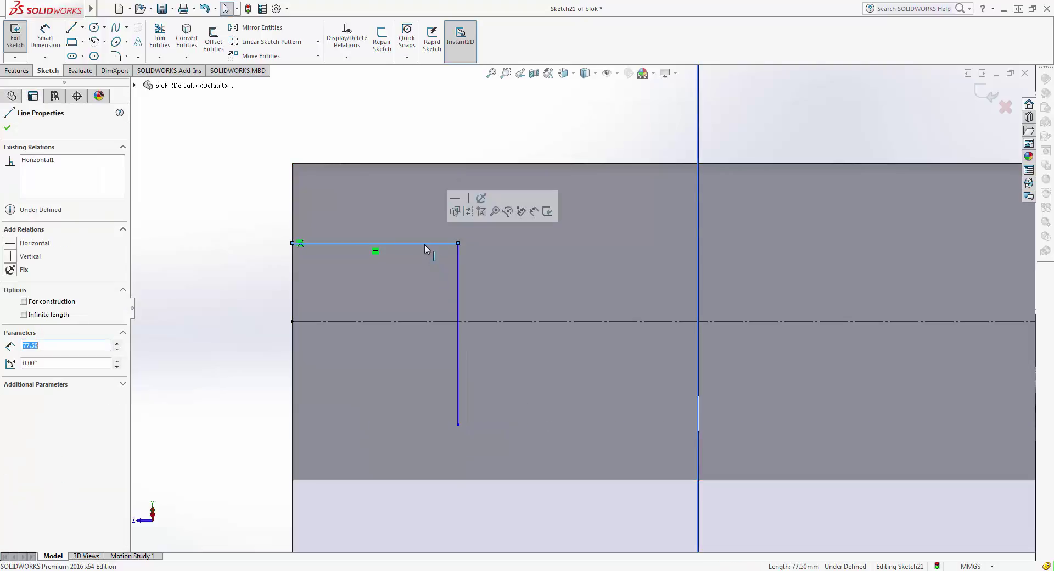
key(Delete)
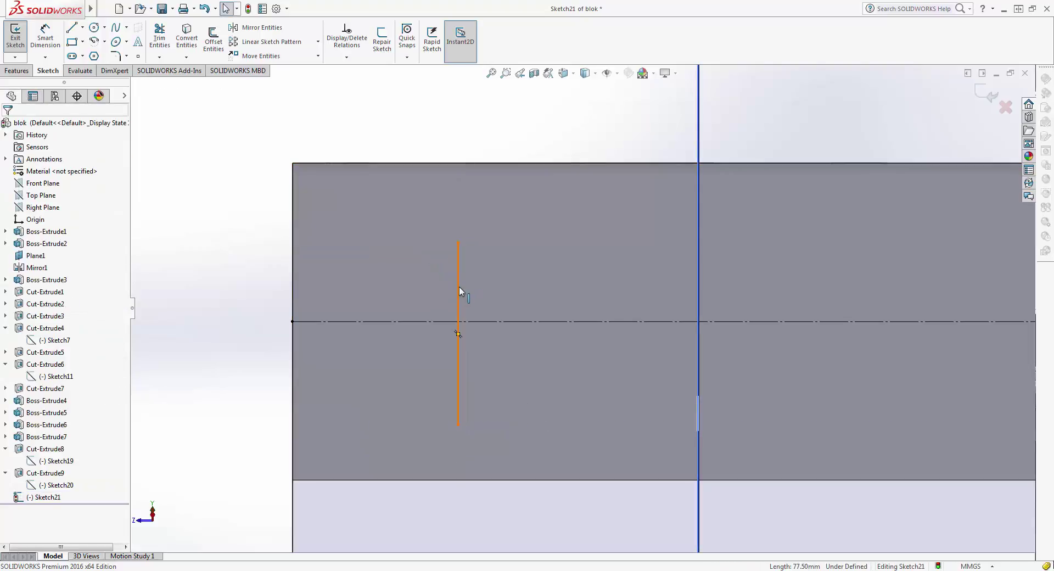
click(459, 287)
click(530, 250)
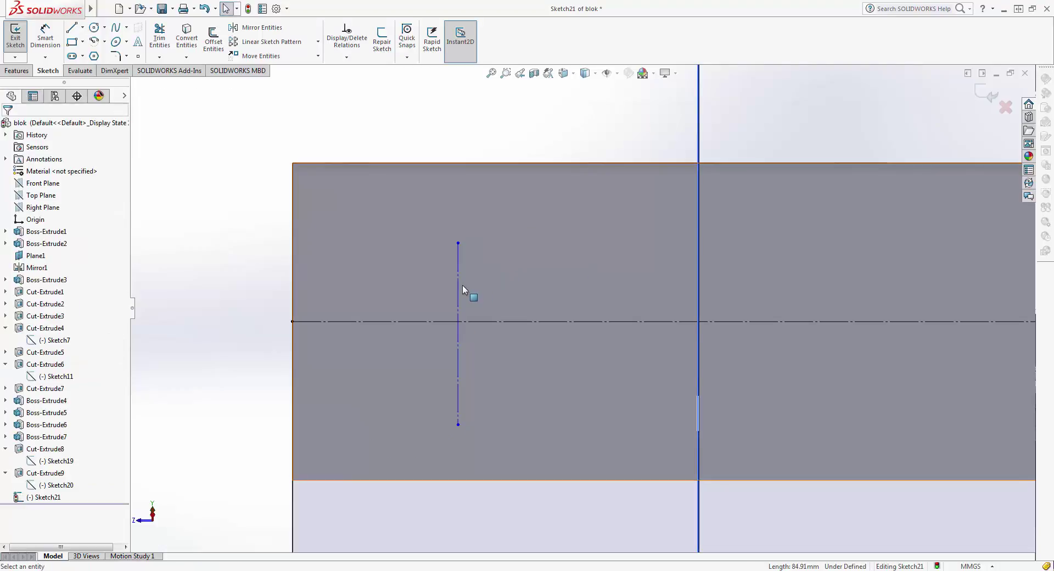
Offset the vertical line 120 mm to the right.
click(214, 39)
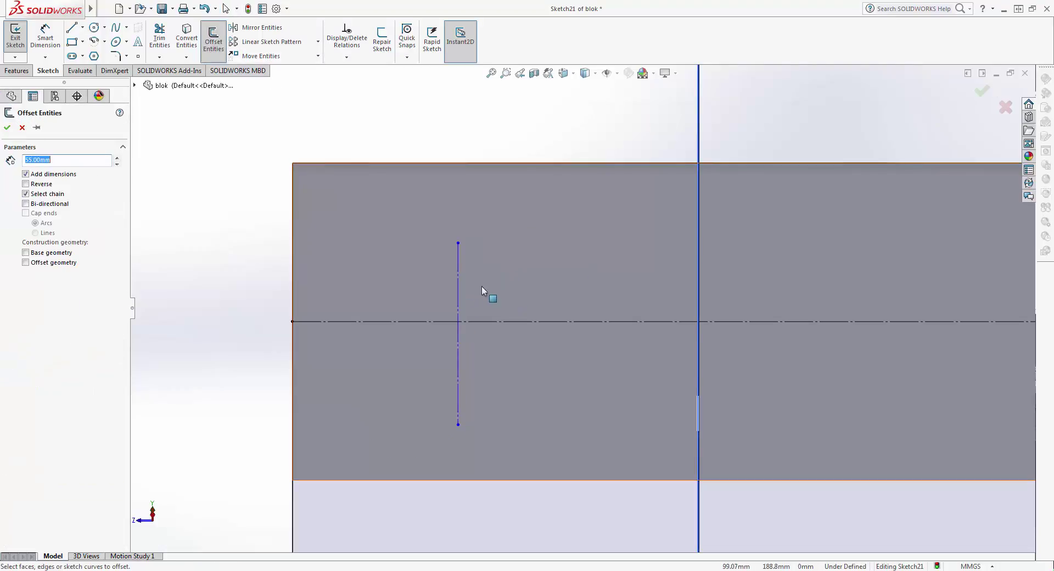
click(458, 281)
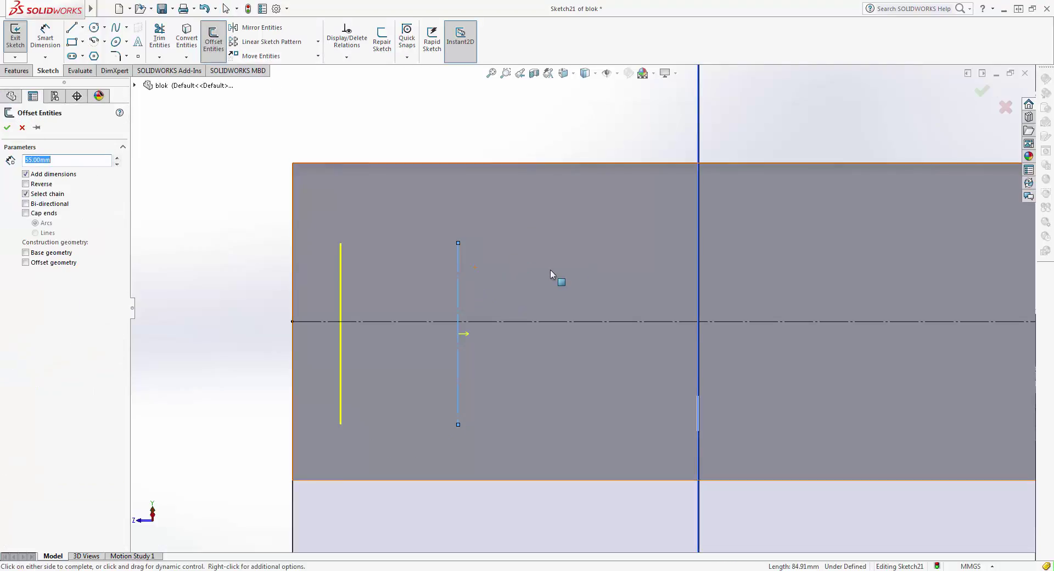
click(26, 184)
text(12)
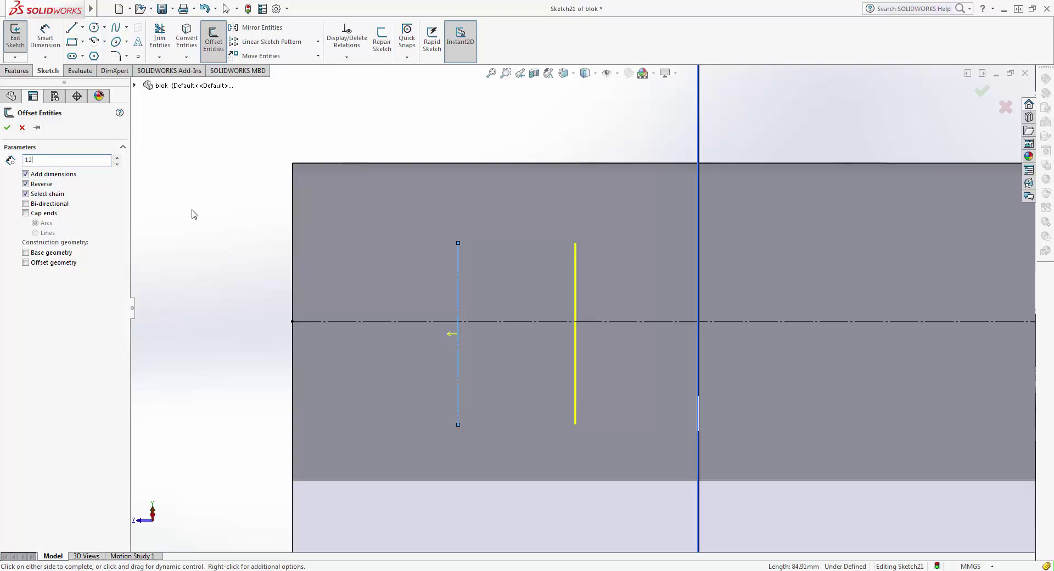
text(0)
key(Return)
key(ctrl+Left)
key(ctrl+Left)
key(ctrl+Left)
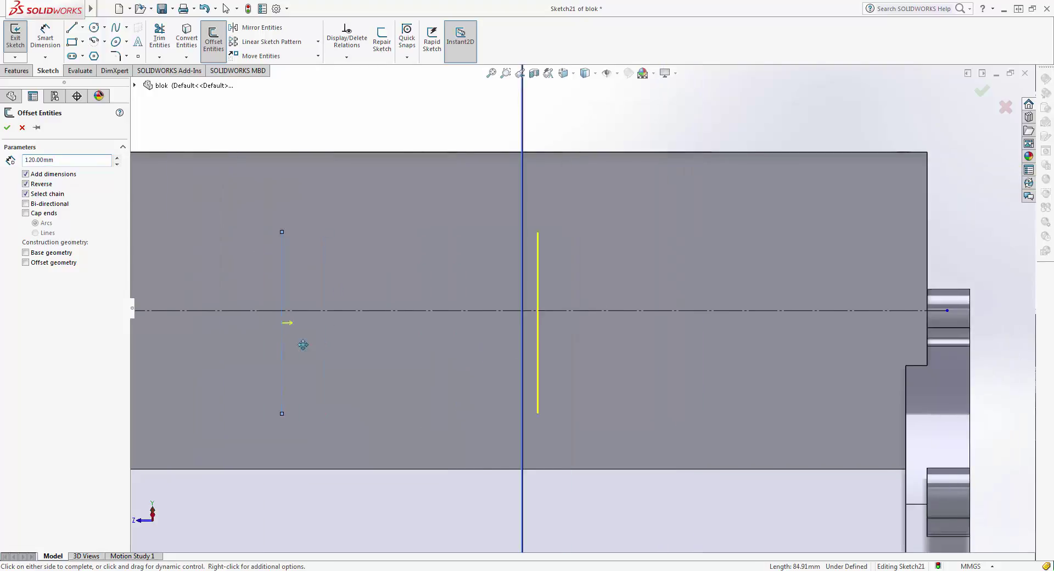
key(Escape)
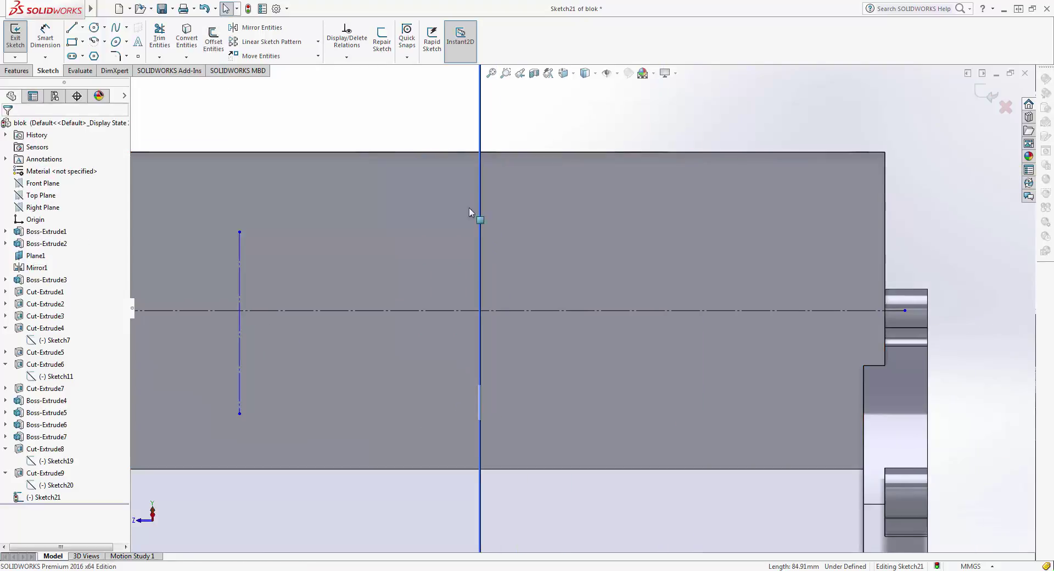
click(214, 38)
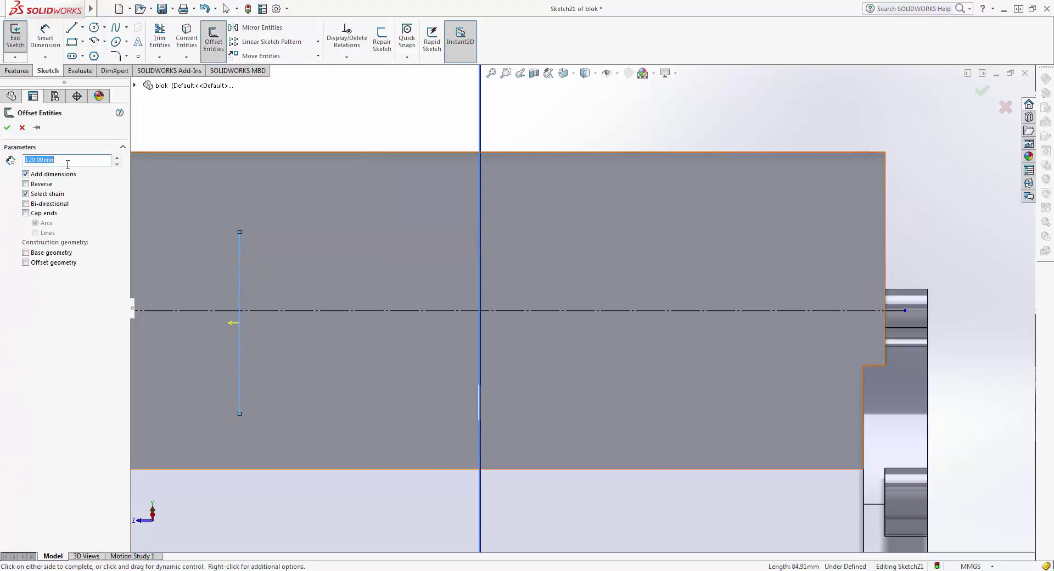
click(7, 127)
Offset the new line another 120 mm to the right, then close Sketch21.
click(498, 285)
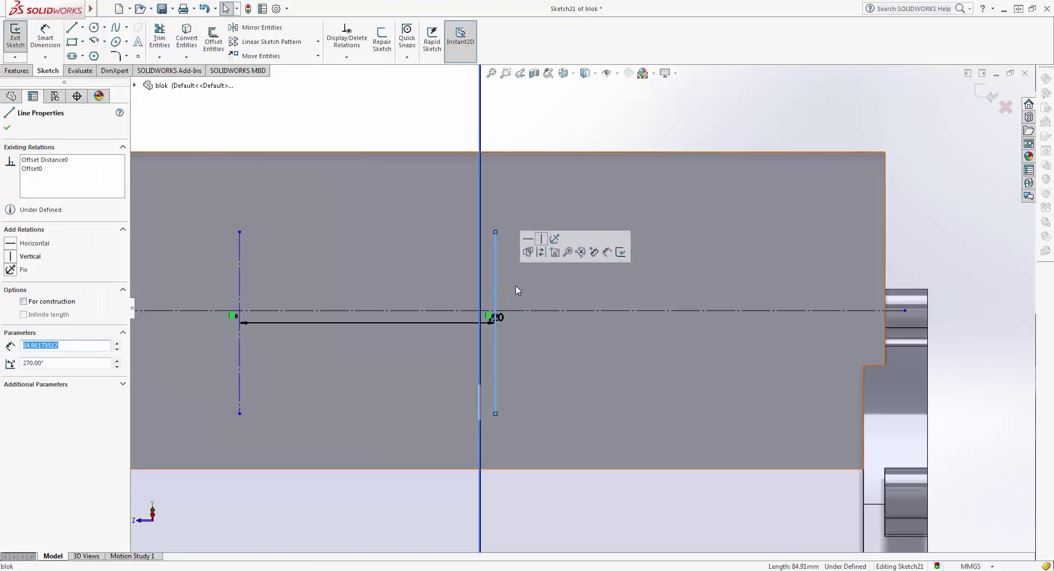
click(208, 37)
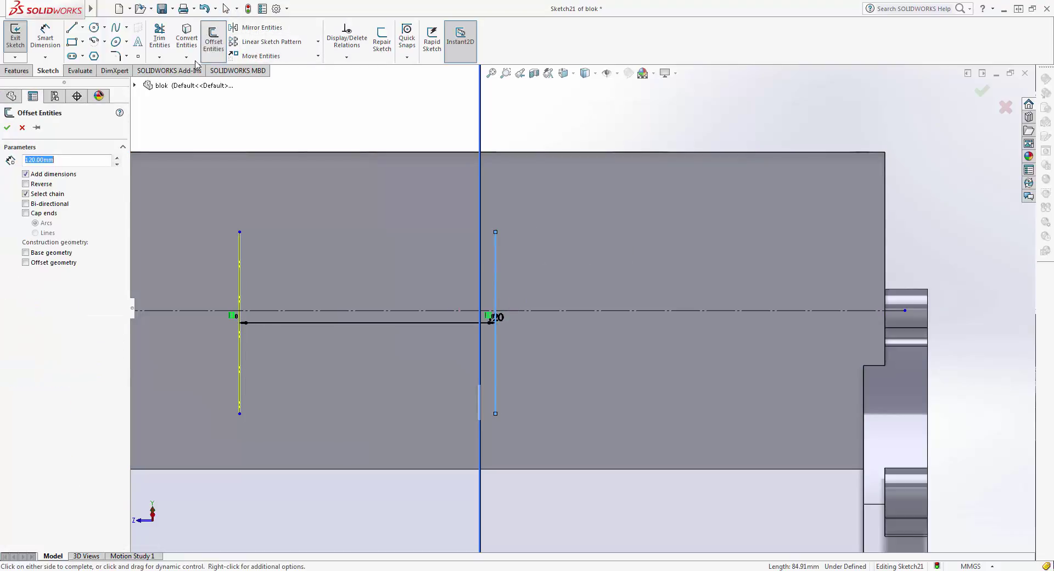
click(25, 183)
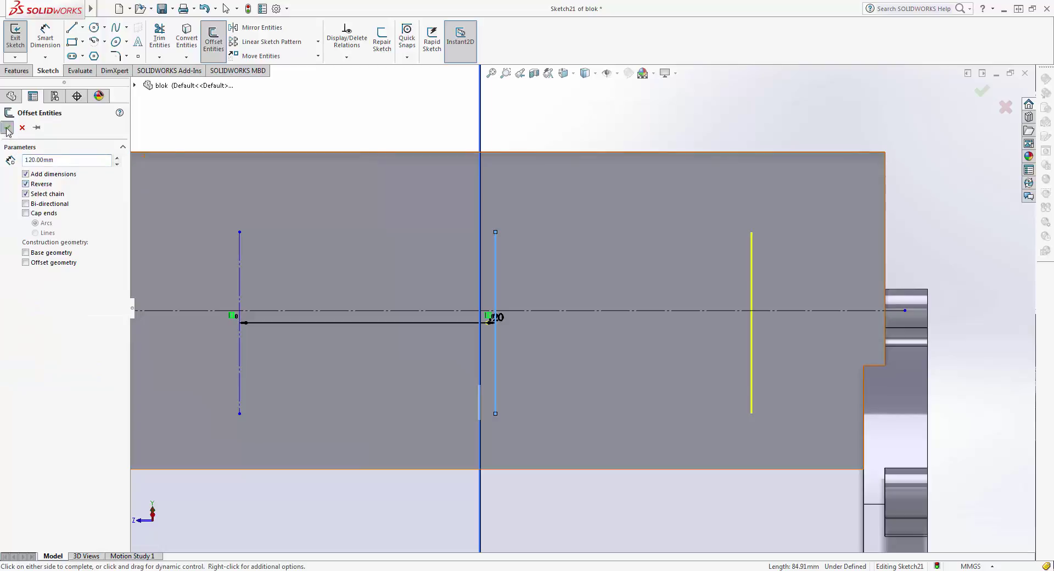
click(7, 128)
scroll(537, 159, up, 2)
middle_drag(535, 150, 561, 195)
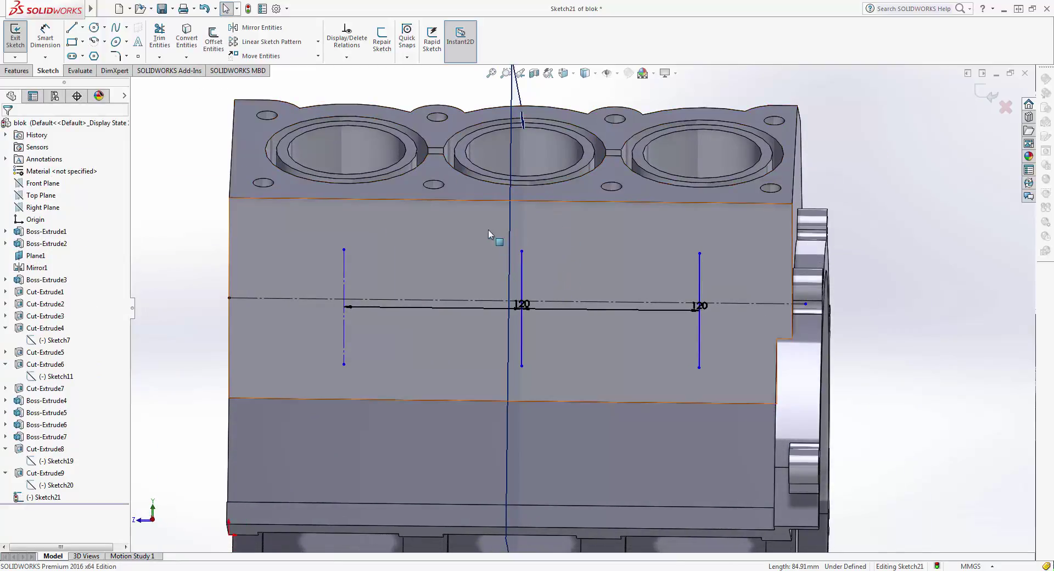
mouse_move(494, 235)
middle_down()
mouse_move(518, 307)
mouse_move(518, 299)
middle_up()
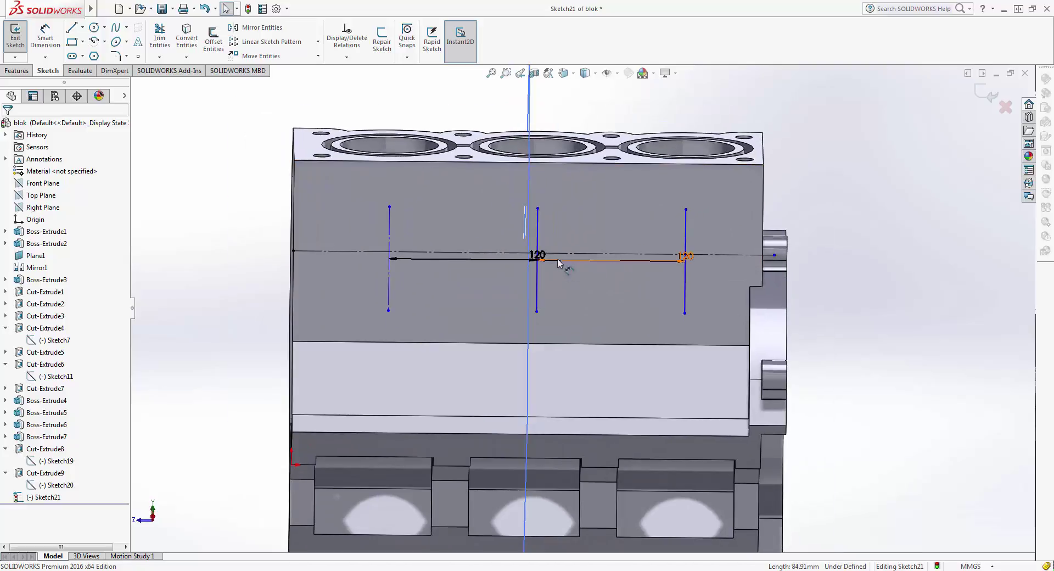
key(ctrl+b)
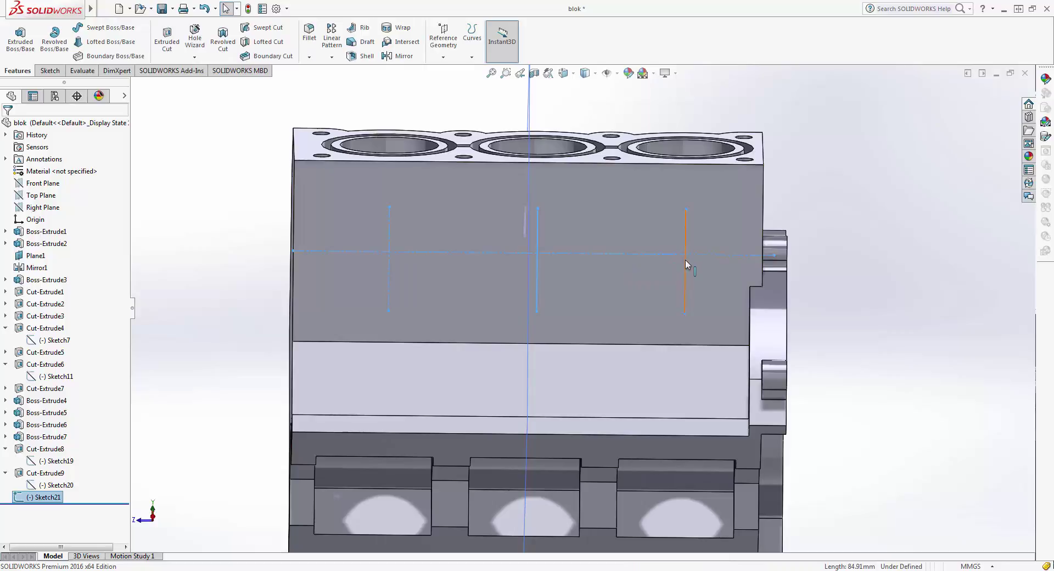
Reopen Sketch21 with the block's side face viewed normal to.
double_click(685, 259)
click(977, 93)
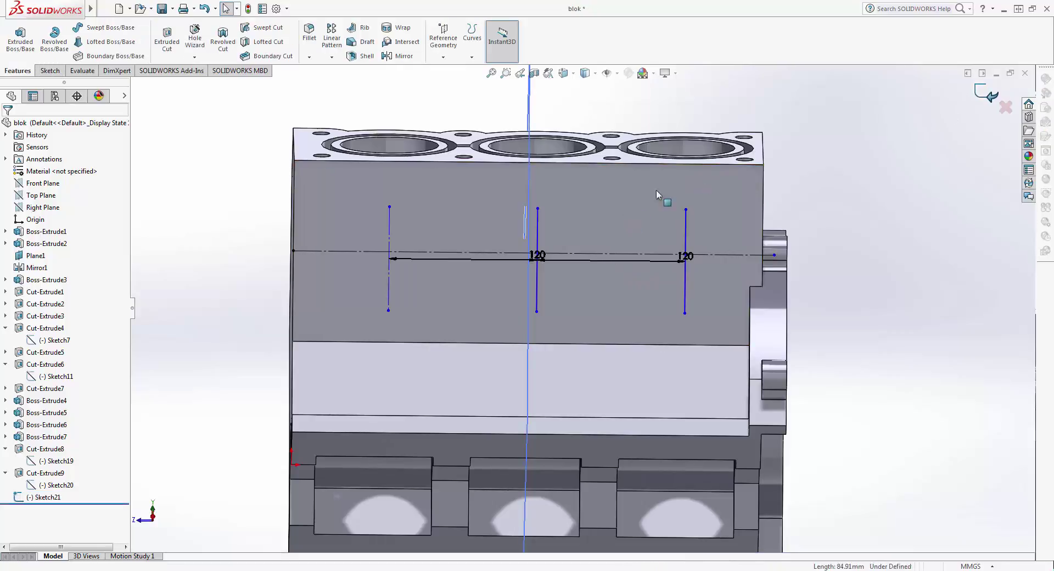
click(641, 199)
click(722, 163)
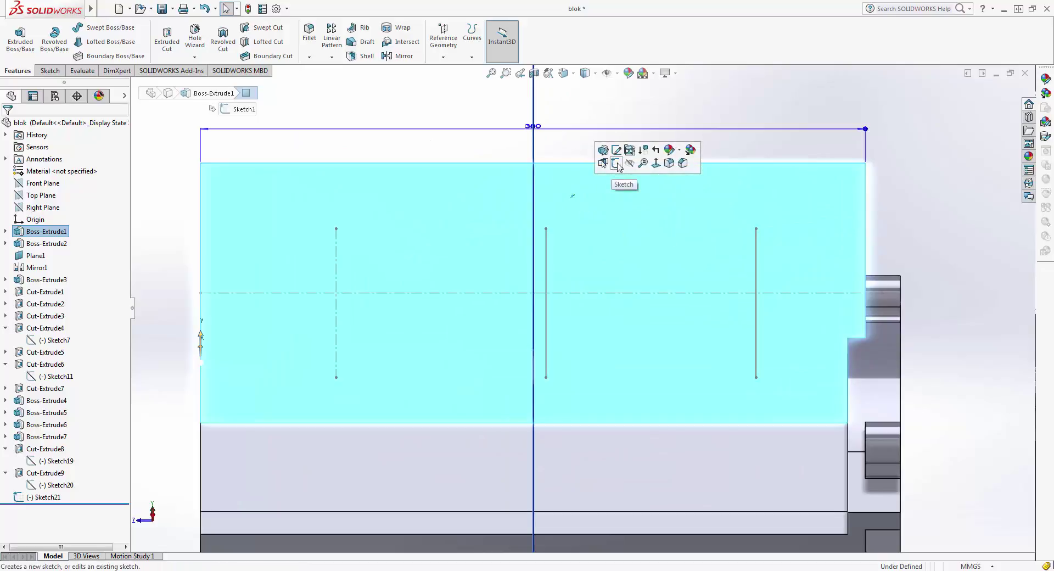
click(616, 161)
click(547, 267)
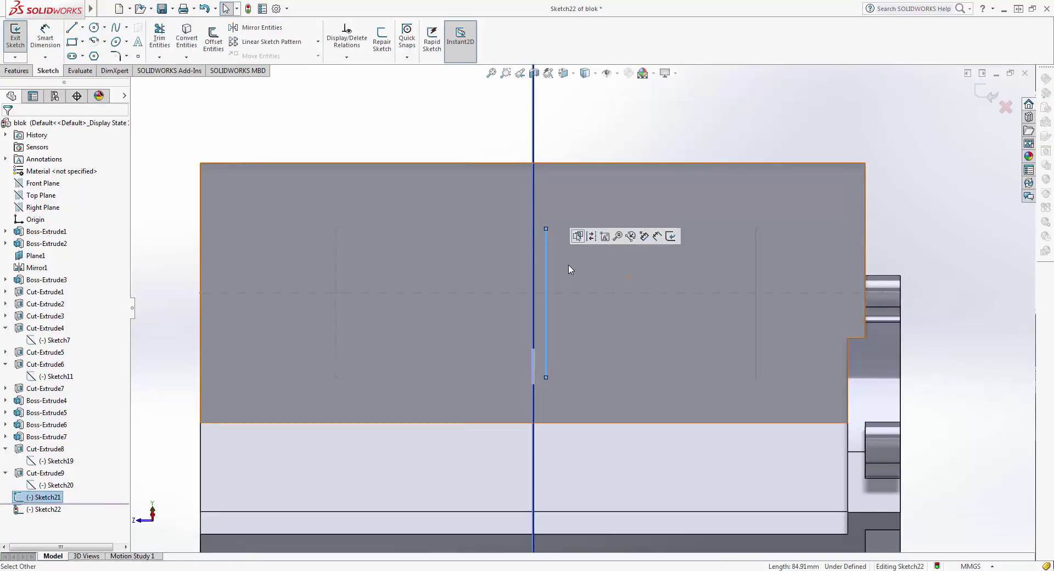
click(558, 293)
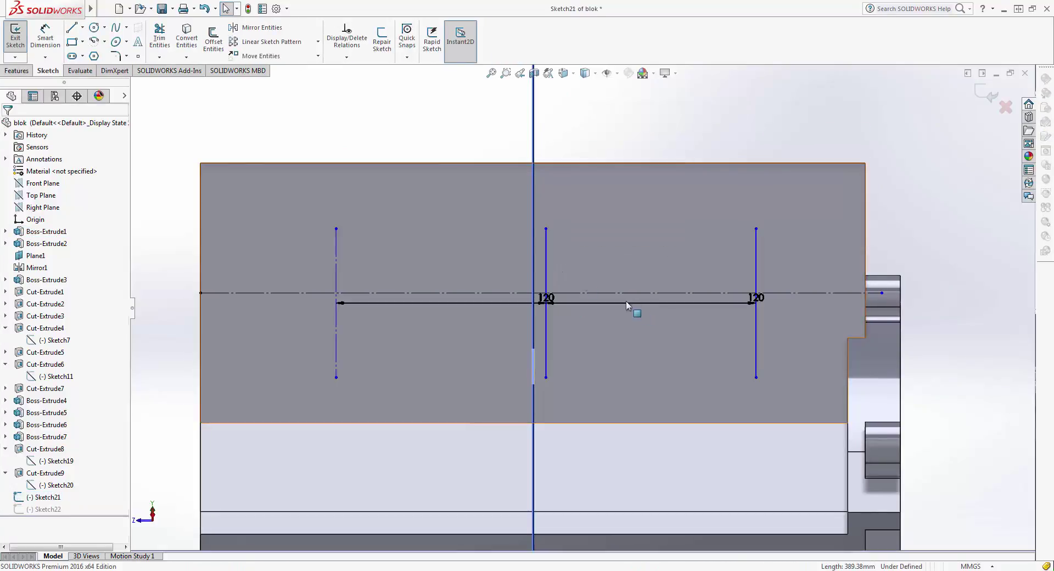
click(545, 263)
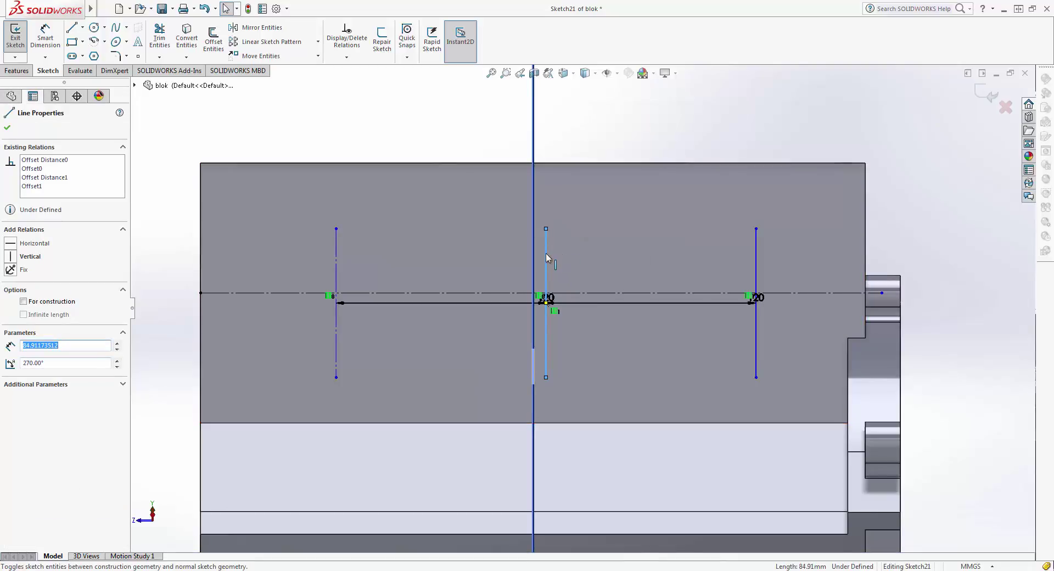
Convert the selected vertical lines to construction geometry.
ctrl+click(756, 239)
right_click(782, 221)
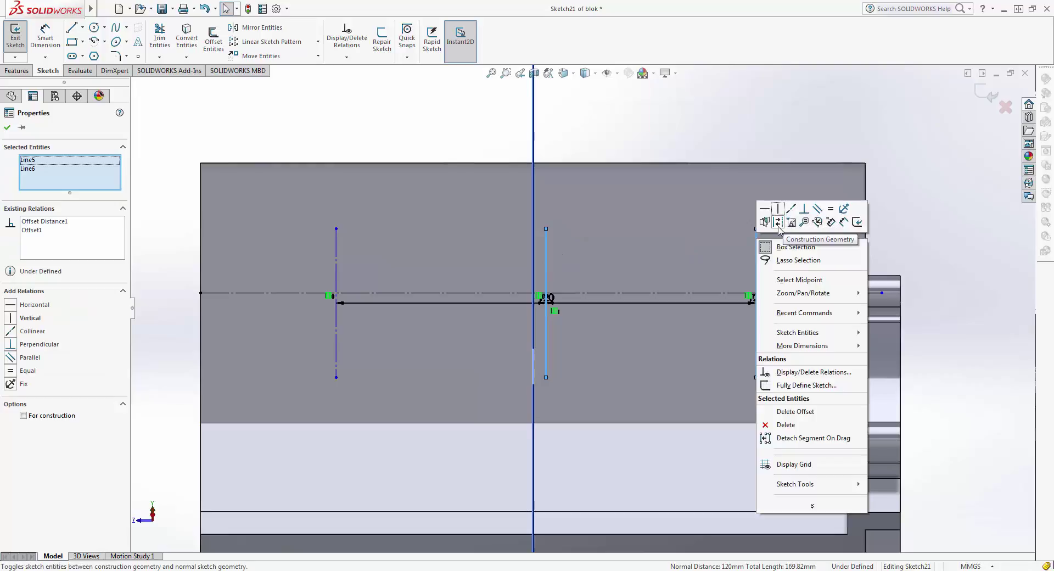
click(779, 236)
scroll(417, 239, down, 3)
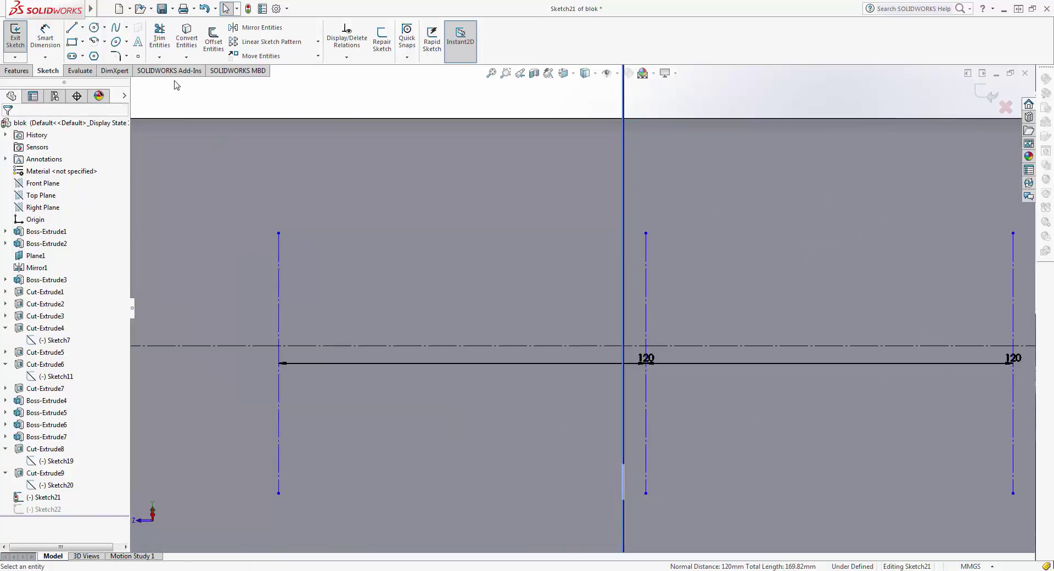
Draw 15 mm-radius circles at the left, middle and right line crossings.
click(95, 31)
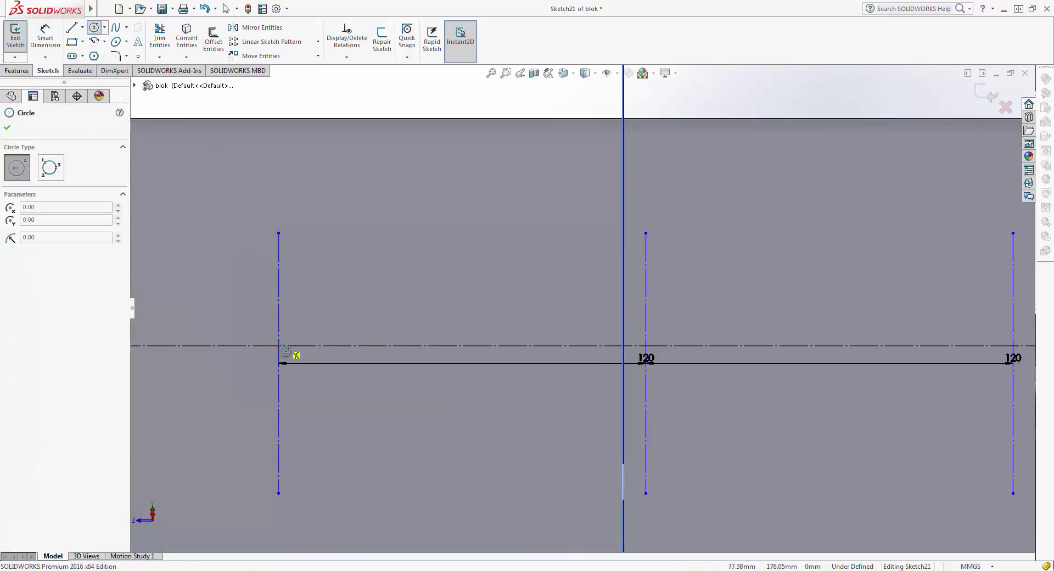
click(278, 346)
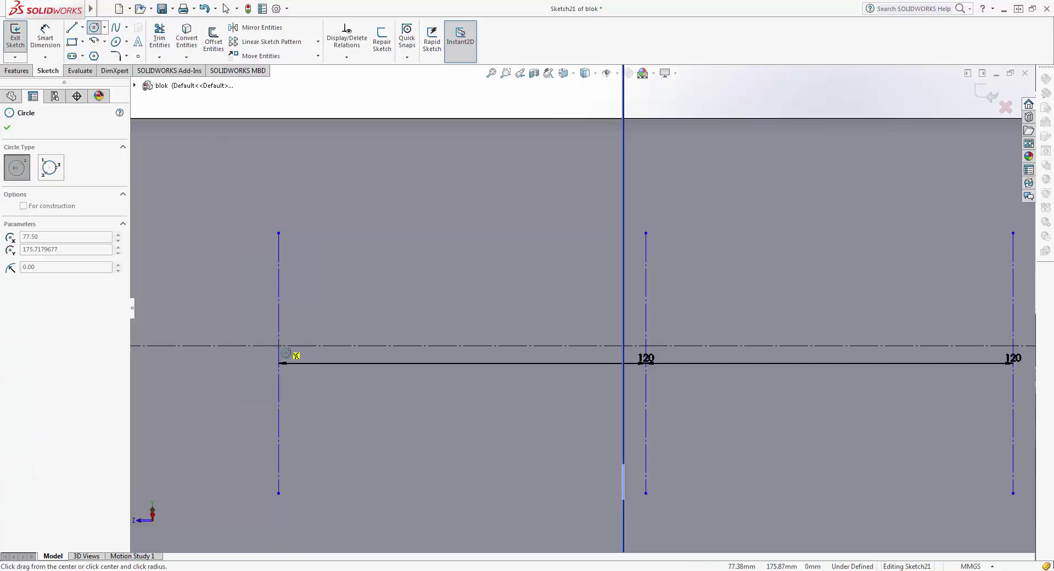
click(324, 349)
text(15)
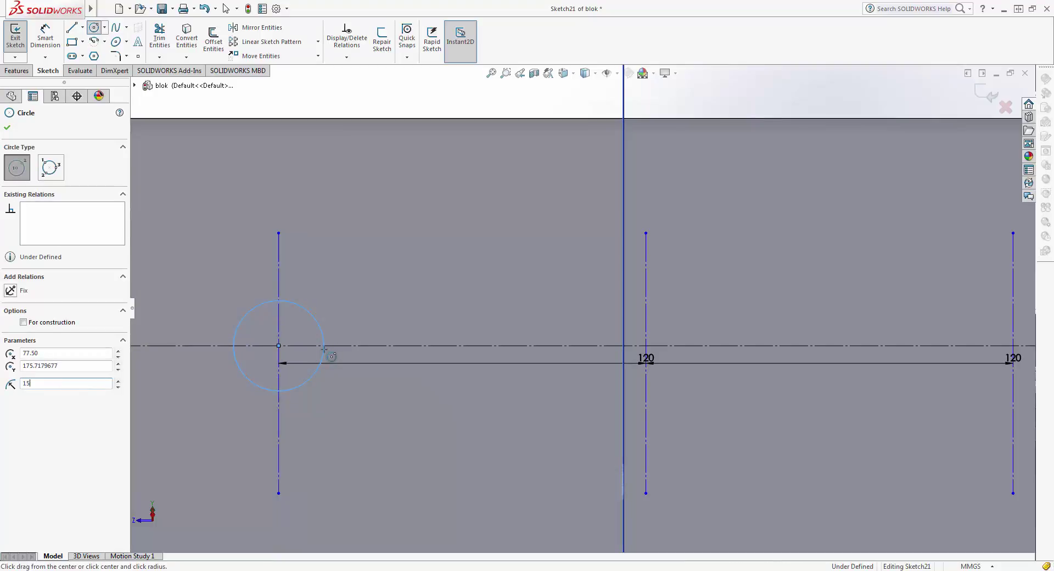
key(Return)
scroll(418, 371, up, 3)
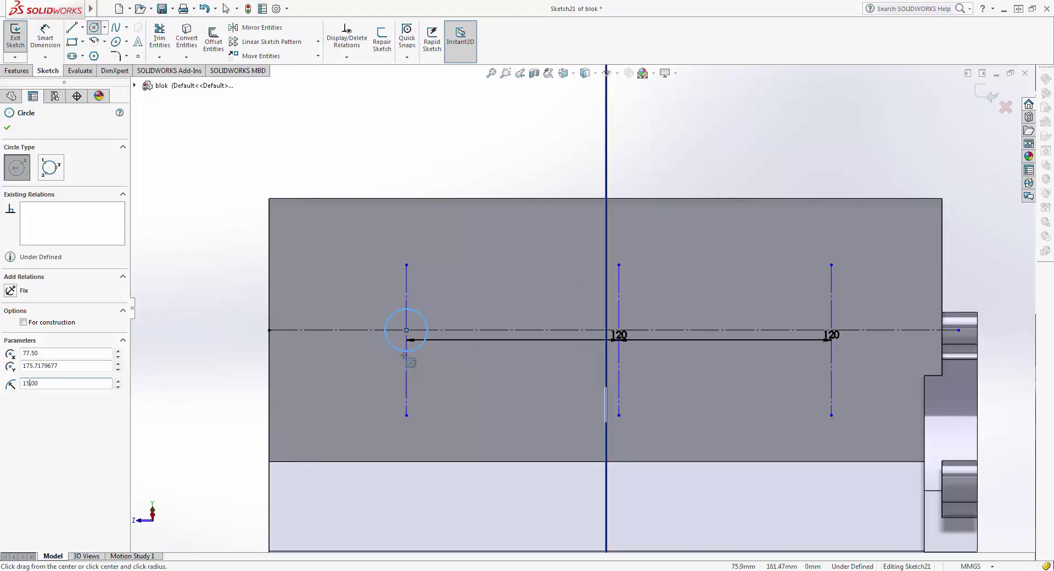
click(405, 355)
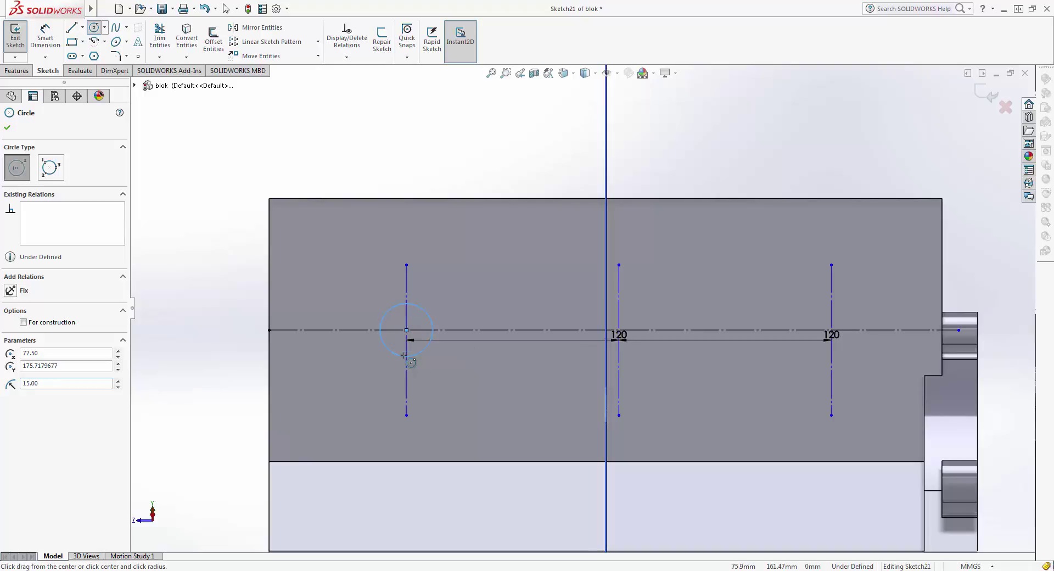
click(618, 330)
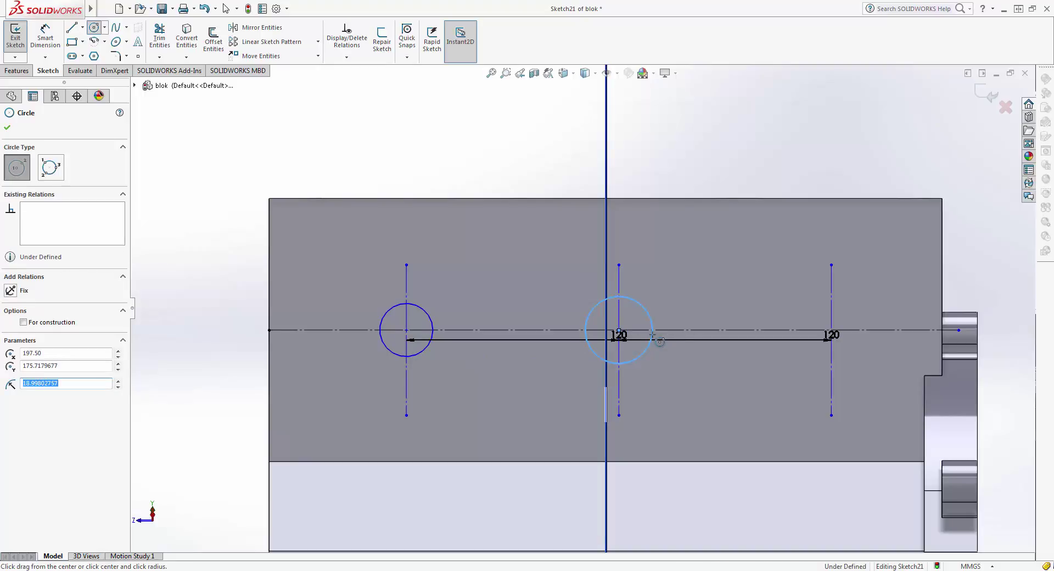
text(15)
key(Return)
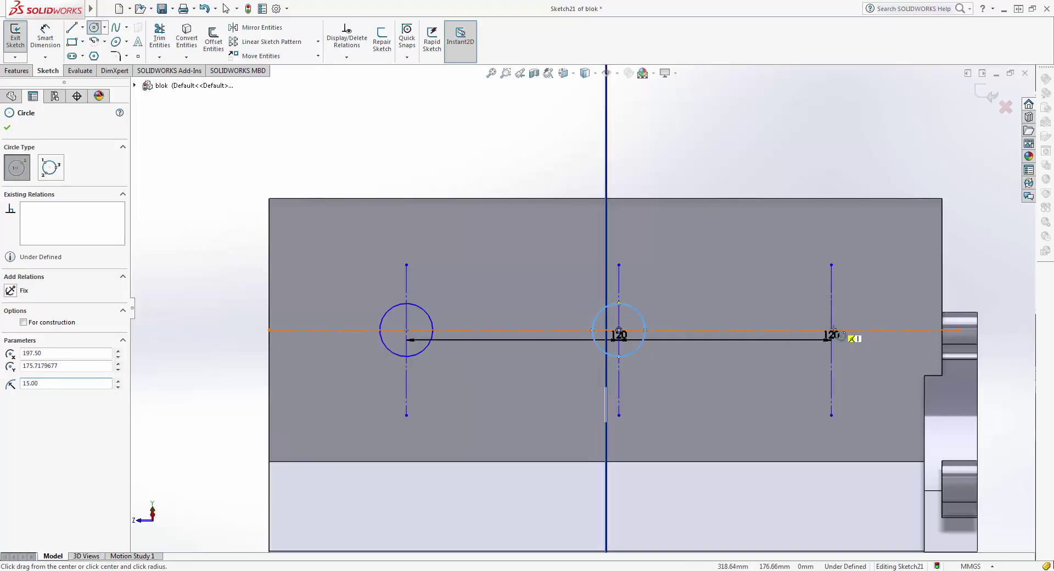
click(832, 330)
text(15)
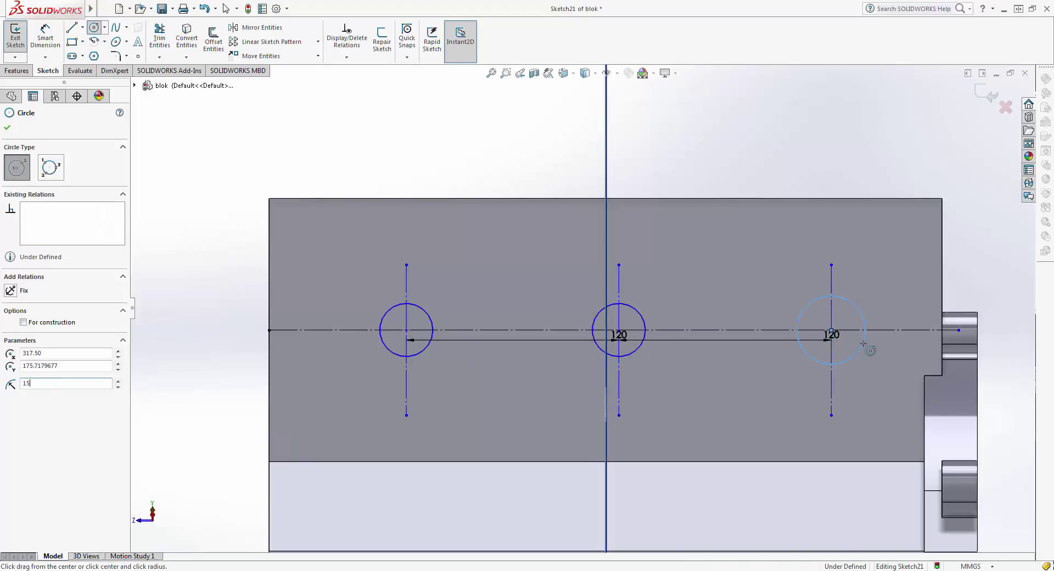
key(Return)
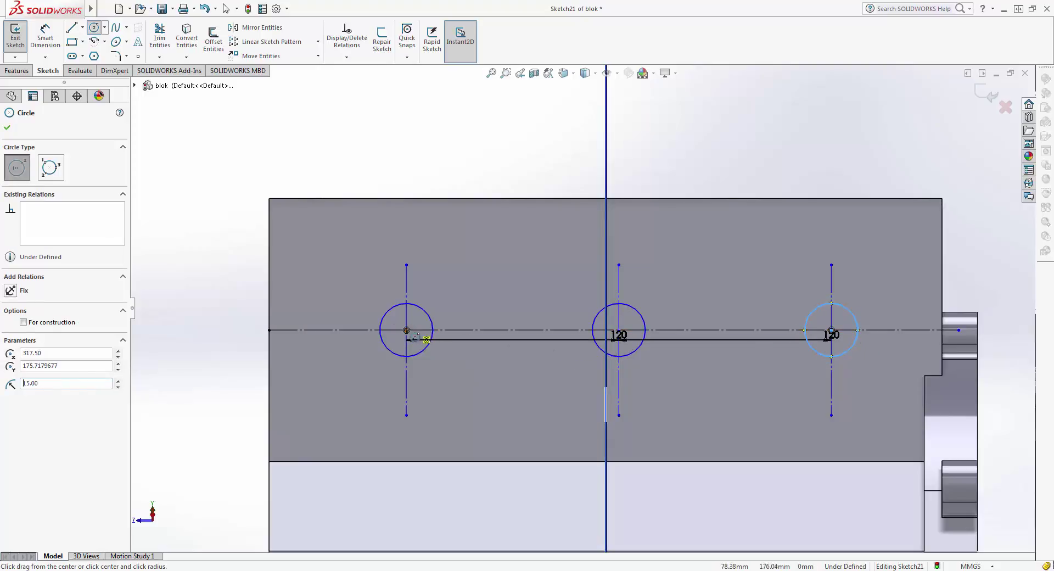
Try a 20 mm-radius circle concentric with the left one, discard it, and close the sketch.
click(406, 330)
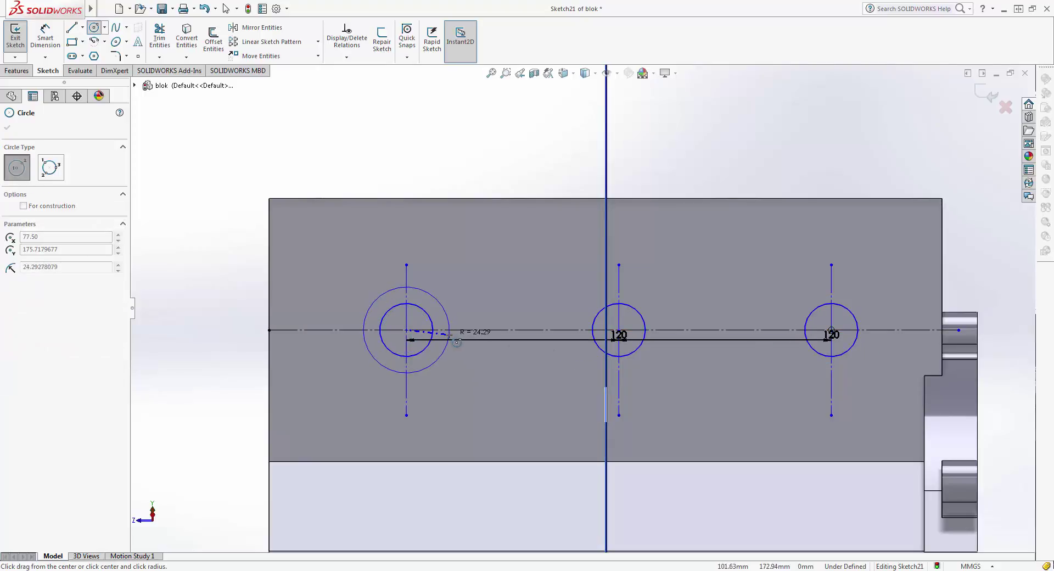
click(449, 333)
text(2)
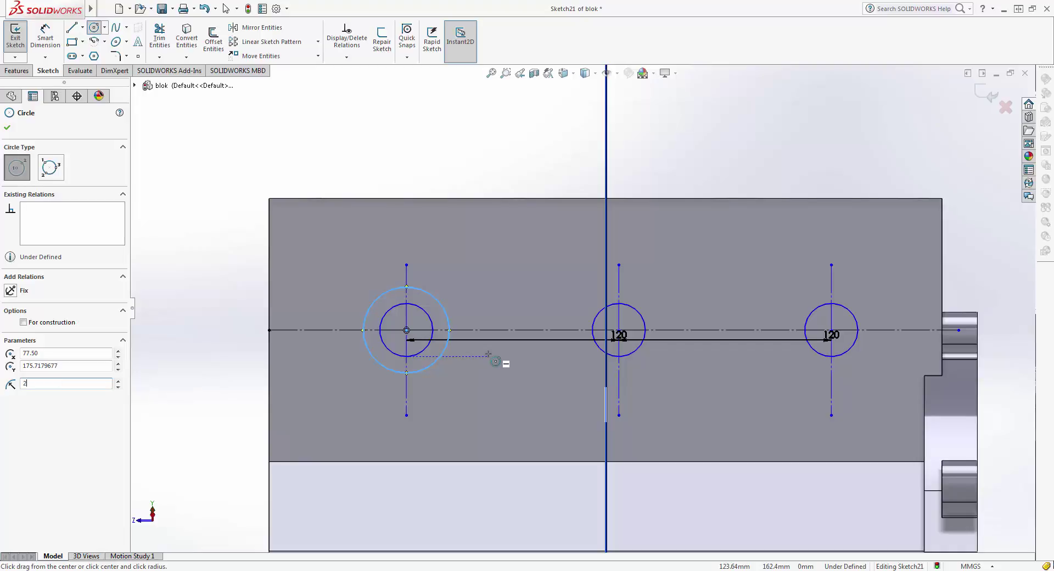
text(0.00)
key(Return)
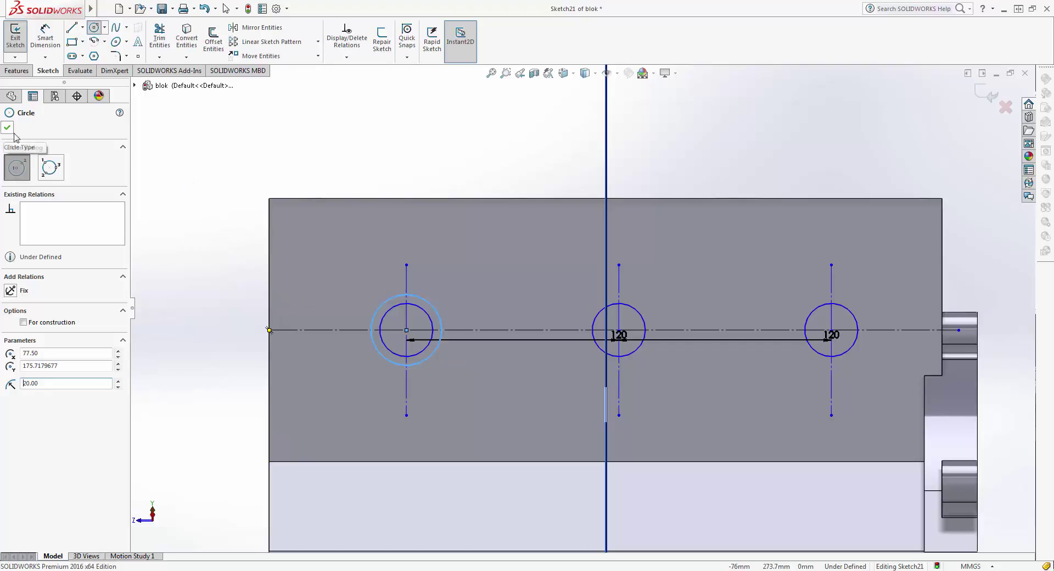
key(Escape)
click(425, 310)
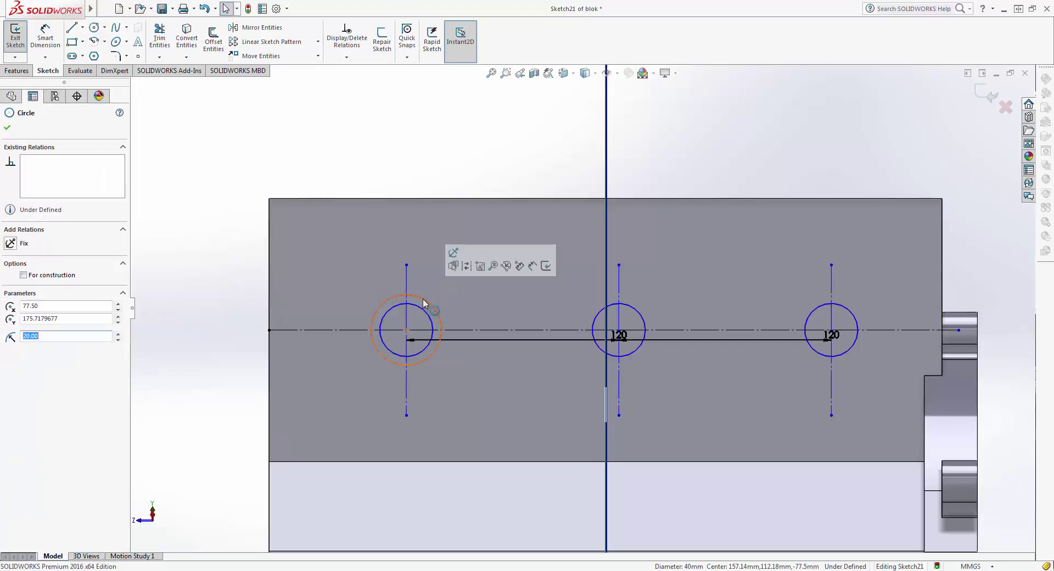
key(Escape)
click(985, 95)
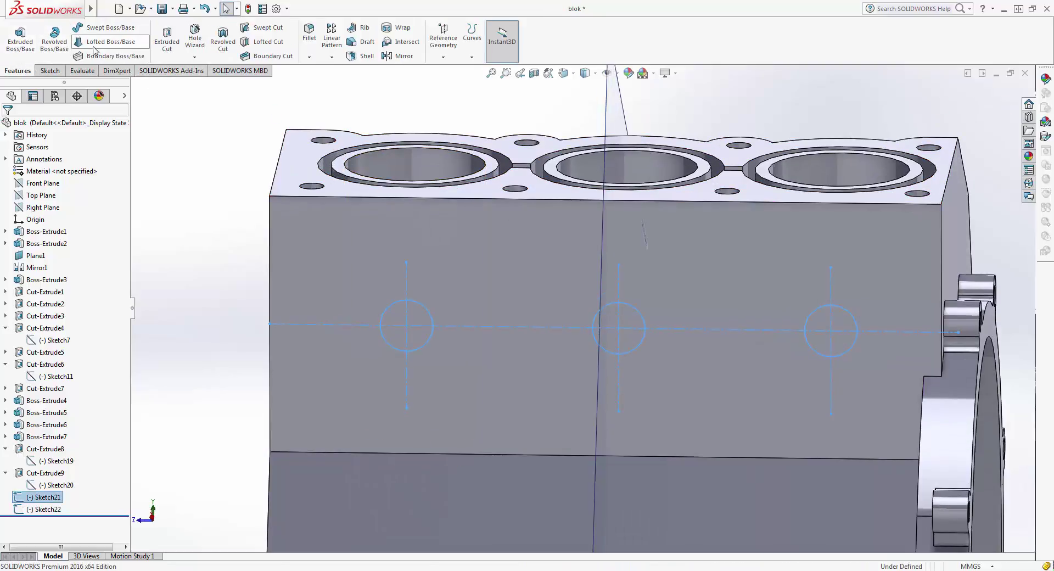
Extrude-cut the sketch Up To Surface, ending at the bore's top face.
click(158, 36)
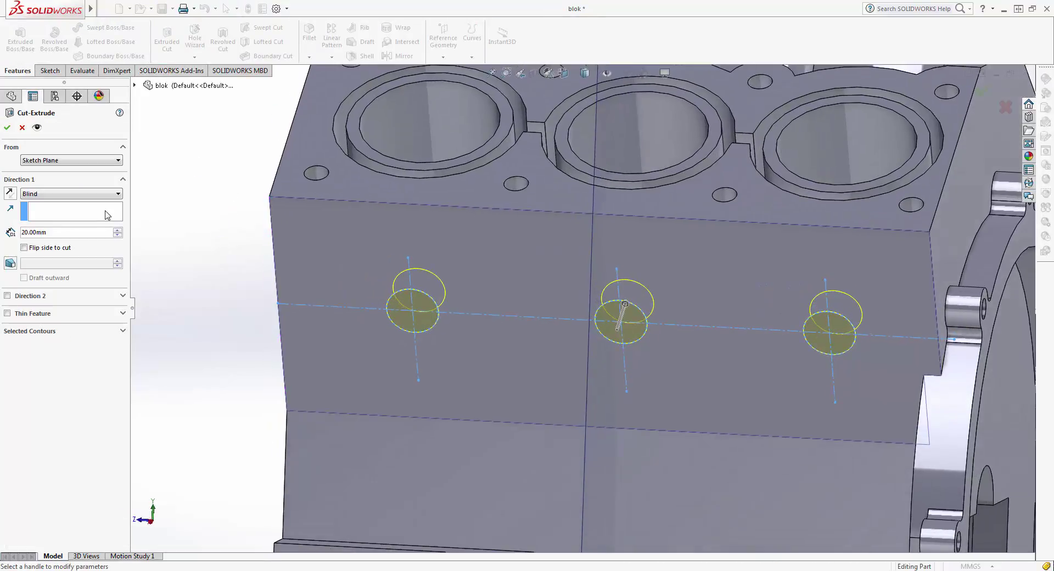
click(91, 194)
click(68, 237)
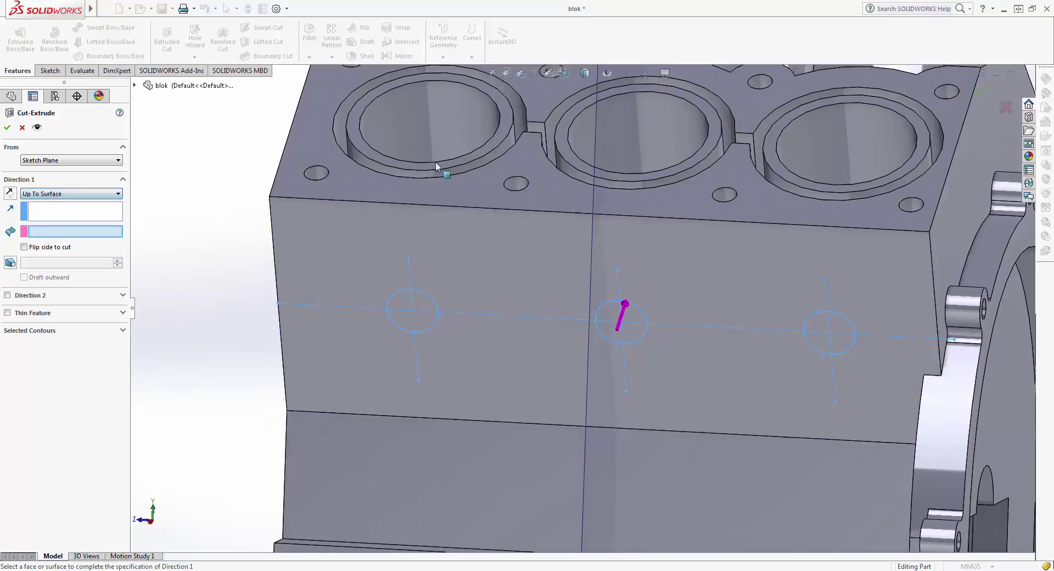
click(430, 178)
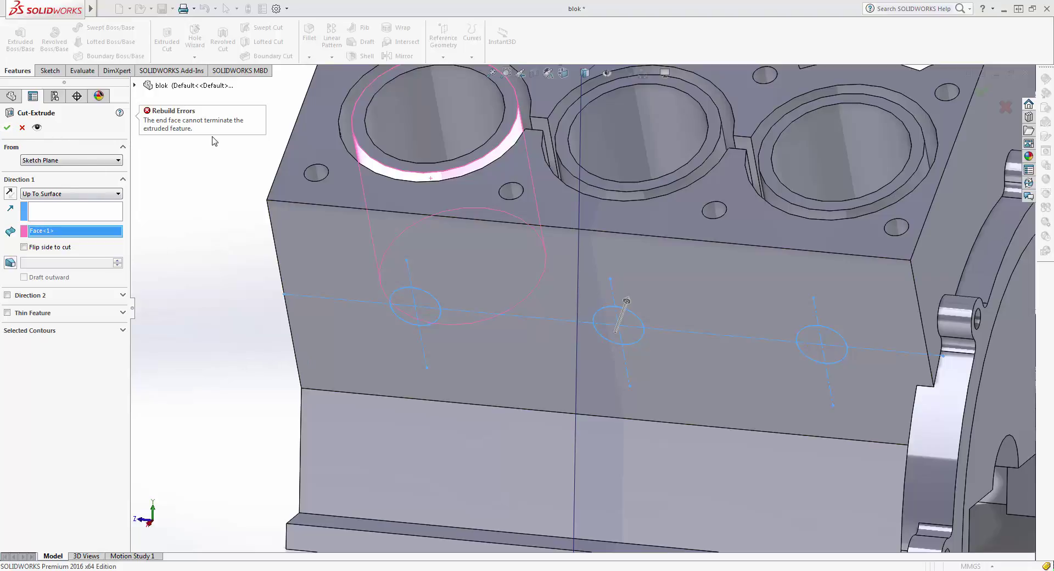
middle_drag(218, 263, 377, 342)
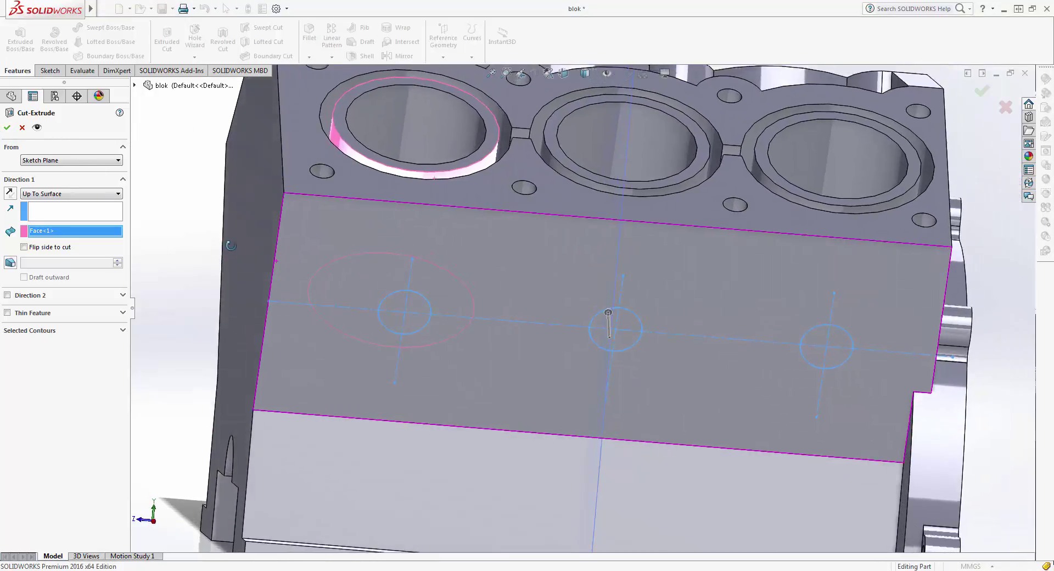
middle_drag(465, 225, 422, 271)
key(Return)
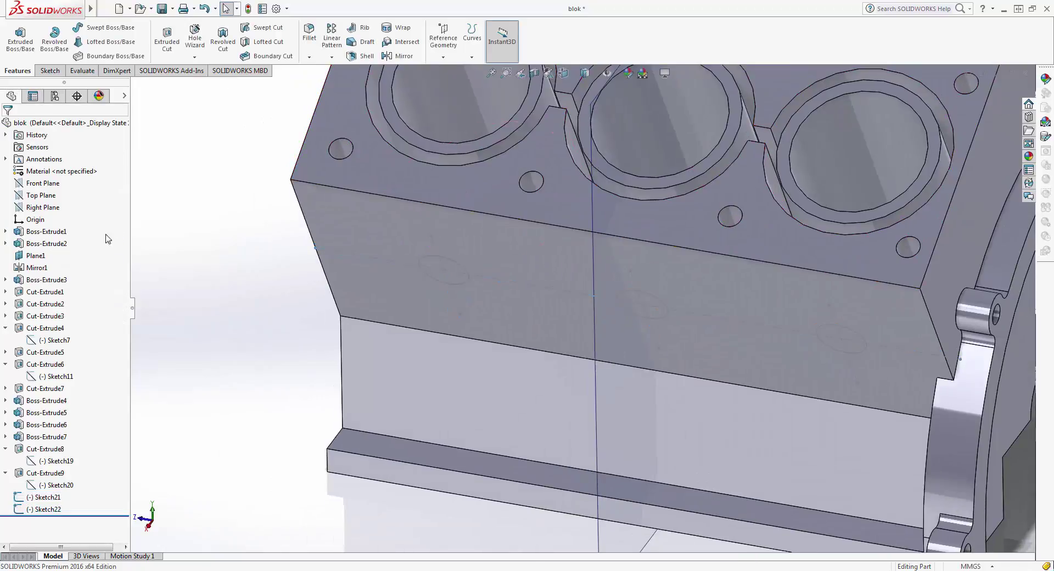
Delete the leftover Sketch22 from the feature tree.
click(46, 508)
click(32, 507)
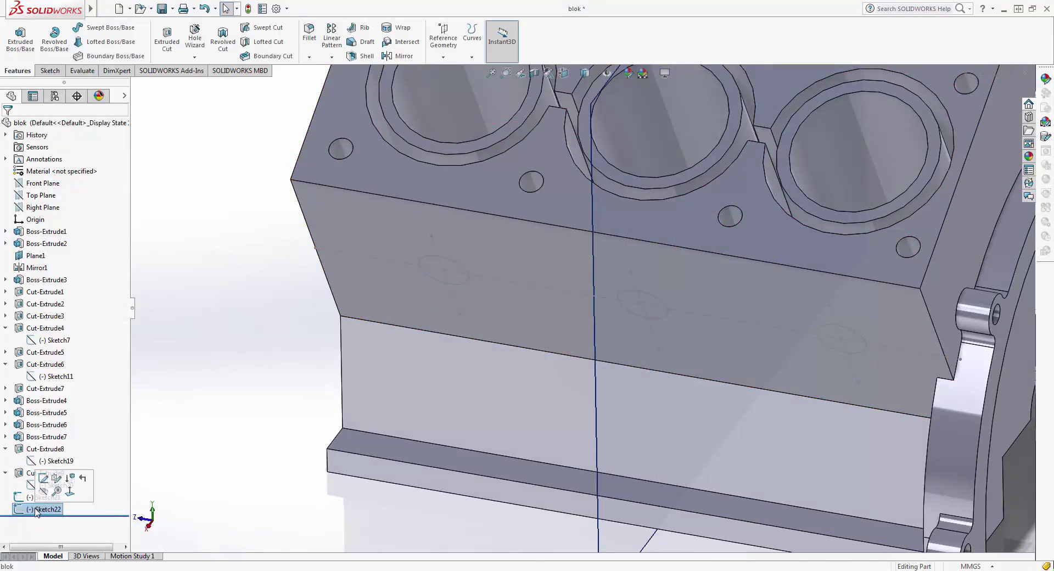
click(30, 507)
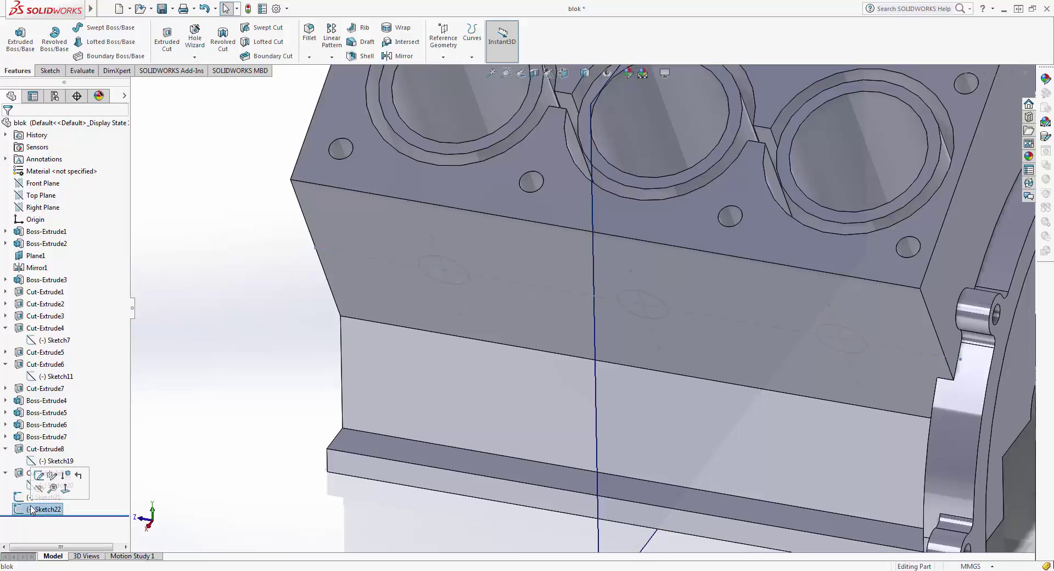
key(Delete)
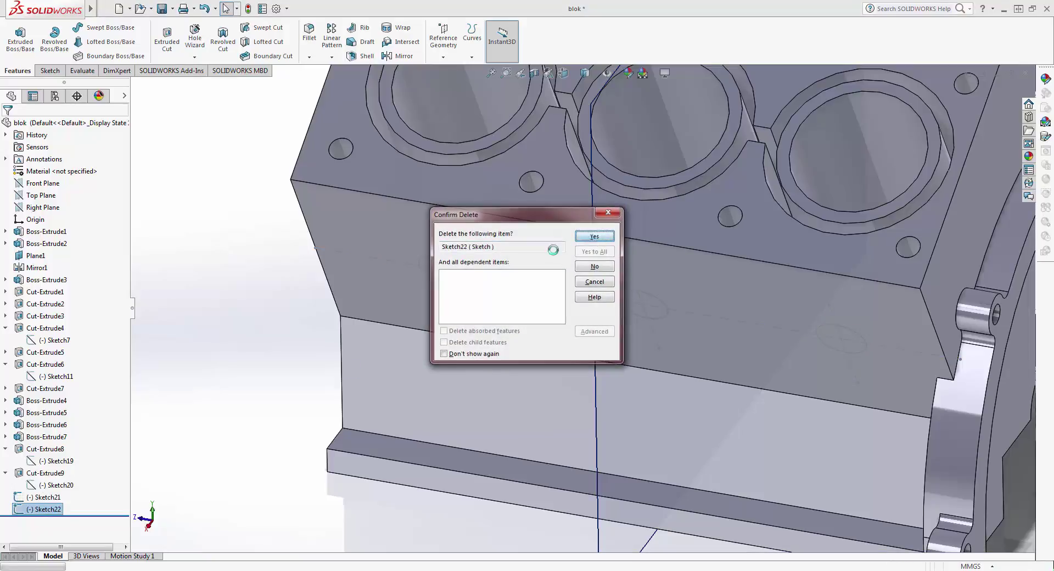
key(Return)
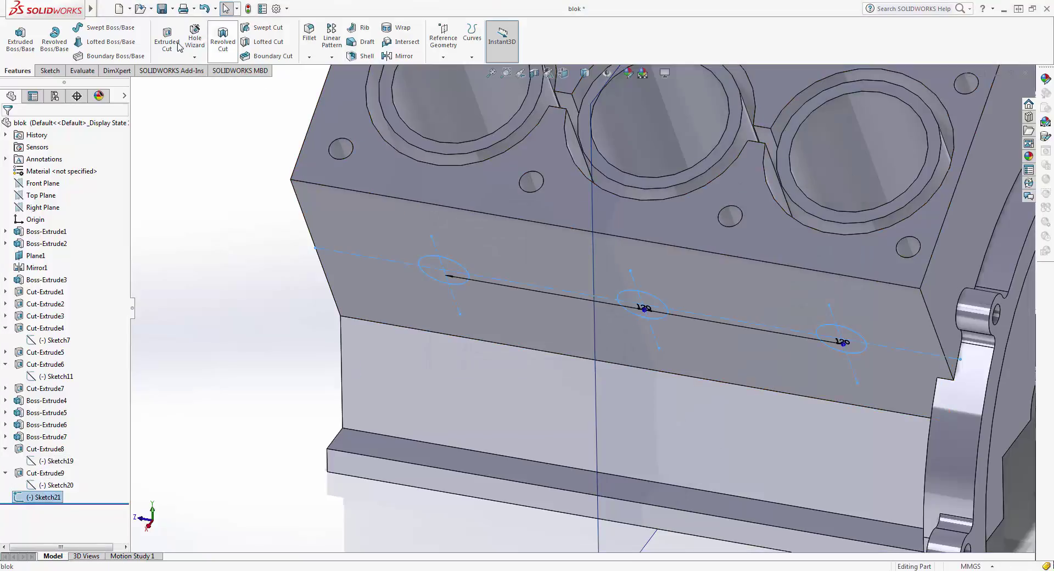
Cut Sketch21's circles Blind, changing the depth from 35 to 32 mm, creating Cut-Extrude11.
click(167, 38)
middle_drag(206, 212, 219, 336)
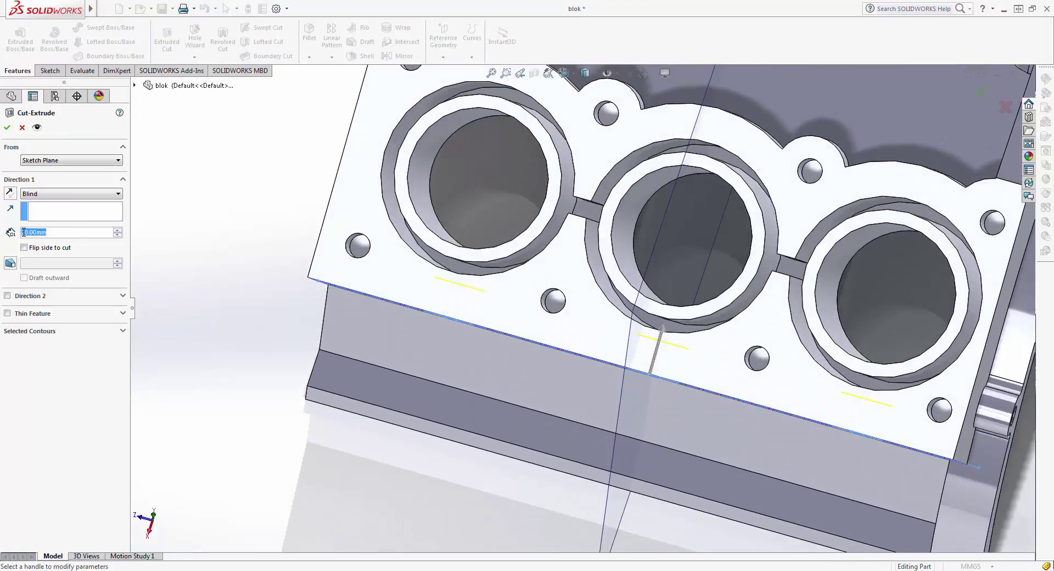
text(35)
key(Return)
middle_drag(152, 195, 168, 185)
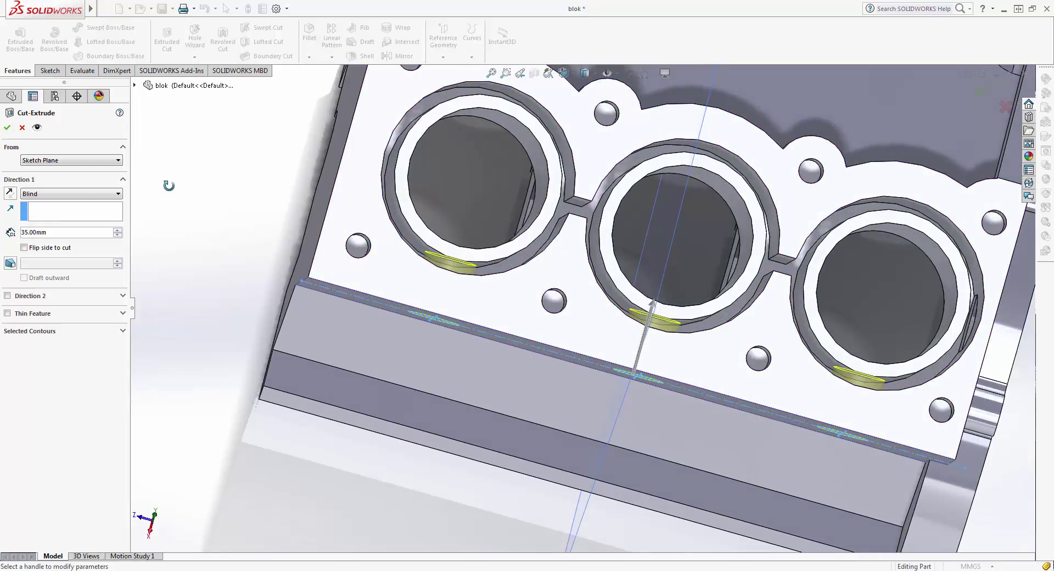
text(32)
key(Return)
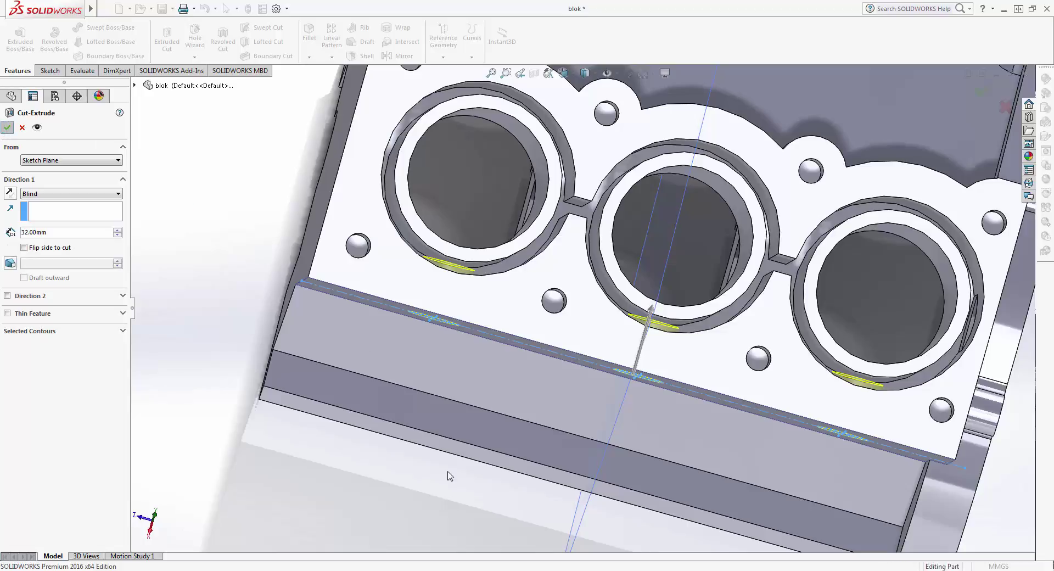
key(Return)
mouse_move(415, 482)
middle_down()
mouse_move(340, 284)
mouse_move(476, 308)
middle_up()
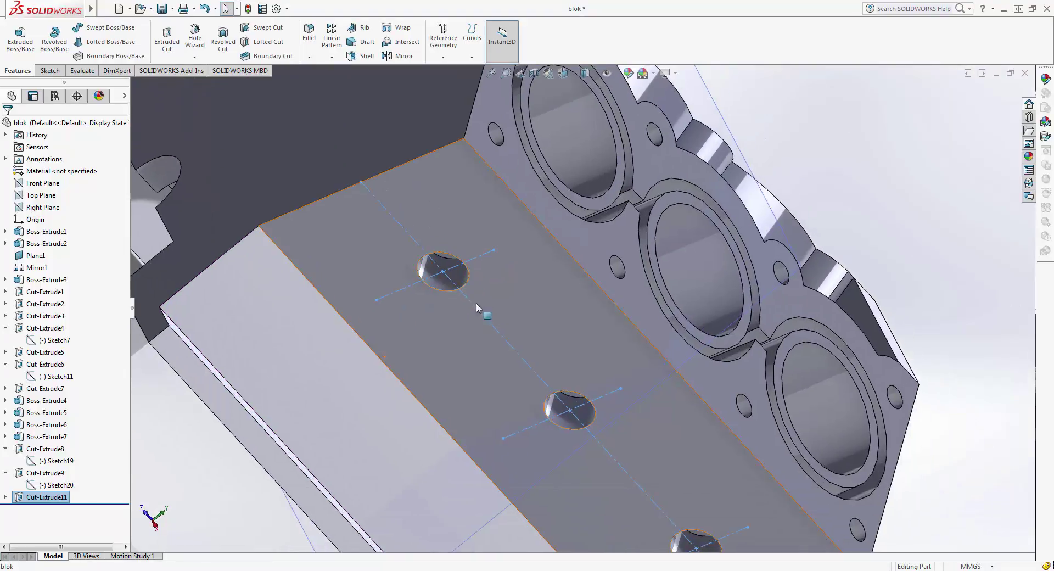
mouse_move(360, 489)
middle_down()
mouse_move(741, 283)
mouse_move(560, 428)
mouse_move(499, 279)
mouse_move(495, 363)
mouse_move(475, 318)
middle_up()
scroll(476, 317, down, 3)
scroll(428, 362, down, 2)
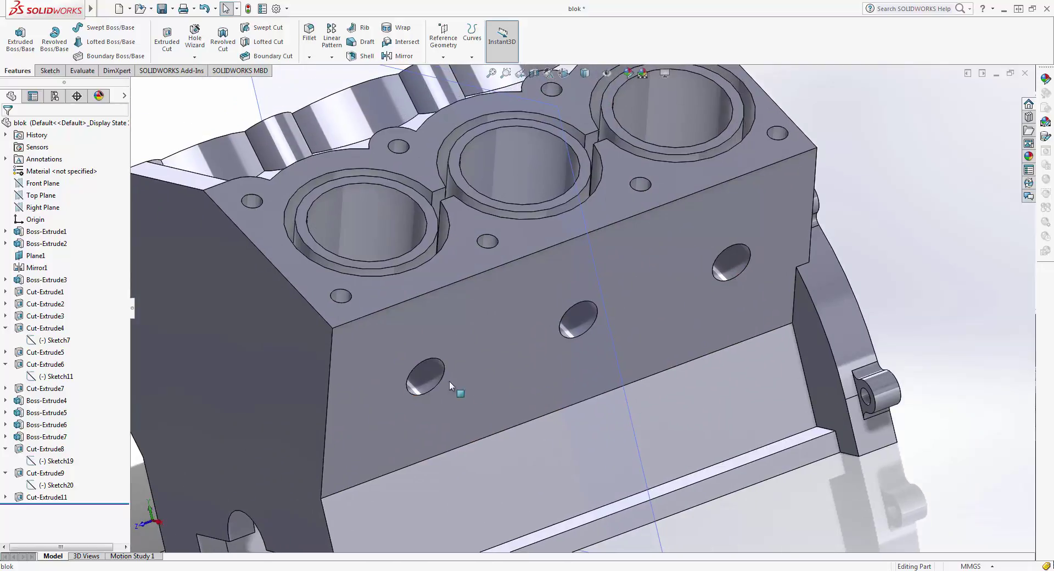
click(407, 375)
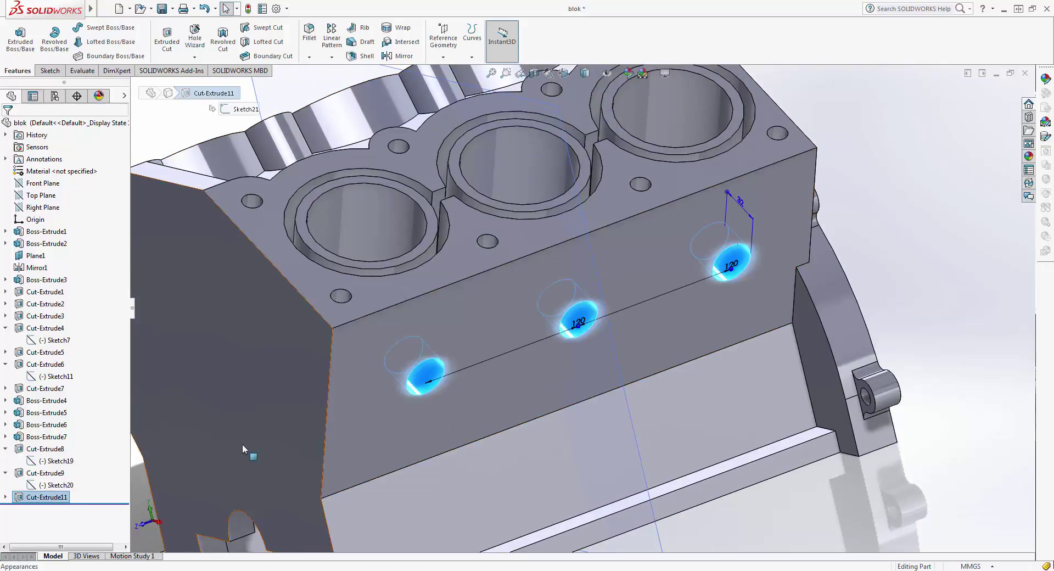
click(378, 411)
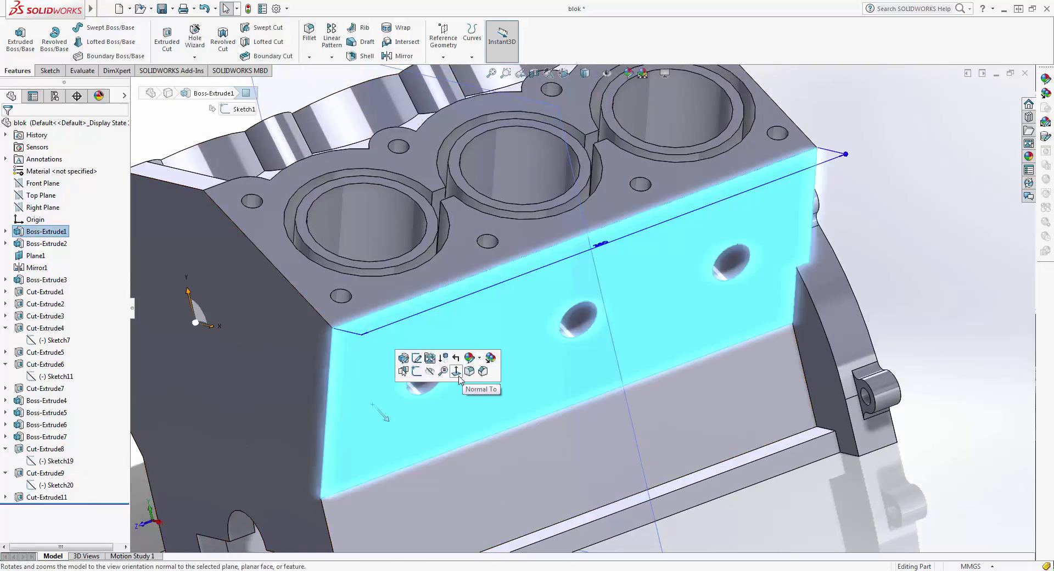
click(458, 376)
right_click(509, 278)
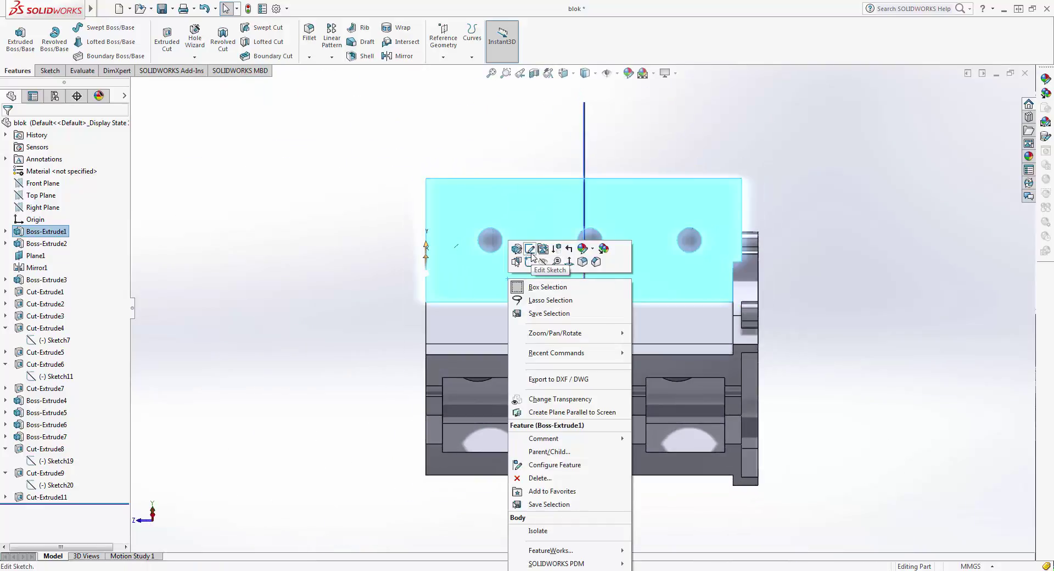
click(531, 254)
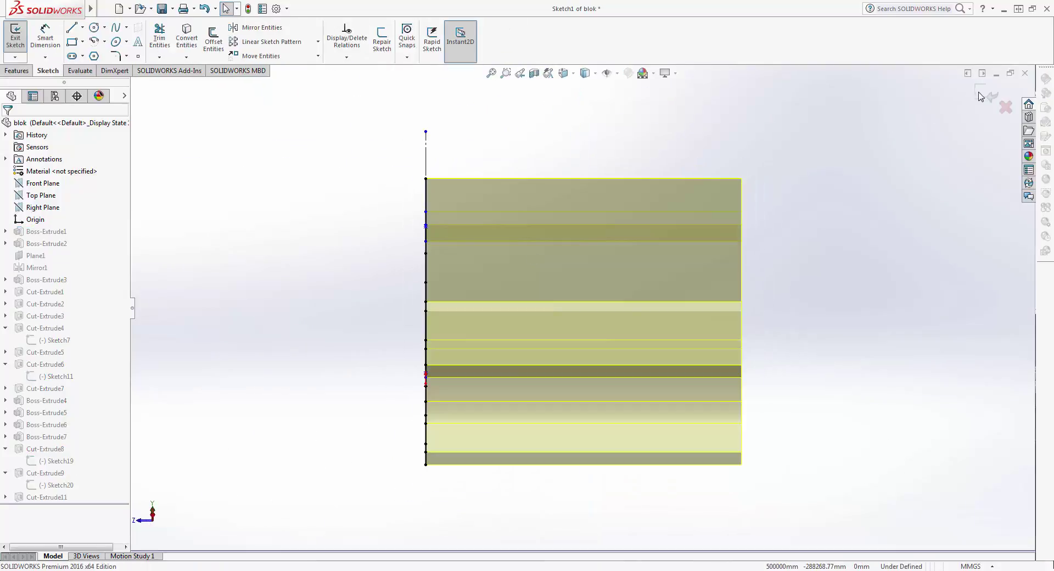
click(982, 96)
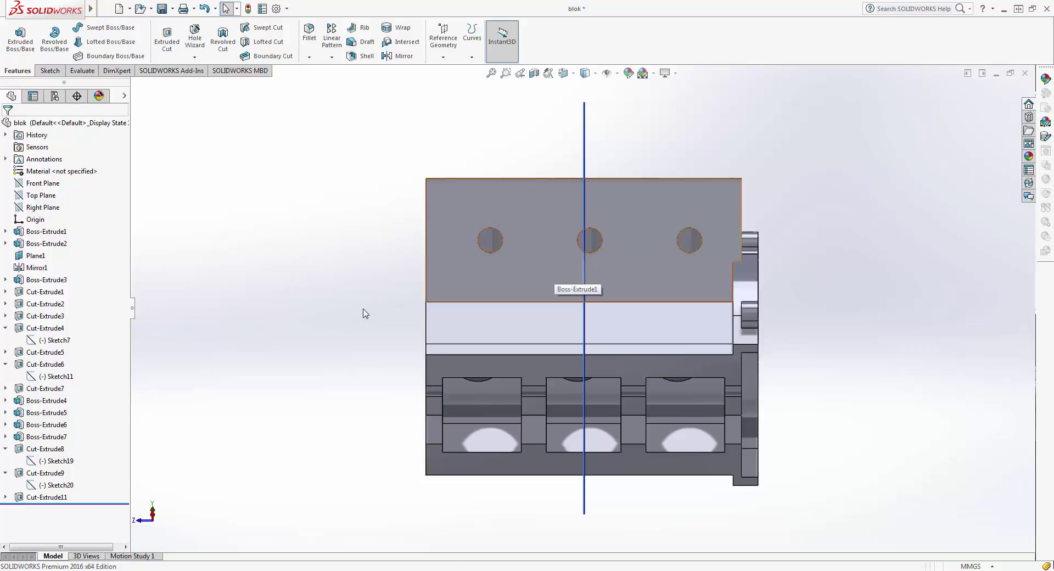
click(46, 497)
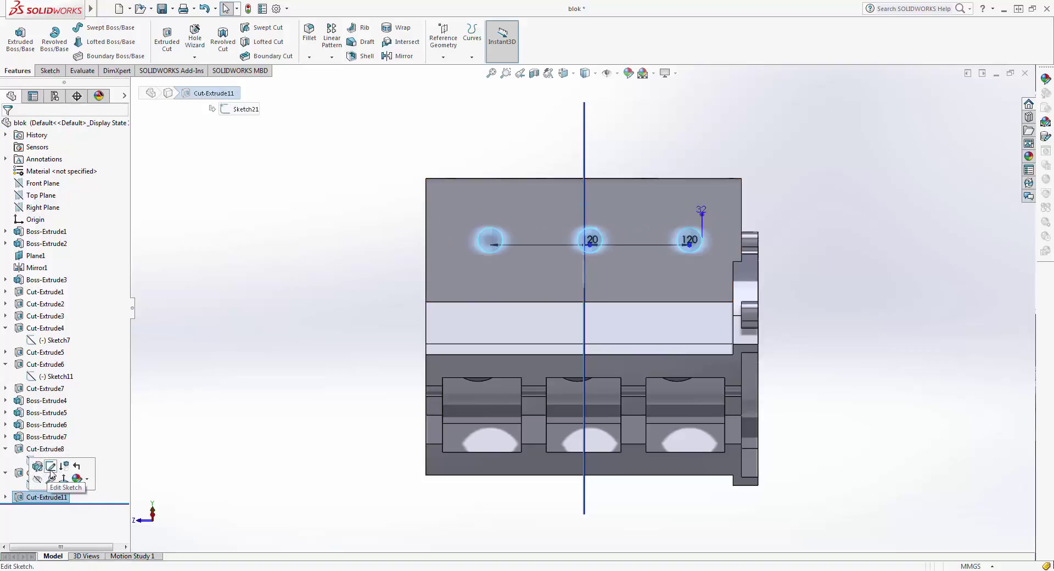
click(50, 466)
scroll(402, 362, down, 5)
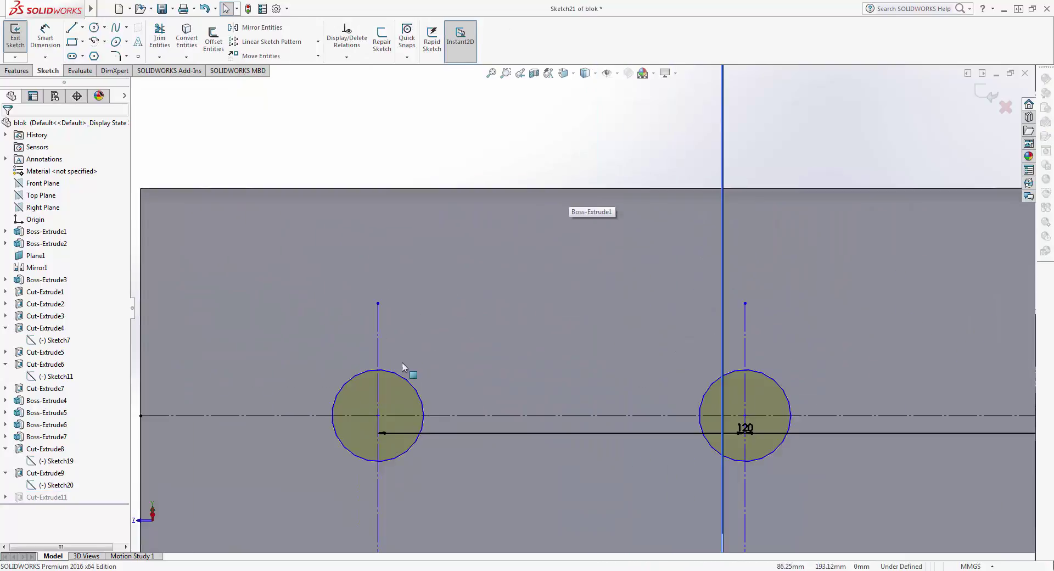
scroll(459, 324, up, 3)
scroll(581, 307, up, 2)
drag(292, 202, 824, 421)
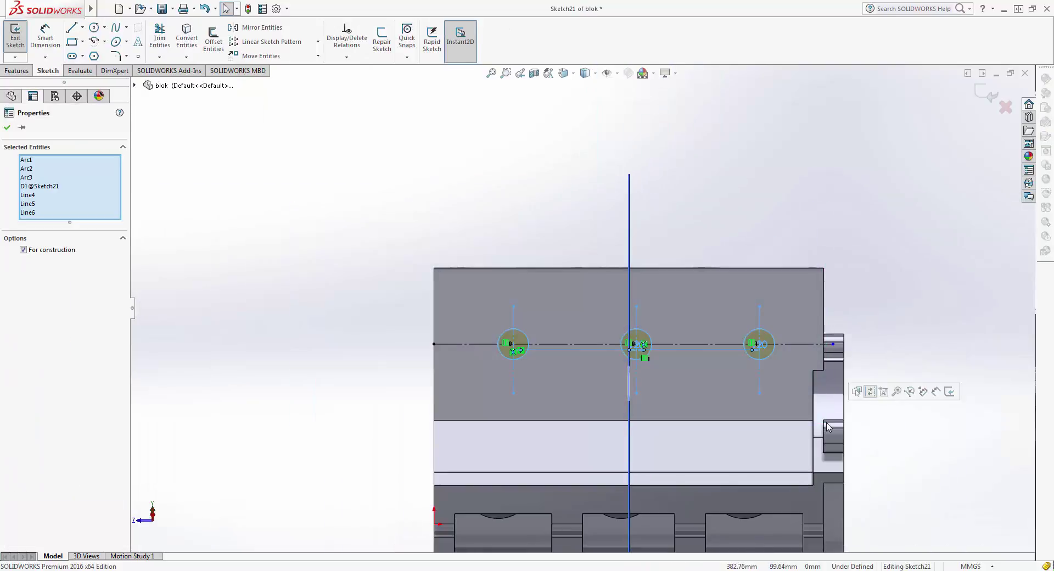
click(986, 100)
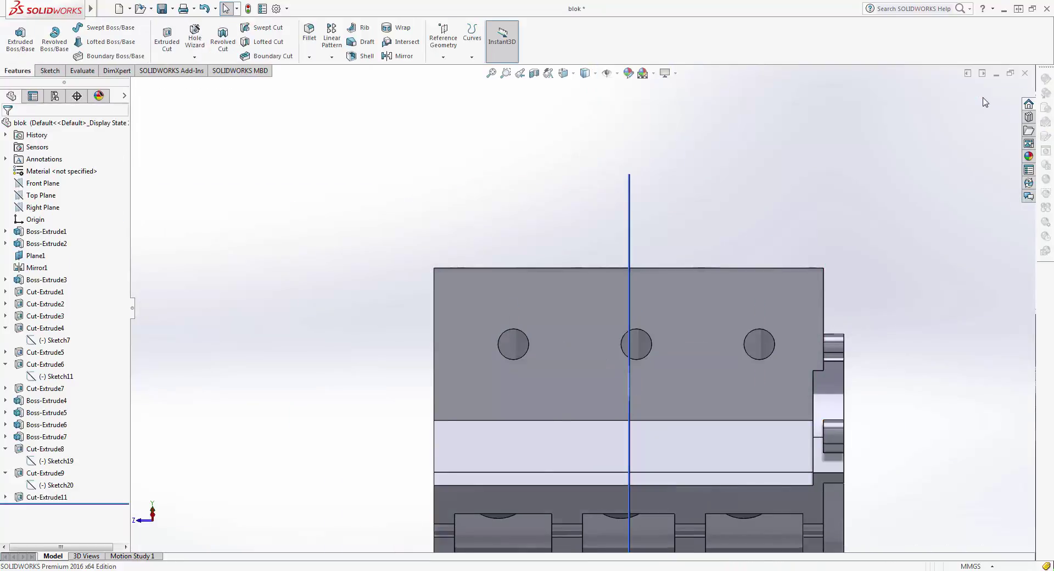
scroll(402, 264, up, 2)
mouse_move(419, 266)
middle_down()
mouse_move(601, 325)
mouse_move(588, 363)
middle_up()
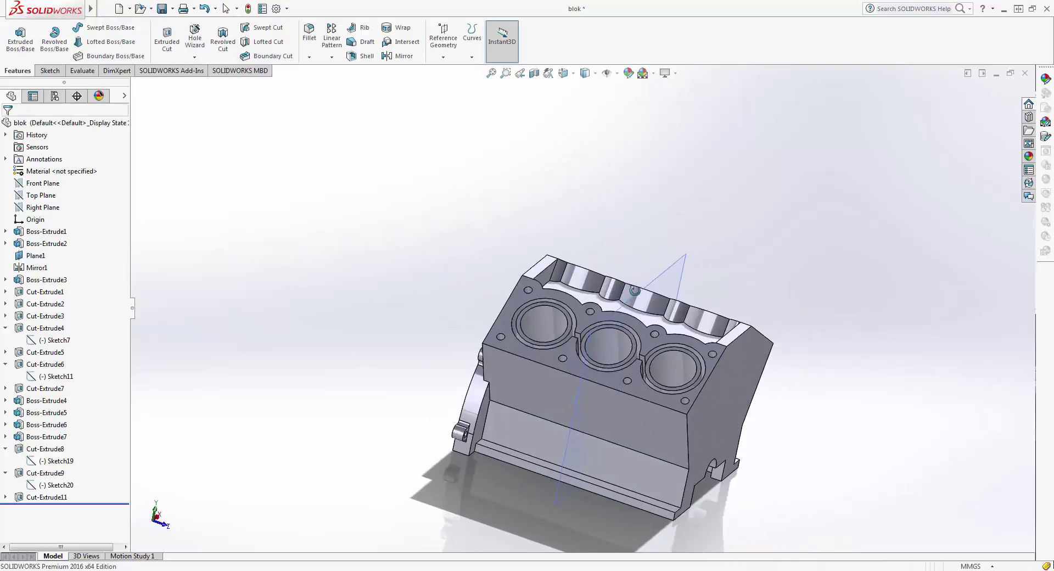
click(587, 363)
click(670, 330)
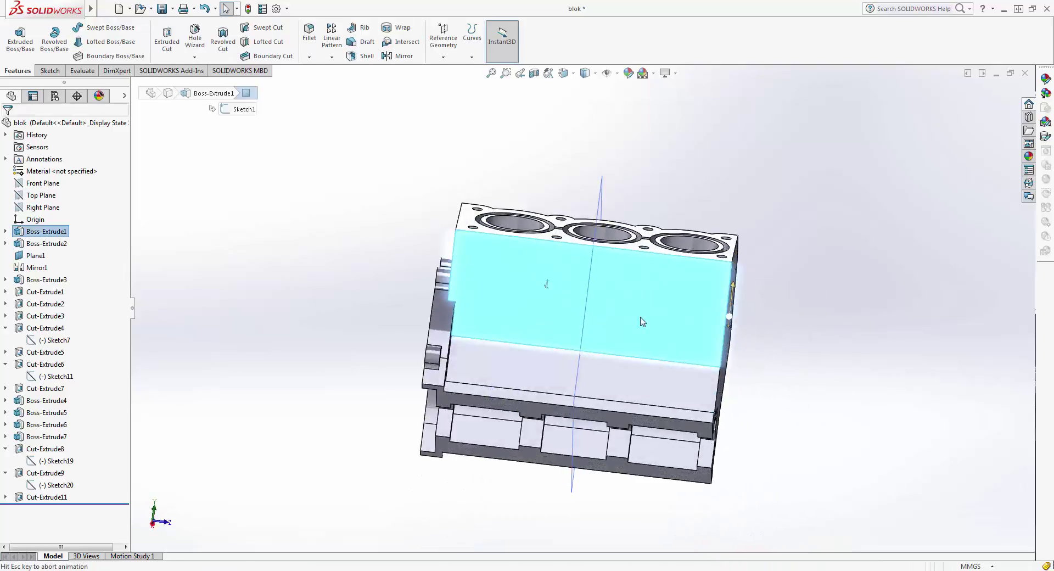
scroll(590, 235, down, 1)
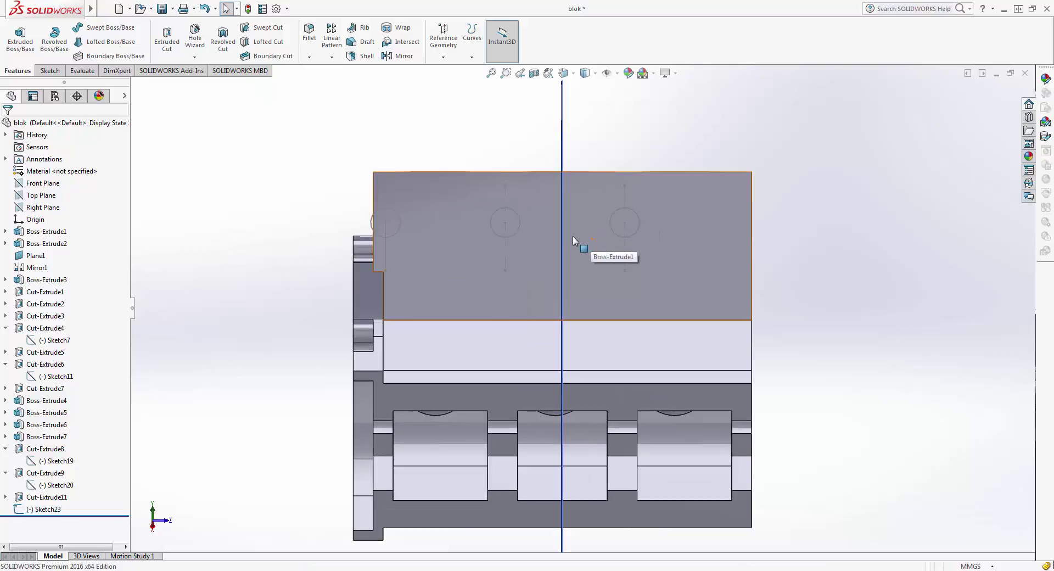
scroll(572, 236, down, 3)
scroll(543, 242, up, 3)
scroll(534, 245, down, 2)
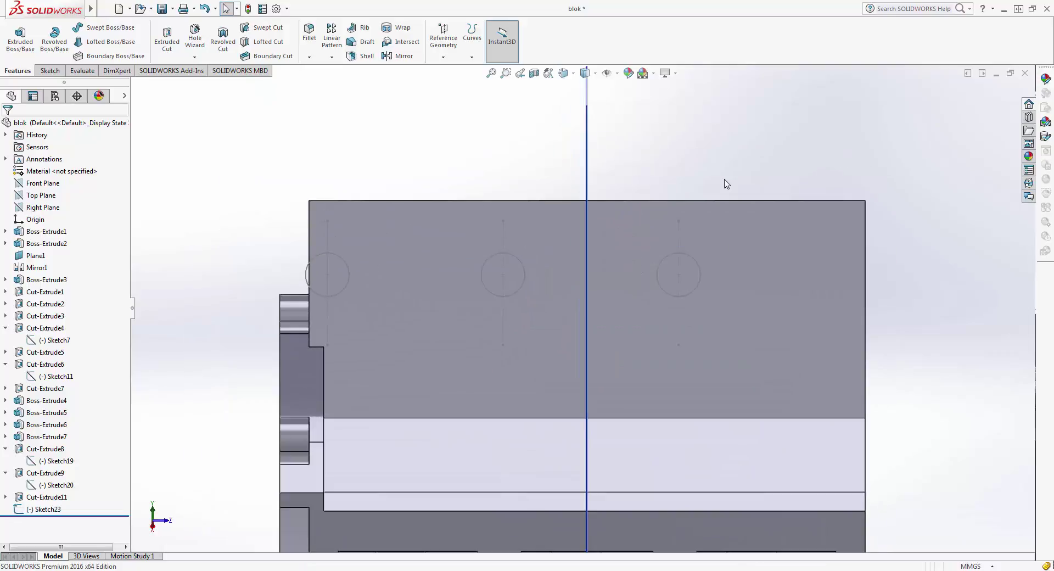
click(329, 275)
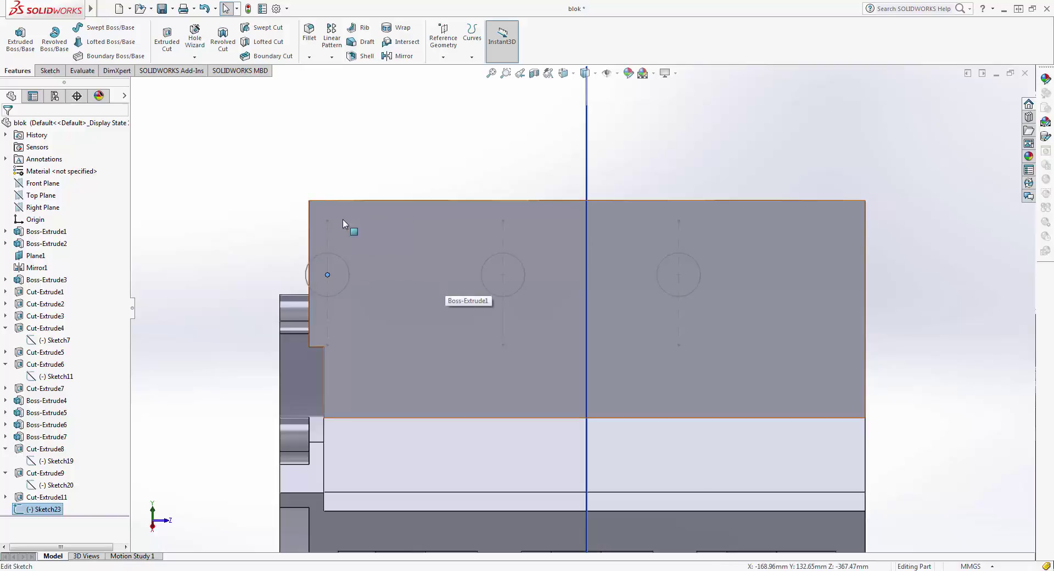
drag(251, 138, 794, 416)
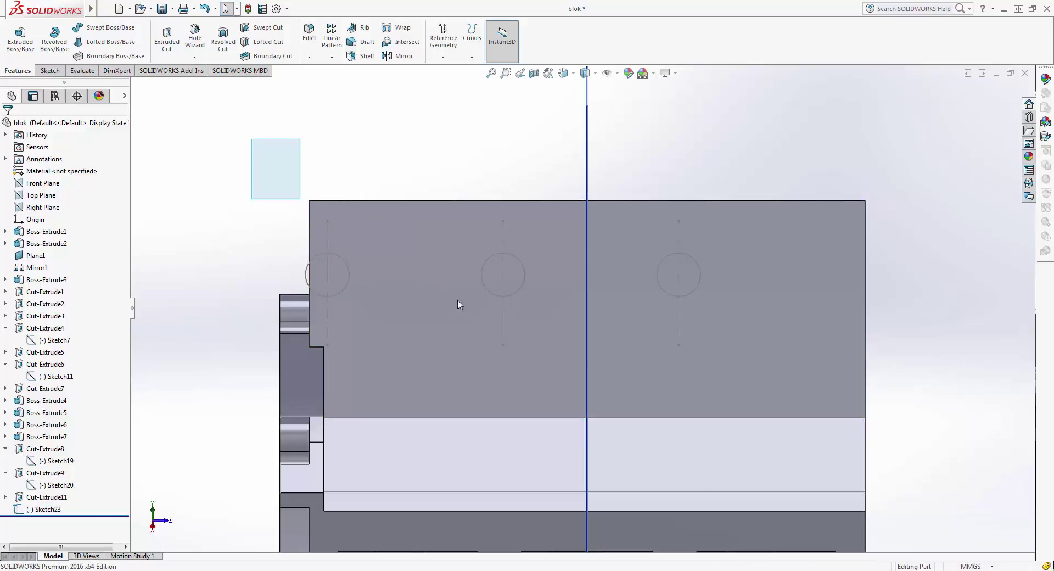
click(323, 148)
click(204, 8)
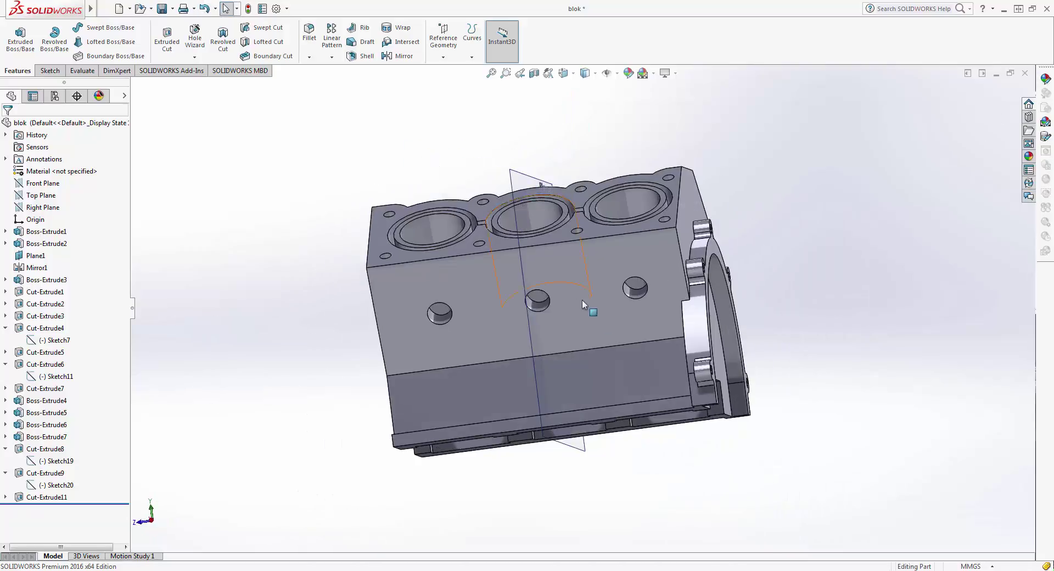
click(593, 305)
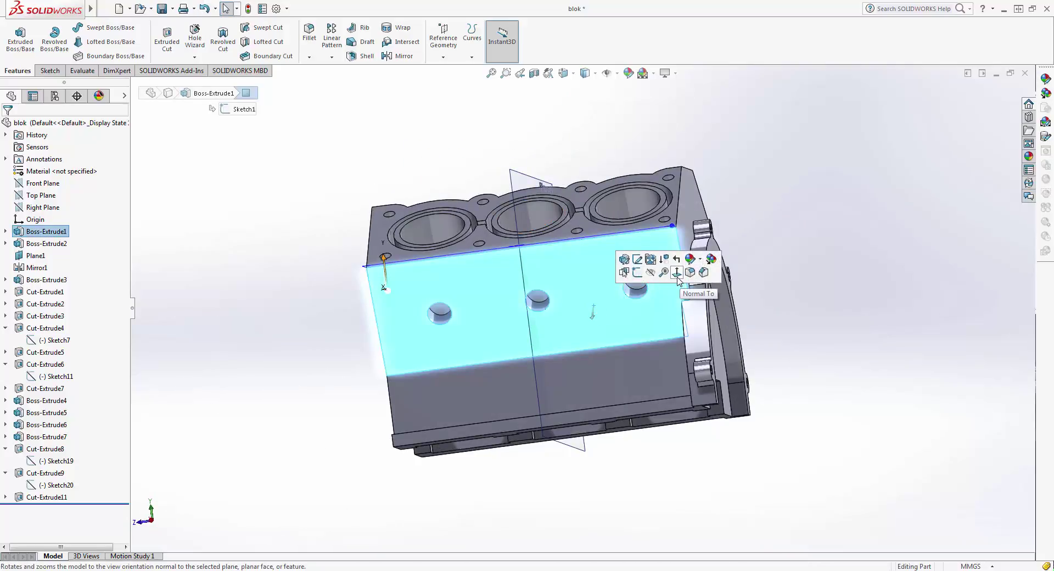
click(676, 273)
click(59, 485)
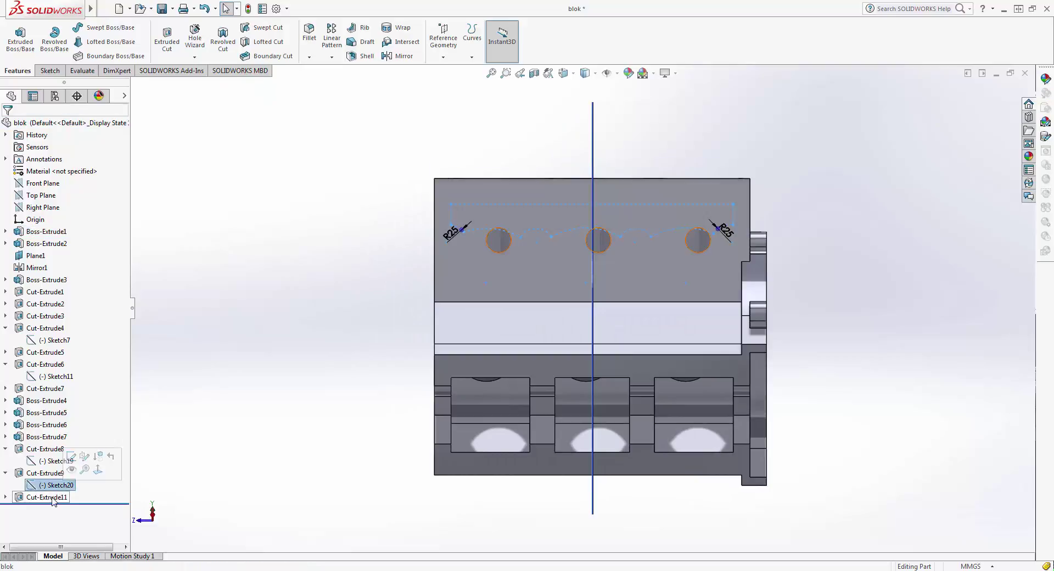
click(55, 497)
click(73, 467)
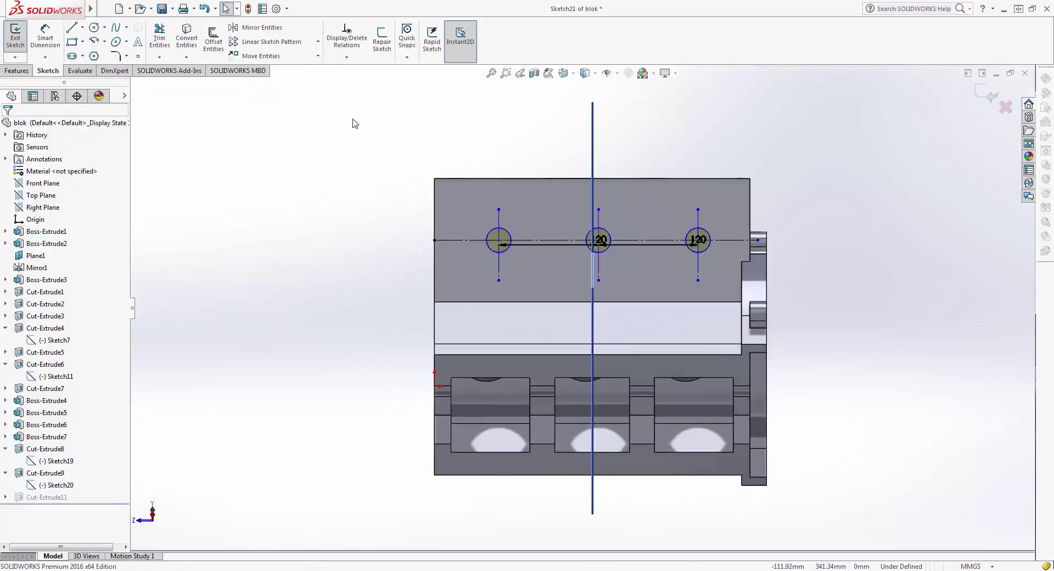
drag(341, 102, 835, 356)
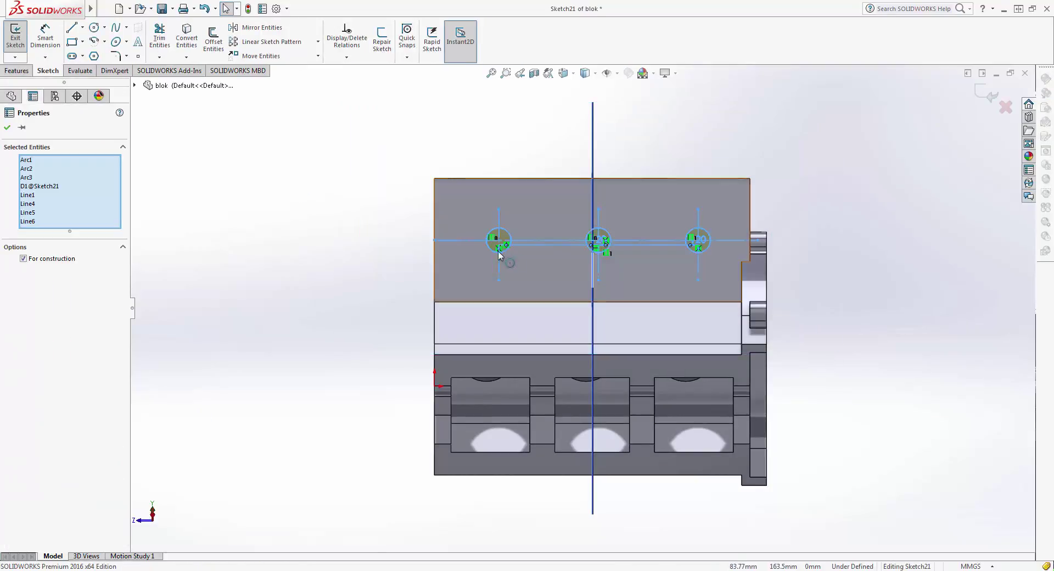
click(980, 92)
middle_drag(283, 335, 577, 347)
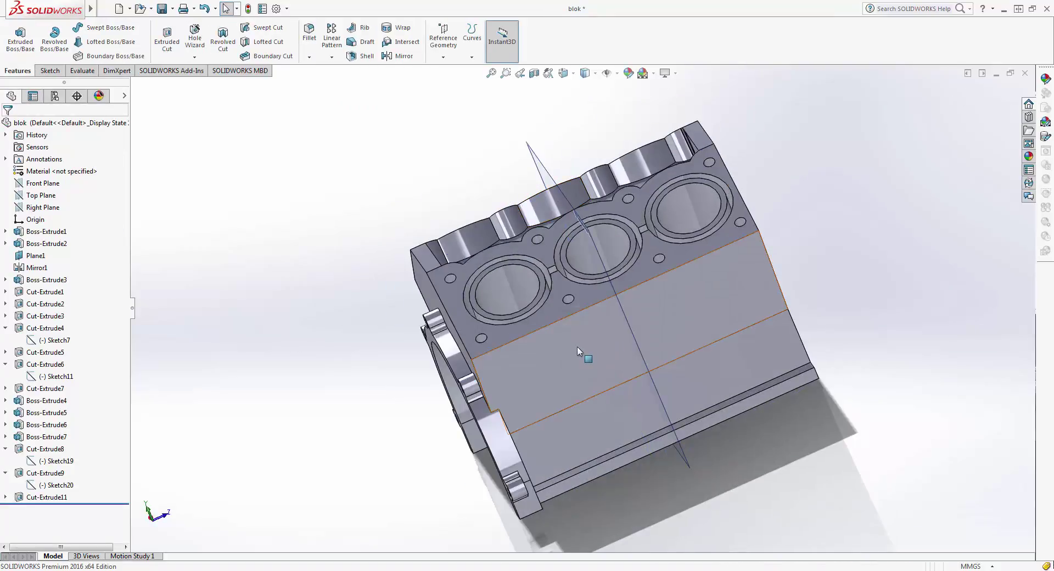
click(577, 347)
click(675, 311)
Exit Sketch24 and cut its three circles 32 mm Blind as Cut-Extrude12.
right_click(577, 255)
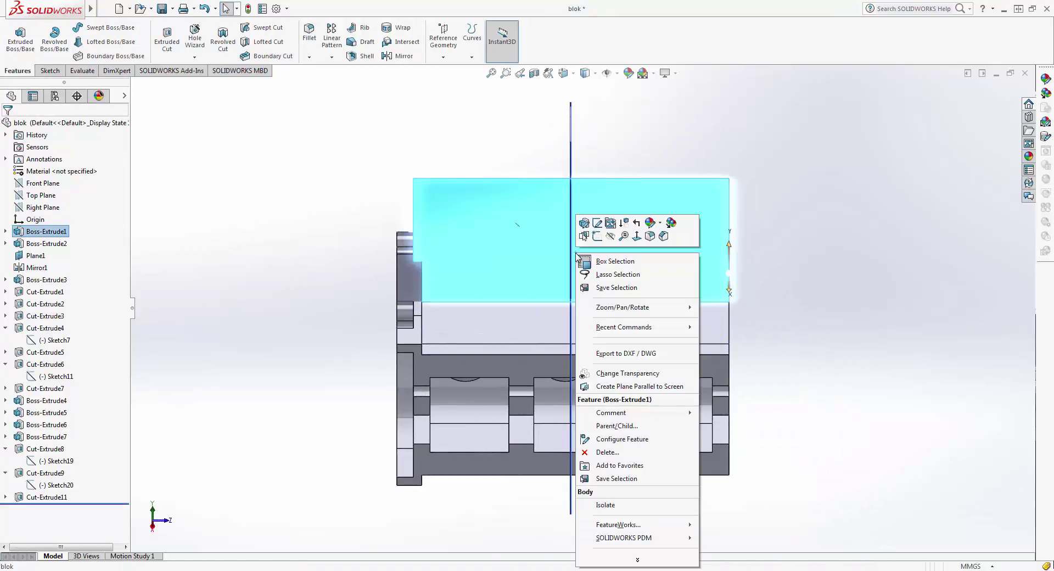
click(598, 237)
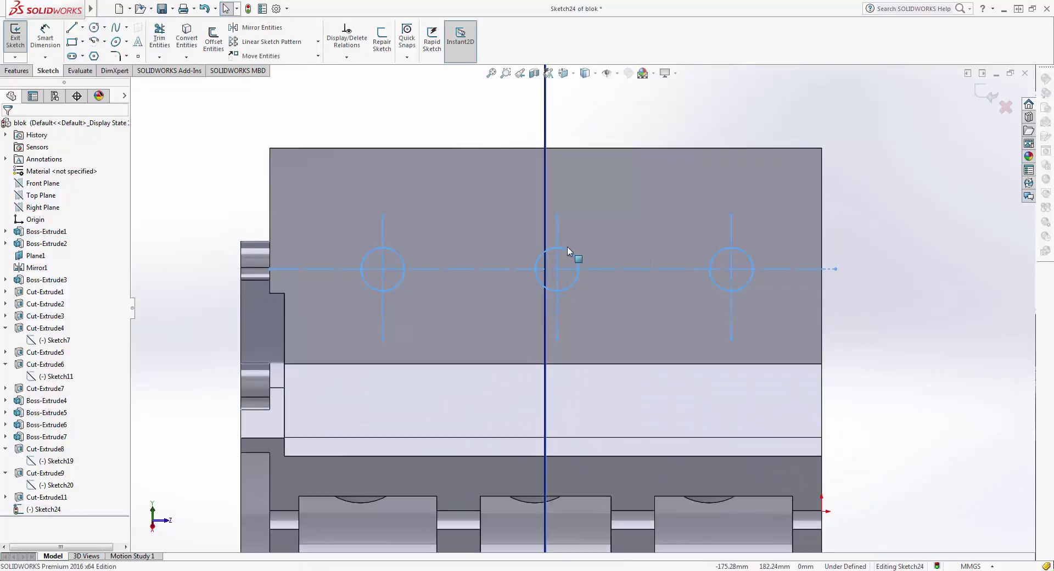
mouse_move(386, 137)
middle_down()
mouse_move(387, 187)
mouse_move(388, 175)
middle_up()
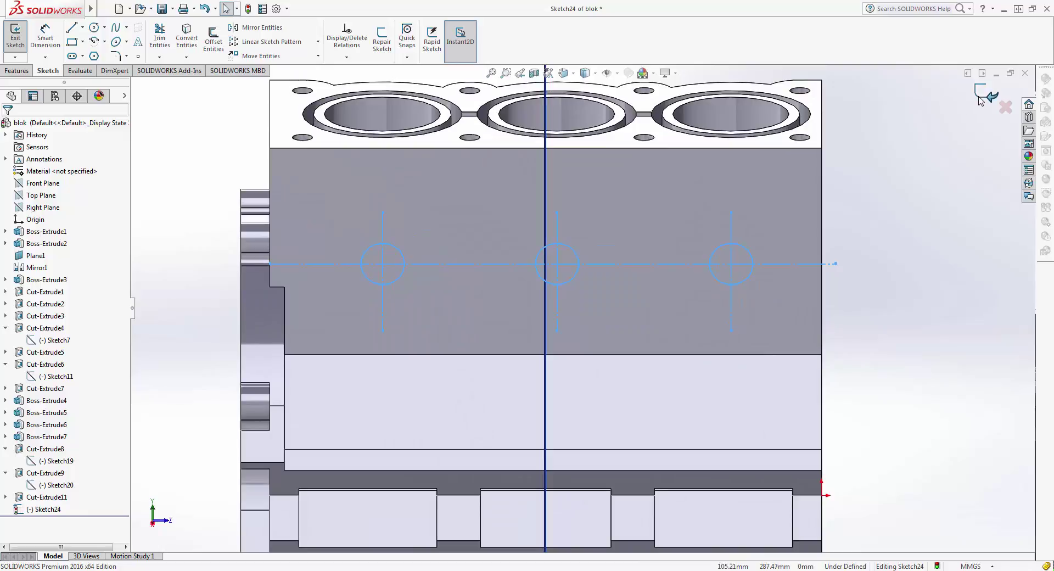
click(15, 33)
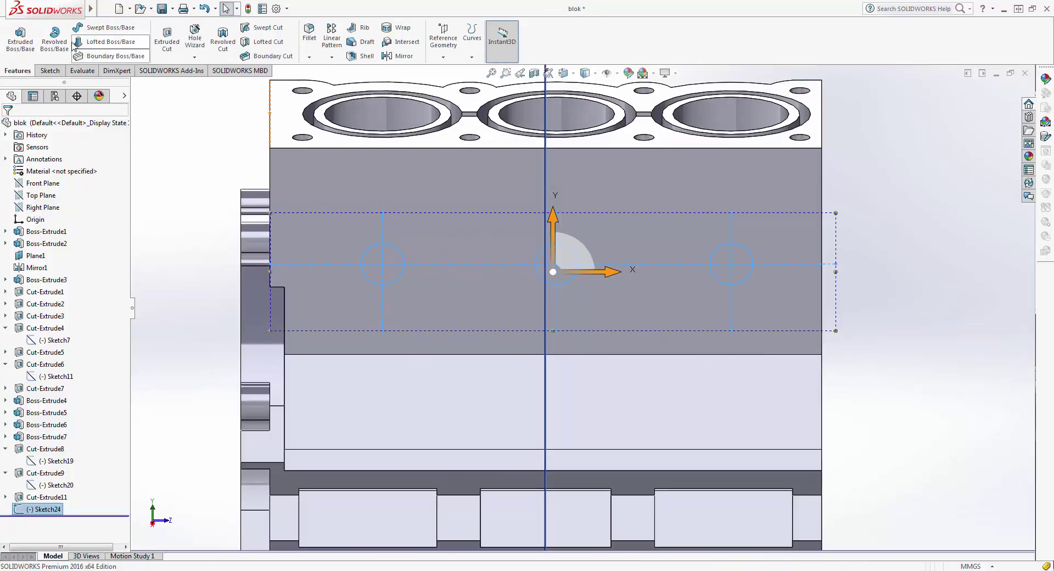
click(30, 40)
key(Escape)
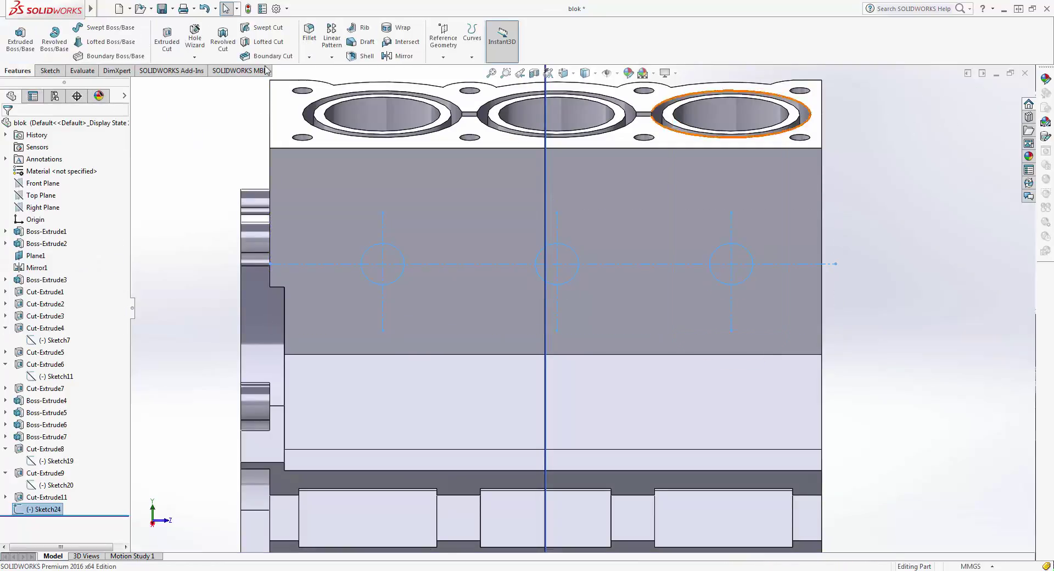
click(166, 38)
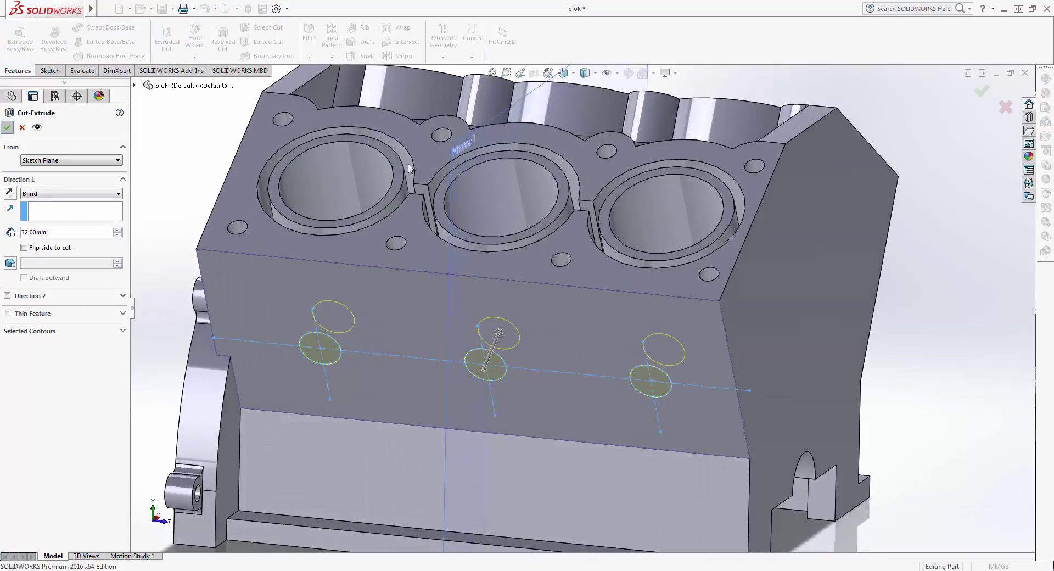
key(Return)
Orbit to inspect the new holes, then select the first bank's deck face.
middle_drag(409, 168, 408, 324)
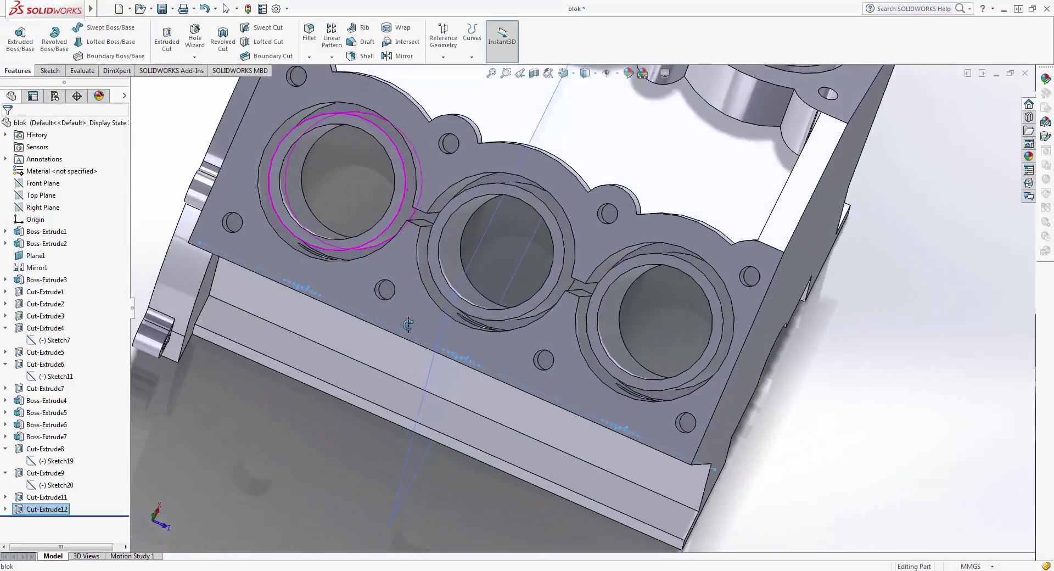
scroll(407, 324, up, 2)
scroll(408, 324, up, 5)
middle_drag(538, 355, 325, 253)
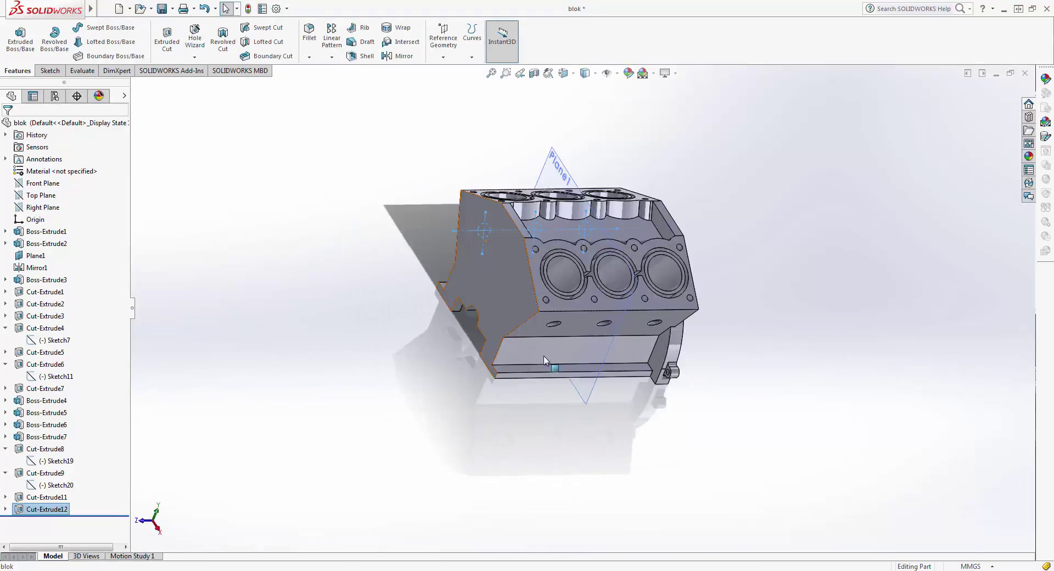
middle_drag(325, 253, 536, 244)
scroll(519, 315, down, 3)
mouse_move(518, 315)
middle_down()
mouse_move(547, 491)
mouse_move(512, 413)
mouse_move(520, 443)
mouse_move(561, 323)
middle_up()
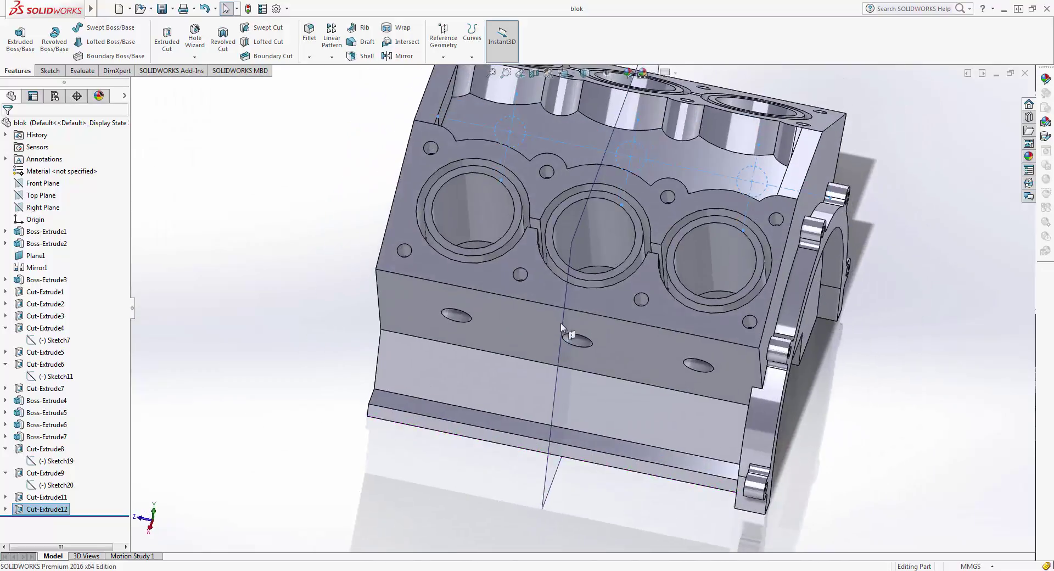
click(640, 274)
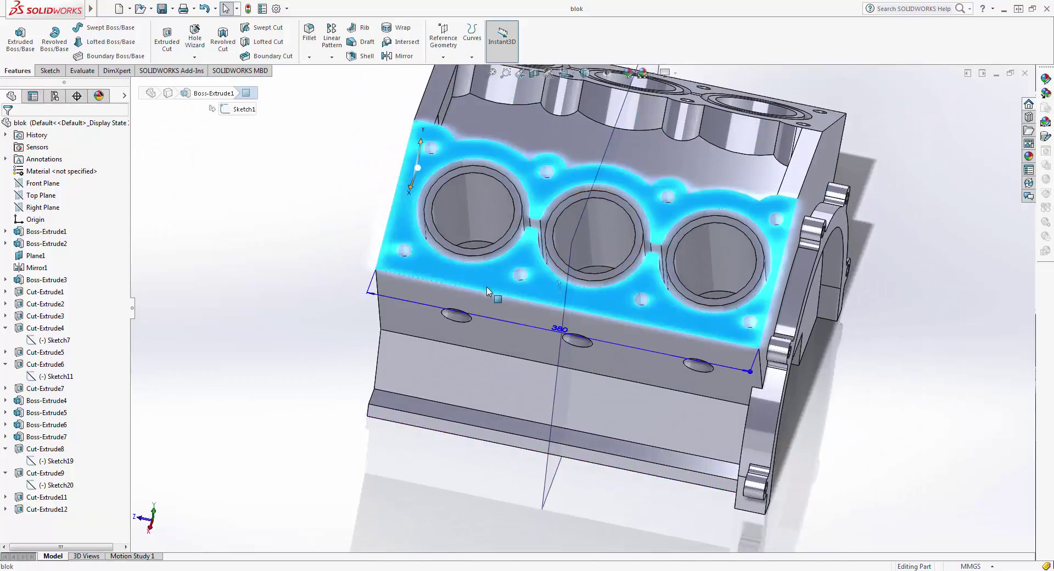
View the second bank's deck face normal to and open Sketch25 on it.
key(Escape)
mouse_move(644, 270)
middle_down()
mouse_move(800, 345)
mouse_move(642, 209)
middle_up()
click(642, 209)
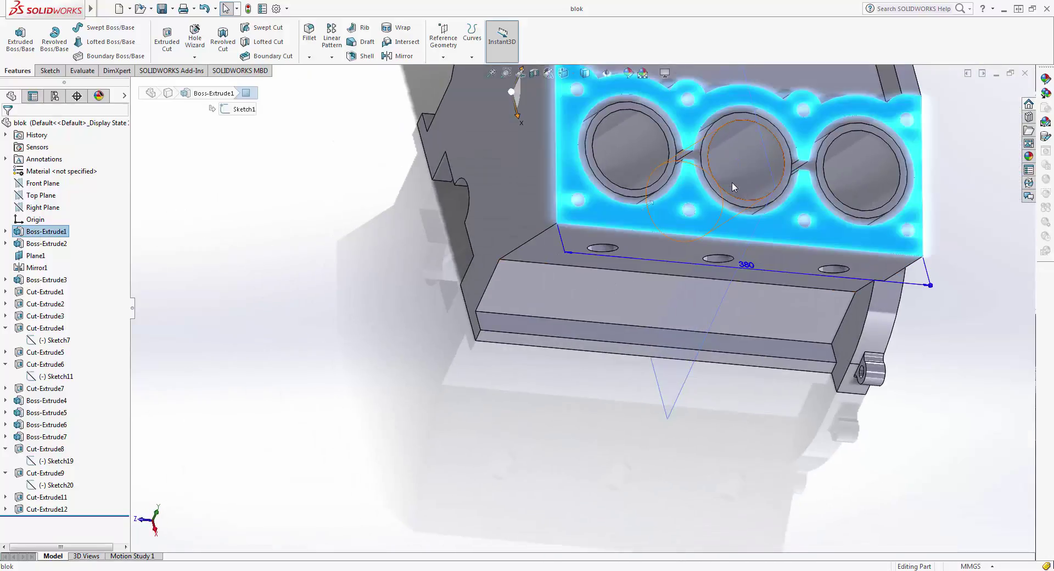
click(657, 219)
click(657, 220)
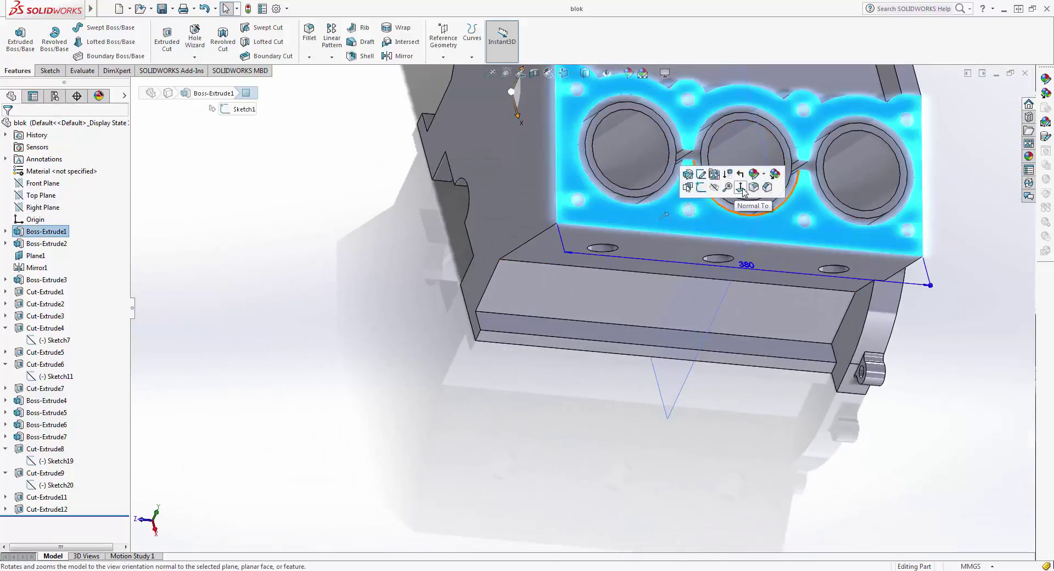
click(744, 192)
scroll(742, 221, down, 3)
scroll(693, 237, down, 2)
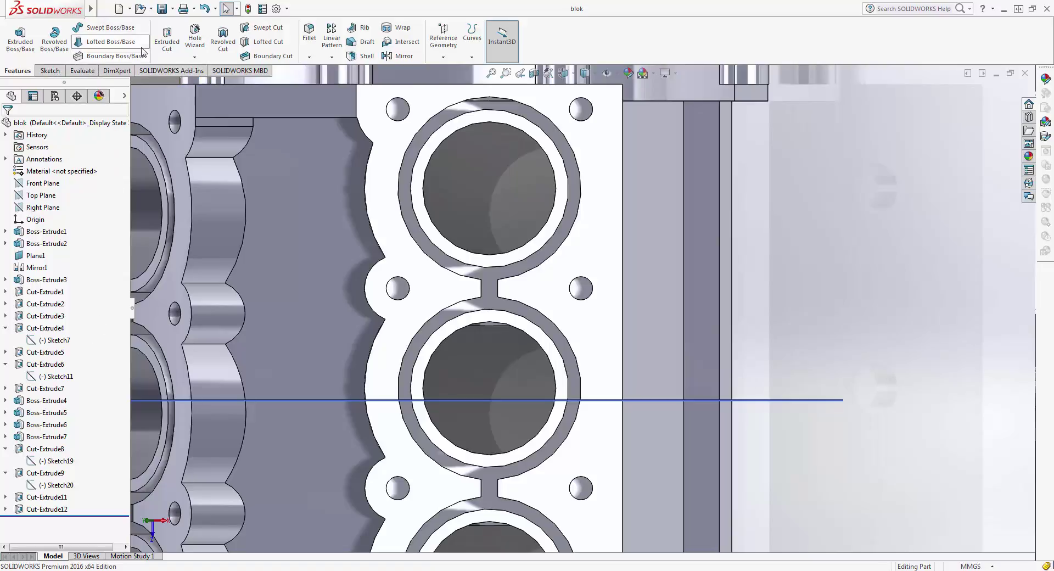
click(584, 193)
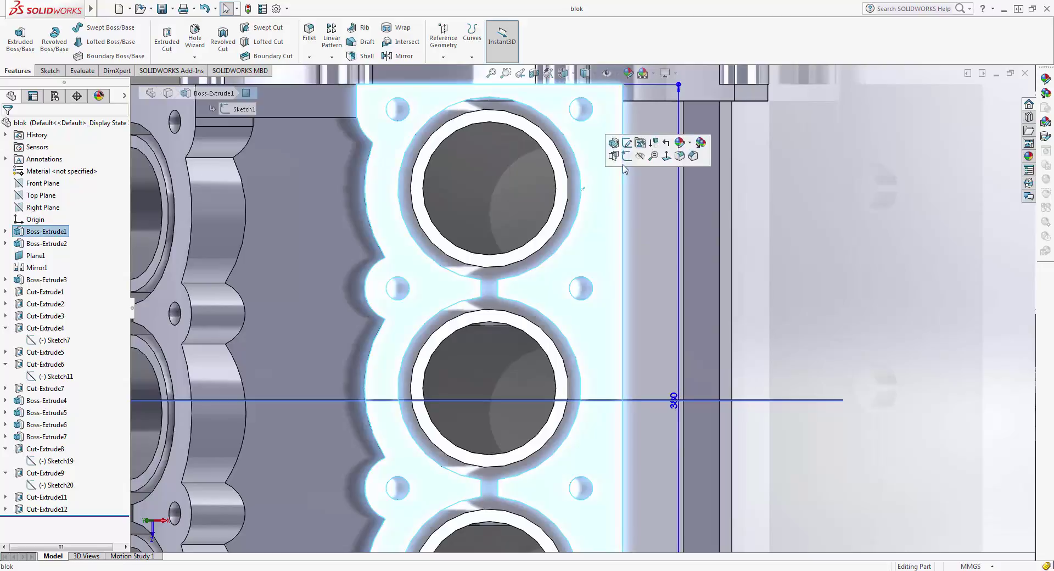
click(626, 157)
click(94, 27)
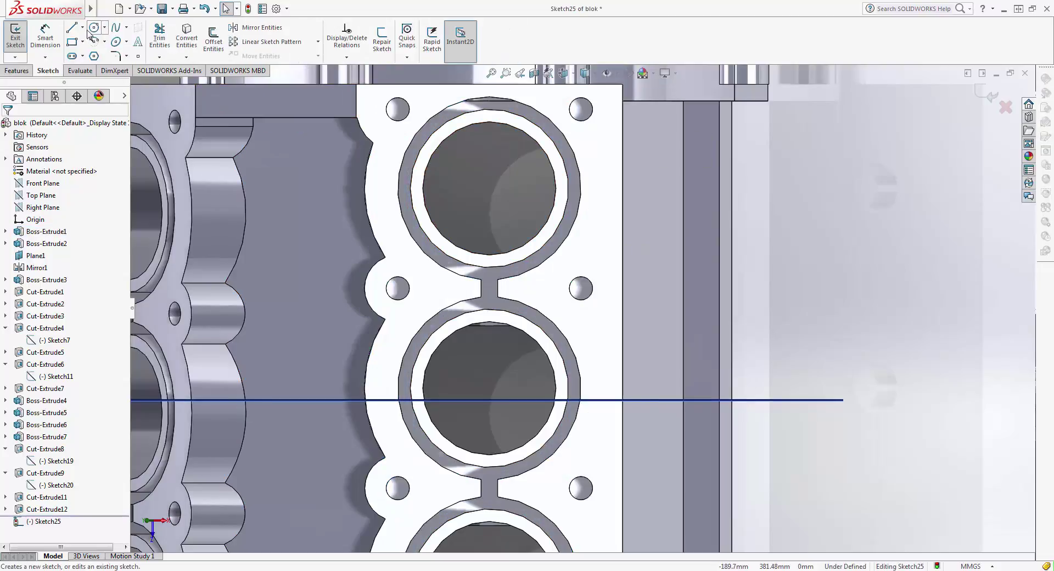
Draw radius-25 circles on the top-right and lower-right end bolt holes.
click(581, 109)
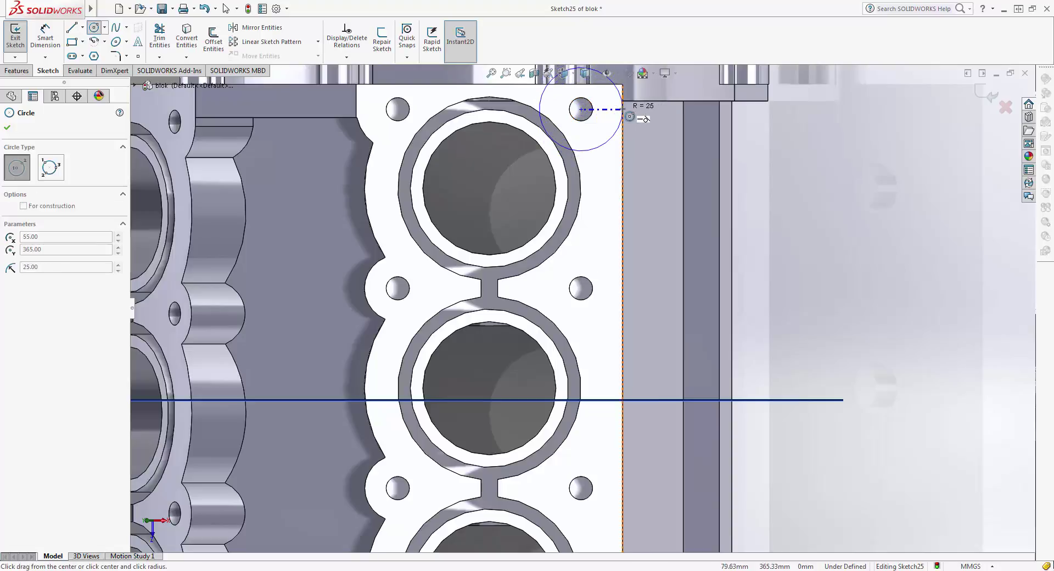
click(623, 109)
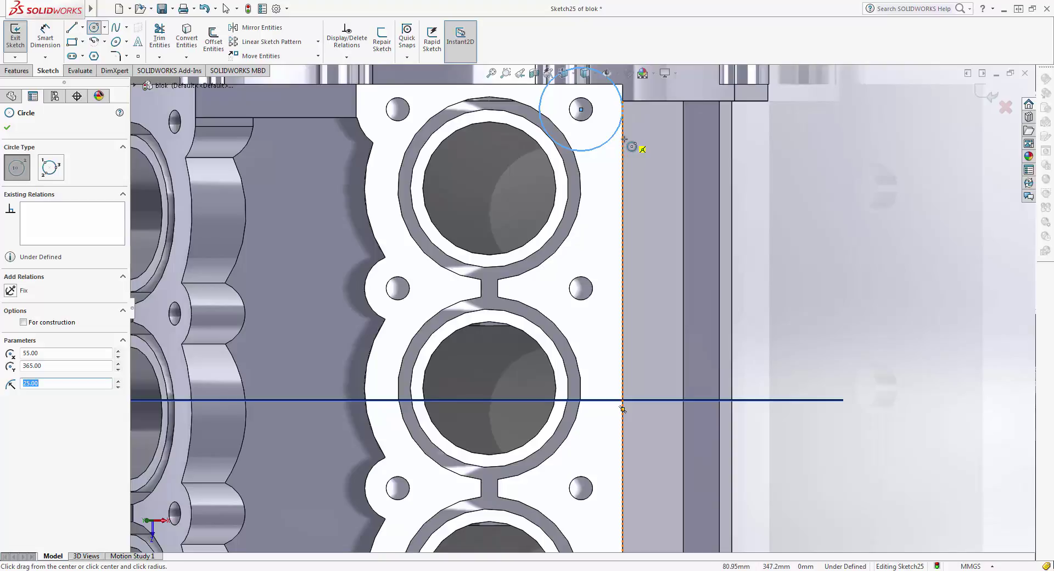
key(Escape)
ctrl+middle_drag(622, 409, 598, 186)
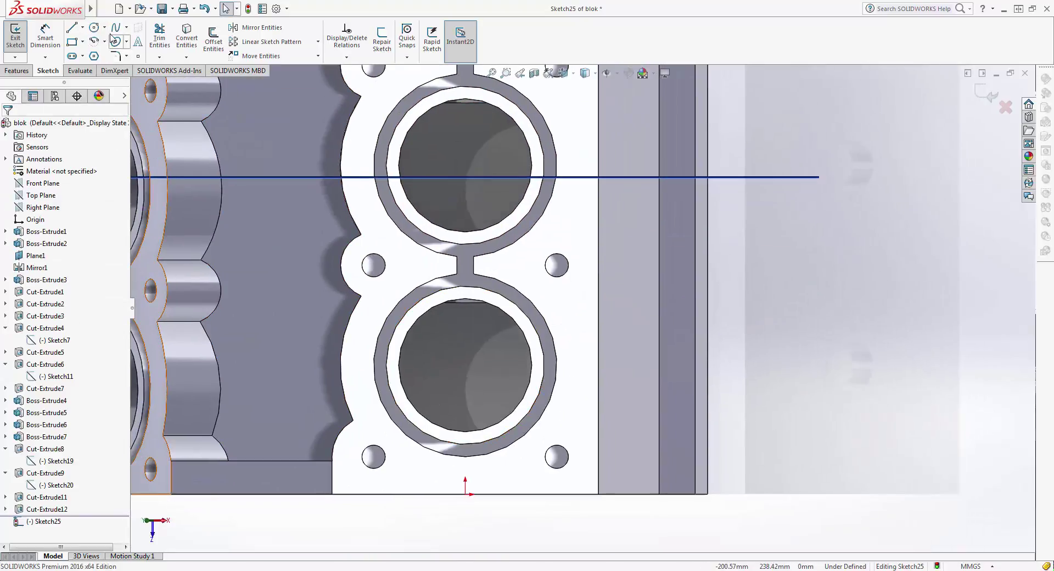
click(96, 30)
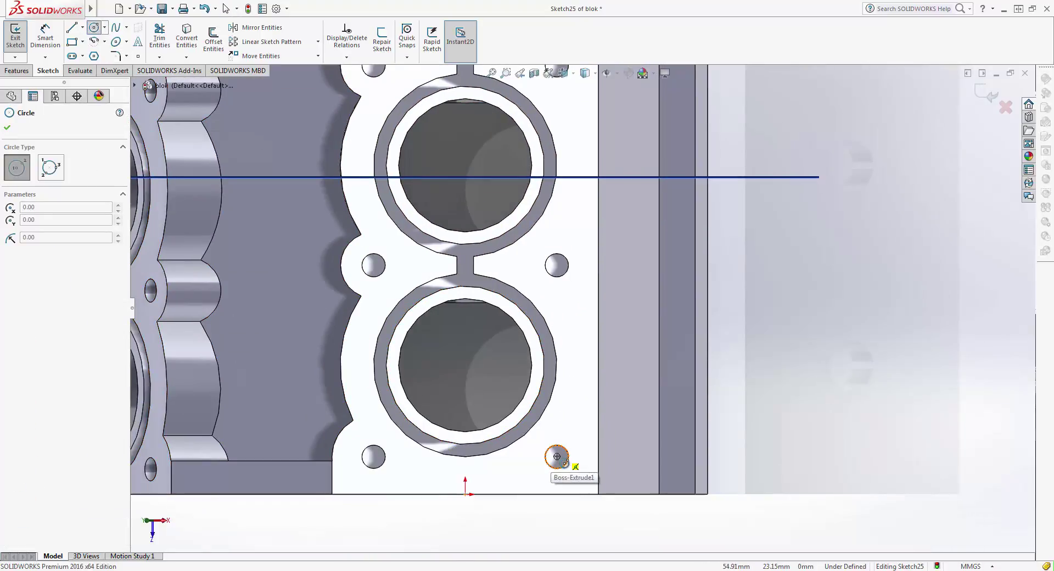
click(557, 456)
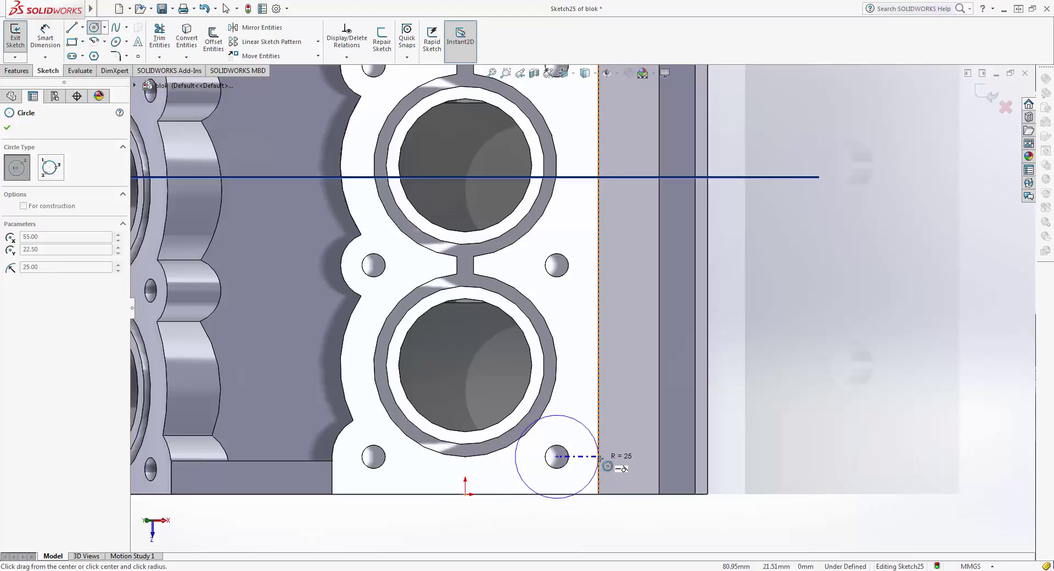
click(599, 456)
key(Escape)
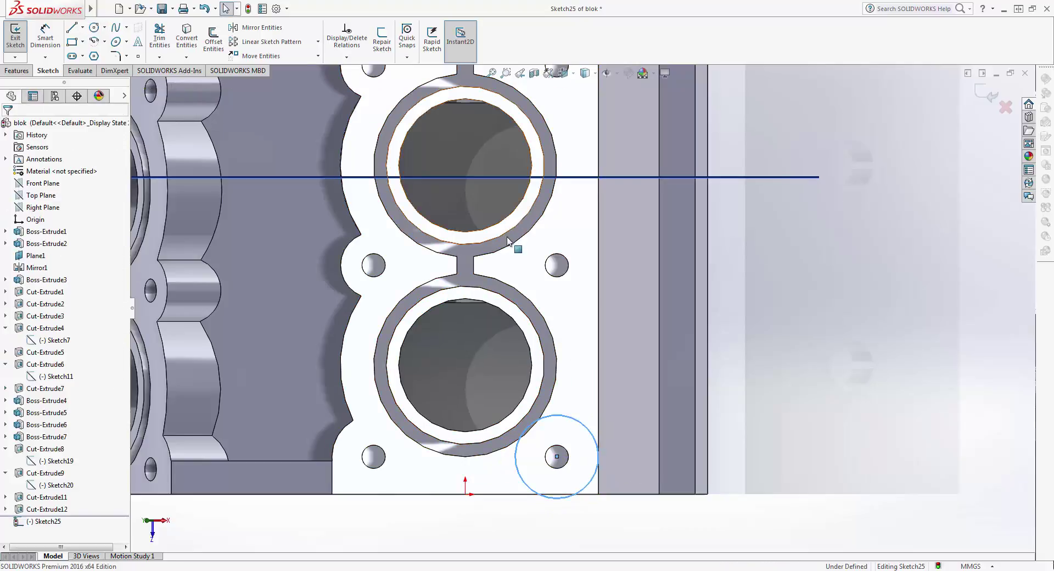
Draw a radius-20 circle on the next right-side bolt hole up from the bottom.
scroll(535, 274, down, 3)
scroll(535, 275, down, 2)
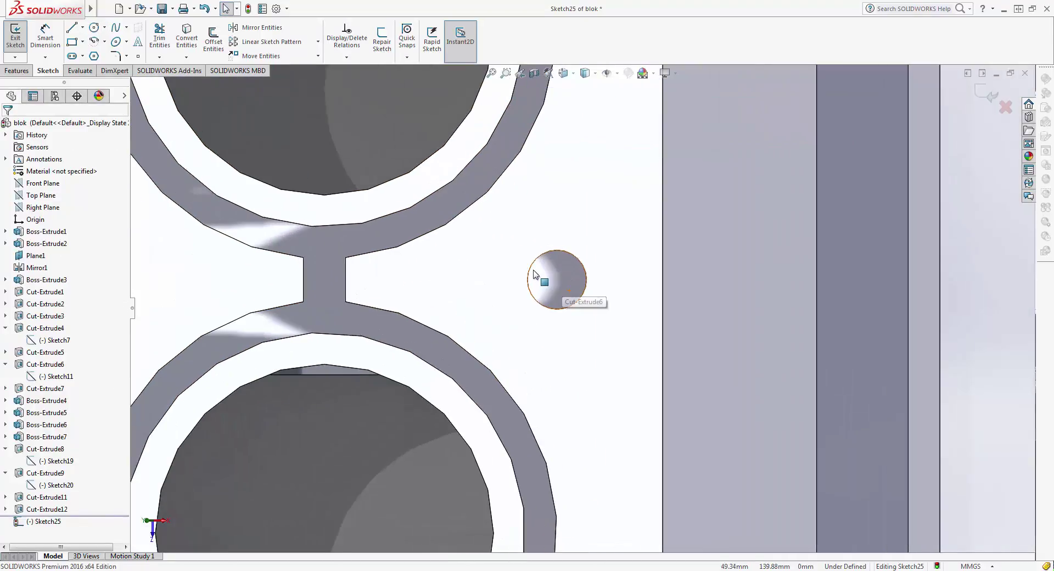
click(95, 27)
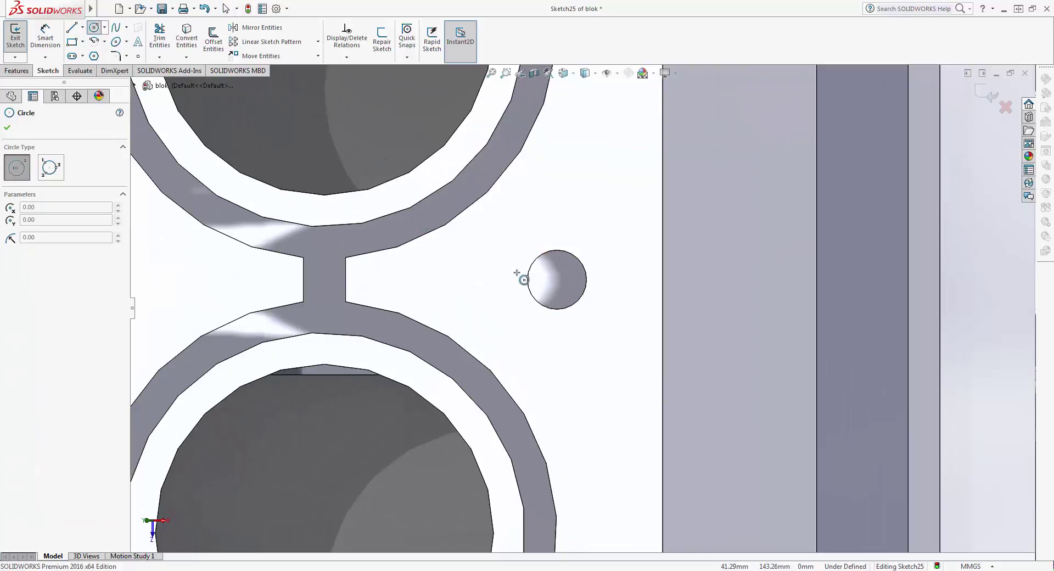
click(556, 279)
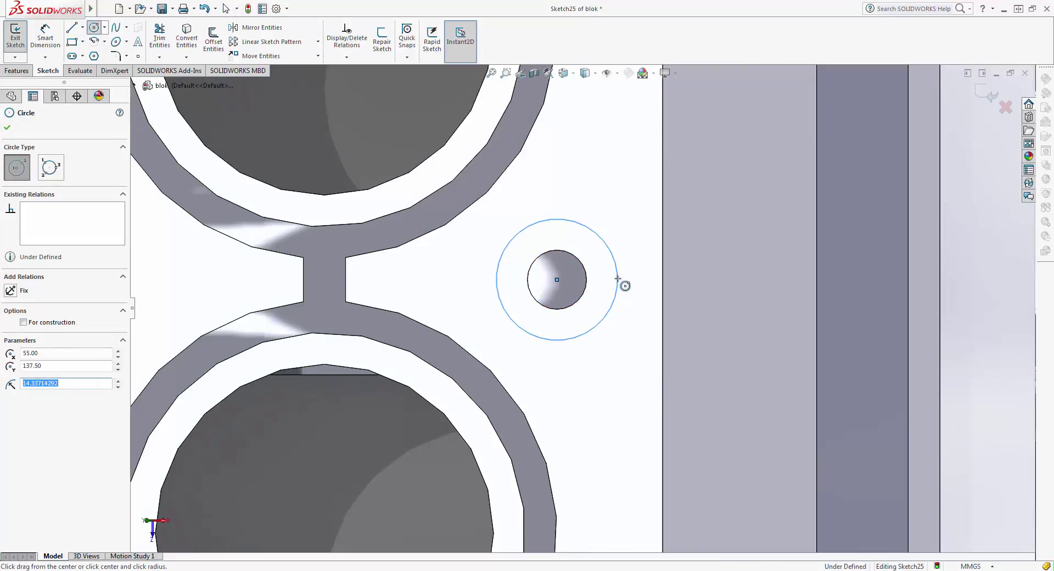
text(20)
key(Return)
Add another radius-20 circle on the bolt hole above it.
scroll(556, 280, up, 4)
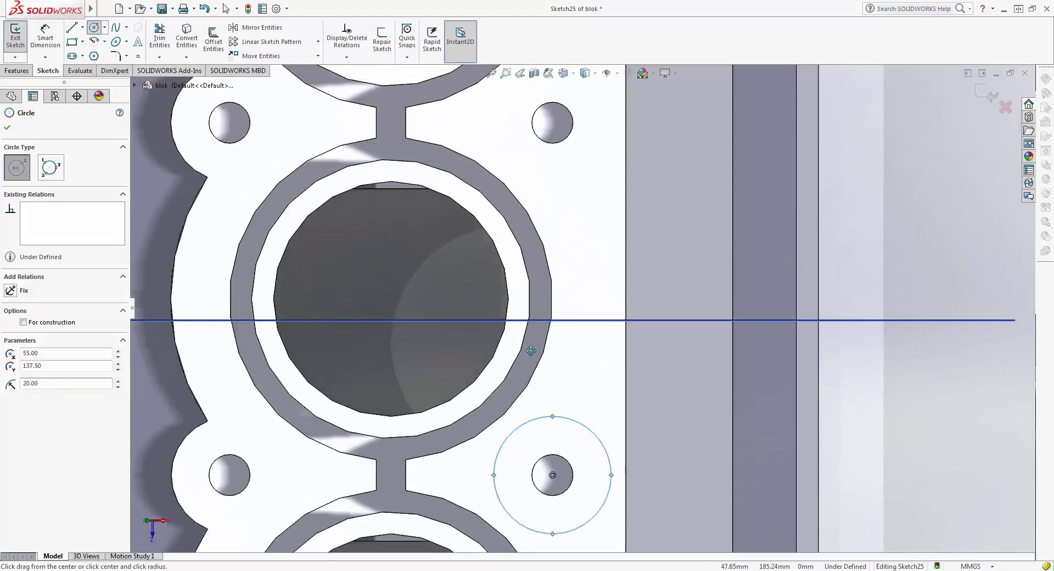
ctrl+middle_drag(560, 117, 560, 185)
click(562, 199)
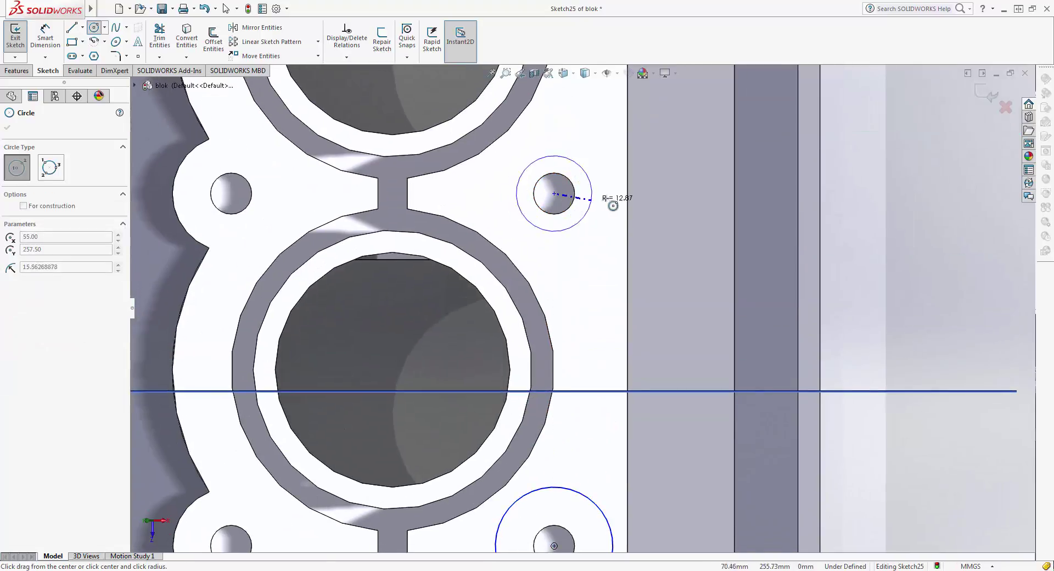
text(0)
key(Return)
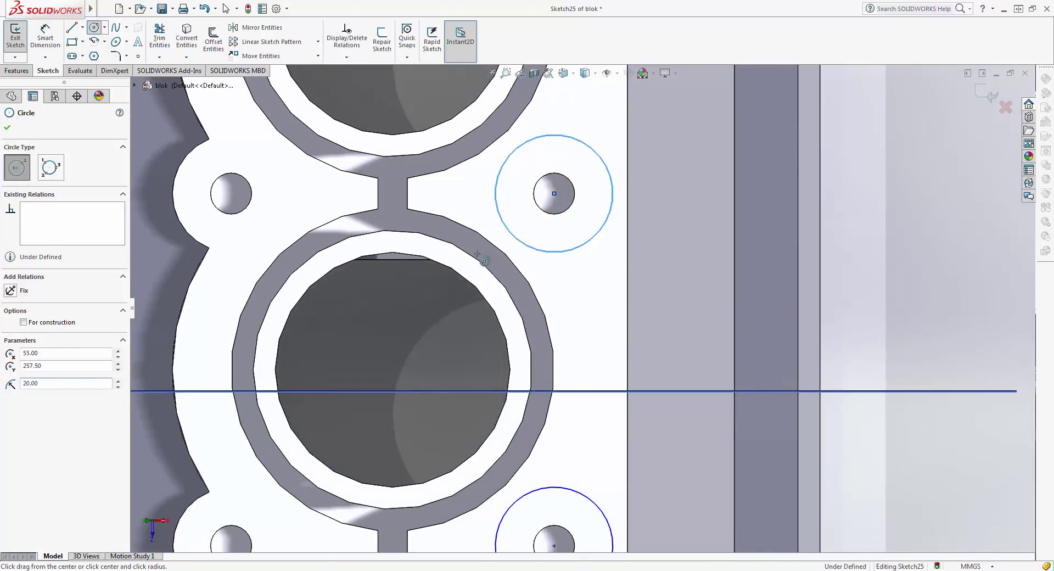
key(Escape)
scroll(581, 308, up, 3)
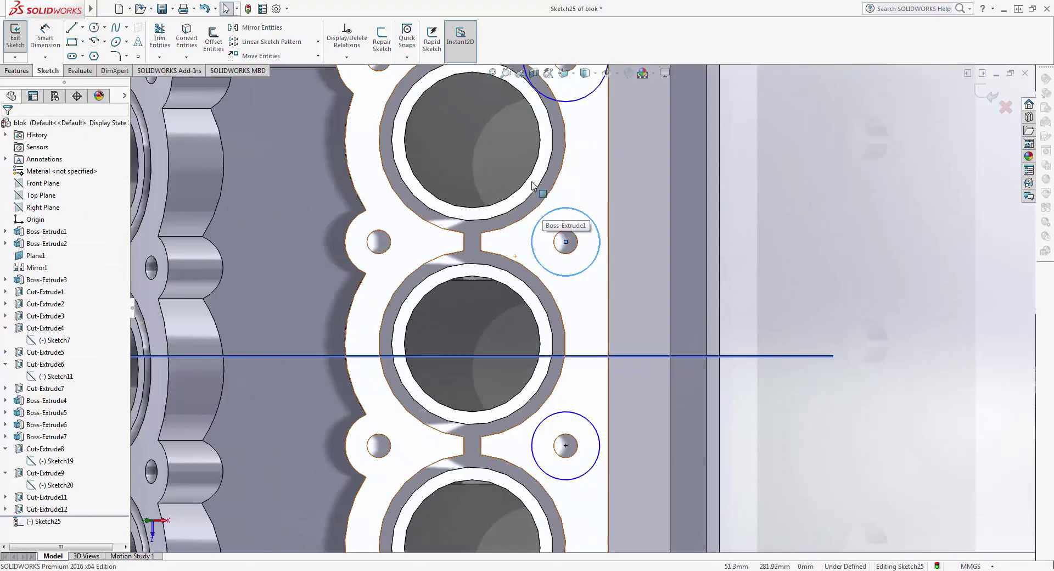
ctrl+middle_drag(486, 156, 485, 185)
key(c)
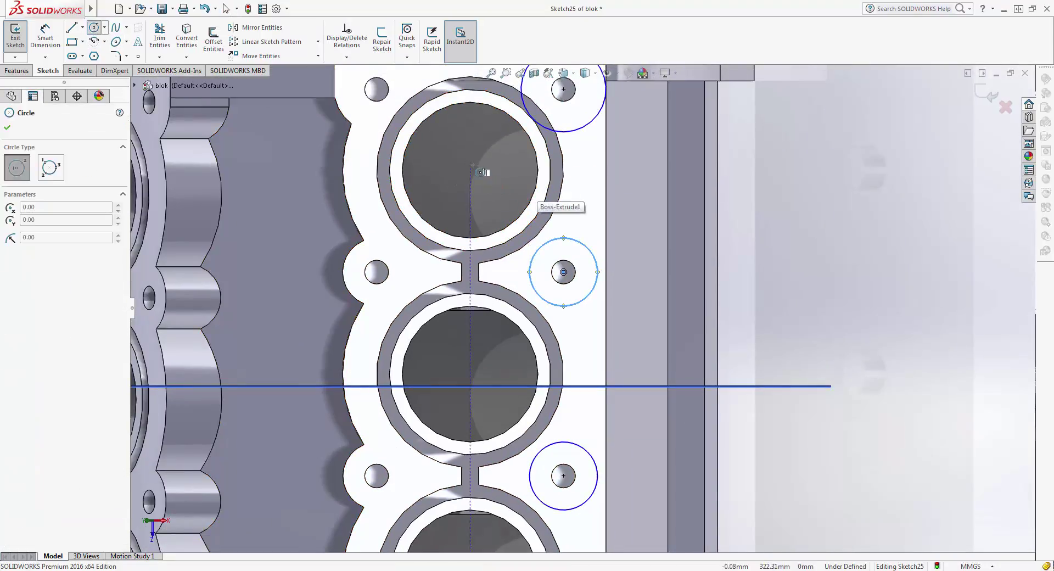
Draw radius-75 circles centred on the upper, middle and lower bores of the second bank.
click(470, 169)
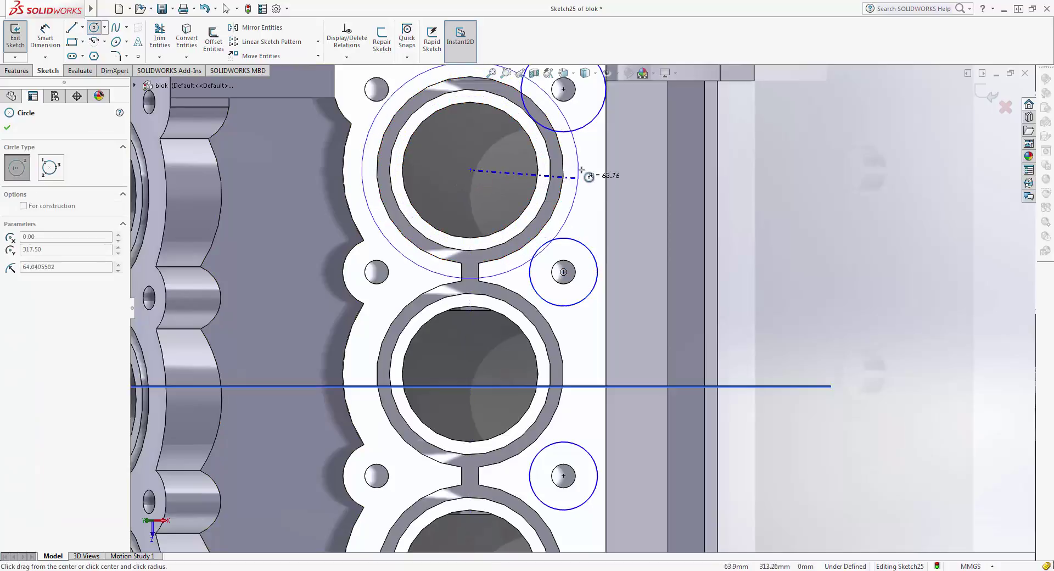
text(5)
key(Return)
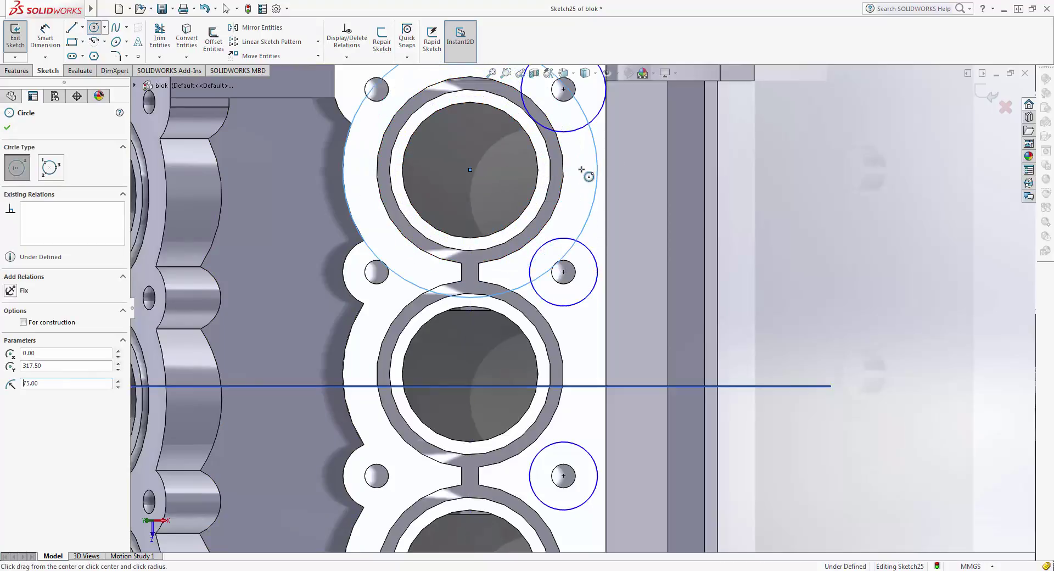
ctrl+middle_drag(640, 355, 629, 277)
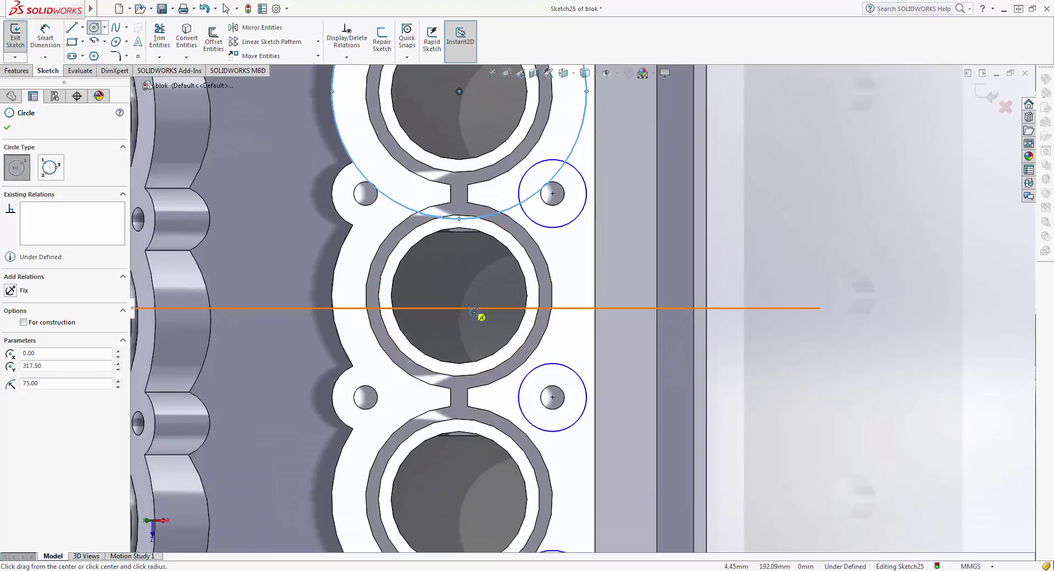
click(469, 302)
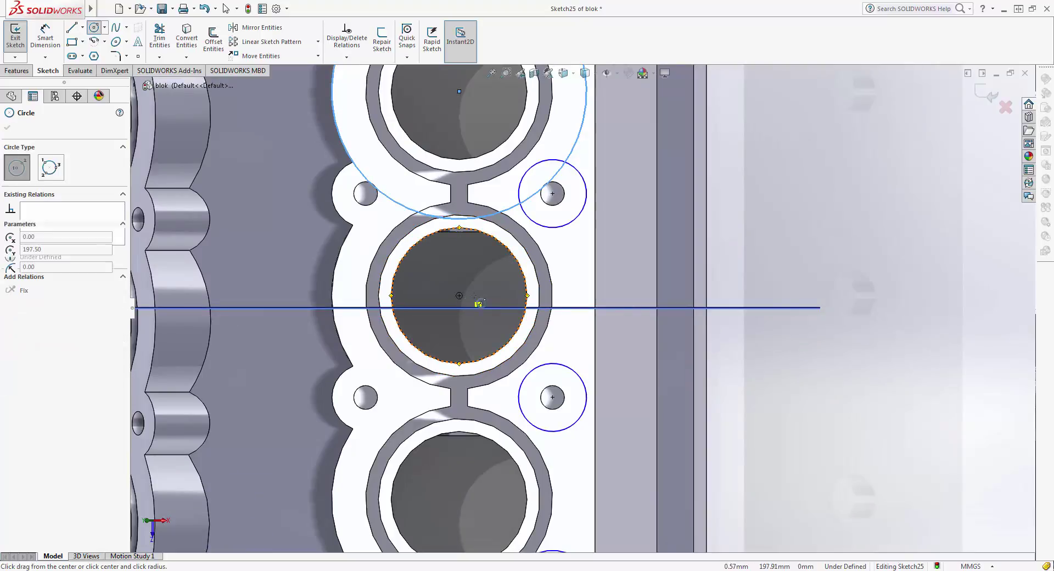
text(5)
key(Return)
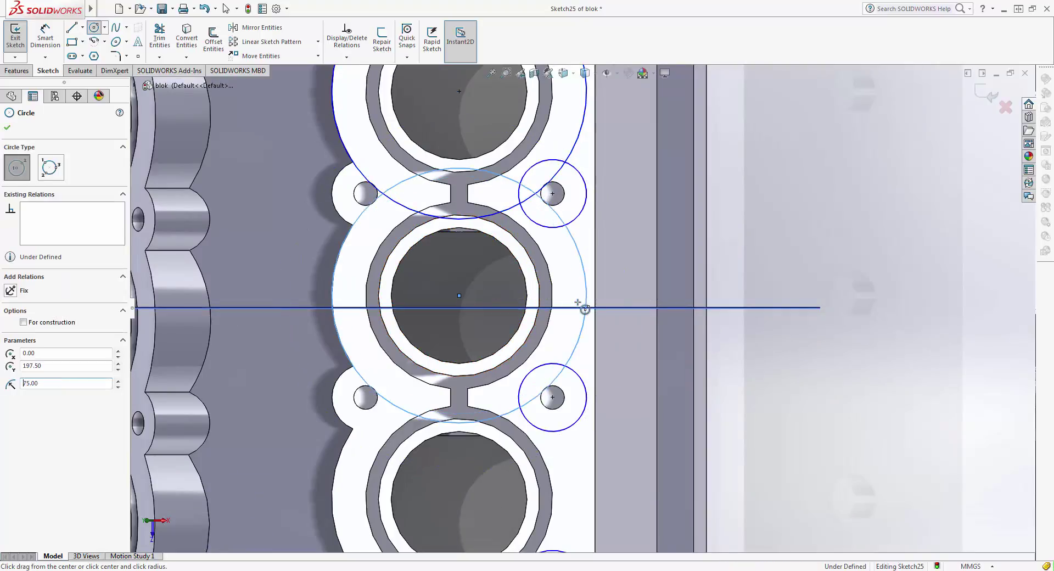
ctrl+middle_drag(462, 514, 451, 435)
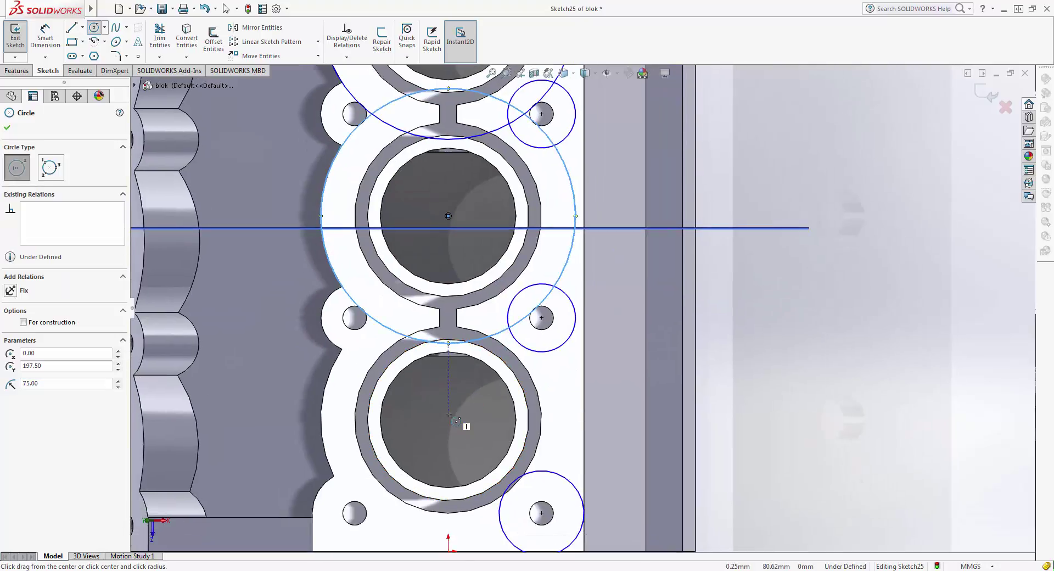
click(455, 426)
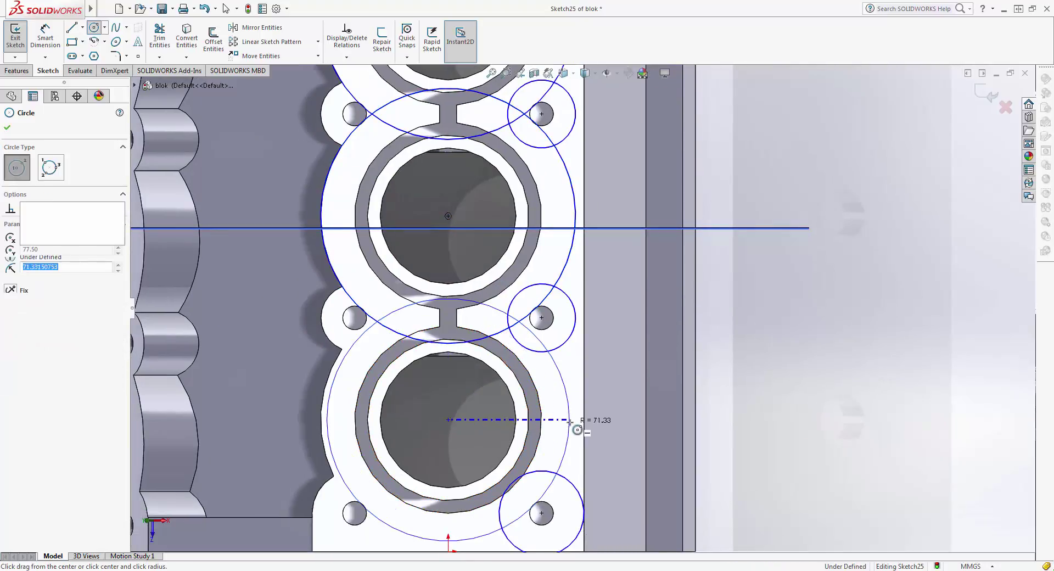
text(75)
key(Return)
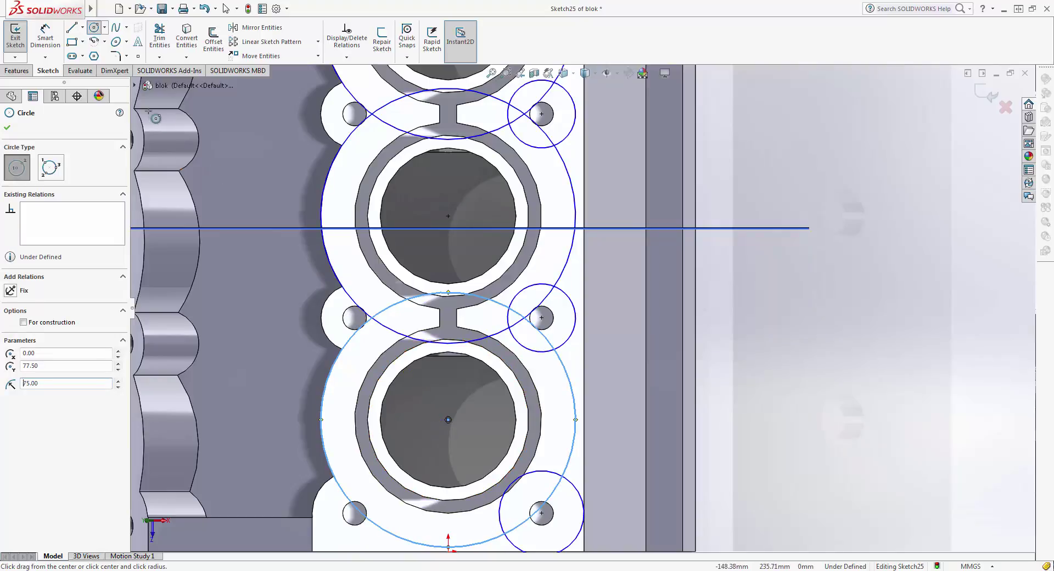
key(Escape)
ctrl+middle_drag(396, 412, 390, 373)
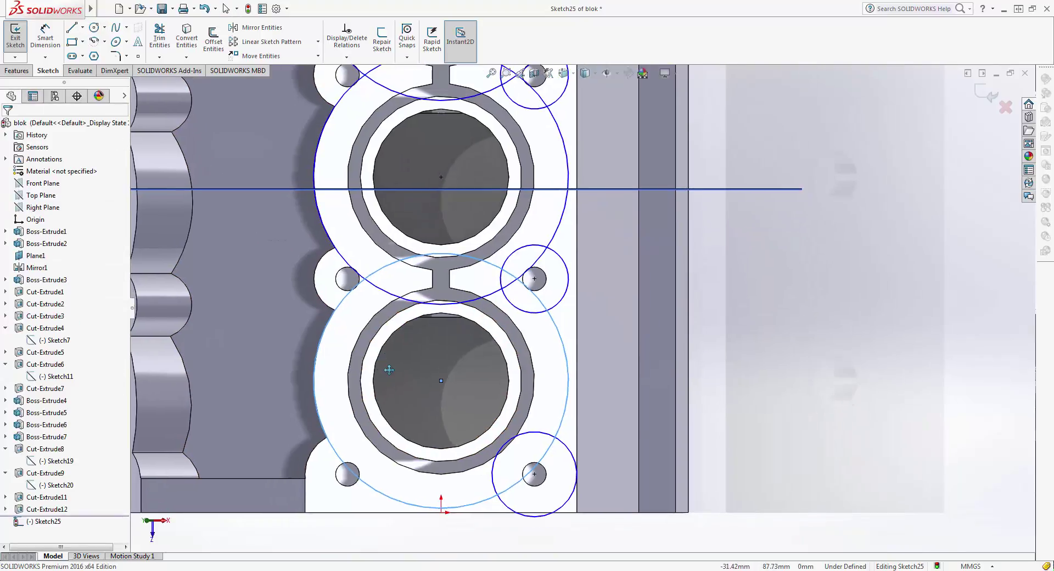
scroll(384, 251, up, 2)
scroll(384, 252, down, 2)
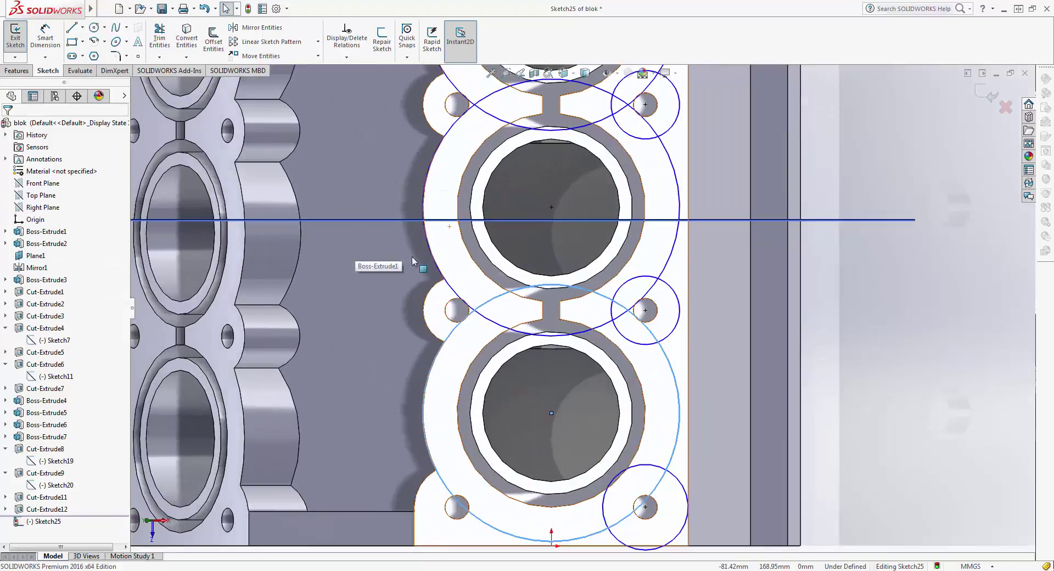
ctrl+middle_drag(411, 256, 315, 226)
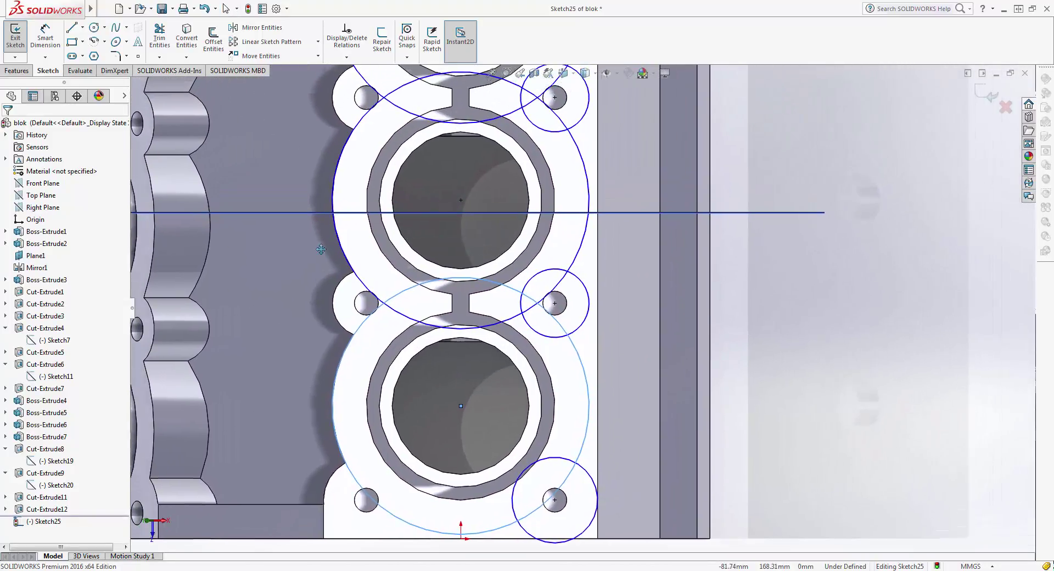
ctrl+middle_drag(241, 61, 237, 129)
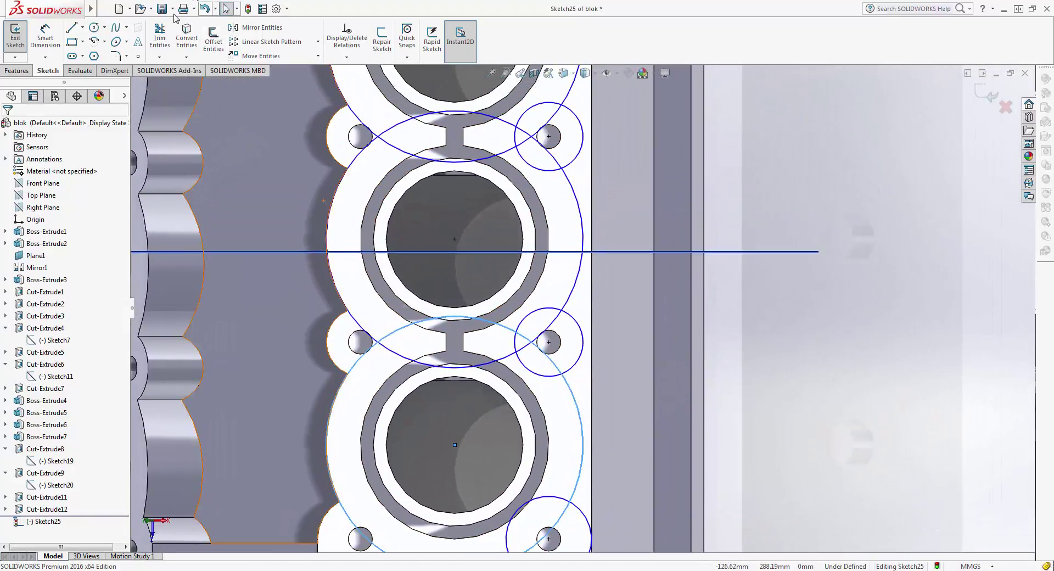
Trim inner arcs between the bores, then undo the three wrong trims.
click(159, 37)
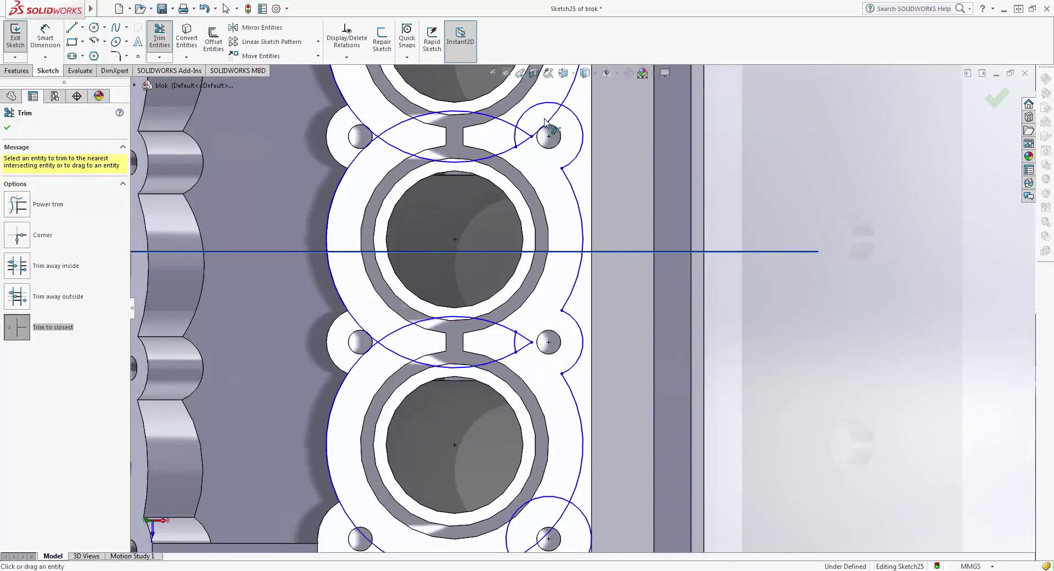
ctrl+middle_drag(542, 113, 536, 202)
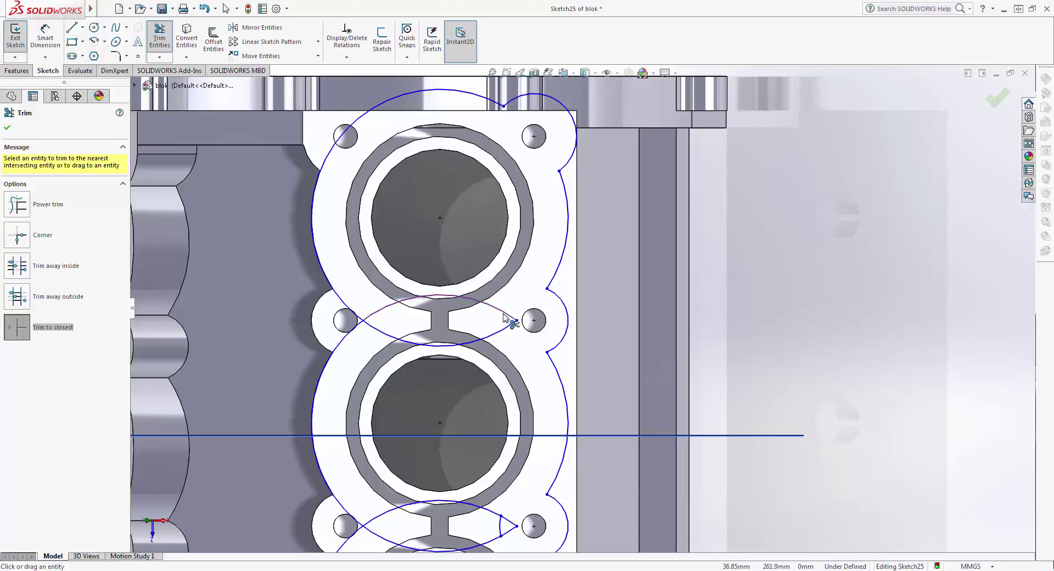
click(495, 310)
click(478, 341)
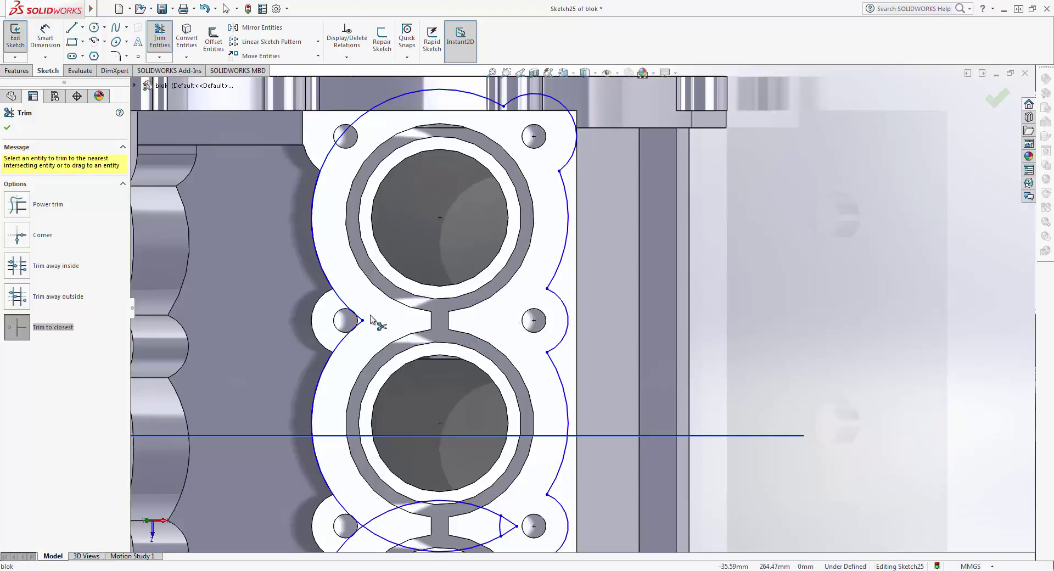
click(354, 325)
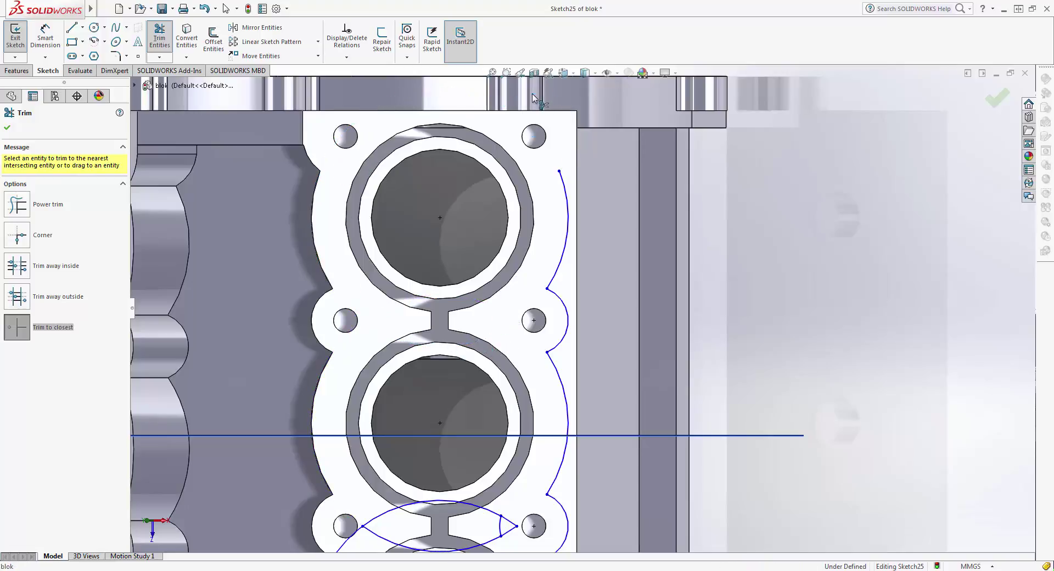
click(204, 8)
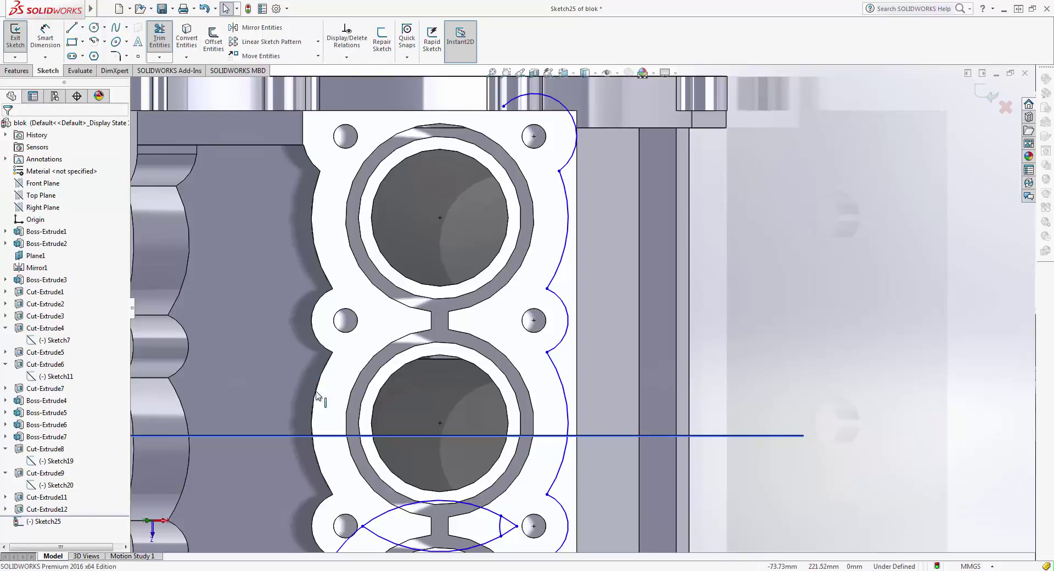
click(204, 8)
click(204, 9)
Re-trim the inner arc between the bores and the leftover large-circle arc.
click(444, 319)
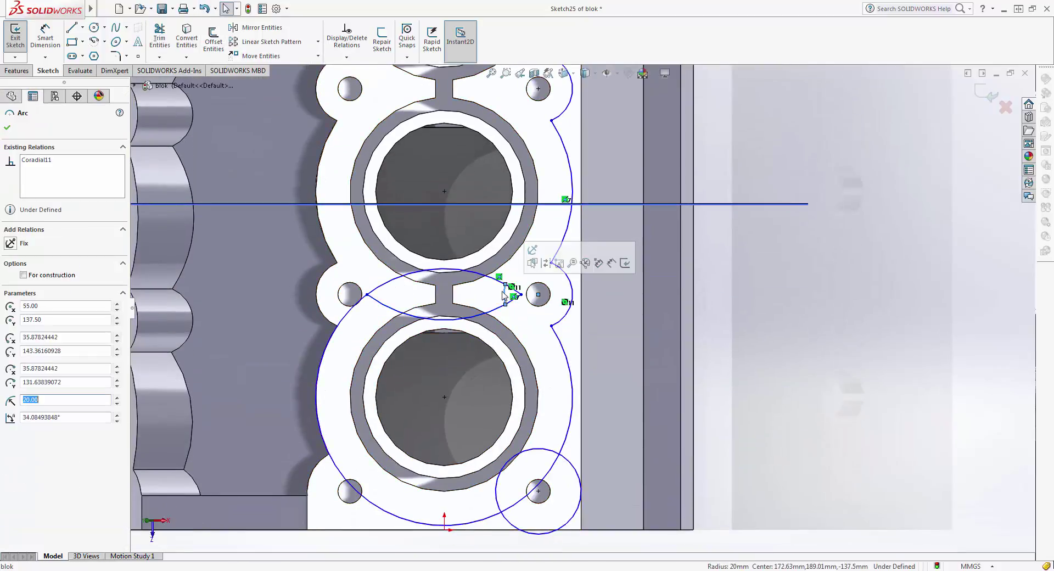
click(159, 38)
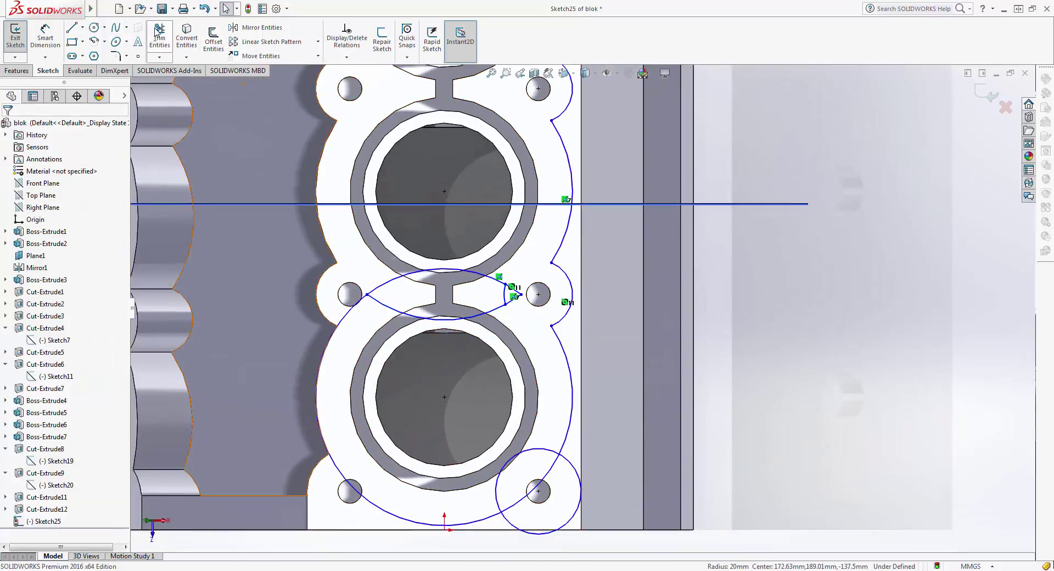
click(403, 317)
click(417, 271)
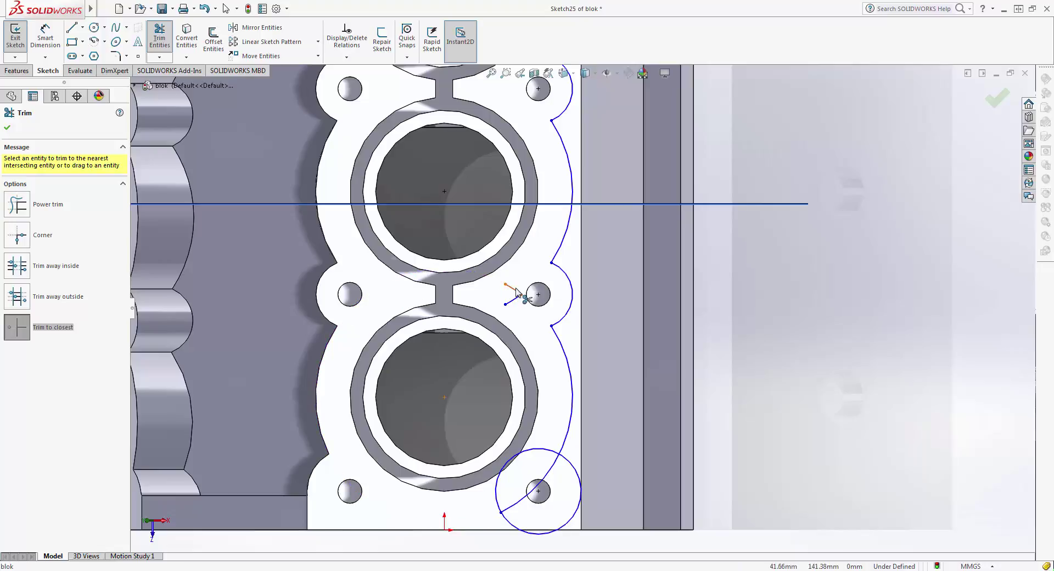
key(Escape)
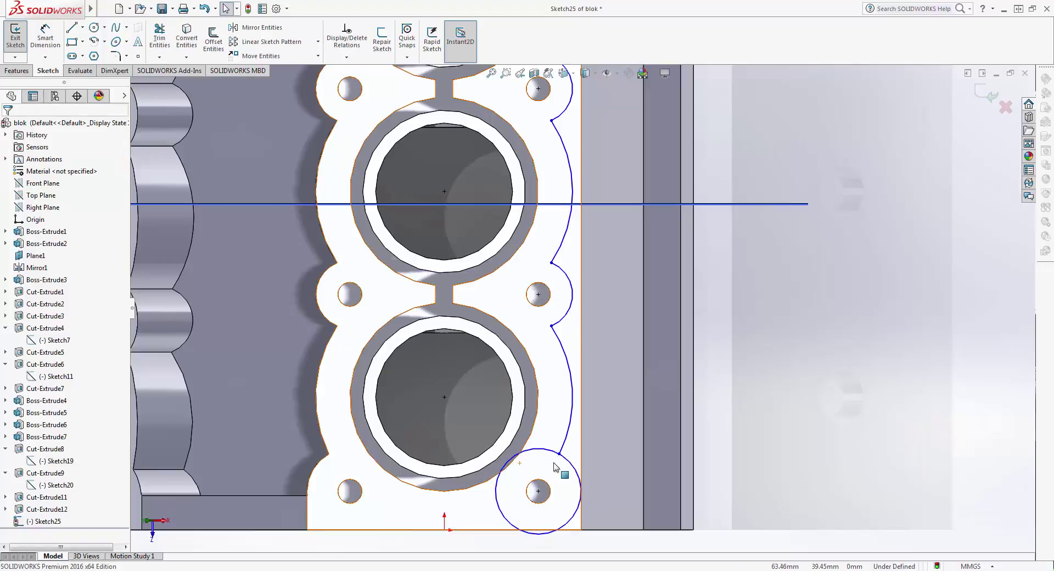
click(156, 38)
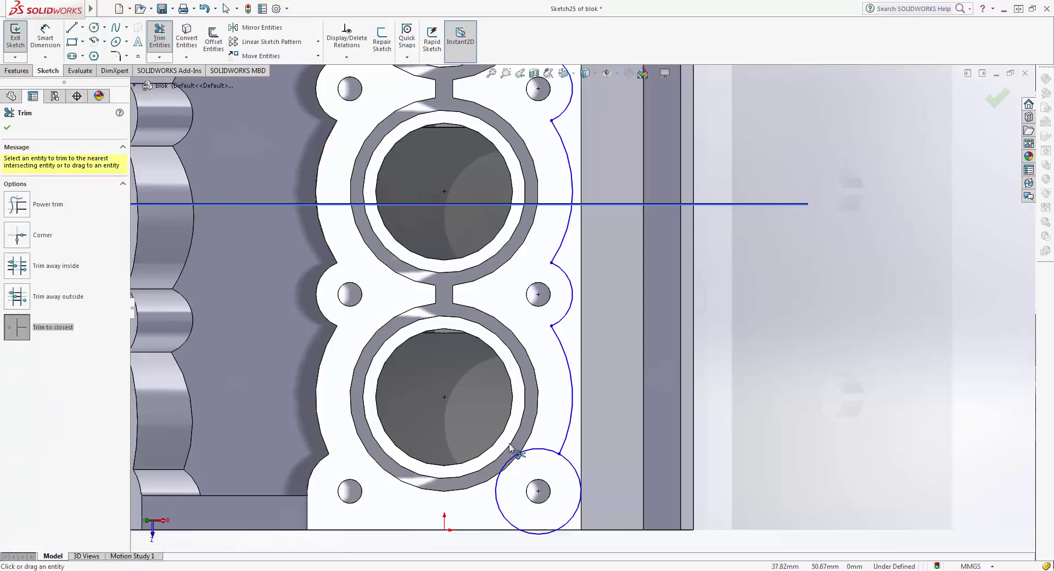
key(Escape)
mouse_move(467, 88)
ctrl+middle_down()
mouse_move(460, 291)
mouse_move(439, 373)
ctrl+middle_up()
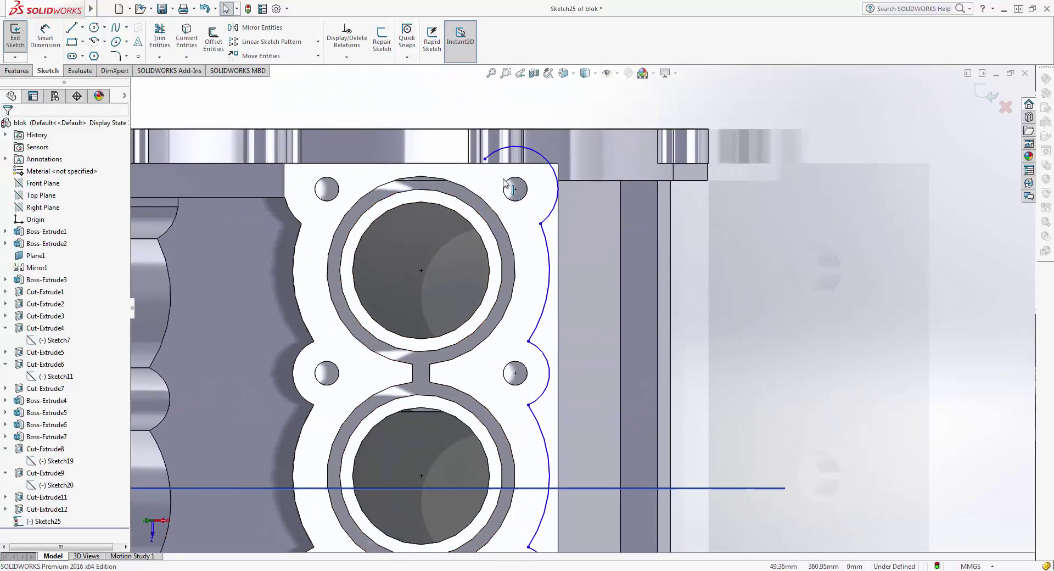
Draw a horizontal line along the deck's top edge, crossing into the top end arc.
scroll(559, 198, down, 5)
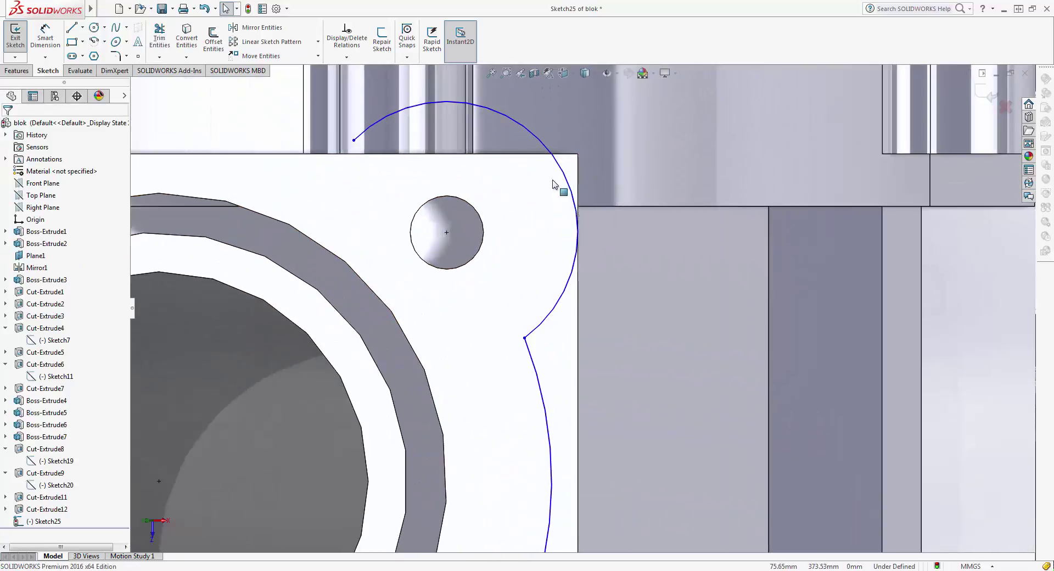
click(72, 28)
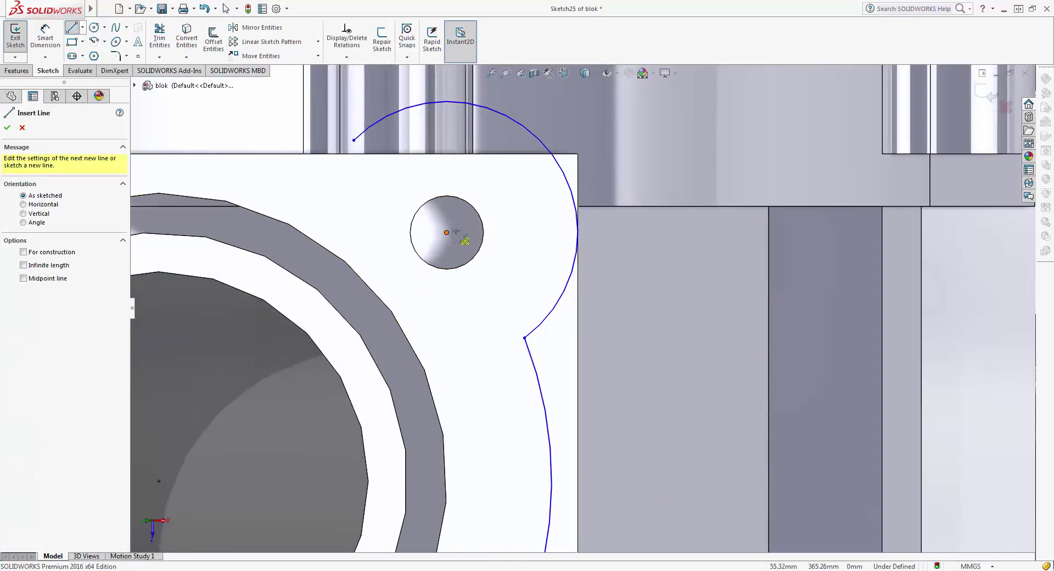
click(578, 233)
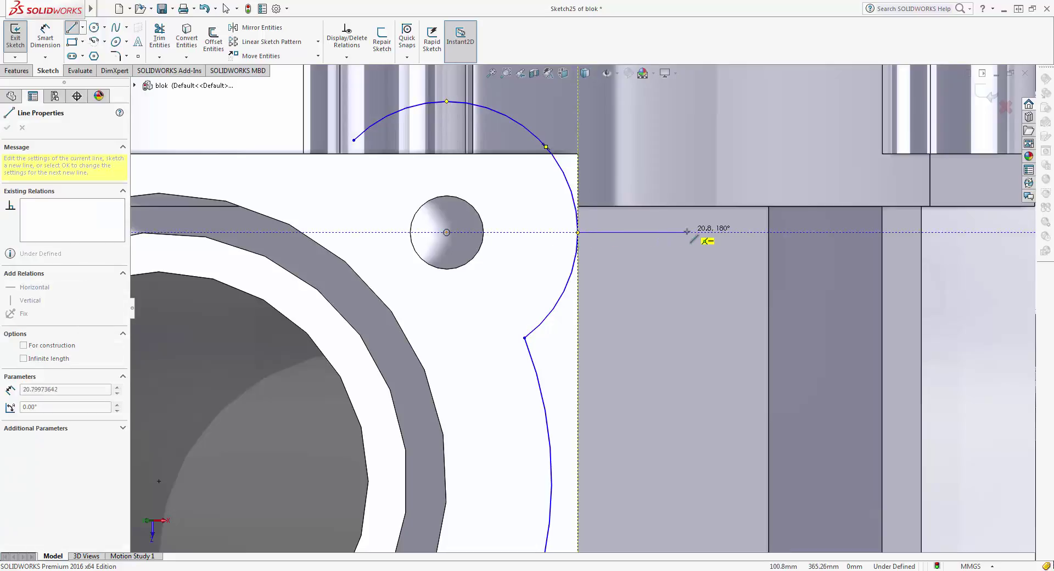
key(Escape)
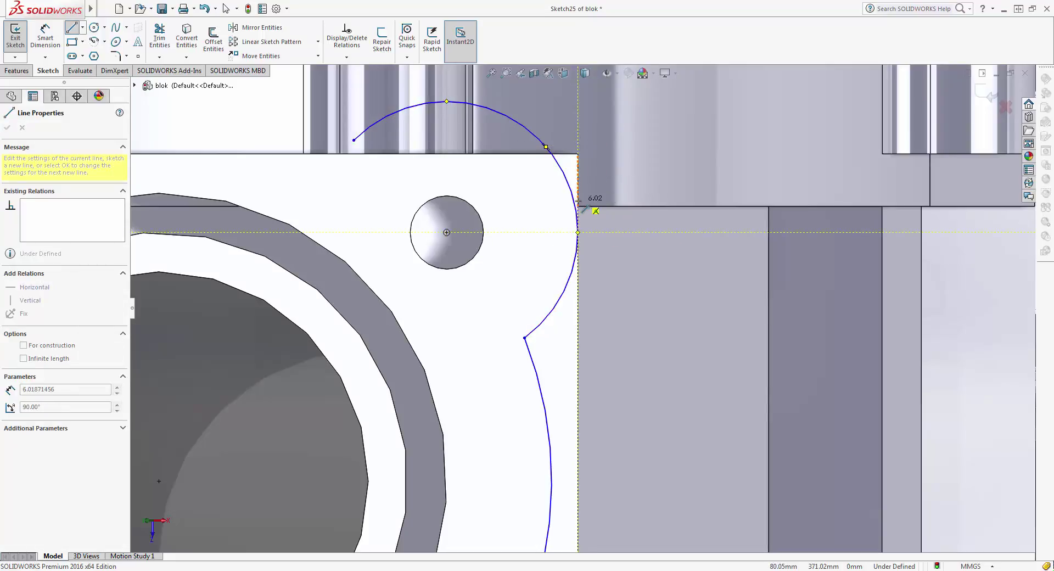
click(75, 33)
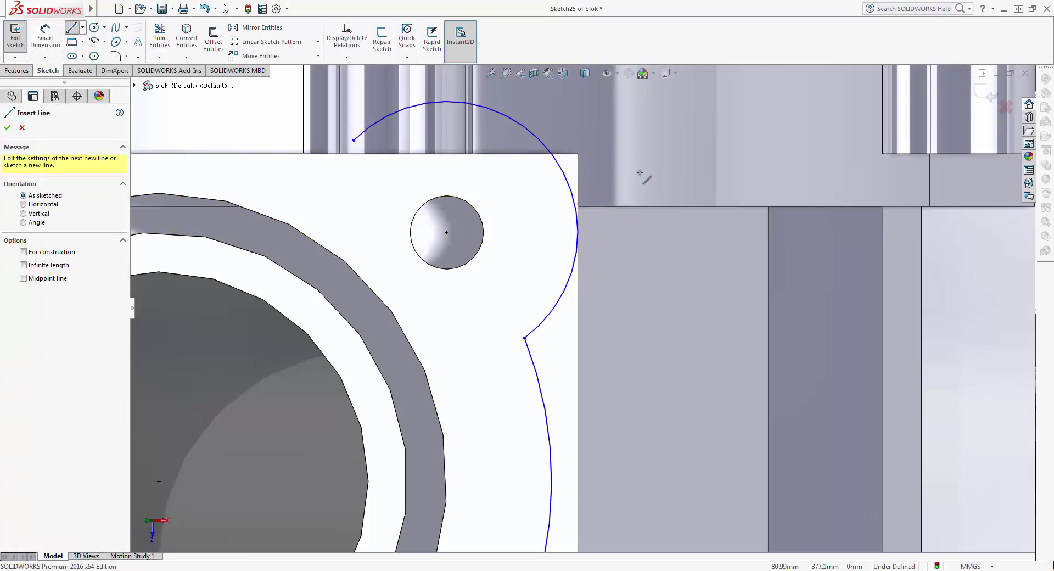
click(713, 206)
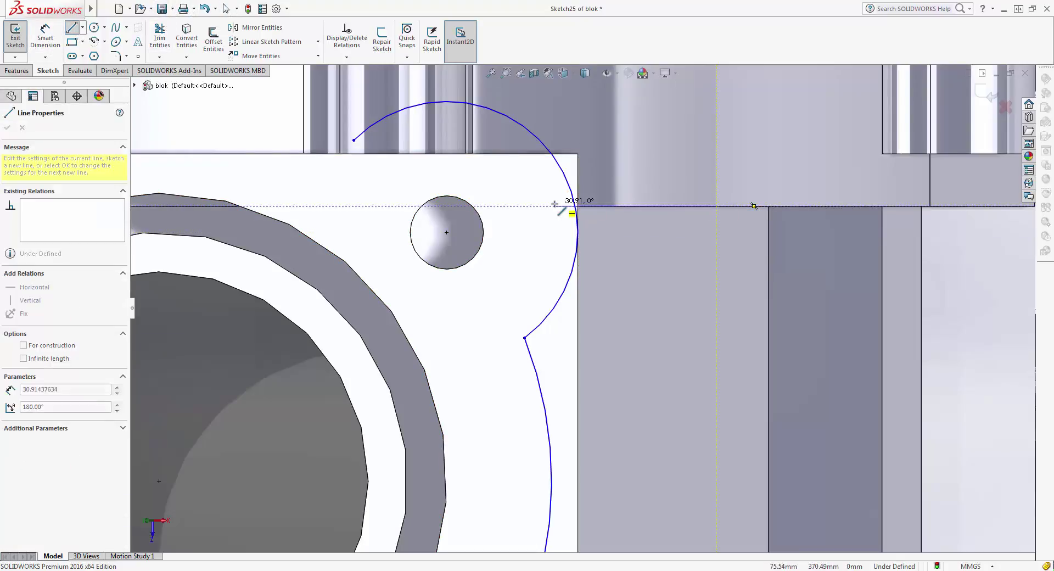
click(554, 206)
key(Escape)
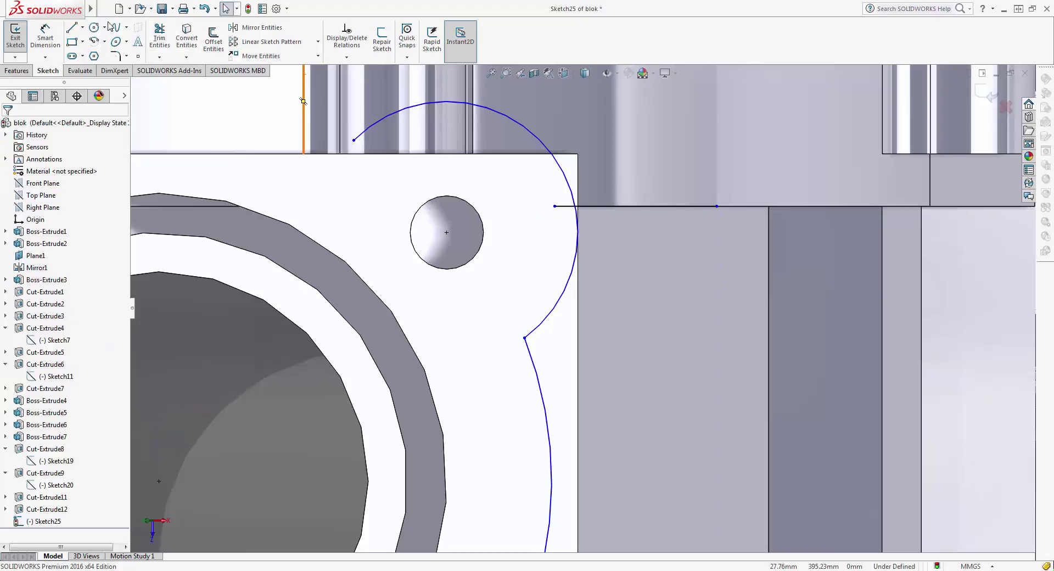
click(68, 32)
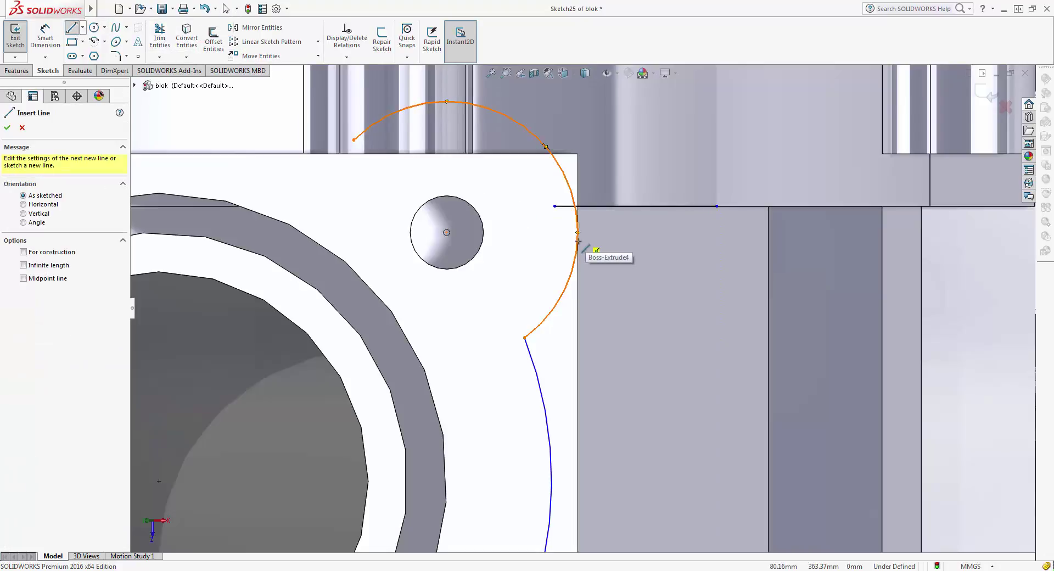
click(577, 165)
scroll(592, 252, down, 3)
key(Escape)
scroll(592, 262, down, 2)
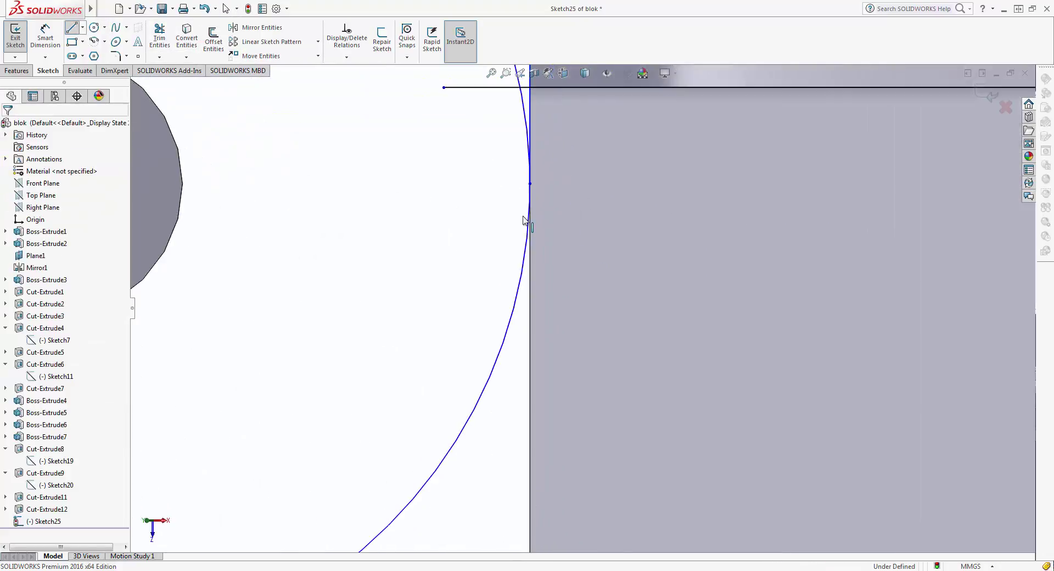
scroll(517, 292, up, 1)
Try trimming a piece of the end arc, then undo that trim.
click(159, 38)
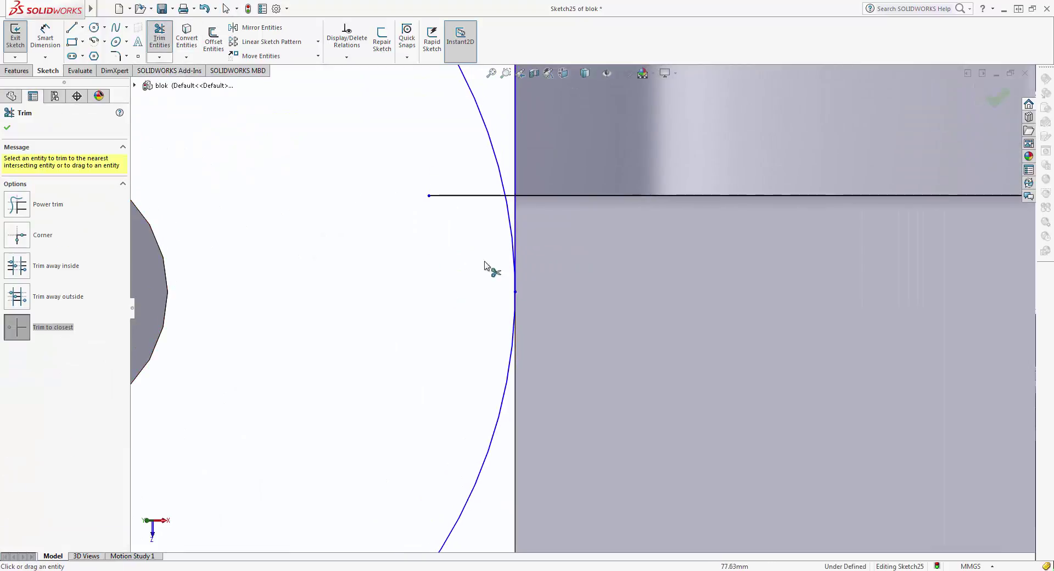
click(515, 314)
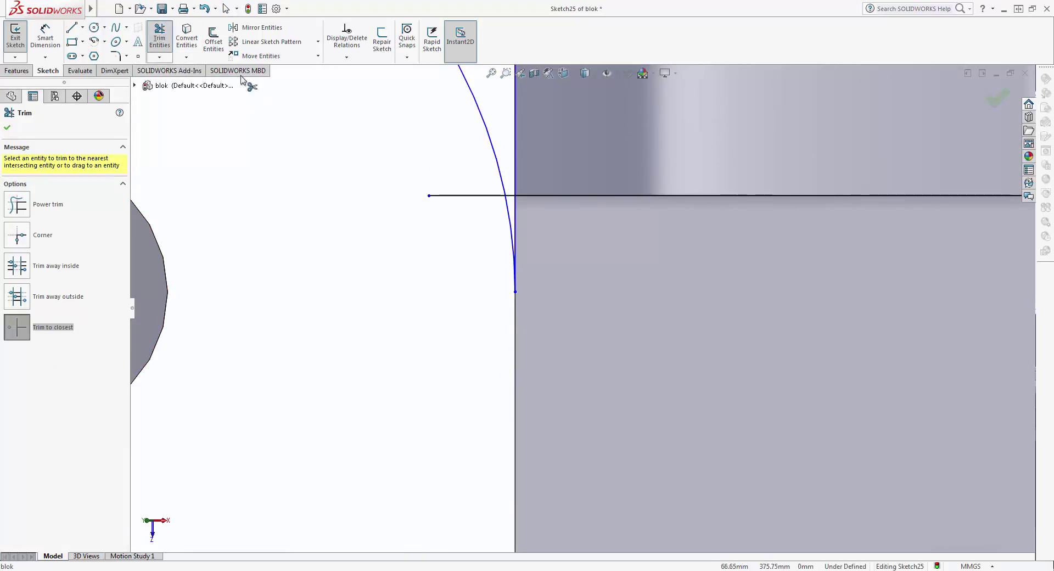
click(203, 9)
scroll(543, 330, down, 3)
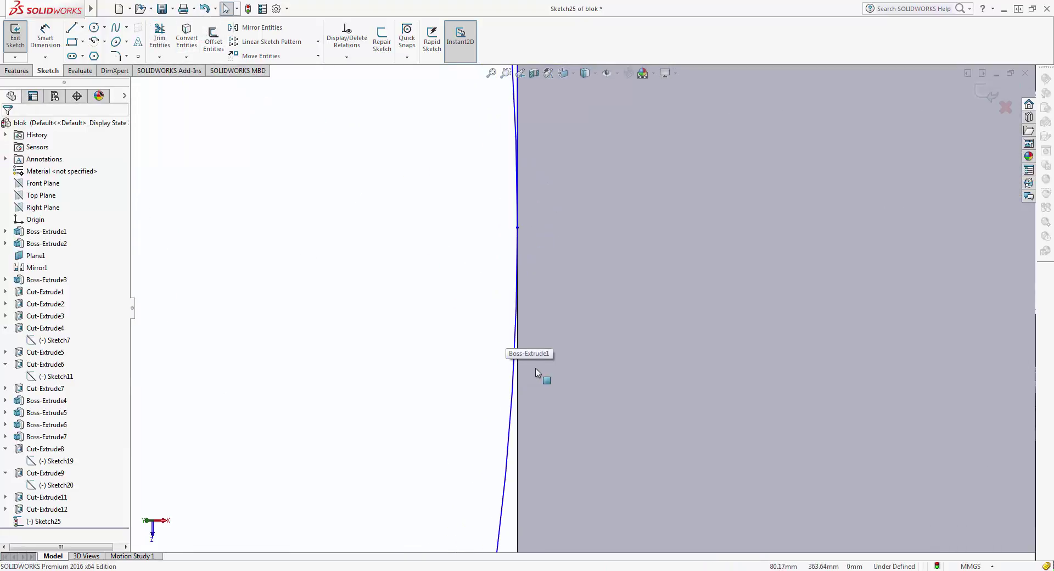
scroll(532, 356, down, 1)
mouse_move(524, 333)
ctrl+middle_down()
mouse_move(527, 258)
mouse_move(553, 200)
mouse_move(559, 248)
ctrl+middle_up()
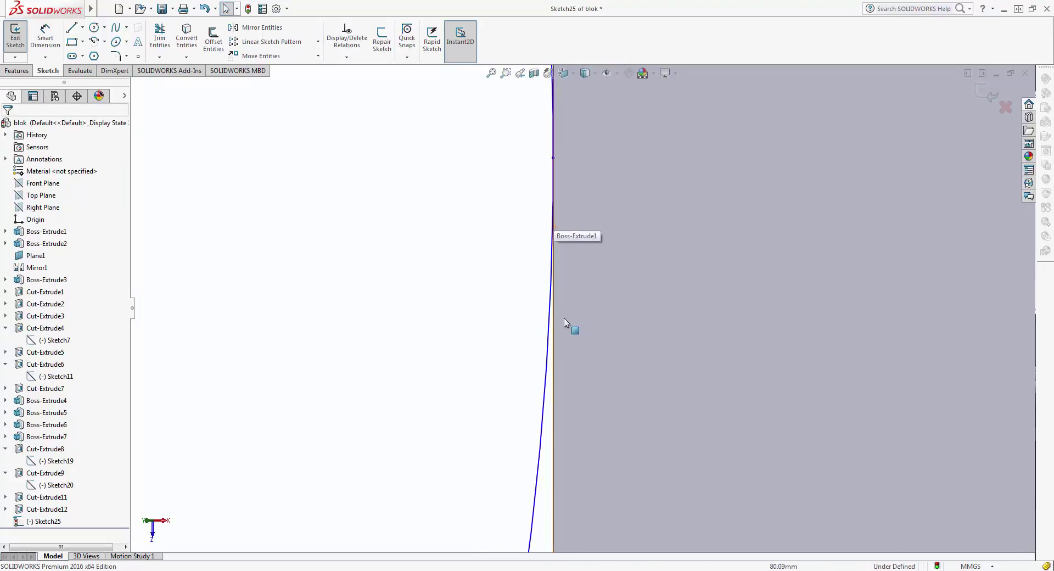
scroll(565, 327, up, 3)
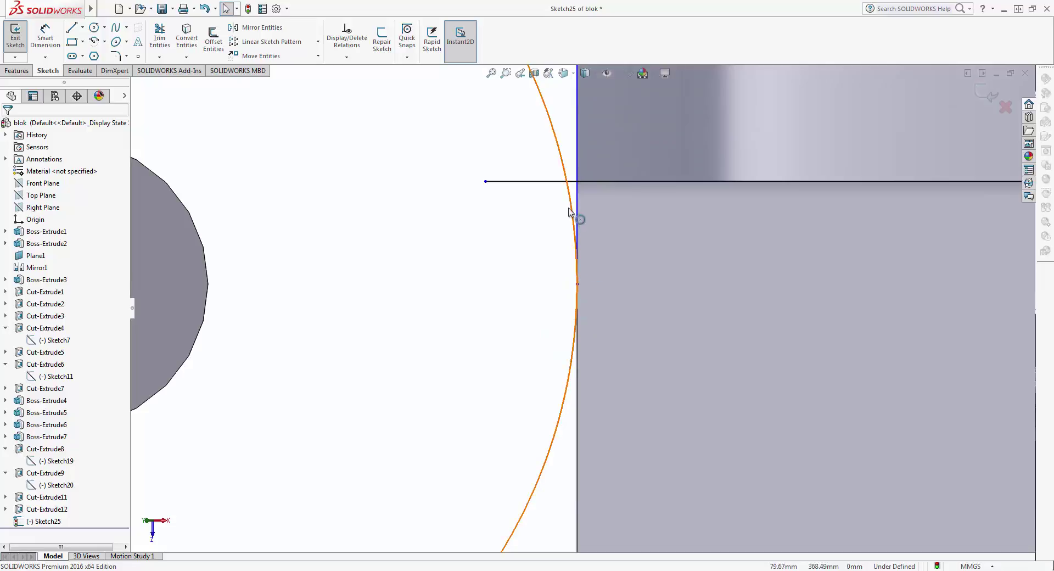
click(577, 151)
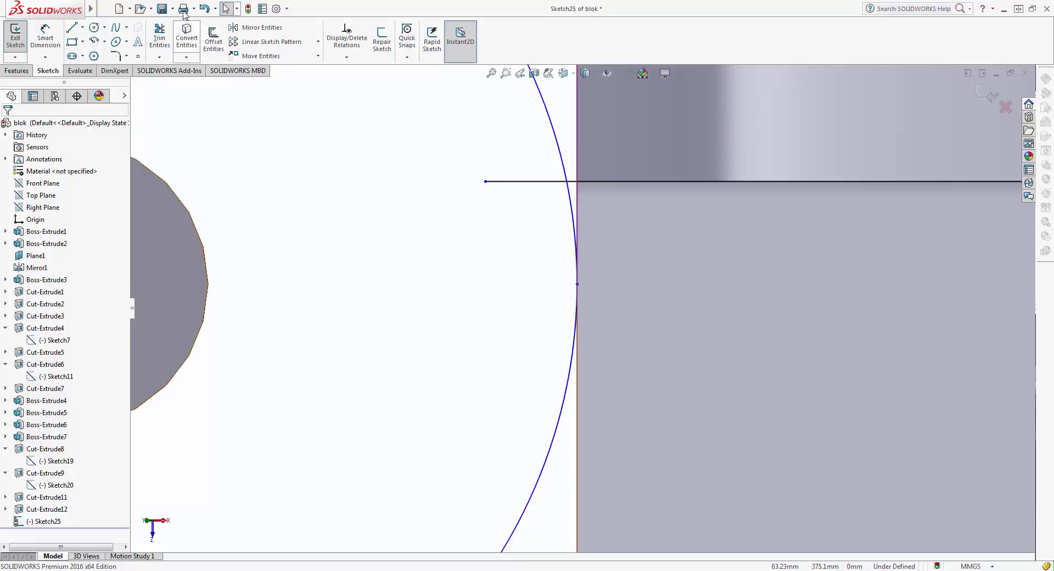
Trim the arc above the horizontal line and the line's stub left of the corner.
click(159, 37)
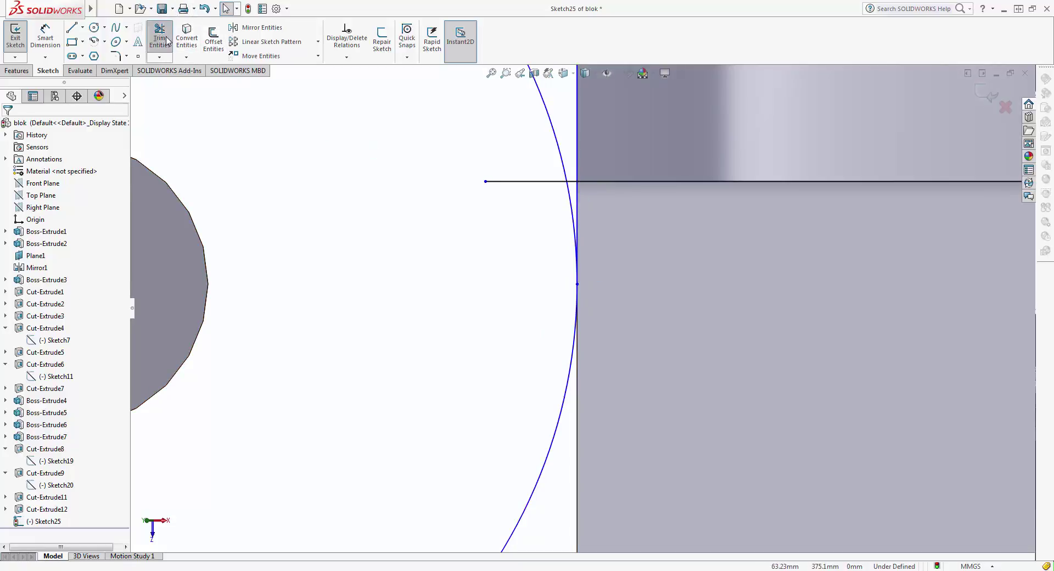
click(569, 193)
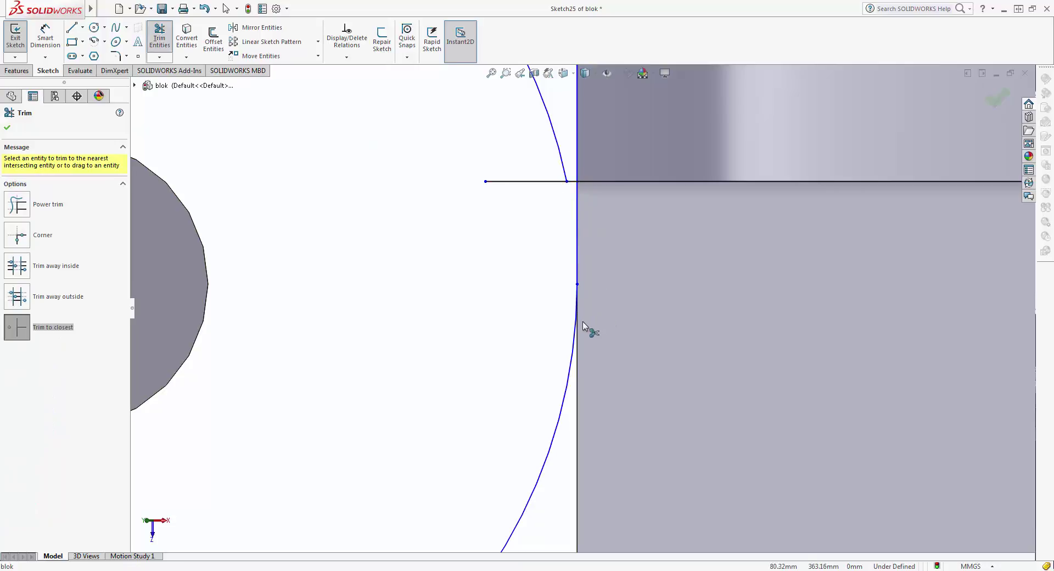
click(532, 185)
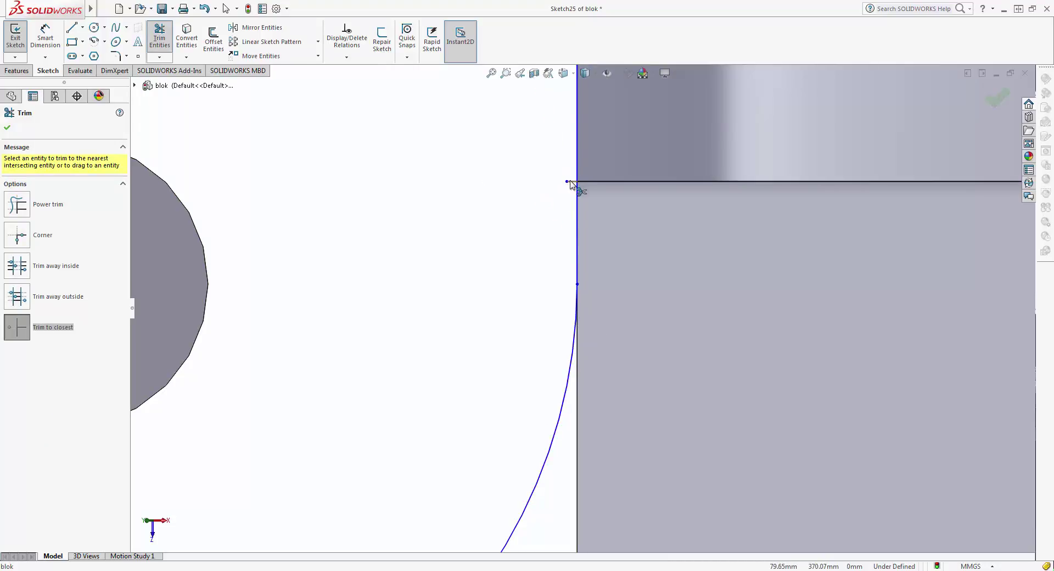
scroll(569, 184, up, 2)
scroll(572, 193, up, 3)
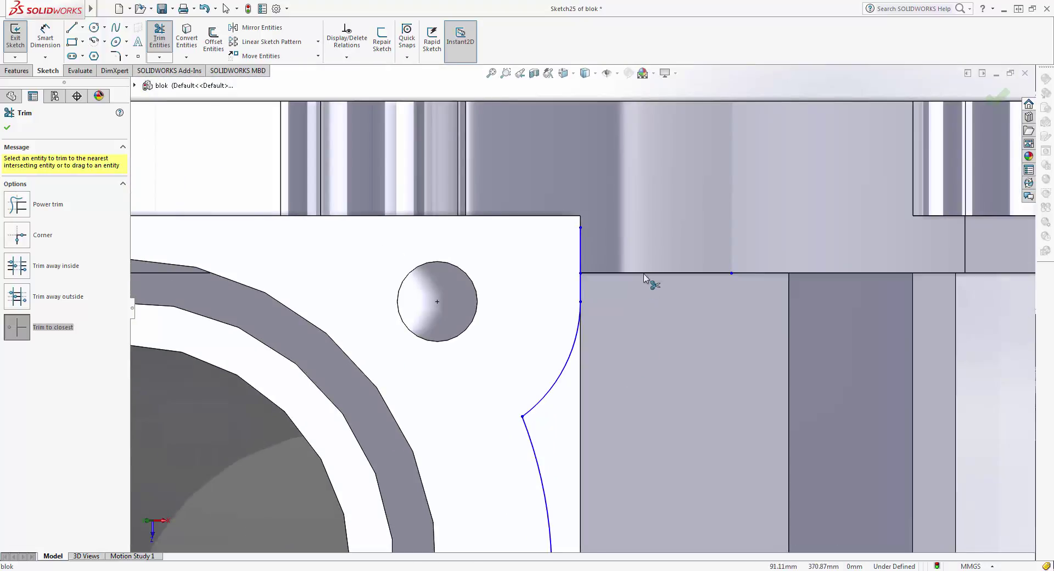
Draw a vertical line from the lower circle's right edge to the bottom edge, then along it.
scroll(643, 277, up, 3)
scroll(627, 283, up, 1)
scroll(588, 428, down, 2)
scroll(560, 375, down, 2)
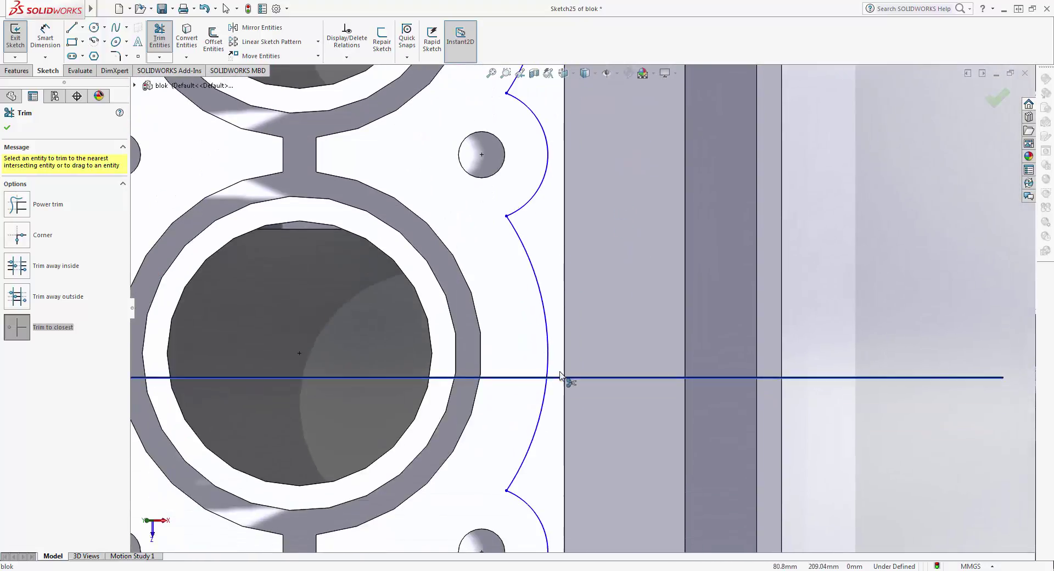
scroll(560, 375, up, 2)
scroll(542, 233, down, 2)
scroll(595, 462, down, 2)
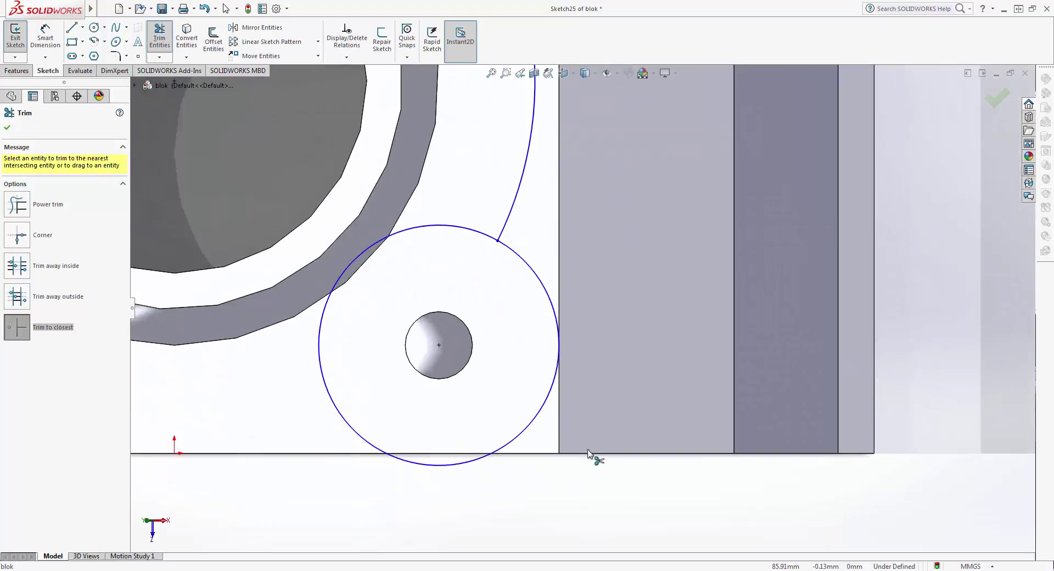
scroll(558, 351, down, 1)
scroll(593, 346, down, 2)
scroll(593, 346, down, 1)
key(Escape)
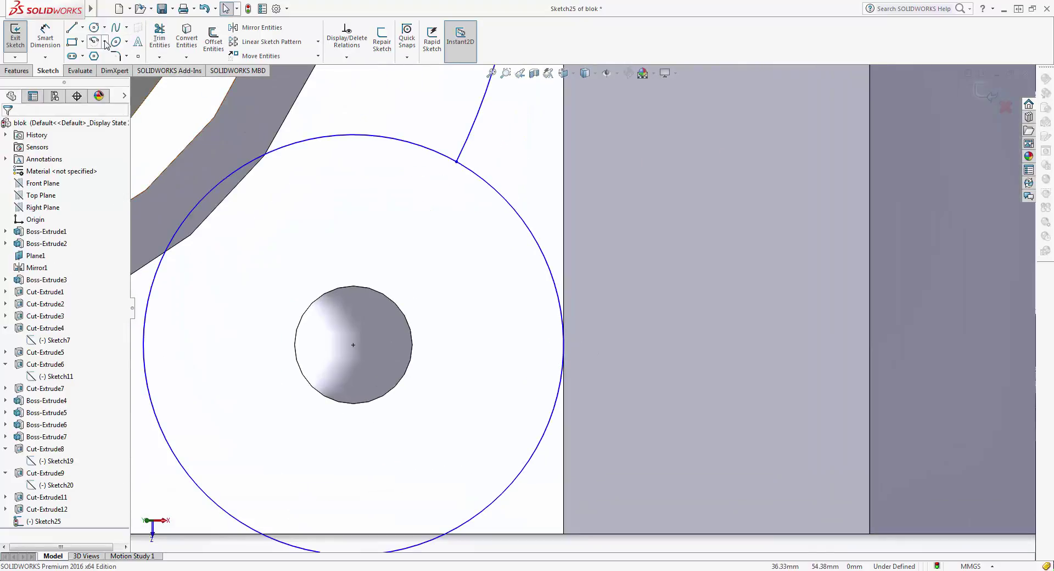
click(81, 27)
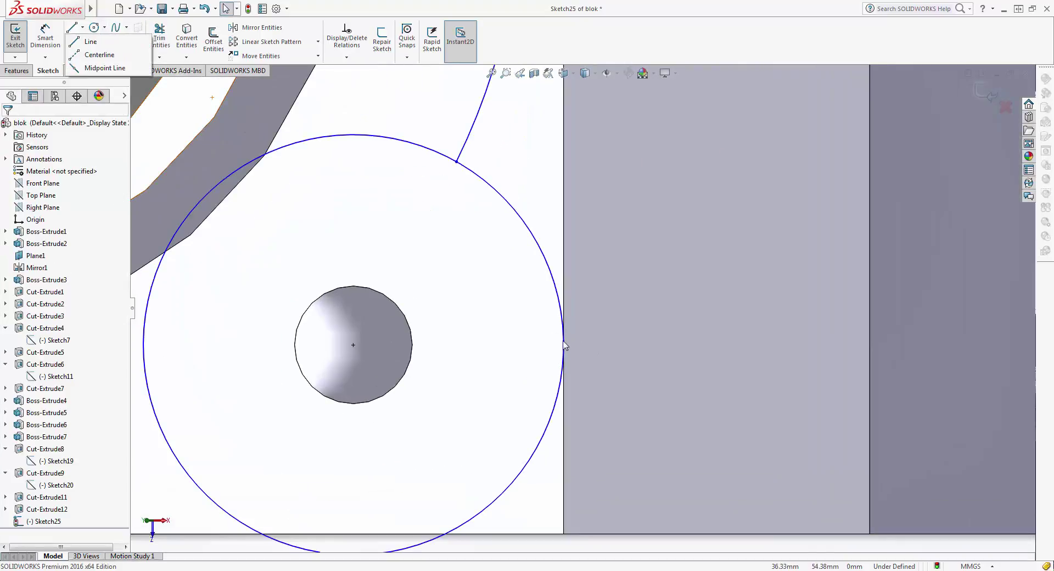
click(74, 30)
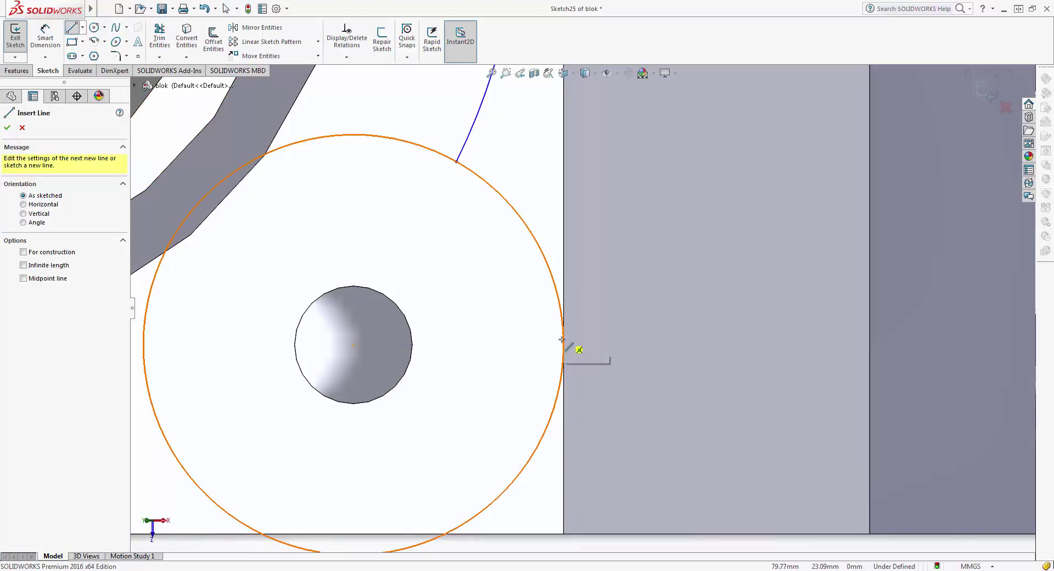
click(563, 344)
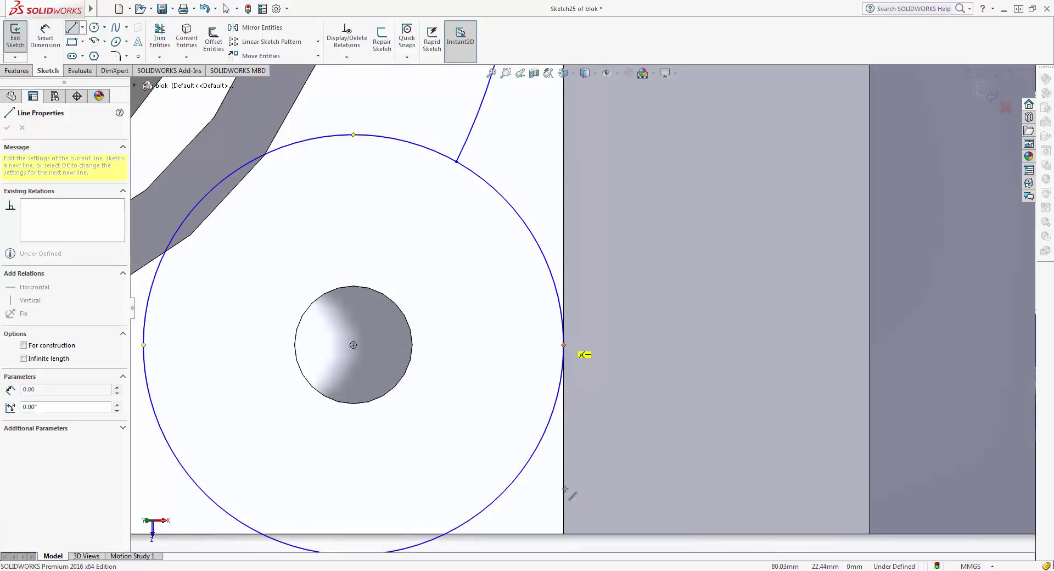
click(564, 544)
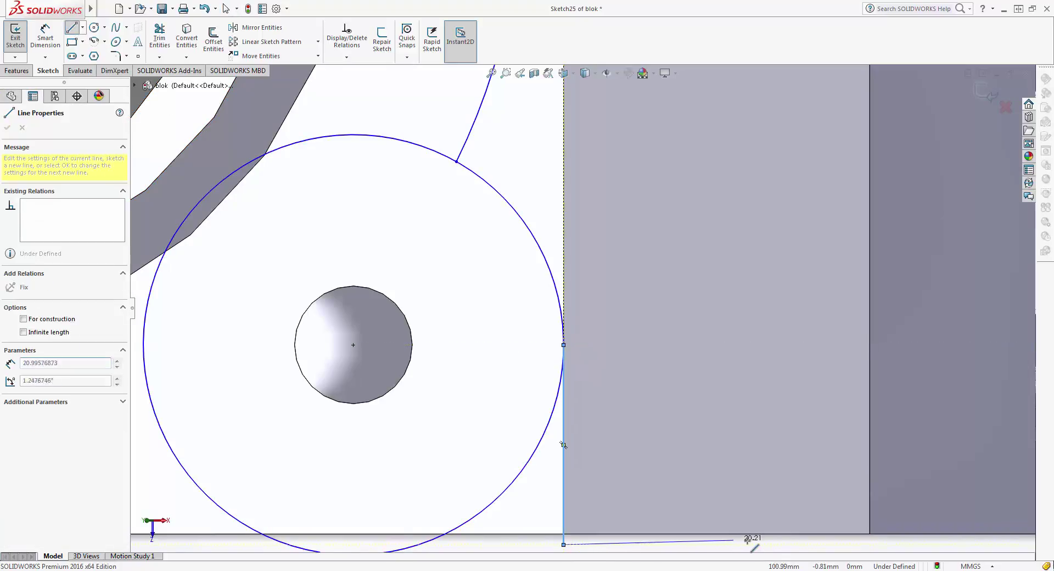
double_click(824, 544)
key(Escape)
Trim the large lower circle down to an arc.
click(159, 38)
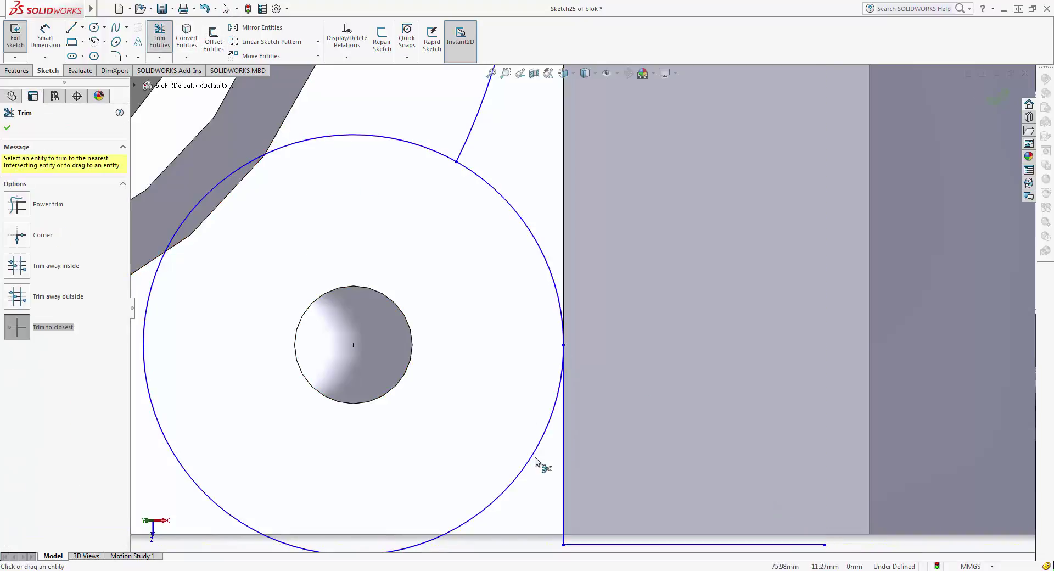
click(529, 470)
scroll(517, 251, up, 2)
scroll(533, 192, up, 4)
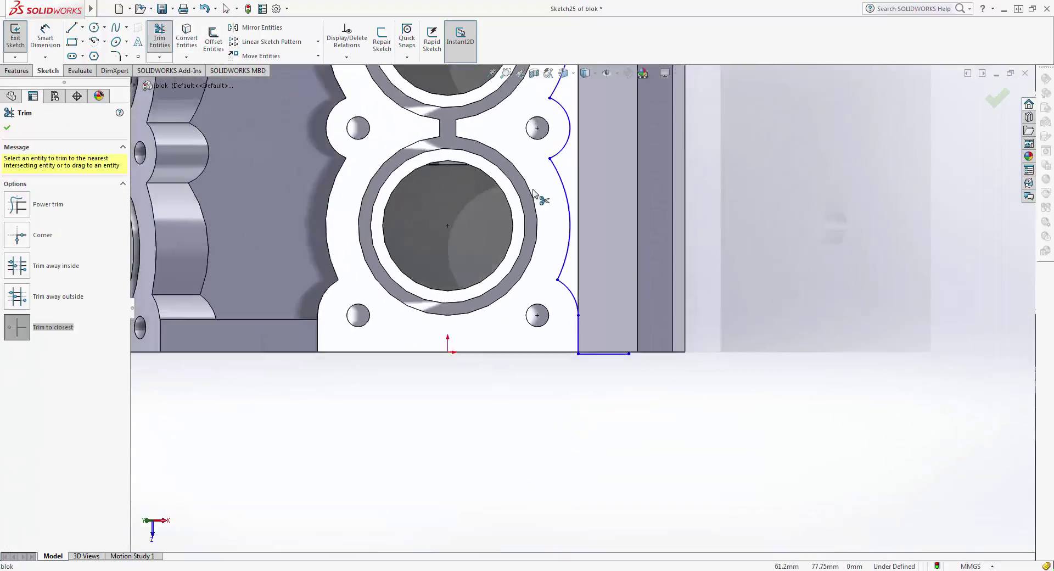
scroll(532, 189, up, 3)
key(Escape)
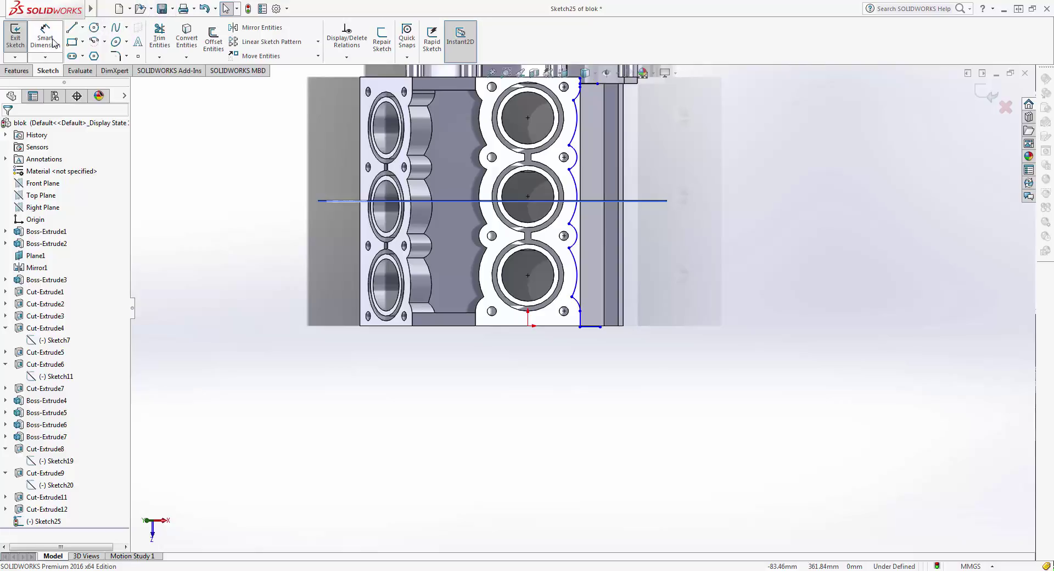
Draw a vertical line from the block's top edge to the bottom corner and exit the sketch.
click(72, 28)
click(598, 84)
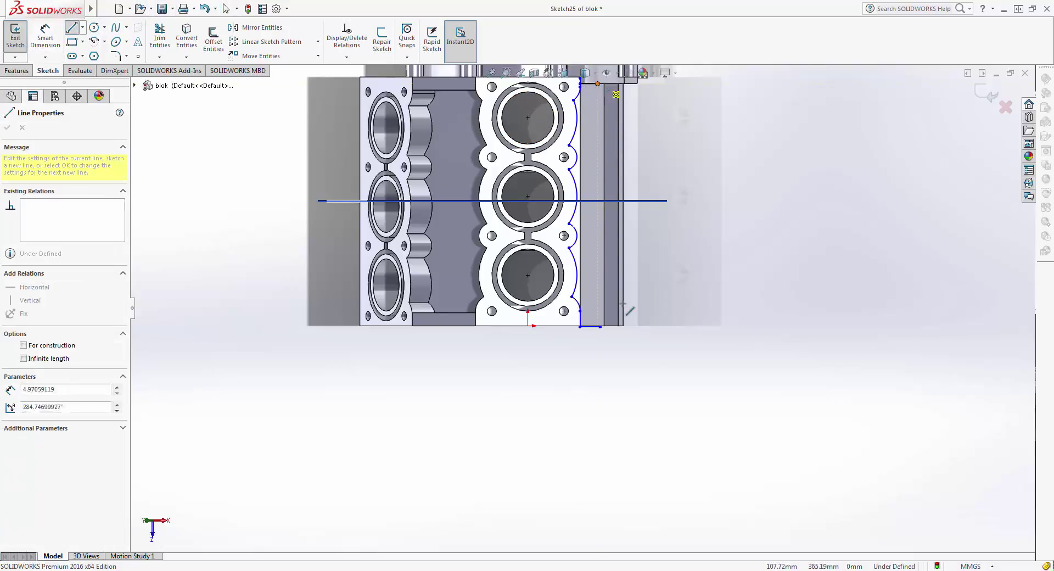
double_click(600, 326)
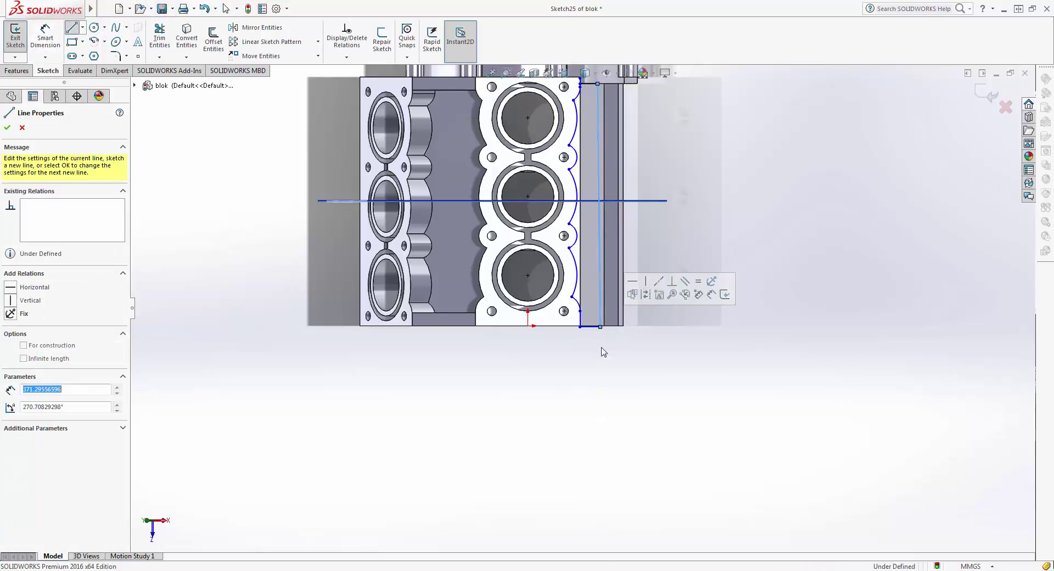
click(7, 129)
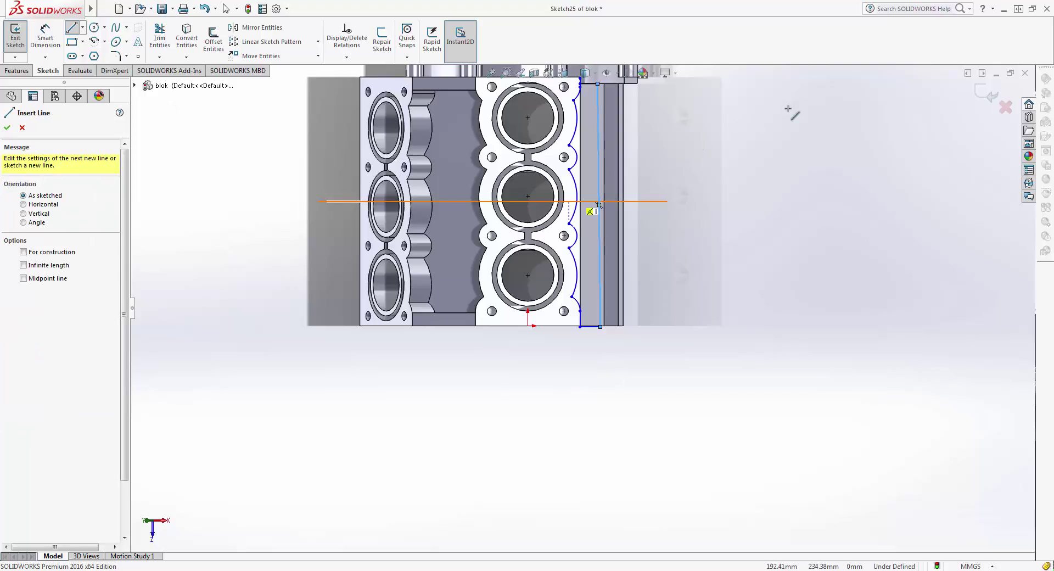
click(986, 95)
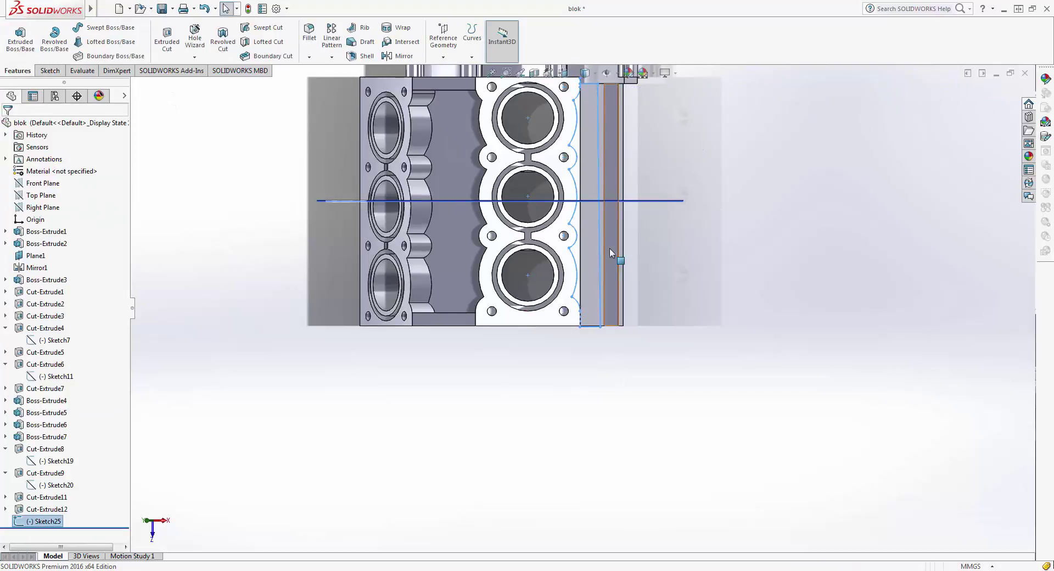
Reopen Sketch25 for editing.
scroll(592, 143, down, 2)
scroll(592, 144, down, 4)
scroll(593, 144, down, 1)
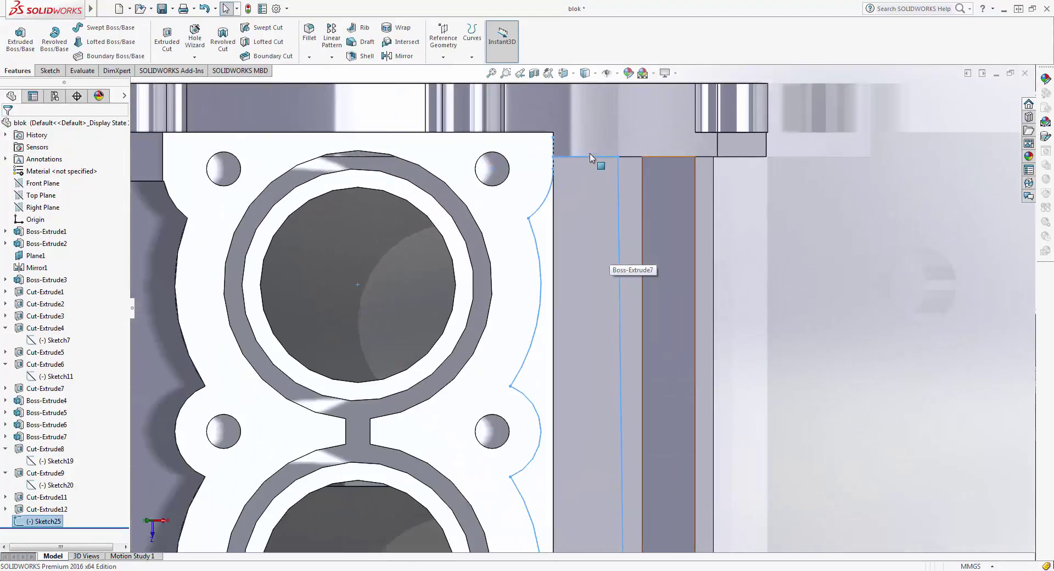
scroll(590, 153, down, 2)
scroll(518, 235, down, 2)
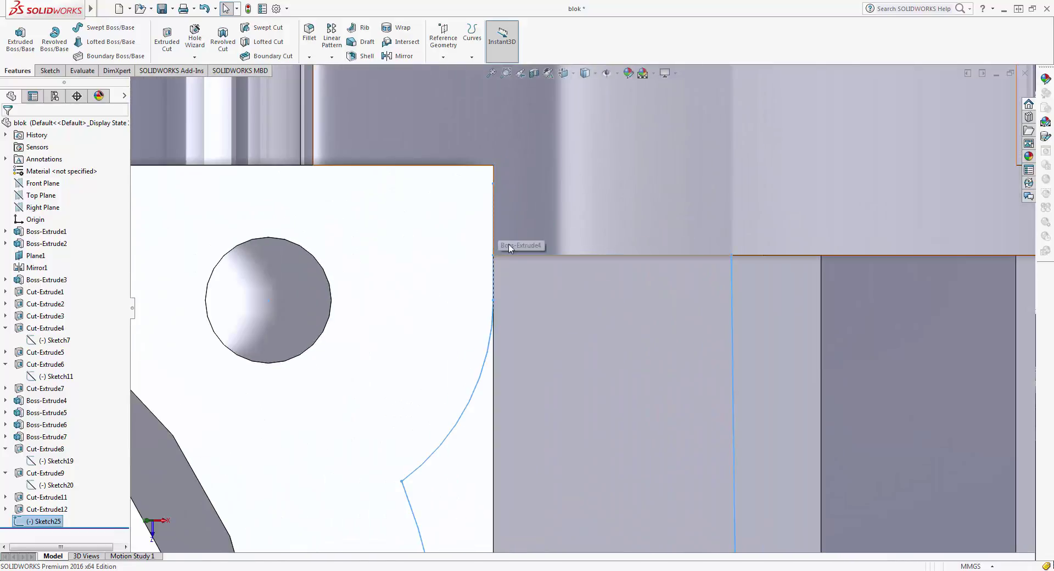
double_click(506, 254)
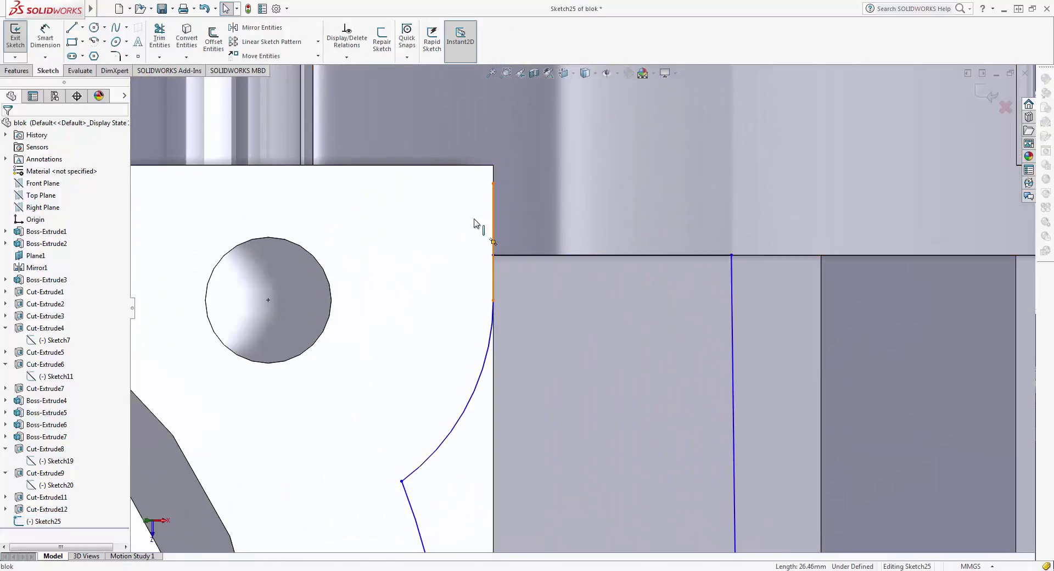
Start Trim Entities and select Sketch25 with the view recentred on the block.
click(159, 36)
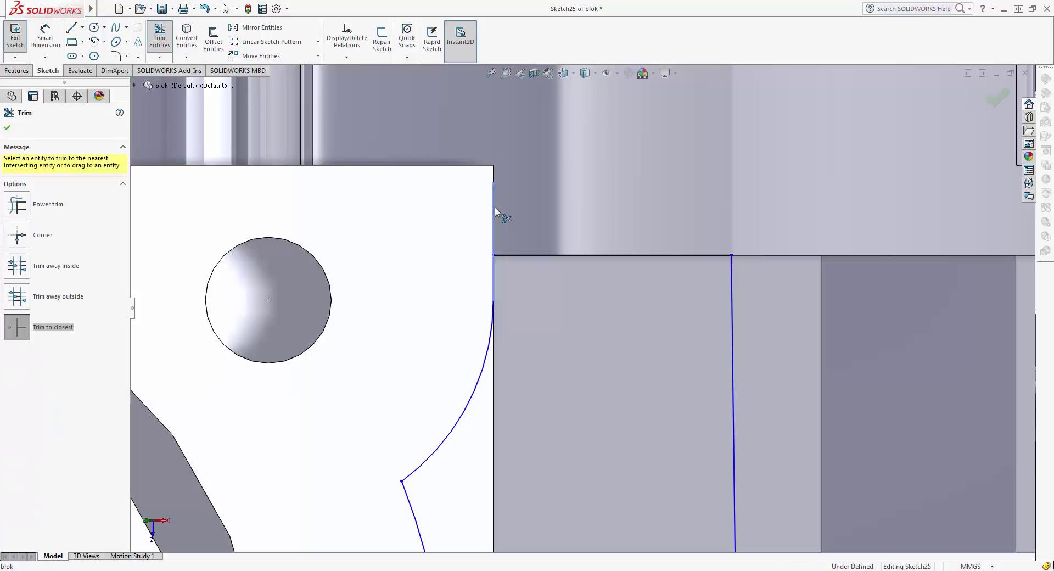
click(987, 101)
scroll(548, 301, up, 2)
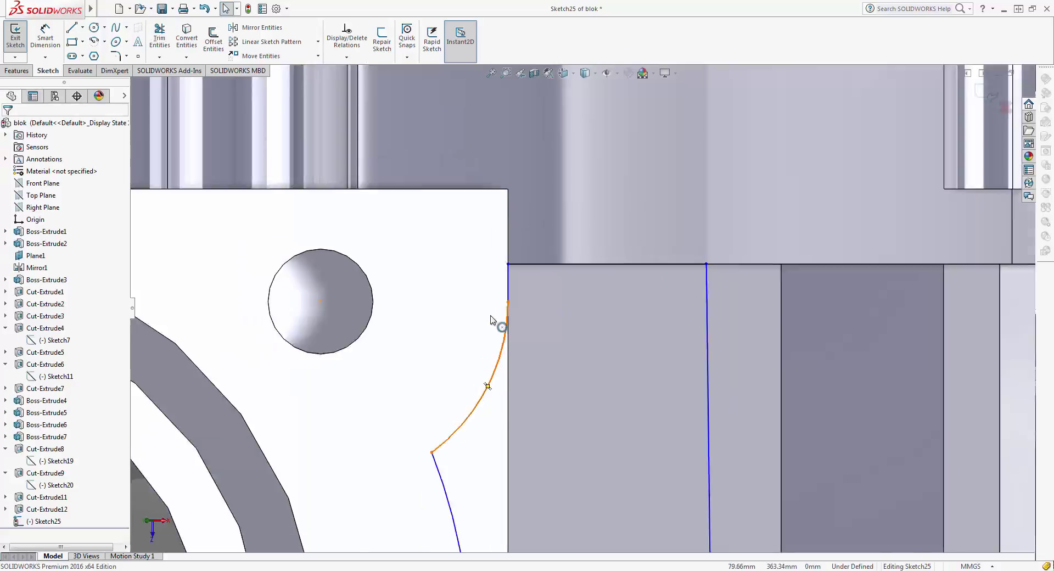
scroll(597, 310, up, 3)
scroll(699, 326, up, 3)
scroll(614, 326, up, 3)
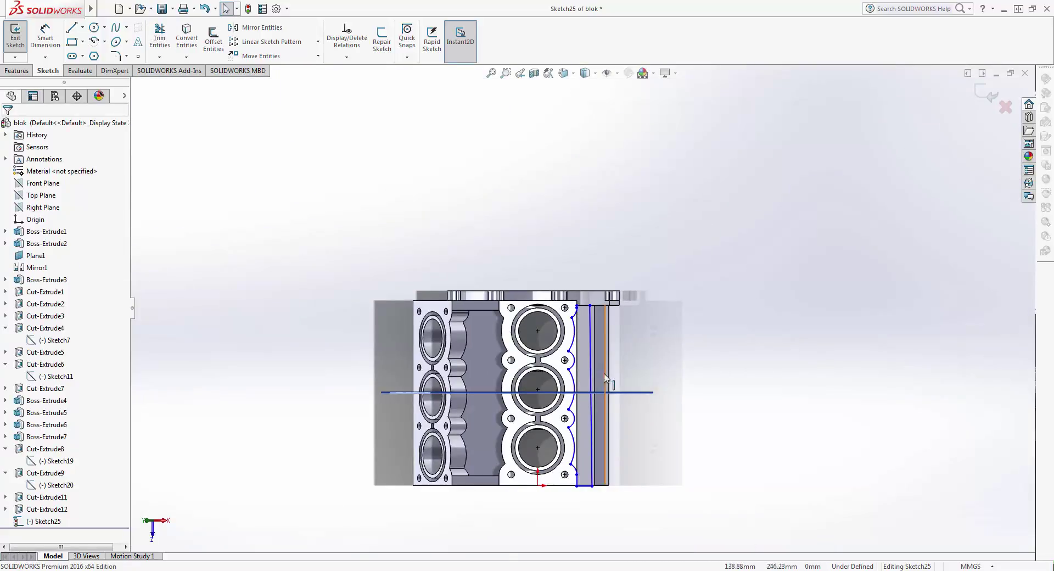
ctrl+middle_drag(605, 407, 591, 357)
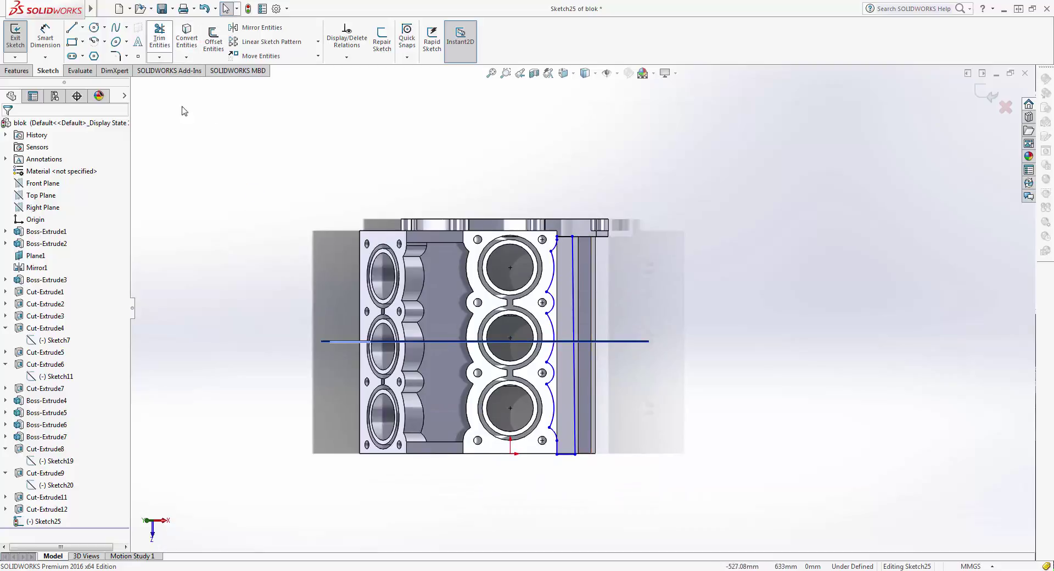
click(46, 521)
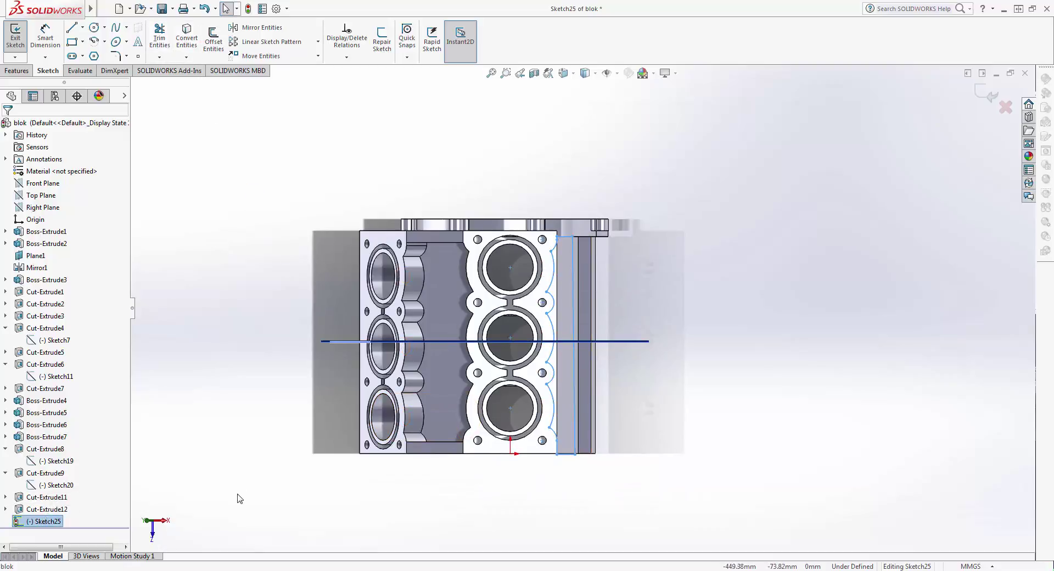
Zoom to the scallop arc's upper end and remove the short leftover segment above it.
scroll(658, 247, down, 1)
scroll(712, 200, down, 1)
scroll(604, 209, down, 2)
scroll(560, 214, down, 3)
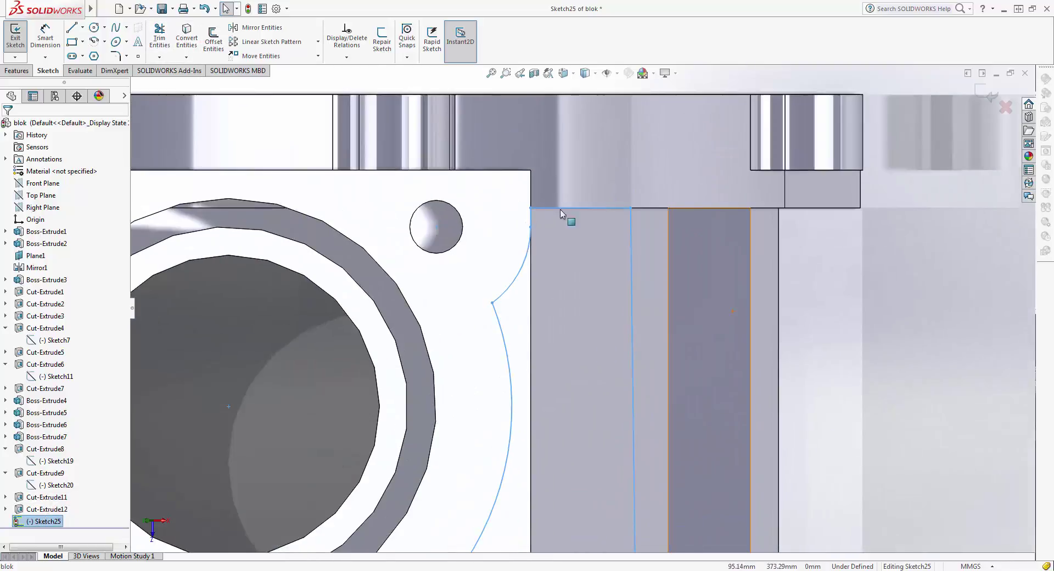
scroll(530, 219, down, 2)
scroll(521, 299, down, 1)
click(516, 296)
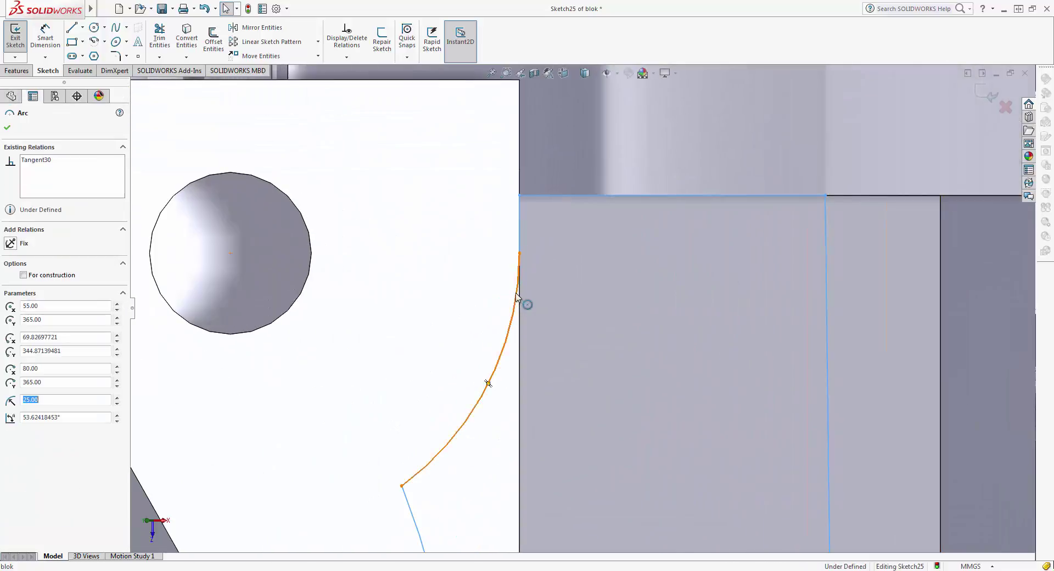
scroll(527, 300, down, 1)
scroll(529, 298, down, 1)
scroll(538, 259, down, 1)
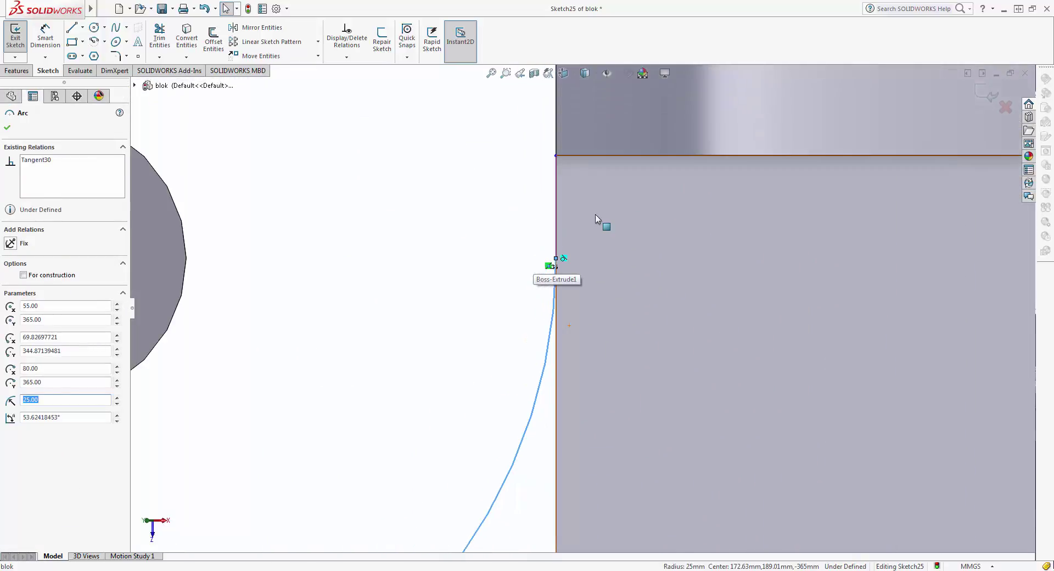
key(Escape)
click(555, 219)
key(Escape)
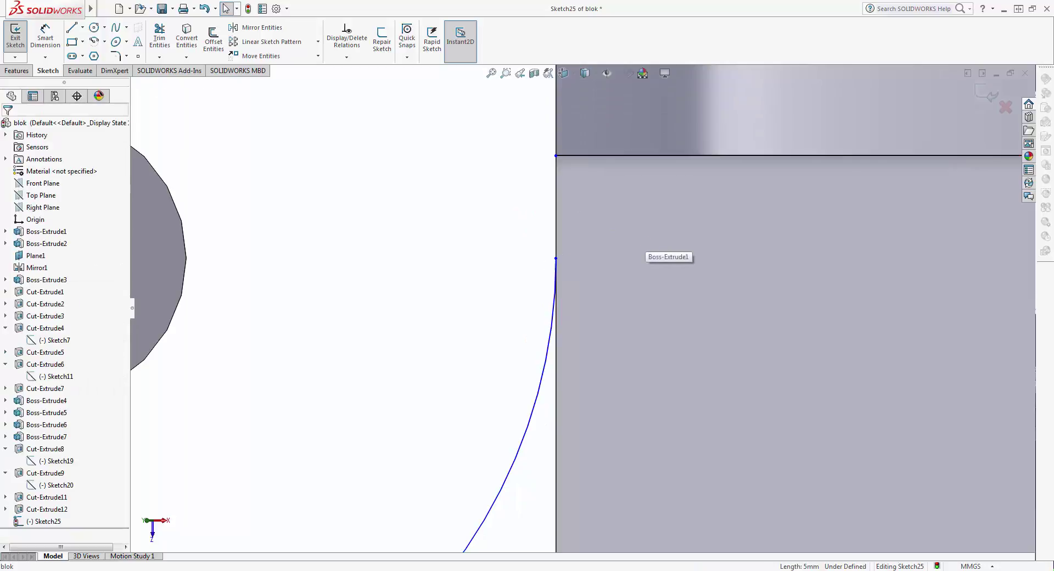
Delete the leftover horizontal line from Sketch25.
click(500, 489)
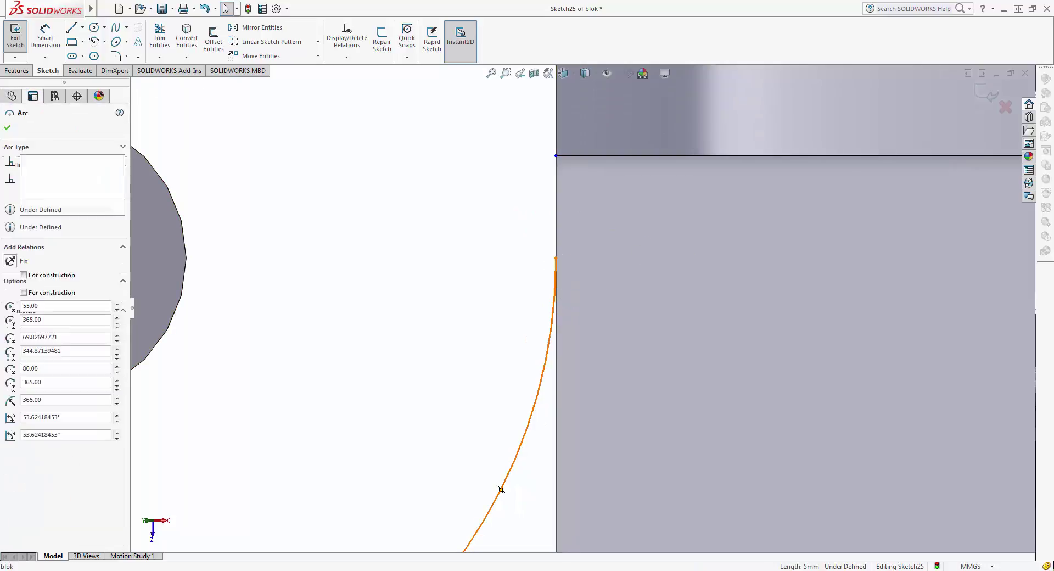
key(Escape)
scroll(571, 318, up, 1)
scroll(562, 329, up, 1)
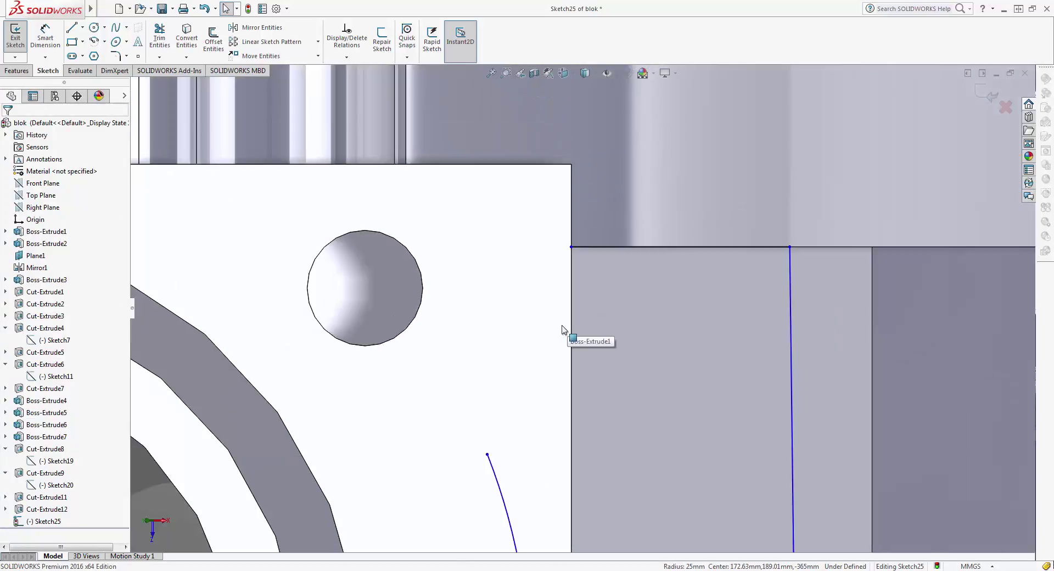
click(591, 249)
key(Delete)
Draw an R25 circle centred on the upper bolt hole.
click(92, 30)
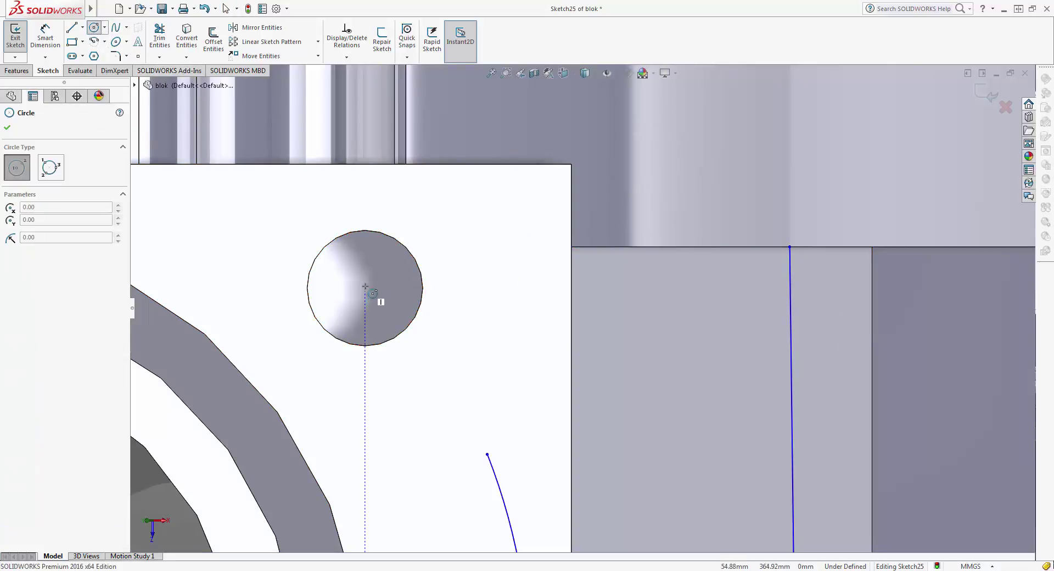
click(364, 287)
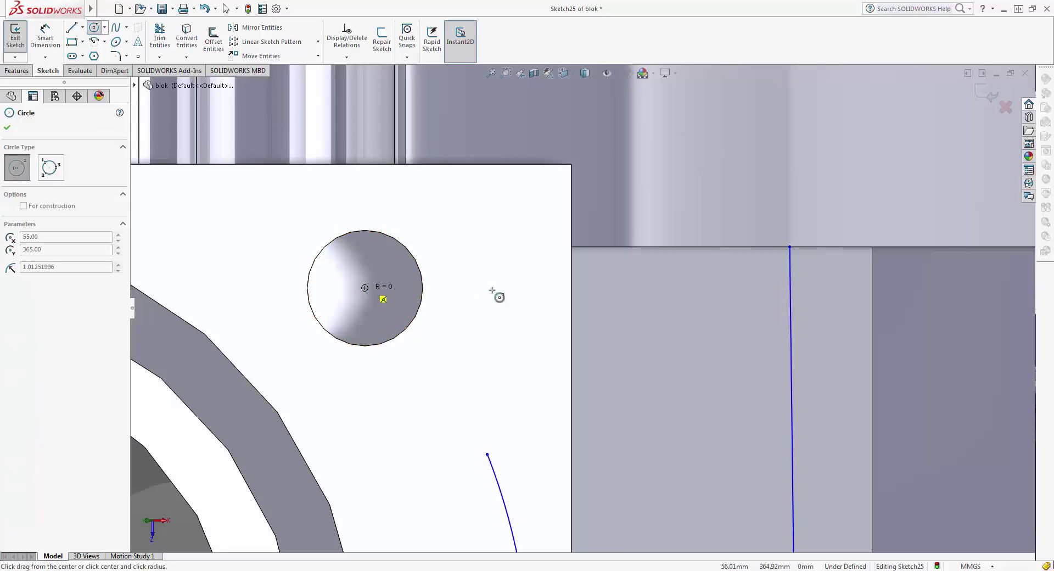
click(571, 282)
key(Escape)
Add a vertical line at the circle's edge and a horizontal line along the block's top edge.
click(71, 27)
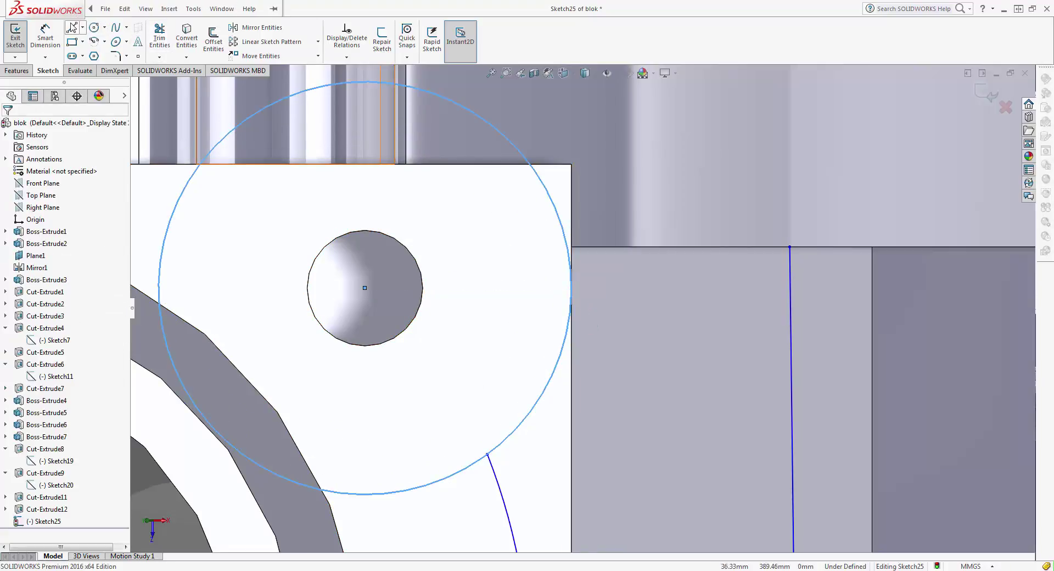
scroll(589, 240, down, 2)
scroll(590, 240, down, 2)
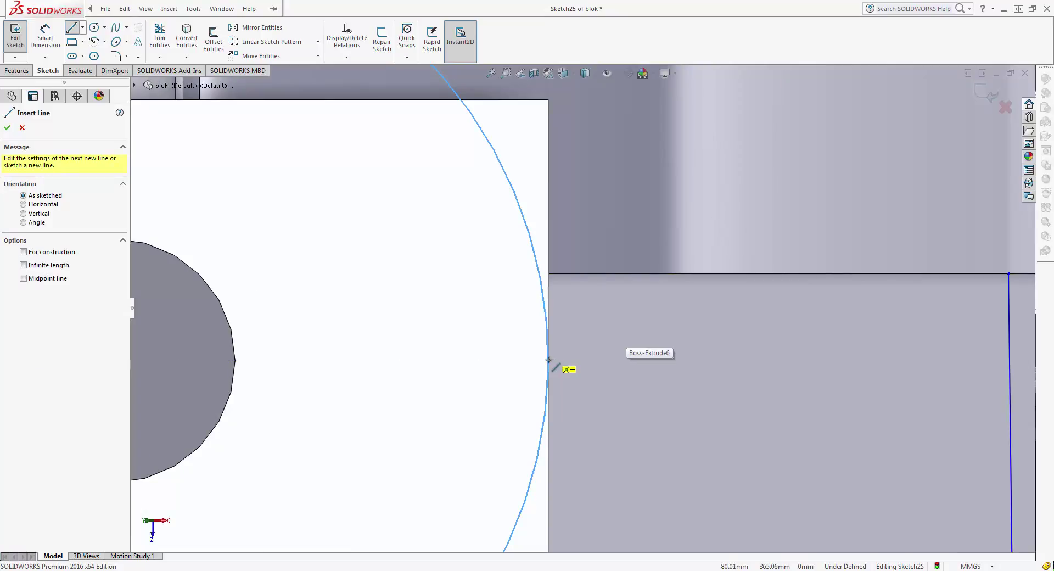
click(547, 360)
click(548, 195)
key(Escape)
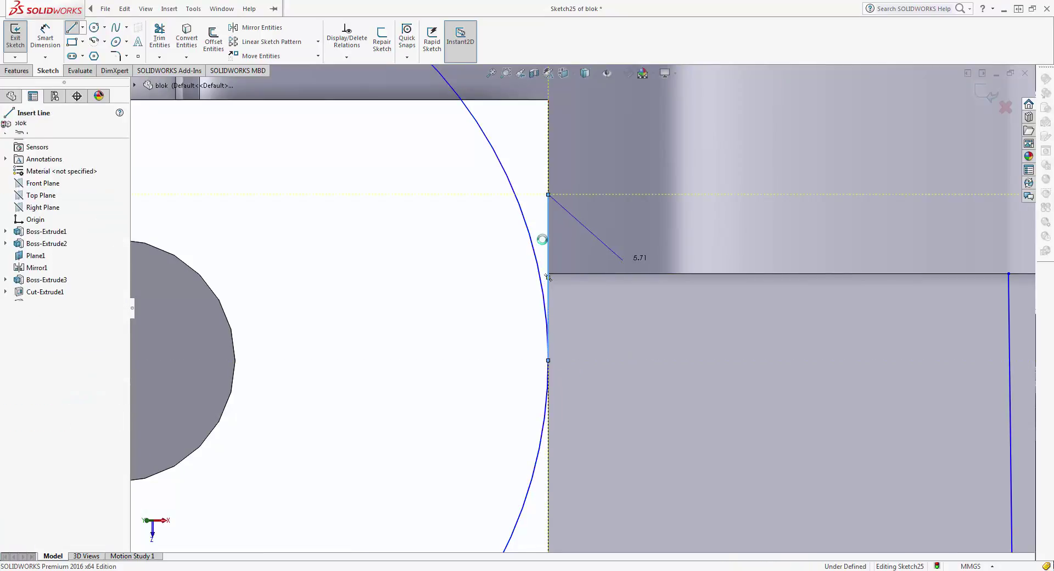
click(70, 28)
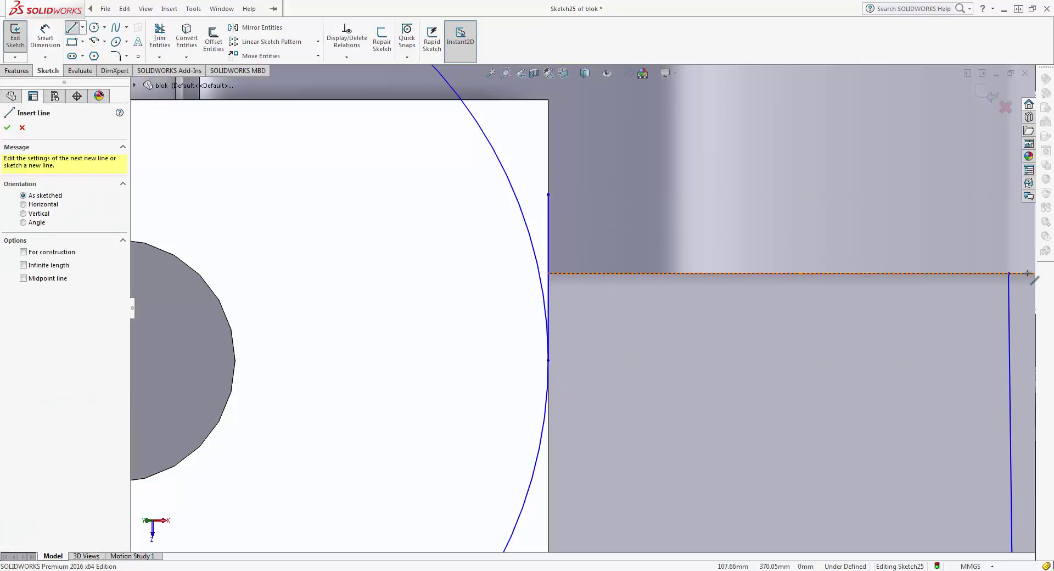
click(1008, 273)
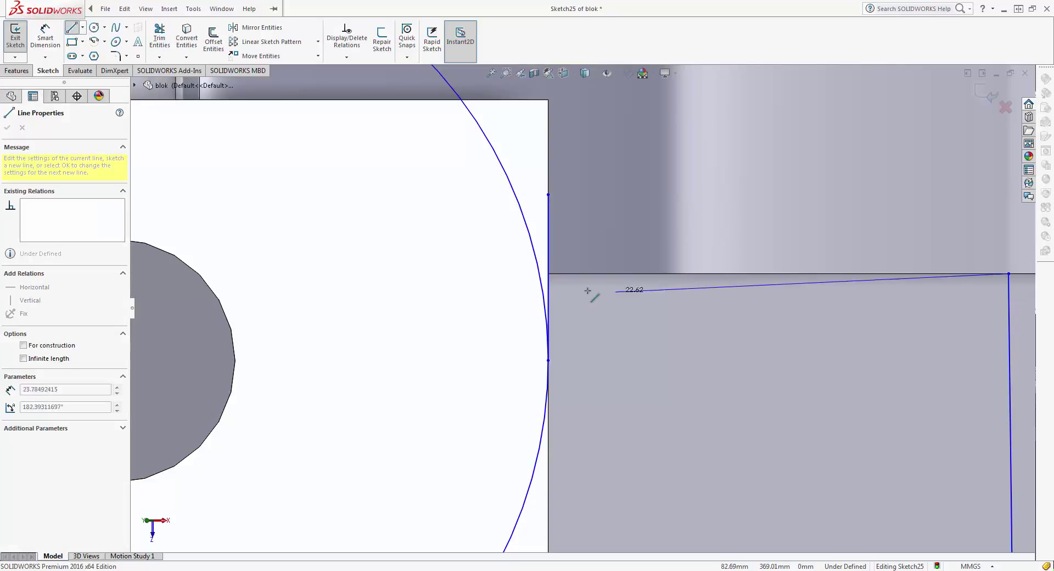
click(490, 273)
key(Escape)
Trim the excess top-edge line so only the scallop arc meets the edge.
key(t)
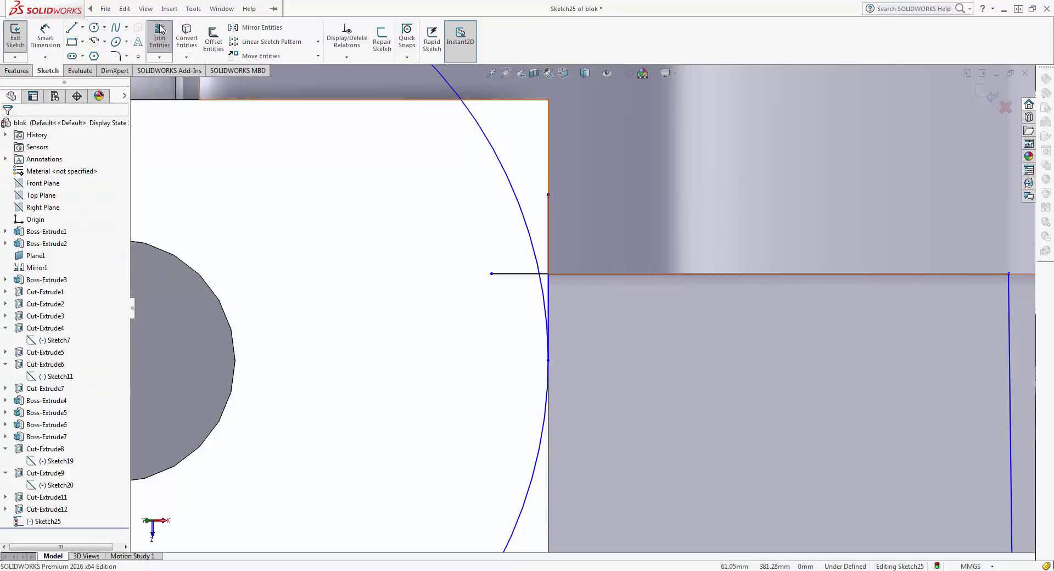
click(524, 273)
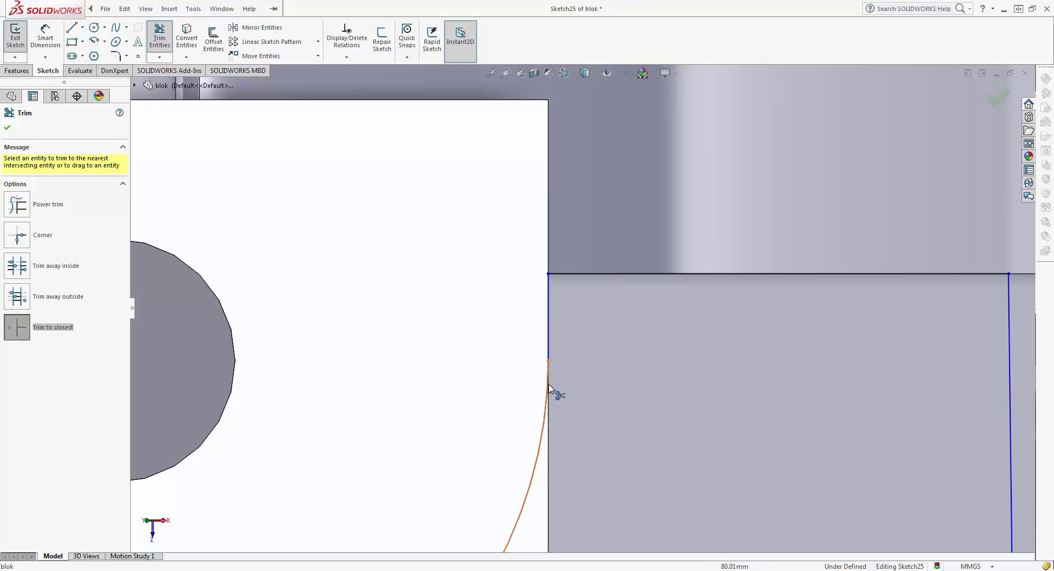
scroll(555, 398, up, 2)
scroll(566, 406, up, 3)
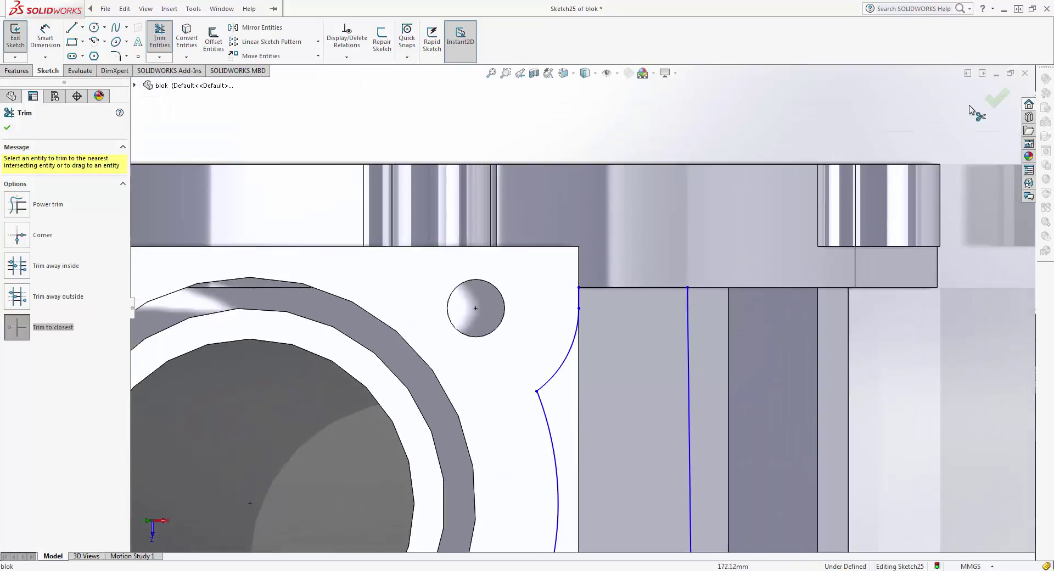
click(988, 102)
Exit Sketch25 and start an extruded cut from it.
click(977, 94)
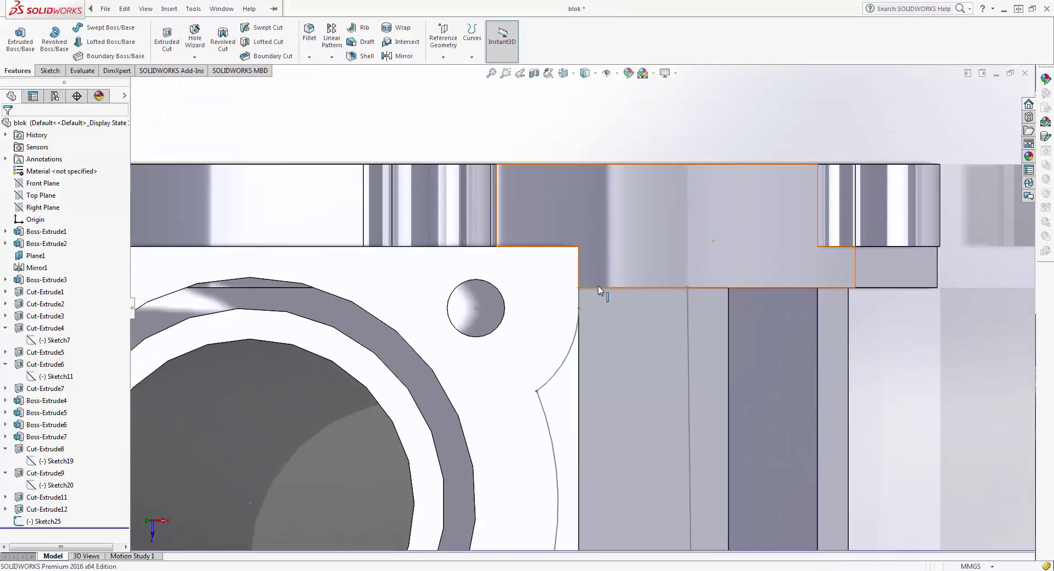
scroll(582, 305, up, 3)
click(77, 522)
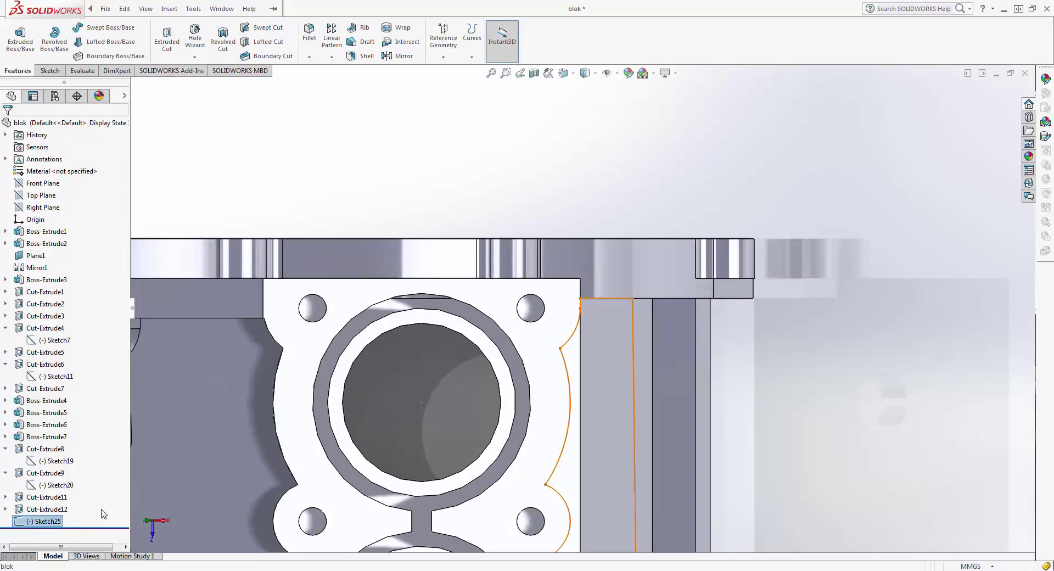
scroll(549, 329, up, 1)
scroll(585, 277, up, 2)
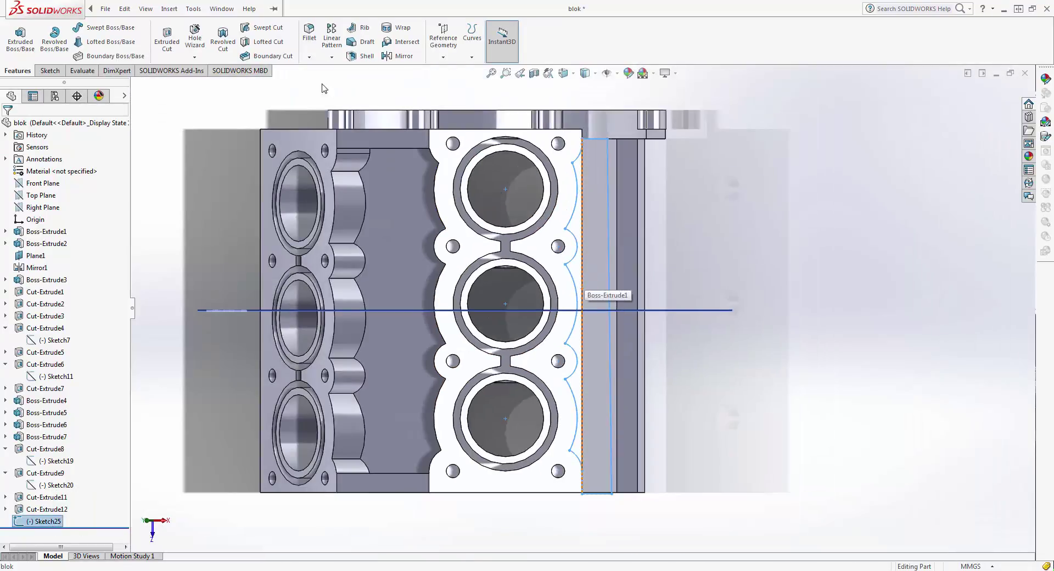
click(167, 49)
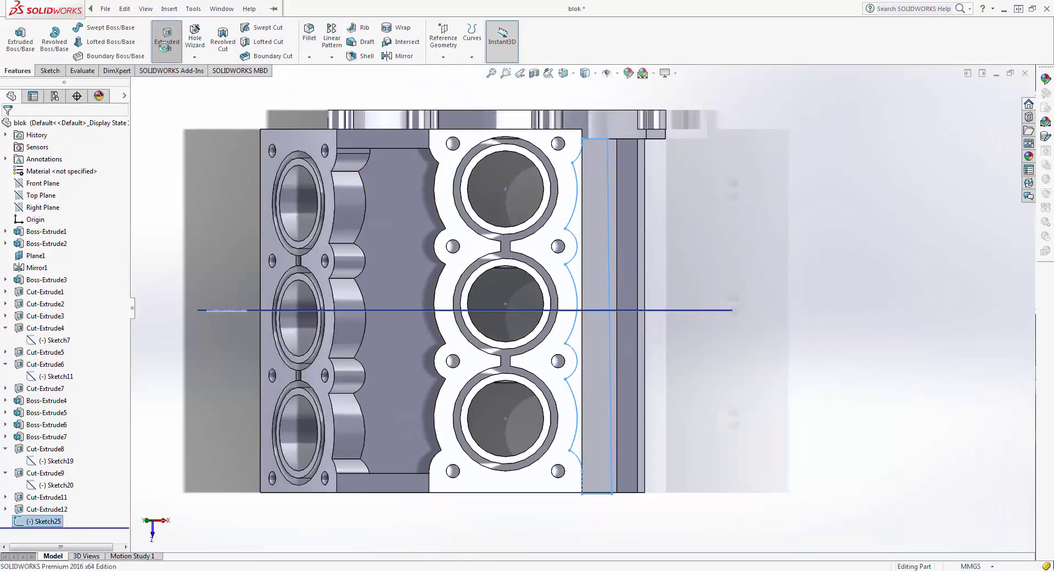
Preview the cut at 100 mm, then 120 mm depth, inspecting it from several angles.
middle_drag(338, 373, 393, 350)
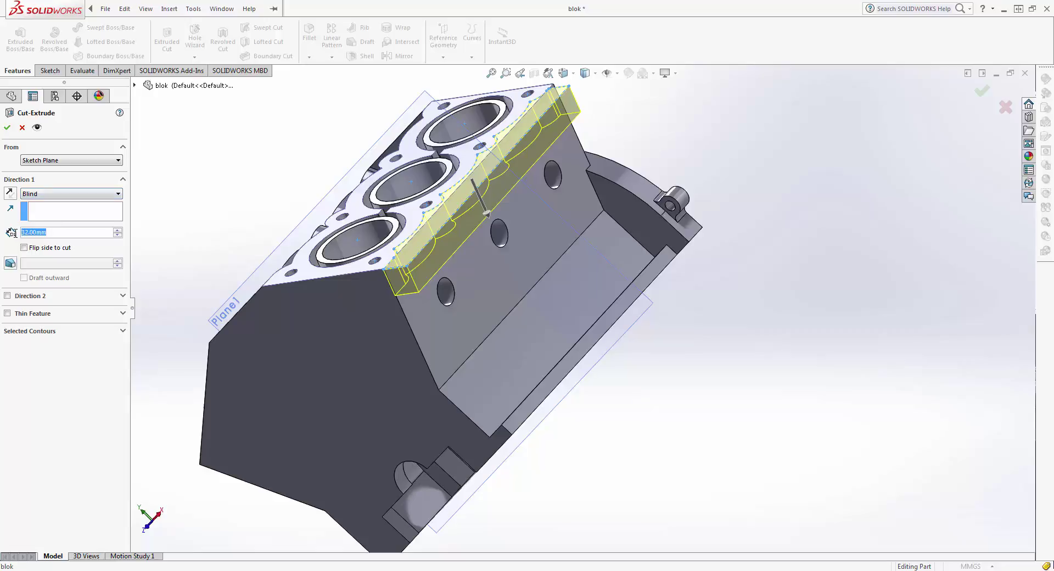
text(100)
key(Return)
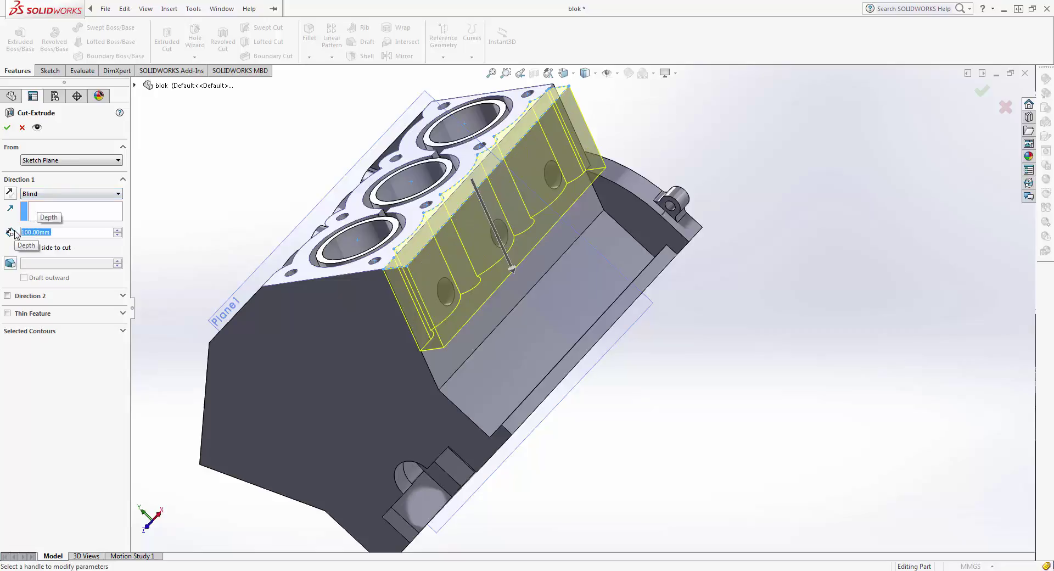
middle_drag(427, 246, 329, 330)
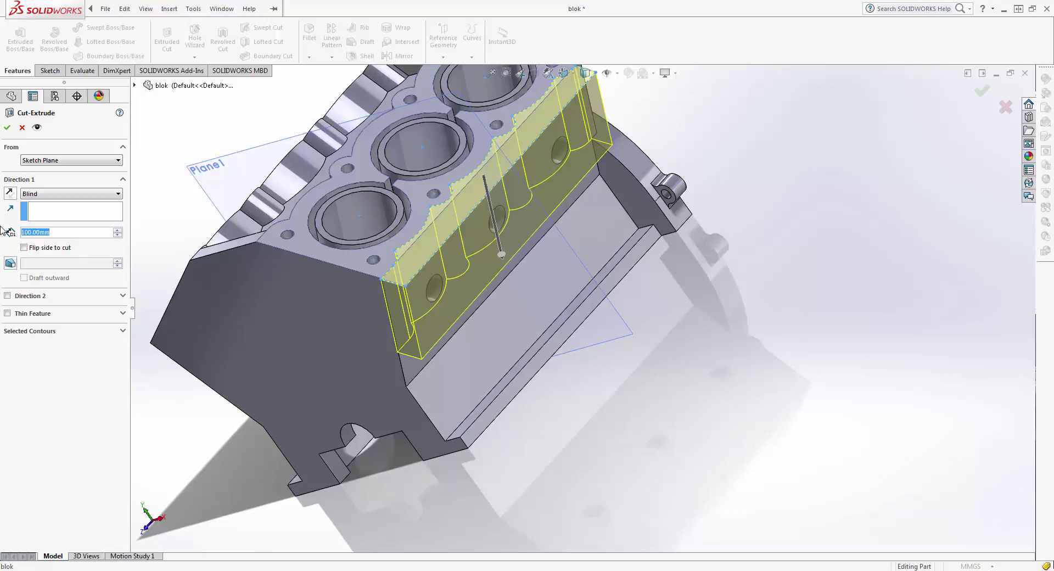
text(120)
key(Return)
middle_drag(301, 391, 274, 335)
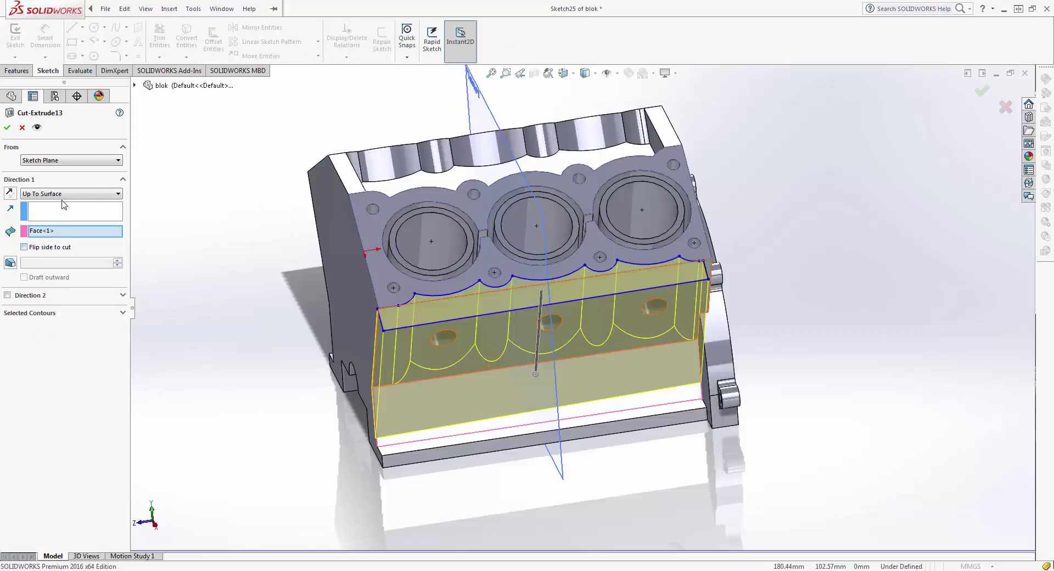
Set the end condition to Blind at 120 mm and accept the cut.
click(63, 194)
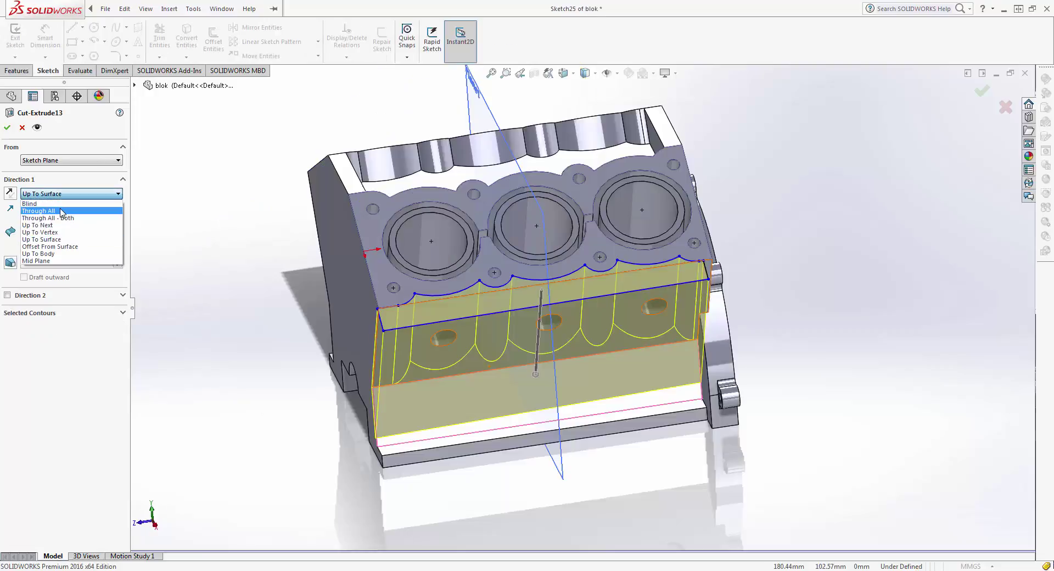
click(57, 204)
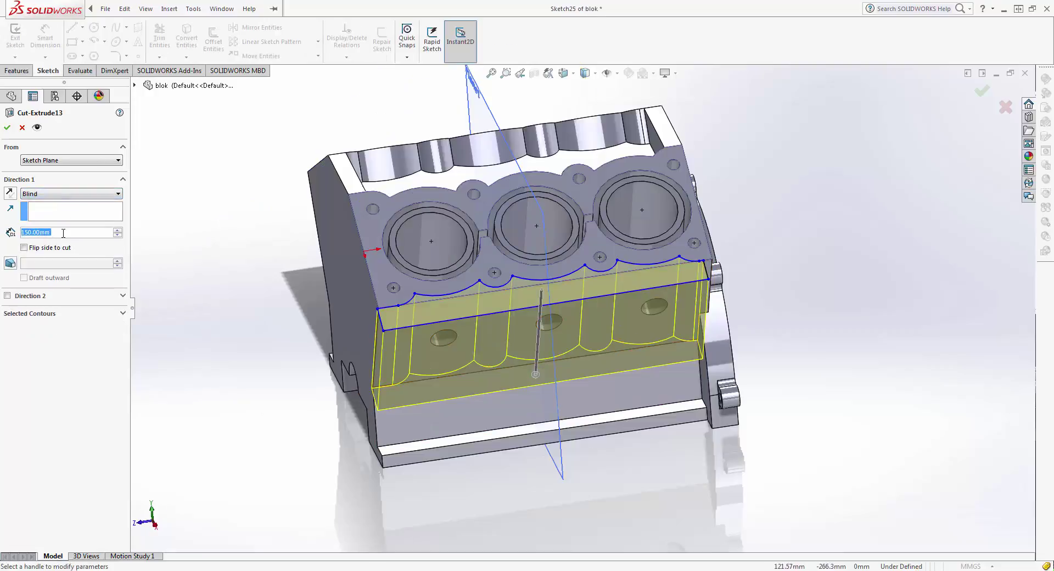
text(120)
key(Return)
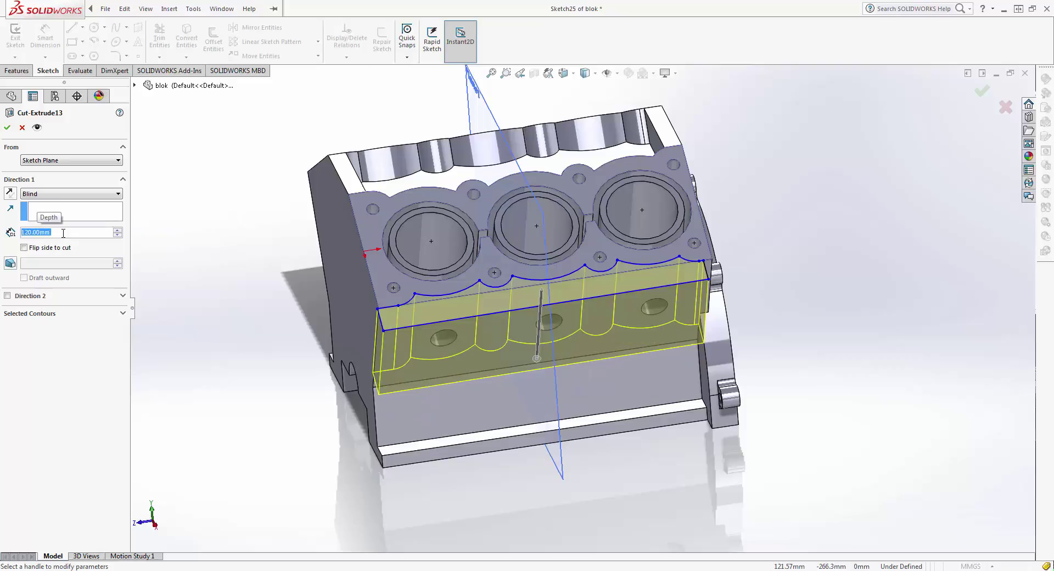
click(7, 127)
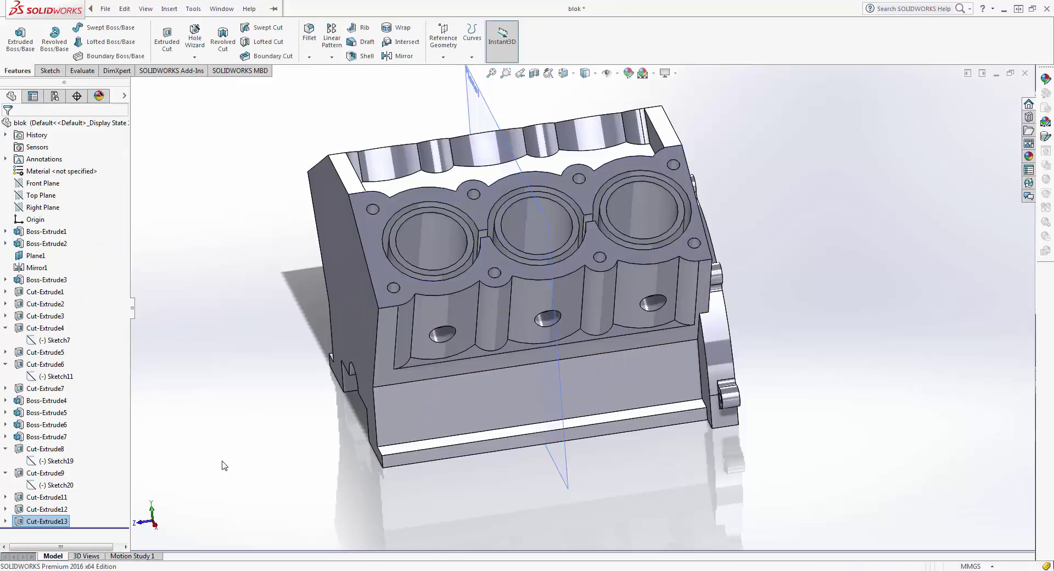
Orbit the block around to bring the second bank's head face into view.
mouse_move(251, 398)
middle_down()
mouse_move(153, 359)
mouse_move(265, 345)
mouse_move(403, 358)
middle_up()
scroll(299, 334, down, 5)
scroll(403, 357, up, 5)
mouse_move(428, 318)
middle_down()
mouse_move(387, 315)
mouse_move(414, 356)
mouse_move(365, 261)
mouse_move(269, 269)
mouse_move(207, 442)
mouse_move(308, 411)
middle_up()
scroll(414, 356, up, 3)
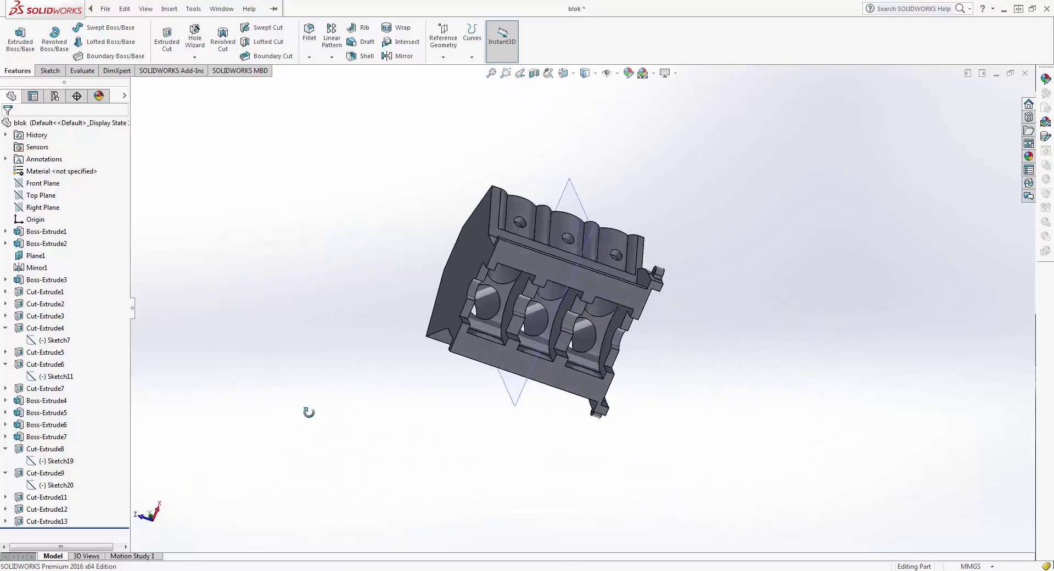
scroll(500, 281, down, 5)
mouse_move(500, 281)
middle_down()
mouse_move(372, 197)
mouse_move(493, 422)
mouse_move(605, 329)
mouse_move(573, 253)
mouse_move(504, 387)
middle_up()
scroll(527, 329, up, 3)
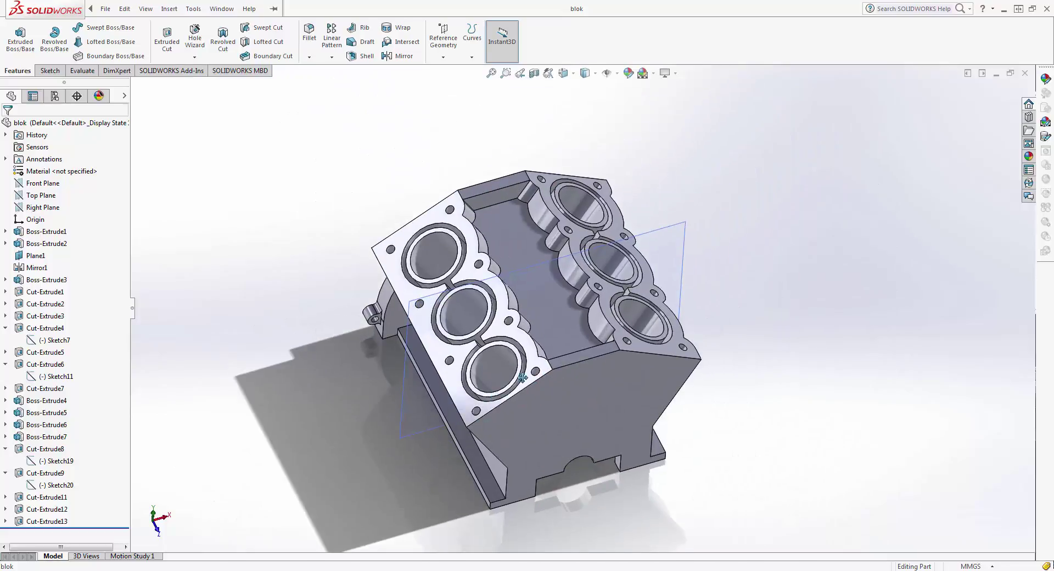
scroll(504, 388, down, 5)
Select the second bank's head face, view it Normal To, and open a sketch on it.
click(538, 311)
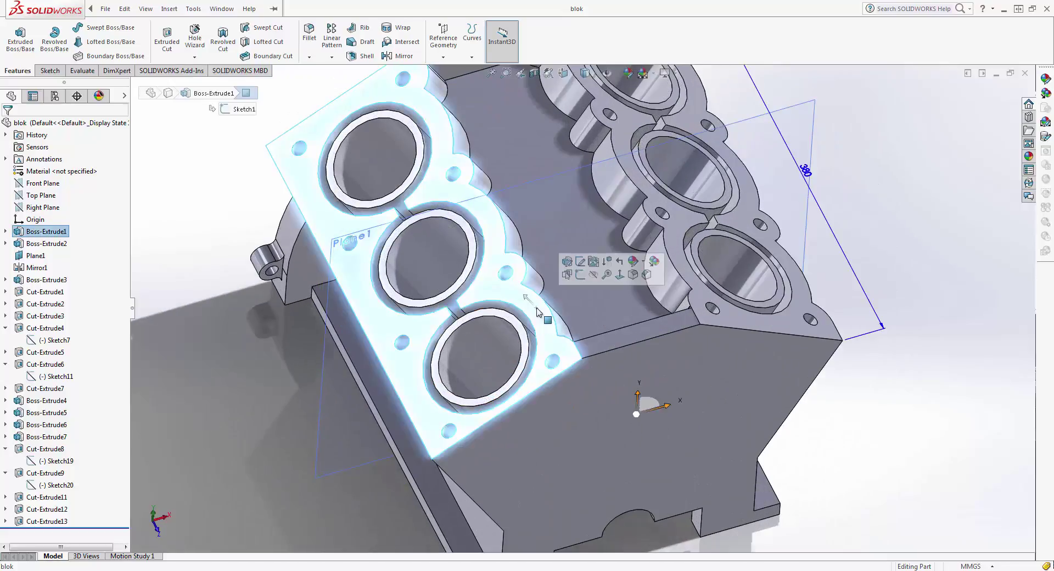
click(620, 275)
scroll(483, 266, down, 3)
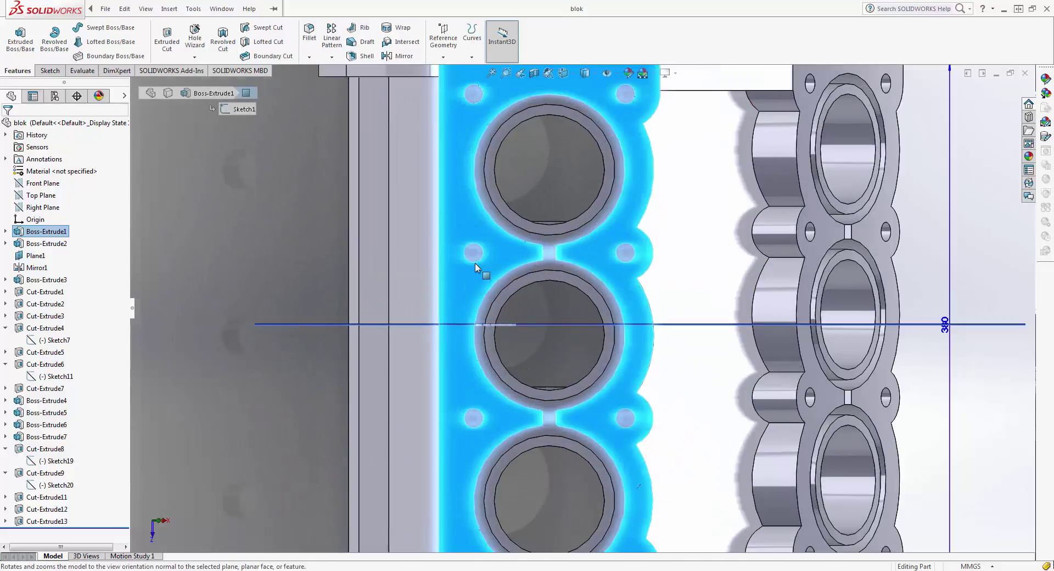
scroll(493, 216, down, 2)
right_click(469, 192)
click(492, 177)
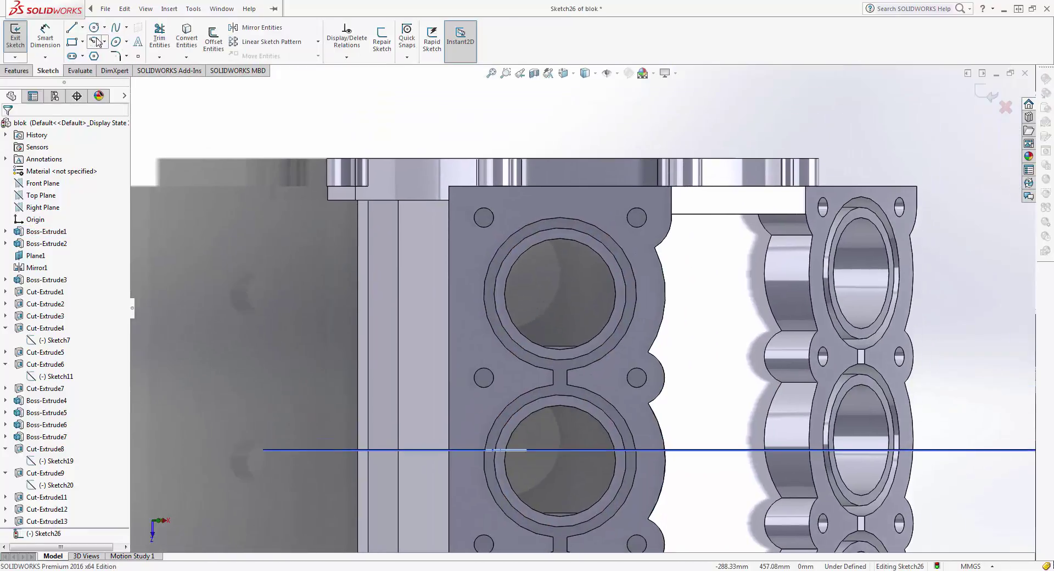
Draw circles centred on the bolt holes down the face, one at 20 mm radius.
click(94, 30)
scroll(487, 233, down, 3)
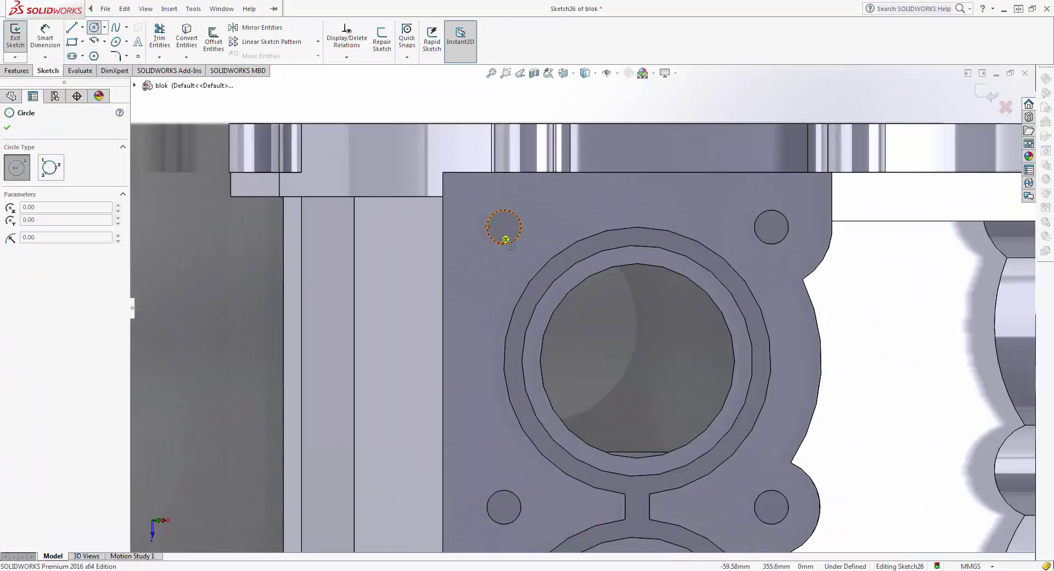
click(504, 227)
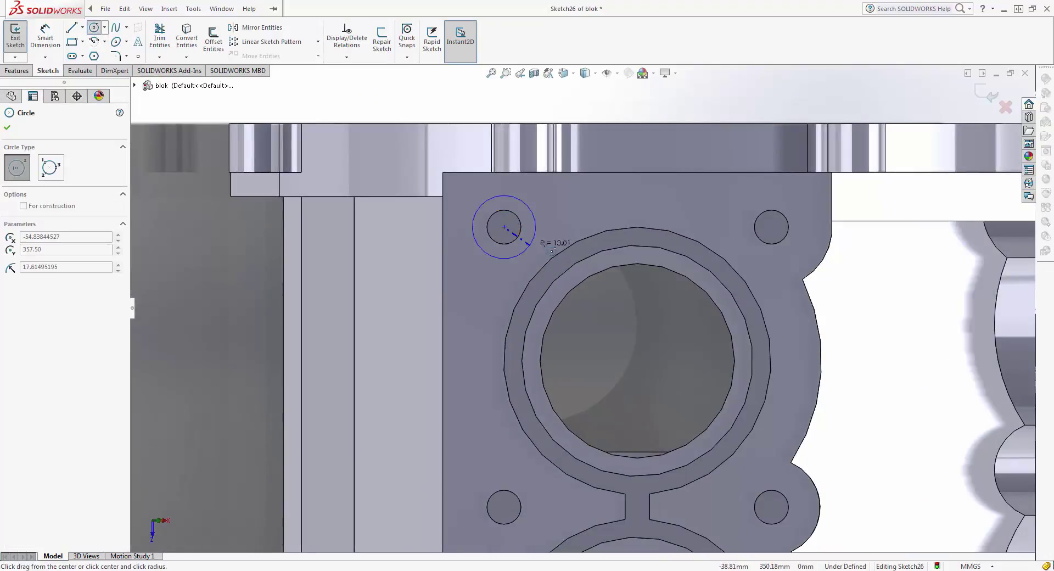
click(450, 235)
key(ctrl+Up)
key(ctrl+Up)
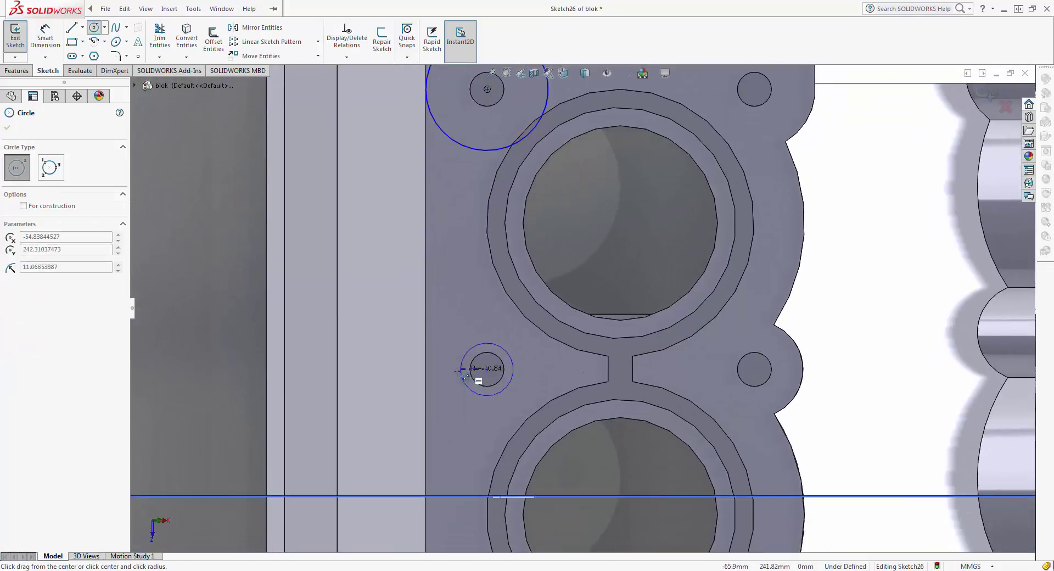
click(487, 369)
text(20)
key(Return)
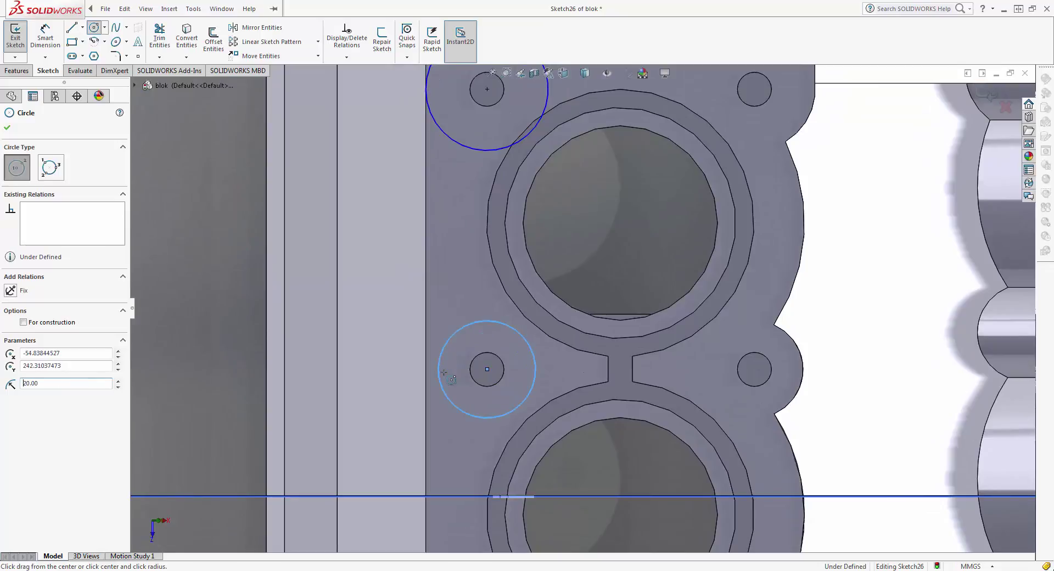
key(ctrl+Up)
key(ctrl+Up)
key(ctrl+Up)
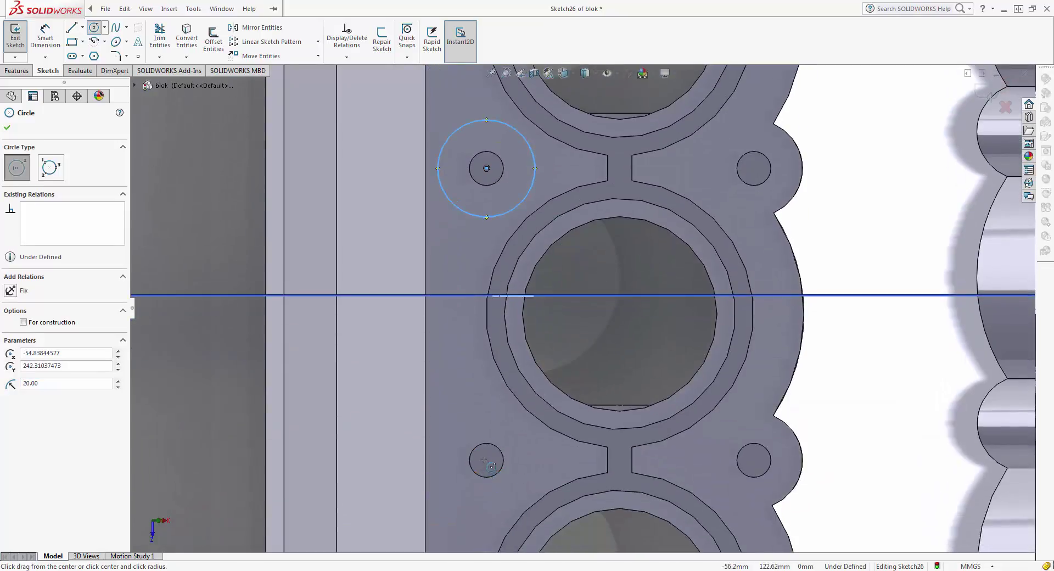
click(487, 460)
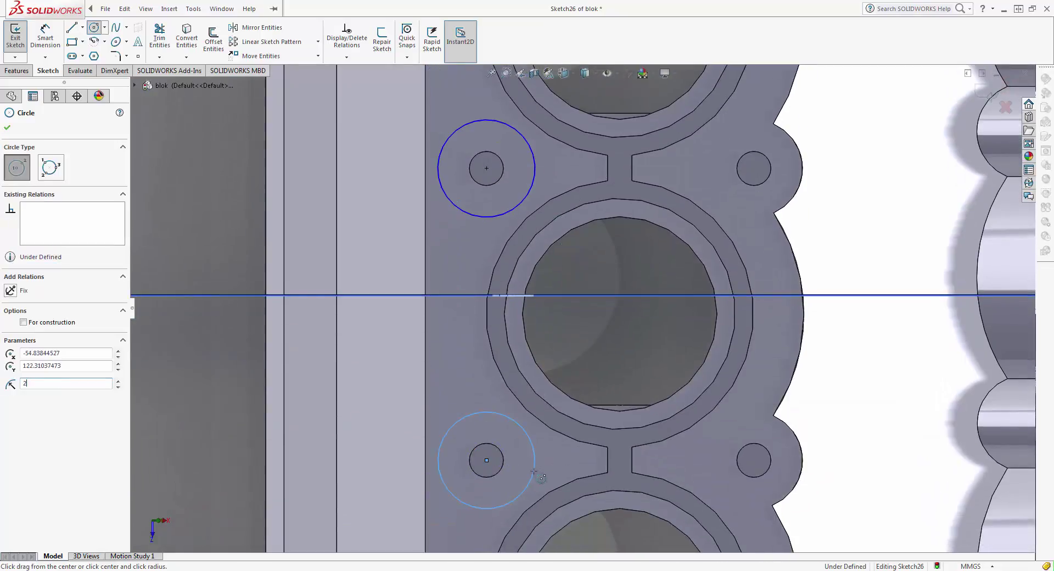
key(ctrl+Up)
key(ctrl+Up)
key(ctrl+Up)
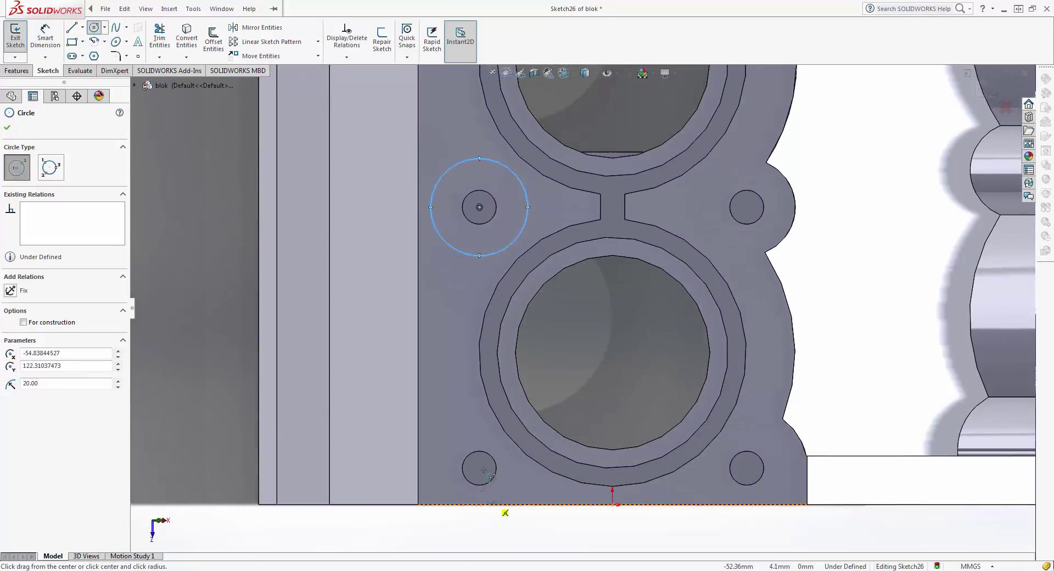
click(483, 471)
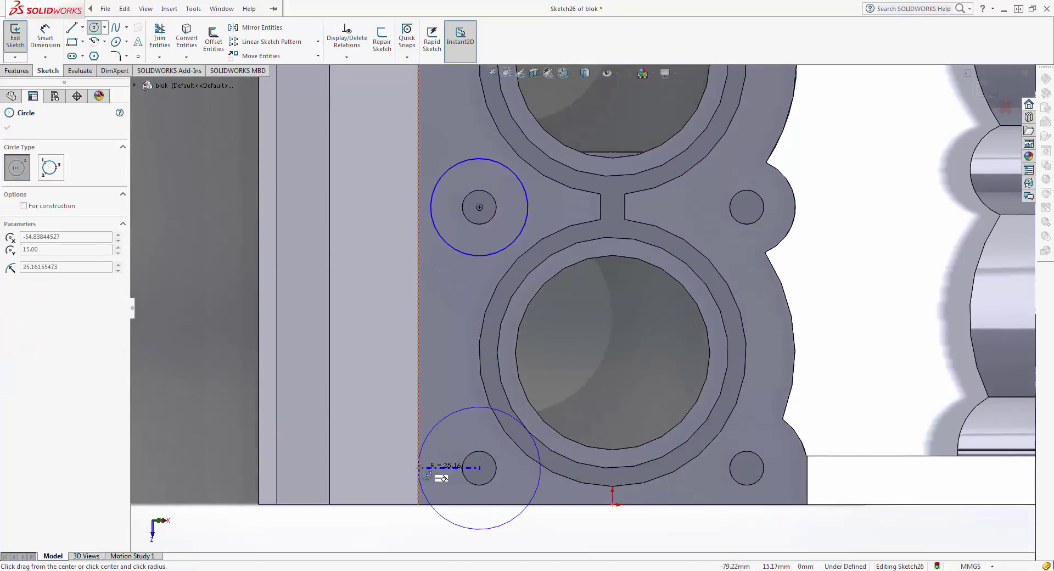
click(421, 467)
key(Escape)
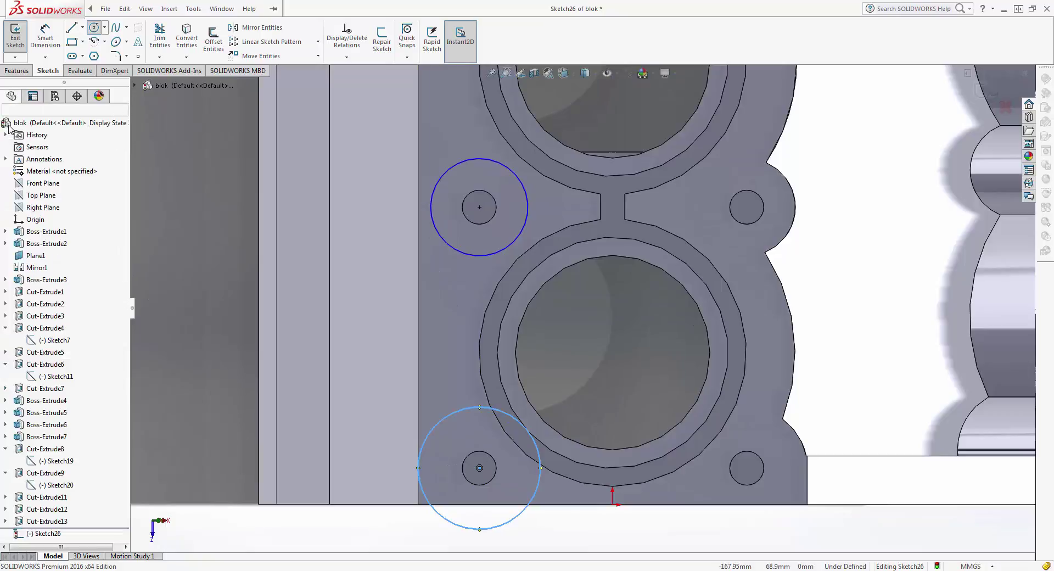
Draw a line along the face's bottom edge to the corner and continue upward.
click(75, 32)
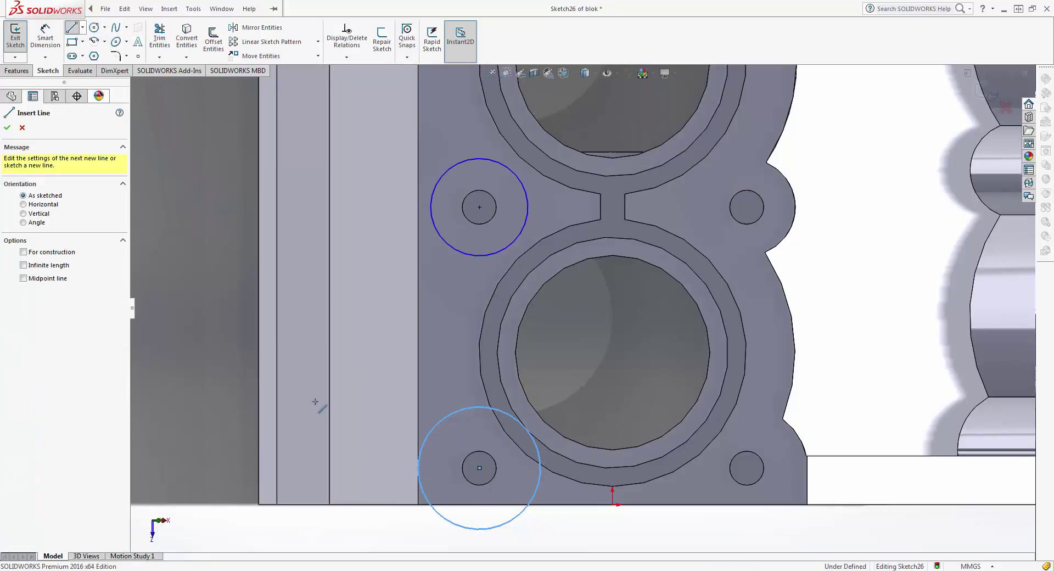
scroll(421, 481, up, 3)
scroll(494, 427, down, 3)
scroll(494, 427, down, 4)
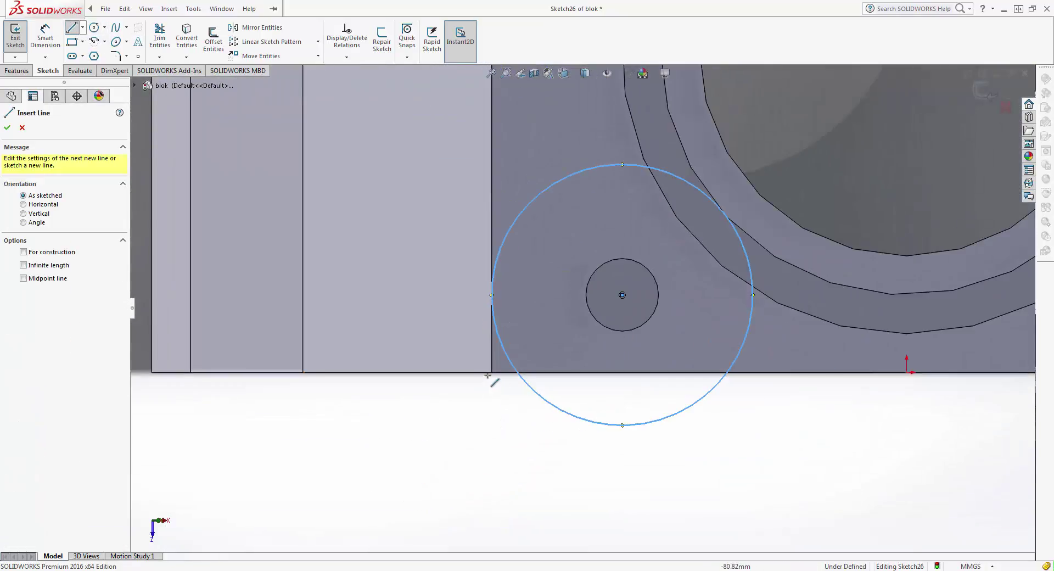
scroll(472, 384, down, 2)
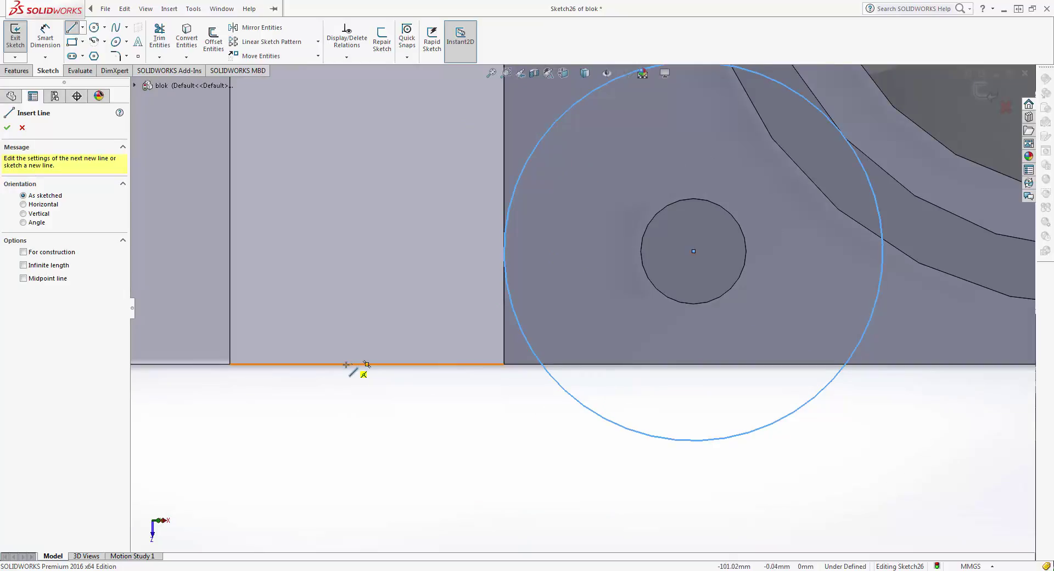
click(366, 364)
click(504, 364)
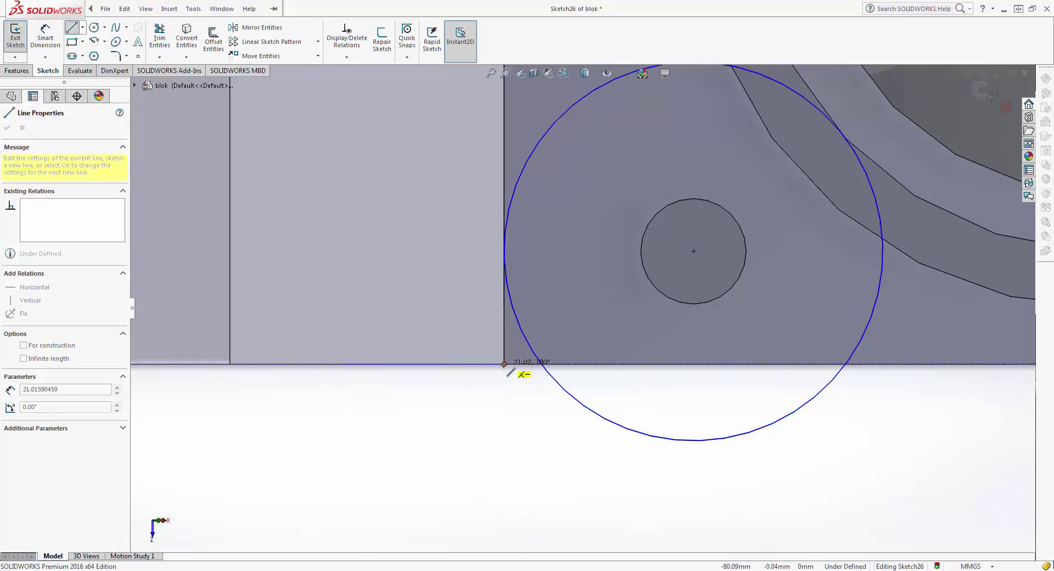
click(504, 364)
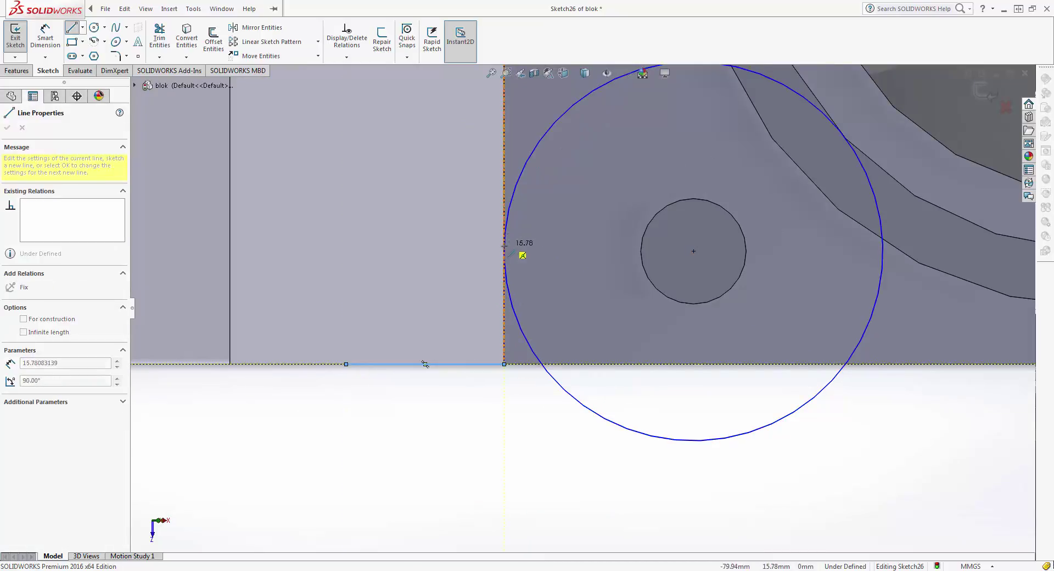
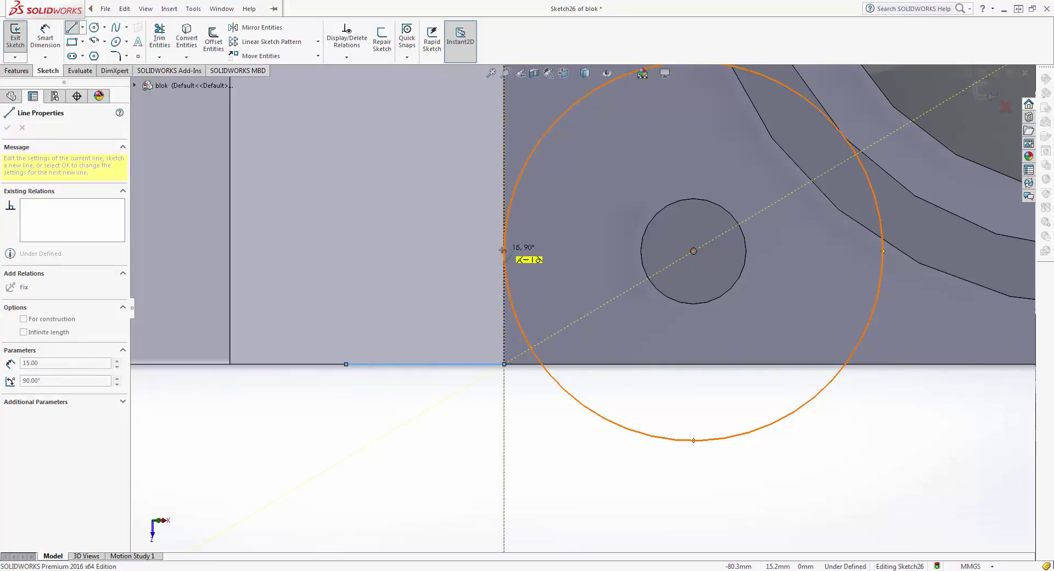
Finish the vertical line at the circle and stop drawing lines.
click(503, 251)
scroll(548, 286, up, 4)
key(Escape)
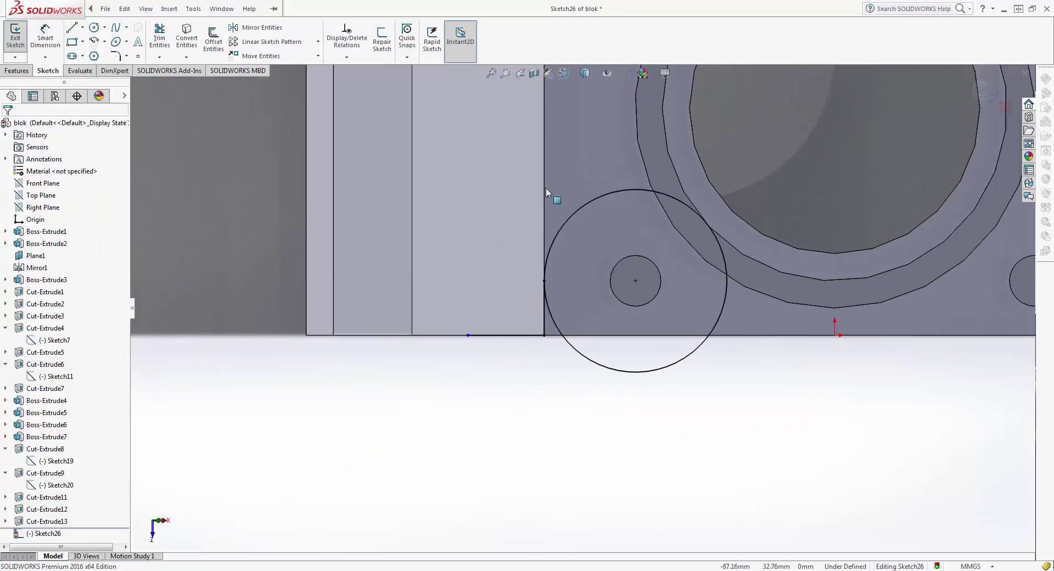
scroll(545, 189, up, 2)
scroll(515, 280, up, 3)
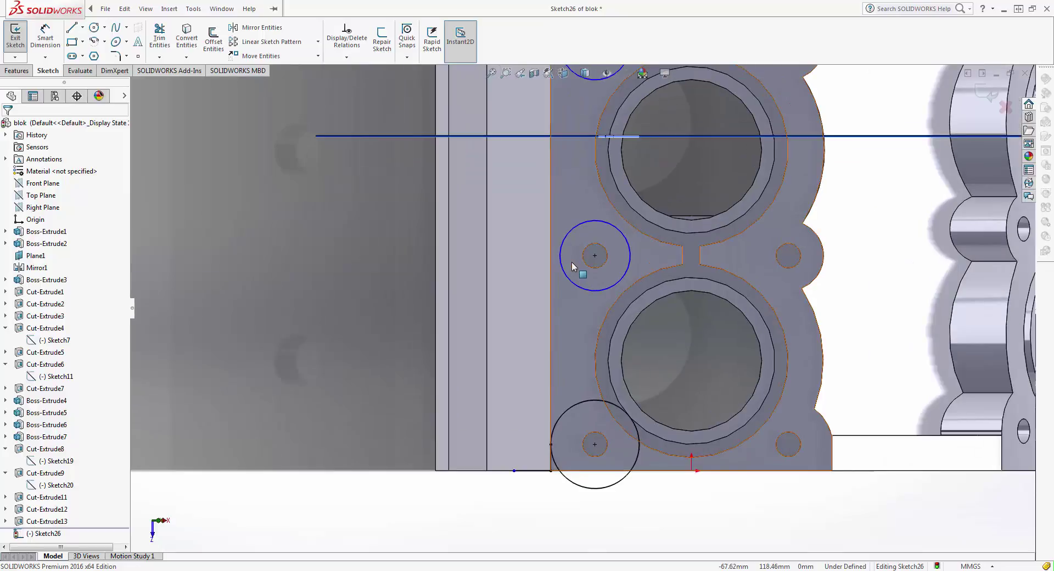
Draw 75 mm-radius circles centred on the lower and middle cylinder bores.
click(94, 27)
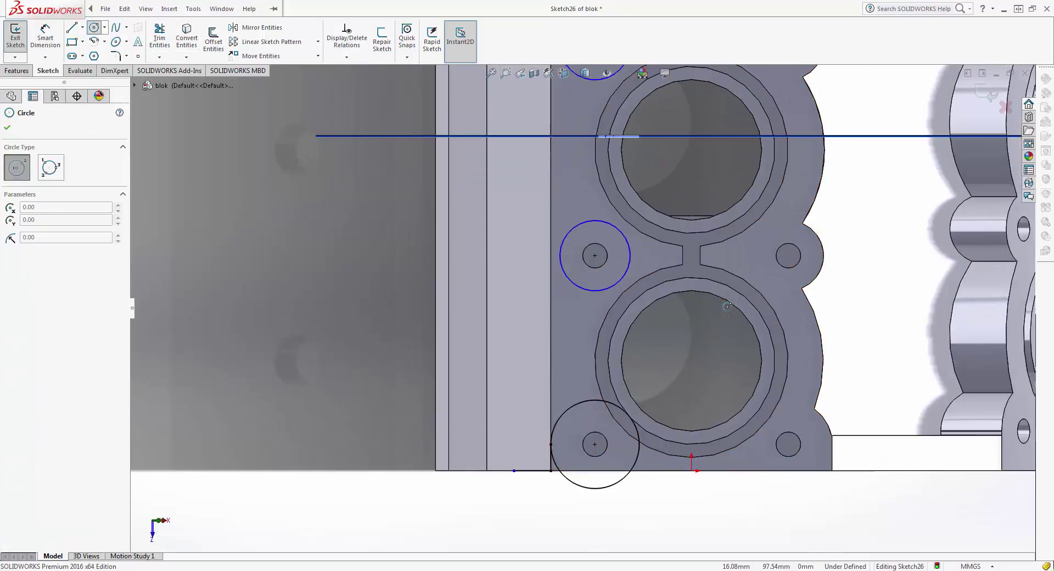
click(691, 361)
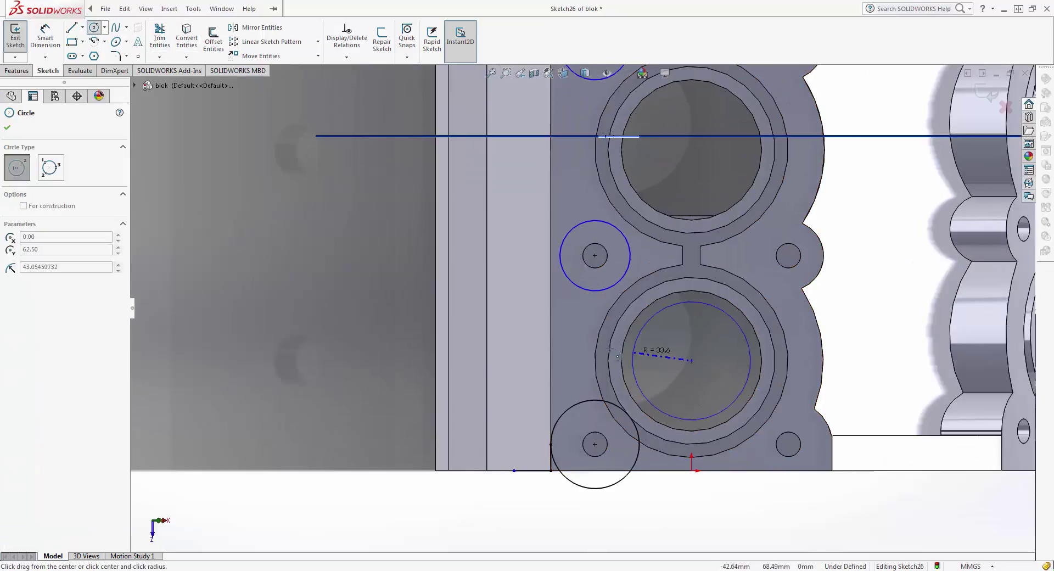
text(5)
key(Return)
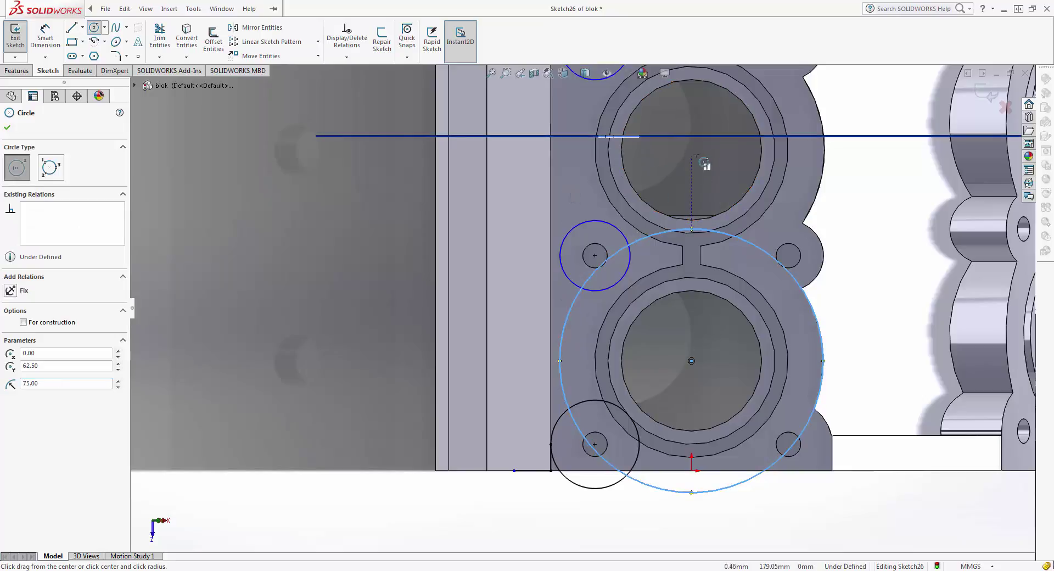
click(691, 149)
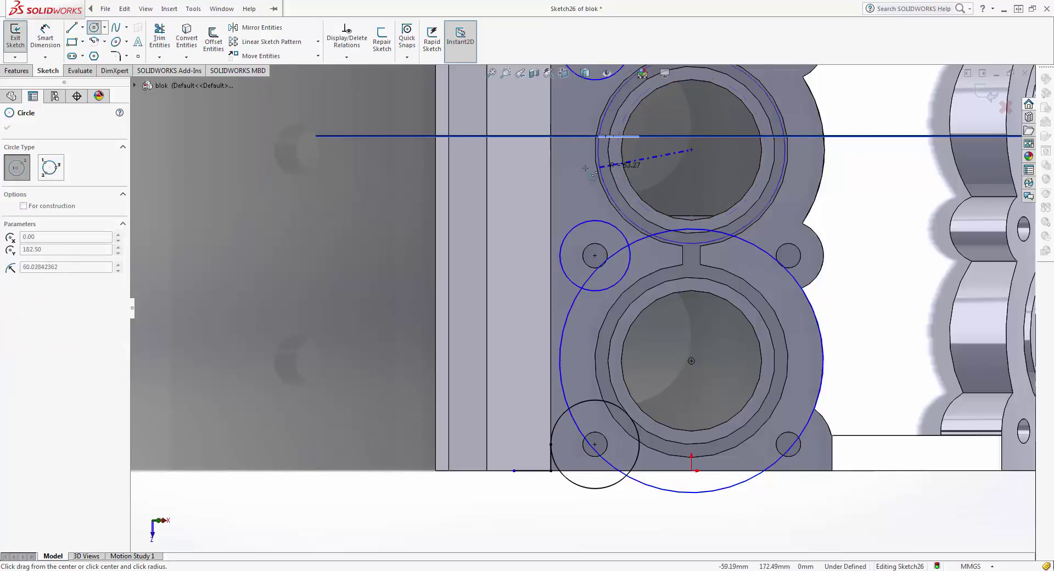
text(7)
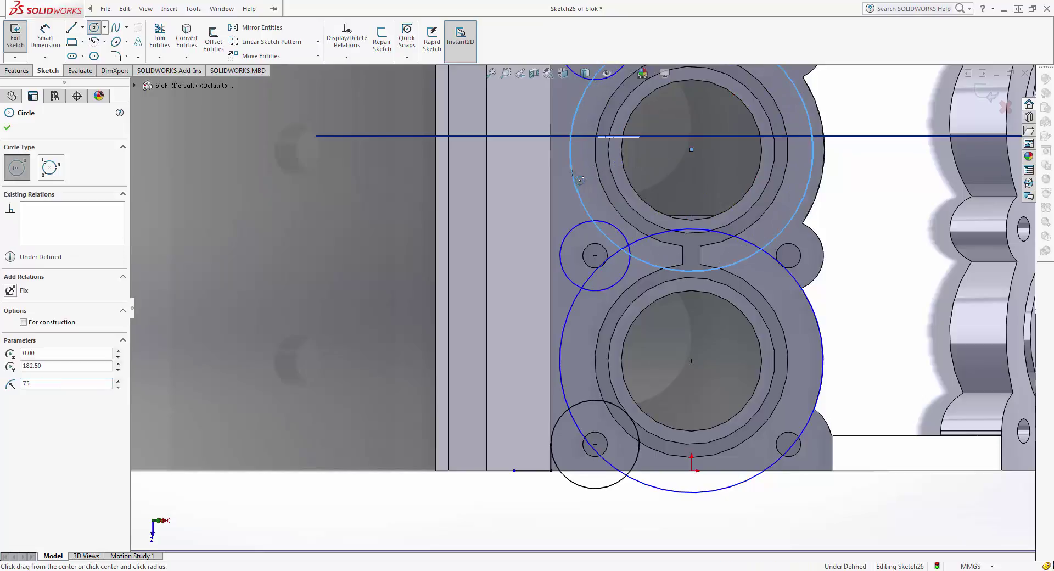
text(5)
key(Return)
Add a third 75 mm-radius circle centred on the top bore.
ctrl+middle_drag(573, 173, 529, 404)
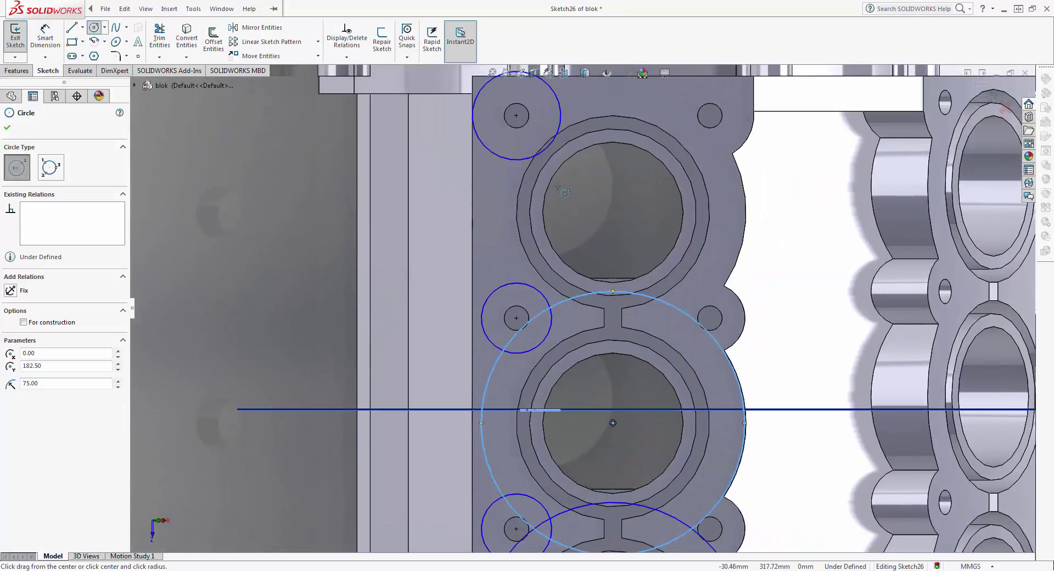
click(613, 212)
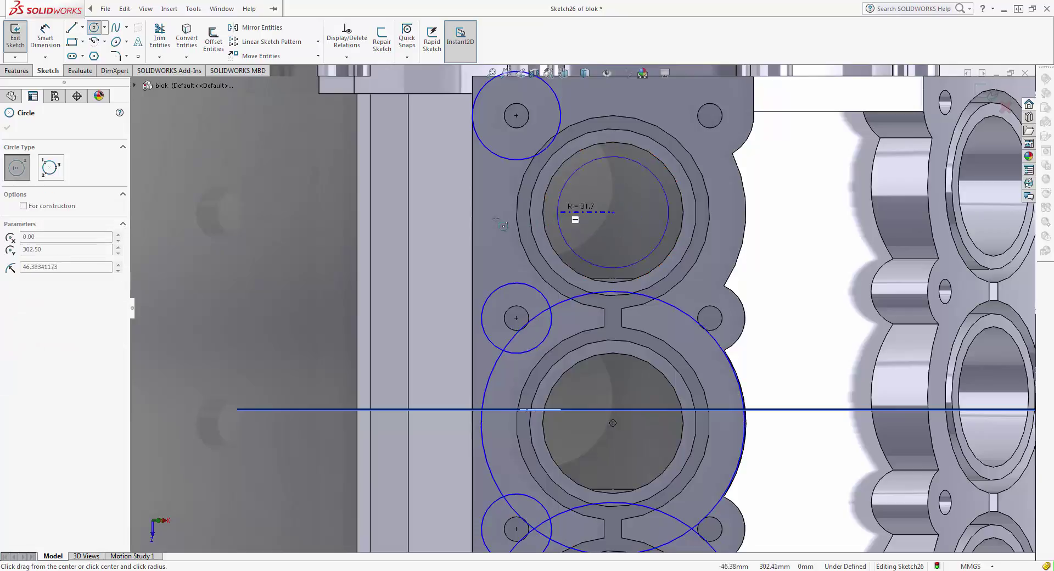
text(5)
key(Return)
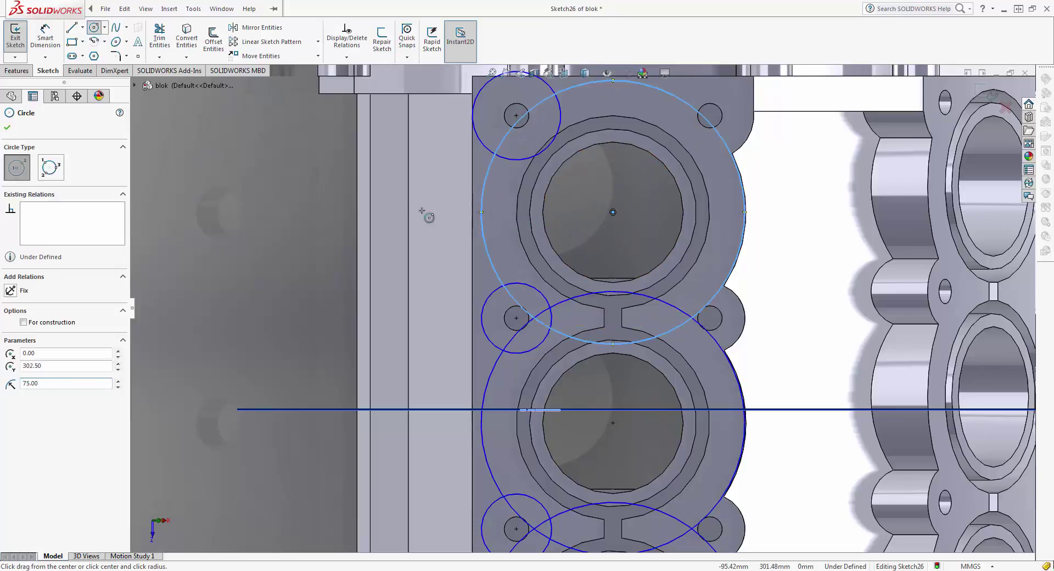
key(Escape)
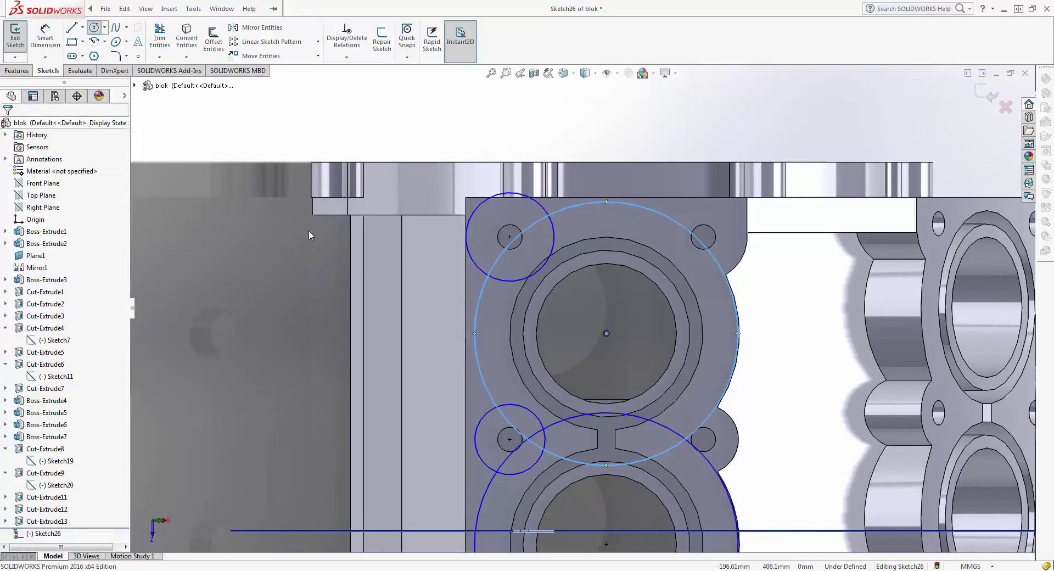
scroll(472, 236, down, 1)
scroll(472, 236, down, 3)
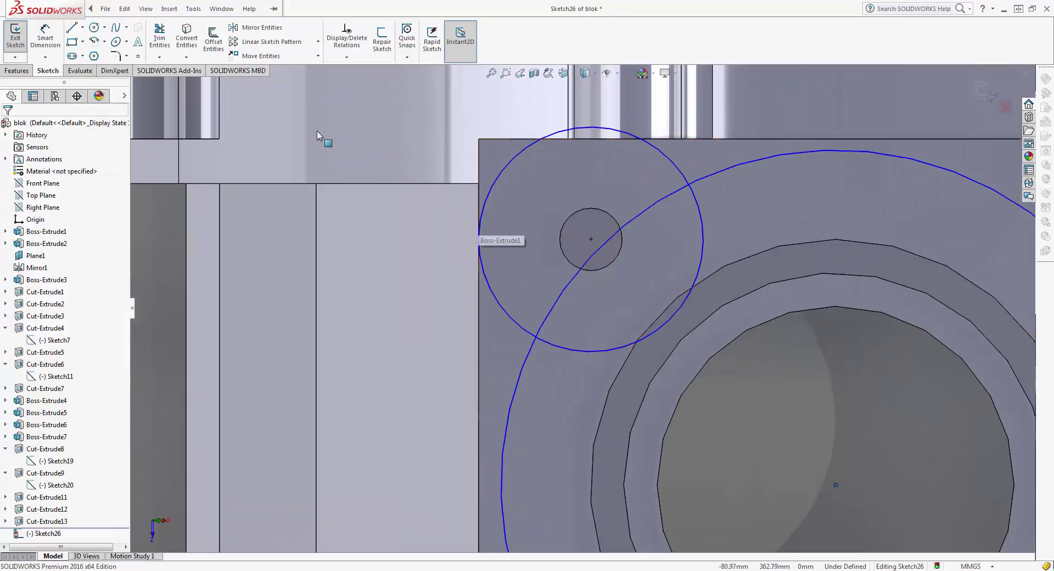
Start a line at the block's left edge, running up to and along the top edge.
click(76, 32)
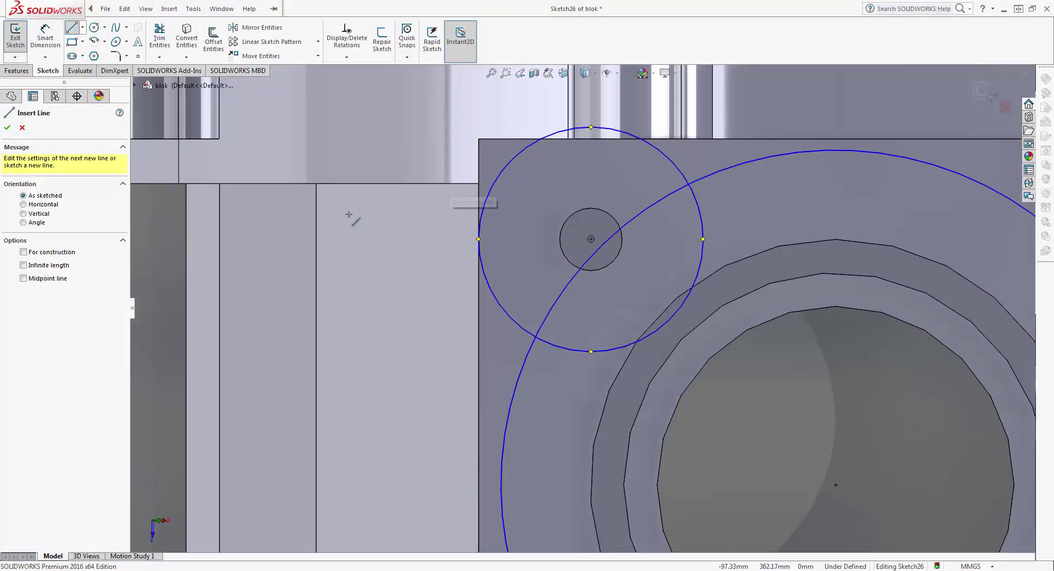
key(Escape)
click(71, 27)
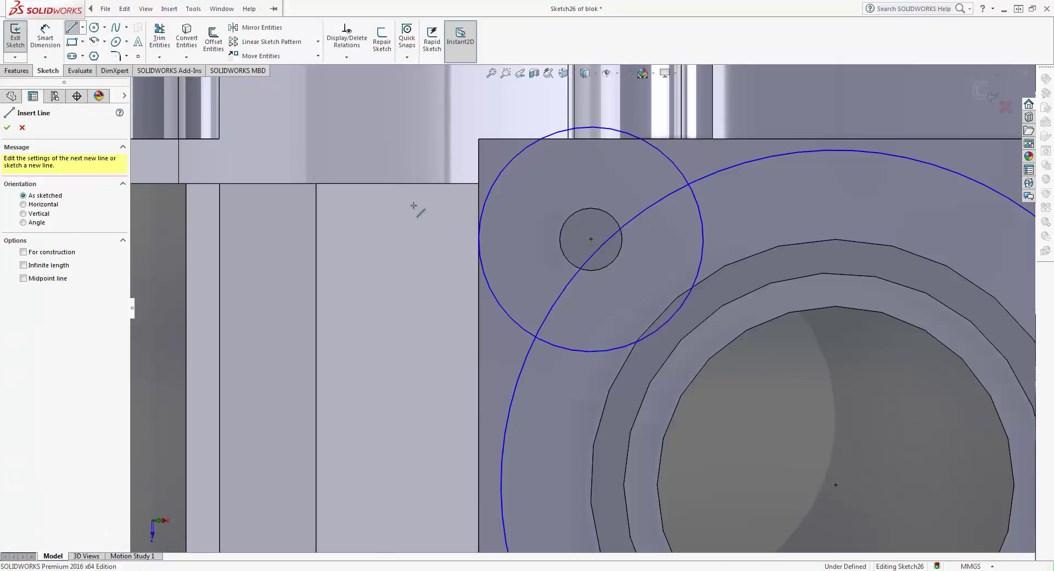
click(478, 239)
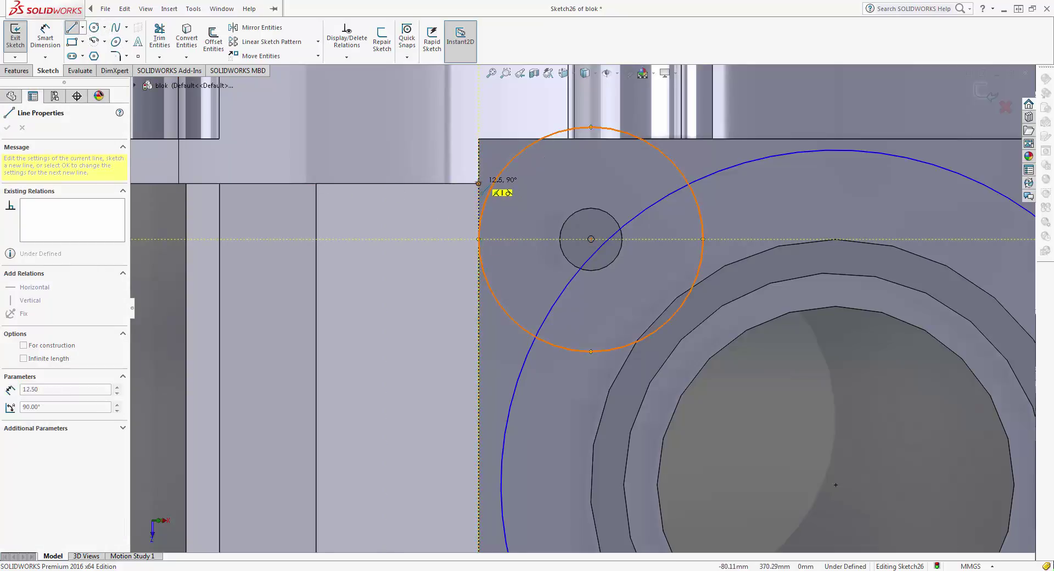
click(478, 184)
click(384, 183)
Extend it as a 370 mm vertical line down to the block's bottom edge.
scroll(442, 435, up, 3)
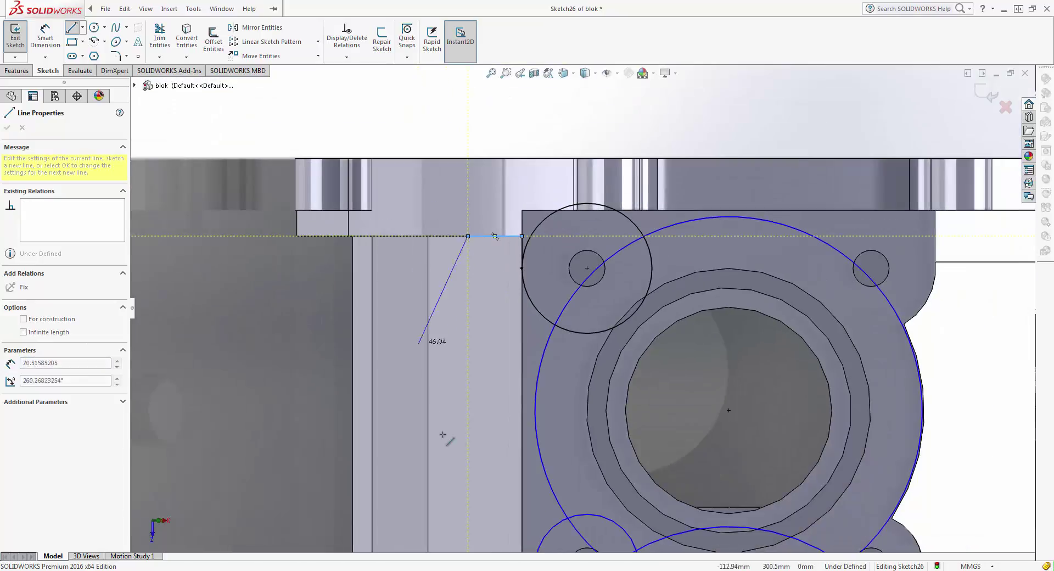
scroll(442, 435, up, 2)
scroll(494, 483, up, 2)
scroll(542, 531, up, 2)
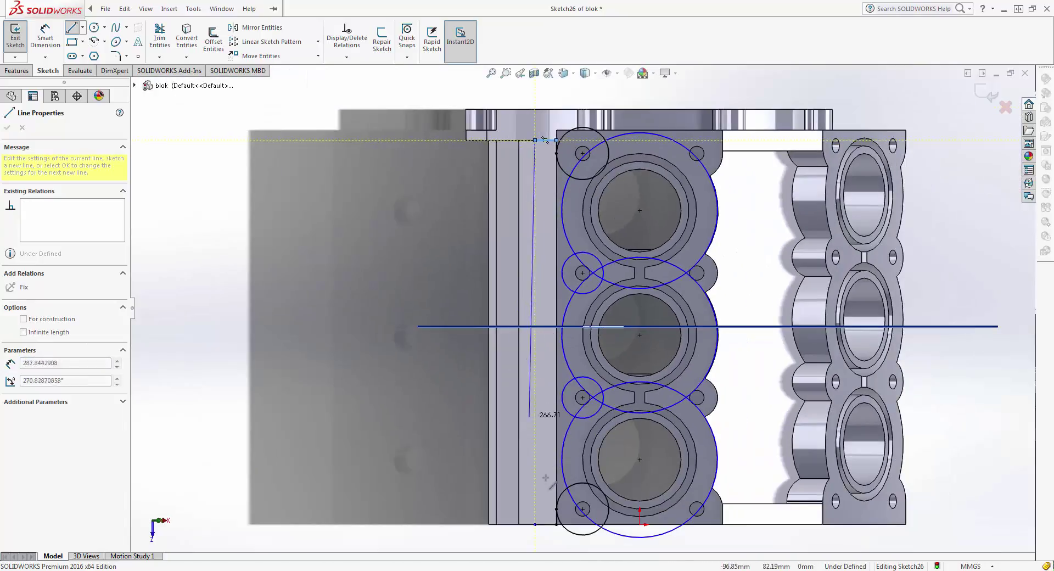
double_click(534, 524)
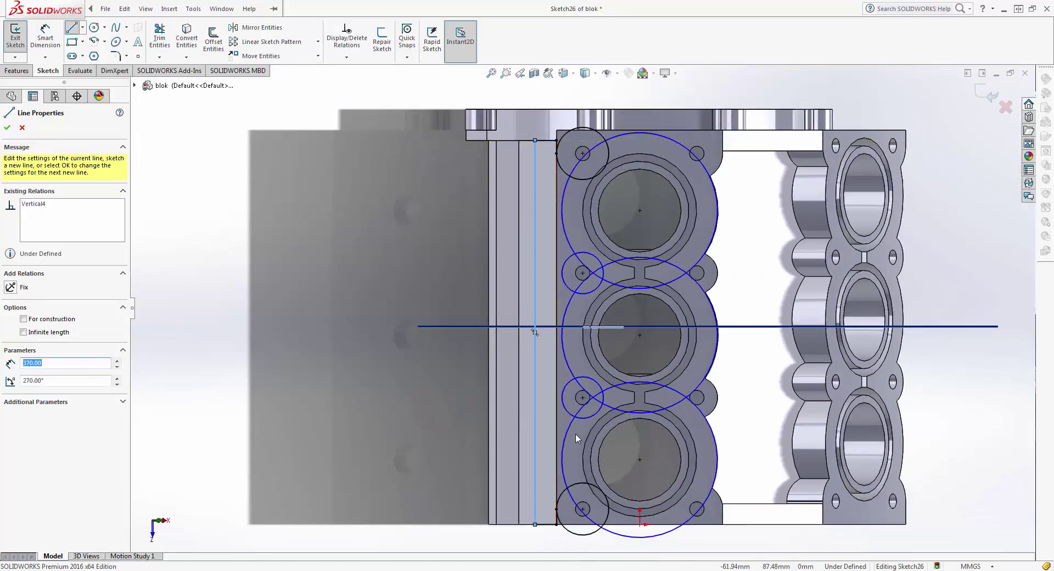
scroll(535, 332, up, 2)
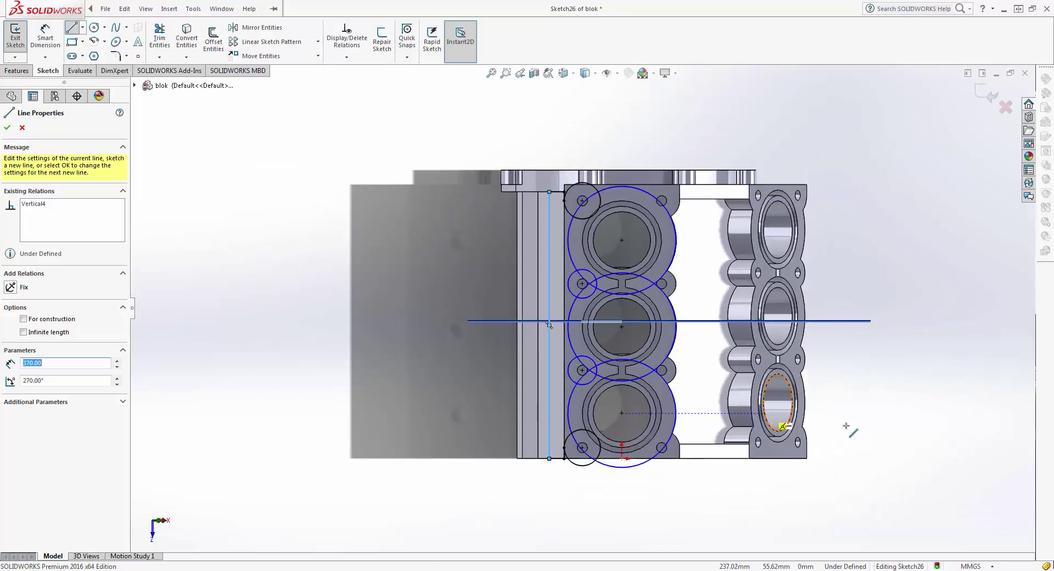
mouse_move(845, 426)
middle_down()
mouse_move(782, 365)
mouse_move(612, 270)
middle_up()
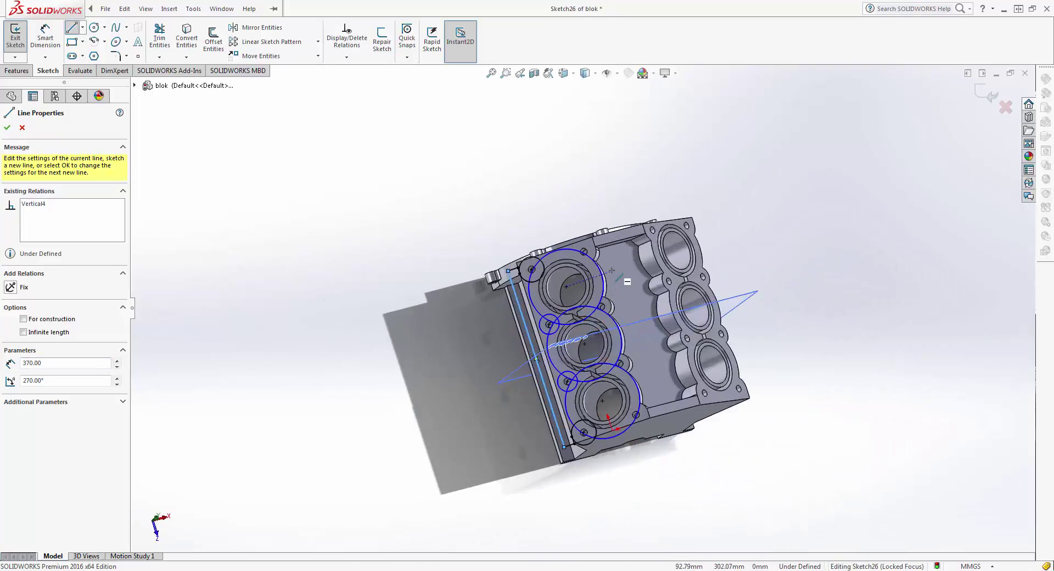
scroll(472, 305, down, 4)
scroll(472, 305, down, 2)
key(Escape)
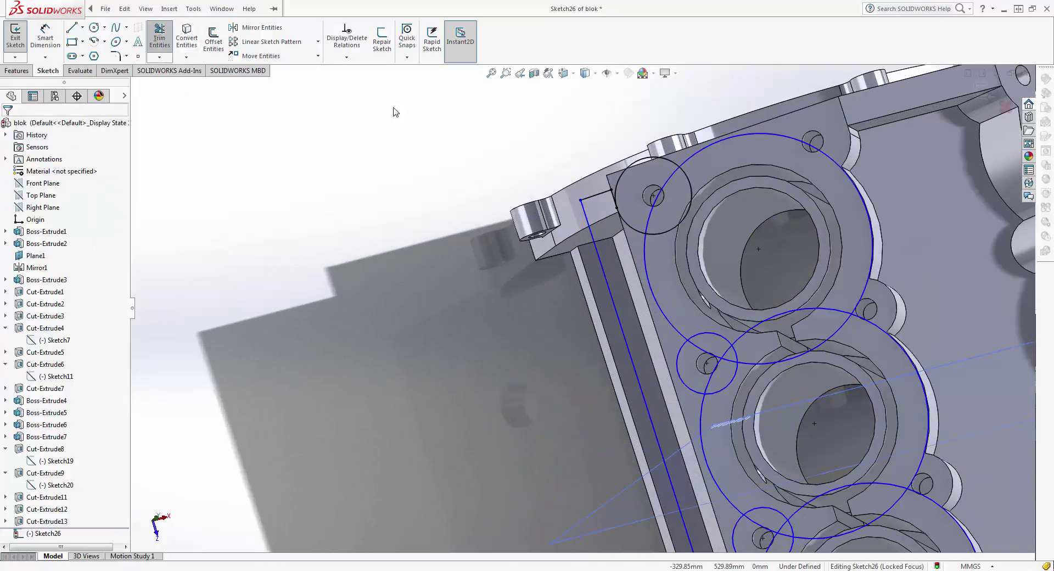
Trim the circle arcs overlapping the small bolt hole.
scroll(601, 218, down, 2)
scroll(569, 261, down, 5)
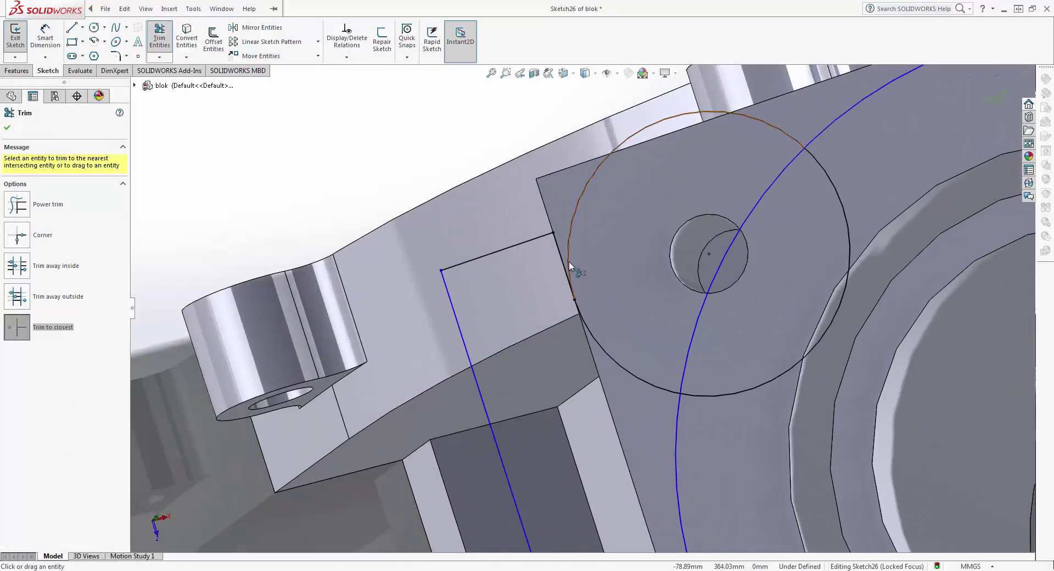
click(704, 309)
scroll(723, 436, up, 3)
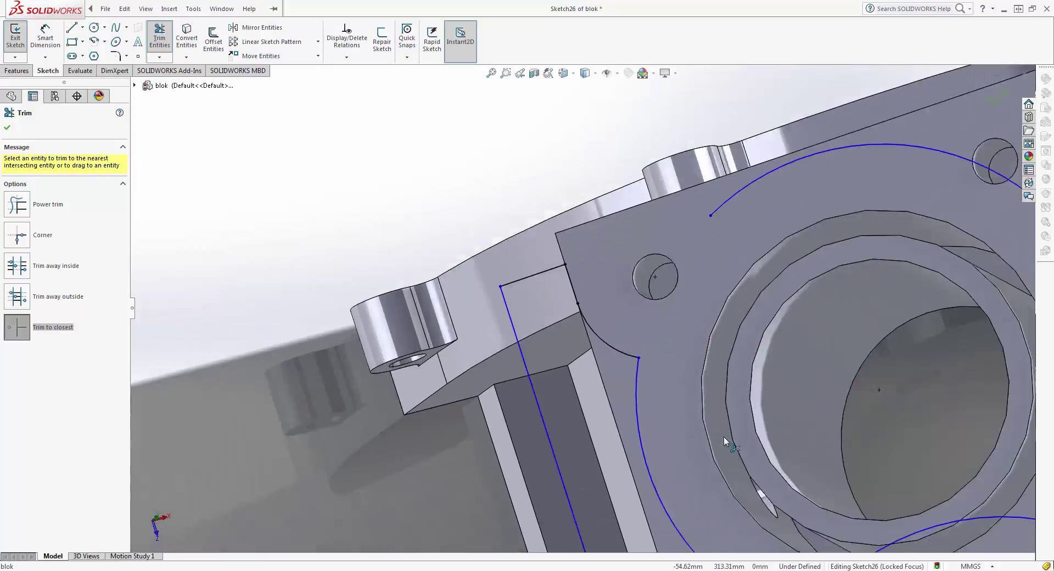
ctrl+middle_drag(724, 437, 563, 149)
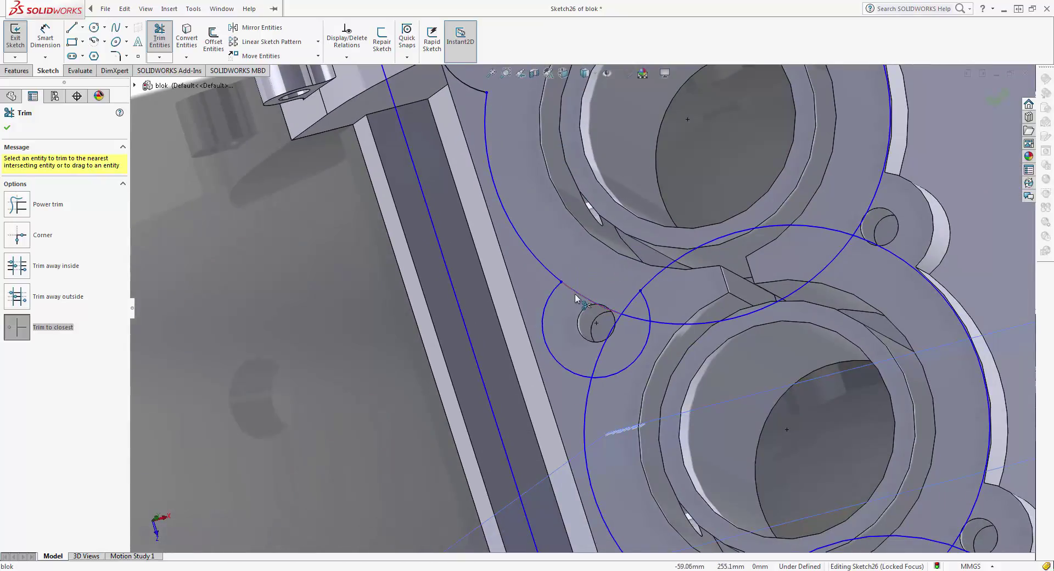
click(576, 298)
click(600, 376)
scroll(630, 430, up, 3)
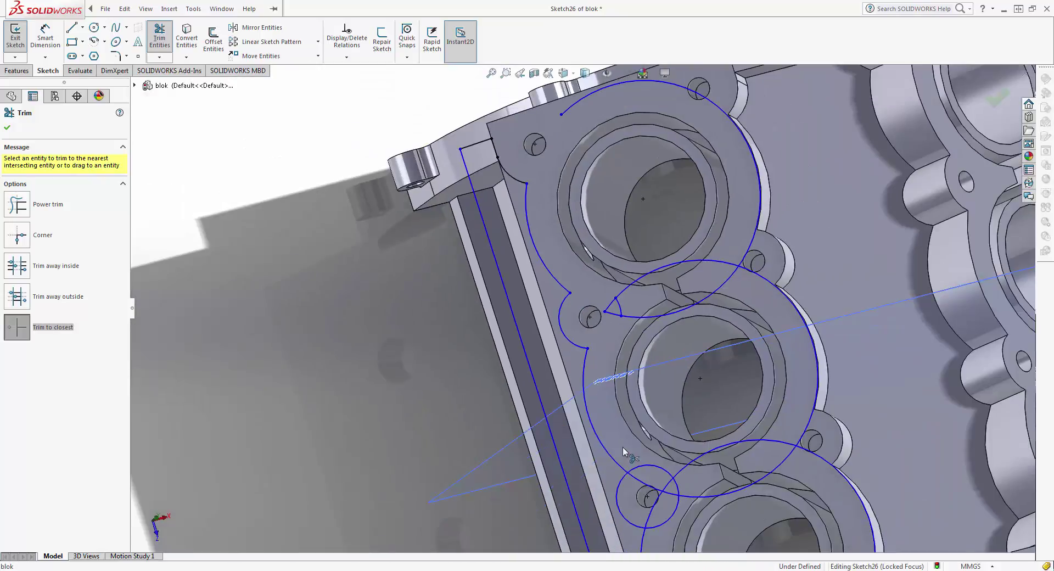
ctrl+middle_drag(623, 451, 577, 344)
Trim the remaining small-circle and lower-bore arcs and leftover segment, then close the sketch.
click(588, 350)
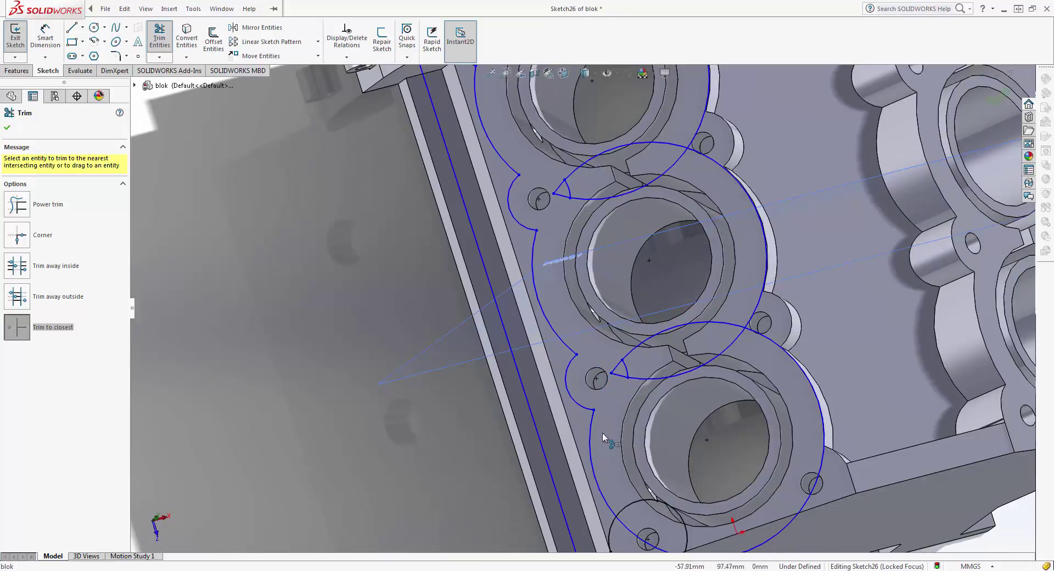
ctrl+middle_drag(602, 436, 532, 292)
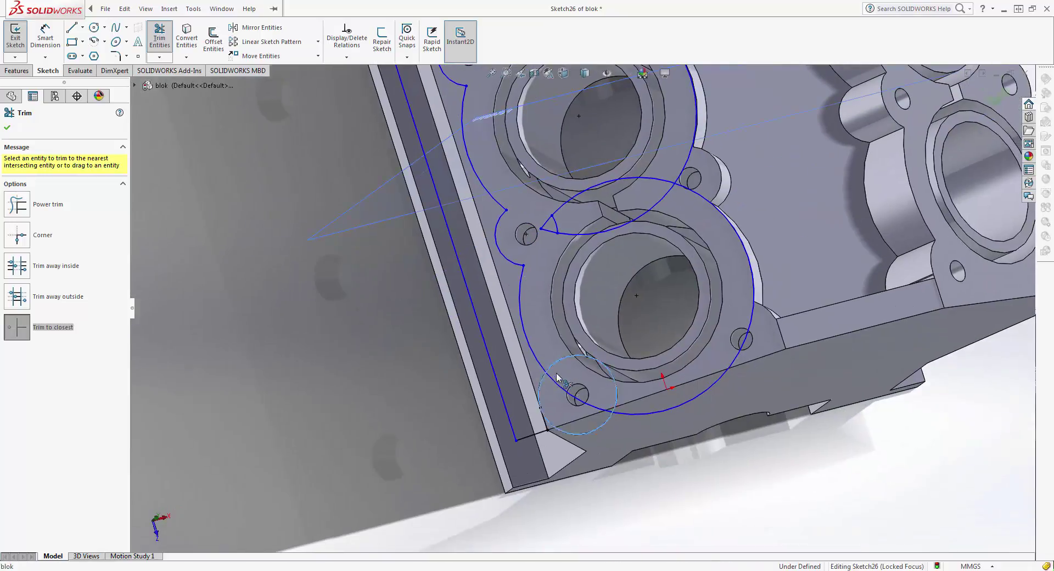
click(557, 379)
click(576, 430)
click(633, 413)
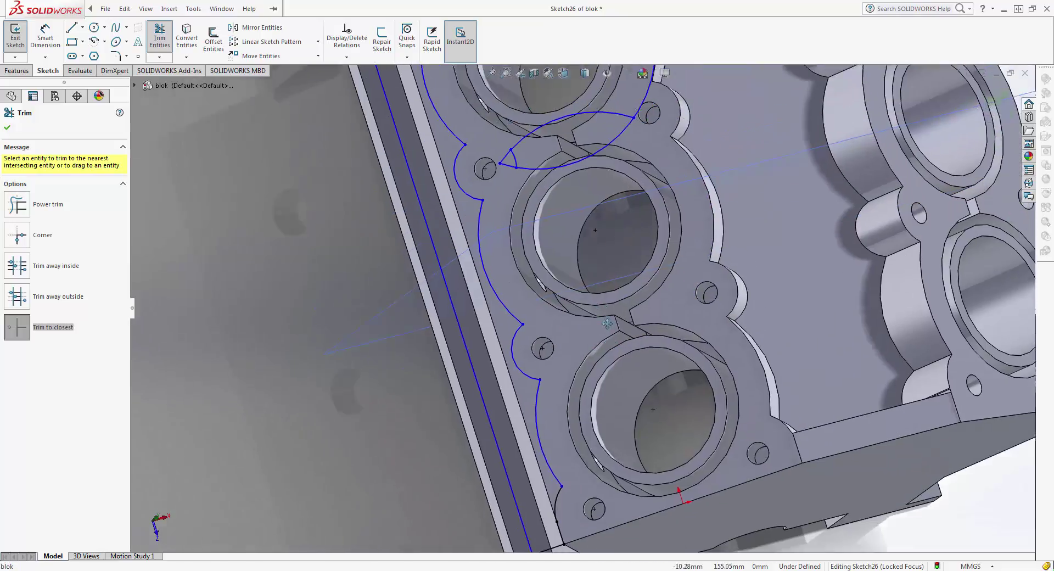
middle_drag(547, 228, 635, 227)
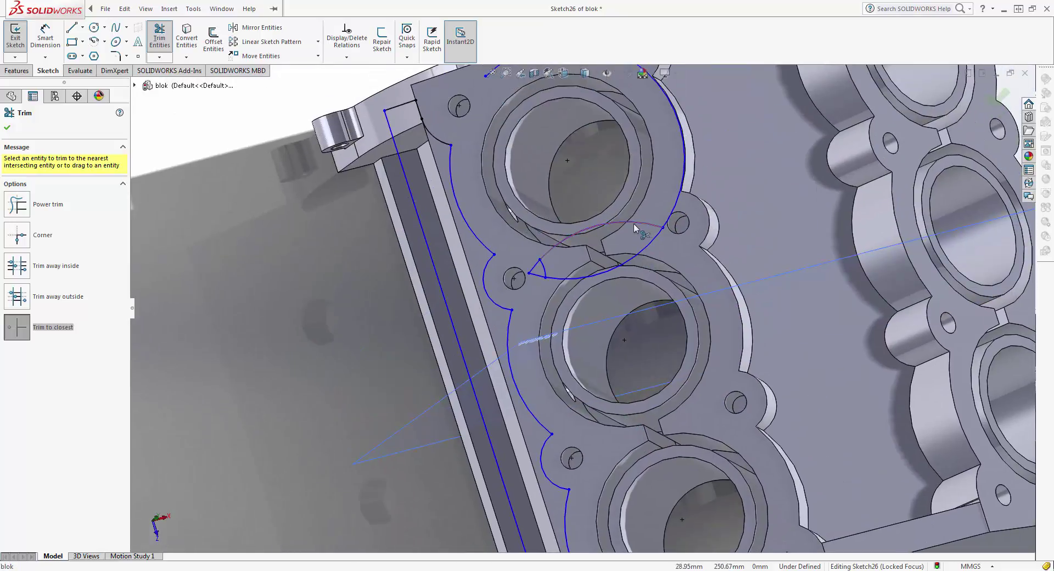
click(537, 268)
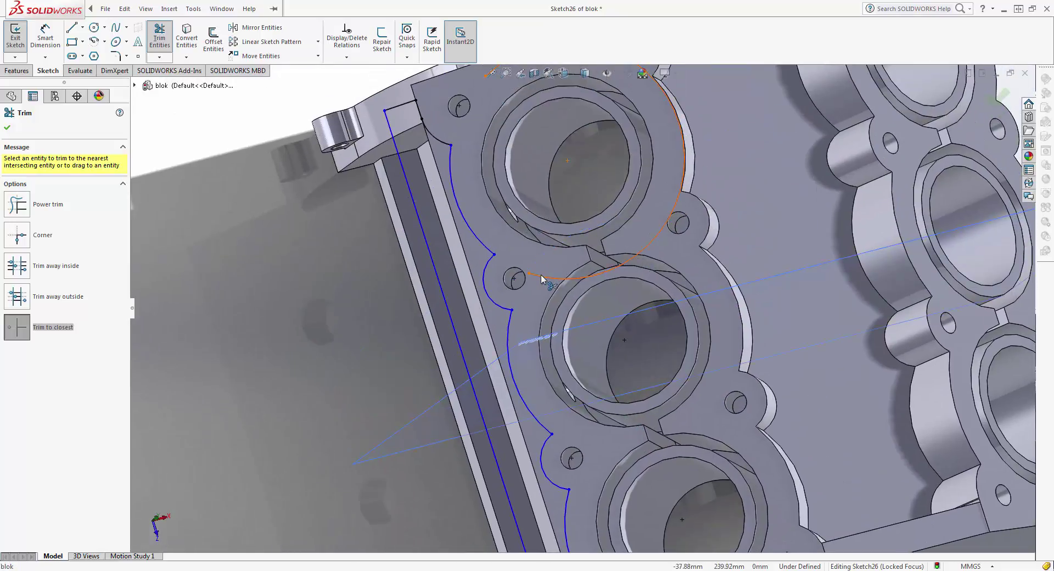
ctrl+middle_drag(561, 162, 577, 265)
click(980, 93)
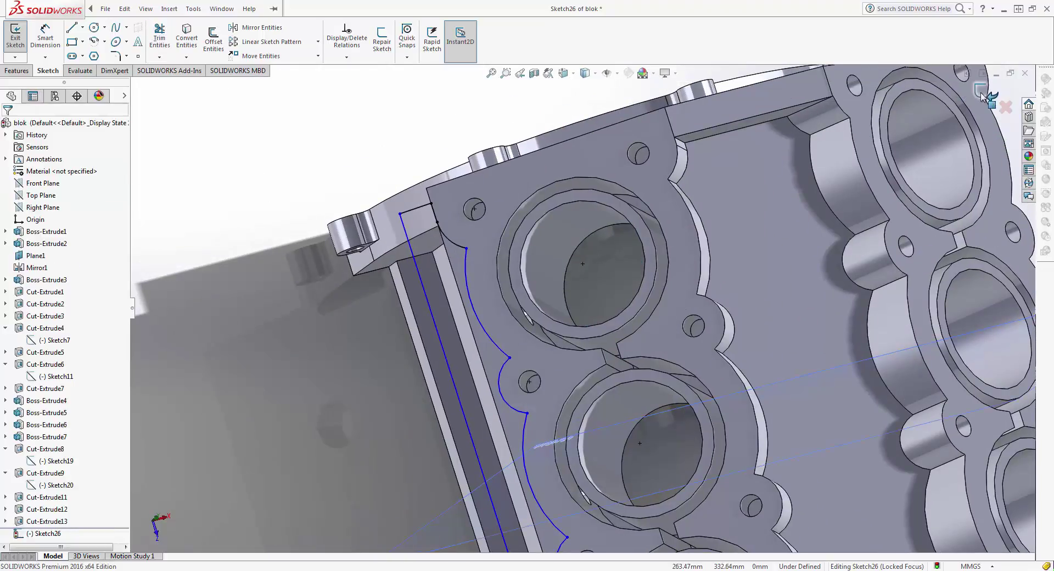
click(982, 94)
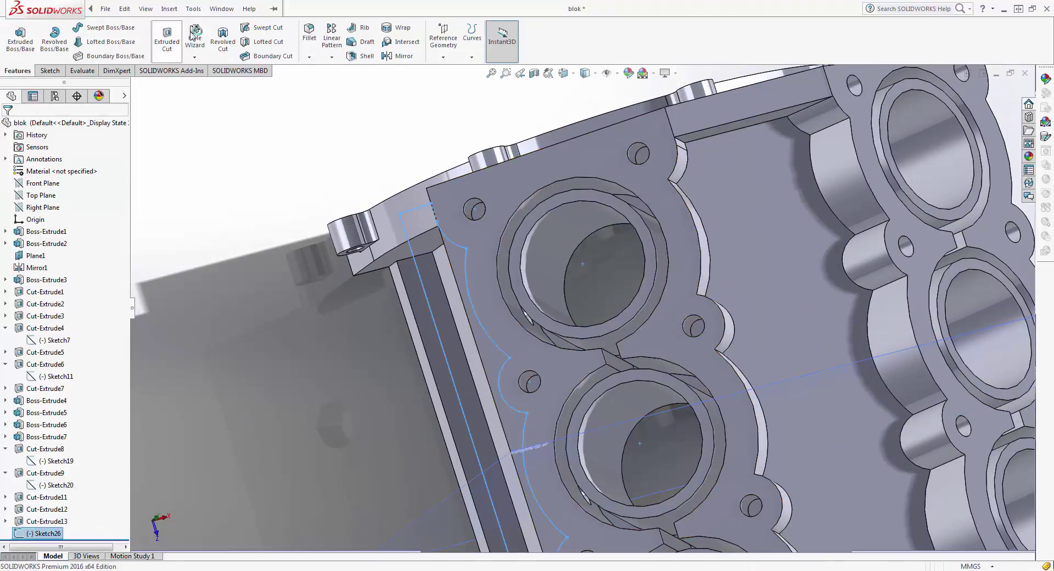
Extrude-cut Sketch26 Blind 120 mm into the block, creating Cut-Extrude14.
key(f)
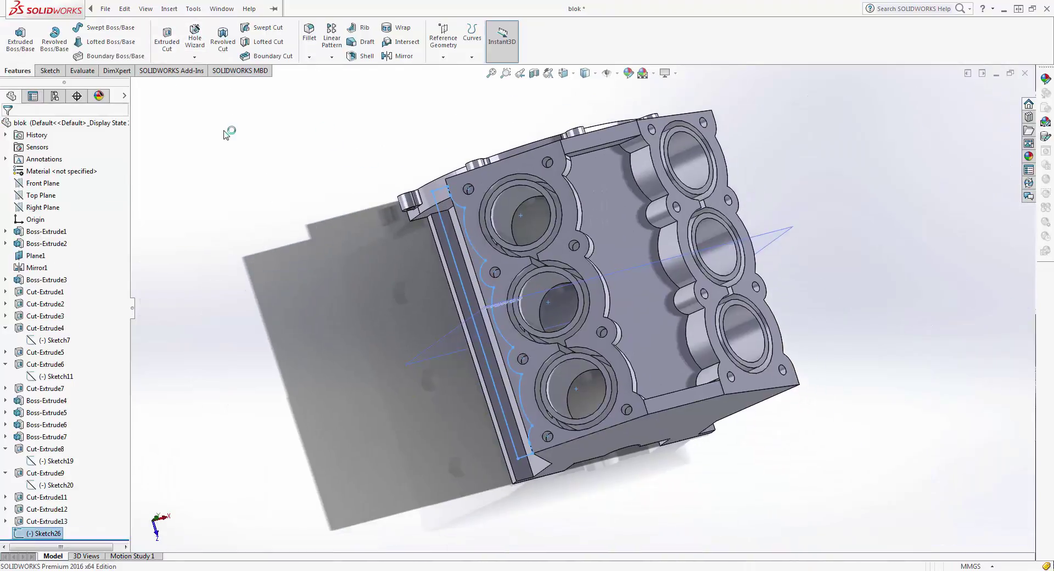
click(167, 41)
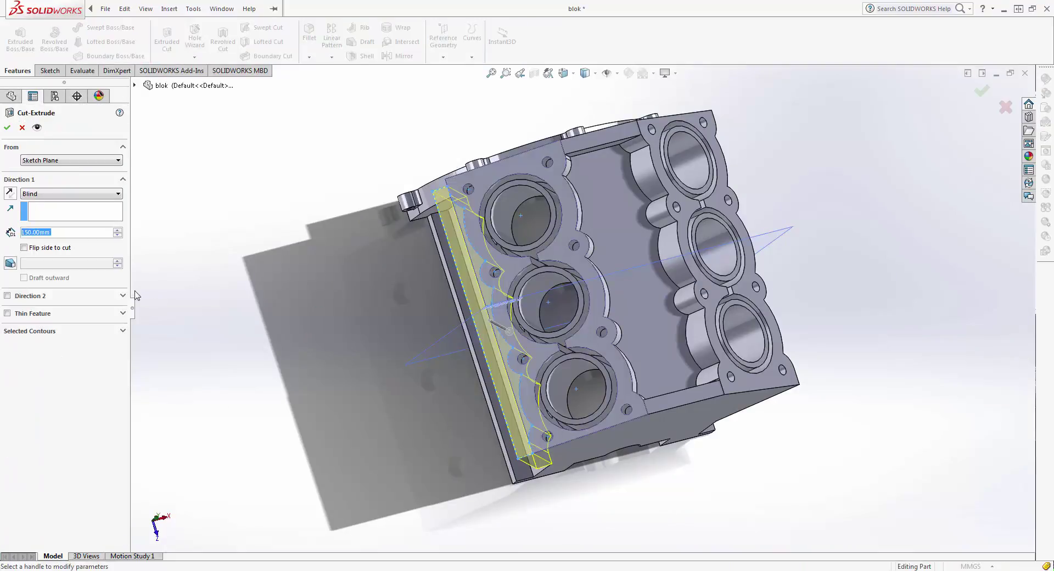
text(120)
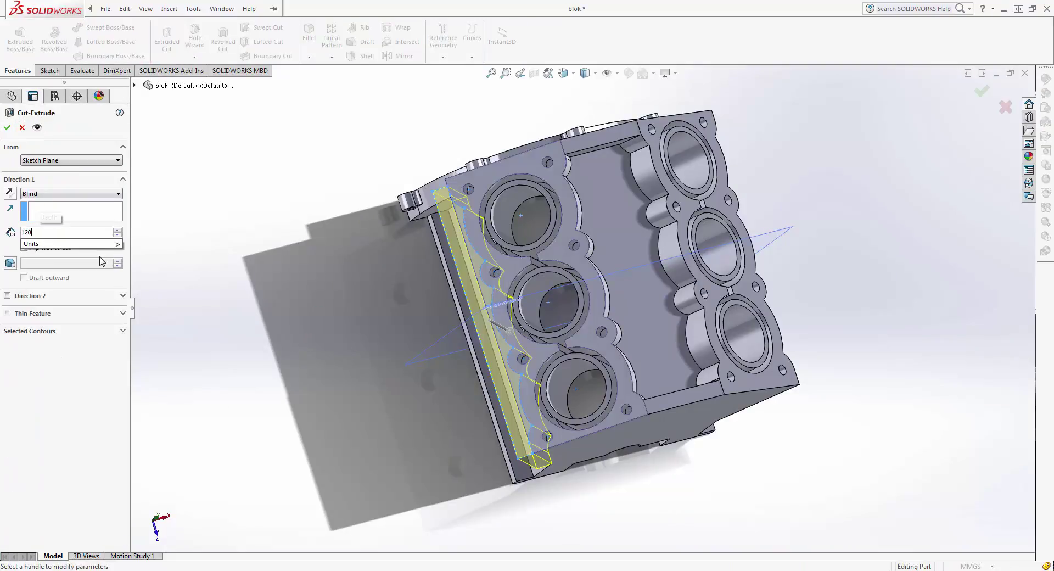
key(Return)
click(7, 127)
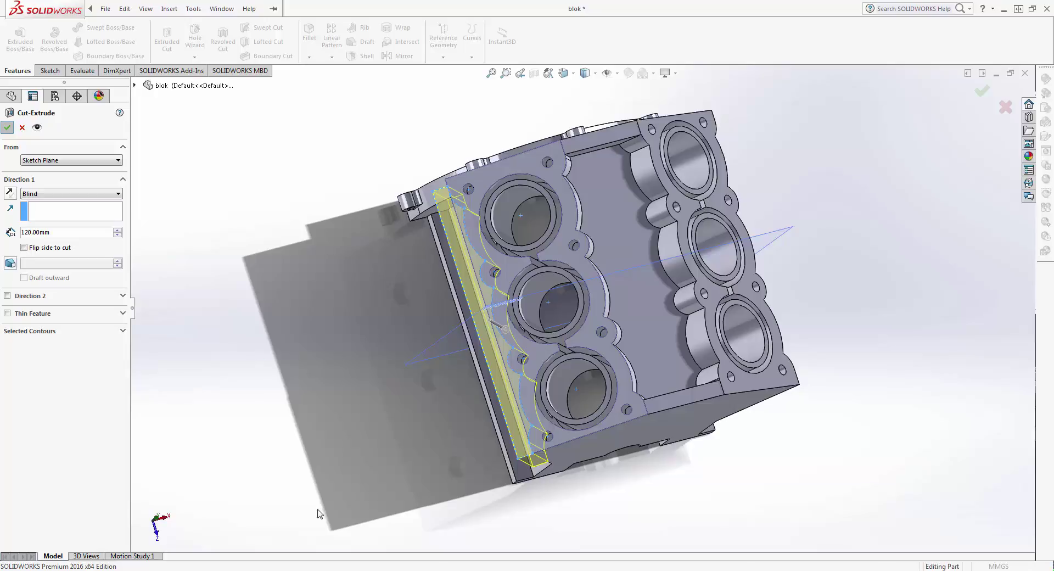
mouse_move(297, 473)
middle_down()
mouse_move(330, 365)
mouse_move(597, 242)
mouse_move(561, 341)
middle_up()
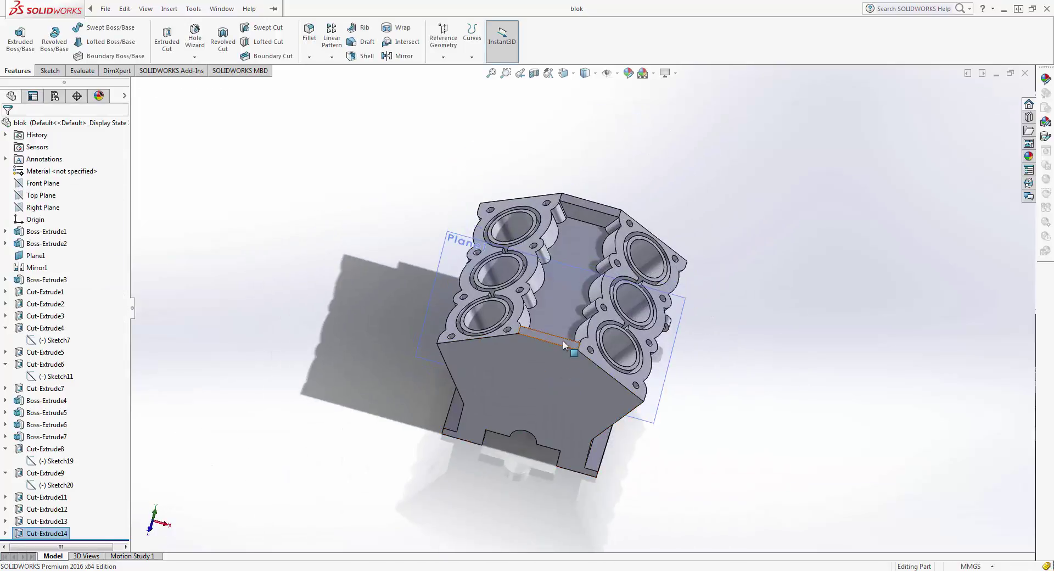
Look Normal To the side face below the cylinders, showing its three round holes.
scroll(562, 341, down, 3)
scroll(556, 337, down, 3)
scroll(535, 330, up, 5)
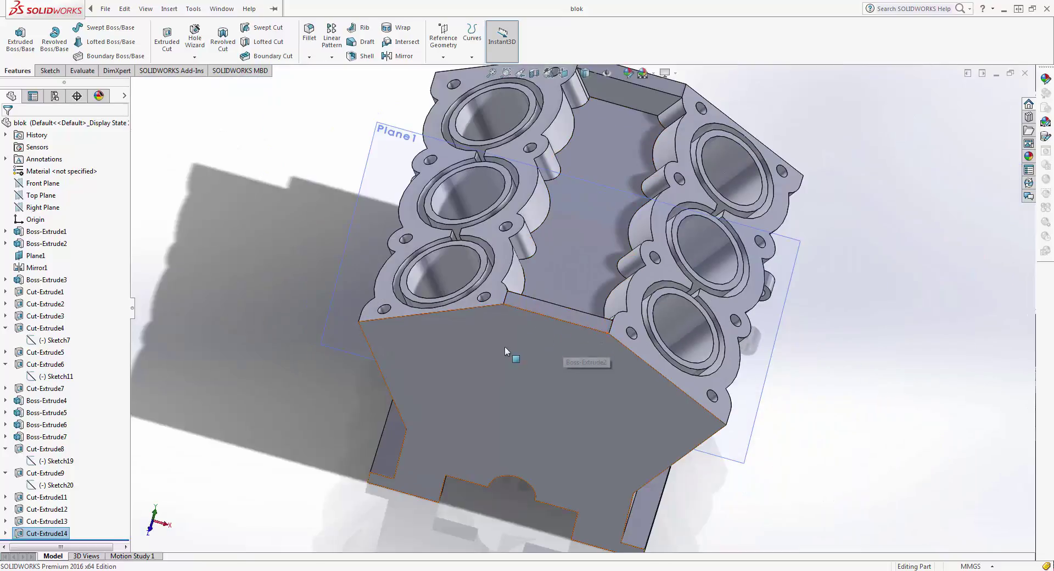
mouse_move(505, 351)
middle_down()
mouse_move(575, 260)
mouse_move(365, 365)
middle_up()
scroll(549, 373, down, 2)
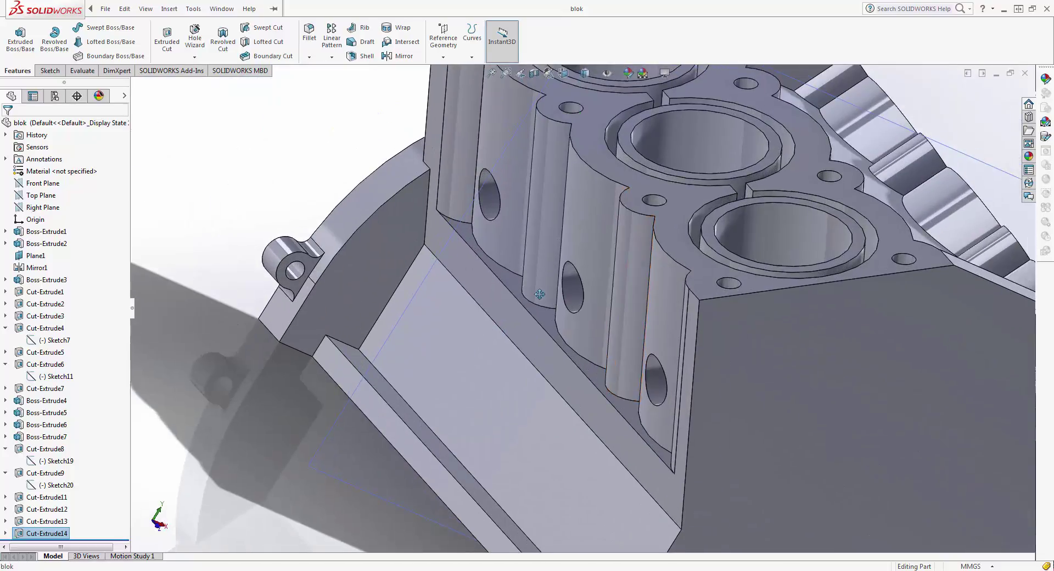
click(561, 367)
click(640, 331)
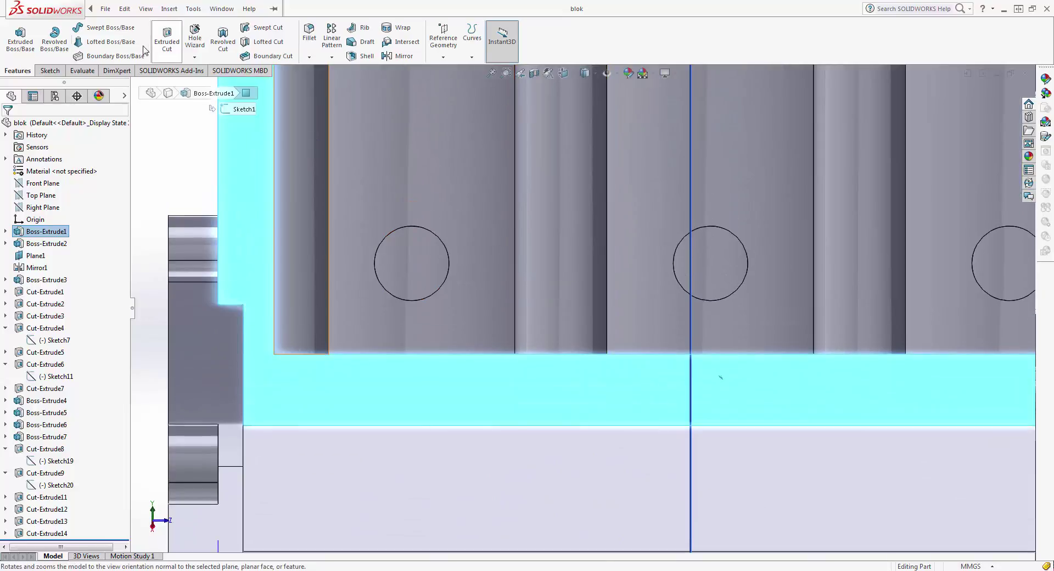
key(Escape)
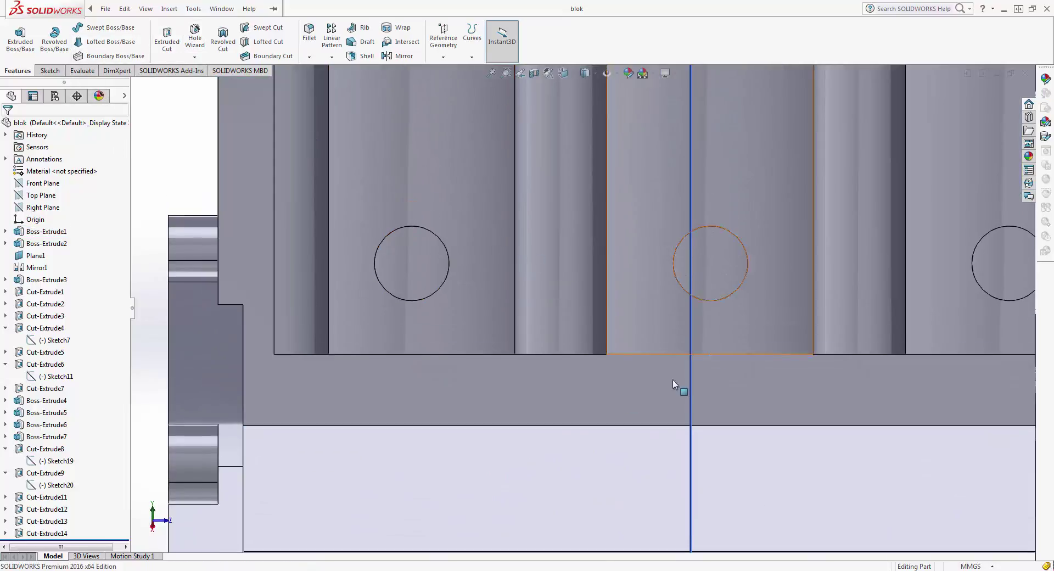
Start a sketch on the lower side face and draw radius 15 circles on the three holes.
click(503, 376)
click(533, 344)
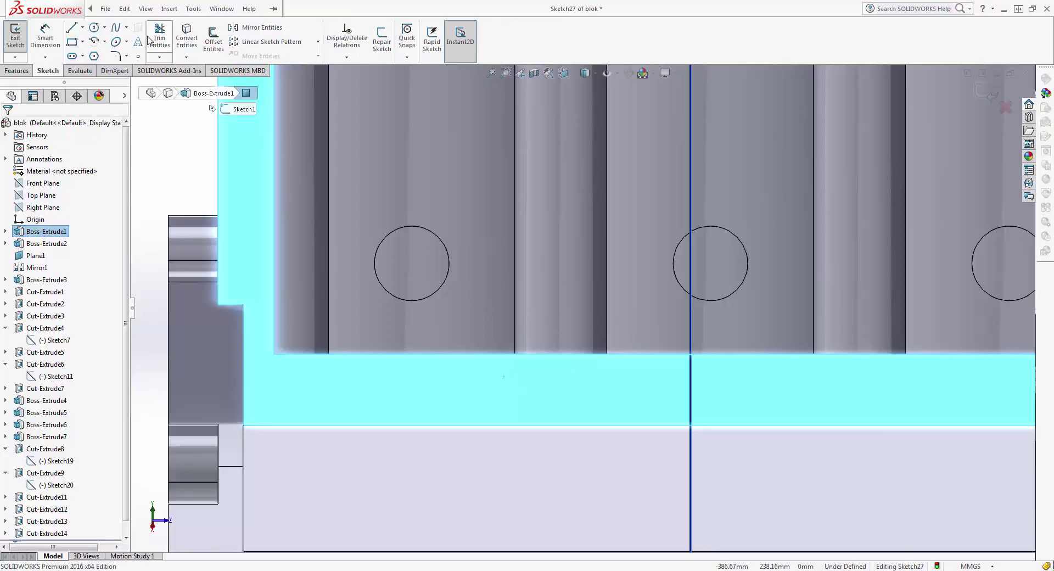
click(95, 27)
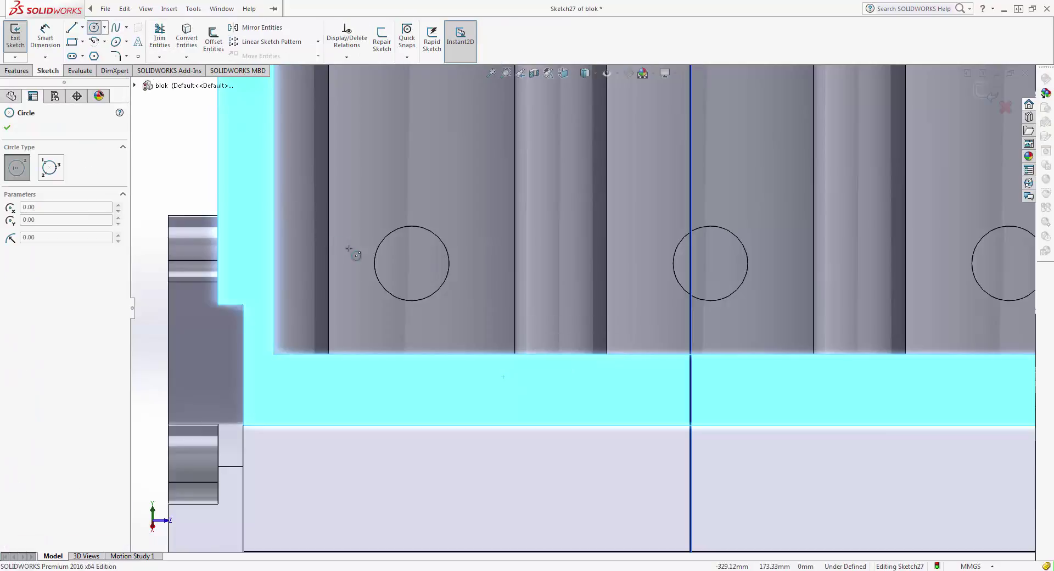
click(412, 264)
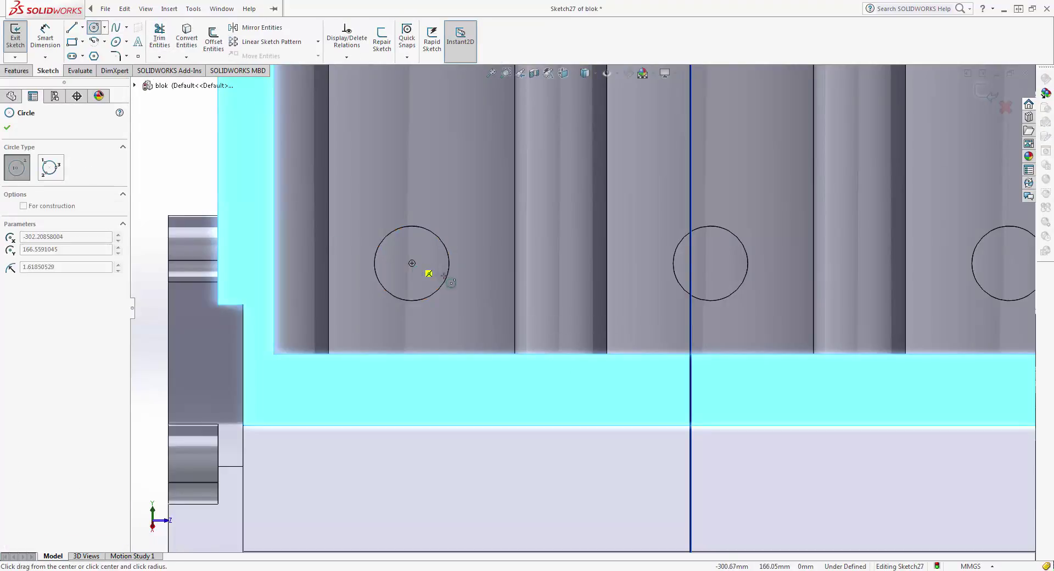
click(468, 286)
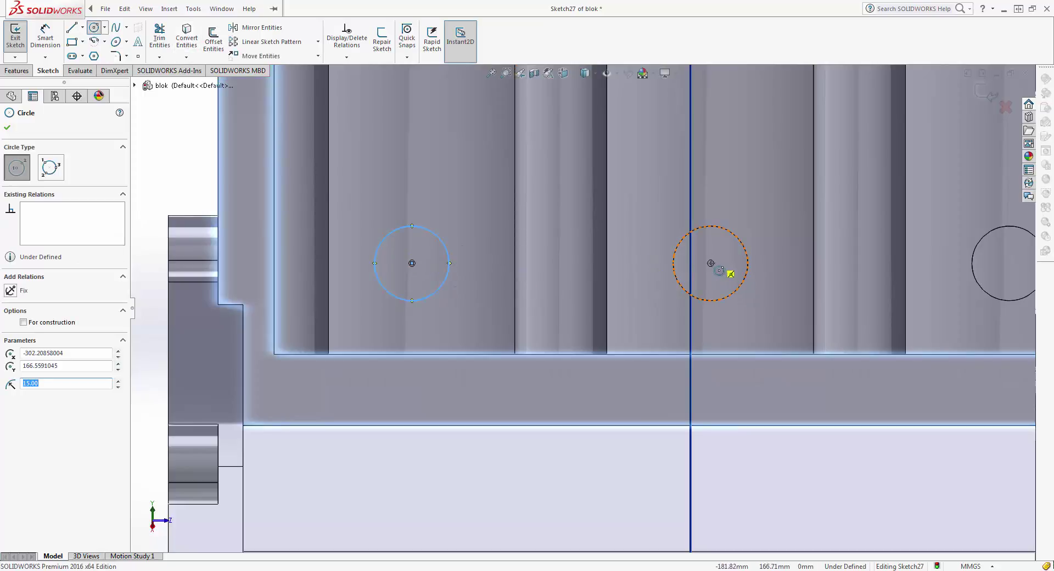
click(710, 263)
click(743, 277)
ctrl+middle_drag(830, 263, 604, 305)
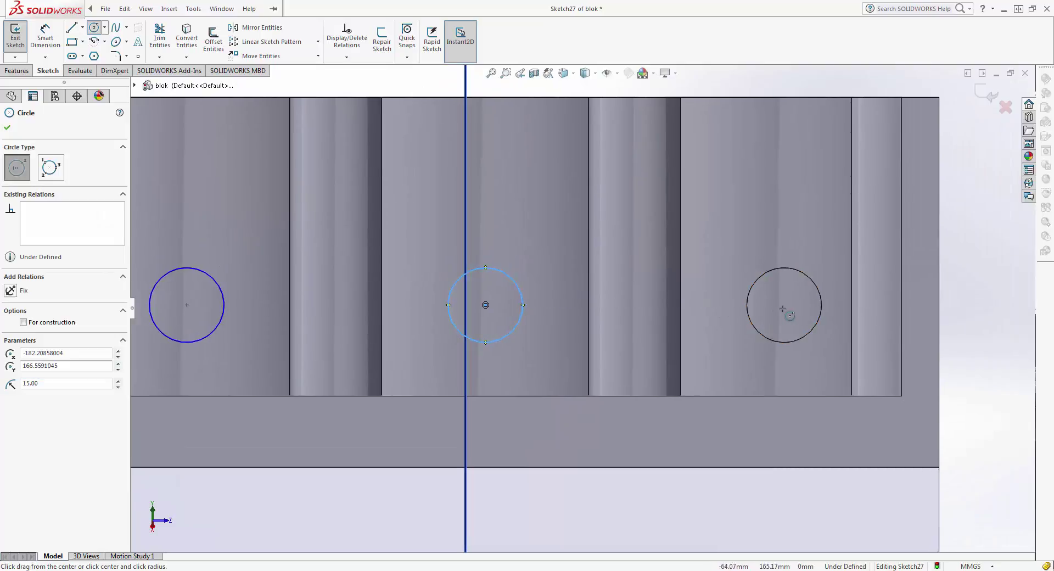
click(784, 304)
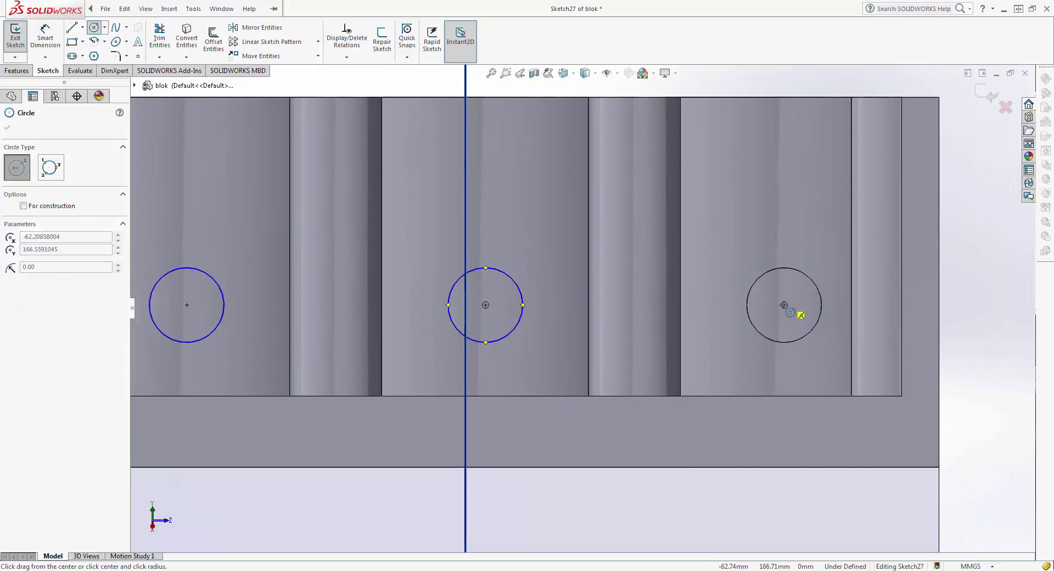
click(748, 317)
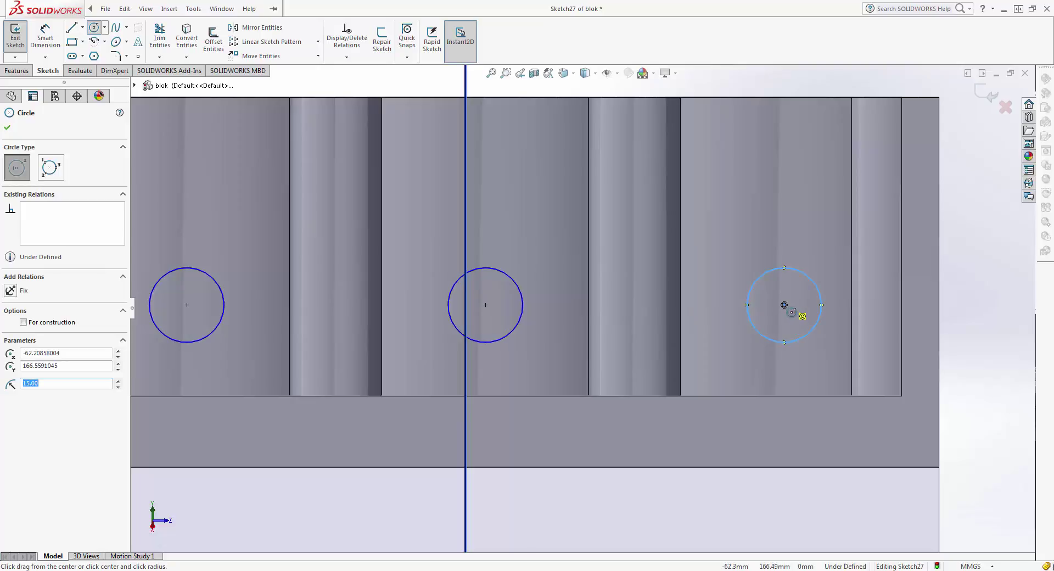
Add concentric radius 20 circles around the right, middle and left holes, then exit the sketch.
click(784, 305)
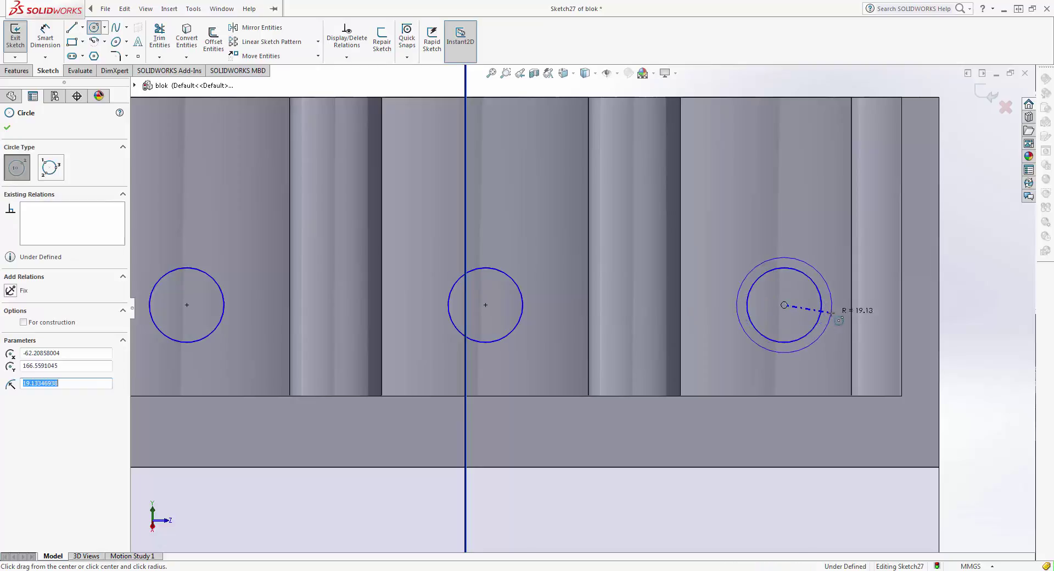
click(831, 313)
text(20)
key(Return)
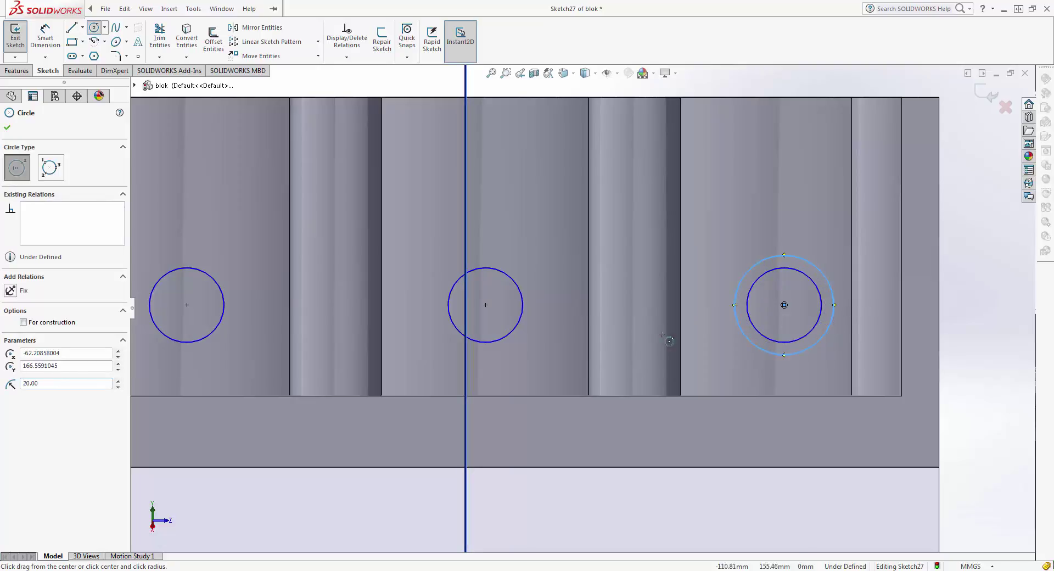
click(485, 305)
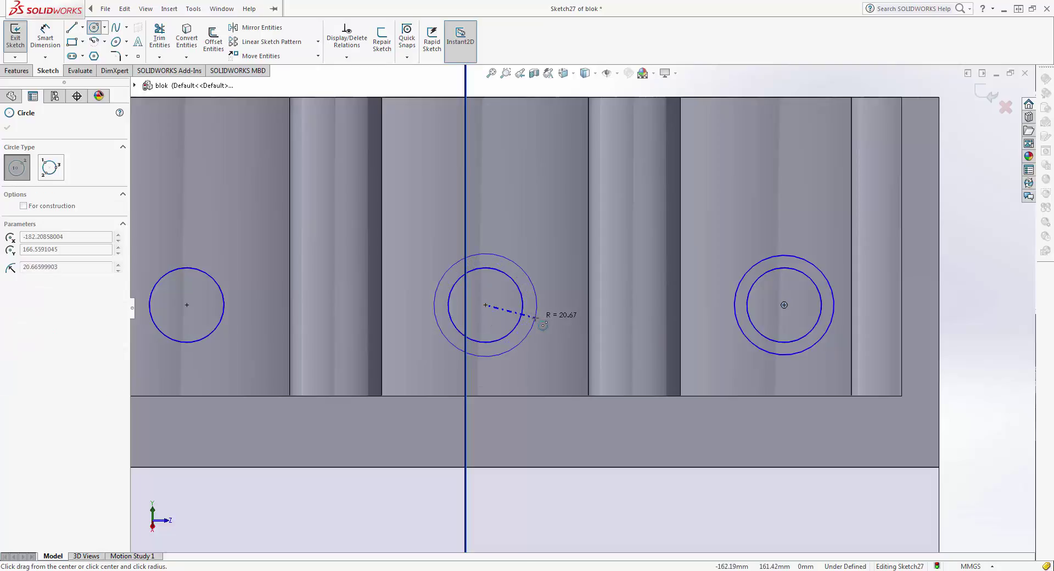
click(535, 319)
text(0)
key(Return)
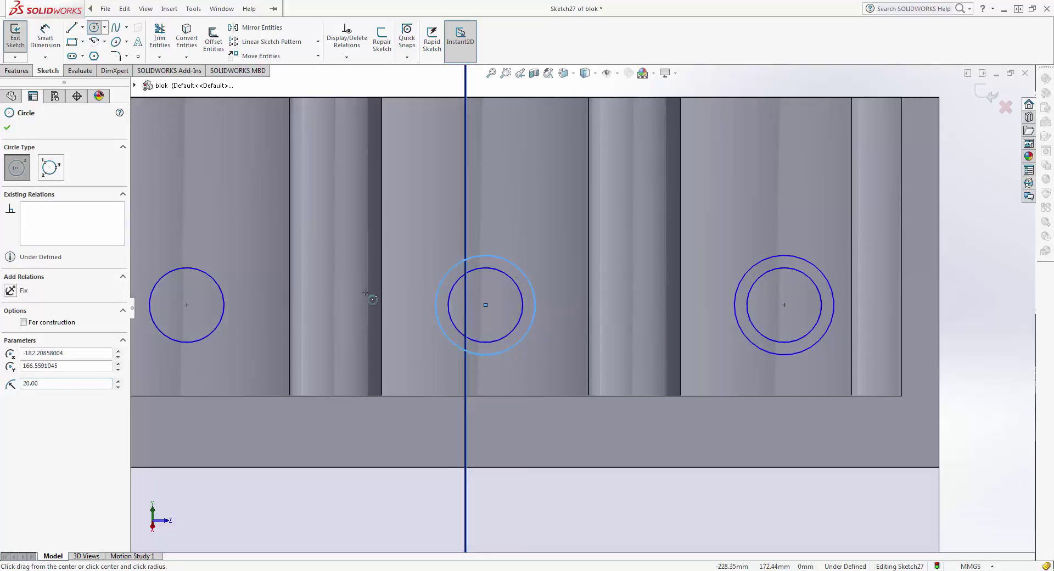
ctrl+middle_drag(372, 299, 460, 320)
click(274, 325)
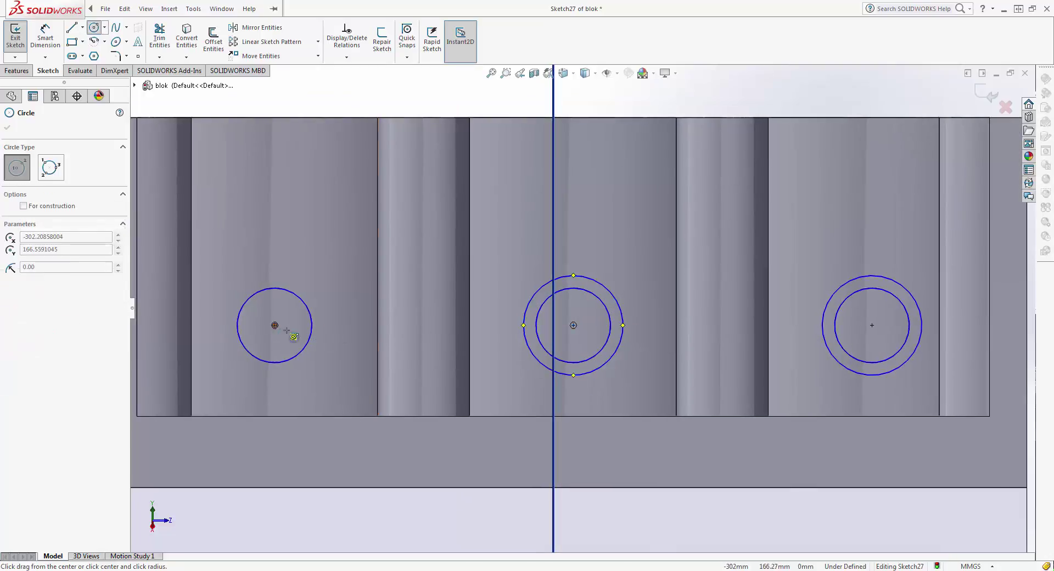
click(319, 337)
text(20)
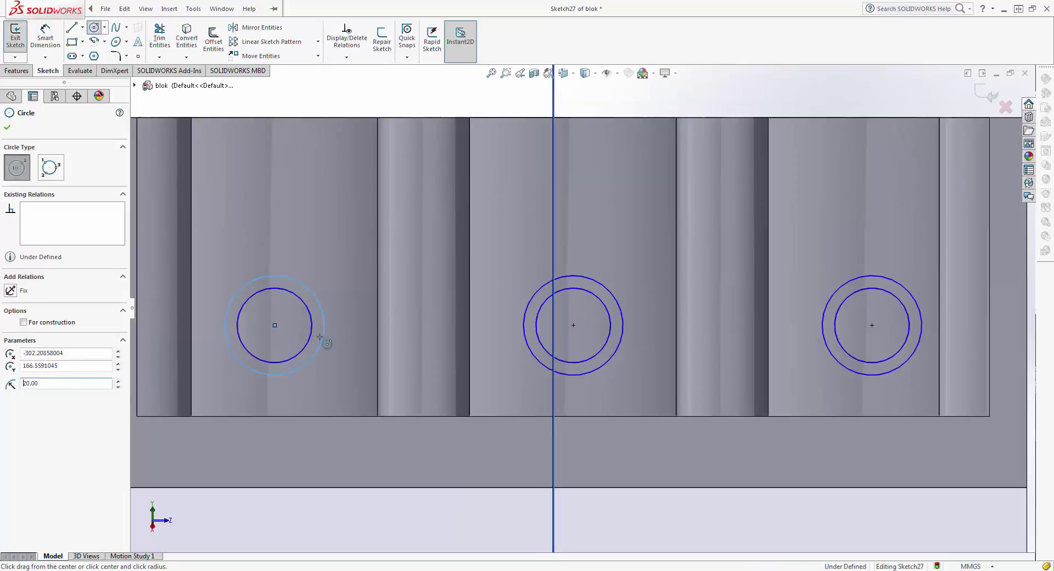
key(Return)
key(Escape)
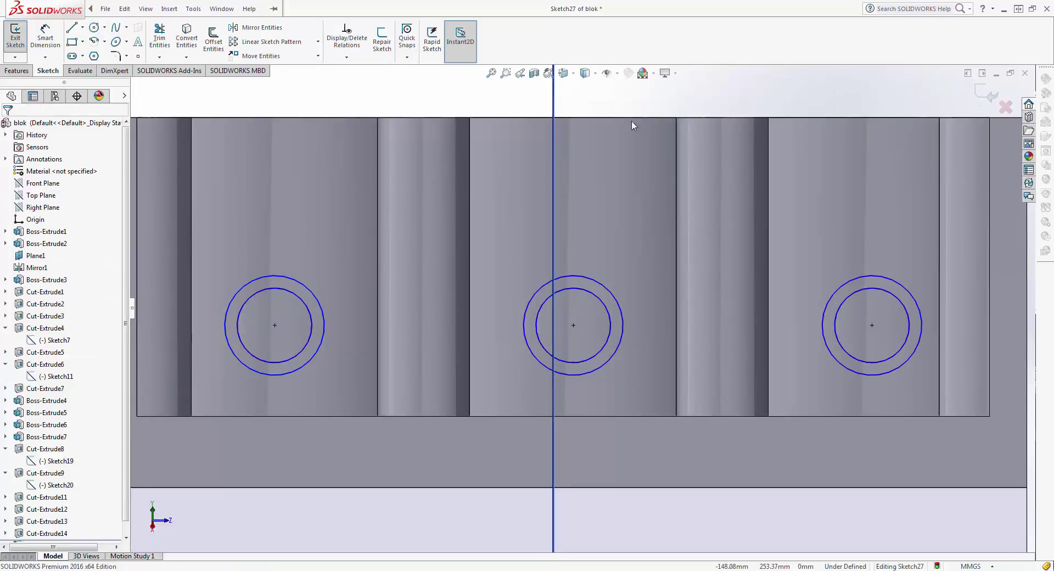
scroll(580, 308, up, 3)
drag(460, 422, 941, 538)
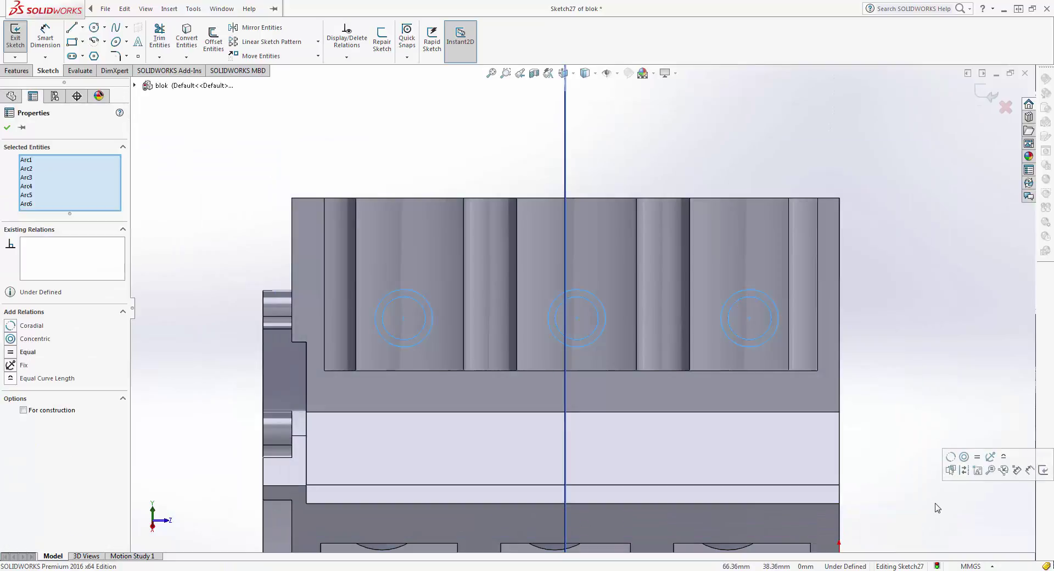
click(986, 95)
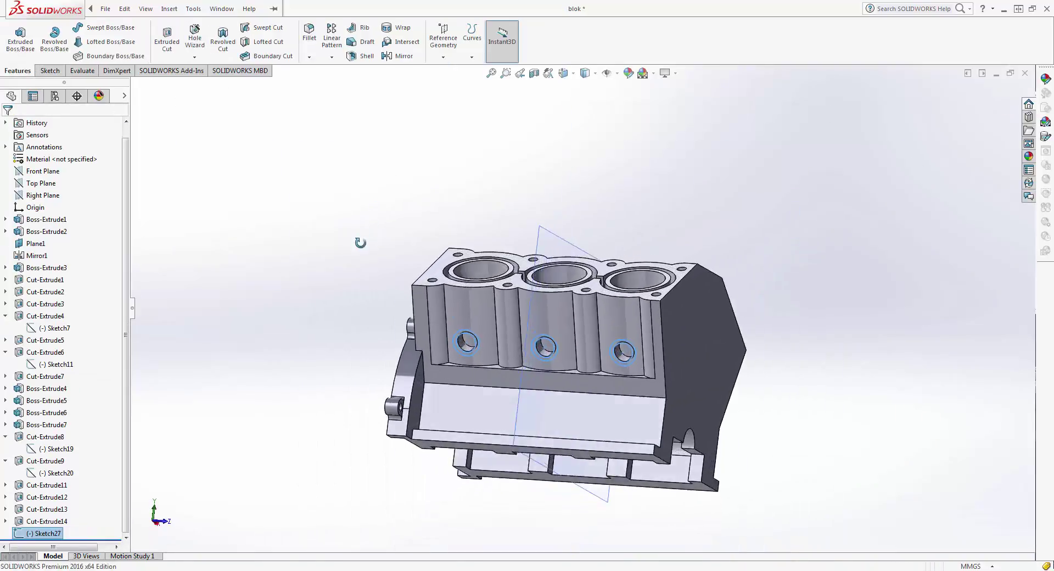
Extrude the circles reversed, trying Up To Surface ending at the left cylinder wall.
click(25, 35)
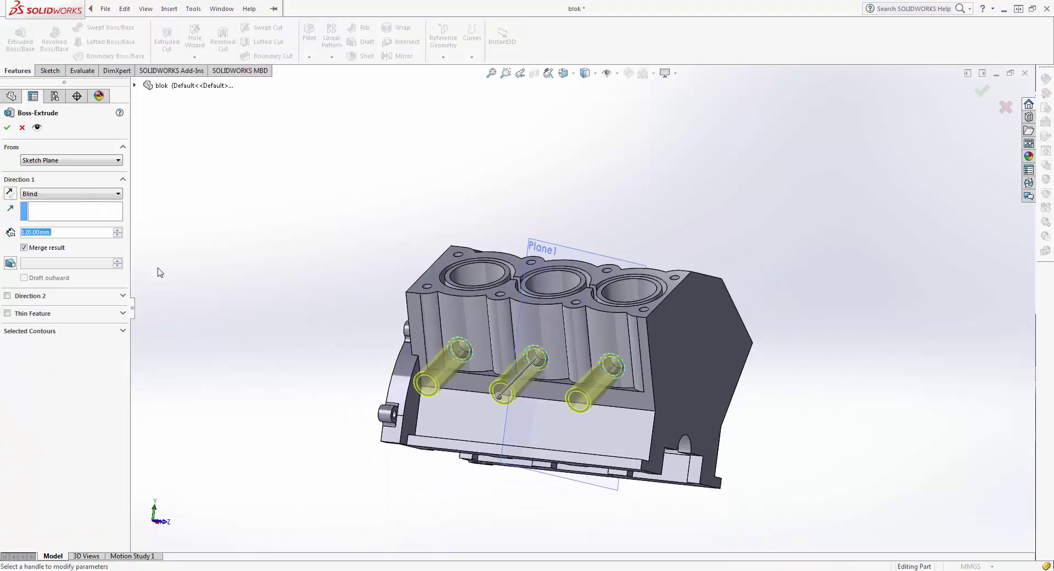
click(10, 192)
middle_drag(369, 216, 364, 324)
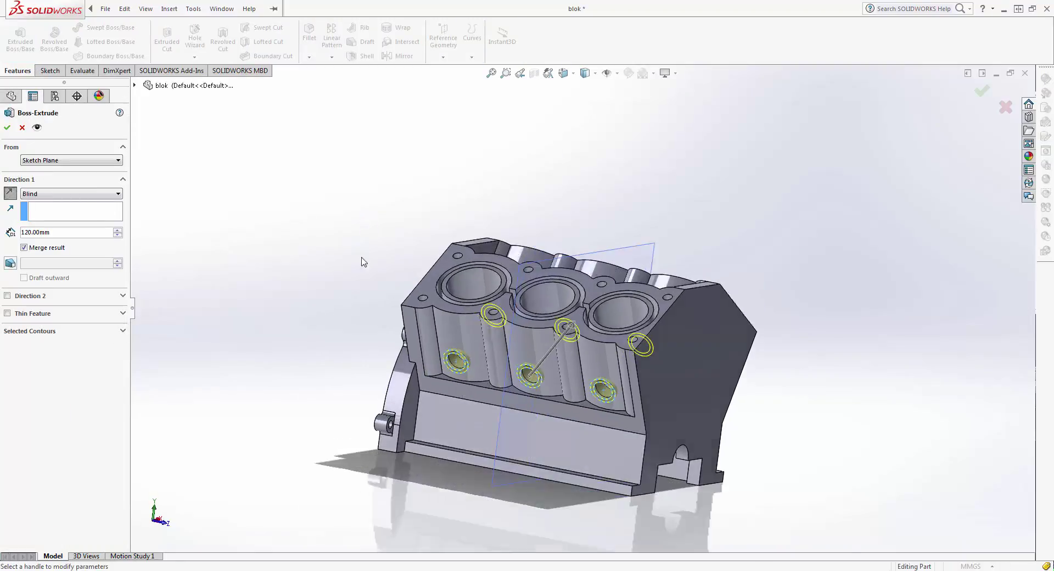
scroll(384, 313, down, 5)
scroll(393, 310, down, 4)
ctrl+middle_drag(308, 279, 176, 236)
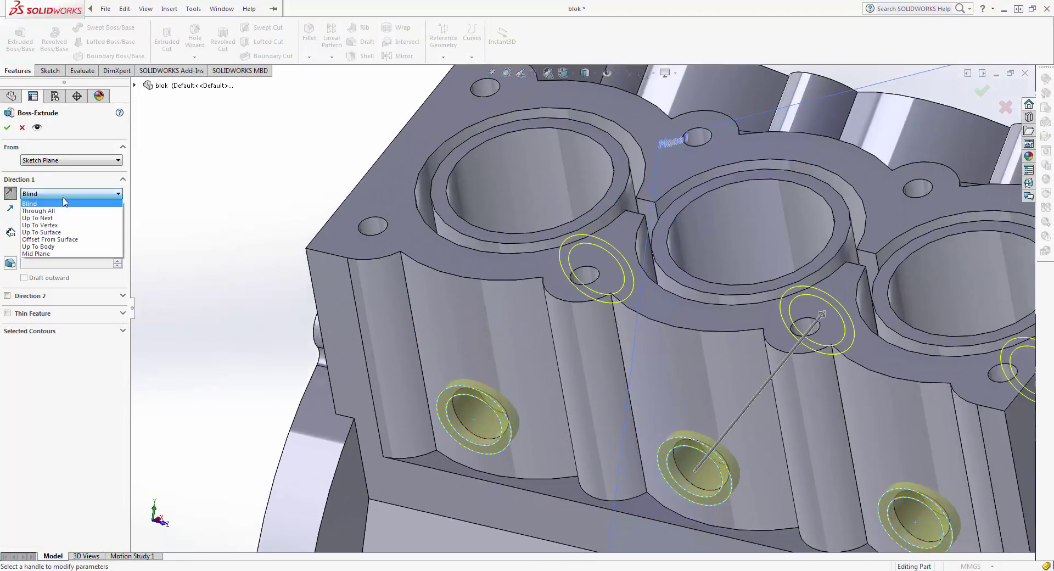
click(61, 193)
click(44, 232)
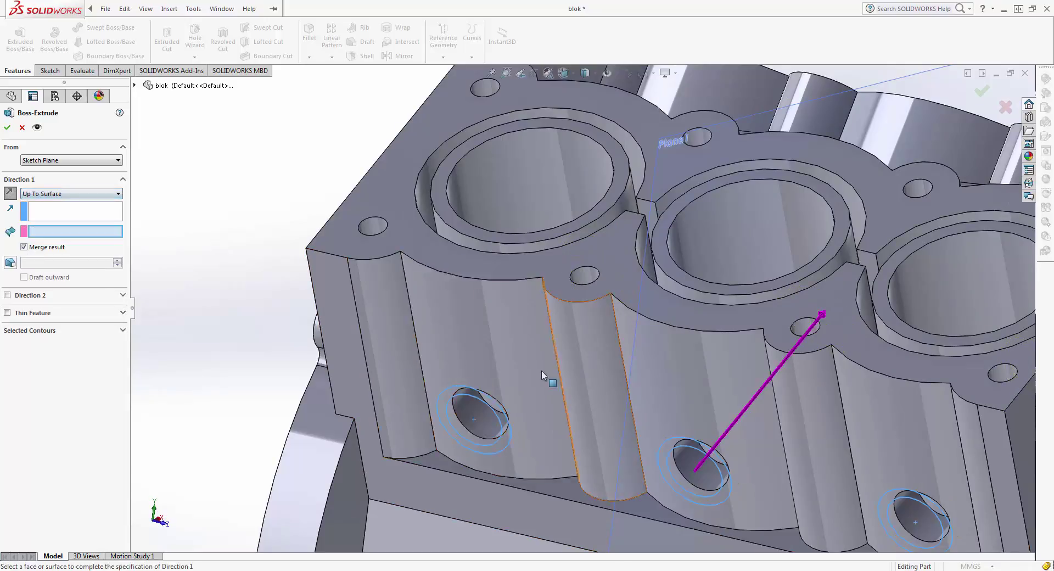
click(472, 365)
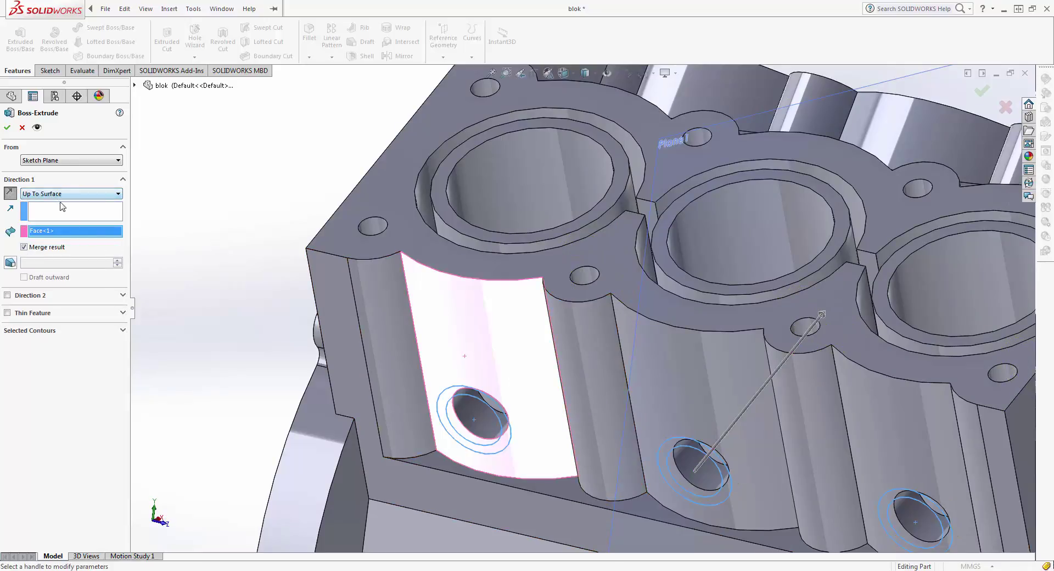
click(695, 394)
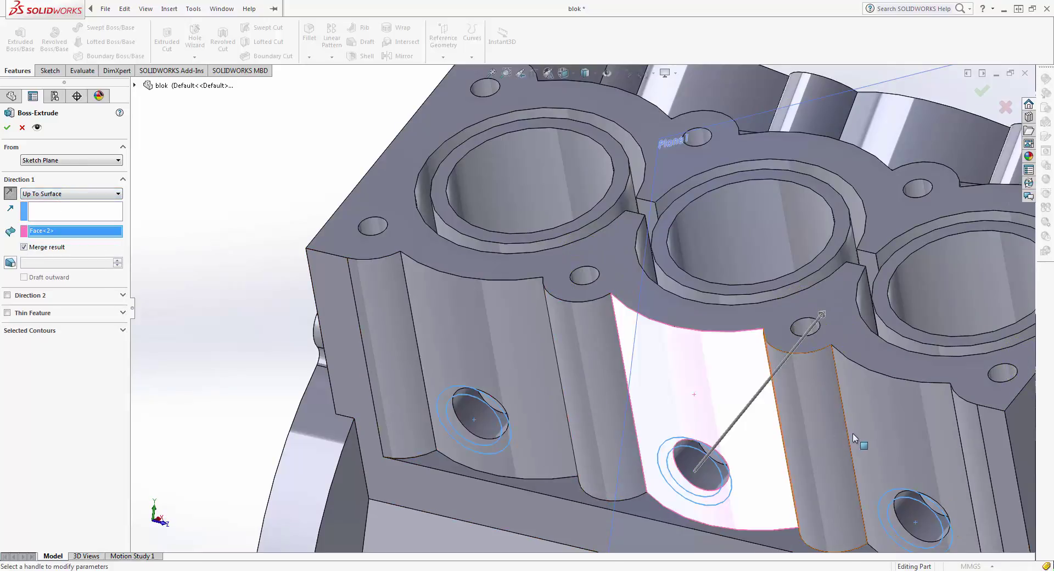
click(462, 342)
click(7, 128)
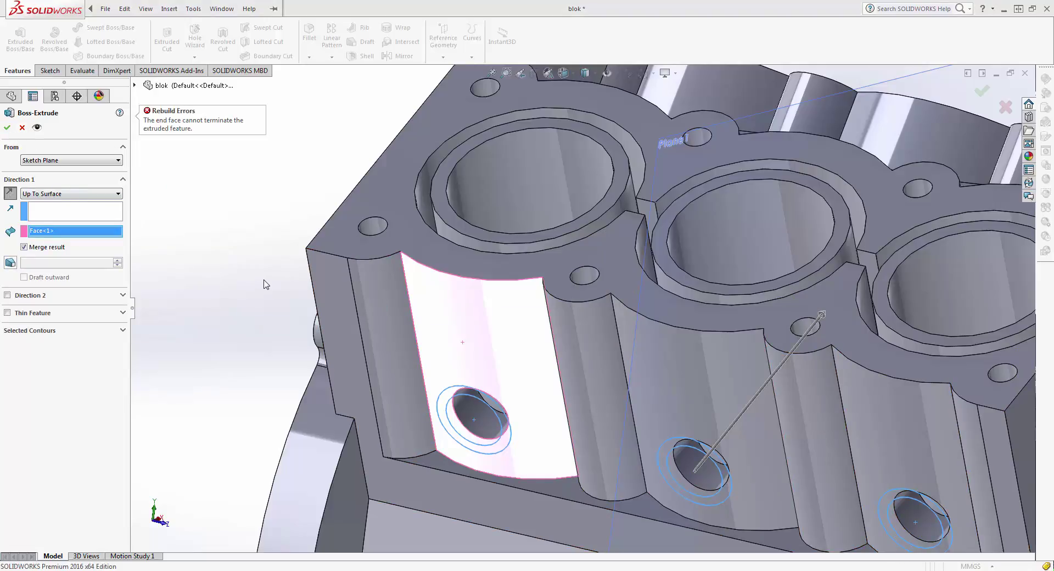
Change the end condition to Blind 20 mm and confirm Boss-Extrude10.
click(55, 194)
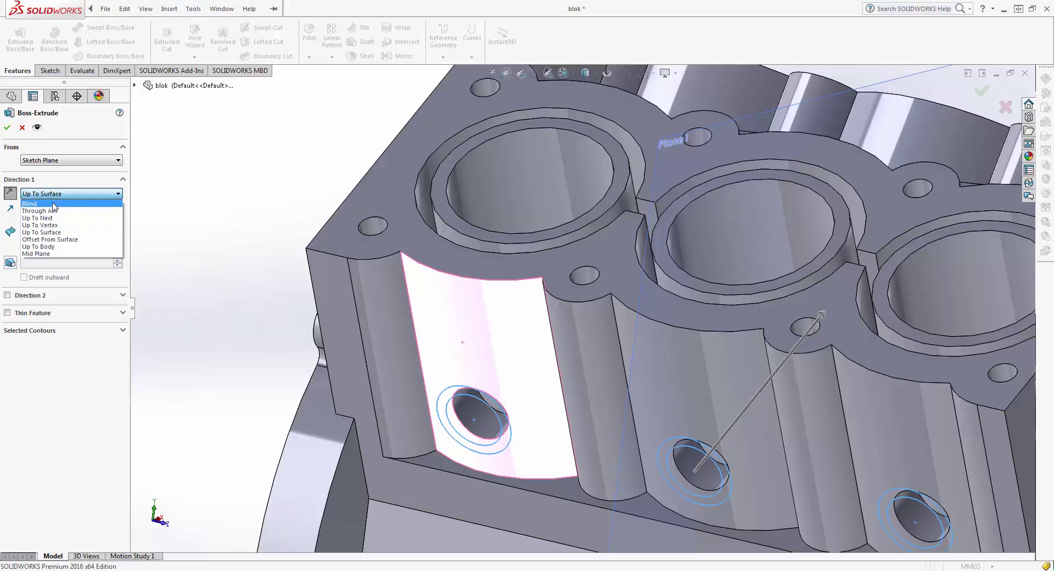
click(44, 204)
scroll(300, 265, up, 3)
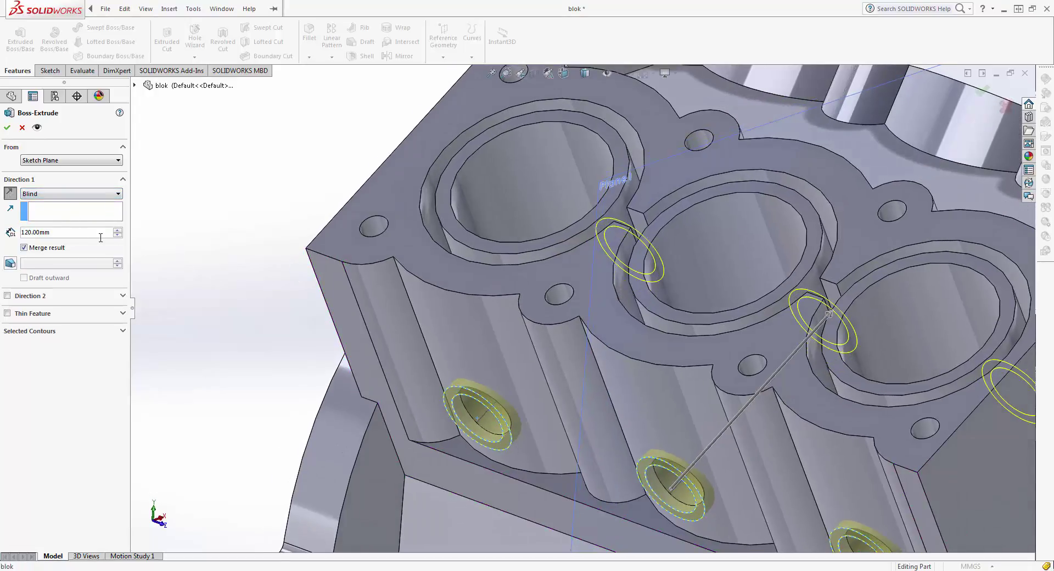
text(20)
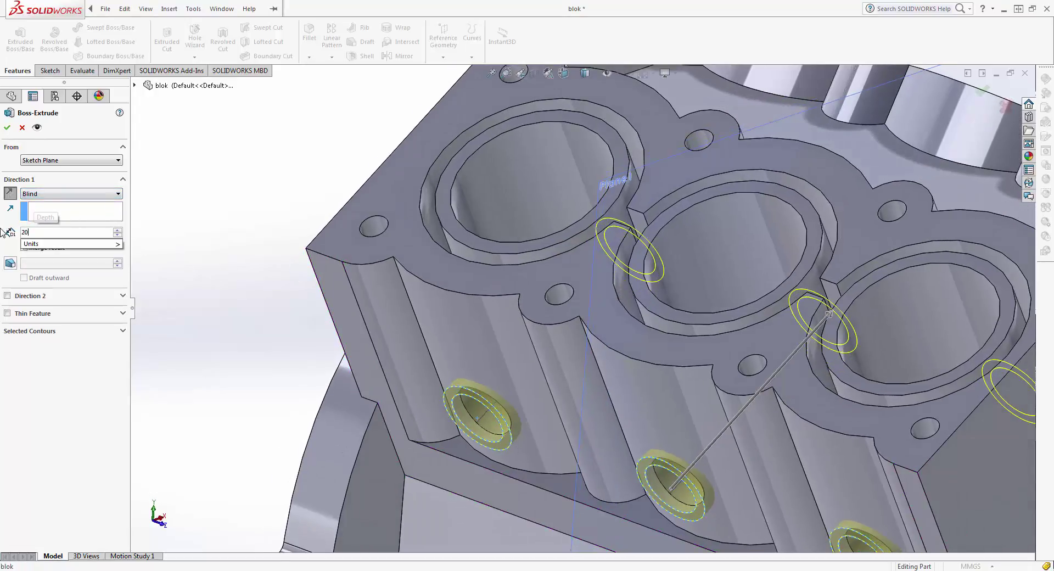
key(Return)
middle_drag(200, 220, 214, 319)
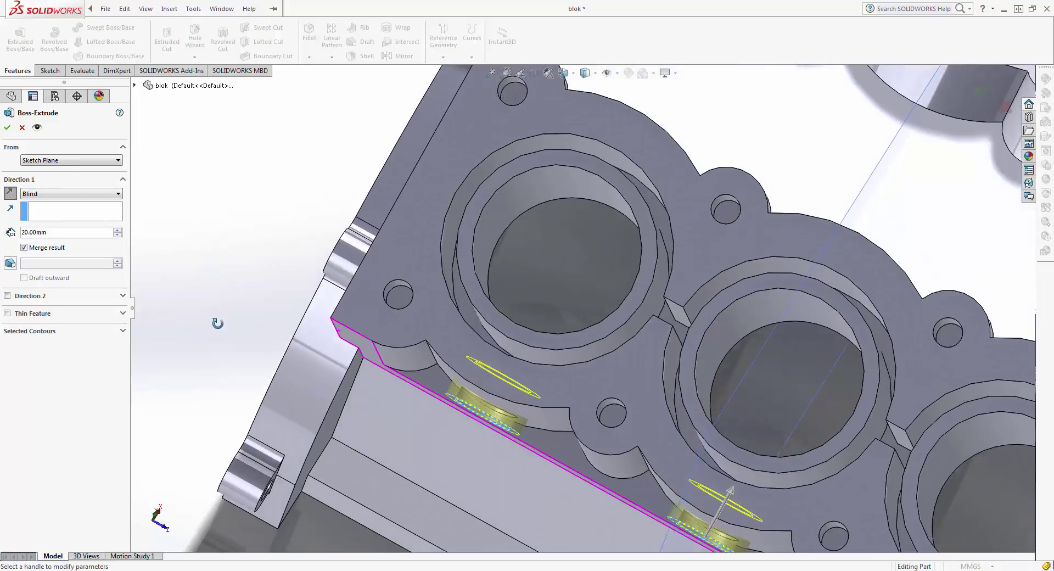
click(8, 128)
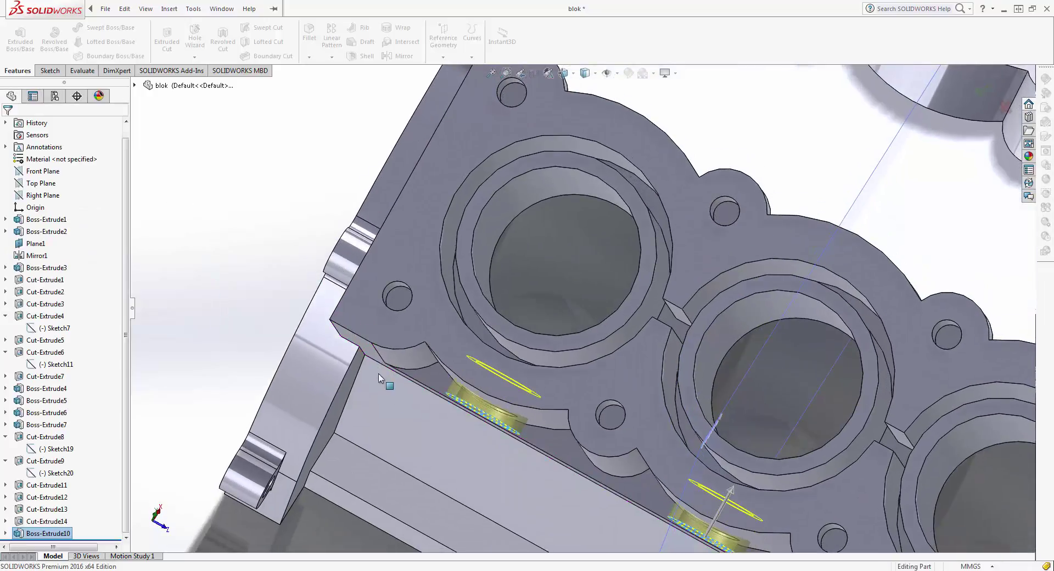
scroll(377, 373, up, 5)
middle_drag(417, 406, 441, 273)
Select the block's side face, view it Normal To, and start a sketch on it.
click(397, 268)
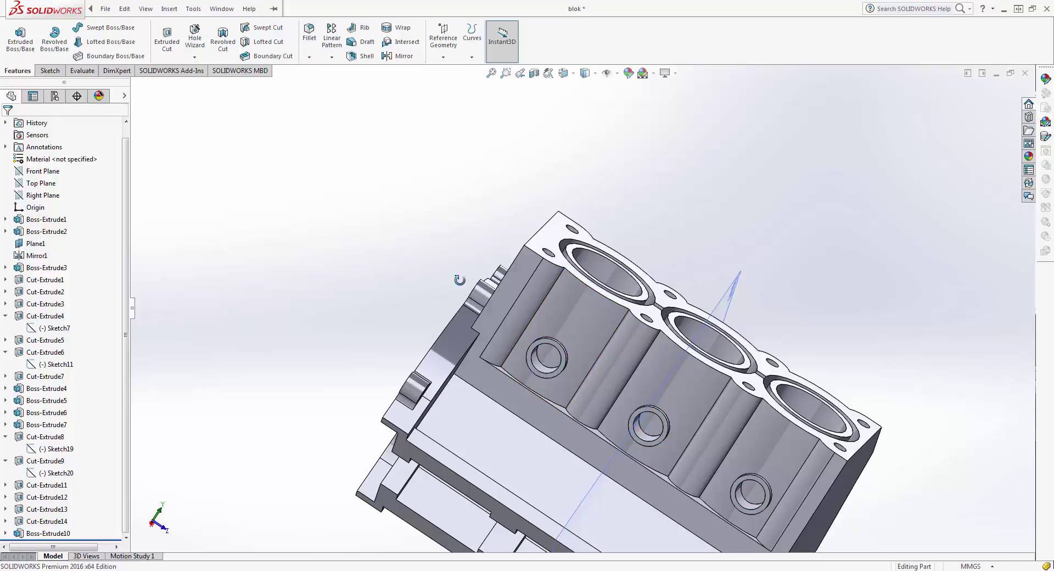
mouse_move(461, 278)
middle_down()
mouse_move(560, 323)
mouse_move(527, 242)
mouse_move(662, 411)
mouse_move(588, 500)
middle_up()
click(552, 505)
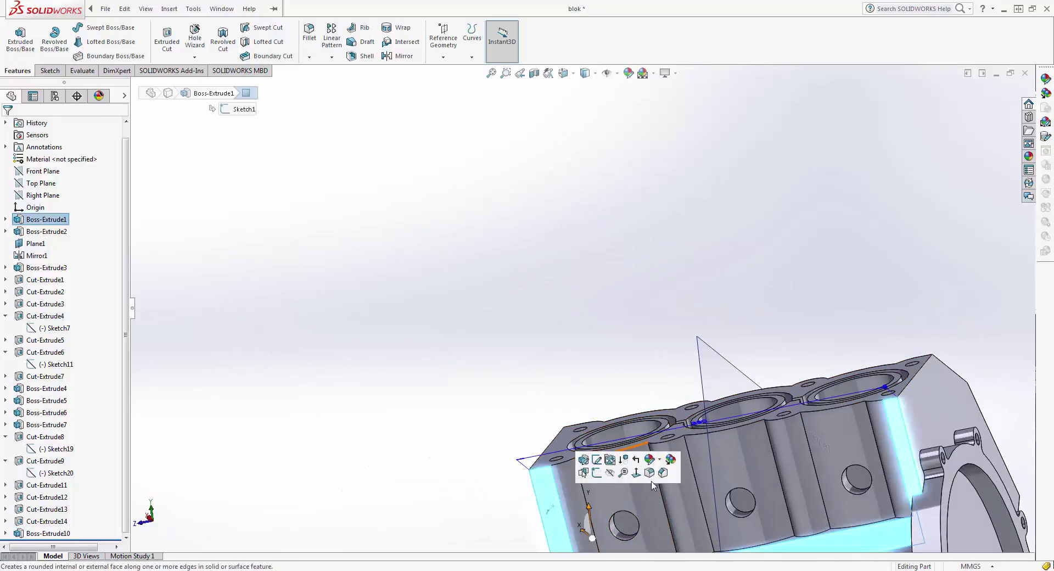
click(614, 473)
right_click(530, 296)
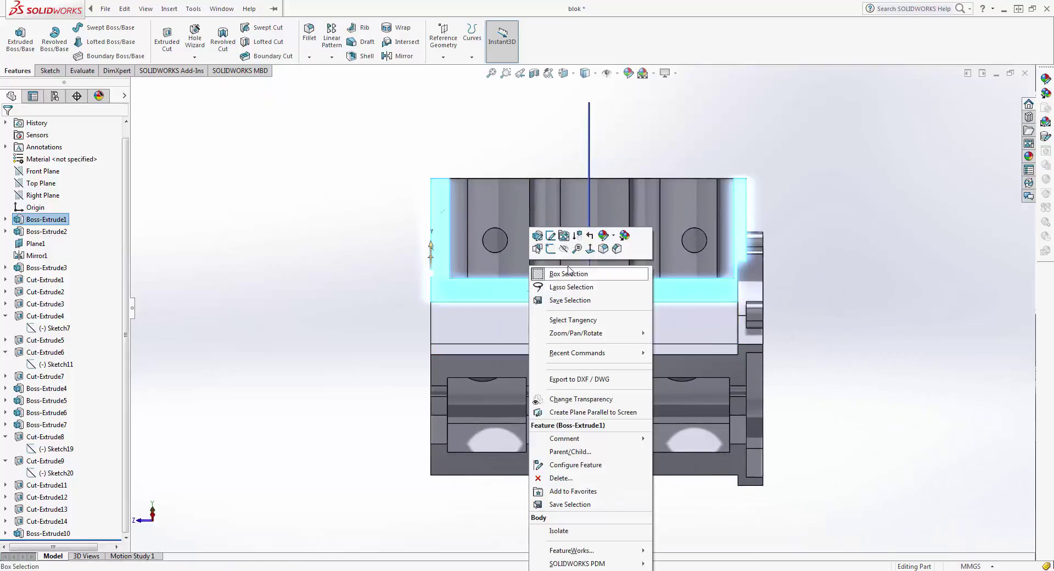
click(552, 249)
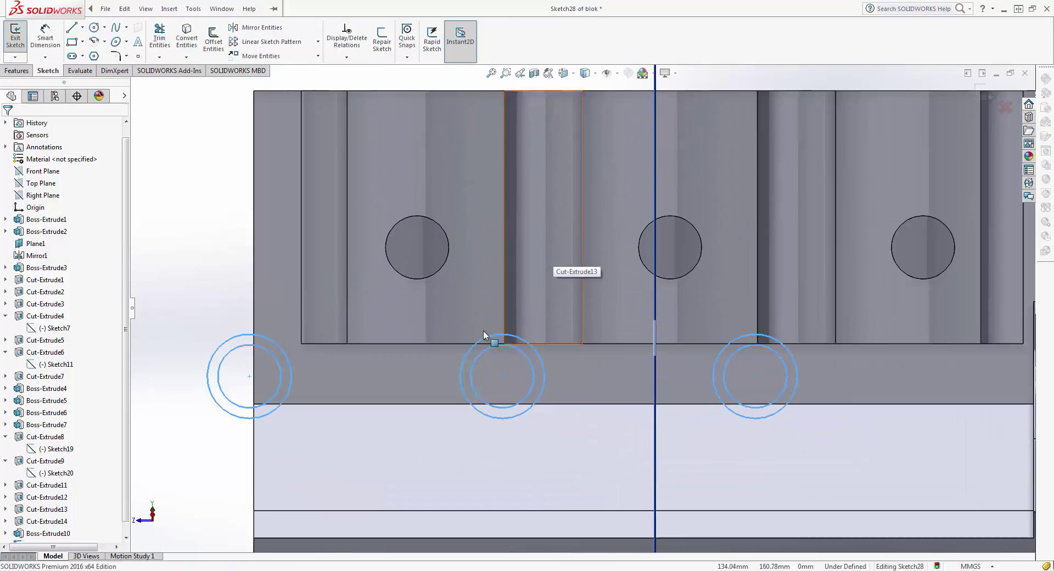
Make the left ring pair concentric with the upper-left hole edge.
click(250, 376)
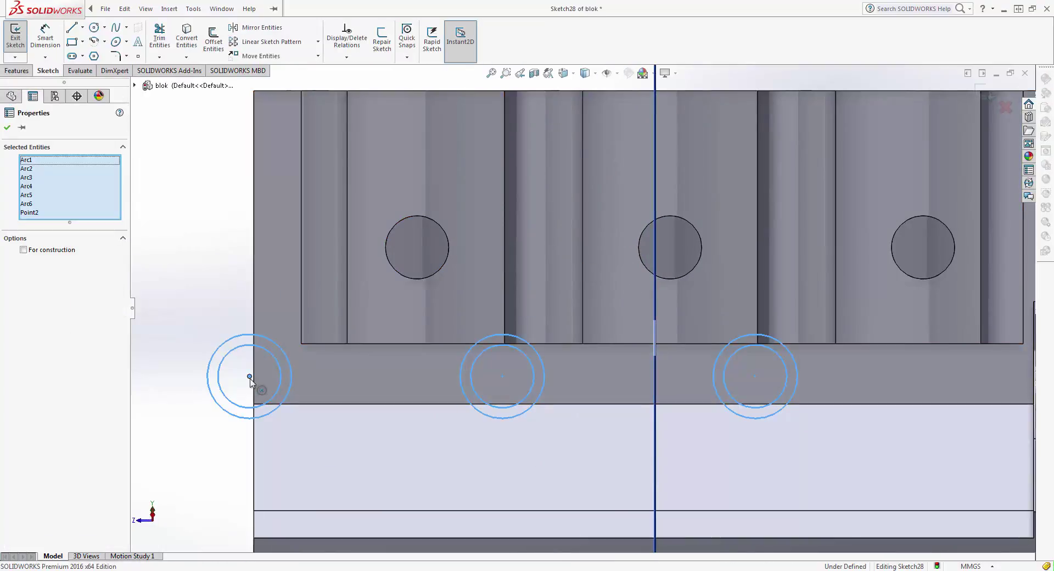
ctrl+click(389, 266)
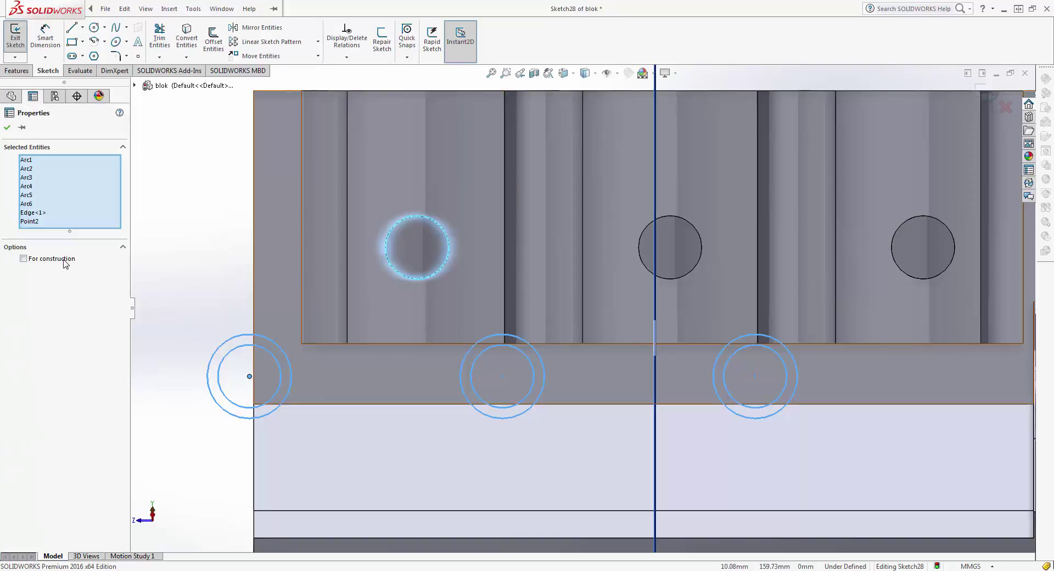
key(Escape)
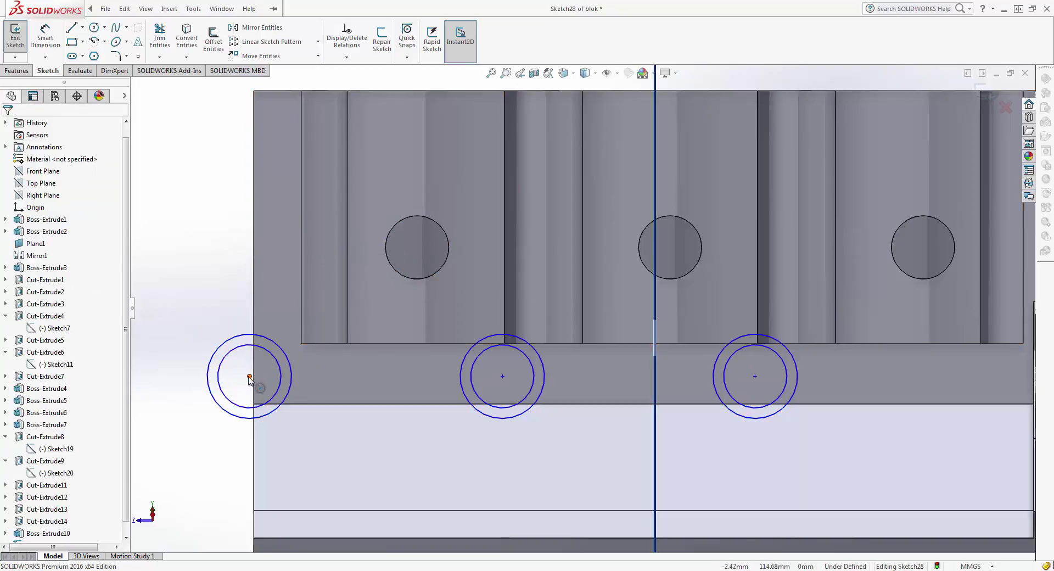
click(250, 376)
ctrl+click(393, 268)
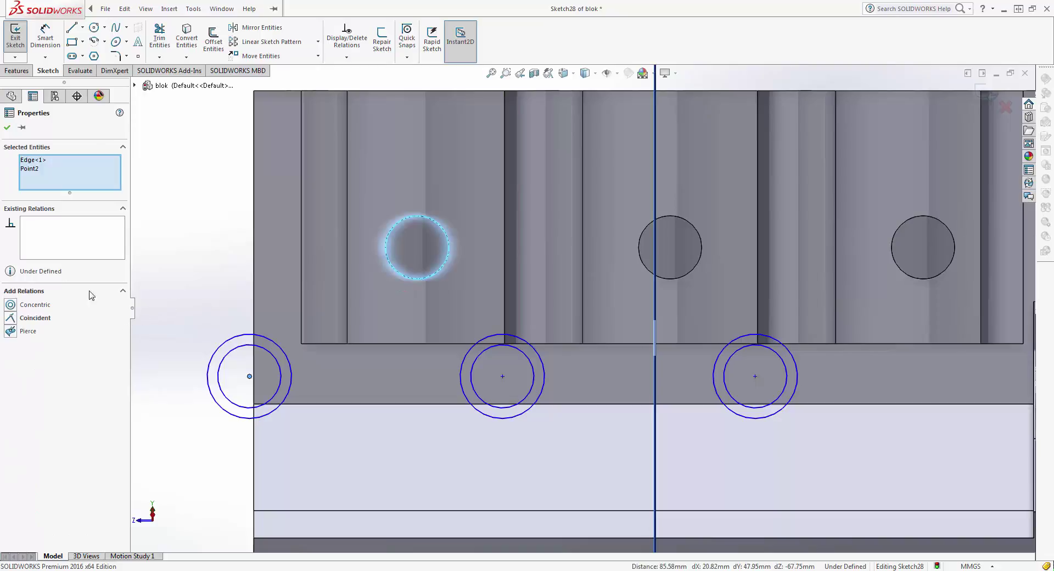
click(11, 305)
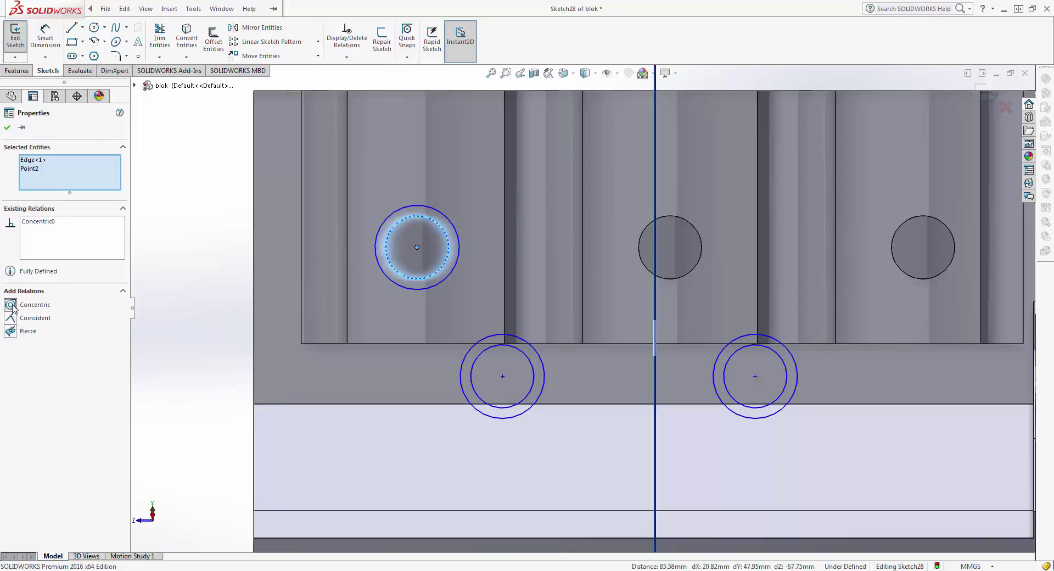
key(Escape)
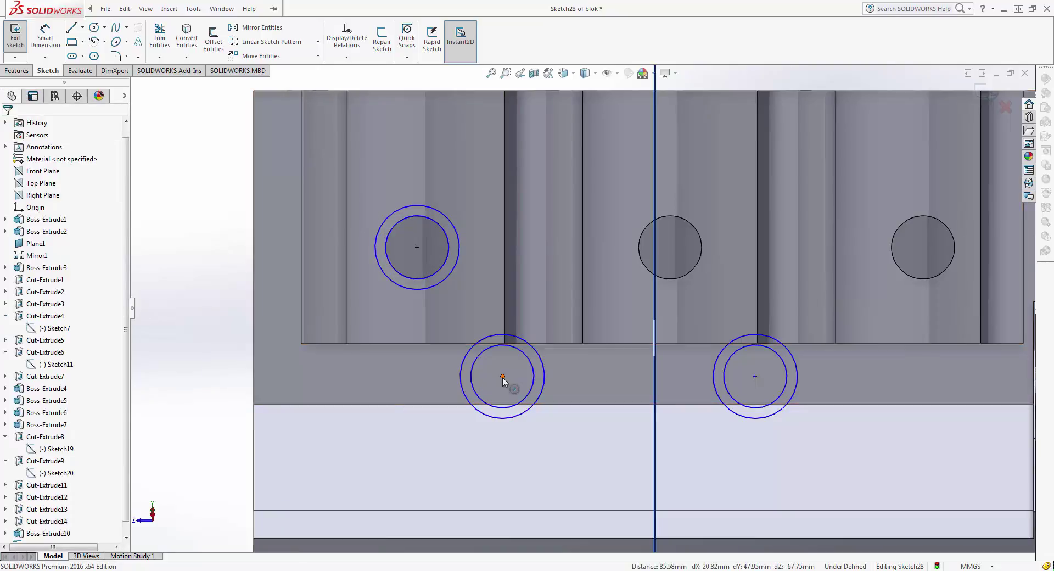
Make the middle and right ring pairs concentric with their holes, then exit the sketch.
click(502, 375)
ctrl+click(642, 260)
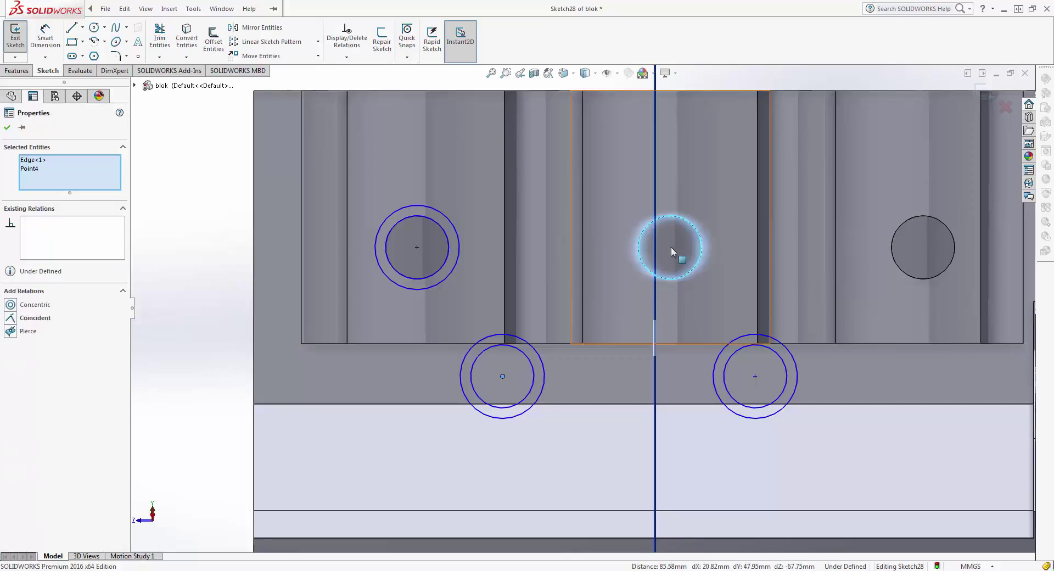
click(18, 310)
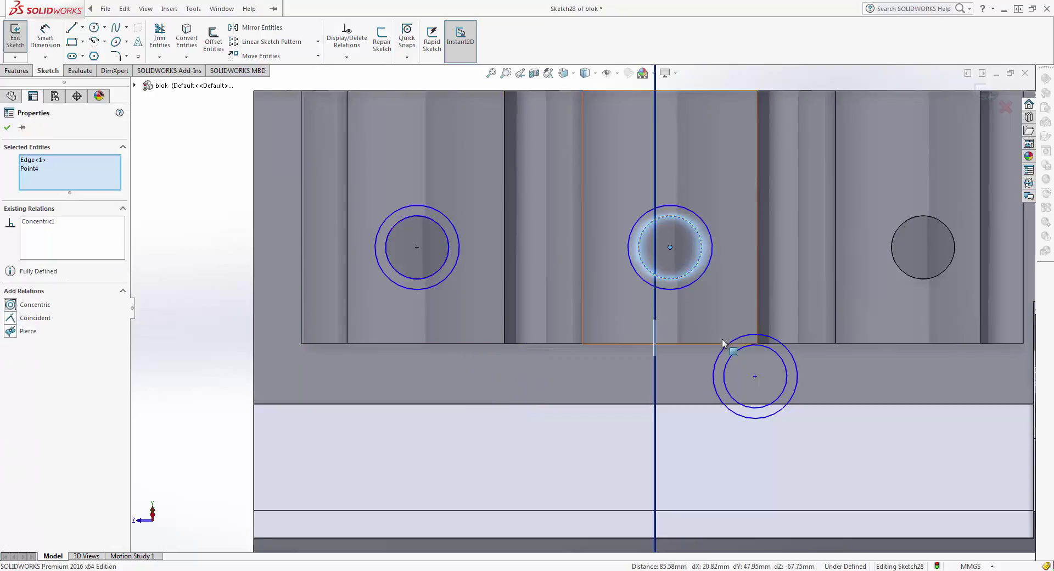
click(730, 388)
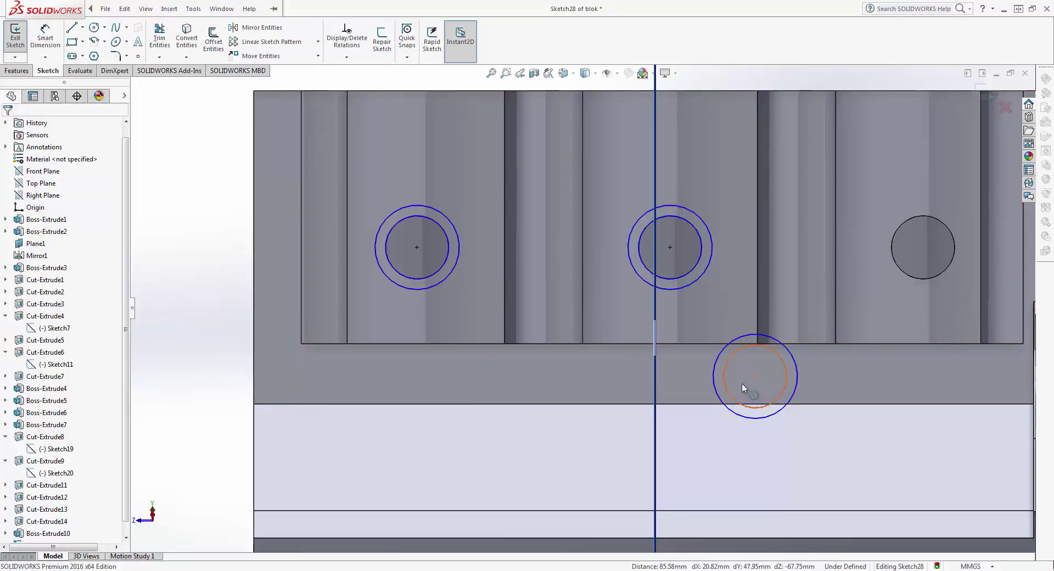
click(724, 385)
ctrl+click(907, 277)
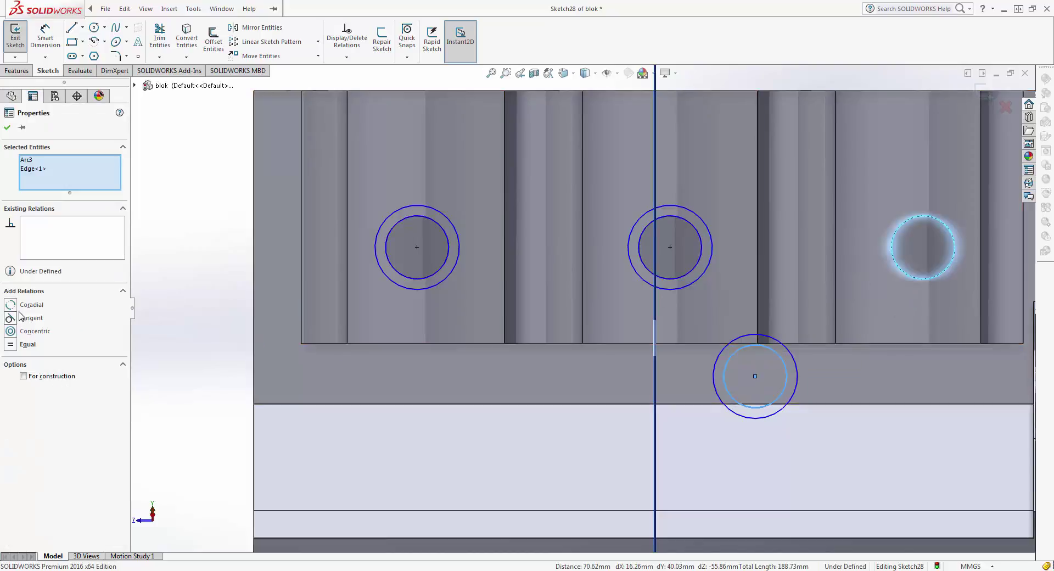
click(11, 333)
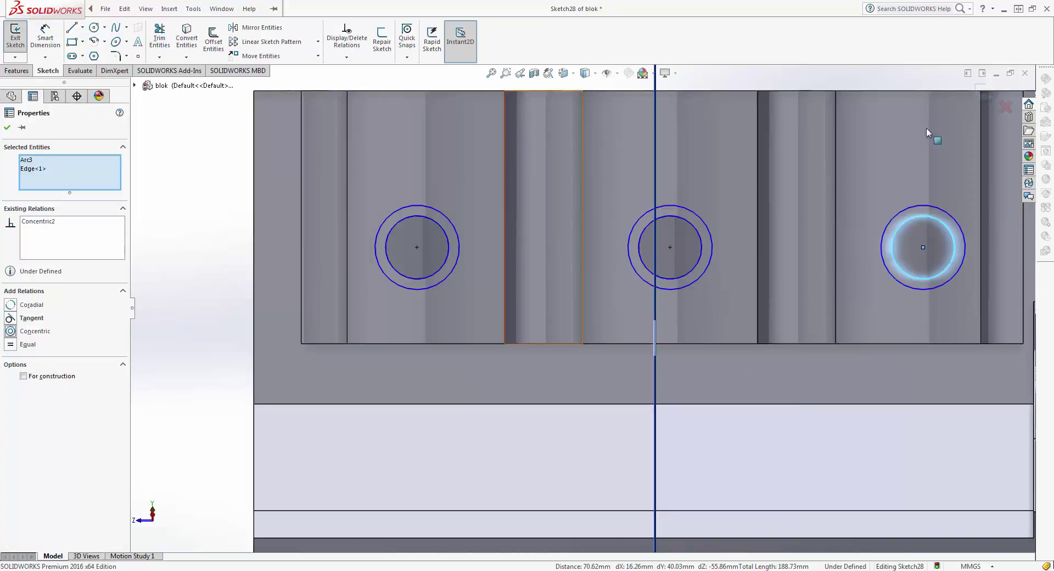
key(Escape)
key(ctrl+b)
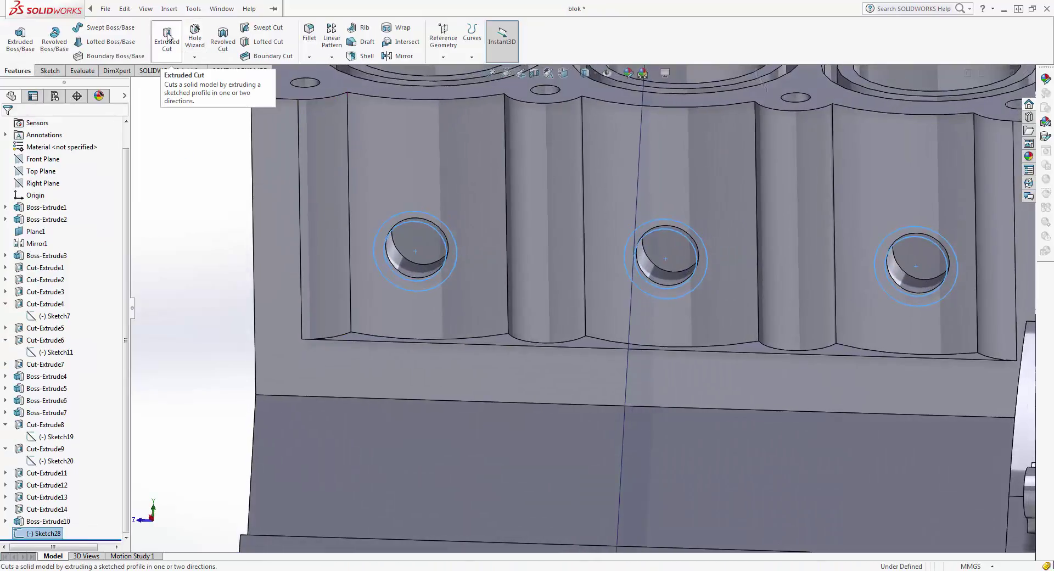
Extrude Sketch28's rings outward, Blind 20 mm in reversed direction, into bosses around the side holes.
click(20, 38)
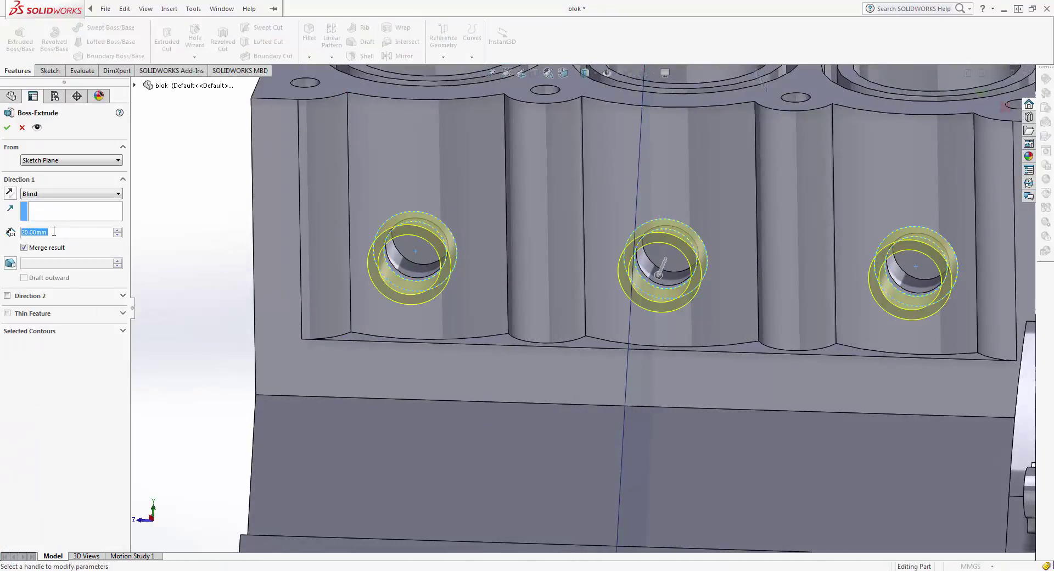
click(11, 191)
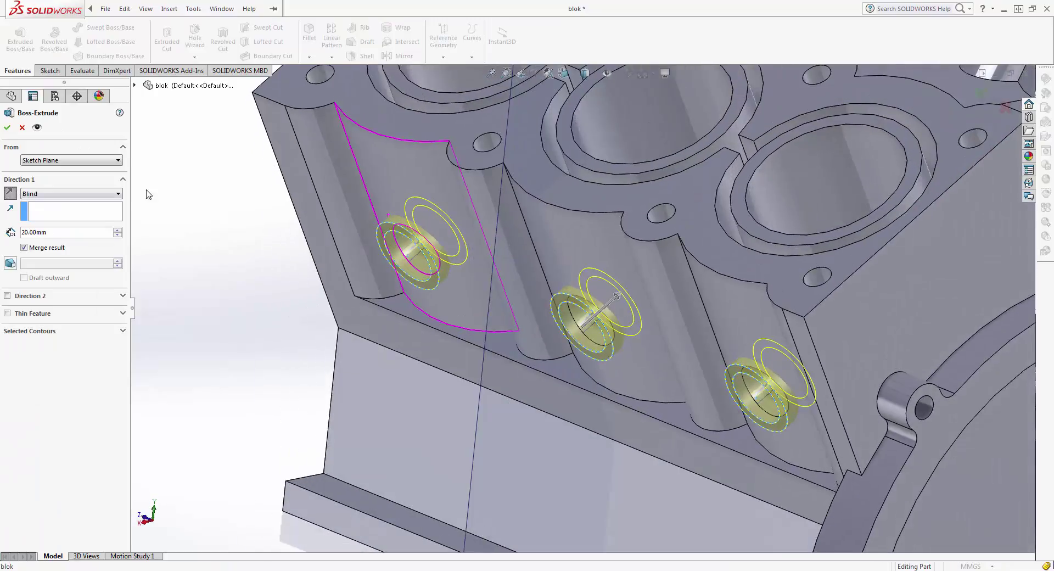
key(Return)
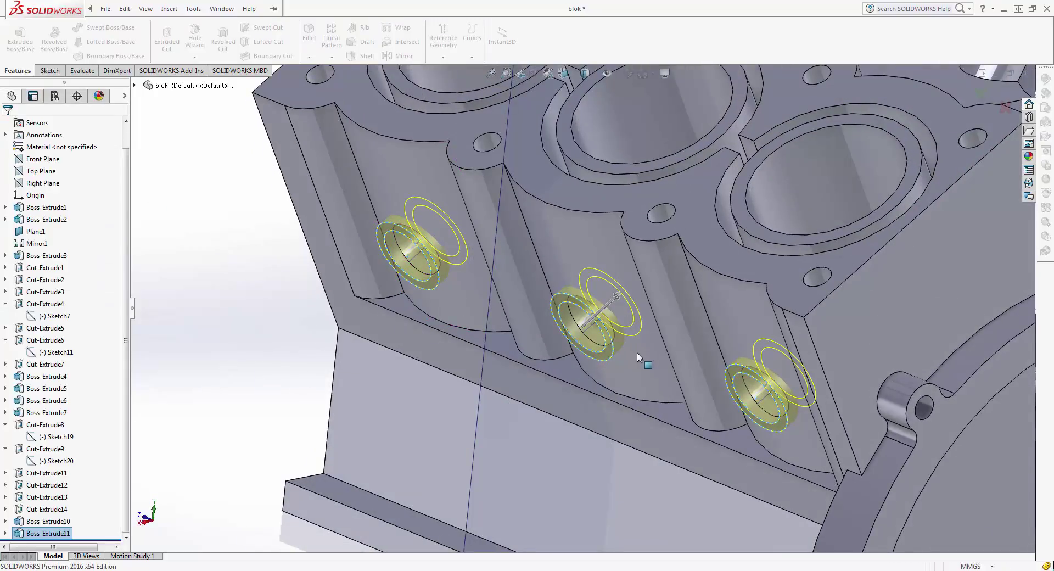
key(ctrl+7)
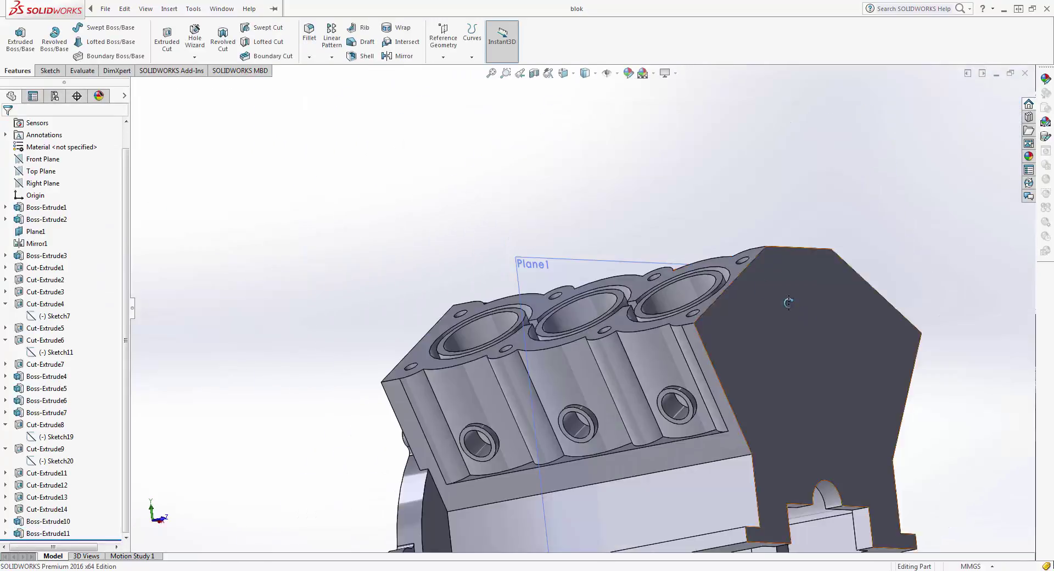
mouse_move(413, 346)
middle_down()
mouse_move(607, 285)
mouse_move(484, 275)
middle_up()
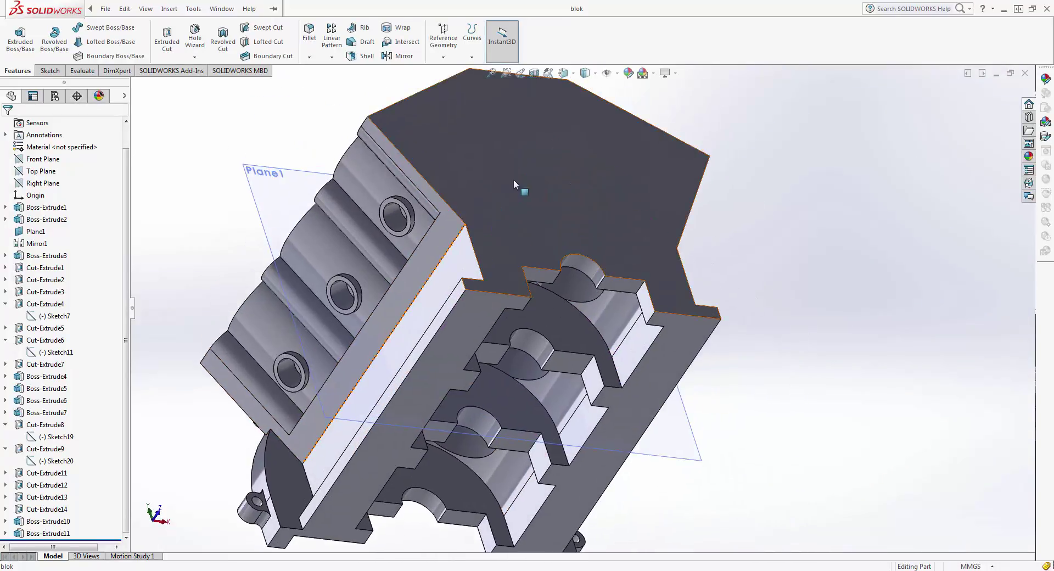
Turn the view normal to the block's large flat end face.
mouse_move(484, 275)
middle_down()
mouse_move(513, 270)
mouse_move(561, 375)
mouse_move(552, 394)
mouse_move(613, 292)
middle_up()
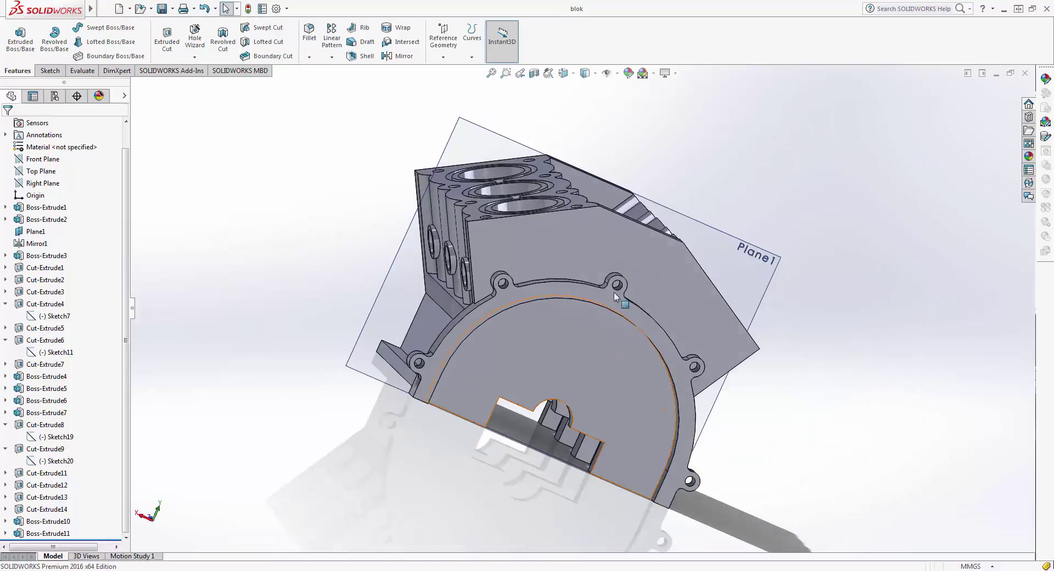
click(614, 243)
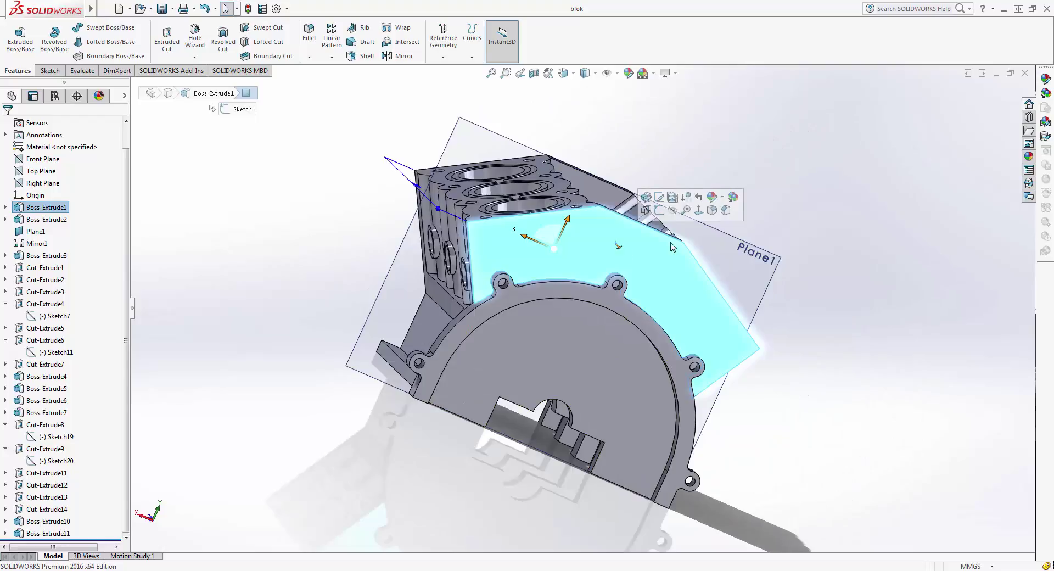
click(698, 211)
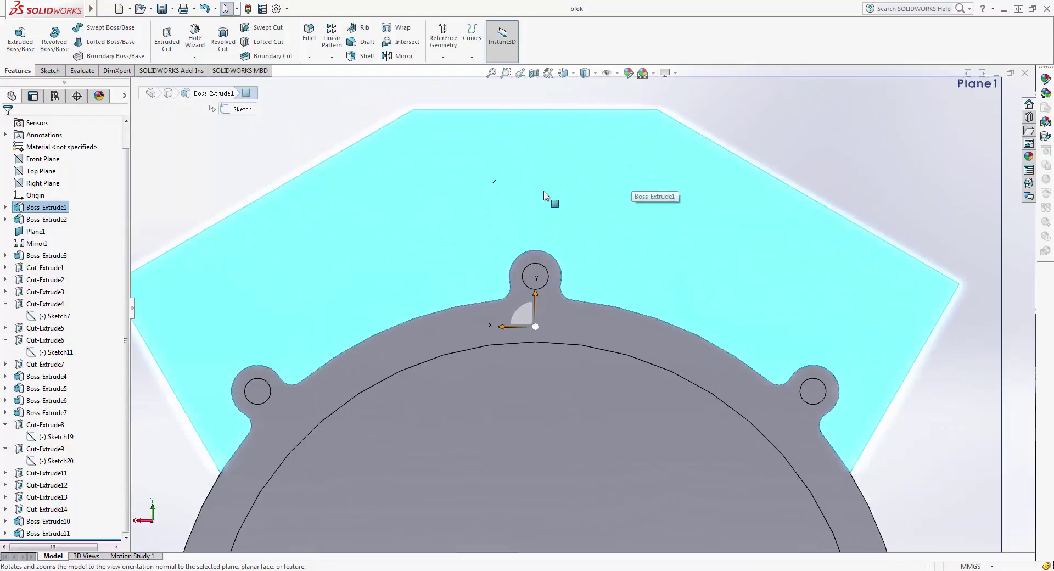
key(Escape)
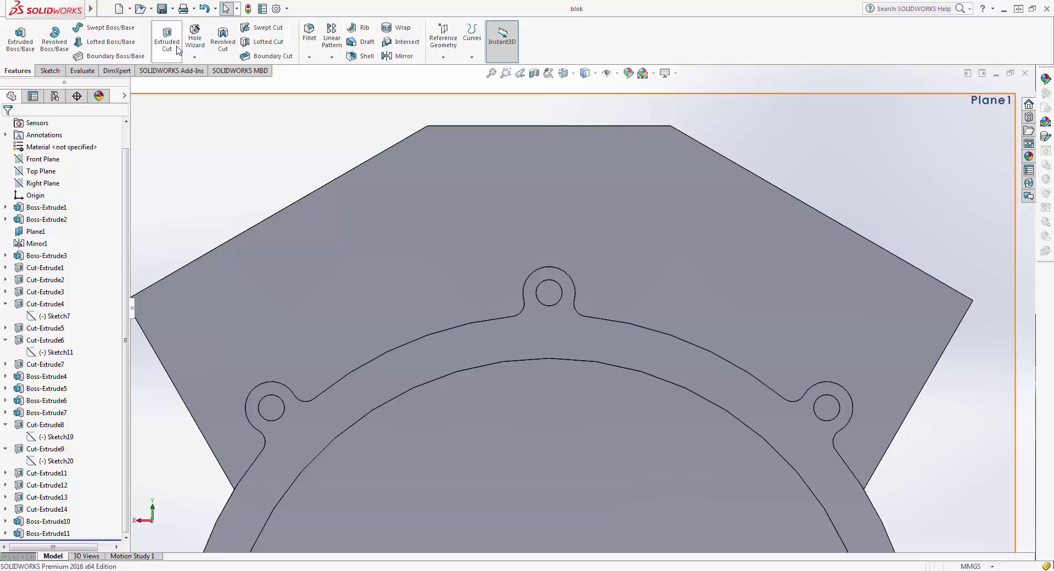
Open Sketch29 on the flat block face beside the bolt bosses.
click(54, 75)
click(460, 253)
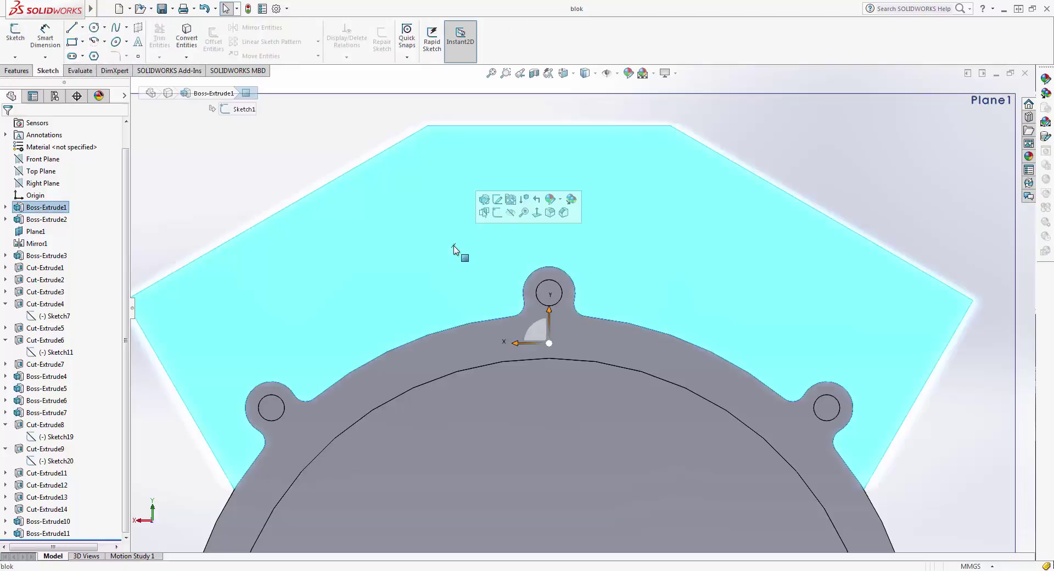
click(537, 217)
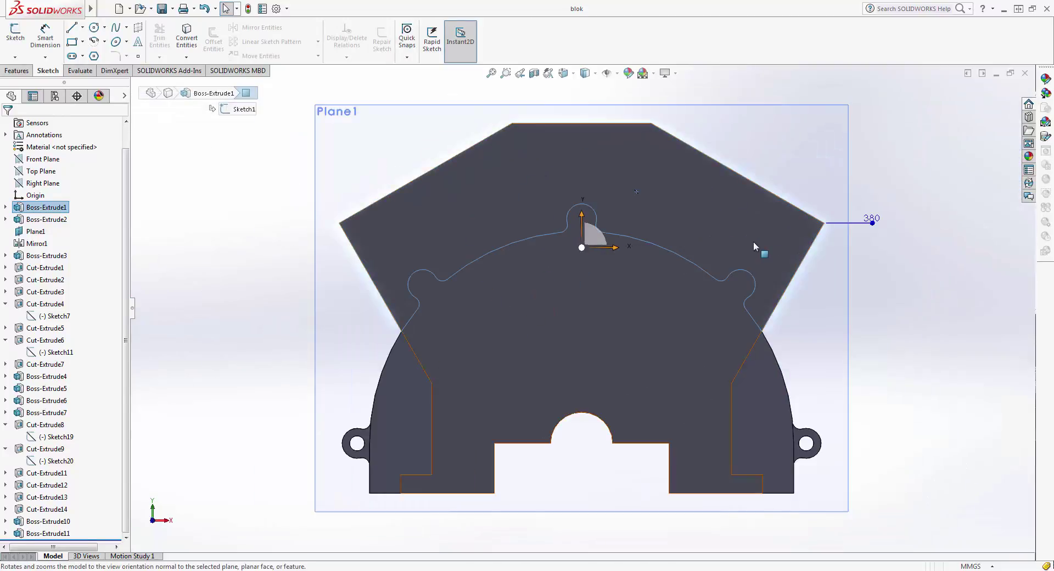
mouse_move(851, 237)
middle_down()
mouse_move(655, 231)
mouse_move(631, 170)
middle_up()
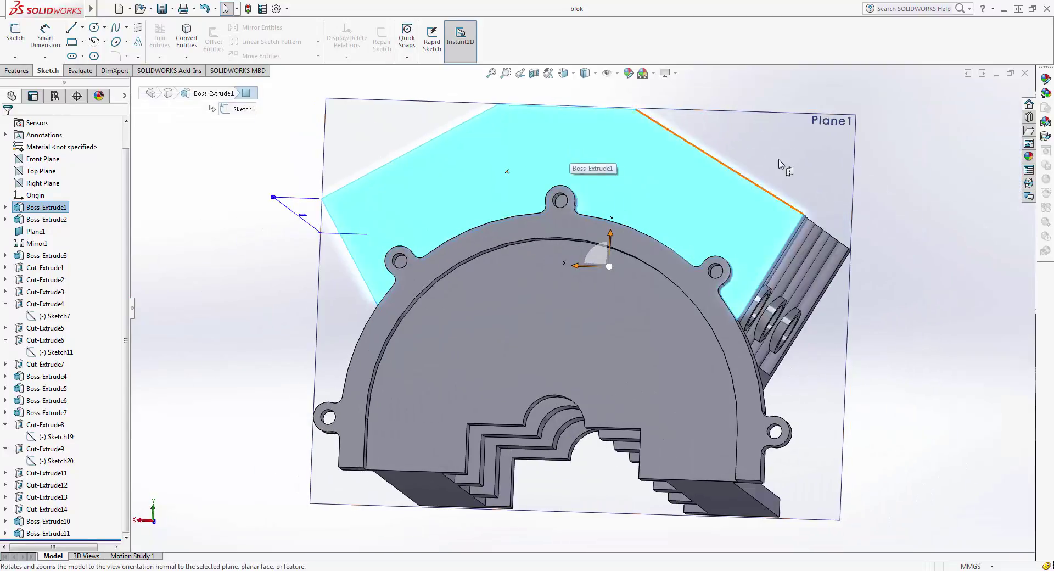
right_click(716, 165)
click(716, 149)
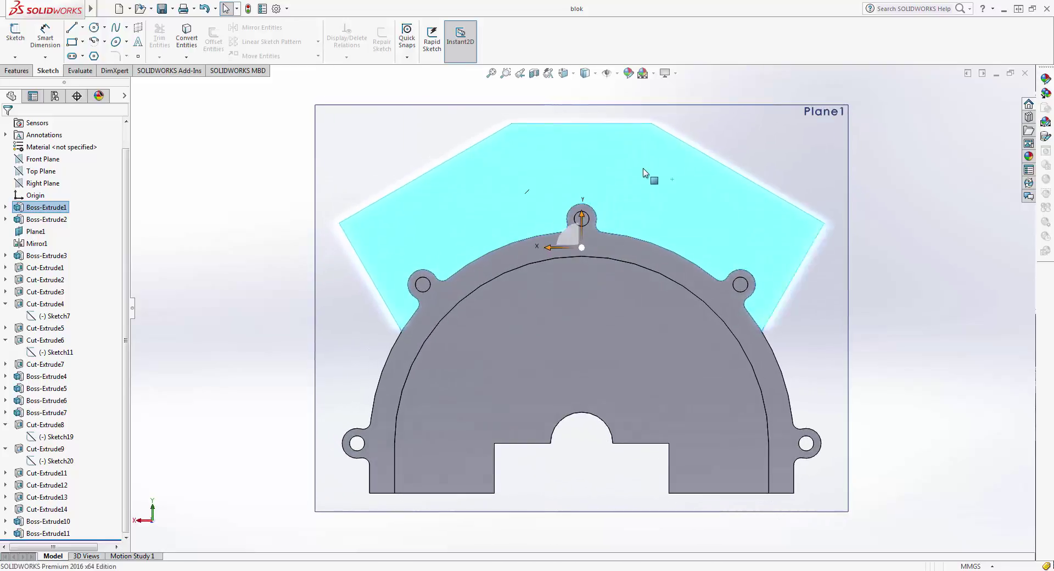
right_click(704, 165)
click(663, 149)
scroll(561, 195, up, 3)
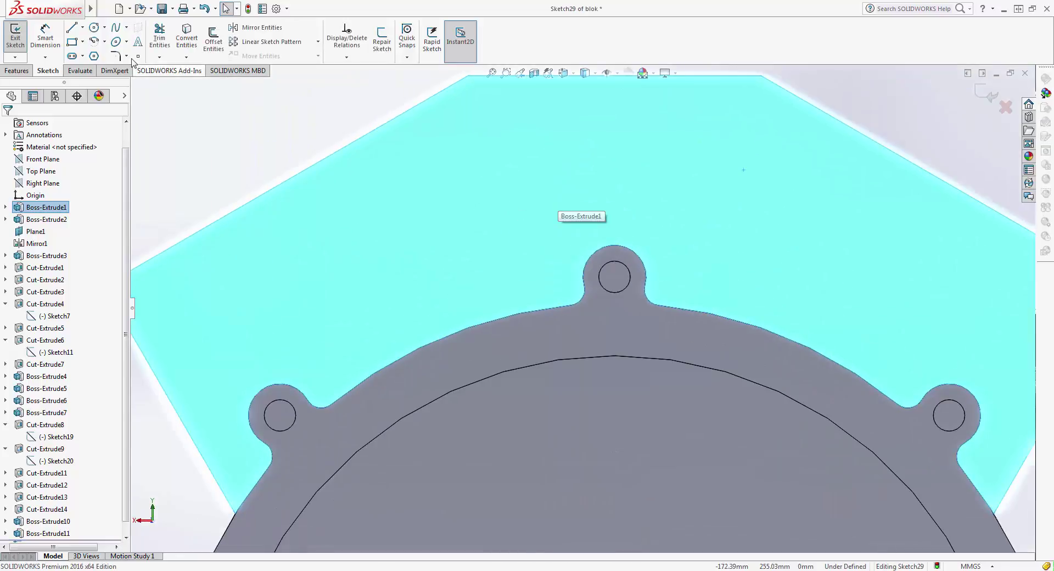
Draw radius-20 circles centred on the left, upper and right bolt holes.
key(c)
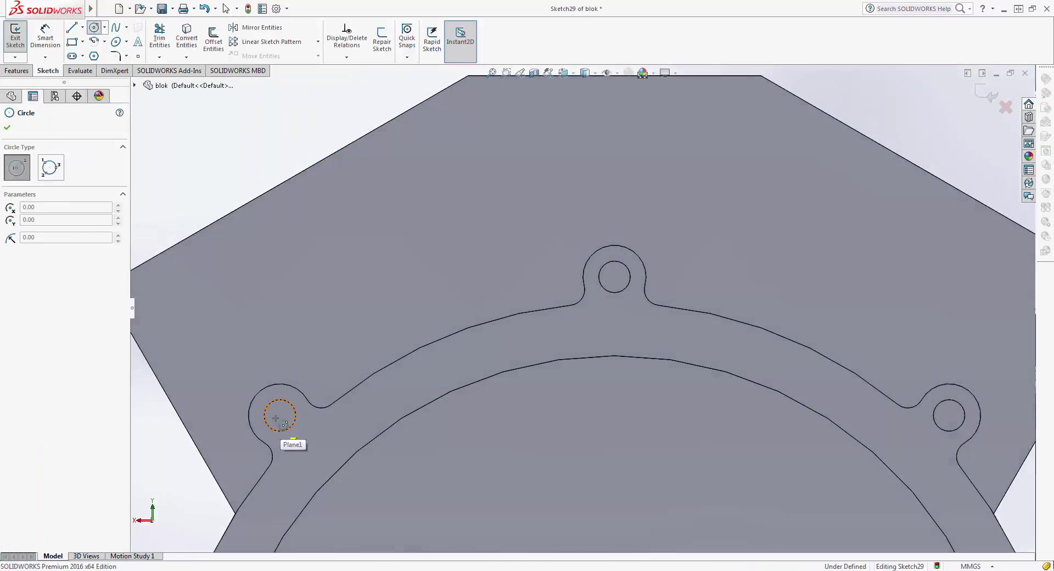
click(280, 416)
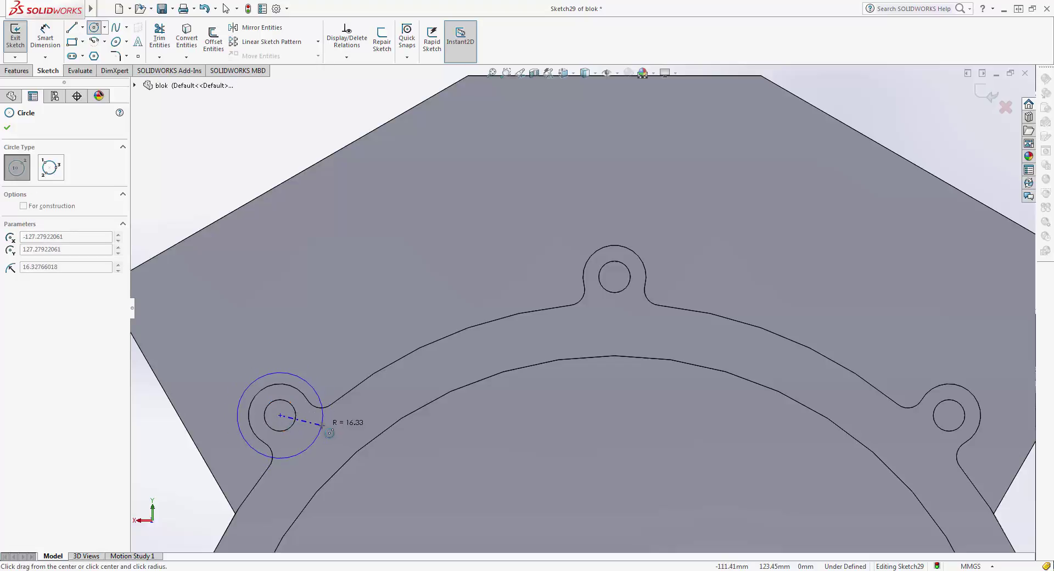
click(330, 426)
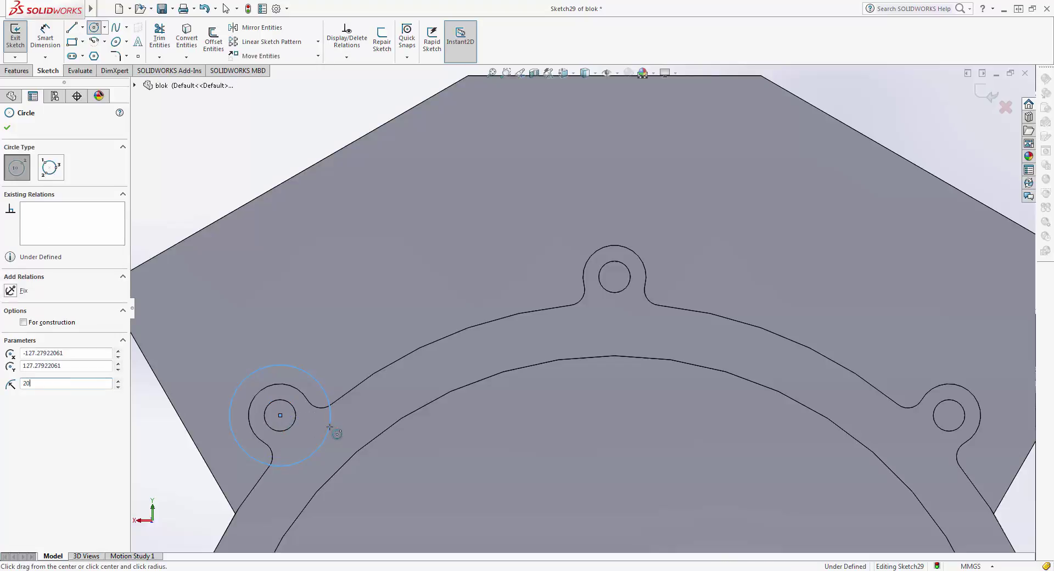
key(Return)
click(622, 282)
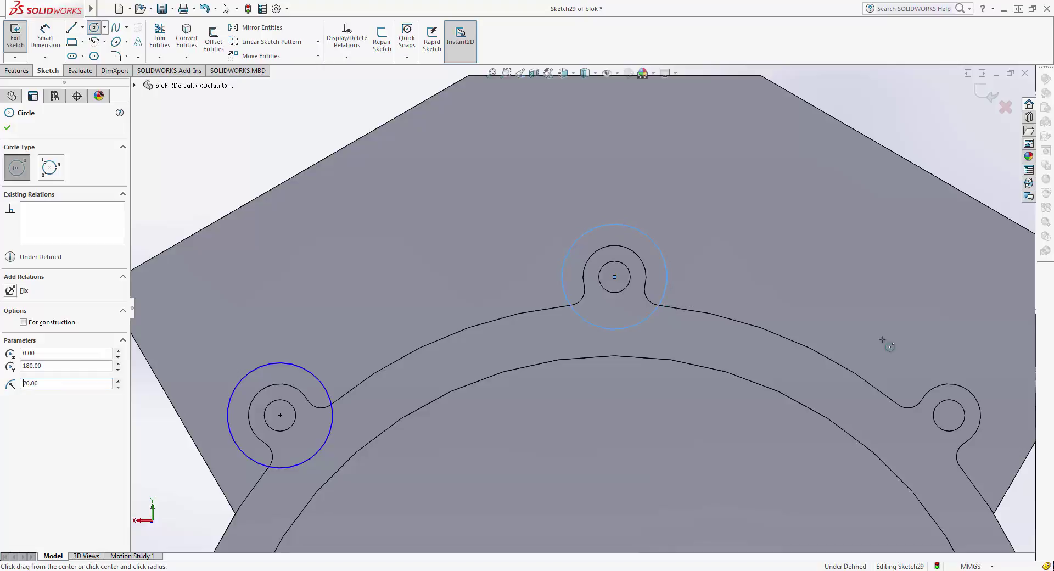
click(948, 415)
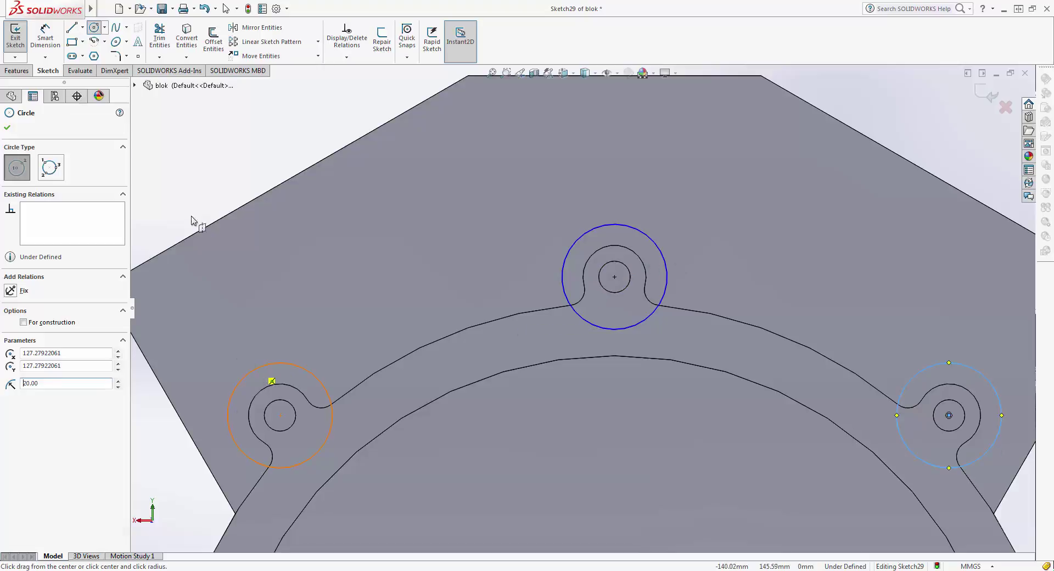
key(Escape)
click(71, 31)
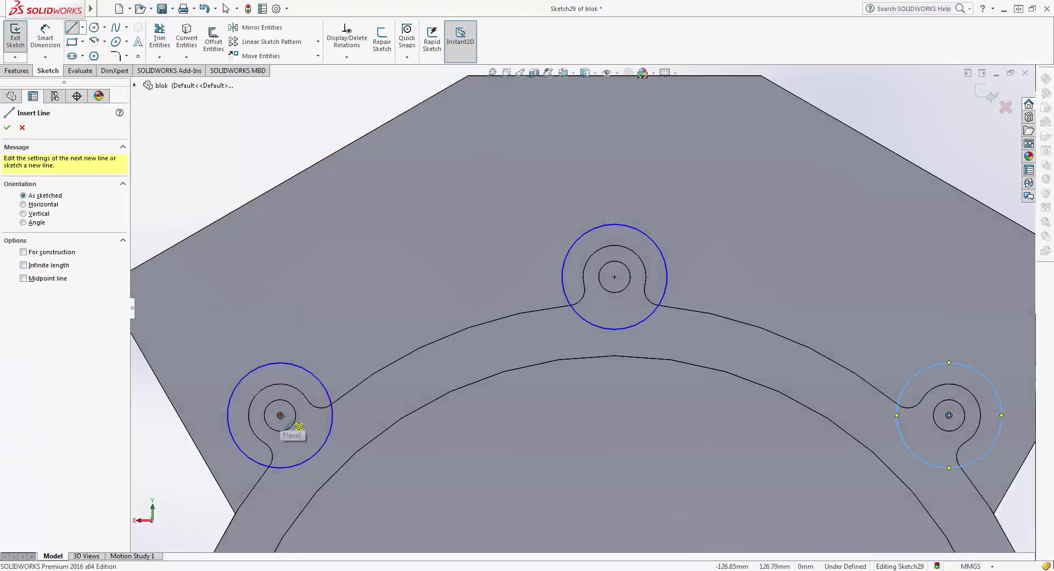
key(Escape)
Draw a radius-180 circle centred on the origin through the bolt-hole centres.
click(95, 28)
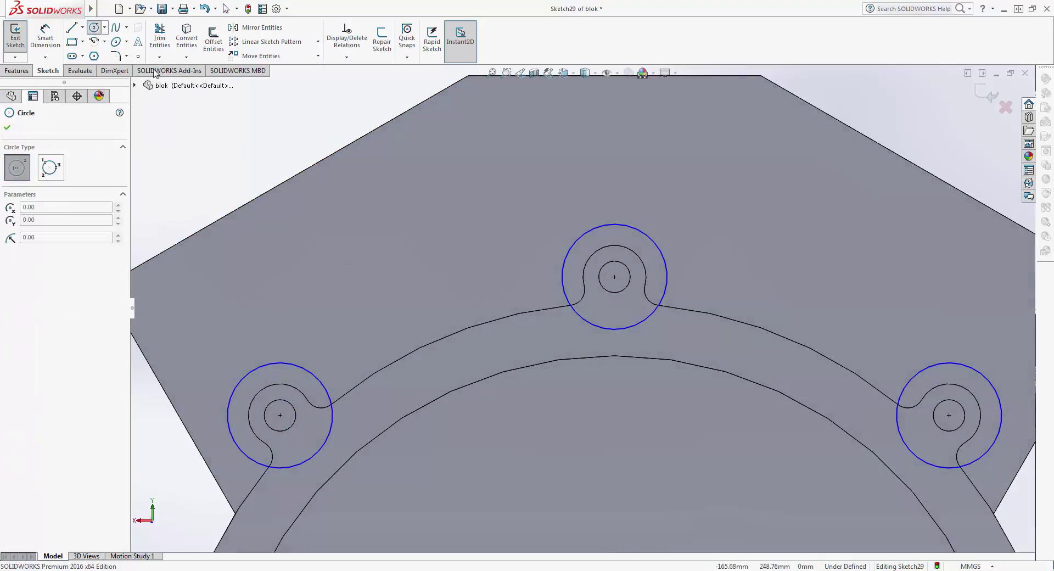
ctrl+middle_drag(477, 282, 432, 69)
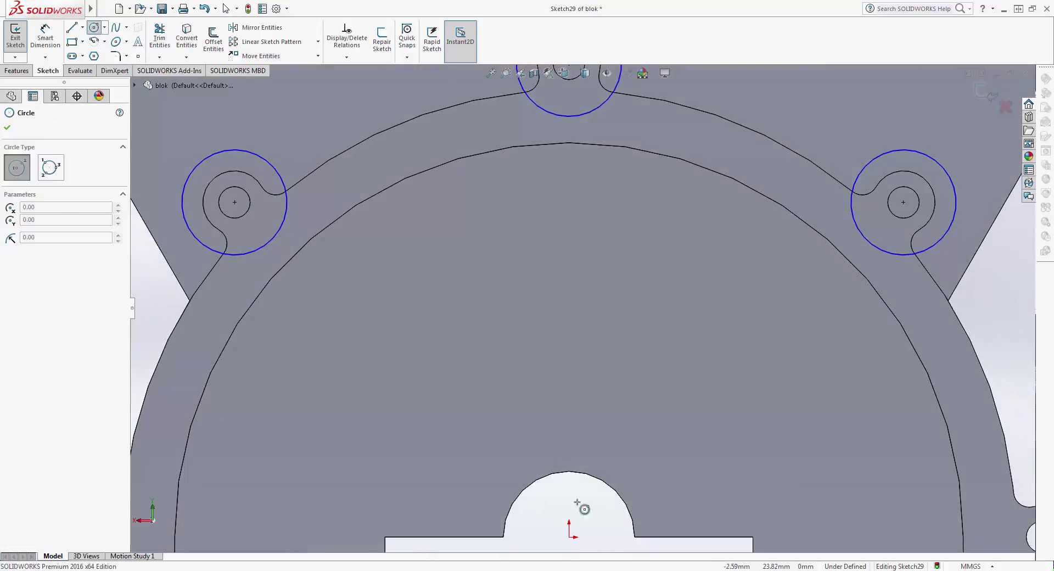
click(569, 537)
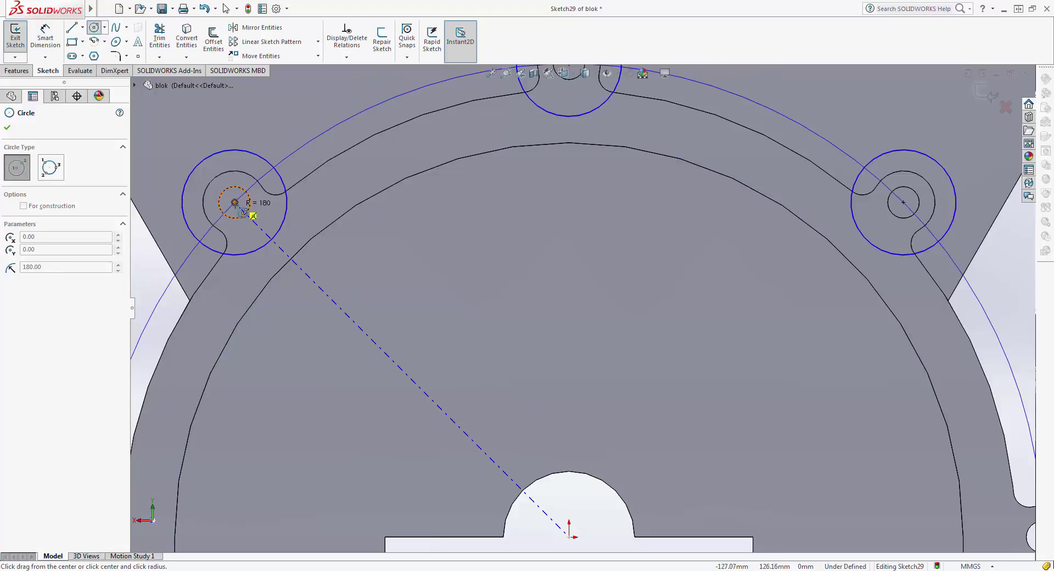
click(245, 212)
key(Escape)
scroll(359, 223, up, 3)
Set the left, upper and right bolt-boss circles to radius 18 mm.
scroll(419, 166, down, 1)
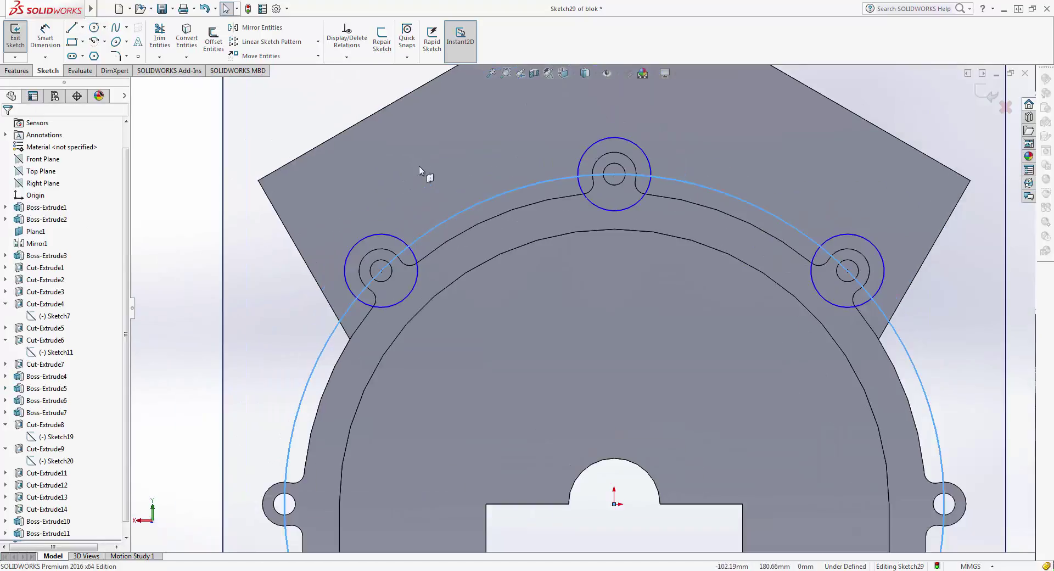
scroll(373, 289, down, 2)
scroll(338, 305, down, 1)
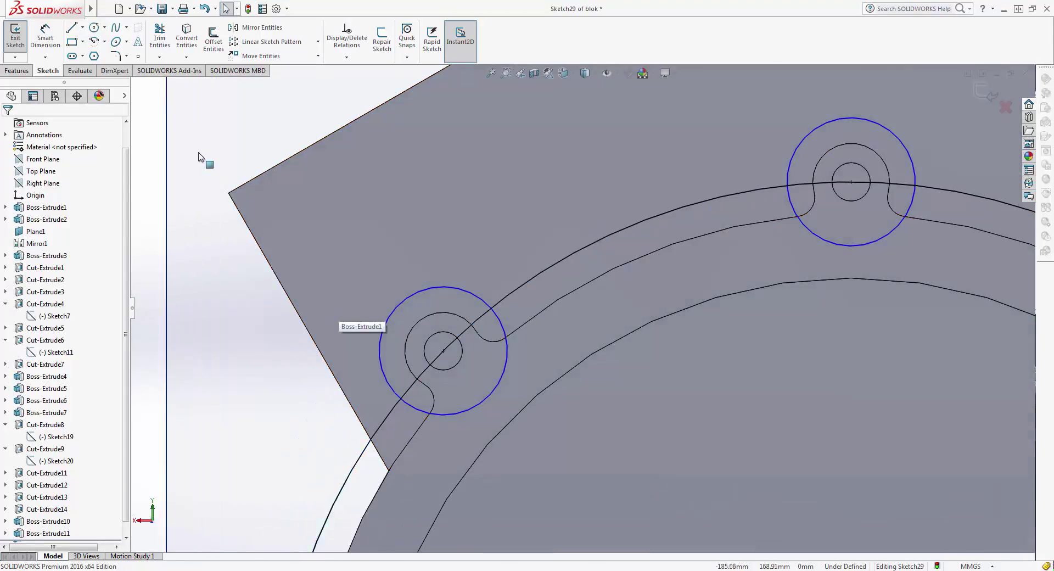
click(71, 29)
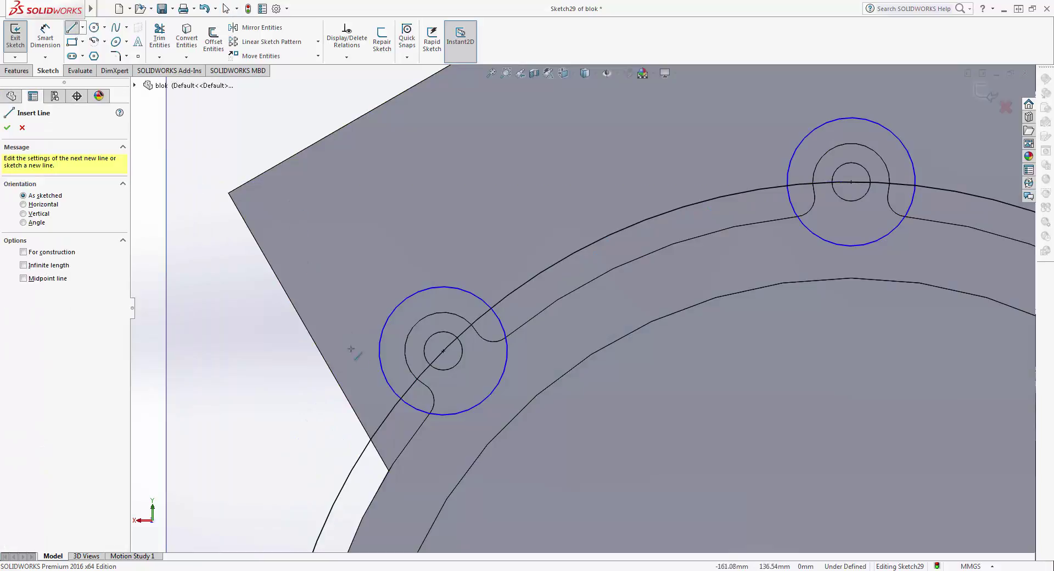
click(387, 415)
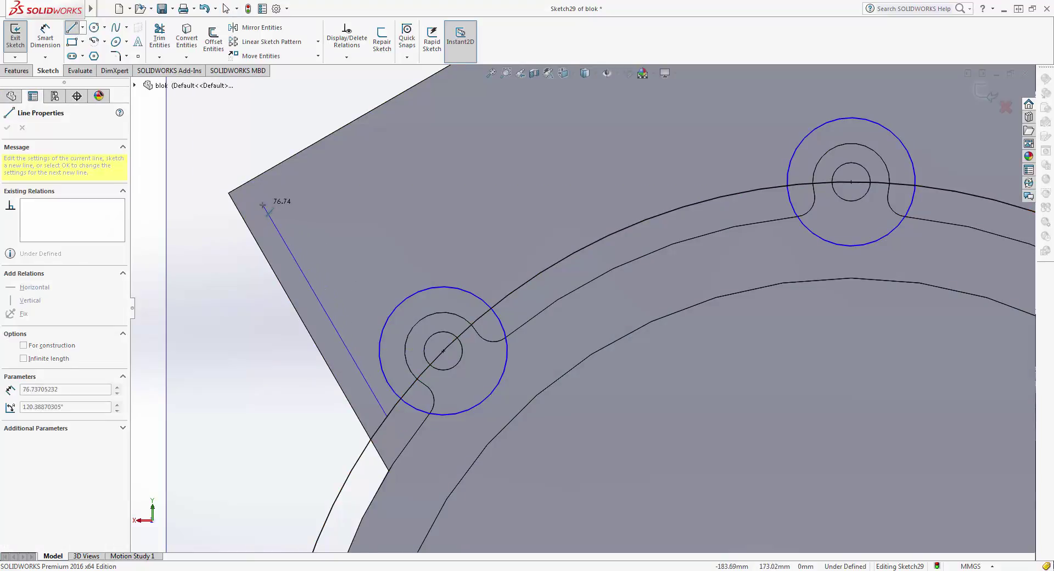
key(Escape)
click(381, 333)
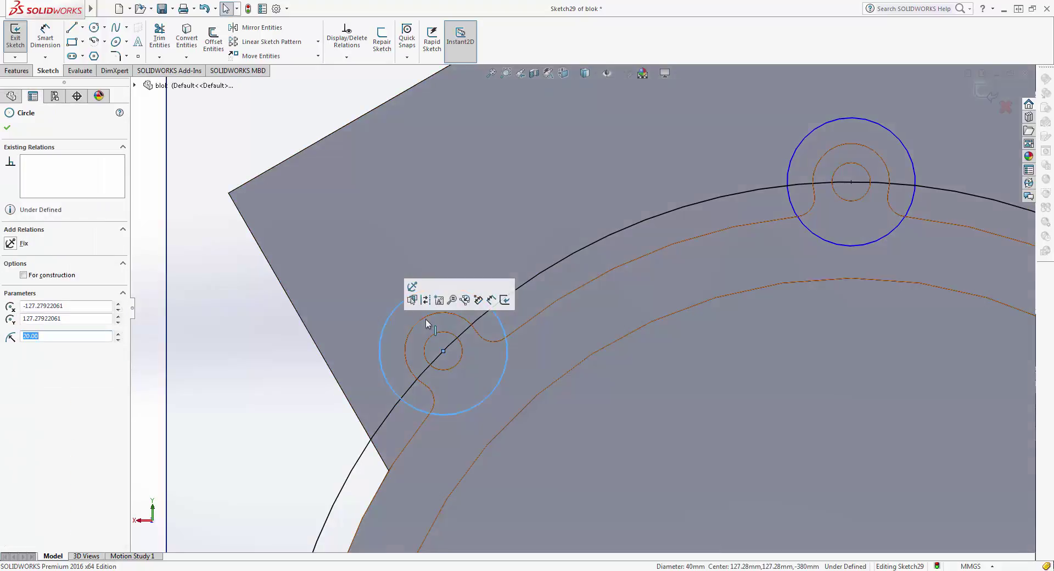
text(198)
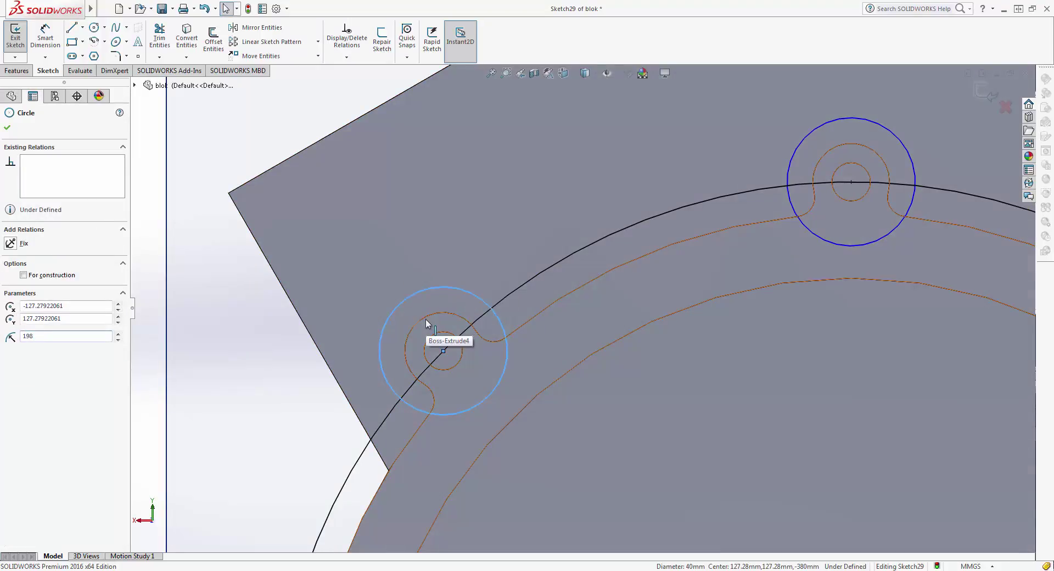
text(8)
key(Return)
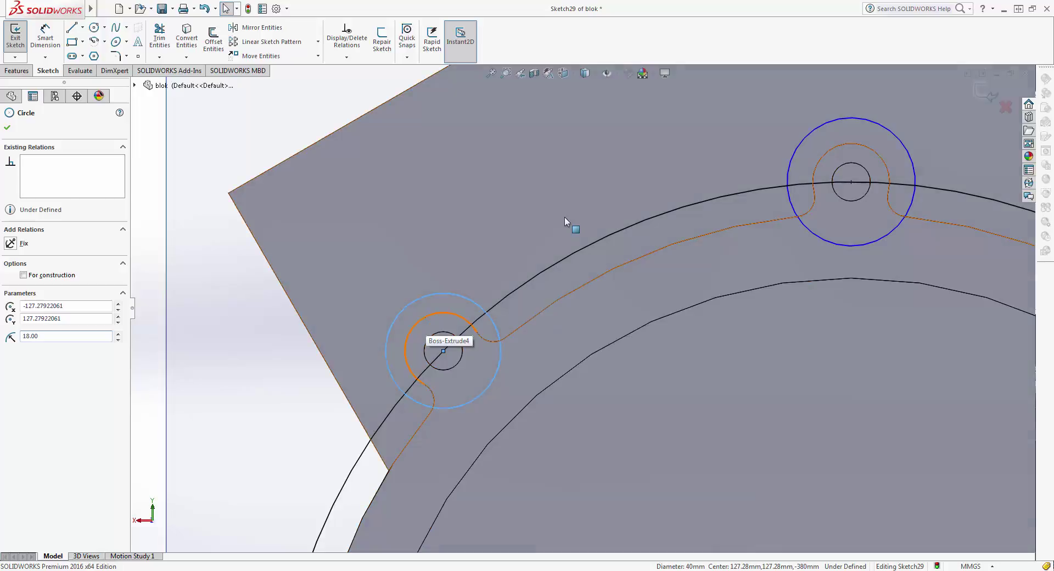
click(698, 226)
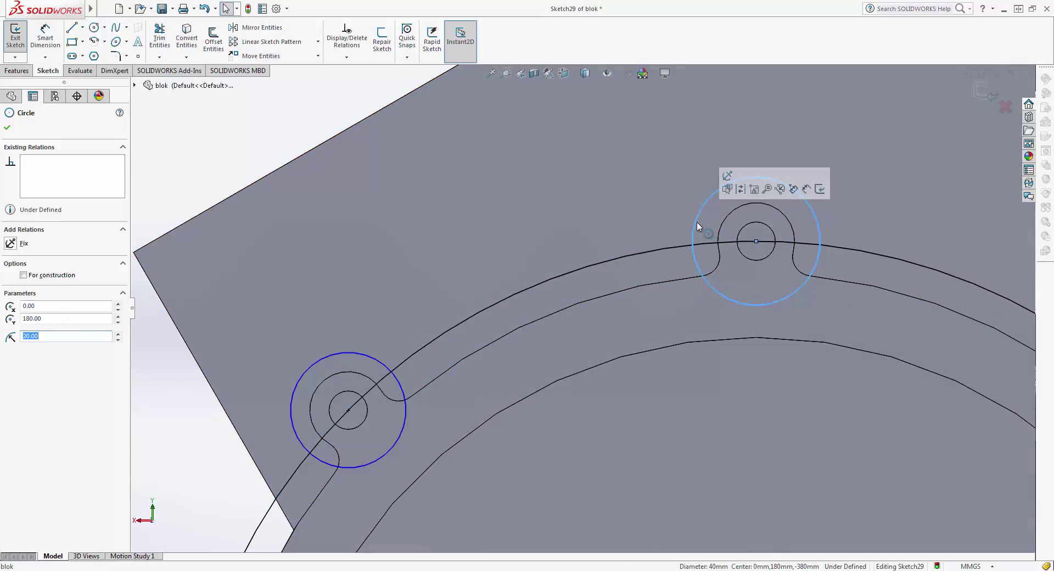
text(18)
key(Return)
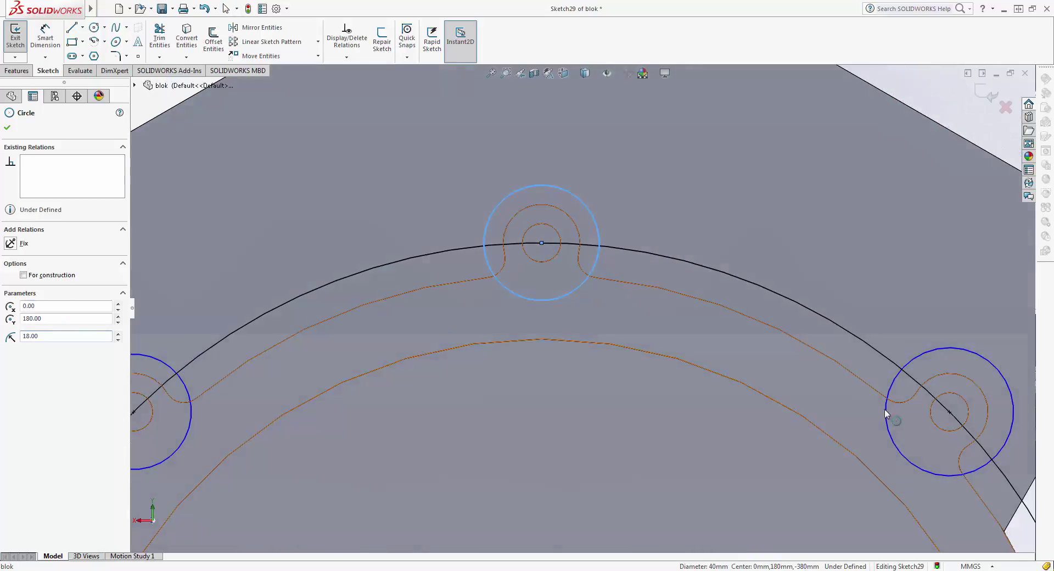
click(887, 446)
text(18)
key(Return)
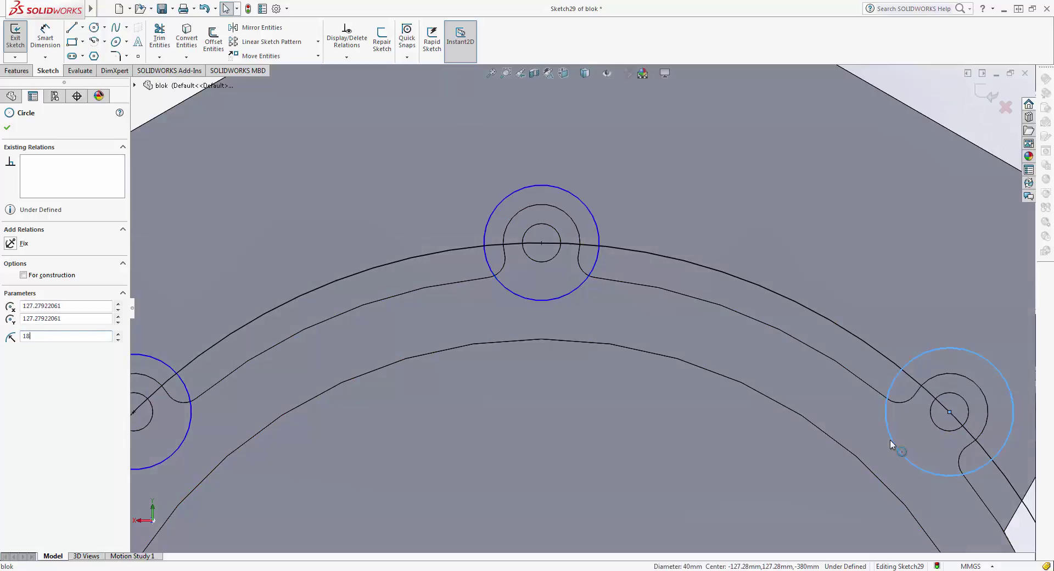
Exit Sketch29 and view the block face straight on.
scroll(690, 430, up, 5)
scroll(364, 360, down, 5)
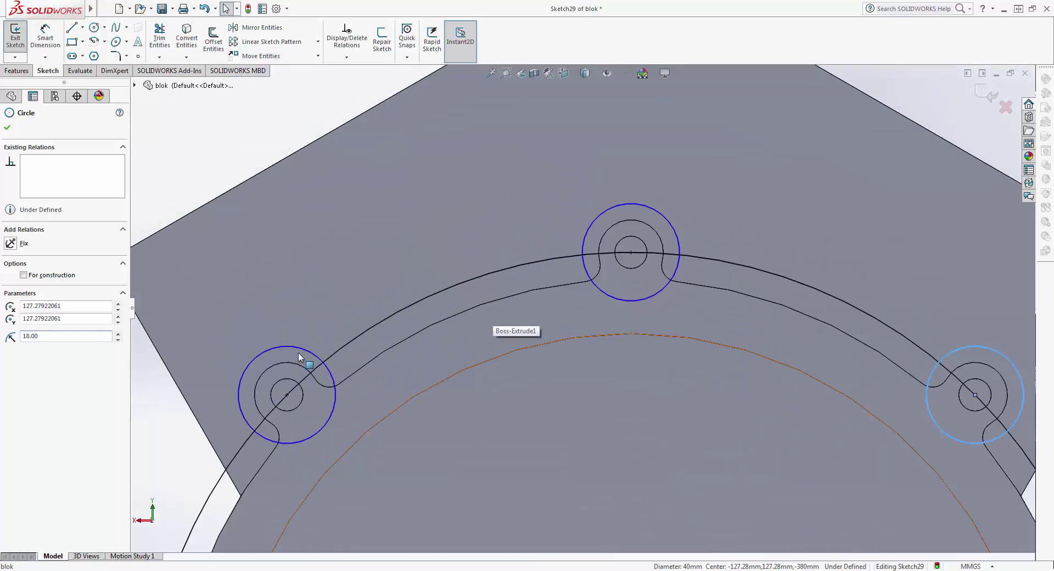
key(Escape)
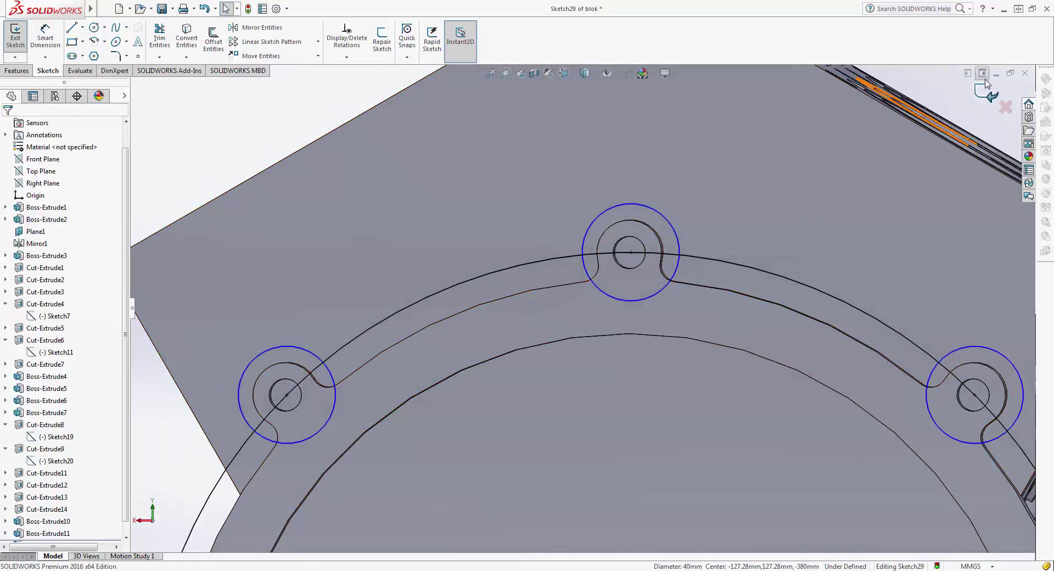
click(986, 91)
click(726, 180)
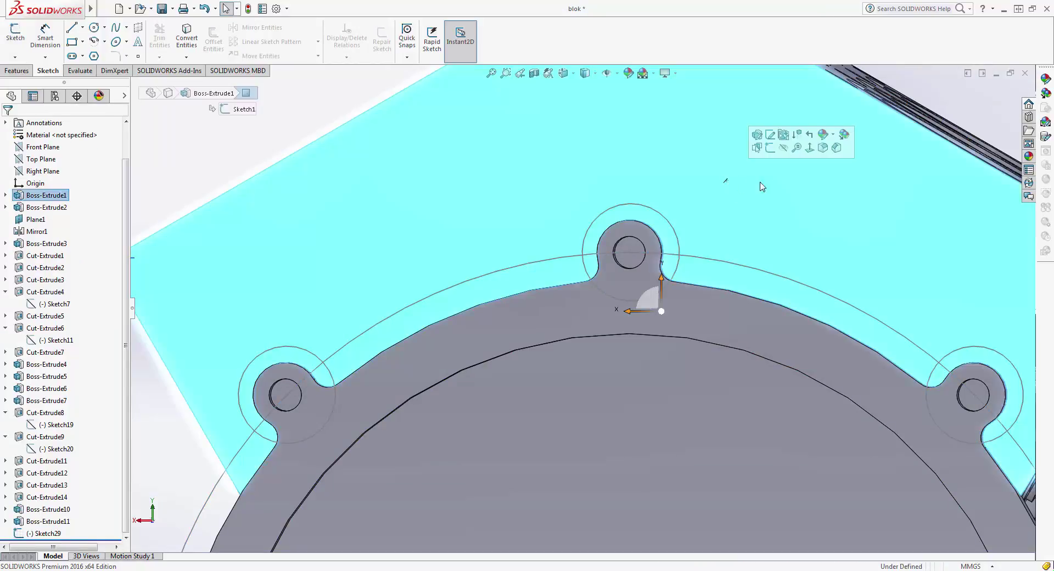
click(810, 147)
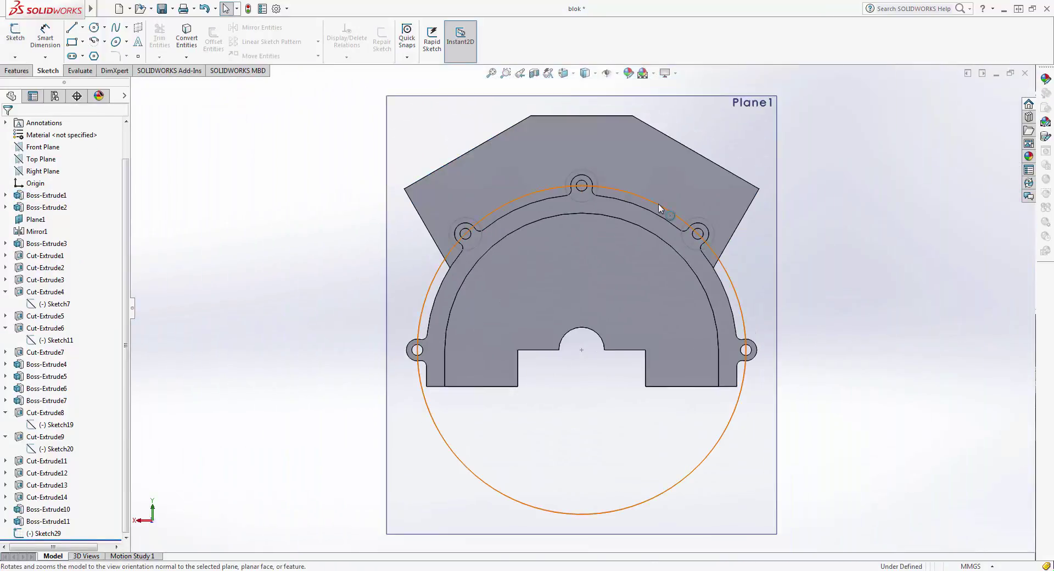
Reopen Sketch29 and draw a vertical centre line from above the top boss to the origin.
double_click(657, 203)
scroll(538, 241, down, 3)
scroll(447, 225, down, 3)
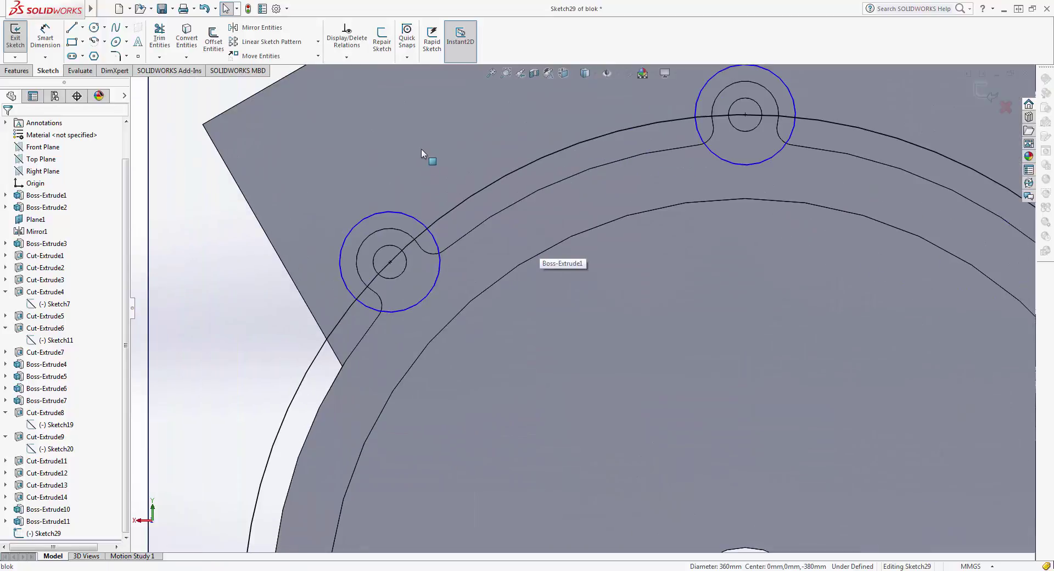
click(70, 32)
scroll(639, 157, up, 3)
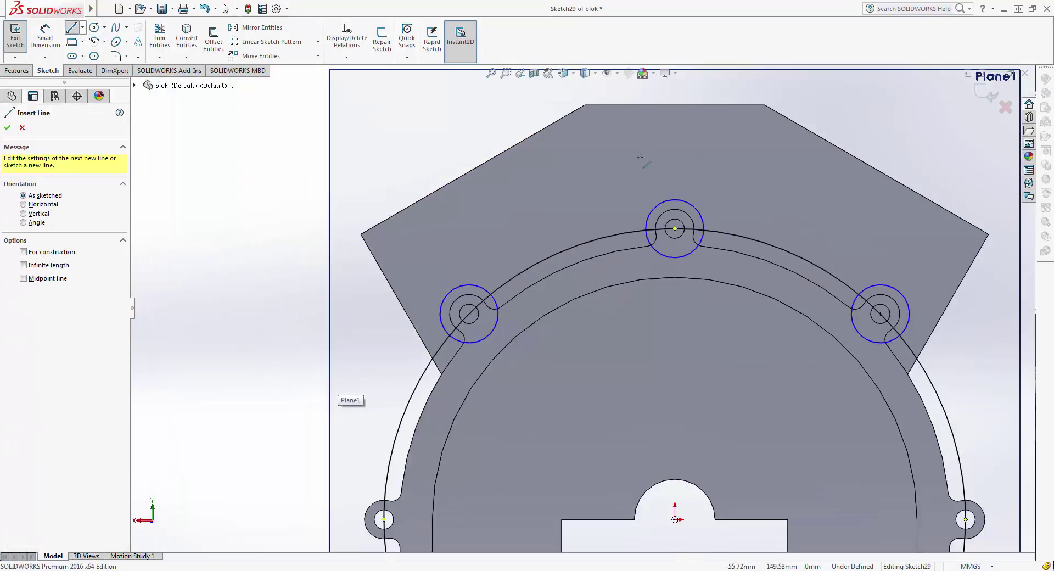
click(675, 89)
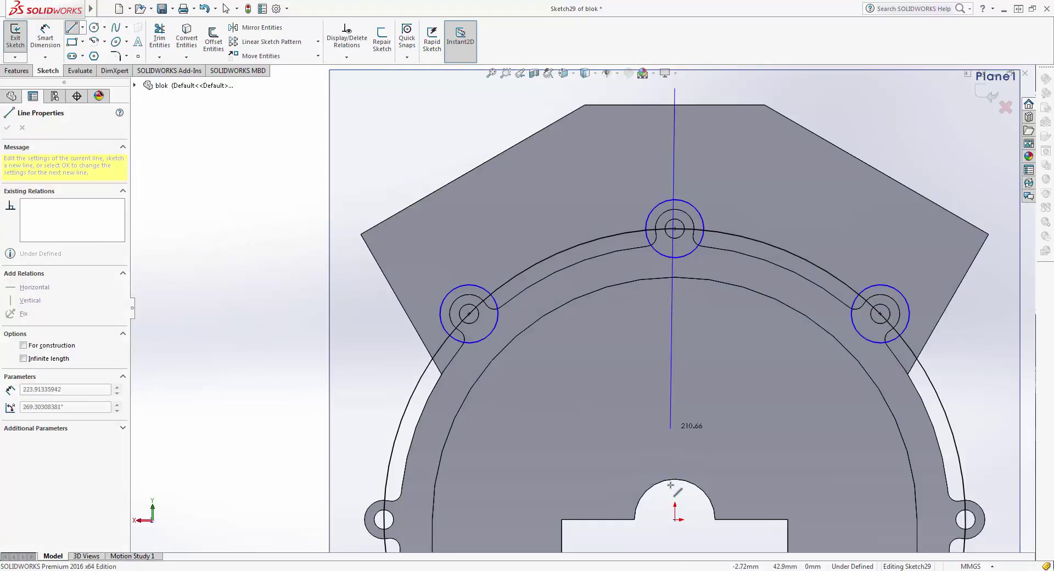
click(674, 531)
key(Escape)
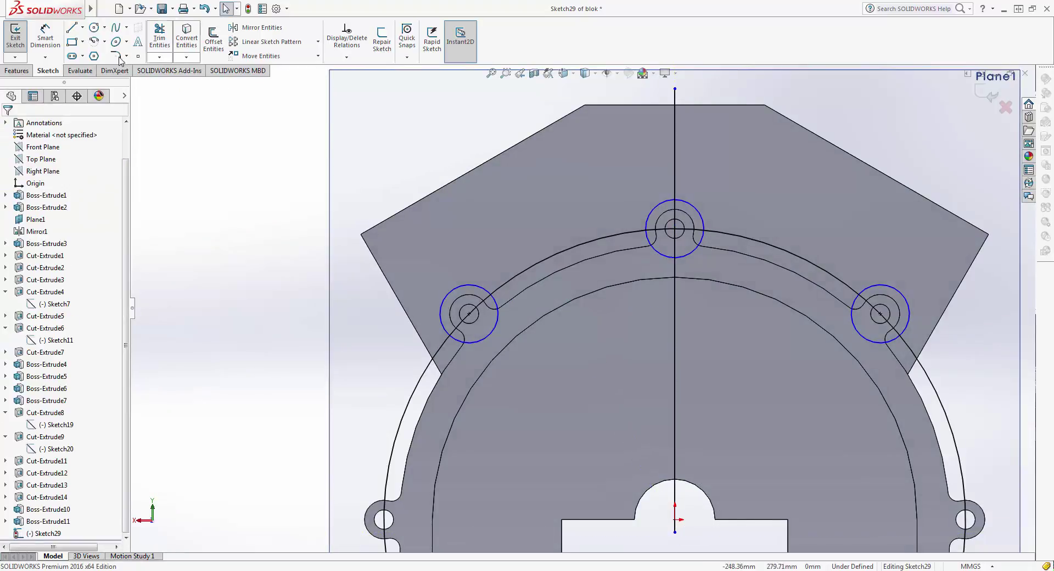
Draw a horizontal-then-slanted line chain into the block's upper-left corner, ending past the bolt circle.
click(75, 30)
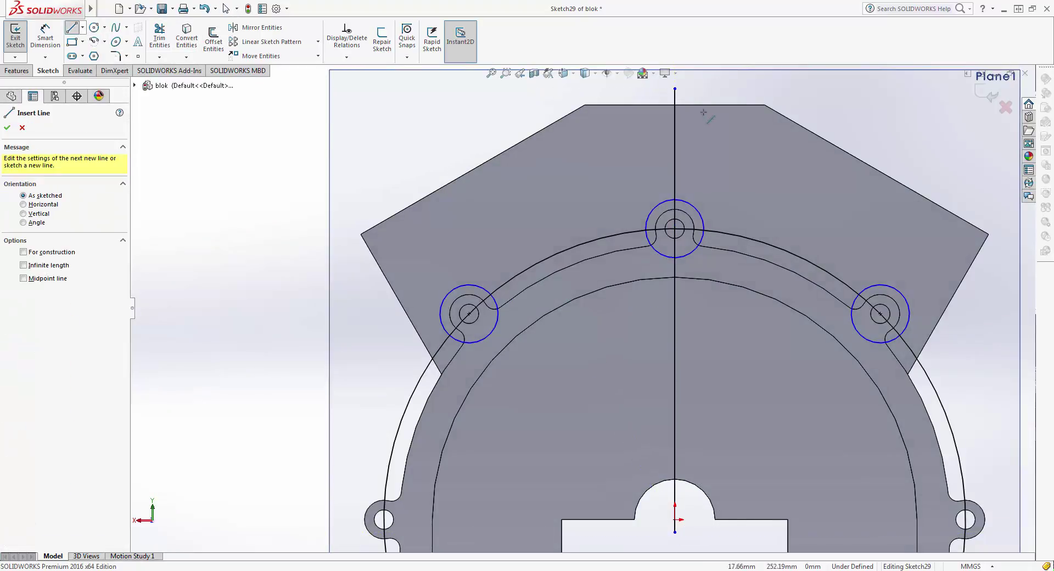
click(674, 123)
click(590, 124)
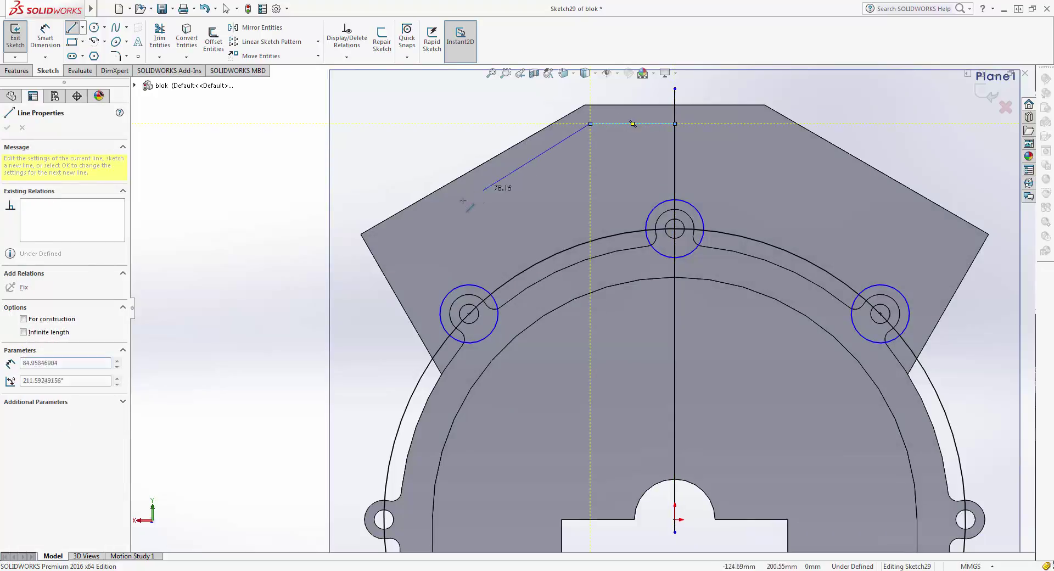
click(384, 238)
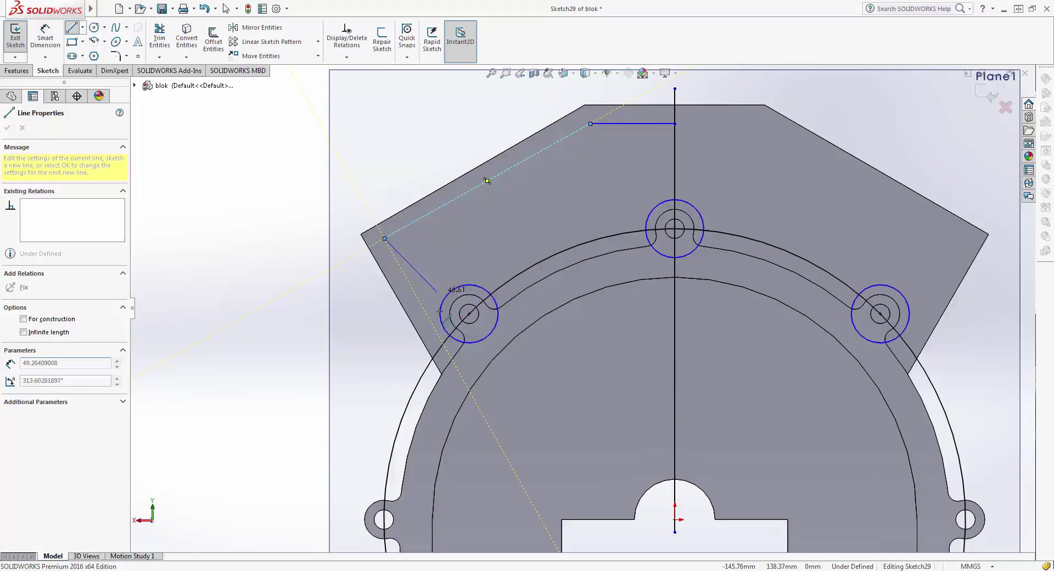
click(446, 350)
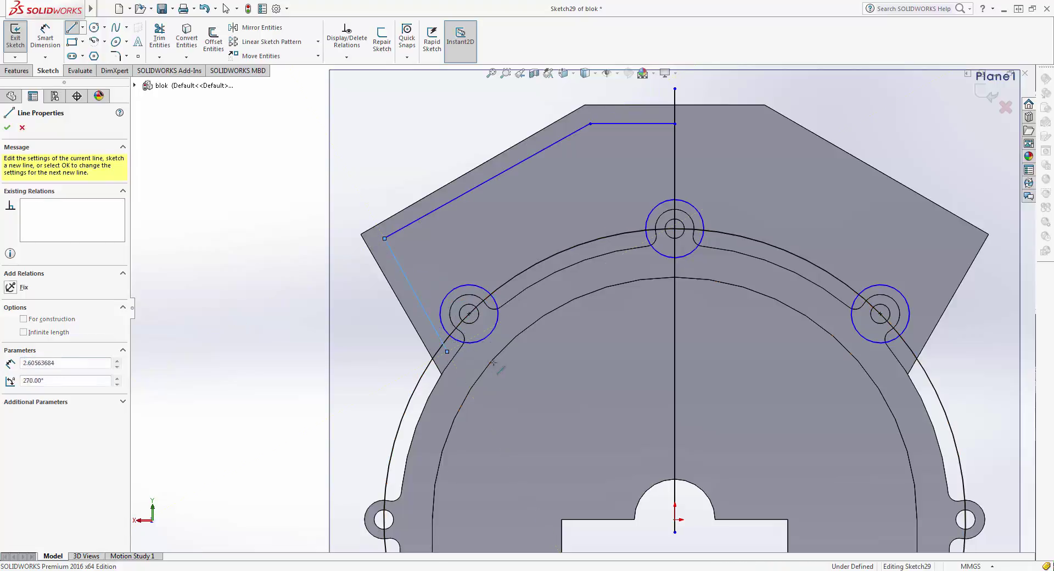
scroll(460, 350, down, 3)
key(Escape)
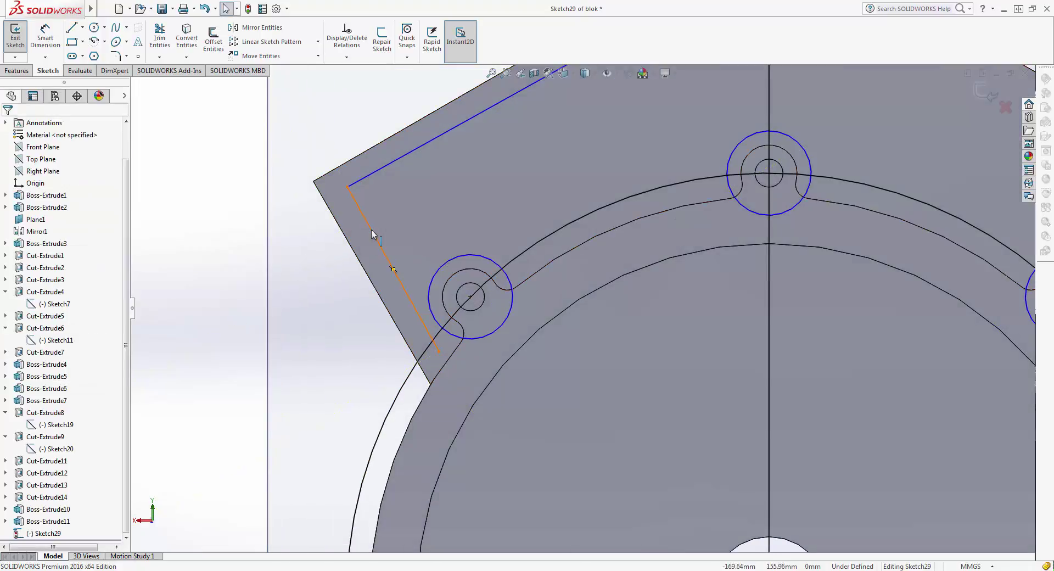
Make both slanted sketch lines parallel to the adjacent left and upper-left outer edges.
click(371, 229)
ctrl+click(350, 251)
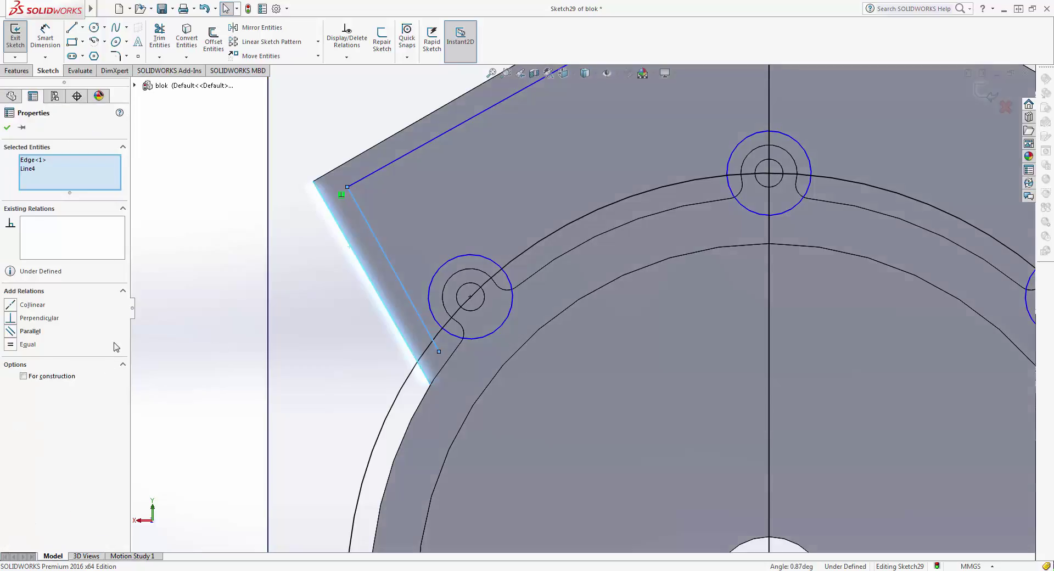
click(12, 332)
ctrl+click(397, 169)
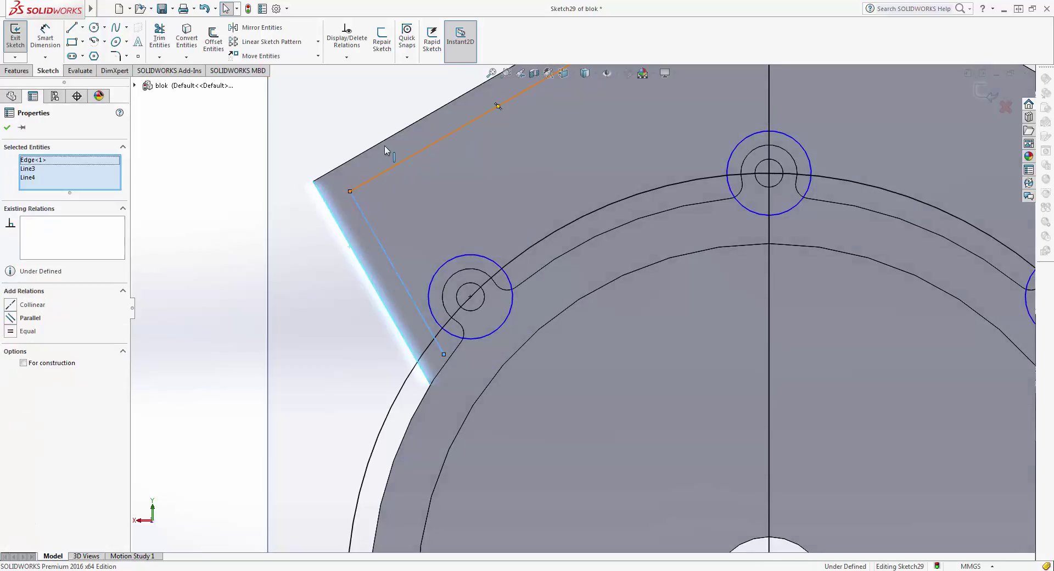
key(Escape)
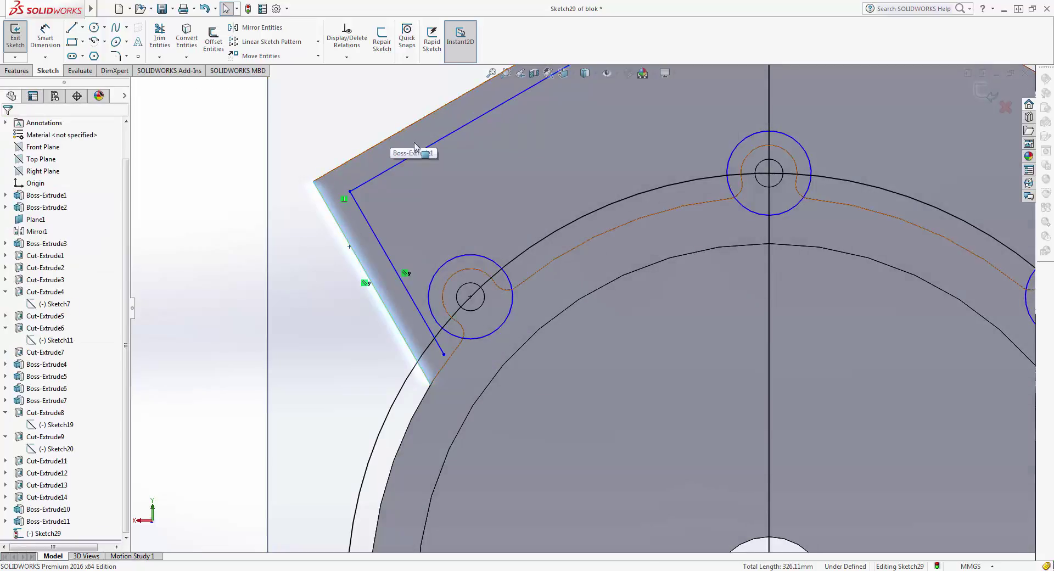
click(419, 146)
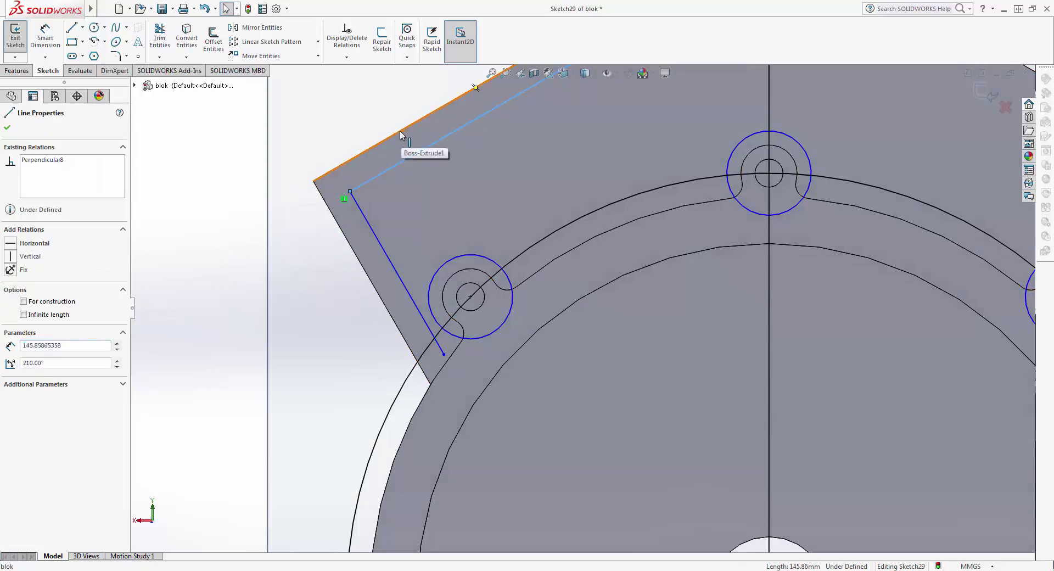
ctrl+click(400, 130)
click(10, 331)
scroll(586, 160, up, 3)
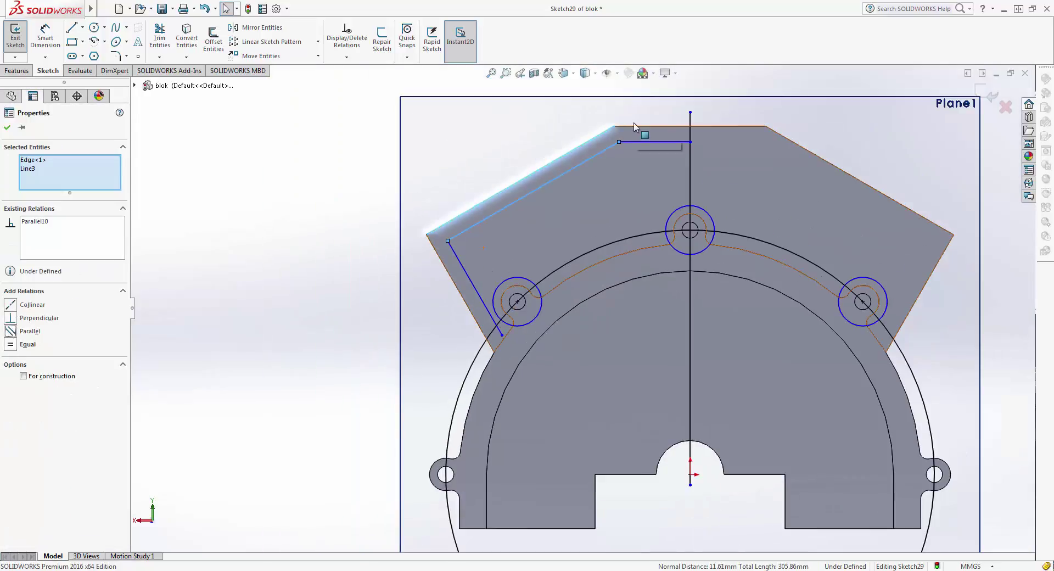
Dimension the lower slanted line 12 mm from the block's left outer edge.
key(Escape)
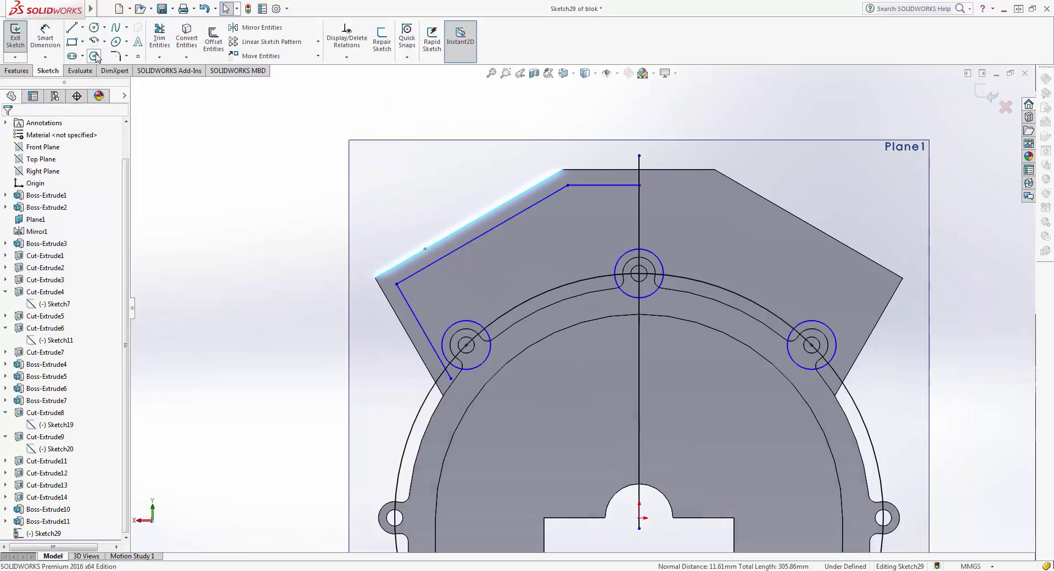
click(52, 41)
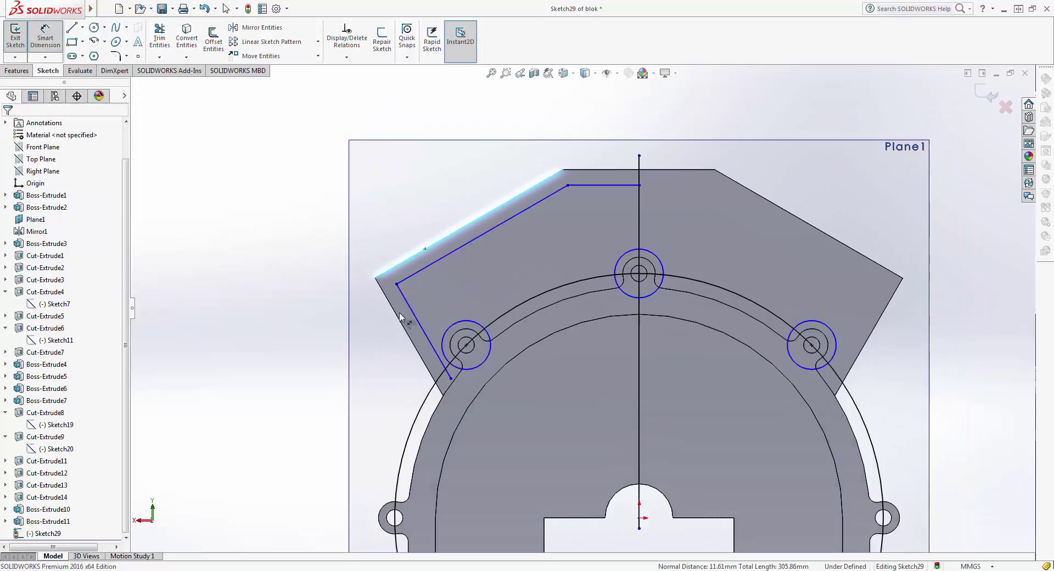
click(415, 314)
click(405, 333)
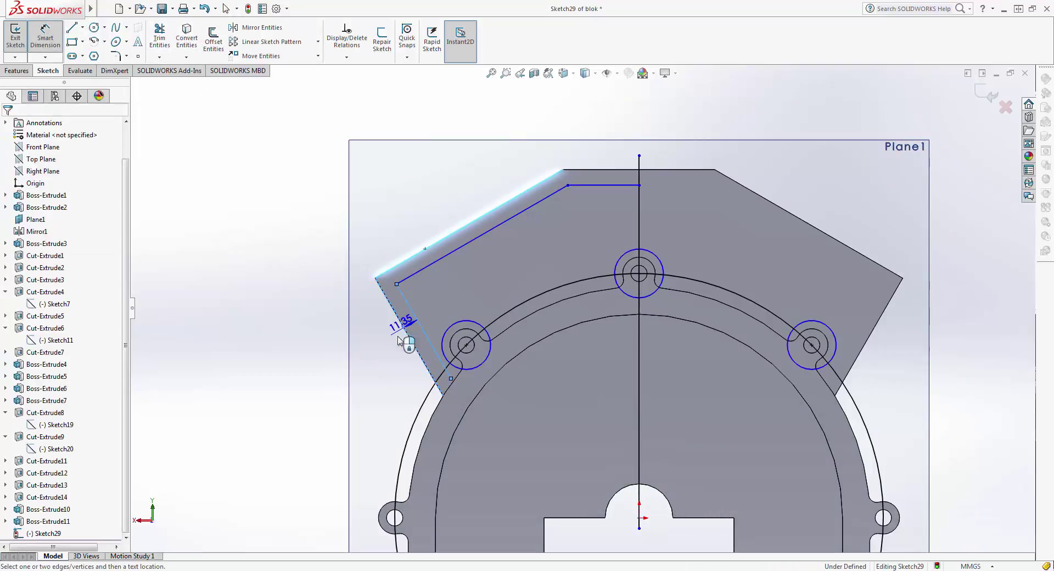
click(425, 321)
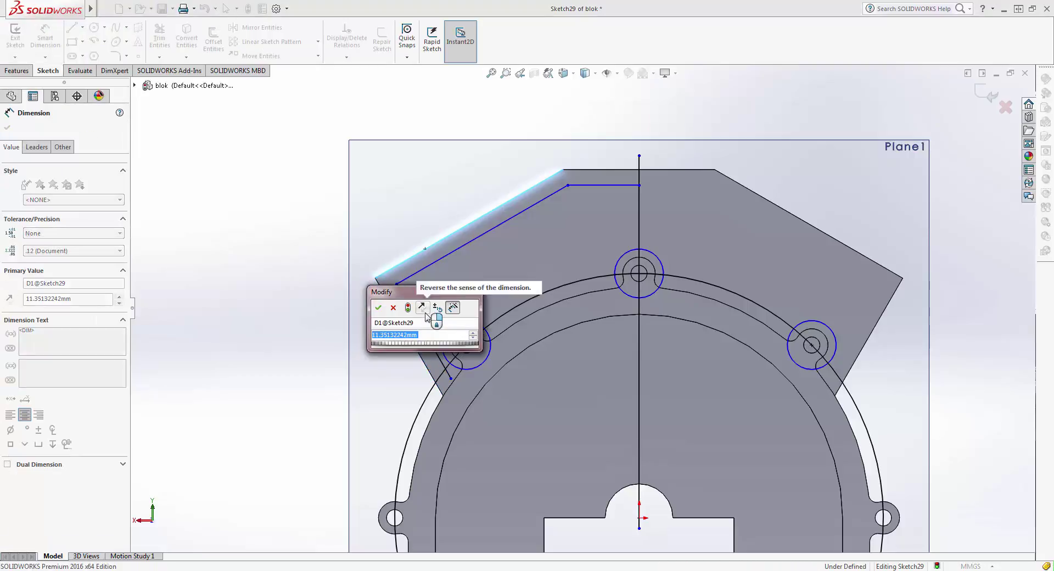
text(12)
key(Return)
Dimension the upper slanted line 12 mm from the upper-left outer edge.
scroll(425, 311, down, 5)
scroll(464, 332, down, 4)
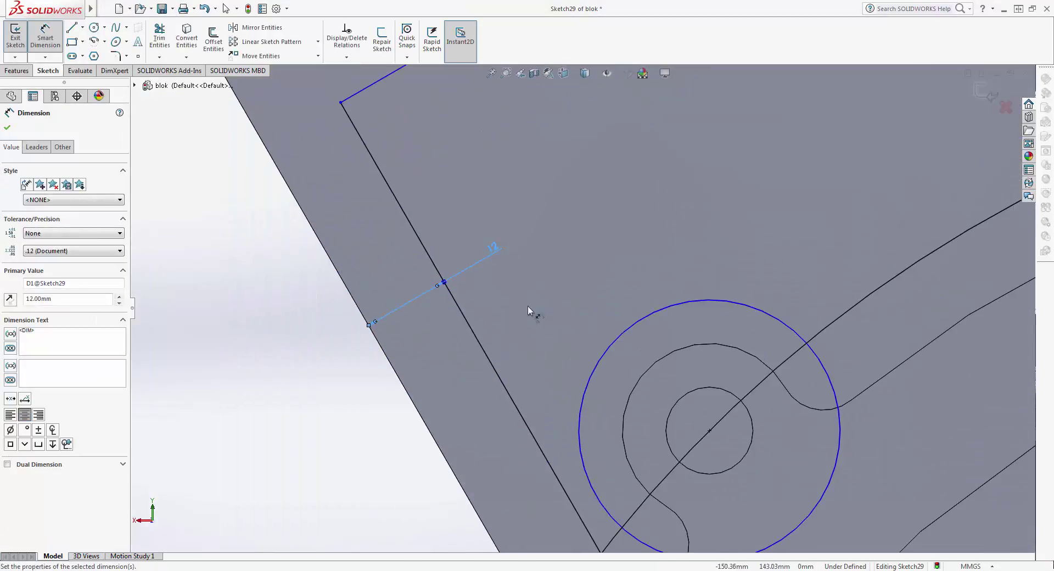
scroll(498, 255, up, 3)
scroll(550, 262, up, 3)
scroll(565, 242, up, 1)
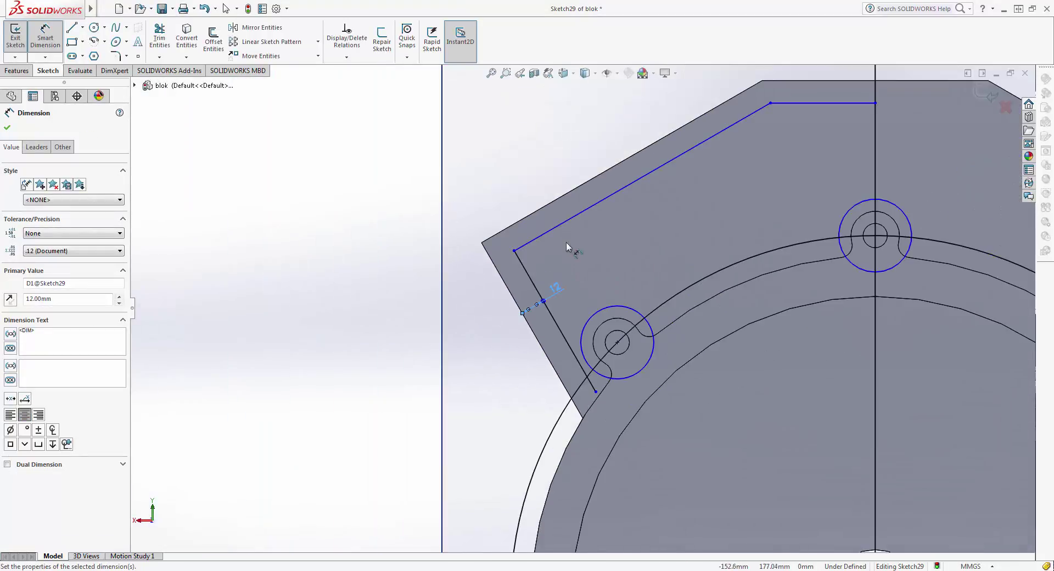
click(561, 223)
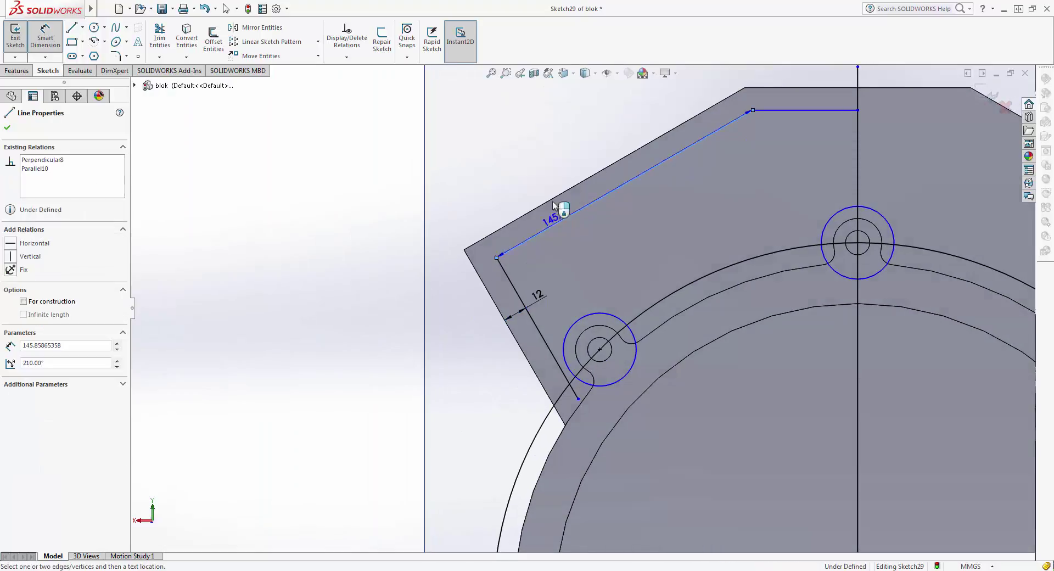
click(552, 202)
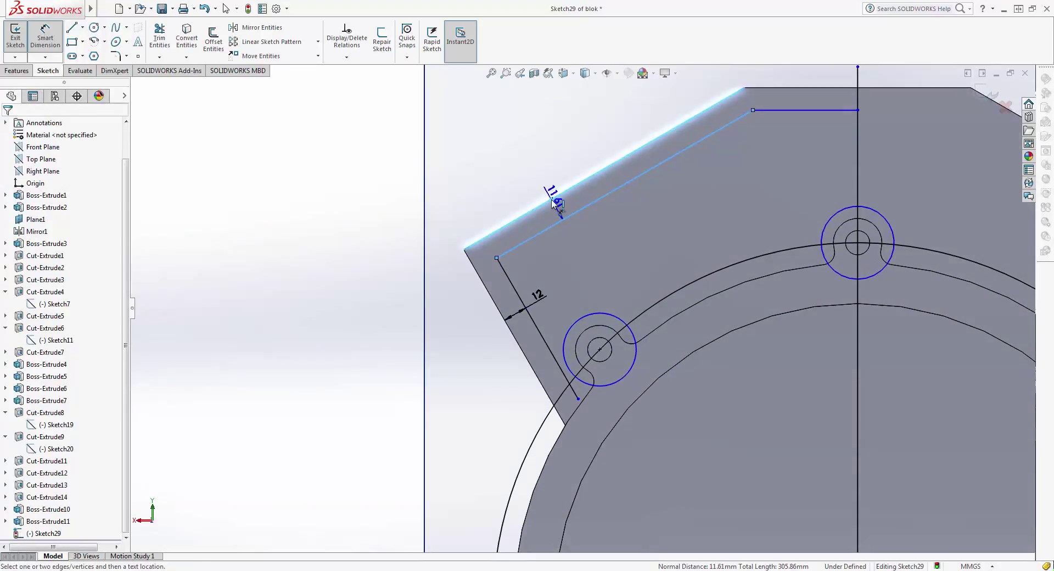
click(602, 240)
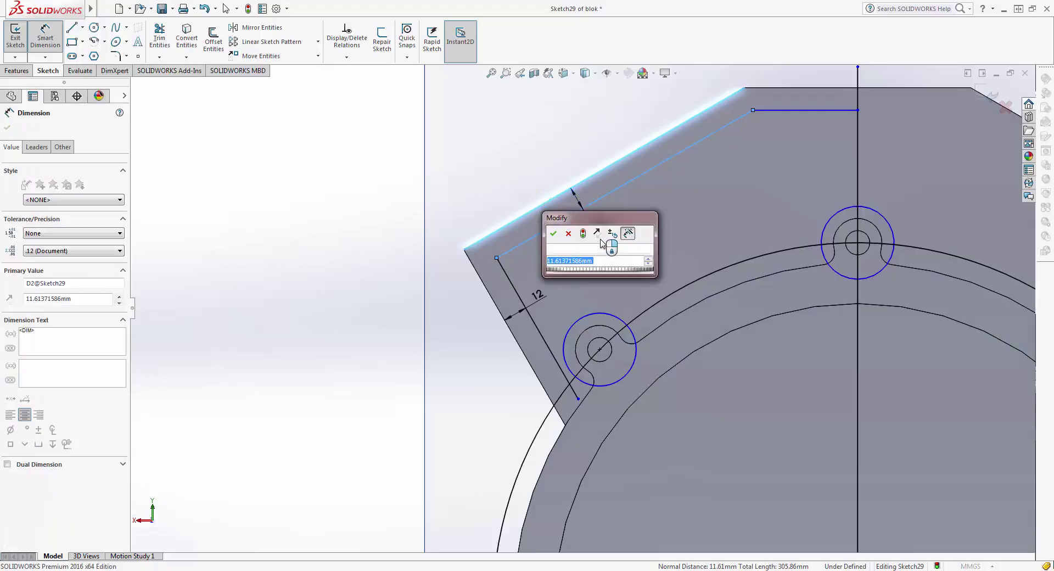
text(12)
key(Return)
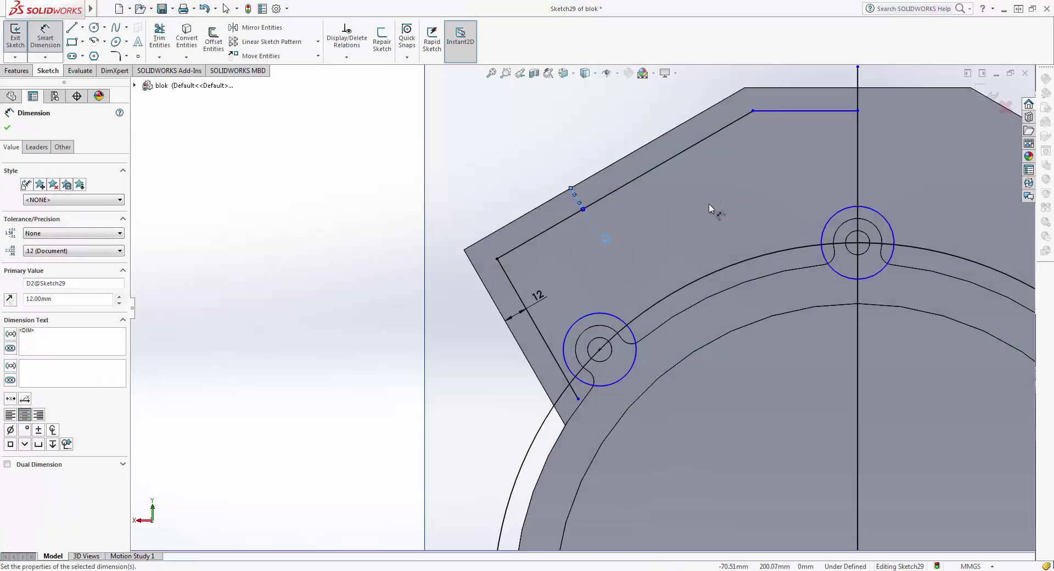
ctrl+middle_drag(709, 203, 552, 268)
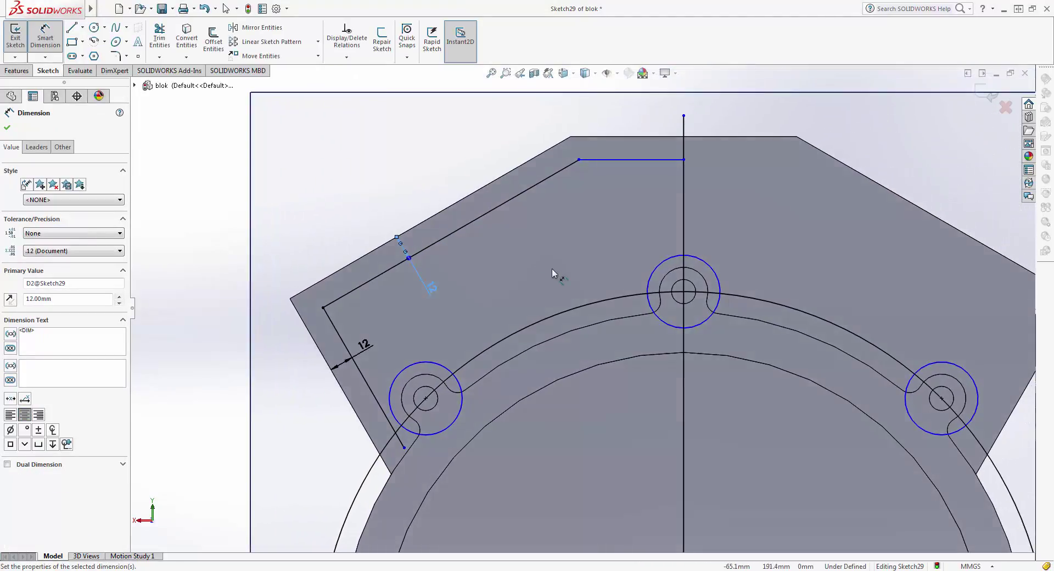
scroll(604, 263, down, 2)
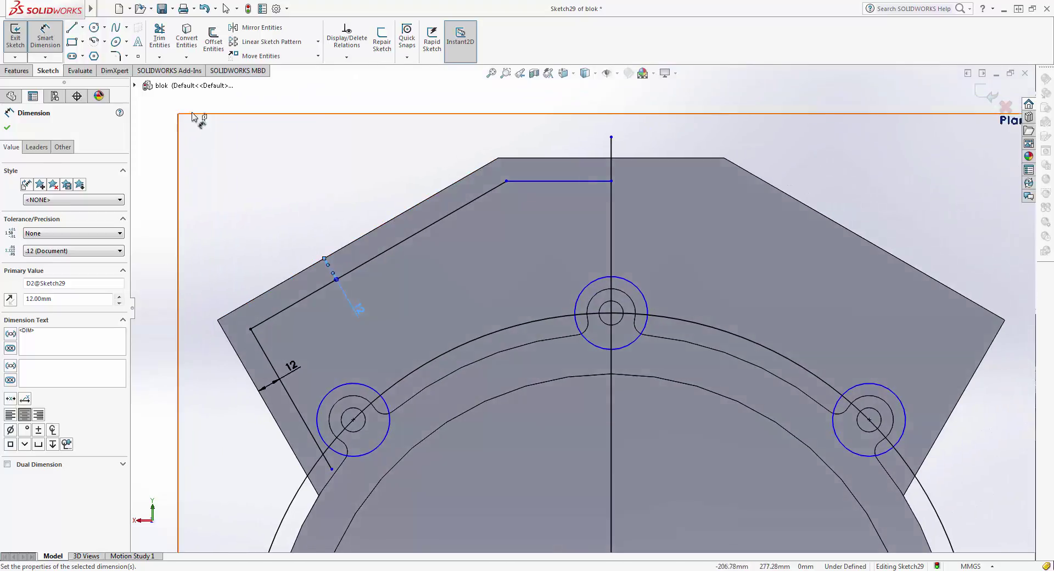
Draw a crossing line across the corner strip, dimensioned 70 mm from the parallel left line.
key(l)
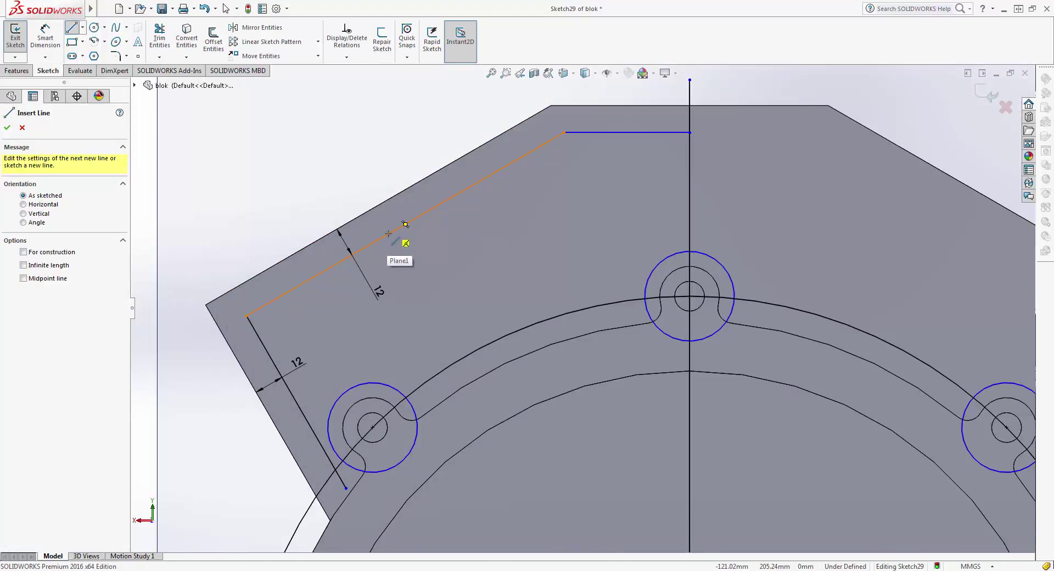
click(389, 233)
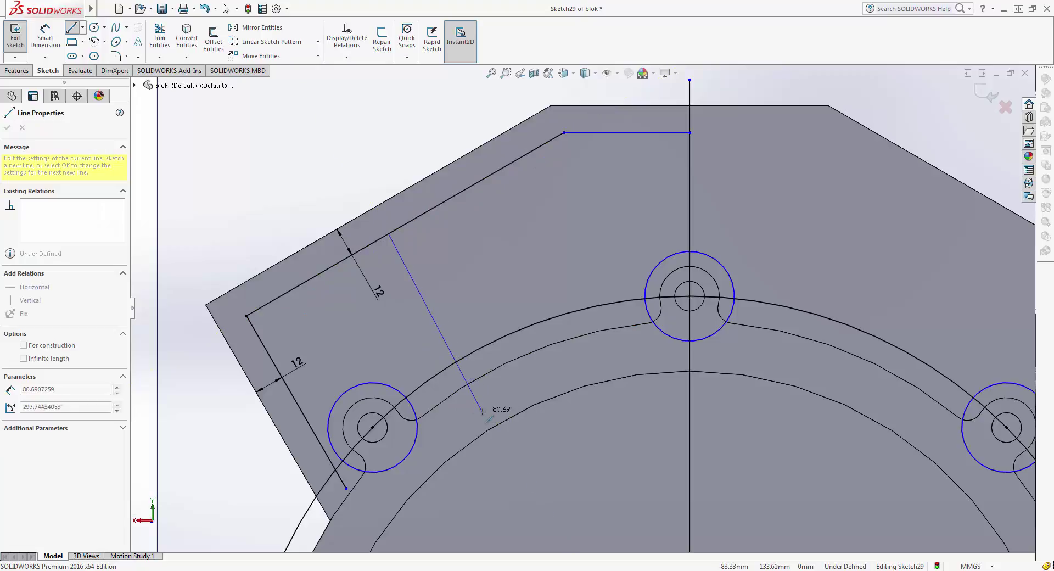
click(490, 410)
key(Escape)
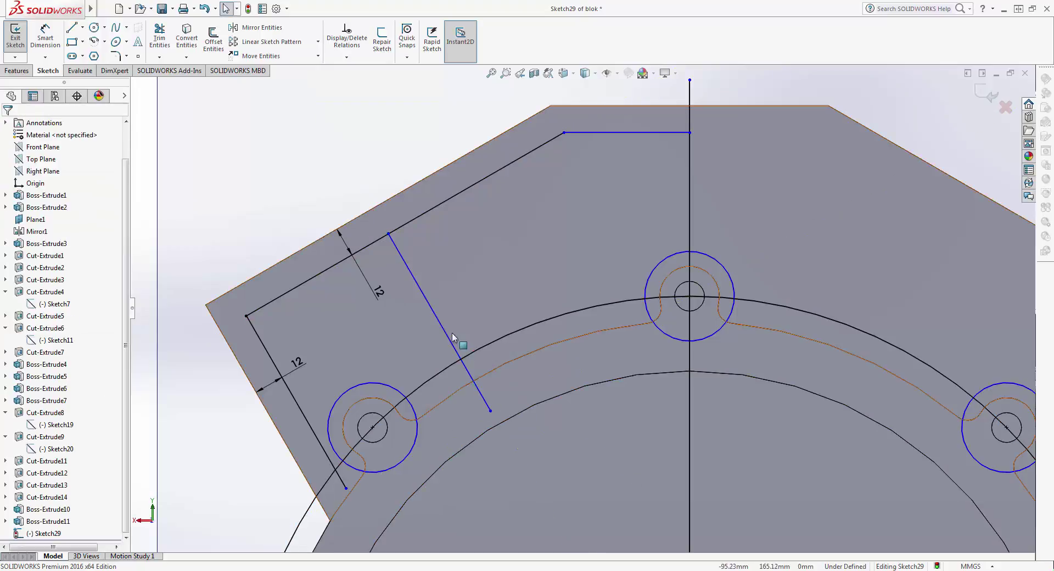
click(448, 337)
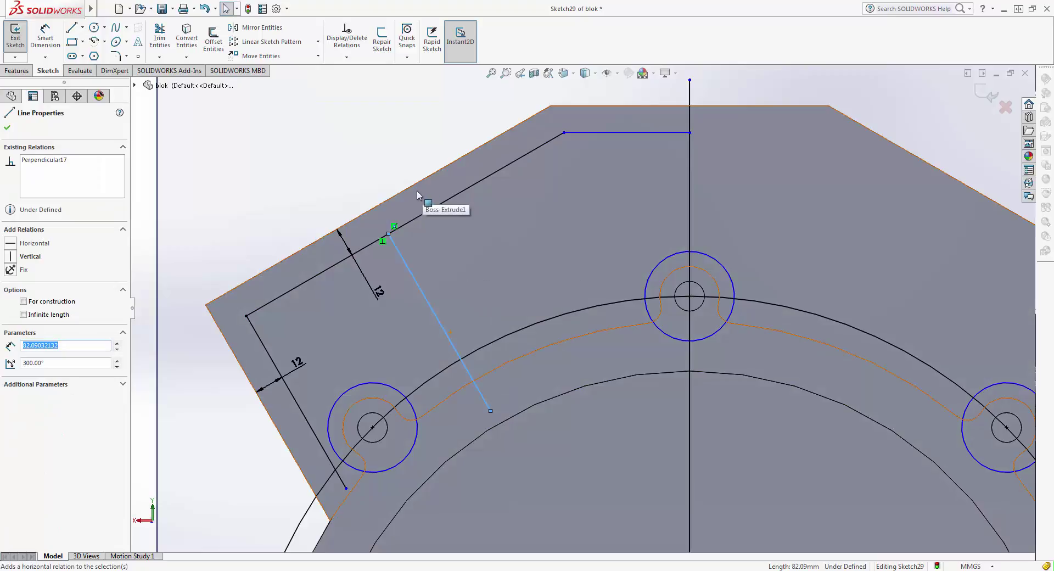
click(199, 292)
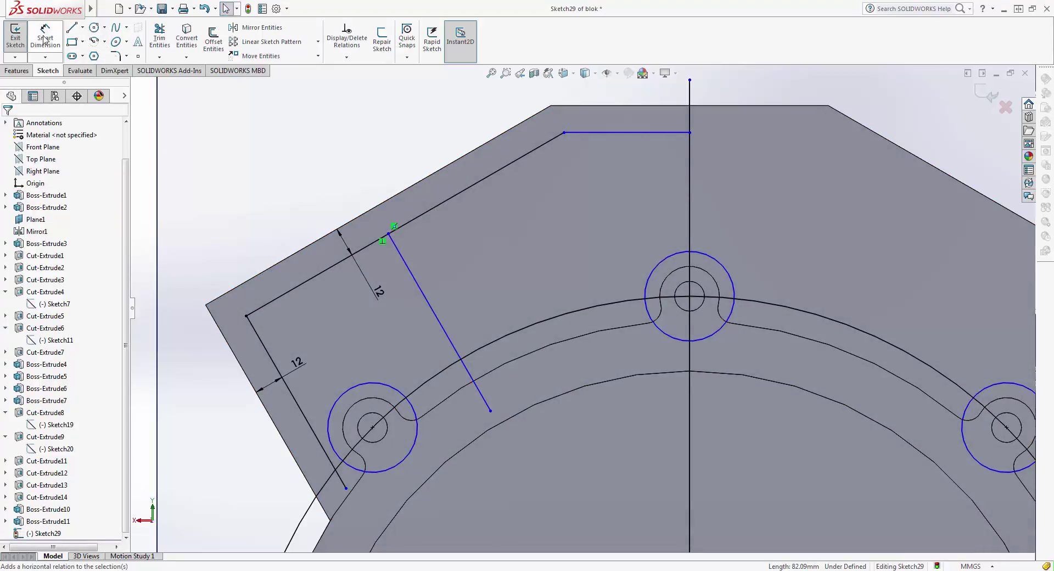
click(45, 40)
click(429, 305)
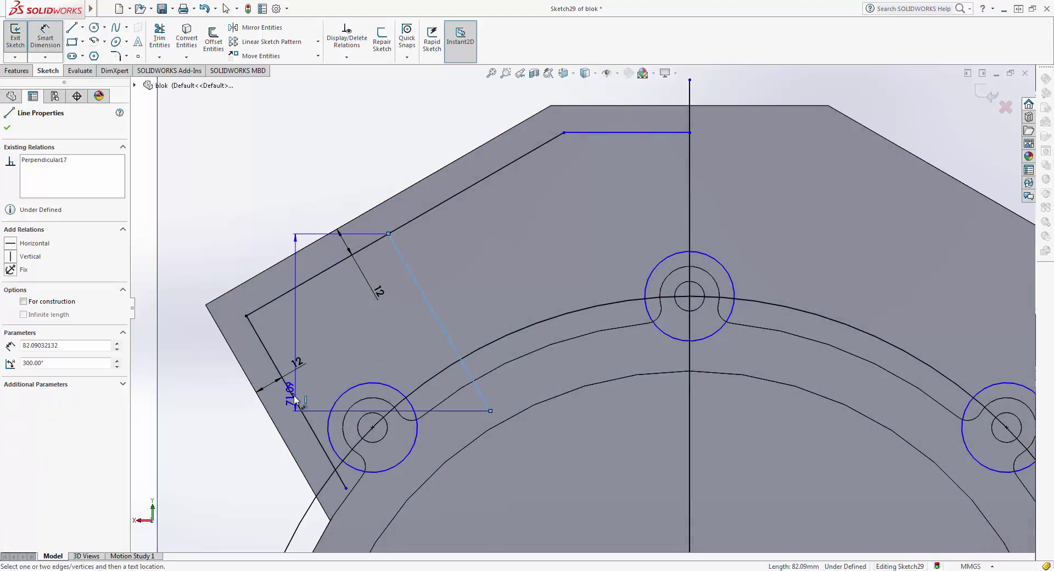
click(308, 423)
click(351, 347)
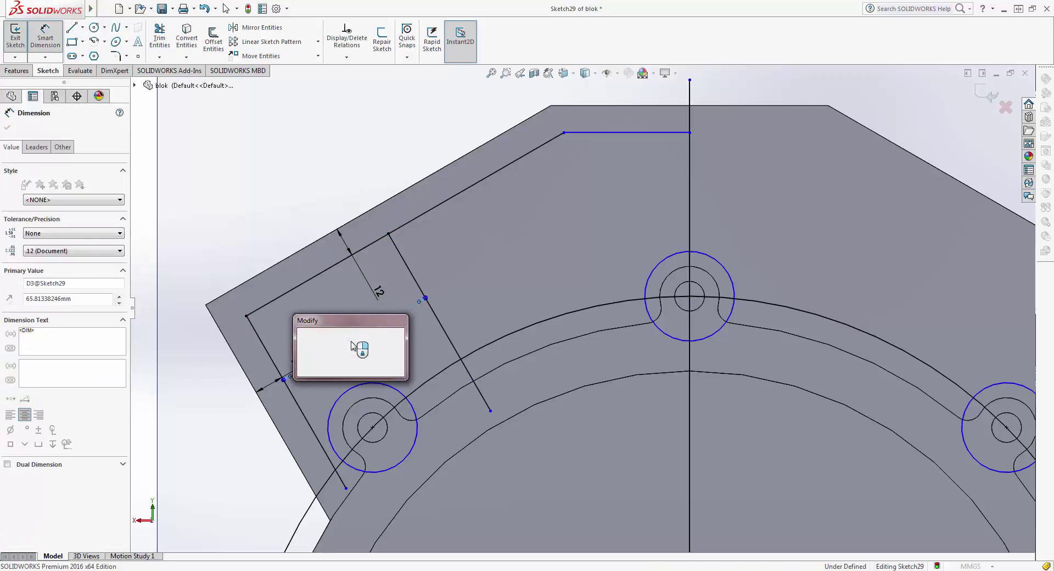
text(6)
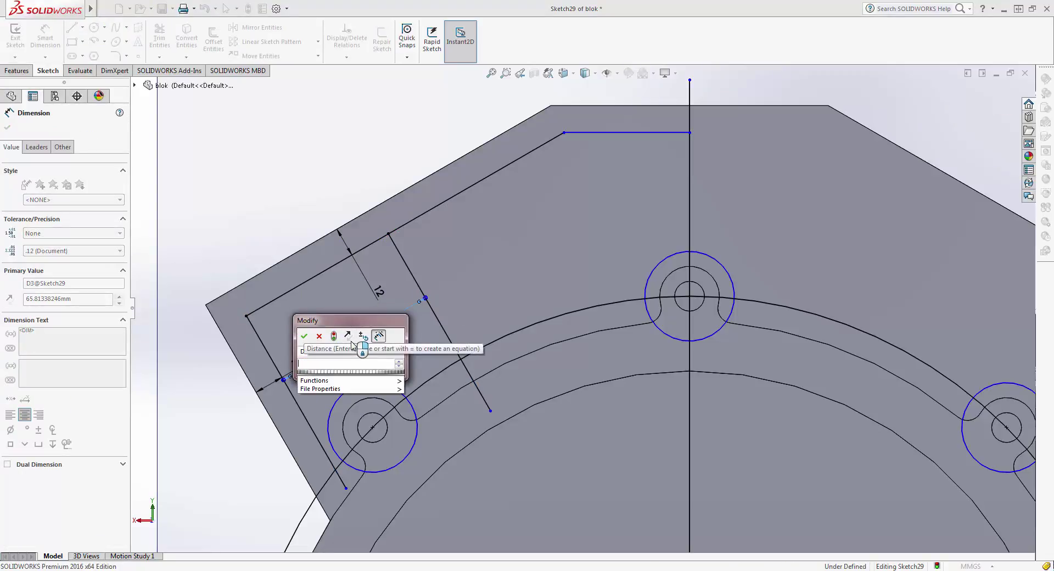
key(BackSpace)
text(70)
key(Return)
key(Escape)
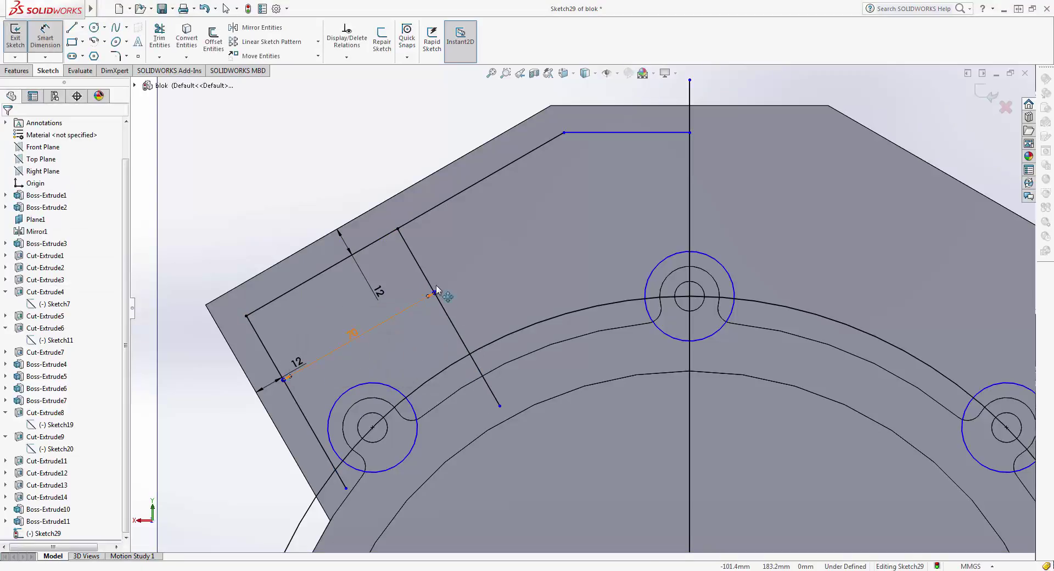
Draw a second crossing line and set it 30 mm from the parallel pocket edge.
click(72, 28)
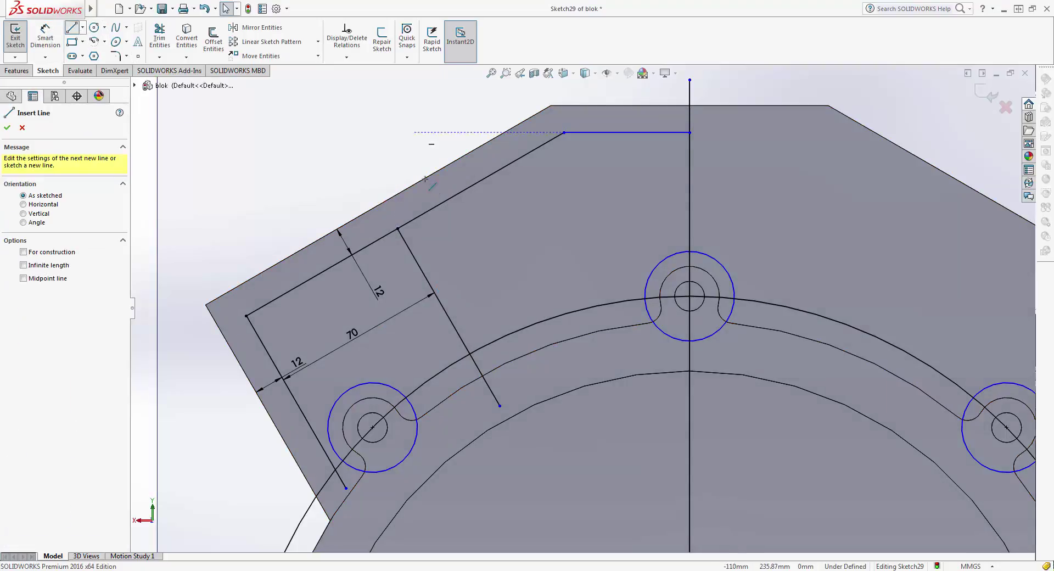
click(459, 194)
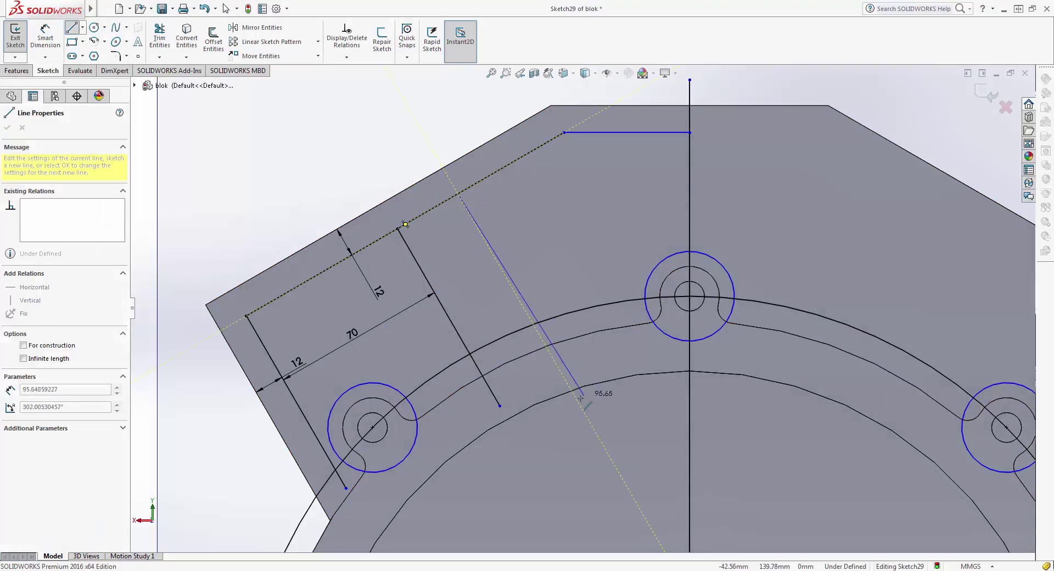
click(563, 378)
key(Escape)
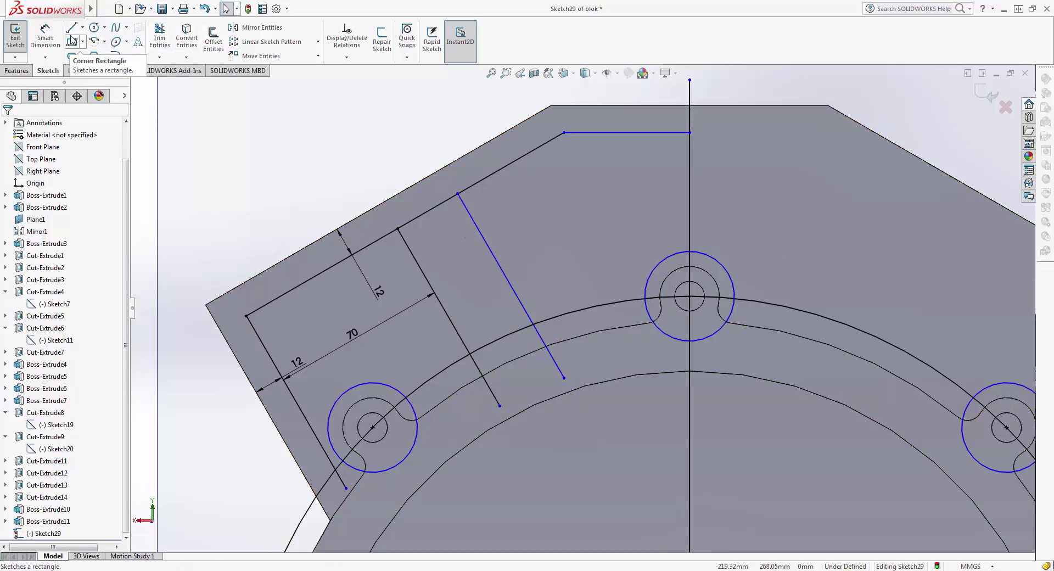
click(45, 36)
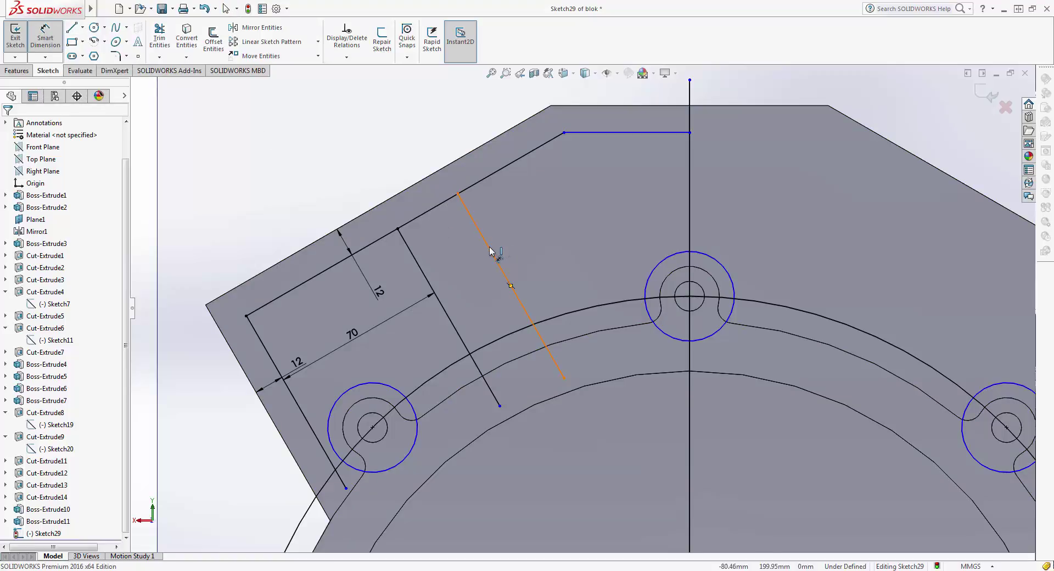
click(491, 251)
click(418, 263)
click(442, 259)
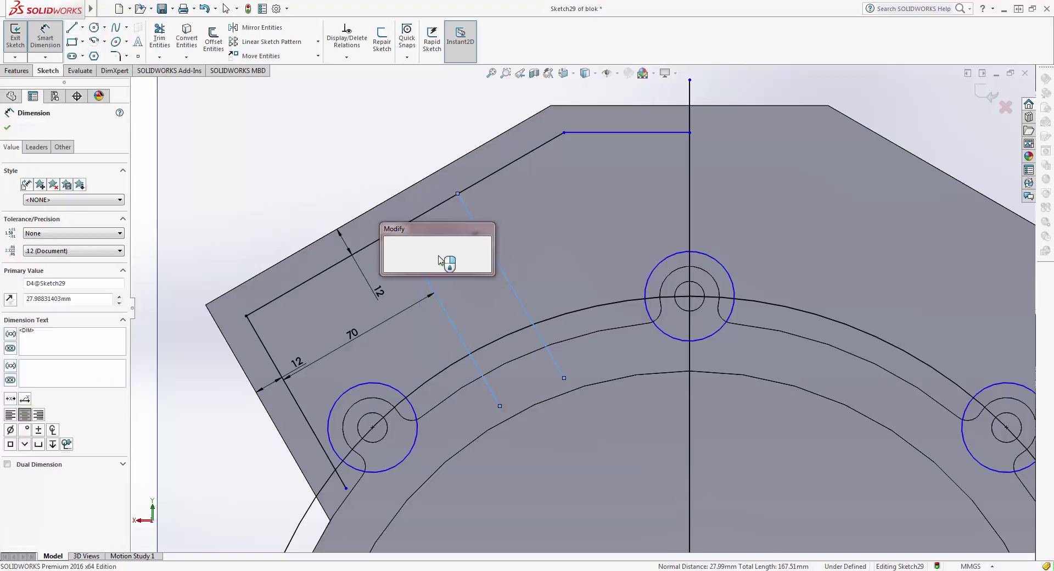
text(30)
click(395, 248)
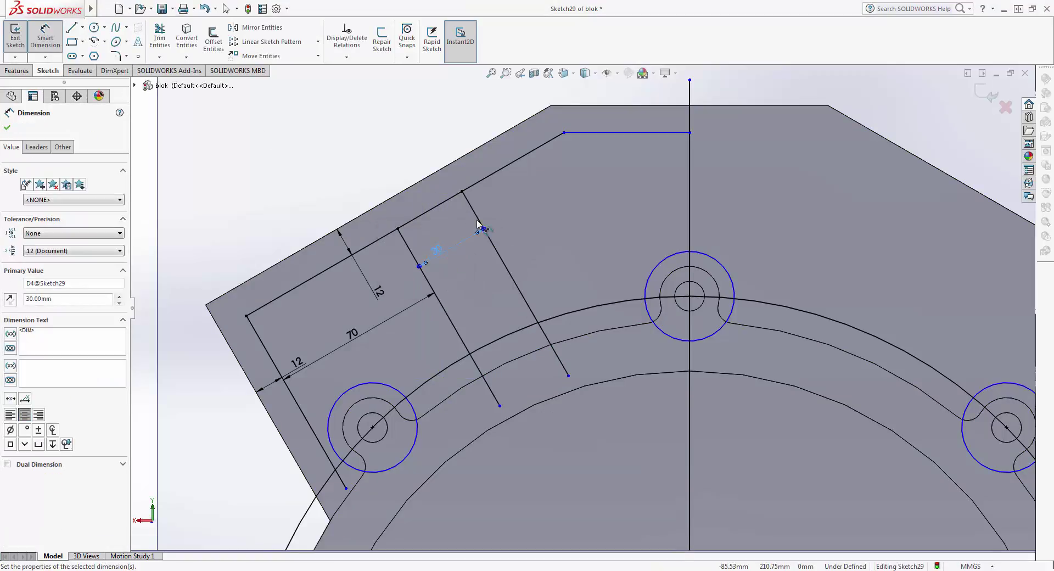
scroll(541, 284, up, 3)
Trim the excess line ends and the inner arc around the lower-left bolt boss.
scroll(532, 284, down, 4)
key(Escape)
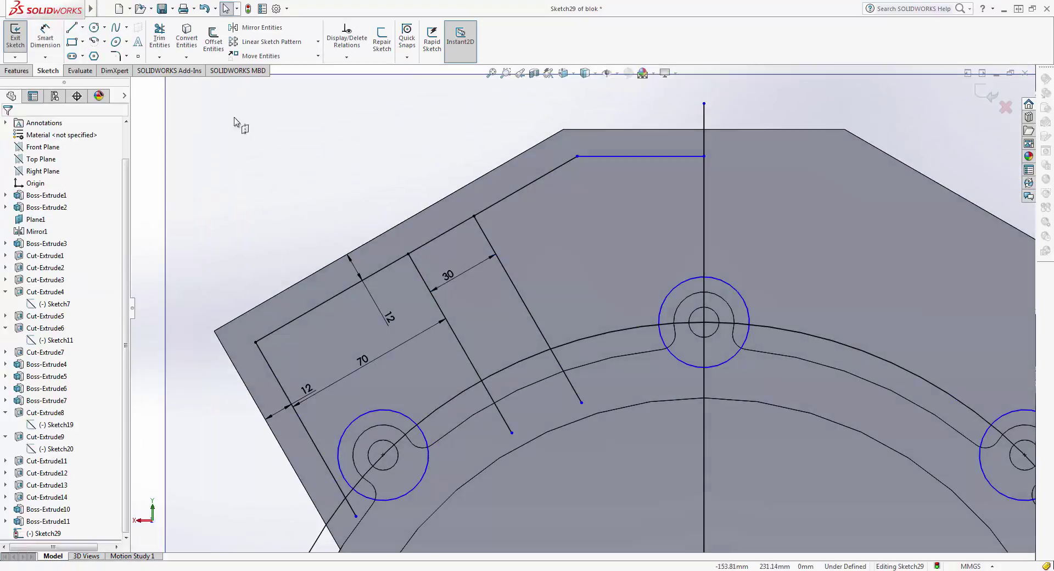
click(159, 36)
click(486, 390)
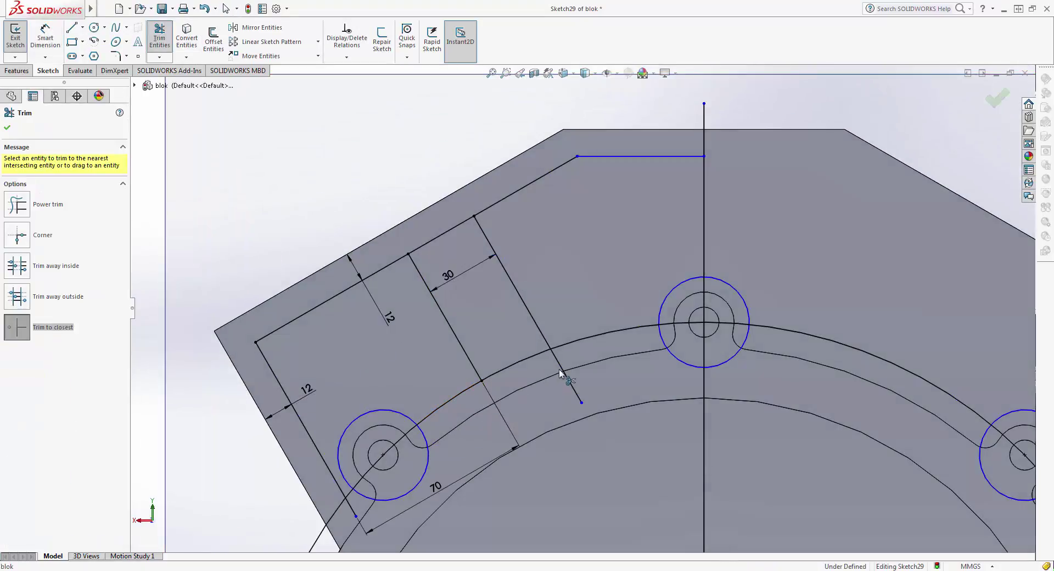
click(560, 374)
click(405, 435)
click(420, 428)
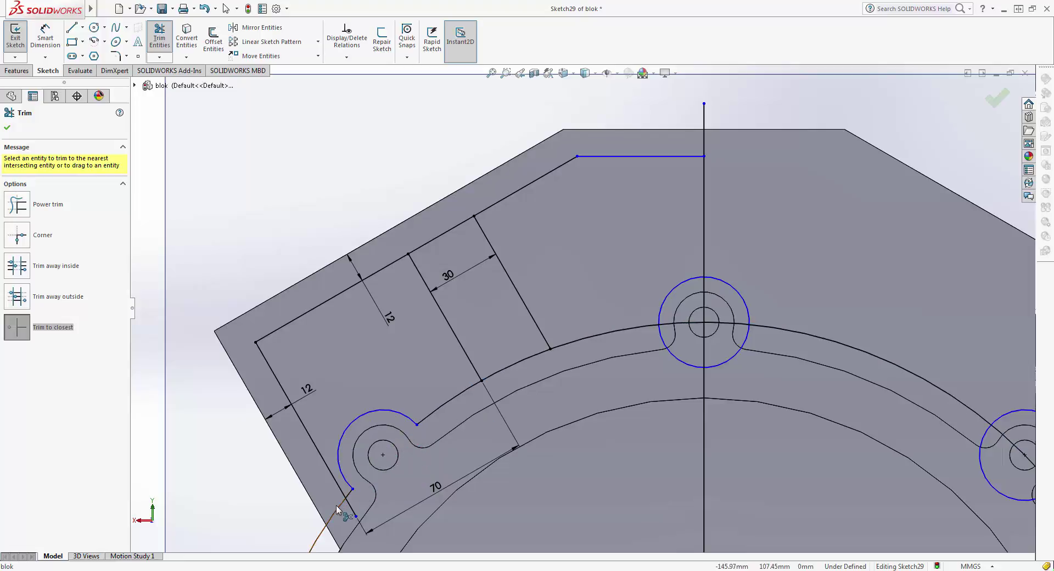
drag(336, 505, 335, 507)
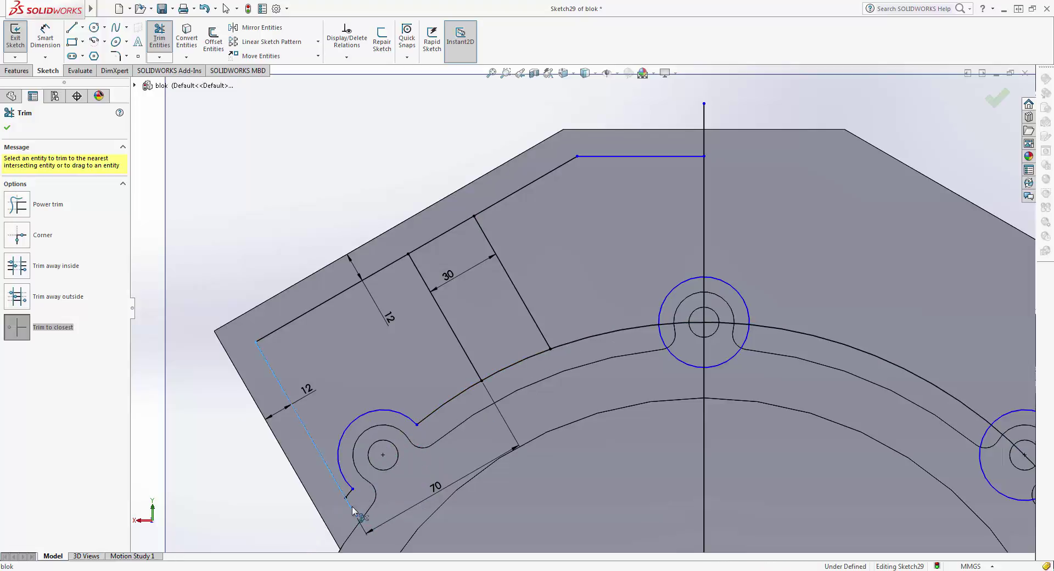
click(352, 507)
Trim the top-edge segment and the overlapping arcs around the top boss and the right hole.
click(439, 235)
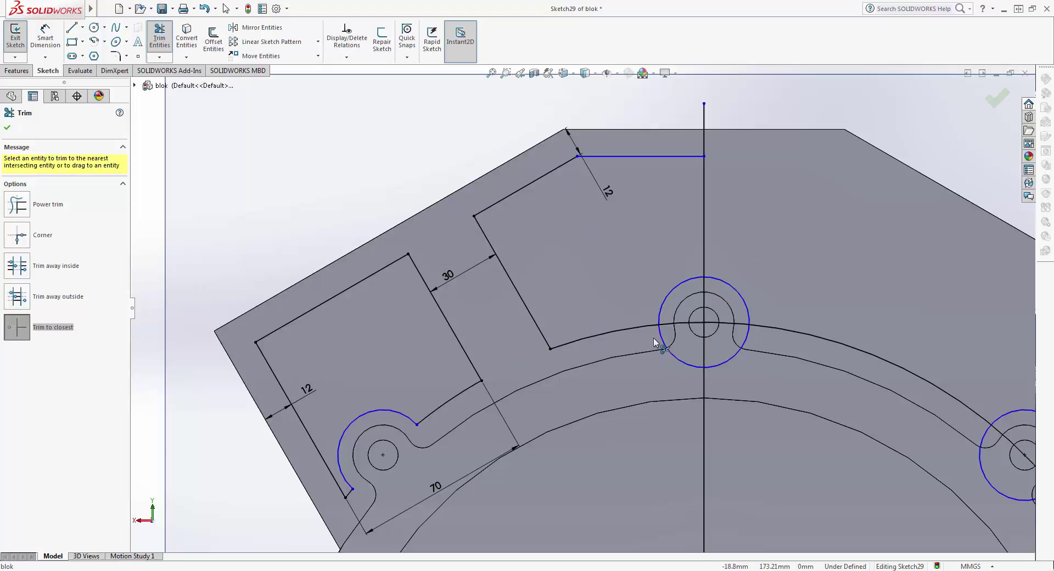
click(745, 310)
click(704, 343)
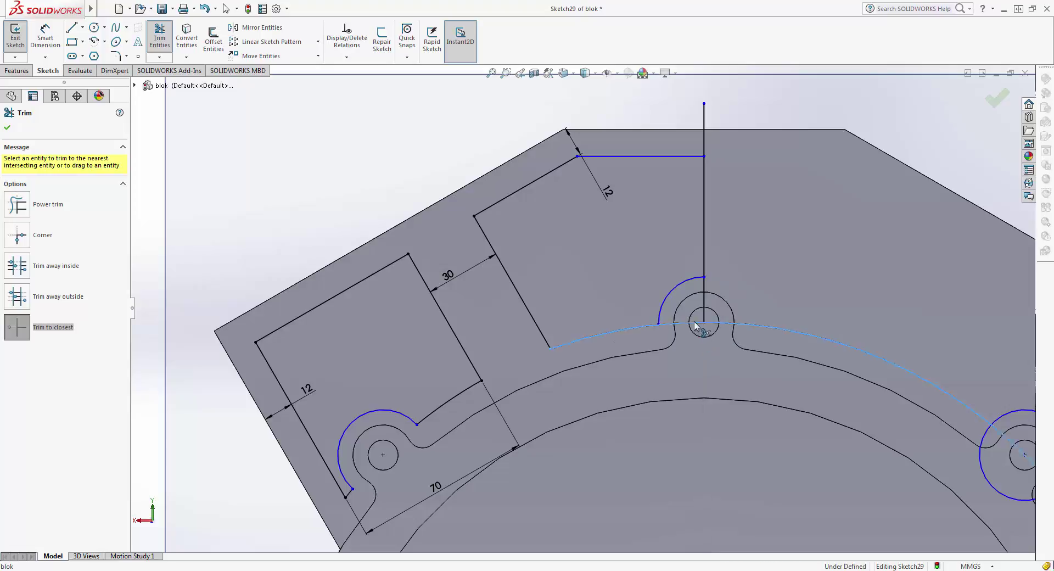
click(694, 325)
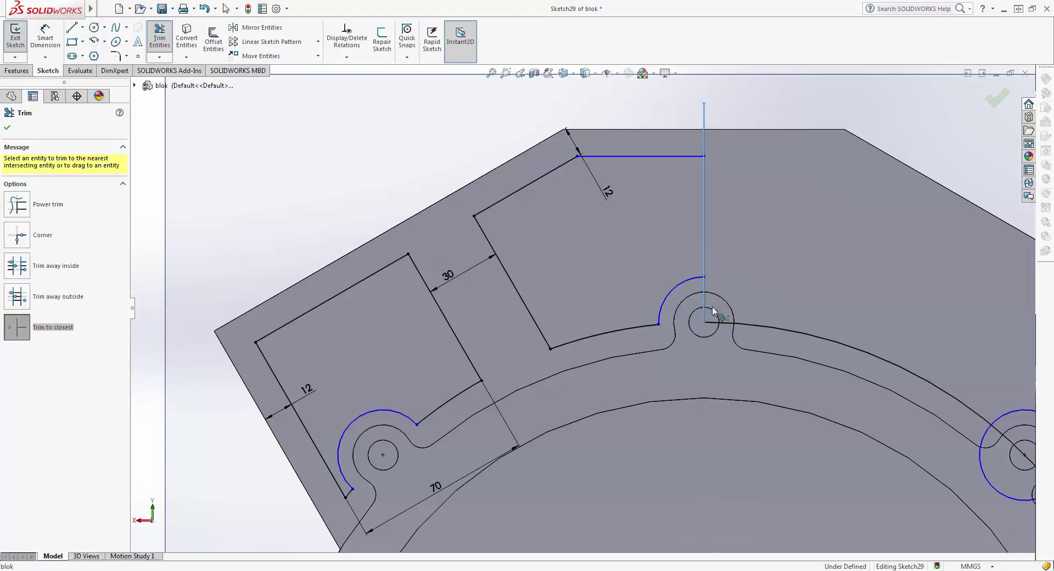
click(746, 323)
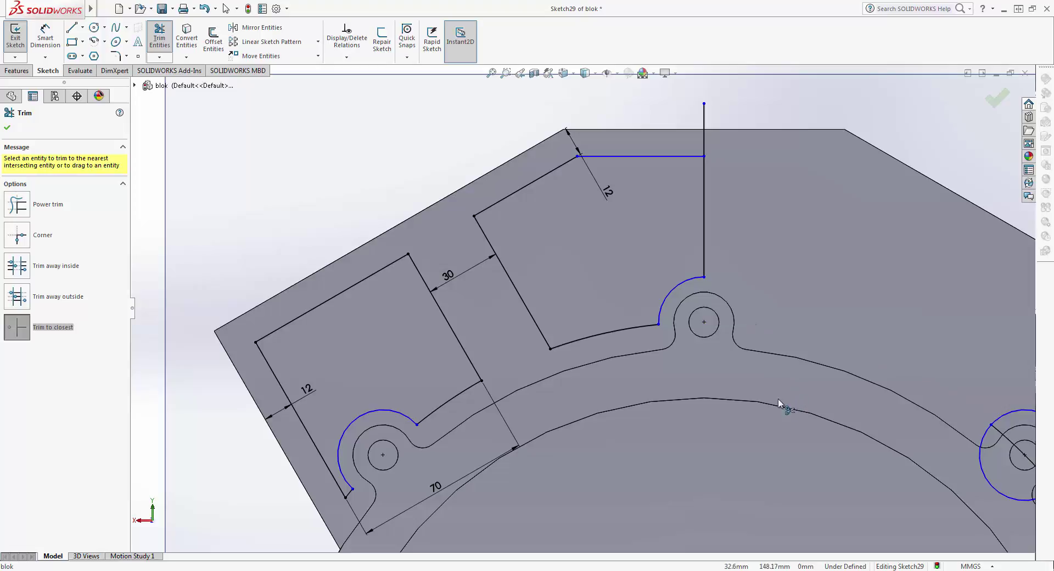
ctrl+middle_drag(779, 403, 631, 347)
click(857, 360)
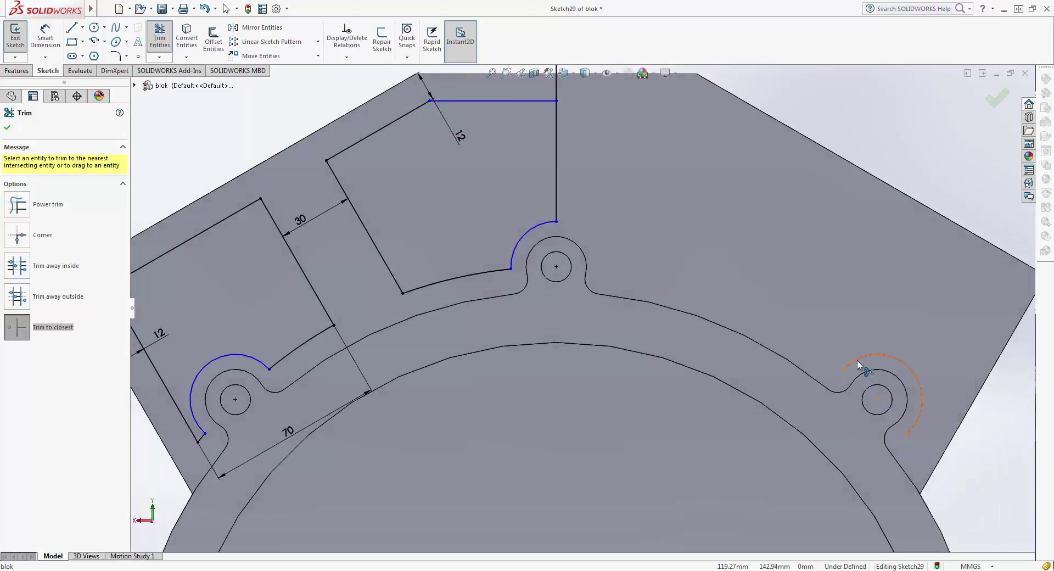
key(Escape)
scroll(603, 263, up, 3)
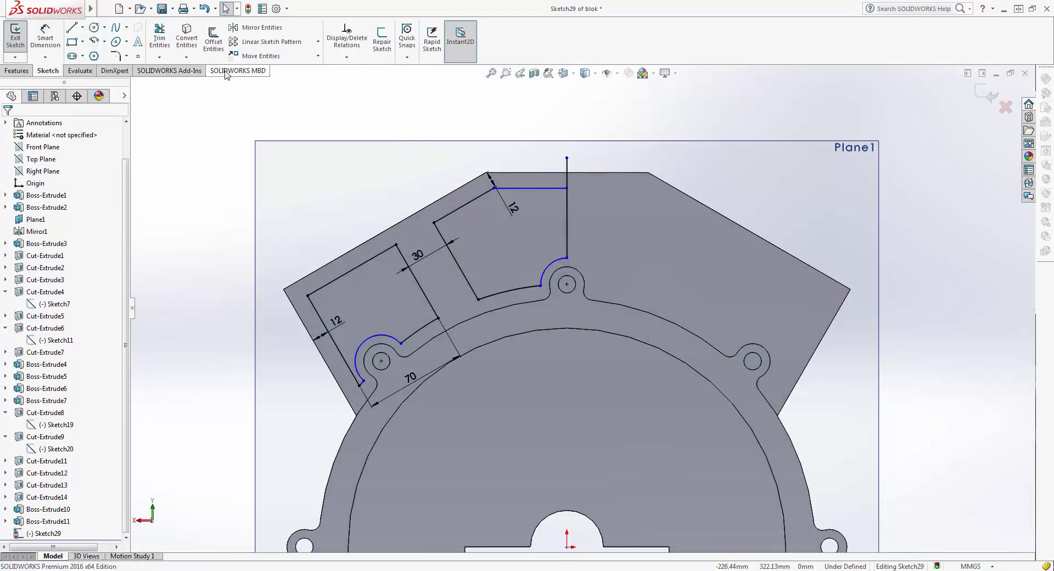
click(160, 37)
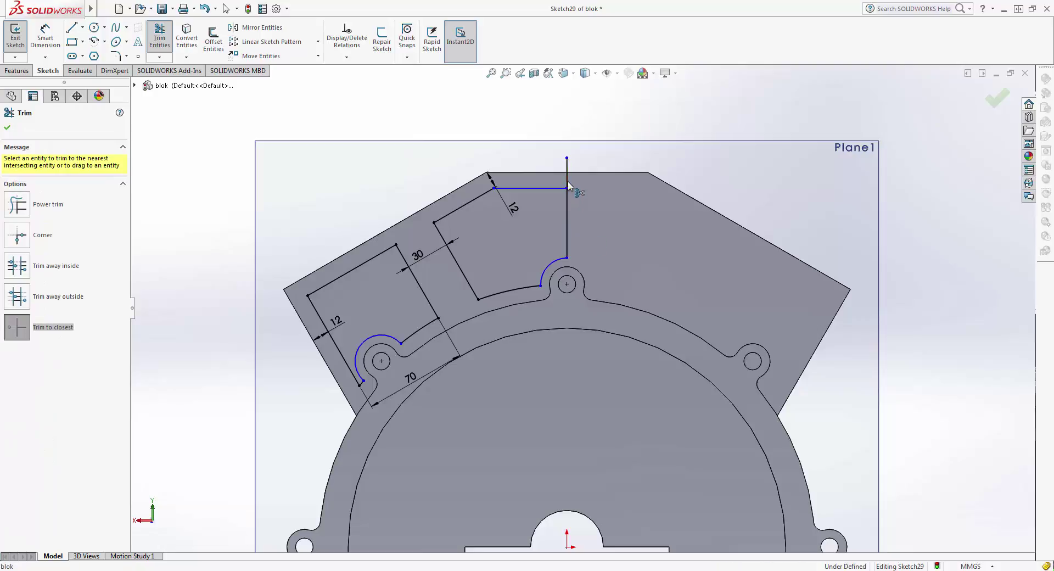
key(Escape)
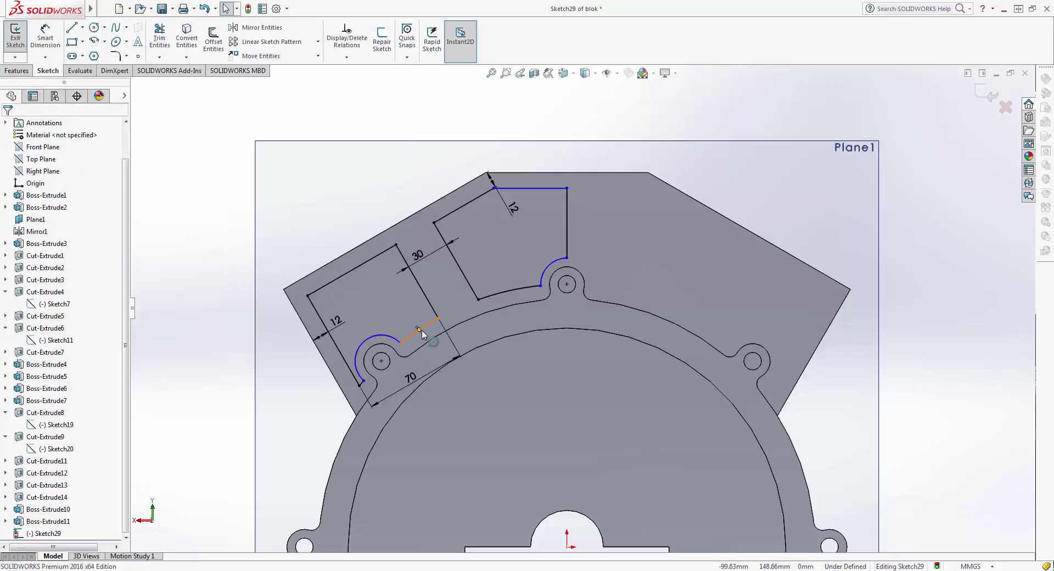
Convert the vertical centreline of the pocket sketch to construction geometry.
click(421, 332)
scroll(509, 274, down, 2)
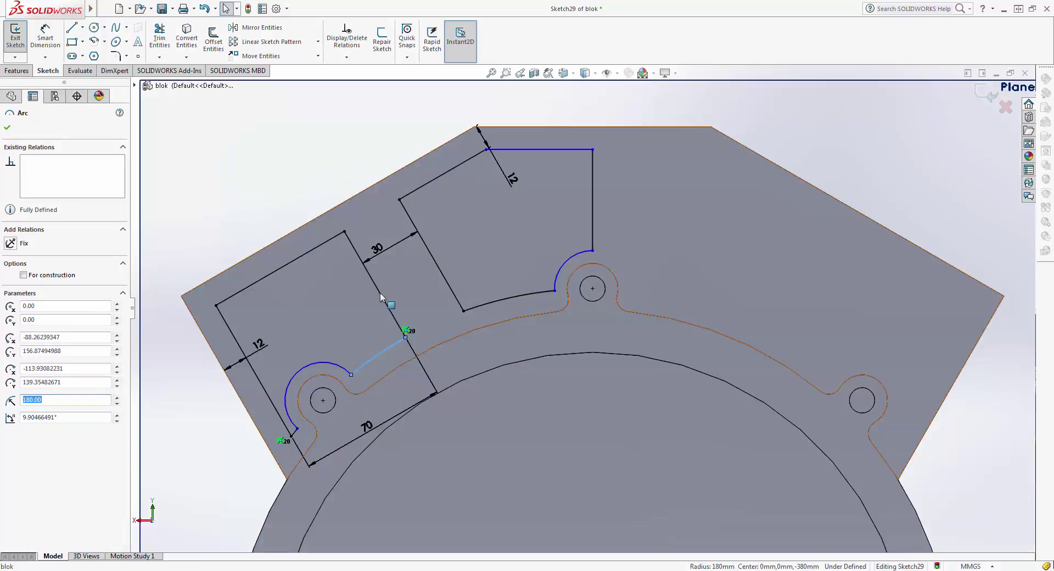
key(Escape)
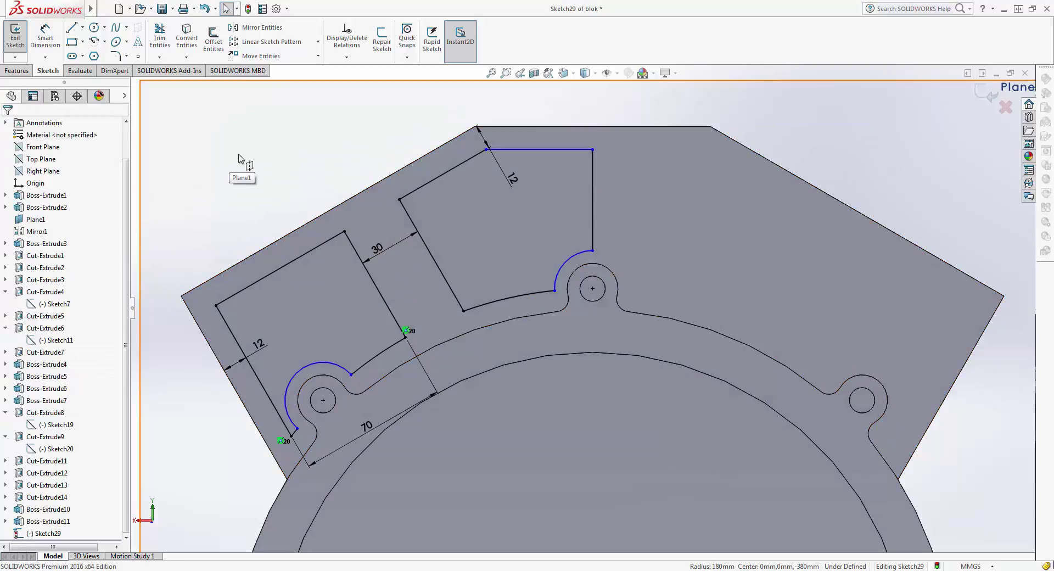
key(z)
drag(183, 149, 670, 496)
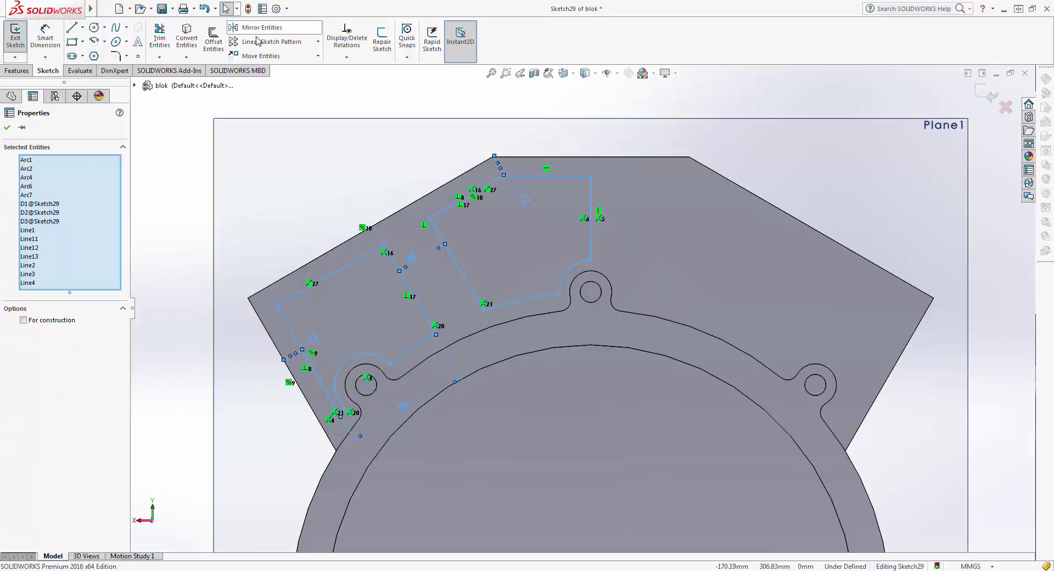
key(Escape)
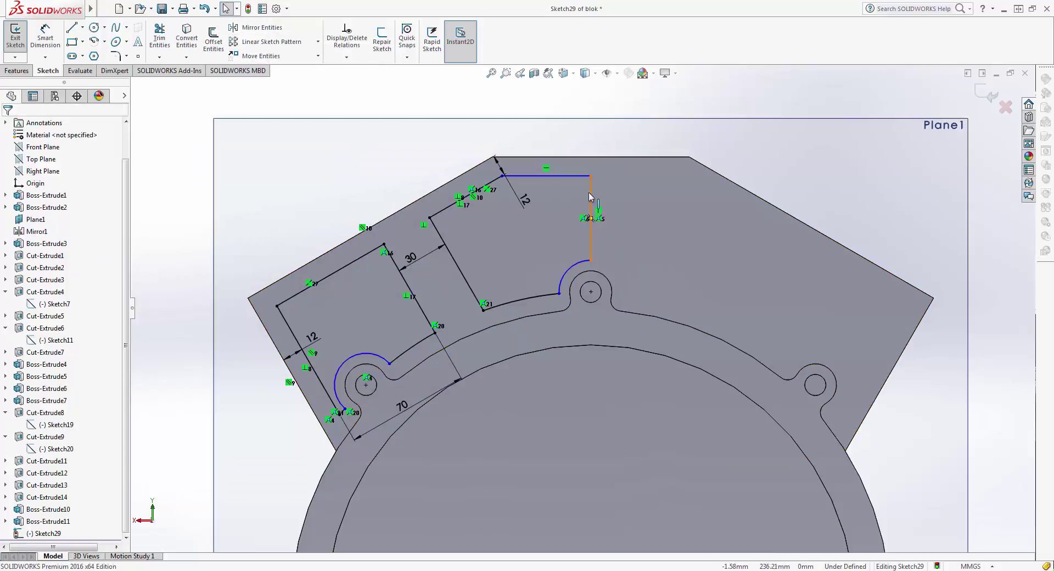
click(592, 200)
click(371, 175)
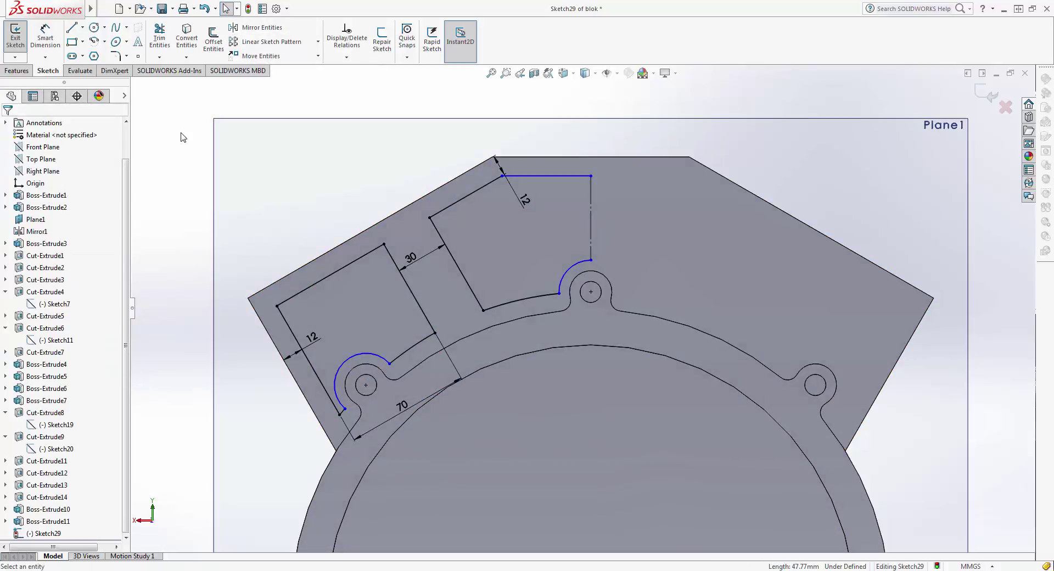
Mirror the pocket outlines across the centreline and exit Sketch29.
drag(175, 125, 741, 512)
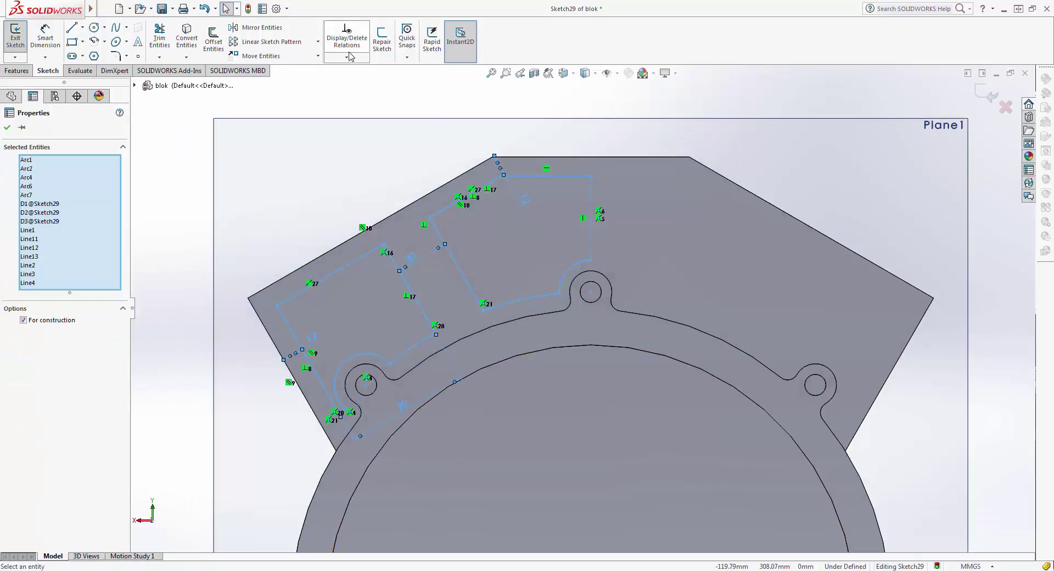
click(23, 320)
key(Escape)
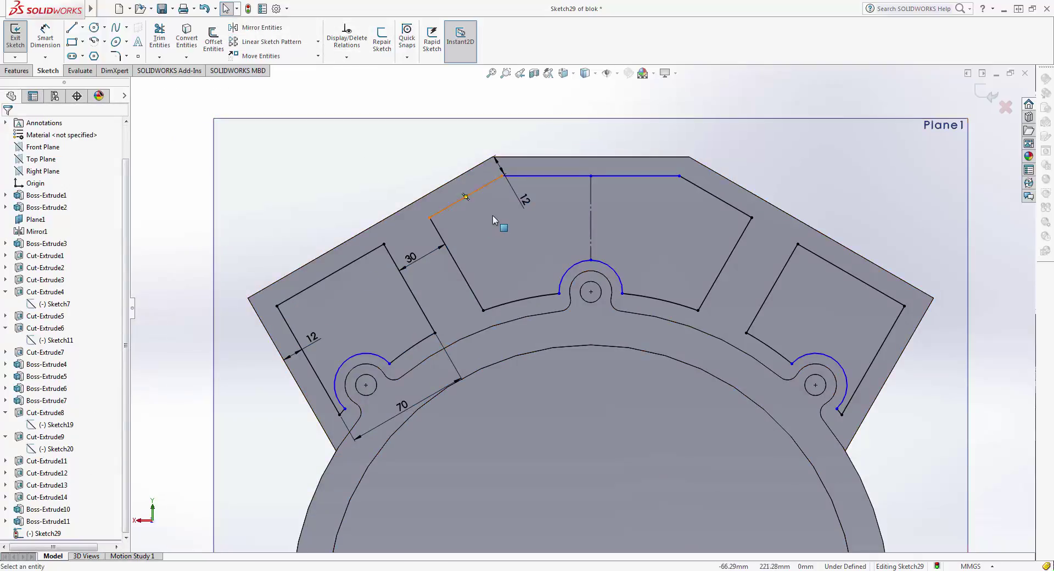
click(980, 92)
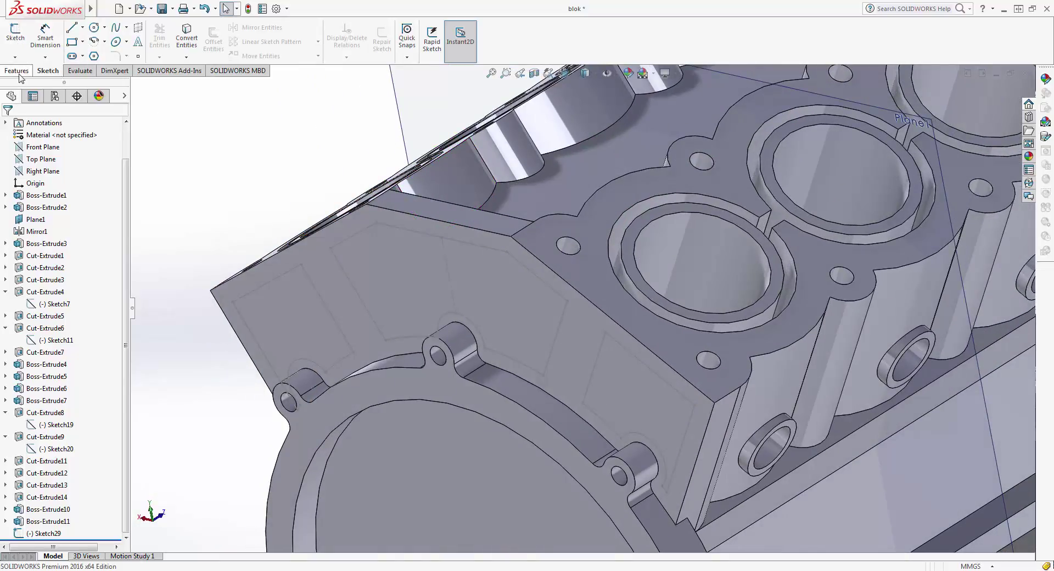
Extrude-cut Sketch29's pocket outlines 10 mm blind into the block's rear face.
double_click(46, 534)
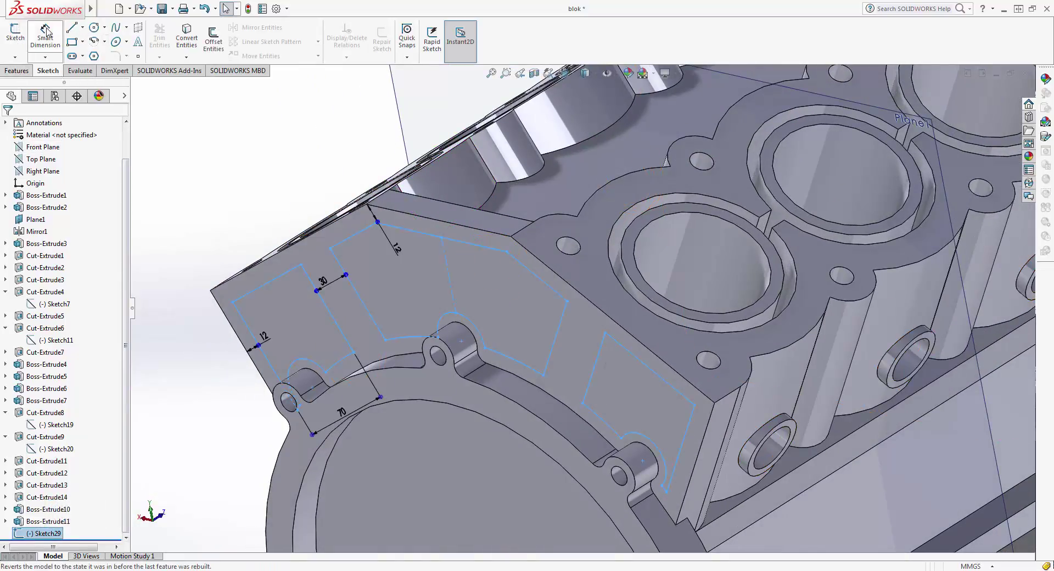
click(13, 71)
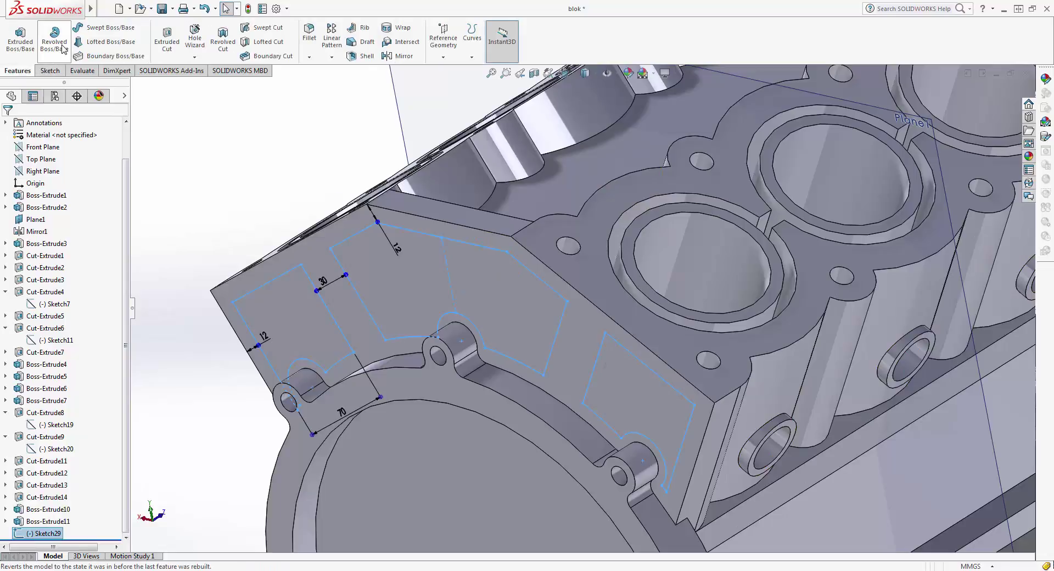
click(169, 37)
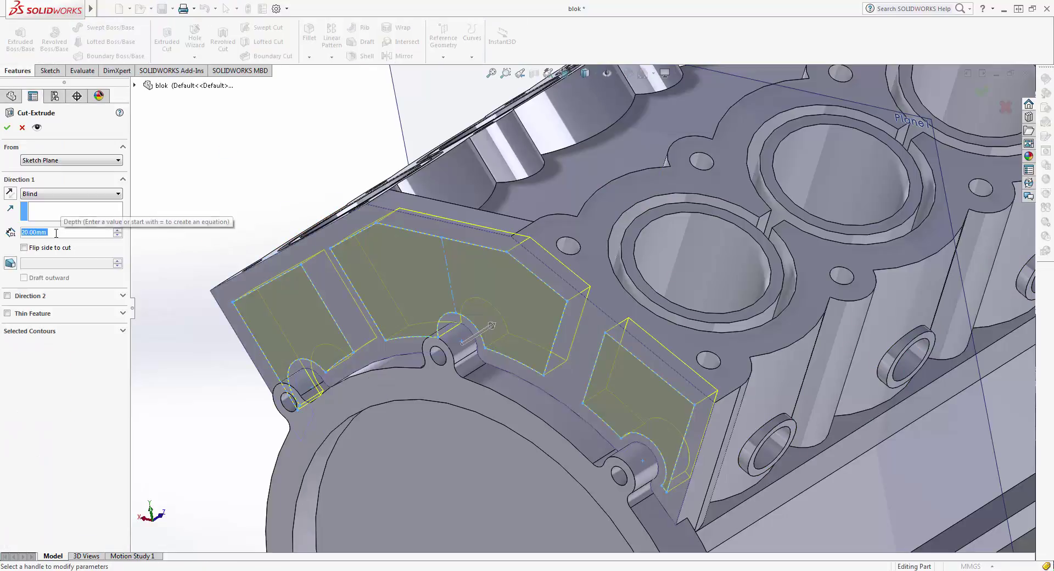
scroll(56, 233, down, 1)
click(7, 128)
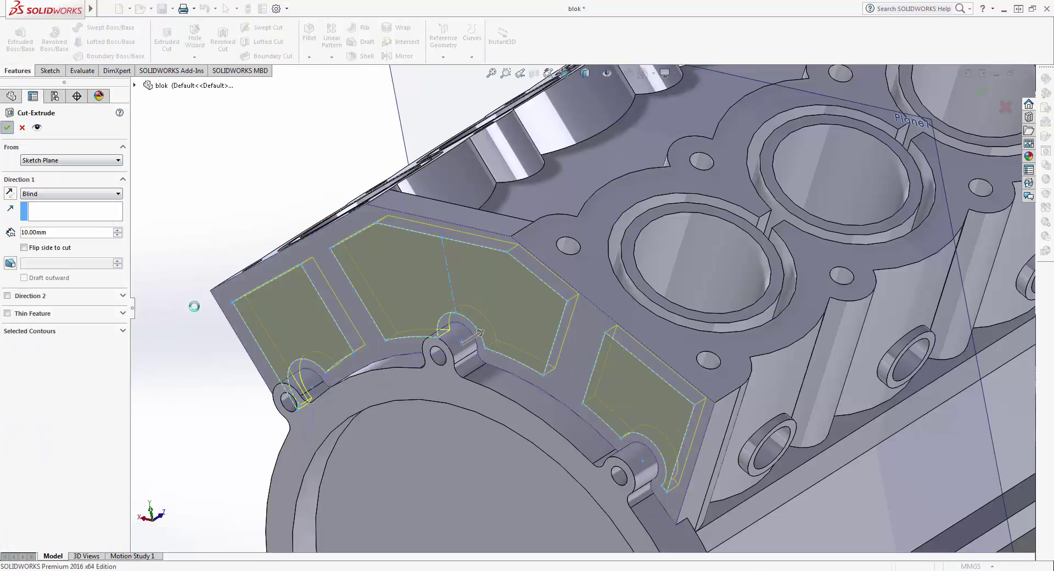
mouse_move(182, 470)
middle_down()
mouse_move(241, 384)
mouse_move(190, 407)
mouse_move(437, 382)
mouse_move(348, 298)
middle_up()
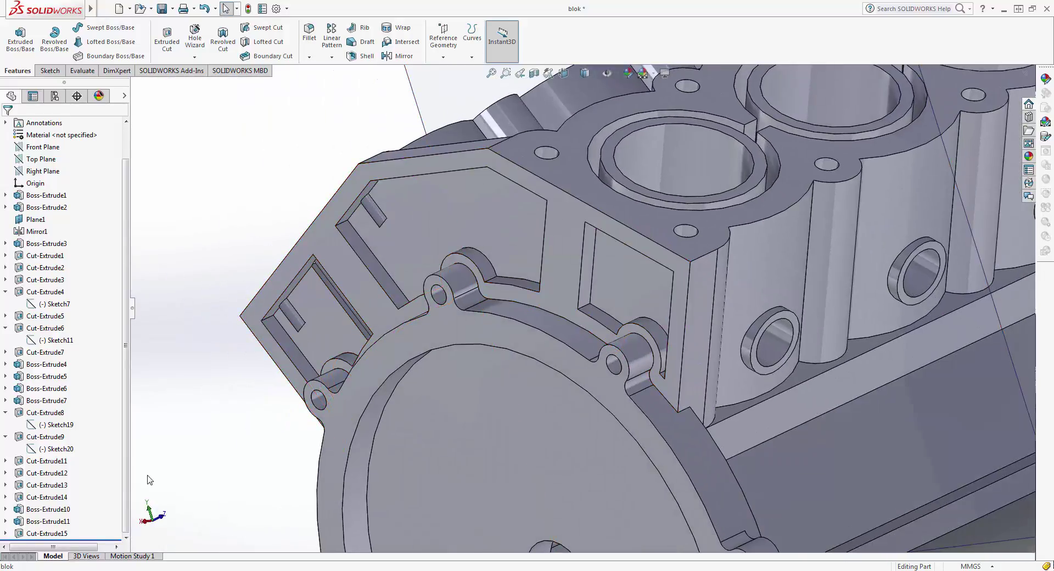
Edit Cut-Extrude15 and change its blind depth from 10 mm to 7 mm.
click(57, 533)
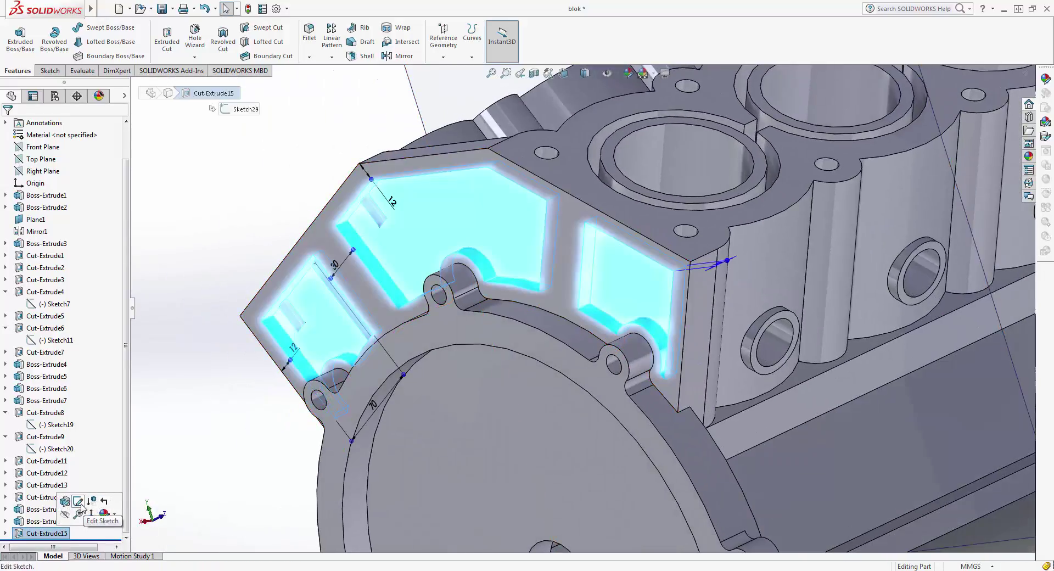
click(102, 505)
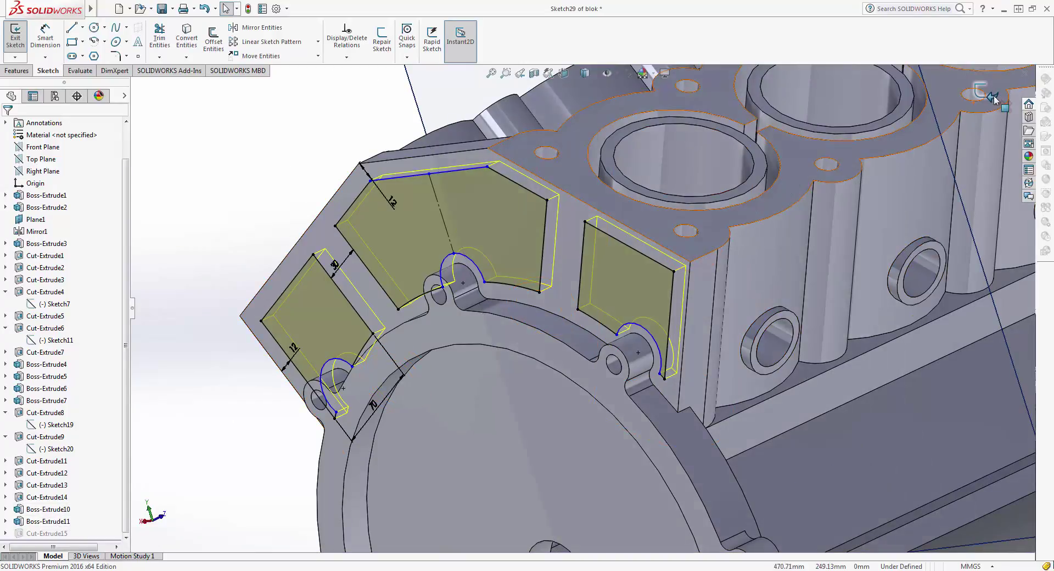
click(55, 533)
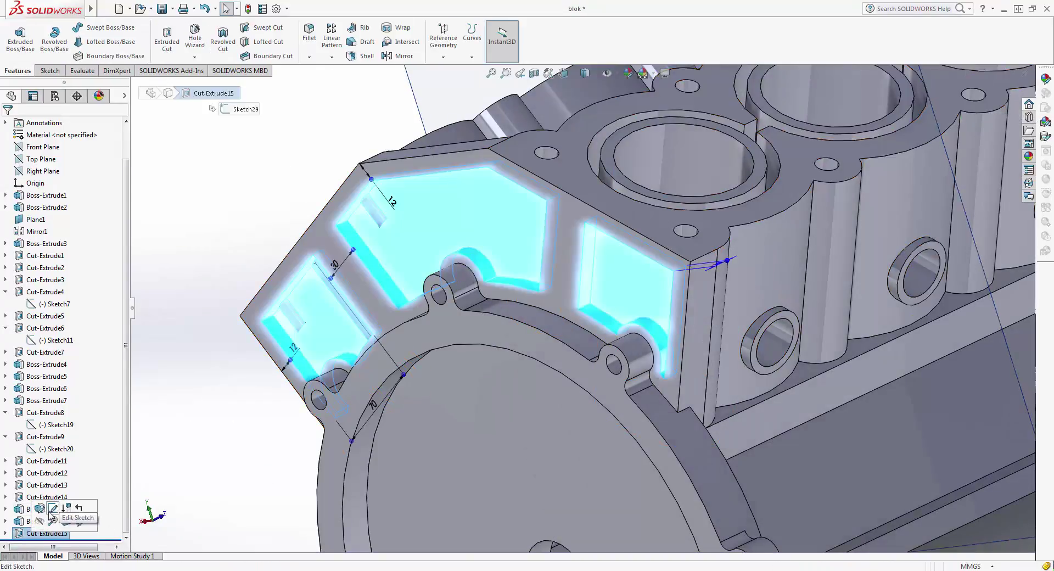
click(55, 508)
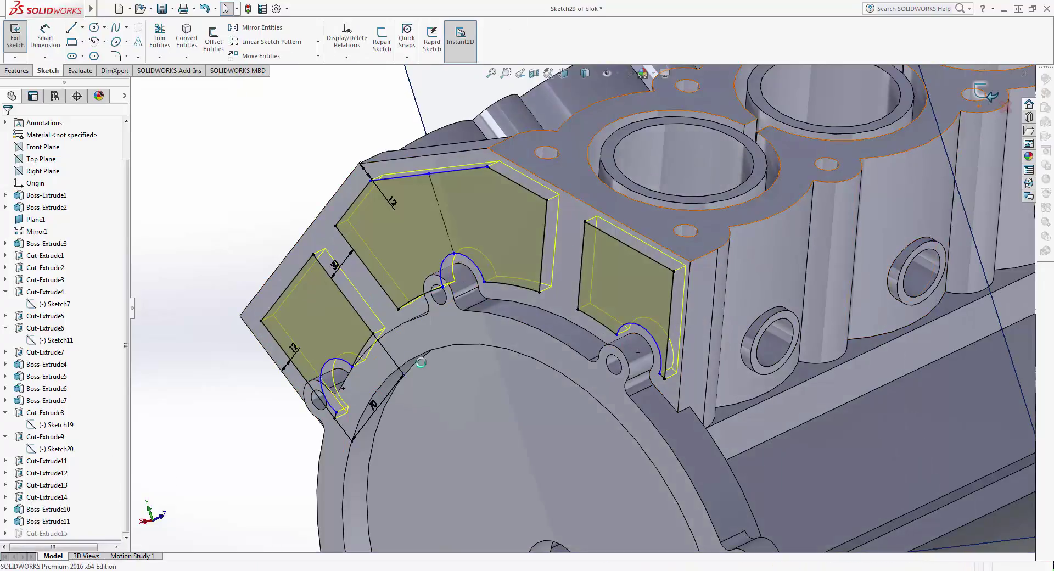
click(55, 532)
click(49, 502)
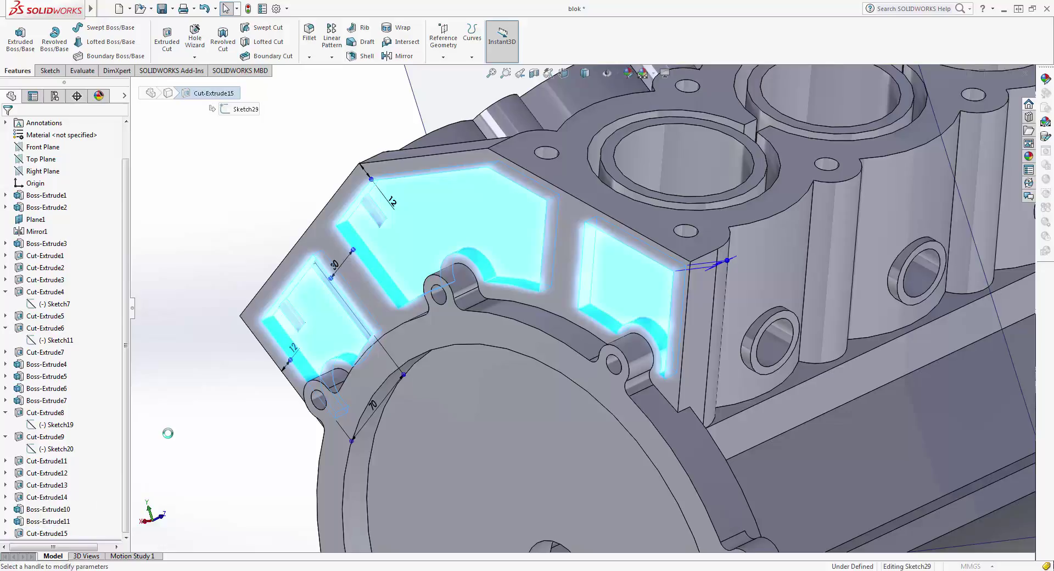
text(7)
key(Return)
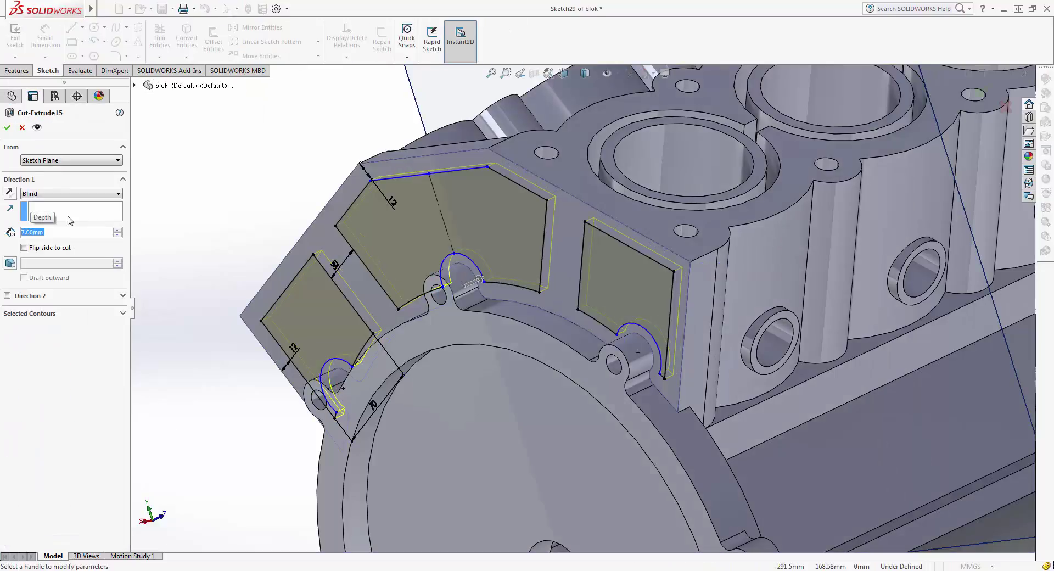
click(17, 128)
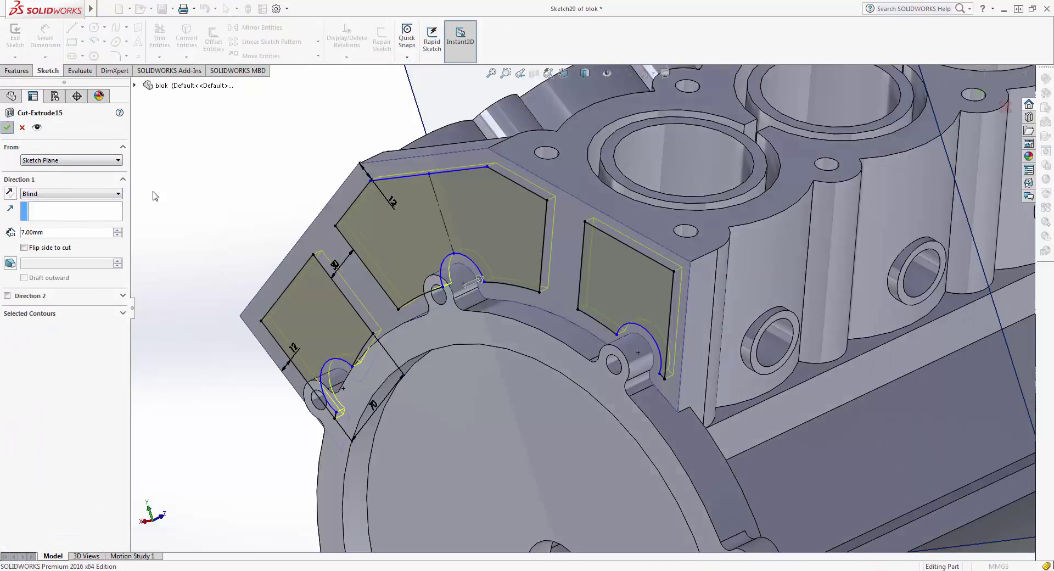
scroll(226, 215, up, 5)
Orbit the block around to its underside showing the bearing saddles.
middle_drag(226, 215, 349, 323)
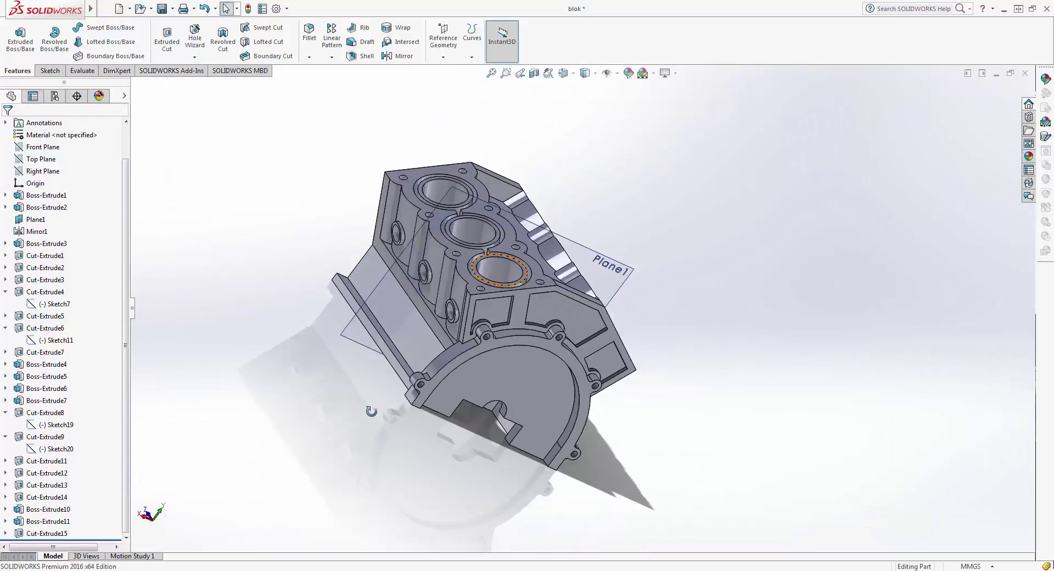
middle_drag(370, 411, 596, 435)
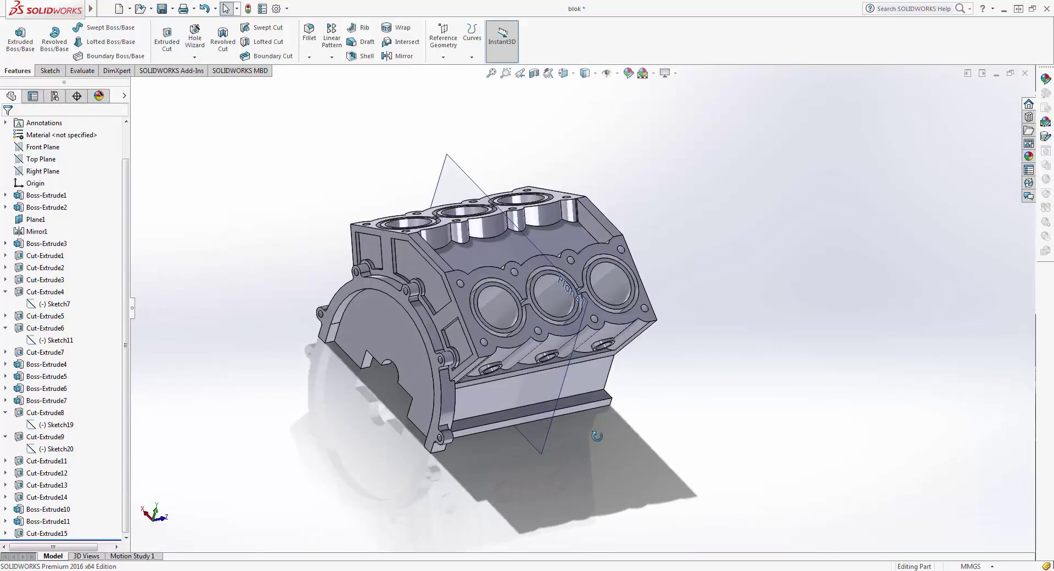
scroll(536, 391, down, 5)
middle_drag(519, 351, 609, 433)
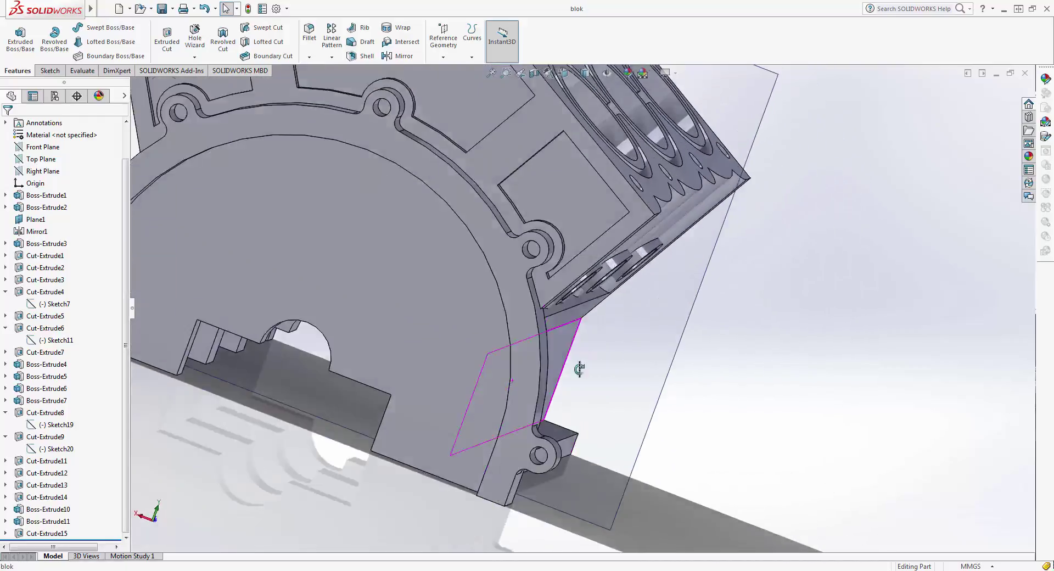
scroll(558, 400, up, 2)
scroll(558, 399, up, 4)
mouse_move(564, 334)
middle_down()
mouse_move(264, 461)
mouse_move(386, 462)
mouse_move(522, 357)
mouse_move(576, 394)
middle_up()
scroll(575, 394, up, 3)
scroll(574, 406, down, 1)
scroll(574, 407, down, 2)
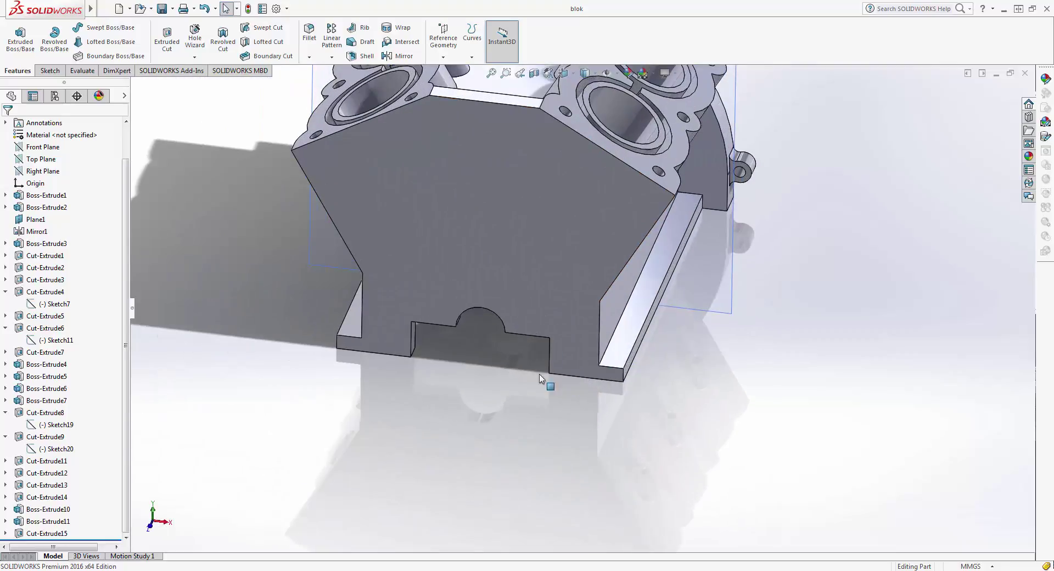
scroll(554, 464, up, 1)
mouse_move(554, 460)
middle_down()
mouse_move(564, 262)
mouse_move(534, 177)
middle_up()
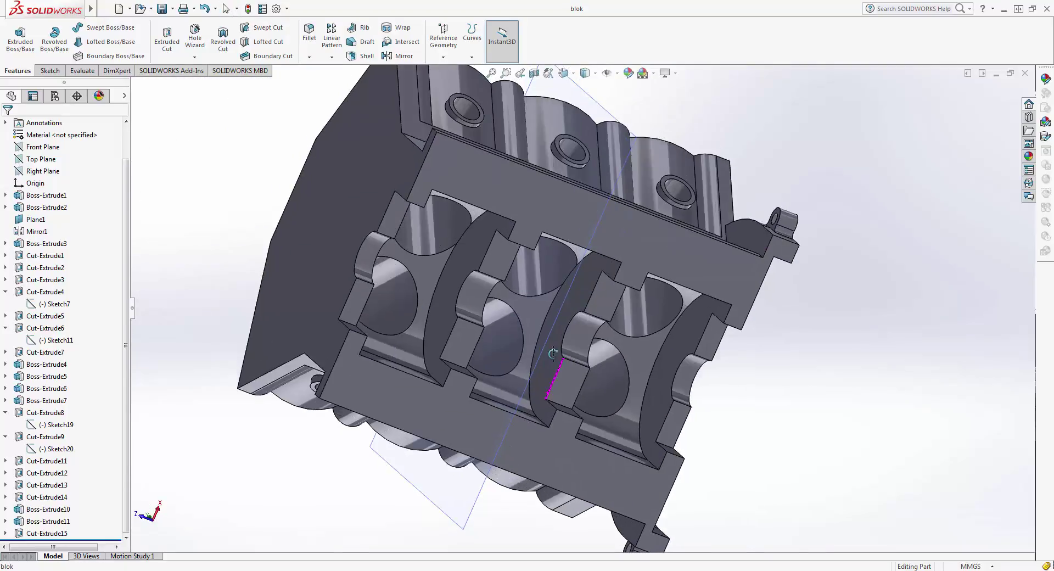
Select the crankcase bottom face and set the view Normal To it.
click(535, 178)
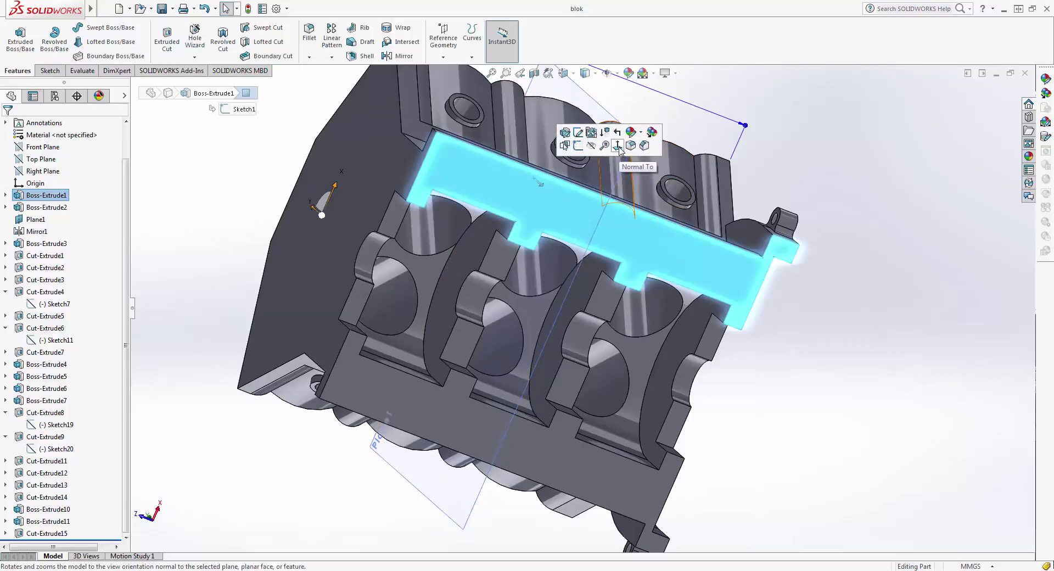
click(619, 148)
scroll(604, 238, down, 2)
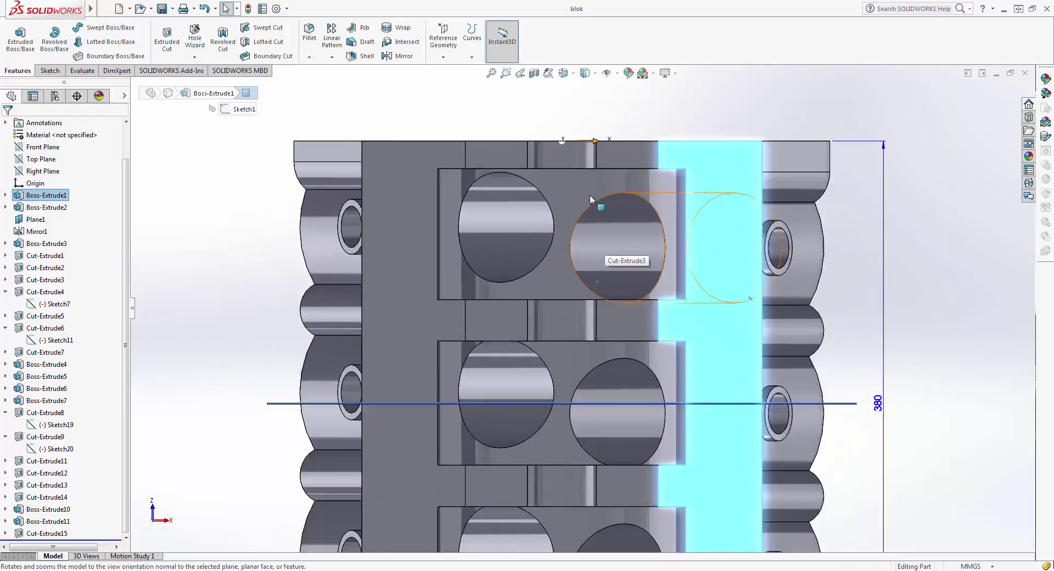
scroll(591, 198, up, 2)
click(422, 119)
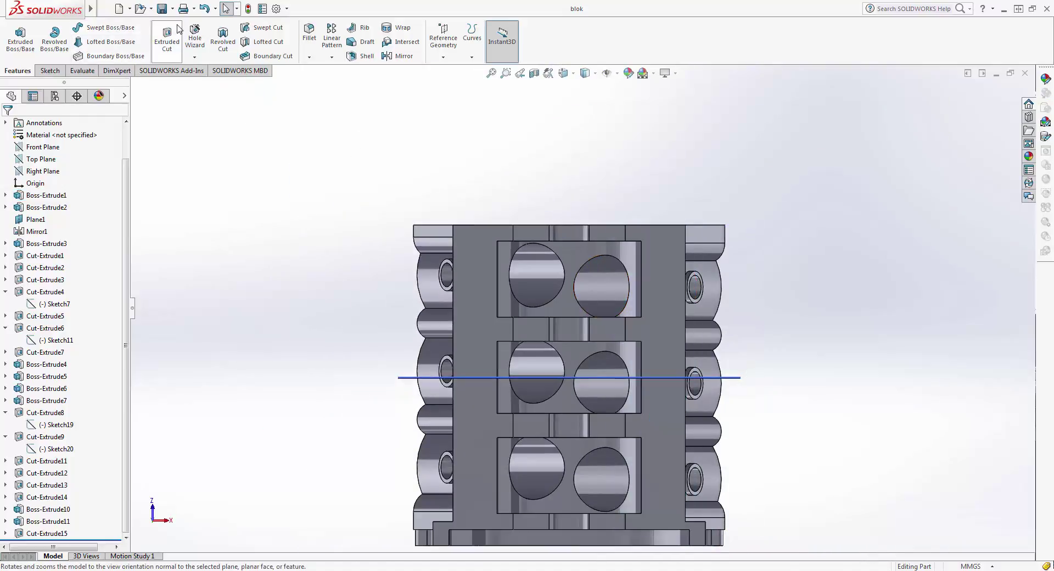
click(467, 239)
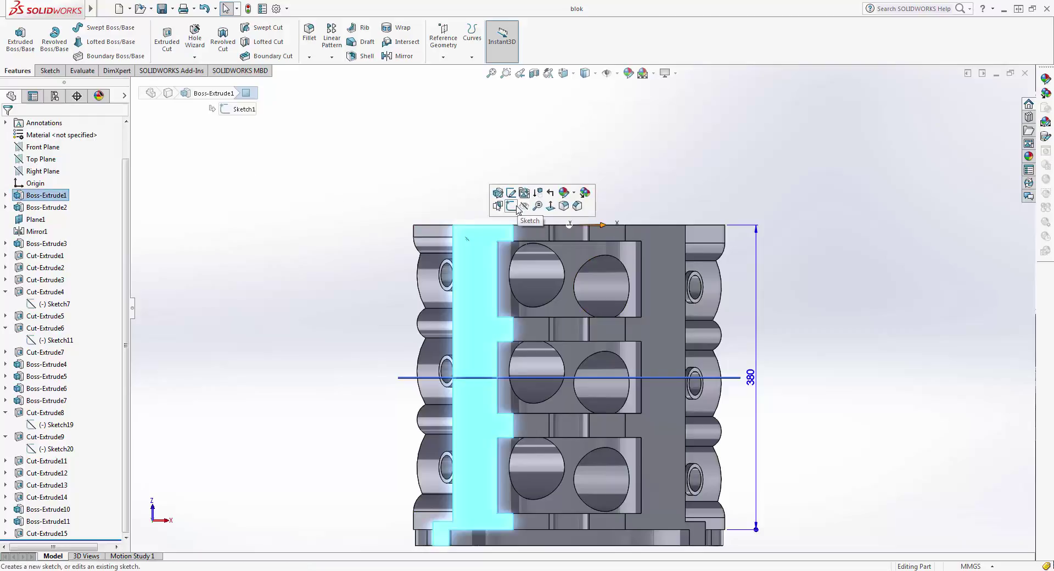
Start a sketch on the bottom face with a vertical centerline across it.
click(511, 206)
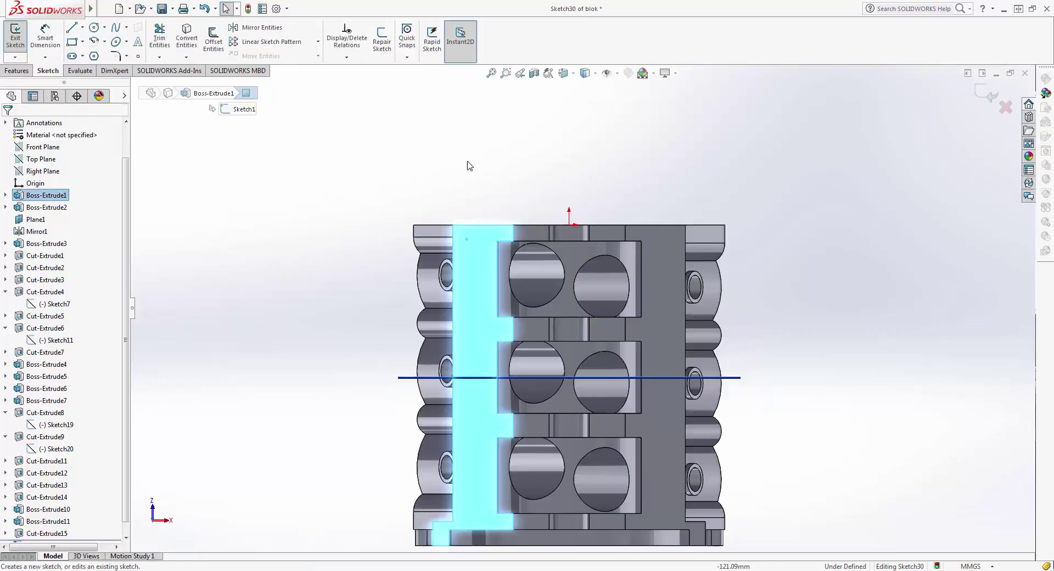
click(72, 27)
click(571, 226)
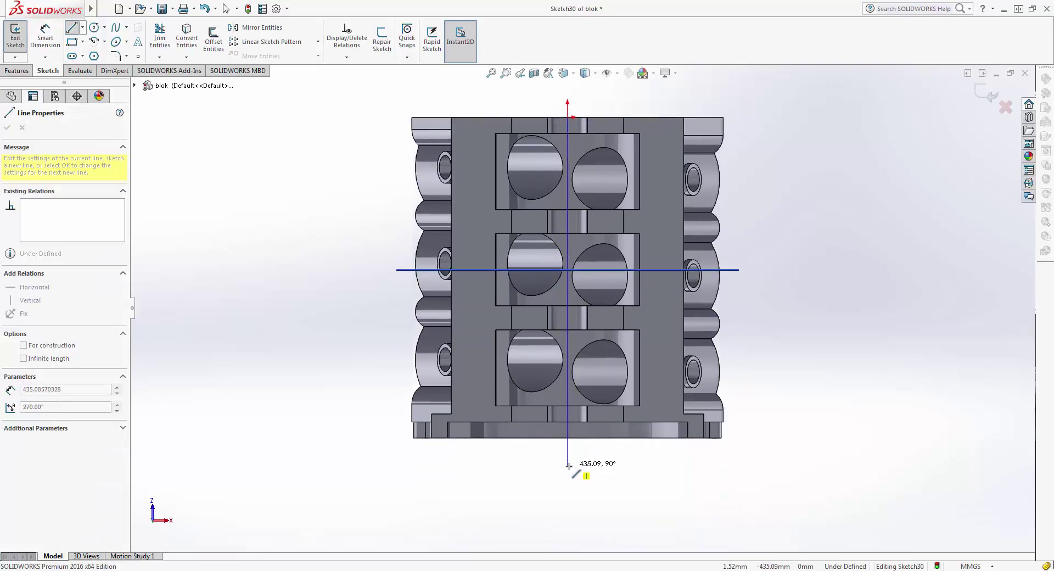
click(568, 466)
key(Escape)
click(568, 456)
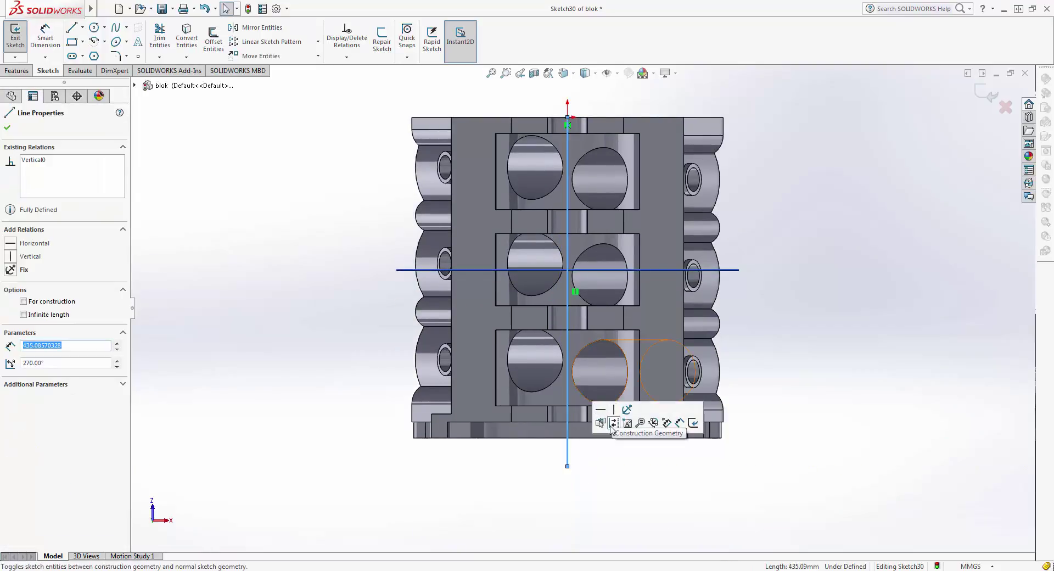
click(612, 422)
scroll(504, 97, down, 3)
scroll(495, 150, down, 3)
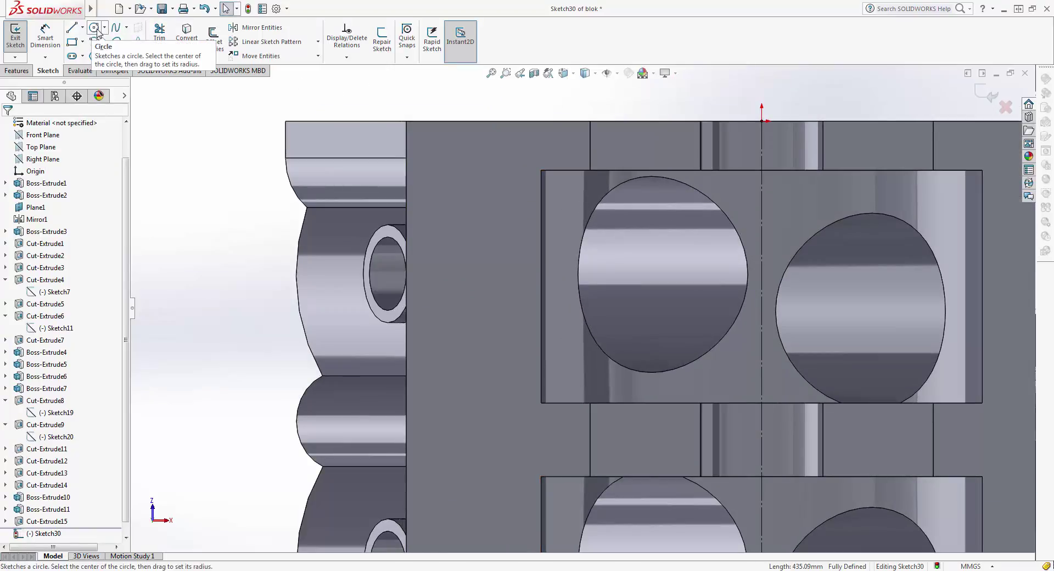
Offset the centerline 120 mm to create a parallel line on the left.
click(213, 38)
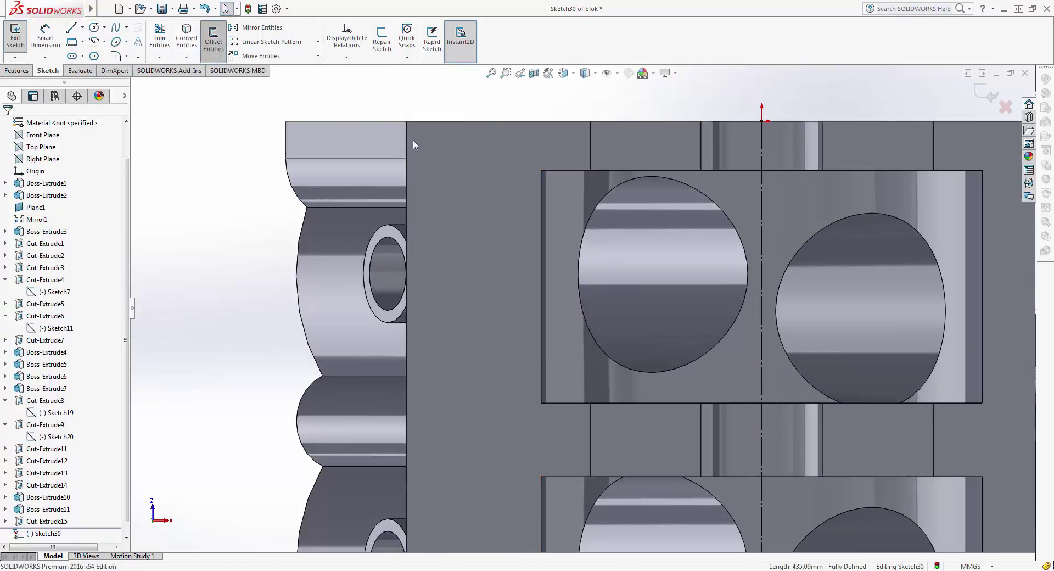
click(763, 209)
text(60)
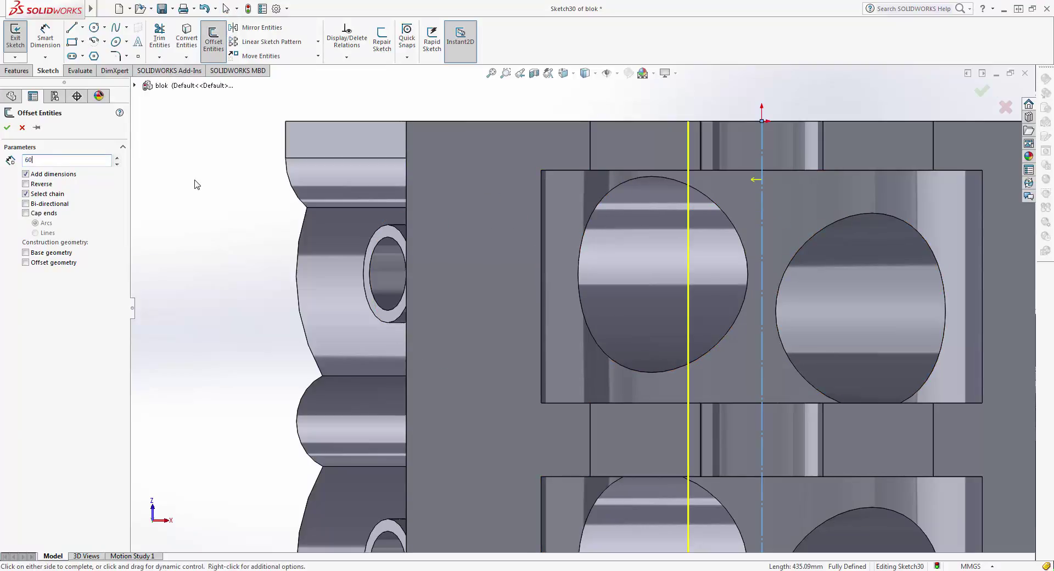
key(Return)
text(0)
key(Return)
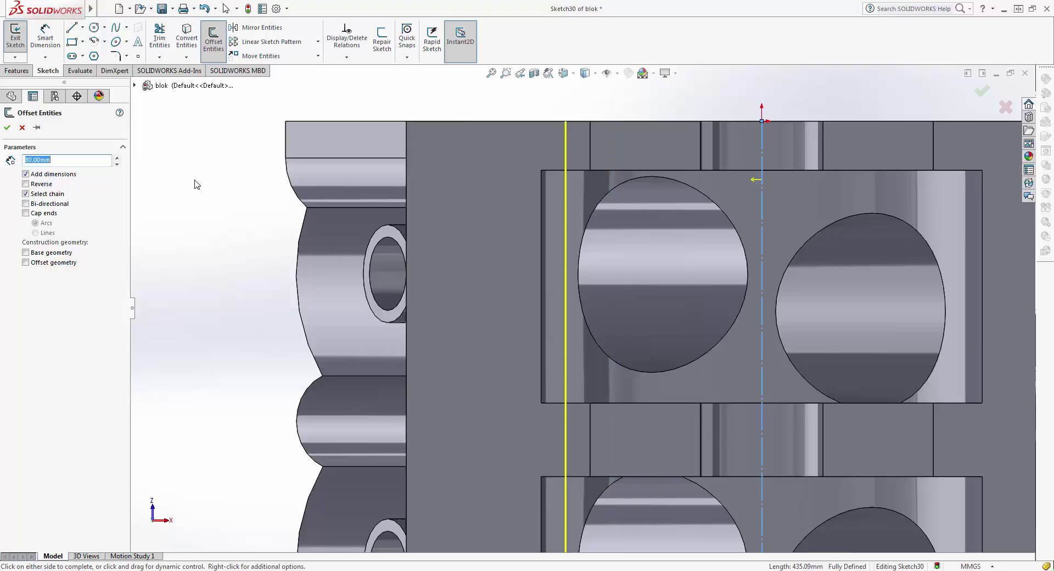
text(120)
key(Return)
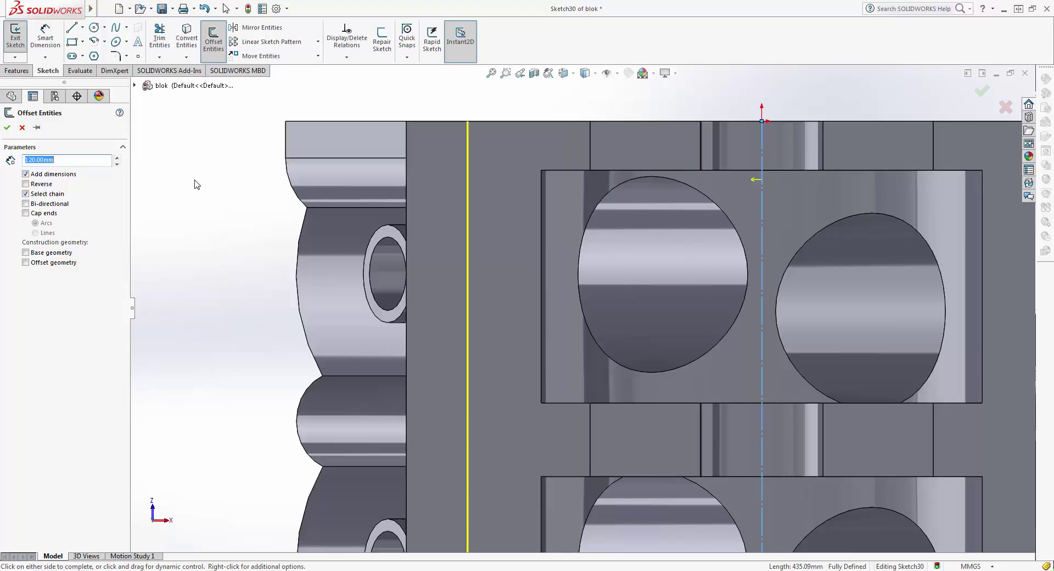
click(9, 129)
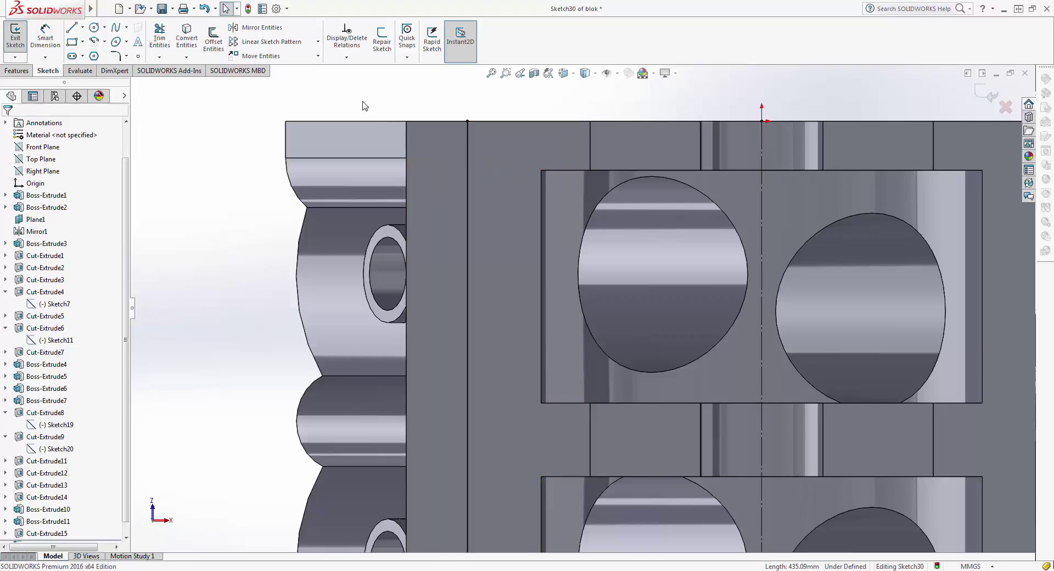
Draw the first two radius-5 circles centred on the 120 mm offset line.
click(94, 27)
drag(468, 177, 487, 182)
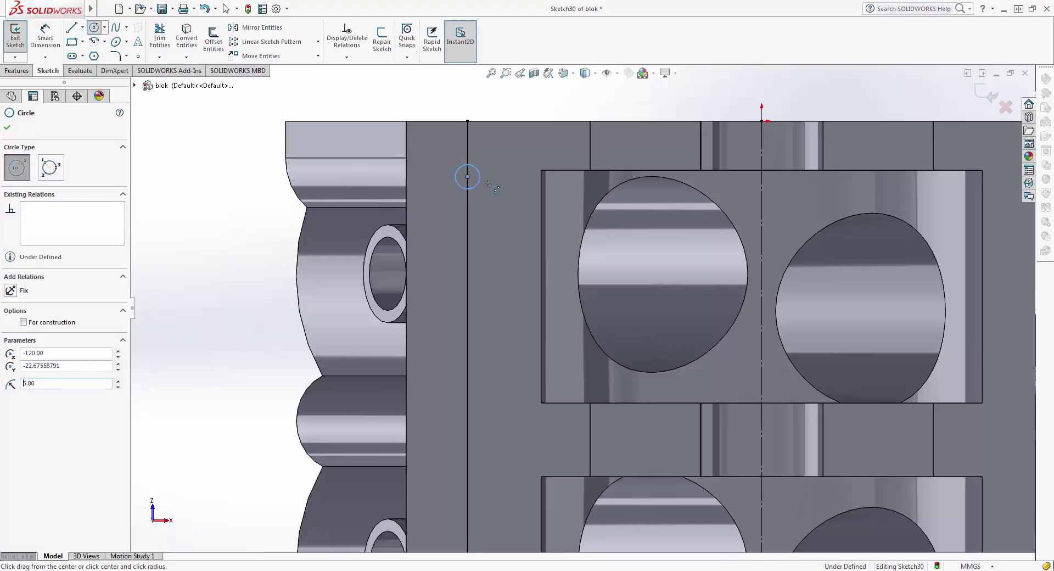
scroll(499, 205, up, 2)
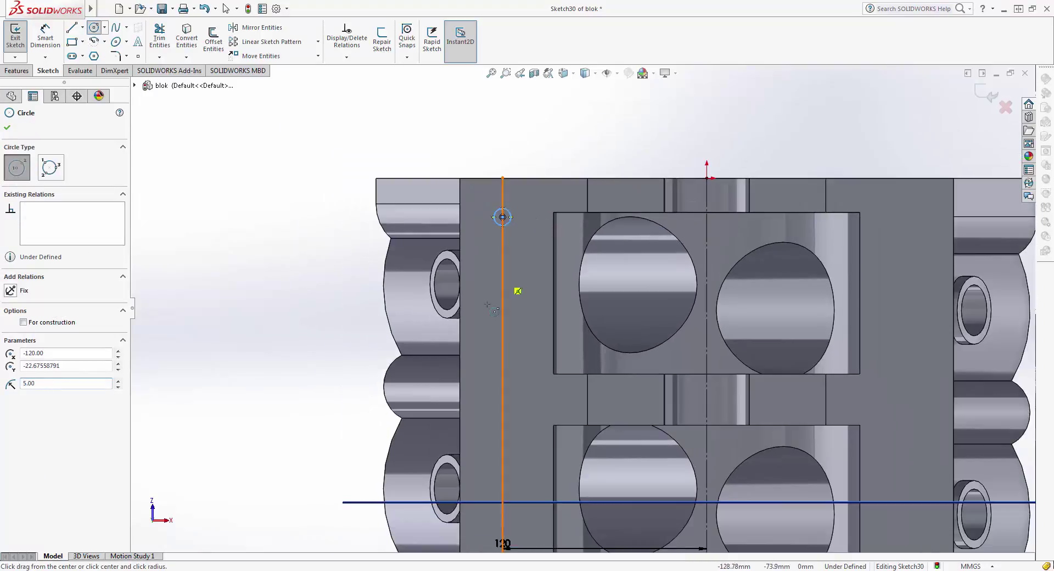
ctrl+middle_drag(457, 376, 457, 298)
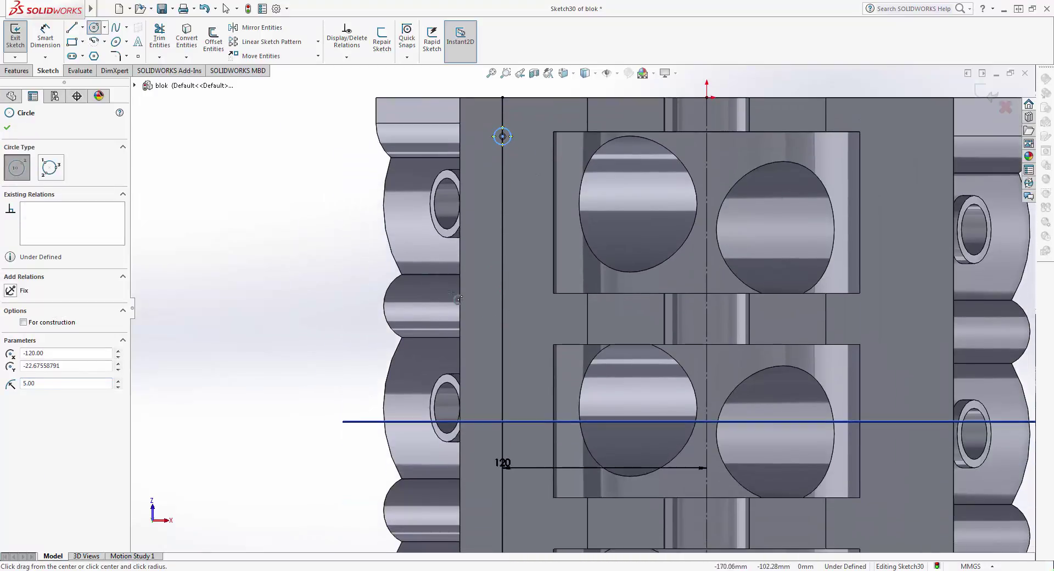
drag(503, 320, 527, 324)
click(515, 324)
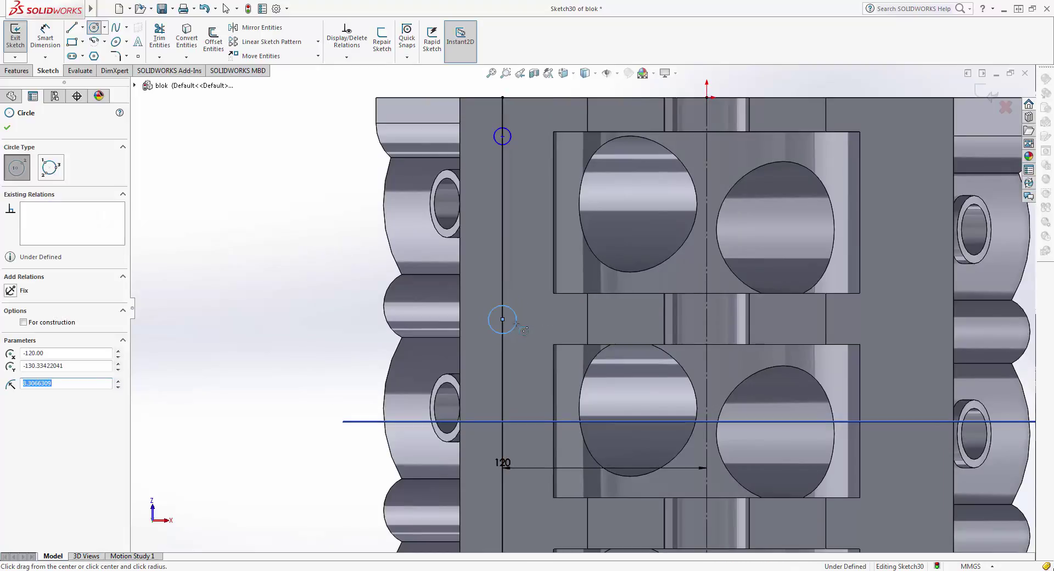
text(5)
key(Return)
Add two more radius-5 circles further down the offset line.
key(ctrl+Up)
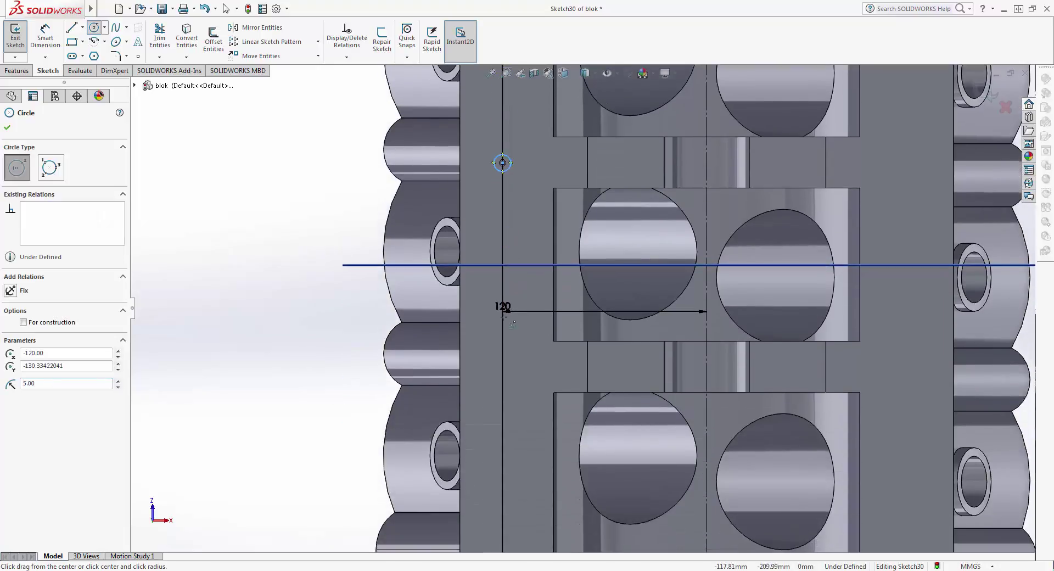
click(503, 373)
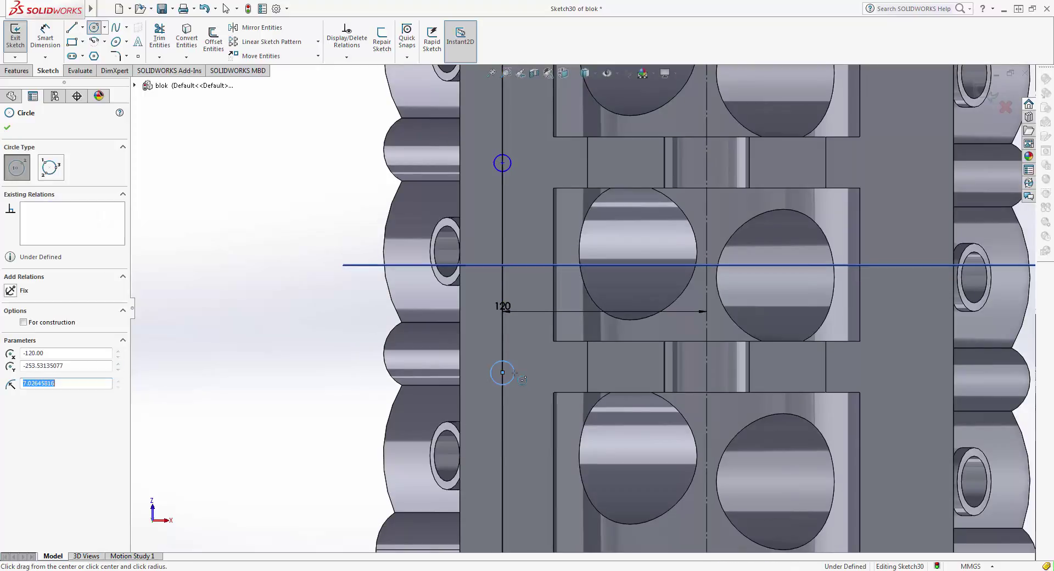
text(5)
key(Return)
key(ctrl+Up)
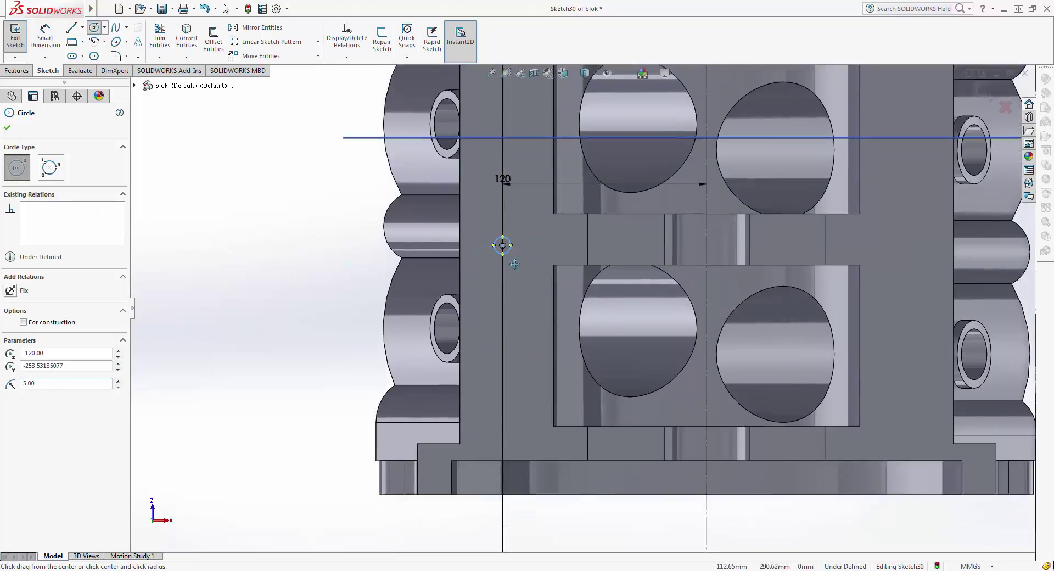
key(ctrl+Up)
click(502, 344)
click(516, 345)
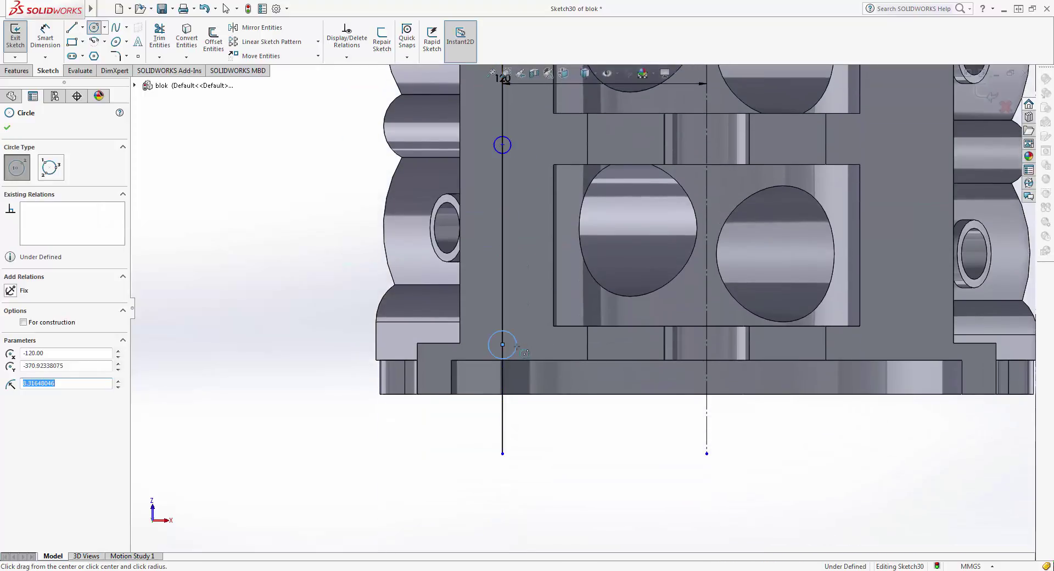
ctrl+middle_drag(531, 252, 520, 305)
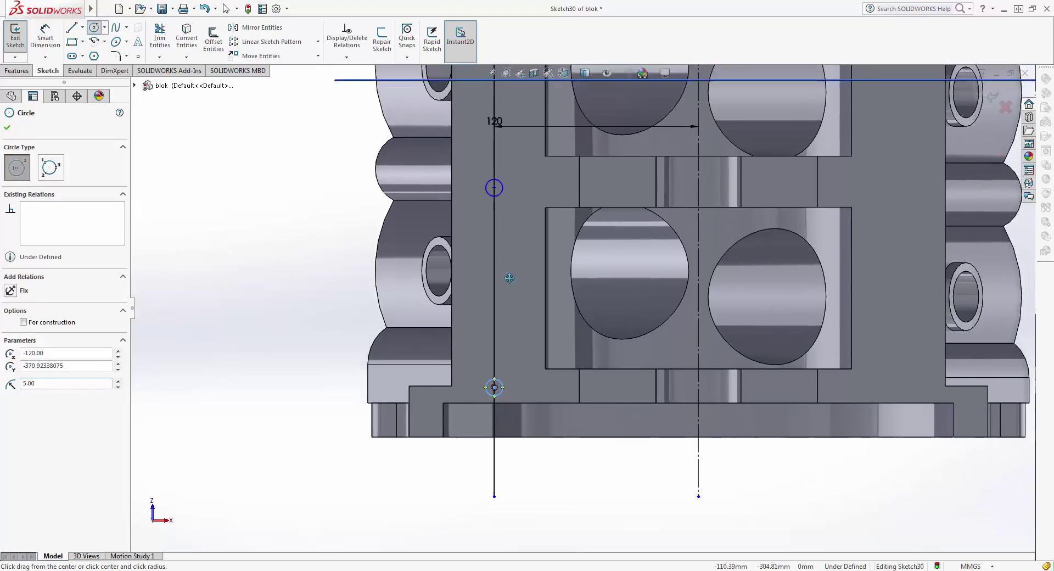
key(Escape)
Draw horizontal lines from the vertical line across the upper web and lower hole row, deleting a misplaced one.
click(75, 30)
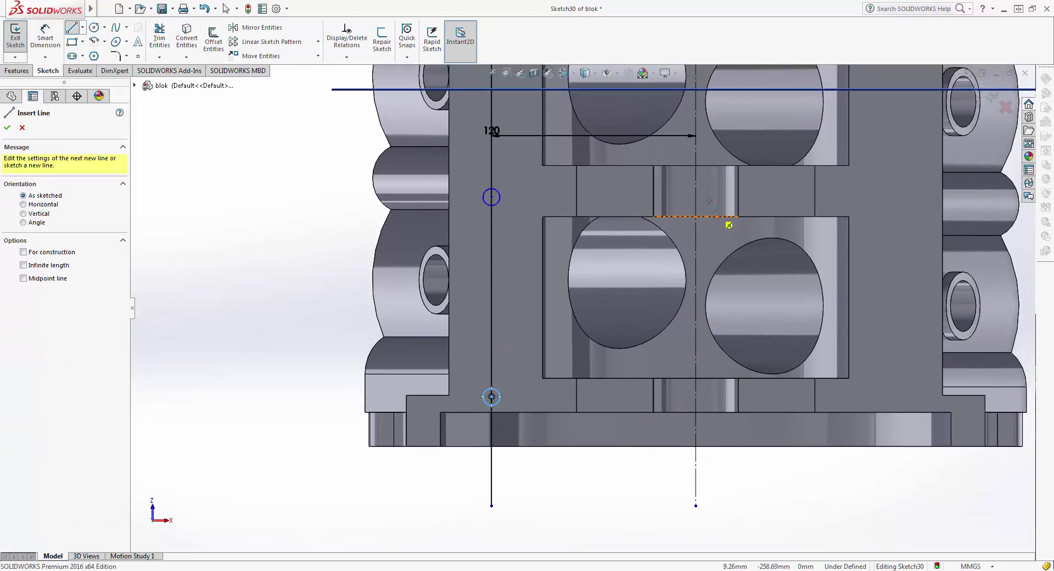
click(652, 191)
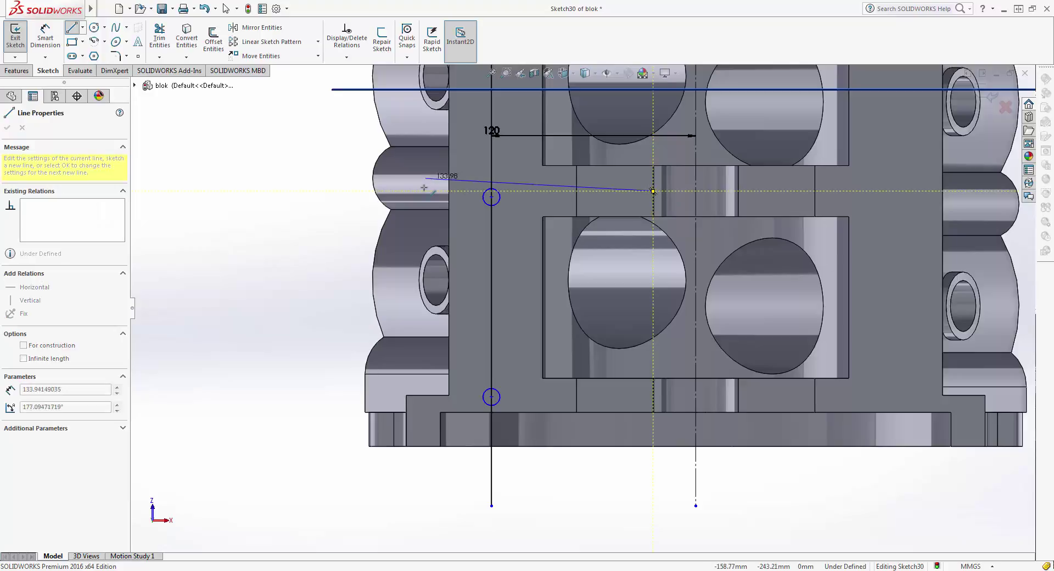
click(418, 190)
key(Escape)
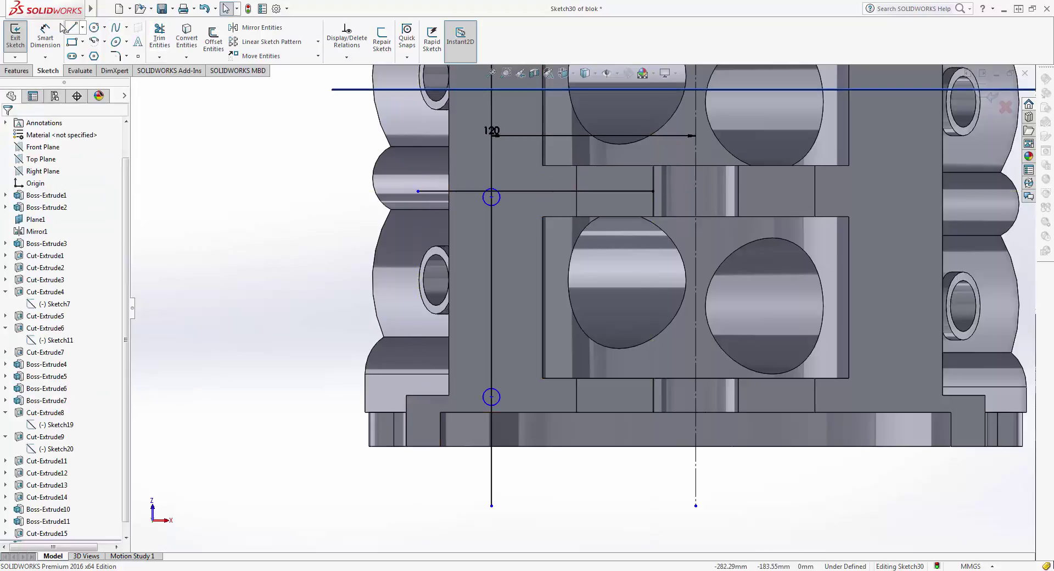
click(71, 30)
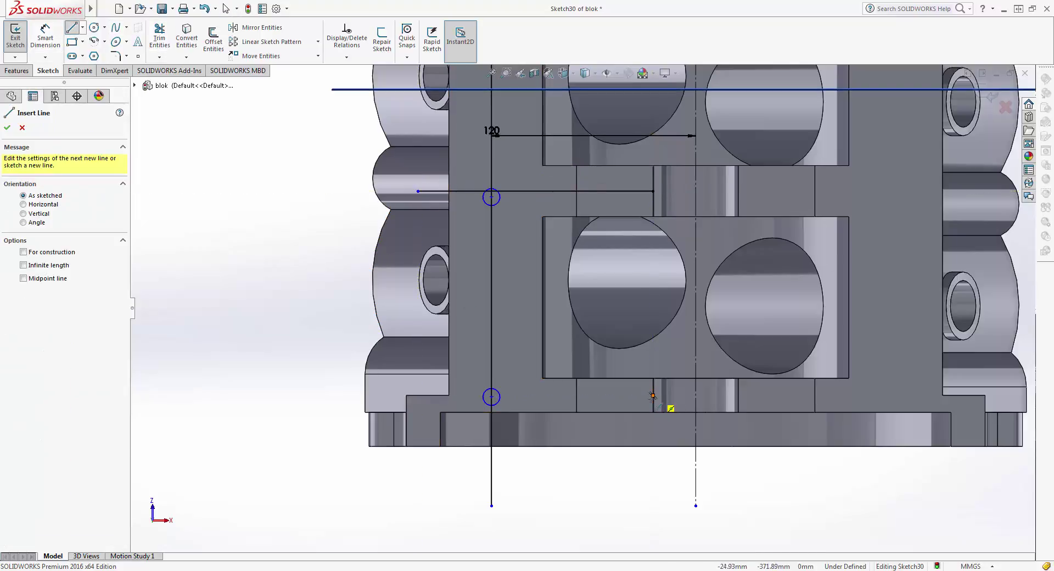
click(652, 395)
click(464, 397)
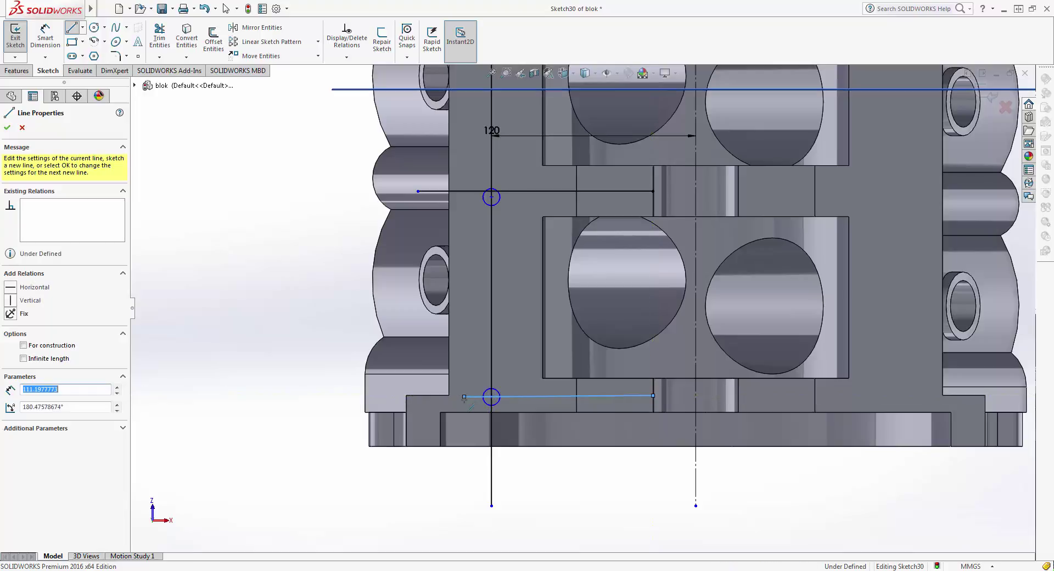
key(Escape)
click(645, 396)
key(Delete)
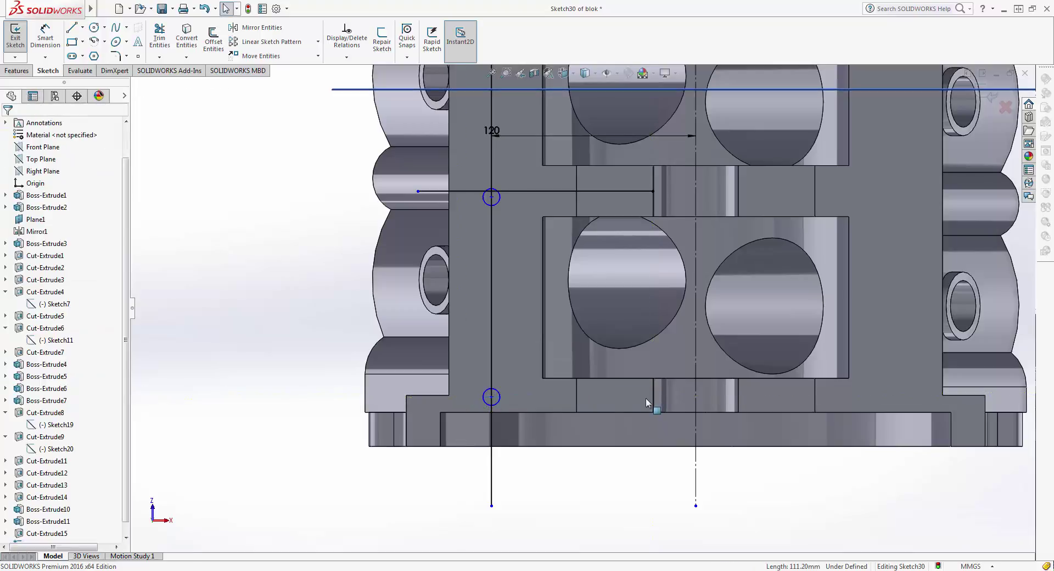
click(69, 29)
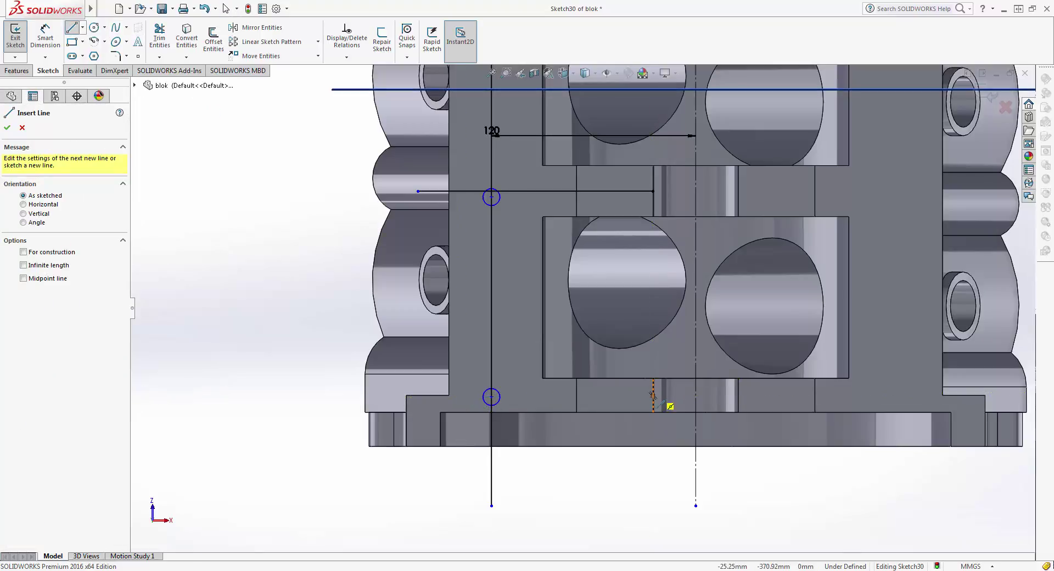
click(652, 395)
key(Escape)
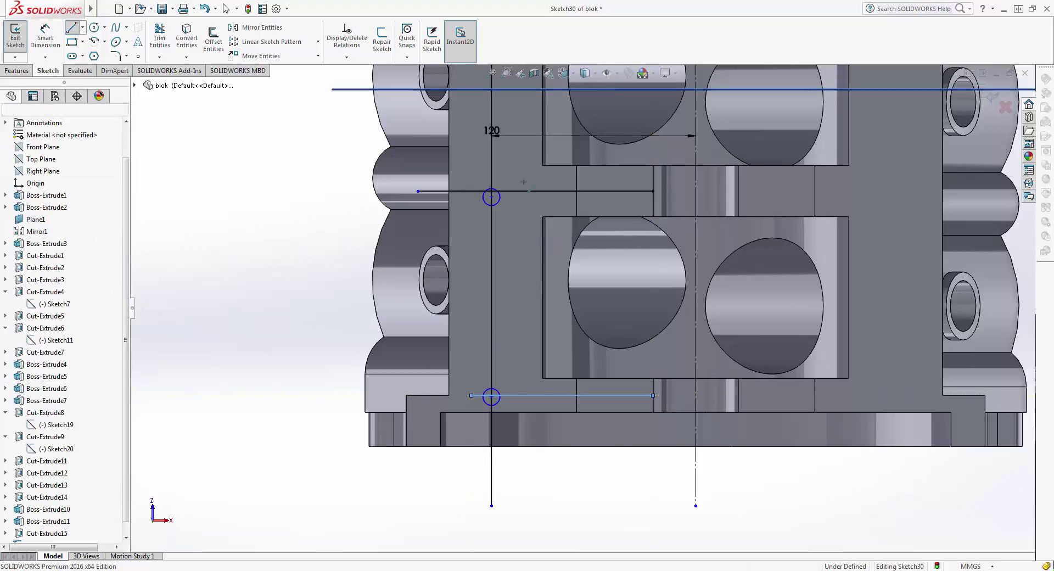
Add horizontal lines at the upper hole row and at the top pocket's corner.
ctrl+middle_drag(492, 131, 479, 321)
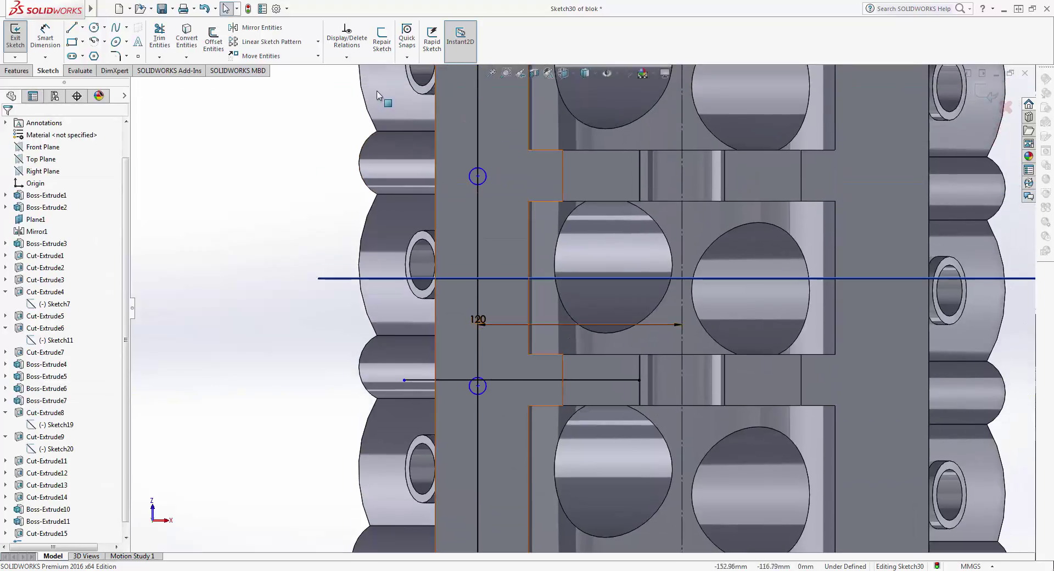
click(77, 30)
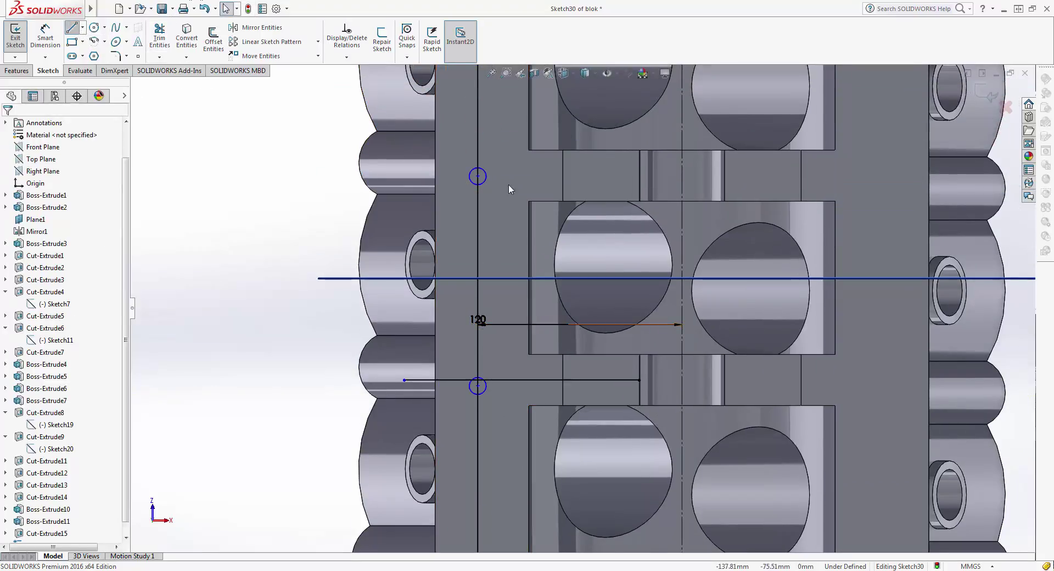
click(639, 176)
click(435, 176)
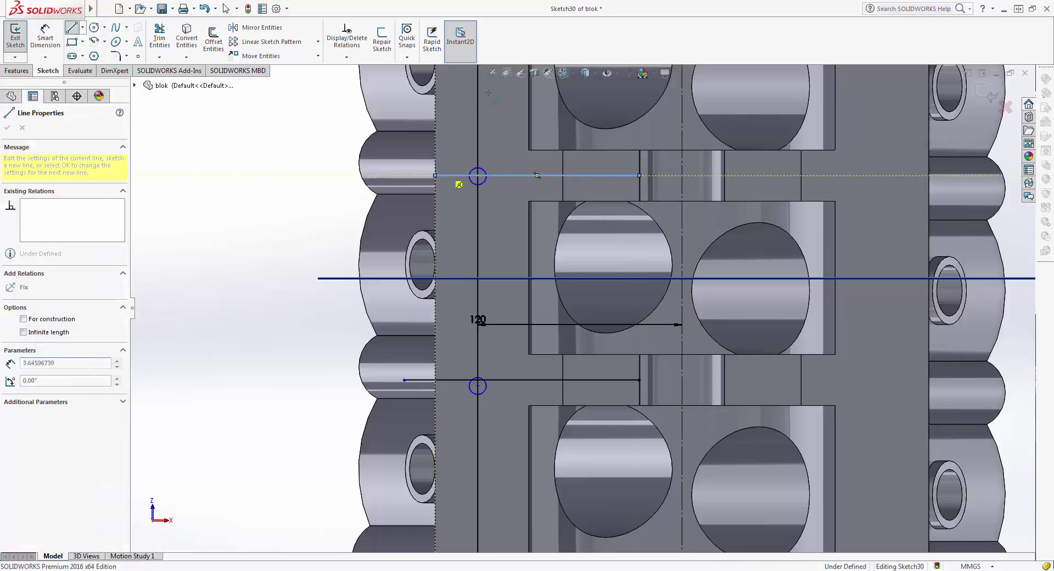
ctrl+middle_drag(536, 175, 524, 304)
key(Escape)
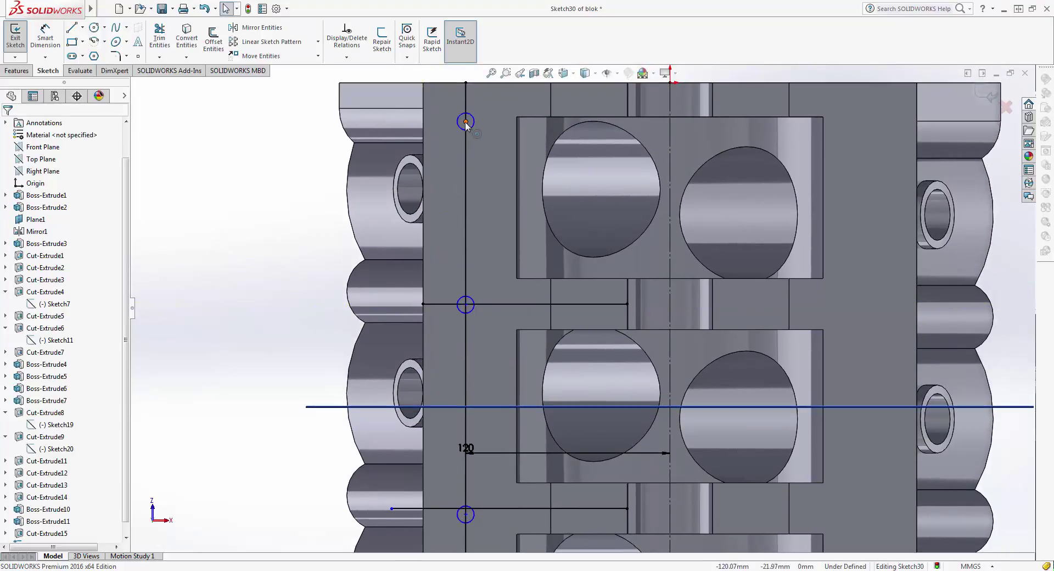
click(465, 121)
key(Escape)
click(71, 31)
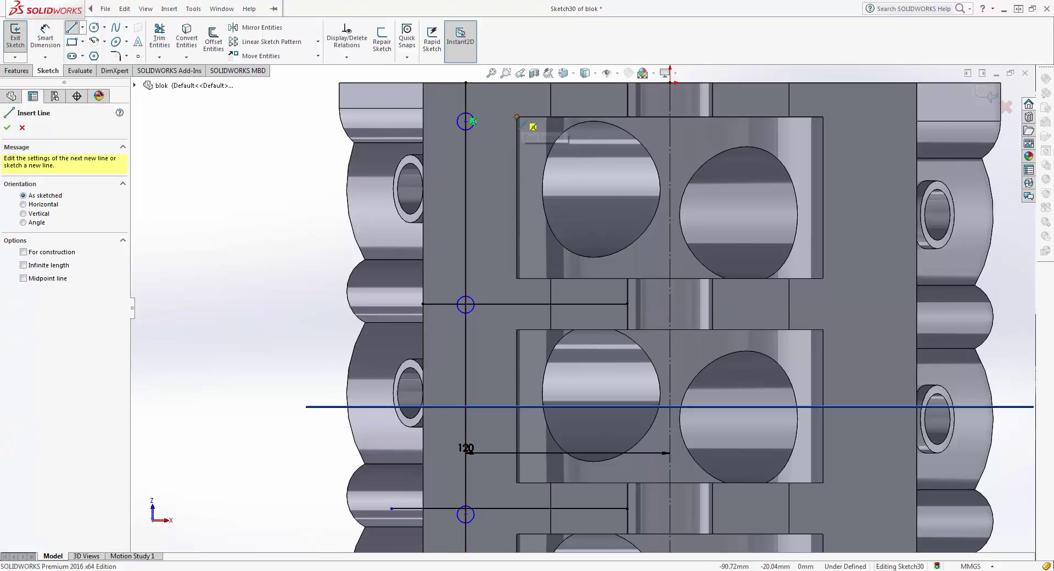
click(517, 117)
click(445, 117)
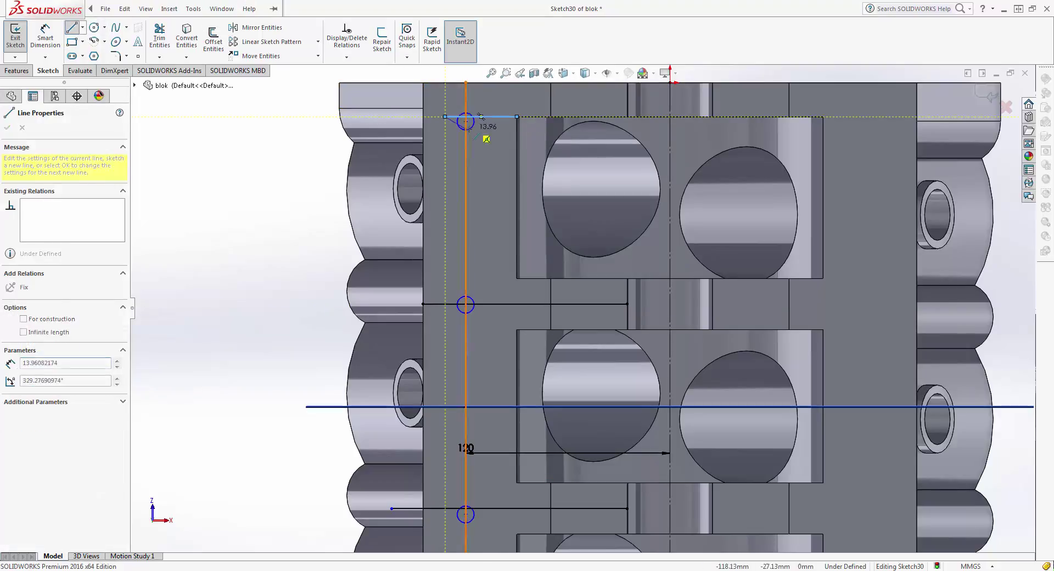
key(Escape)
Inspect the reference circles, undoing an accidental deletion of the lower one.
scroll(482, 129, down, 1)
scroll(487, 193, down, 3)
scroll(486, 209, down, 1)
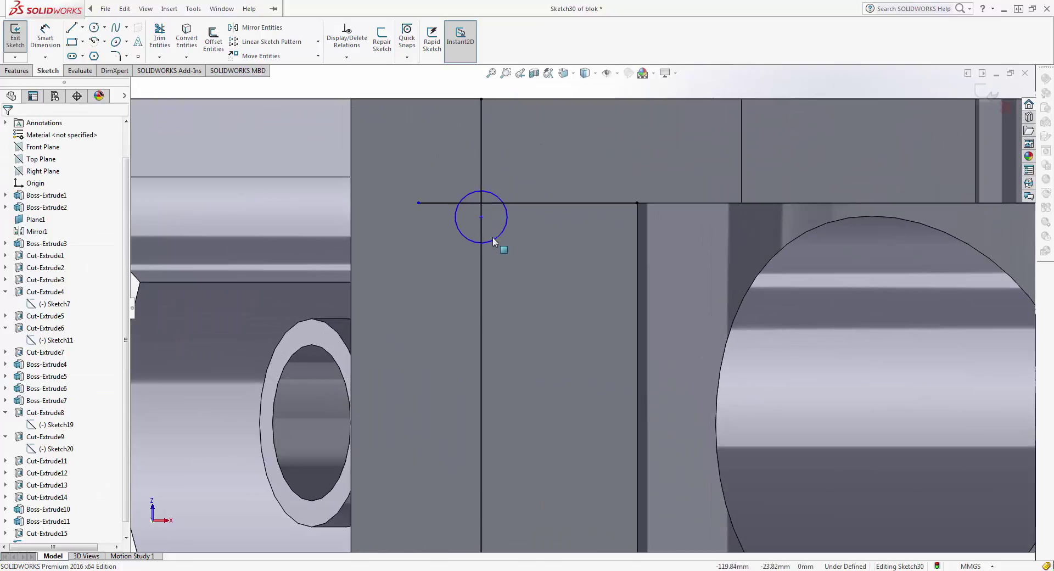
click(491, 230)
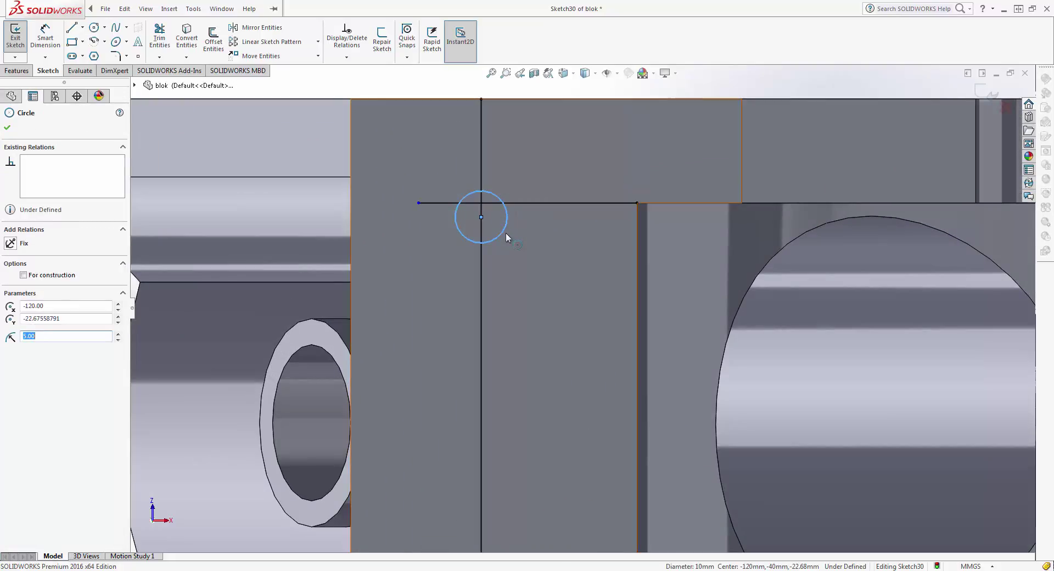
key(Escape)
scroll(519, 262, up, 2)
scroll(595, 456, up, 1)
scroll(553, 384, up, 1)
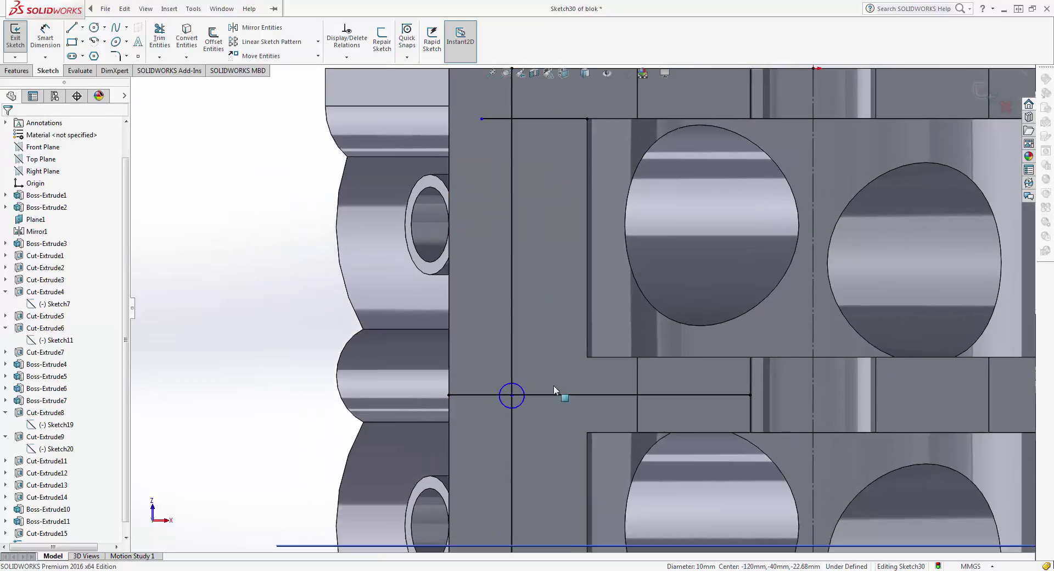
click(519, 408)
key(Delete)
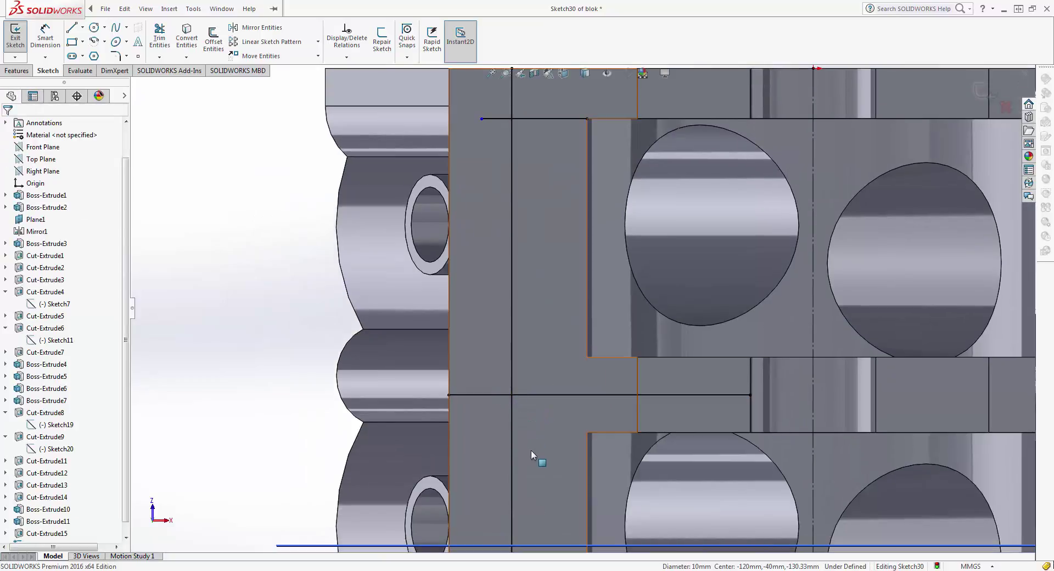
middle_drag(538, 371, 523, 403)
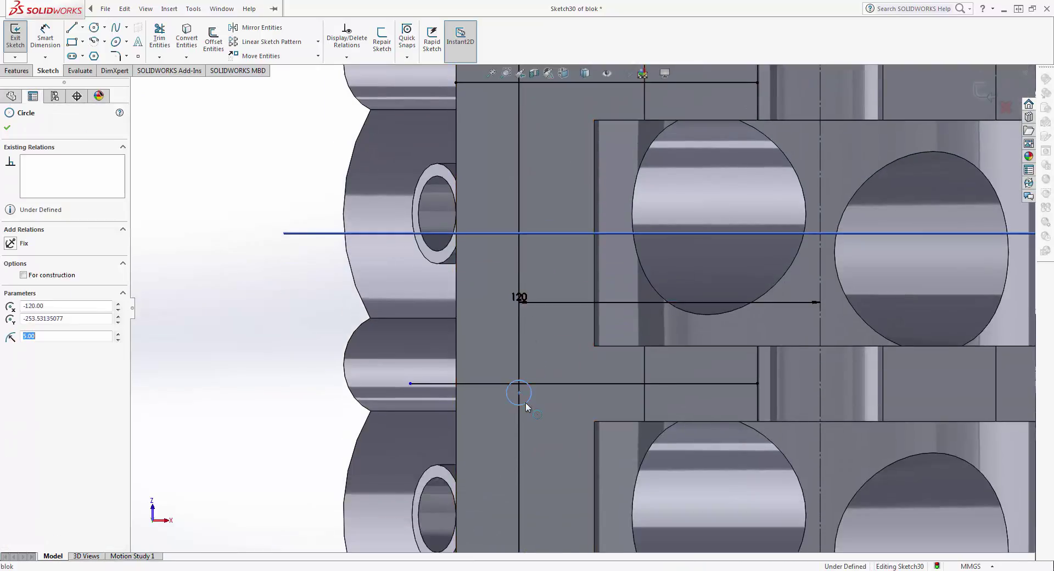
key(ctrl+z)
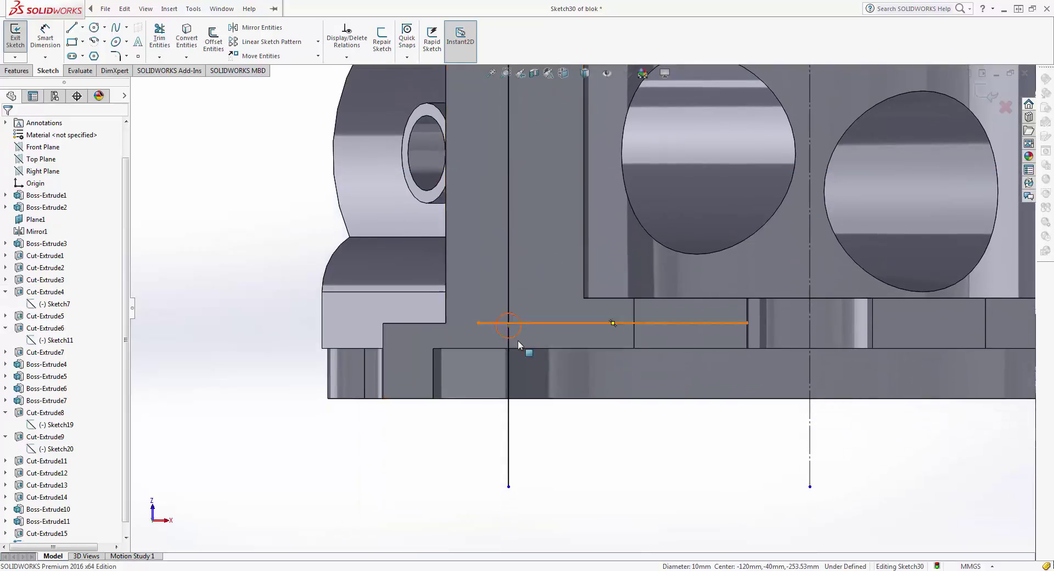
Convert the horizontal lines and the vertical line to construction geometry.
click(516, 323)
scroll(539, 318, up, 3)
scroll(549, 319, up, 2)
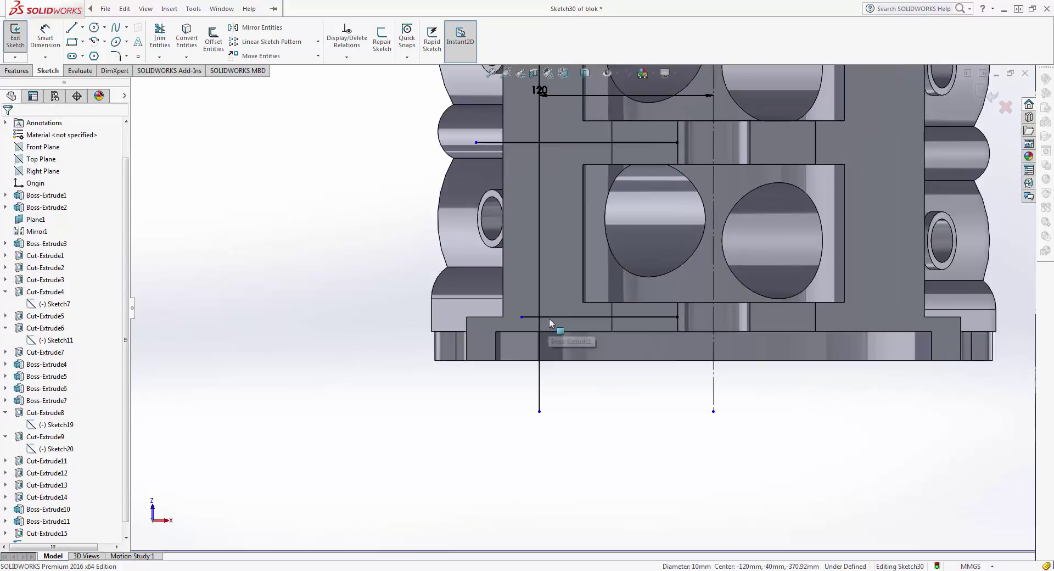
ctrl+click(539, 297)
ctrl+click(549, 143)
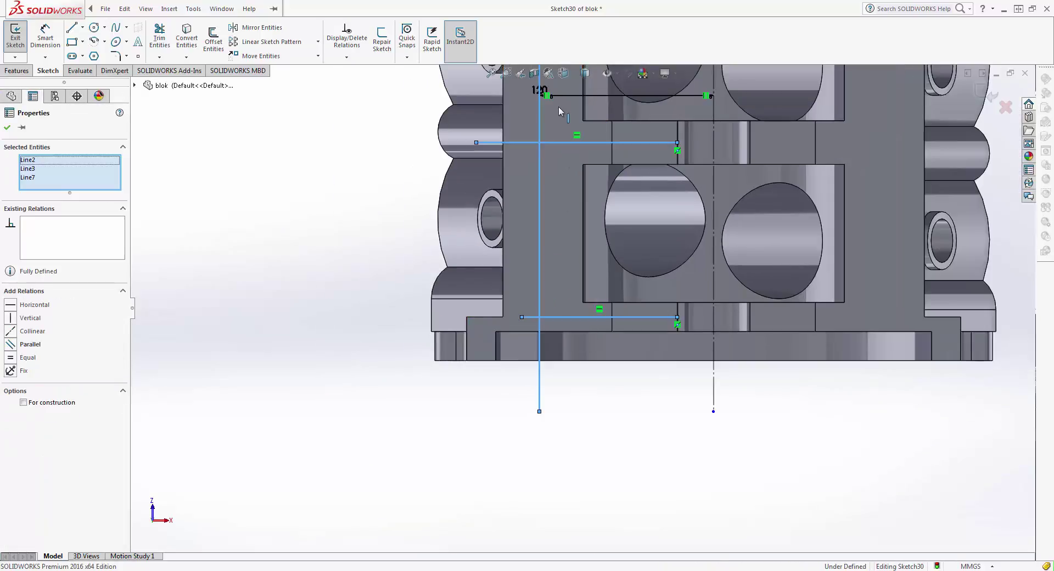
ctrl+middle_drag(548, 147, 525, 262)
ctrl+click(516, 264)
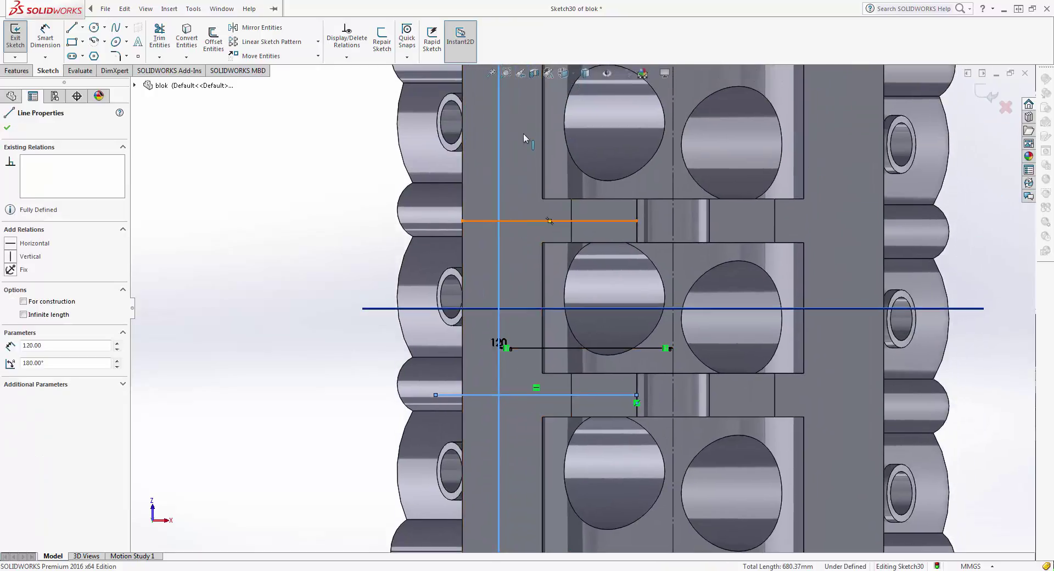
ctrl+click(511, 214)
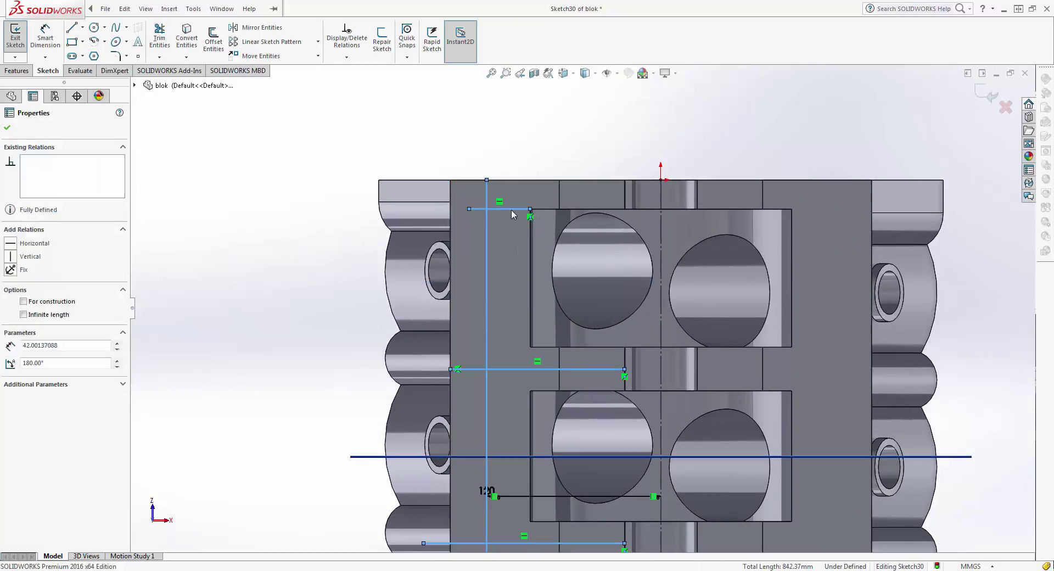
right_click(511, 211)
click(535, 196)
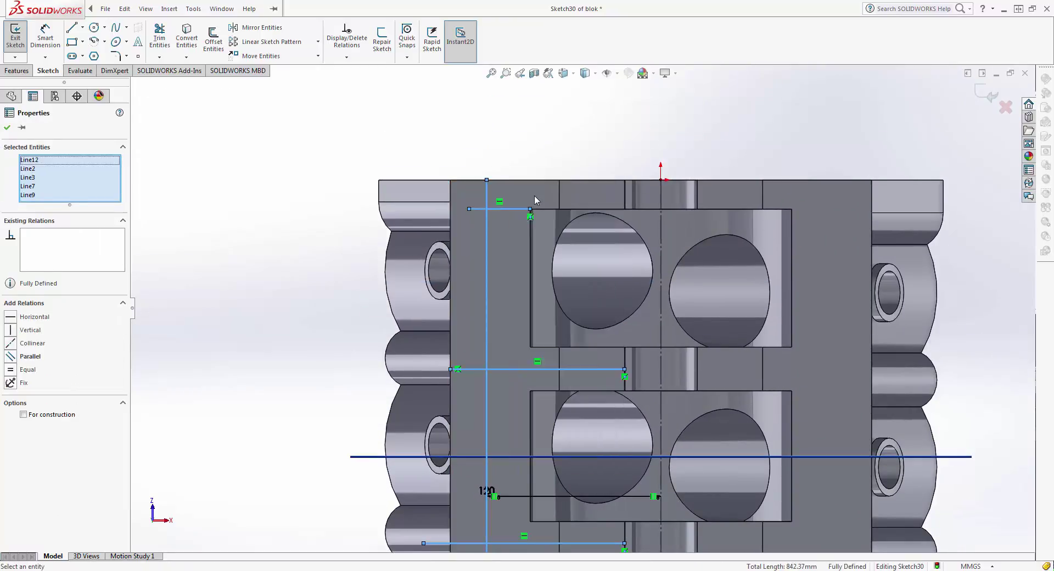
Place four 5 mm-radius circles on the hole rows along the 120 mm offset line.
click(94, 28)
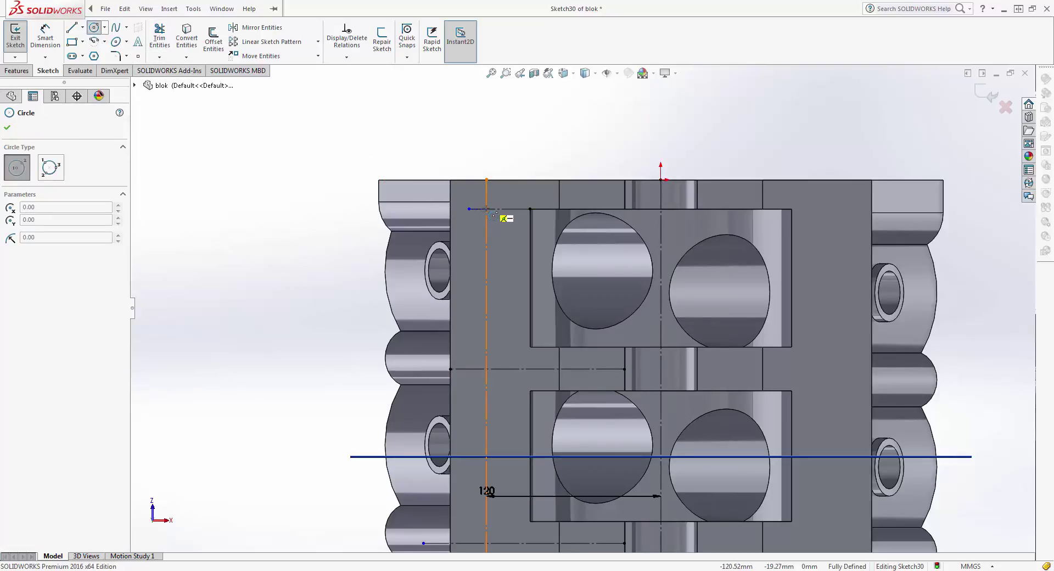
click(485, 209)
click(497, 213)
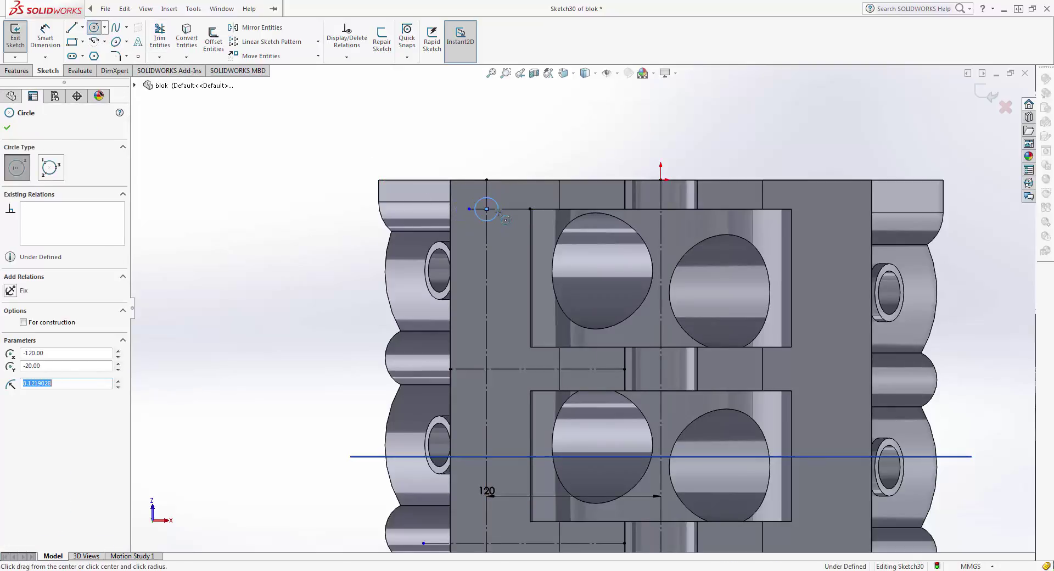
text(5)
key(Return)
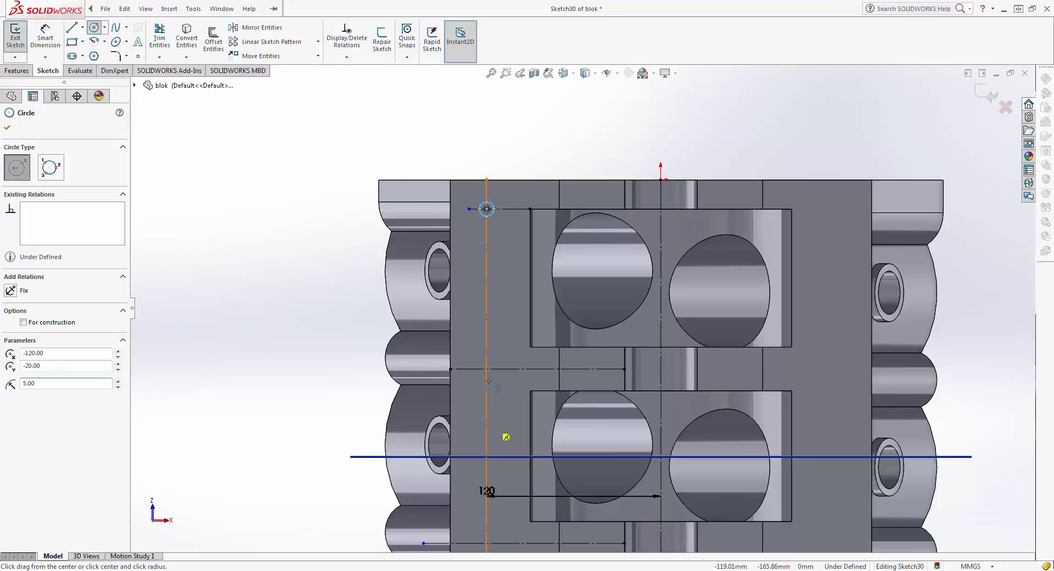
click(486, 368)
click(500, 375)
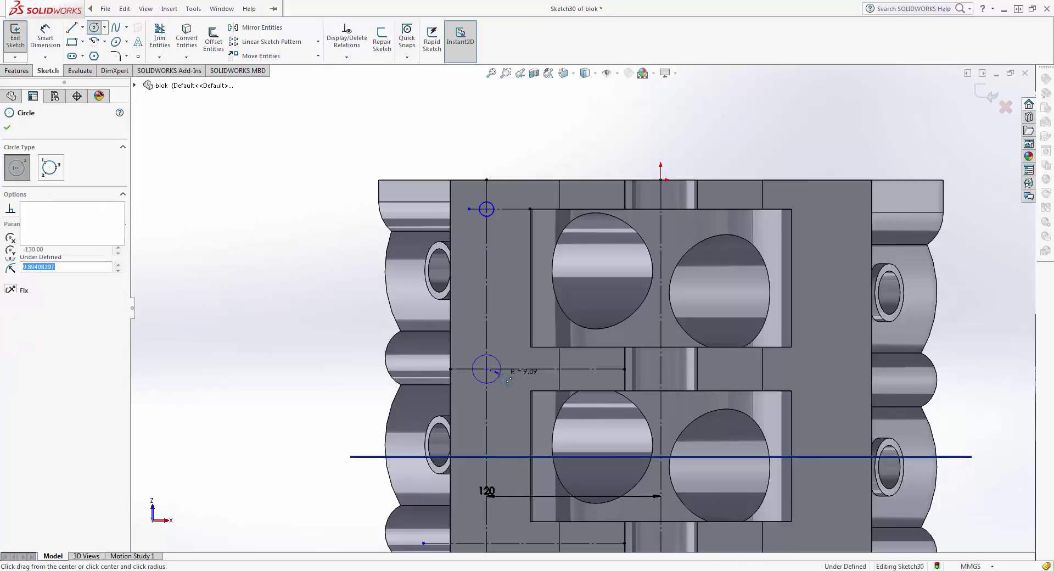
ctrl+middle_drag(520, 396, 487, 321)
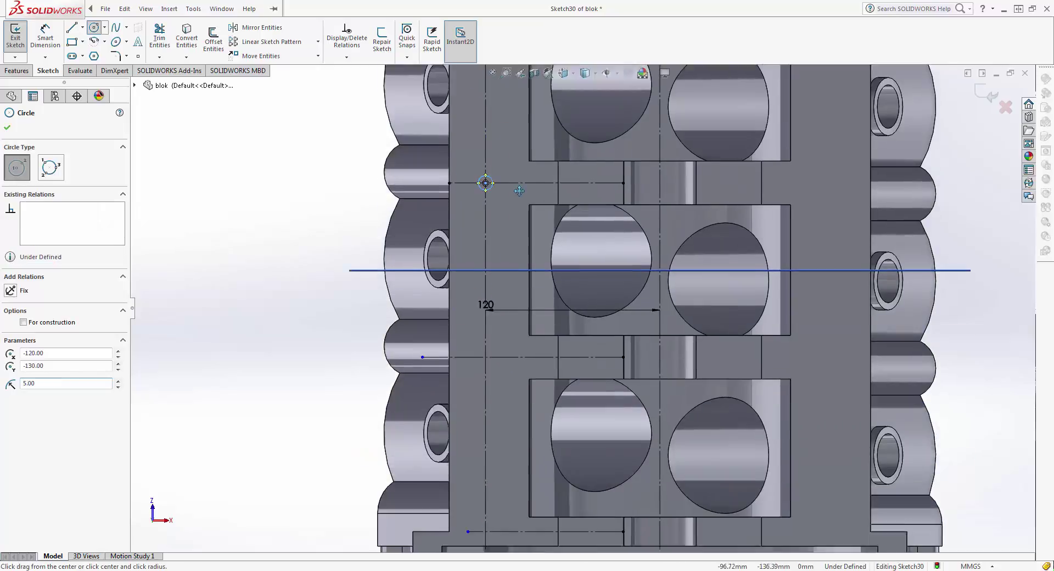
click(480, 321)
click(490, 328)
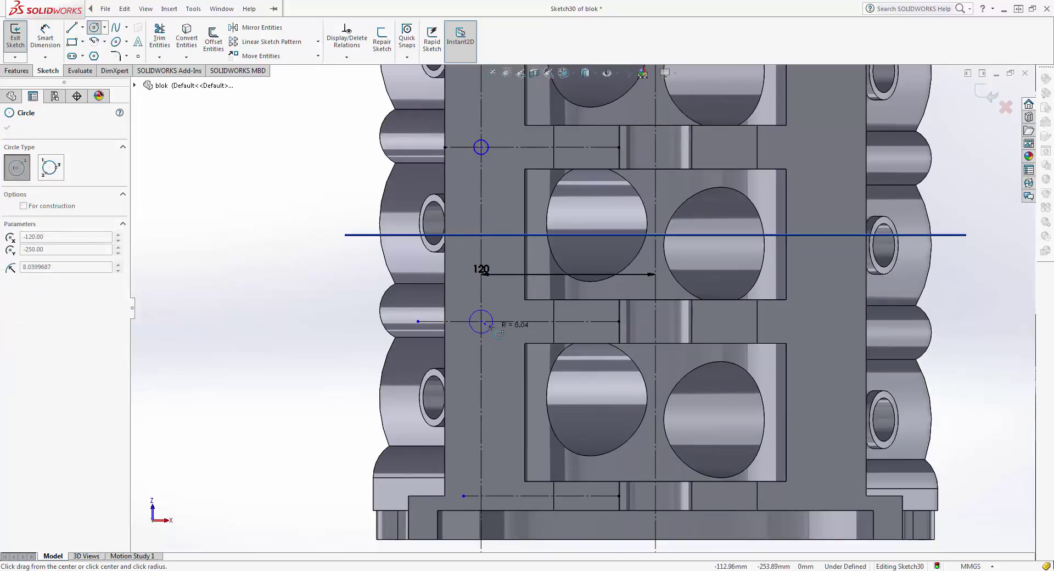
text(5)
key(Return)
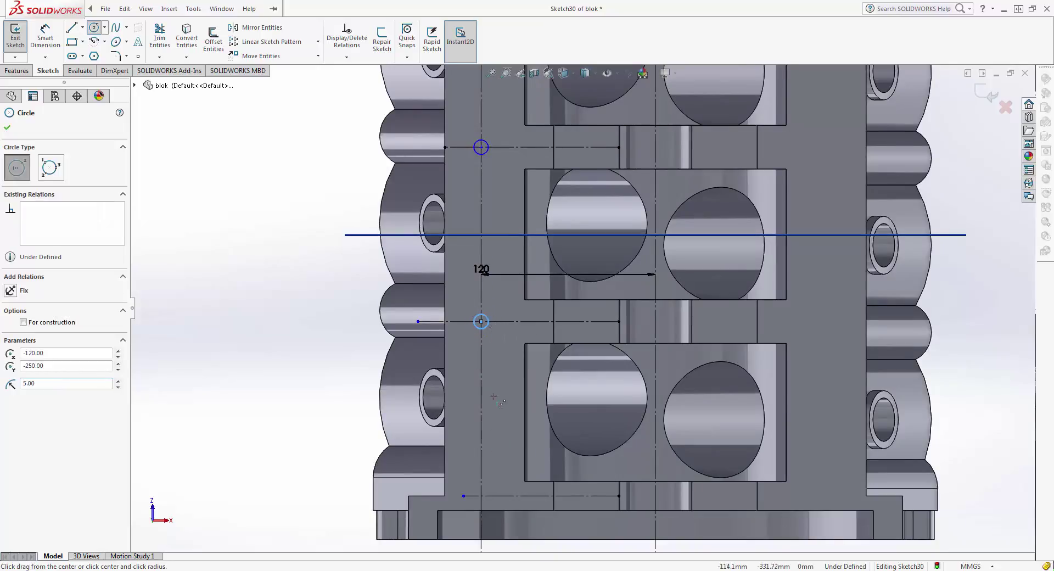
ctrl+middle_drag(494, 396, 497, 348)
click(484, 448)
click(494, 449)
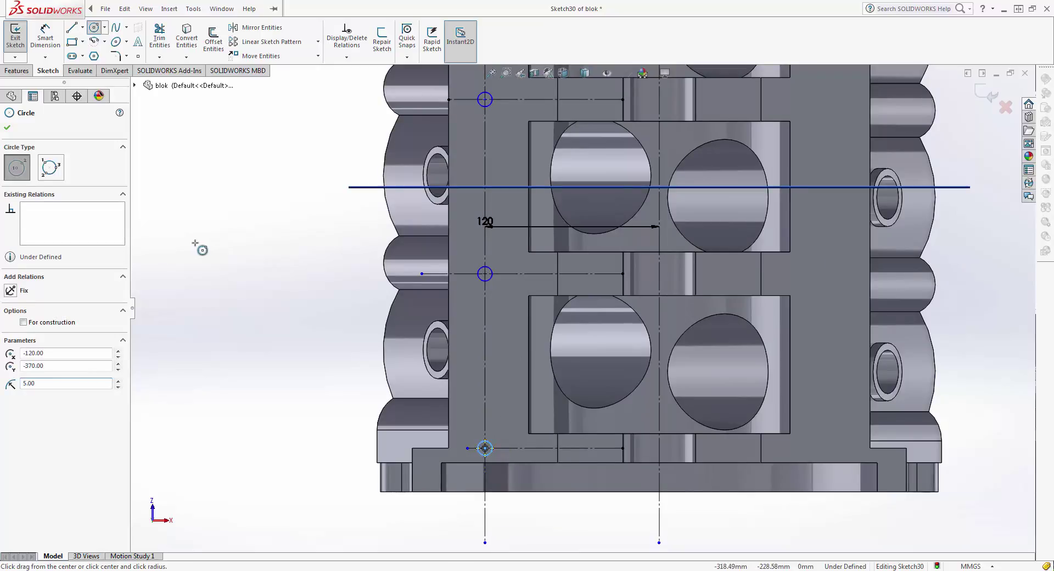
click(6, 128)
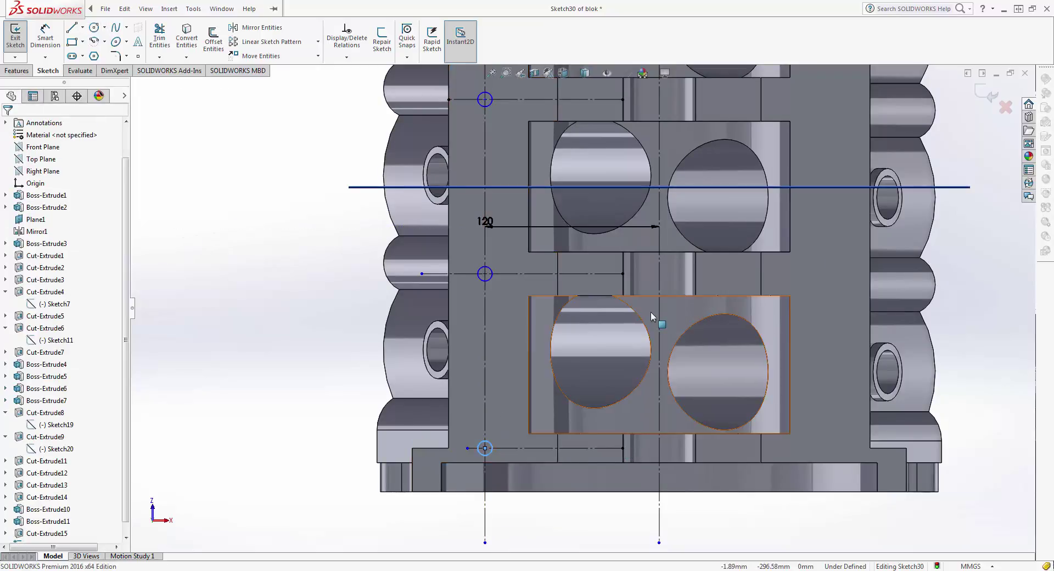
Zoom to fit and select Arc5, Arc6, Arc7 and Point42.
ctrl+middle_drag(606, 314, 544, 317)
scroll(458, 348, up, 3)
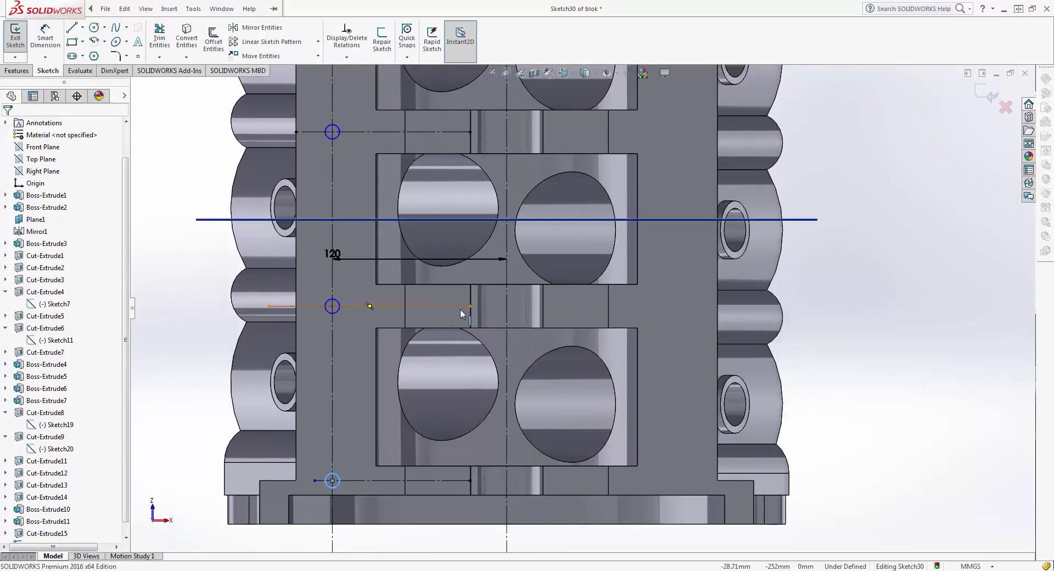
scroll(460, 239, down, 3)
key(z)
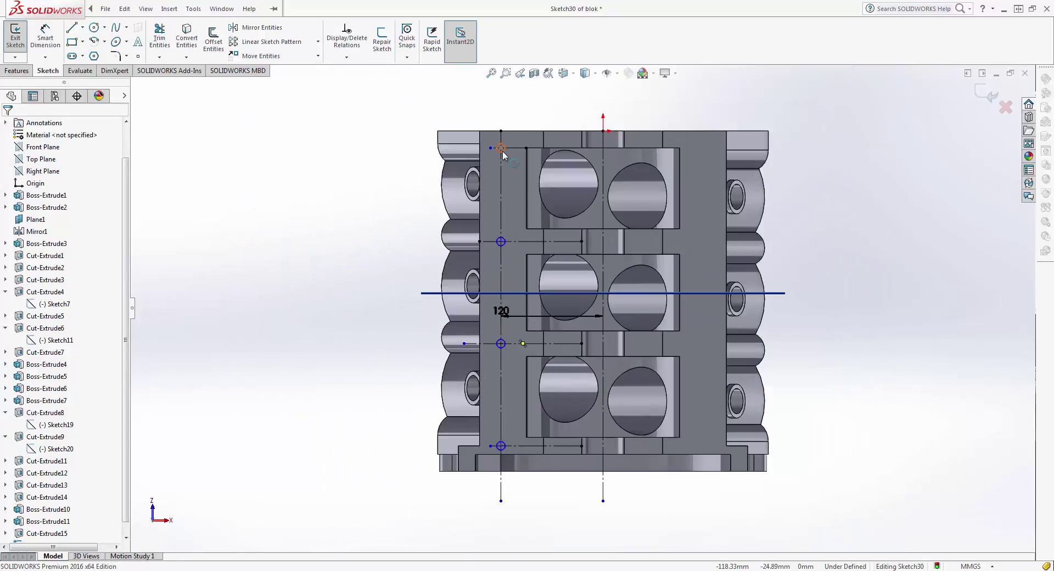
click(504, 151)
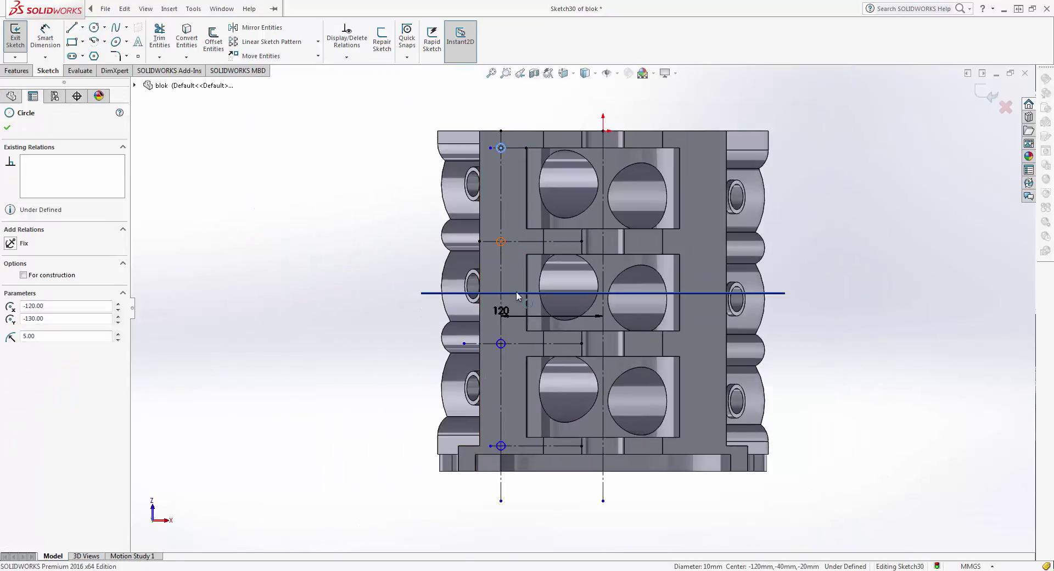
ctrl+click(500, 241)
ctrl+click(501, 343)
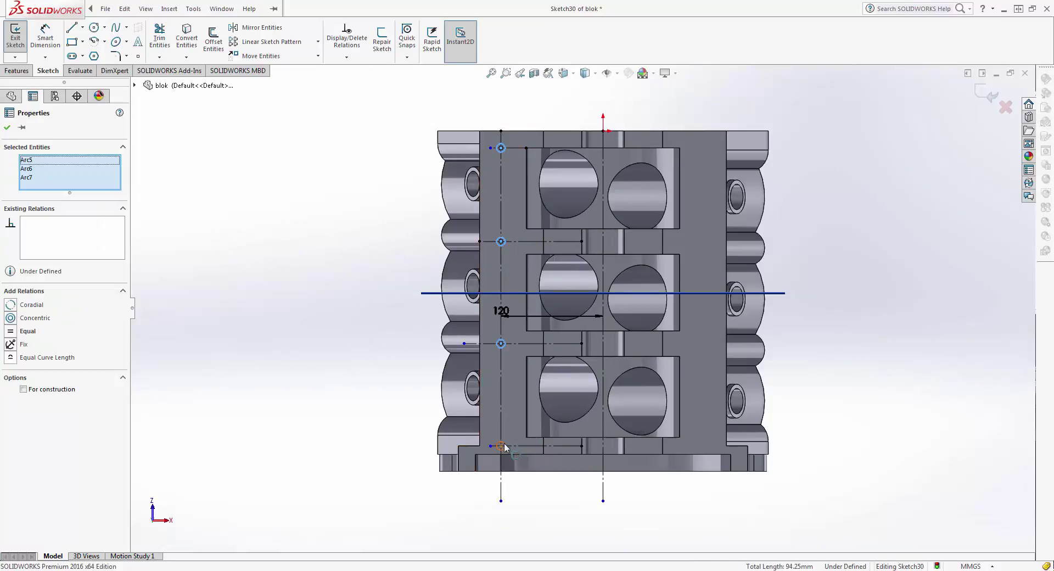
ctrl+click(501, 446)
scroll(563, 328, up, 1)
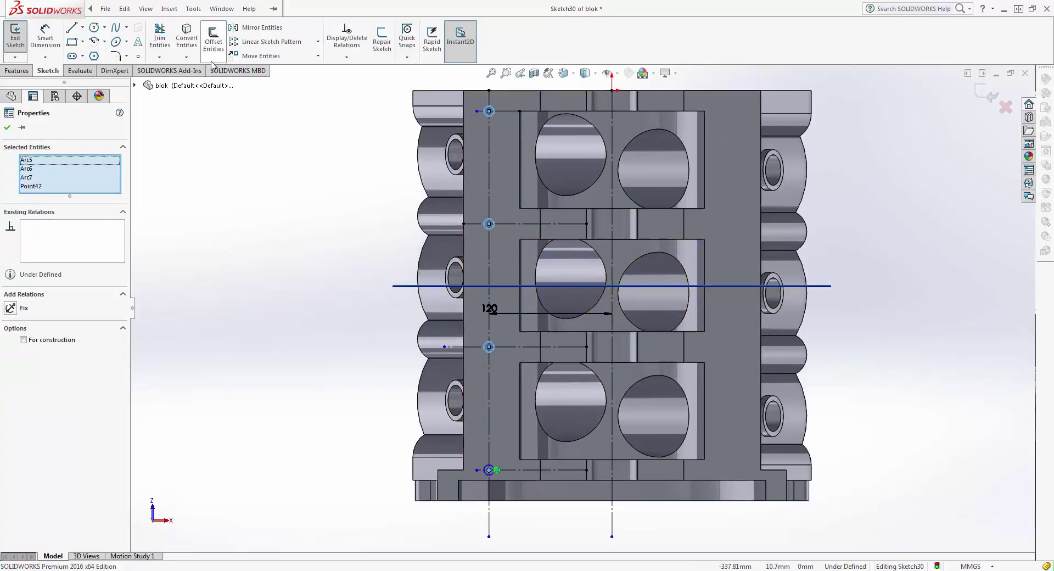
Mirror the selected hole circles about the vertical centerline Line1.
click(233, 29)
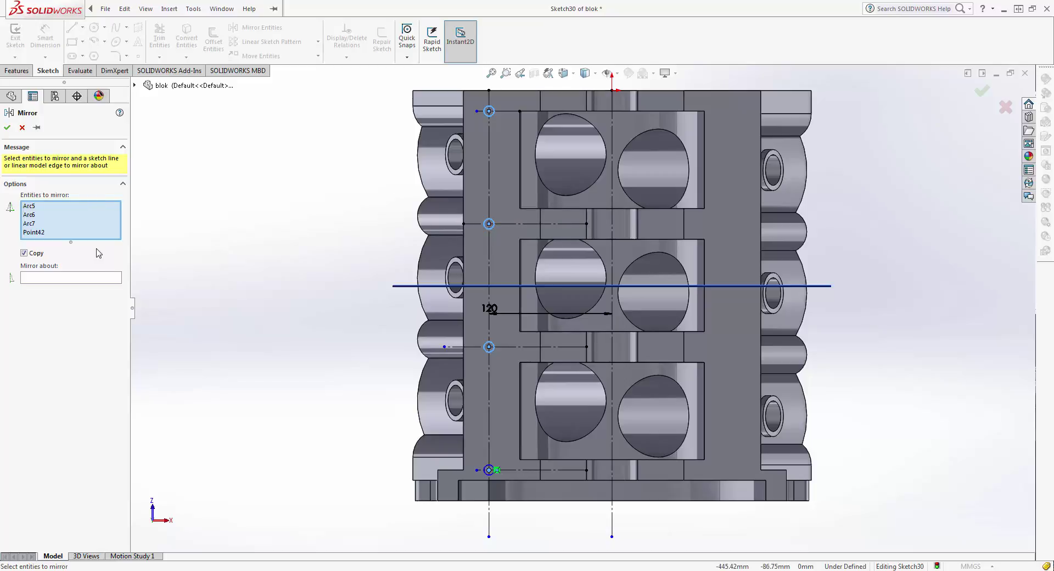
click(103, 278)
click(612, 311)
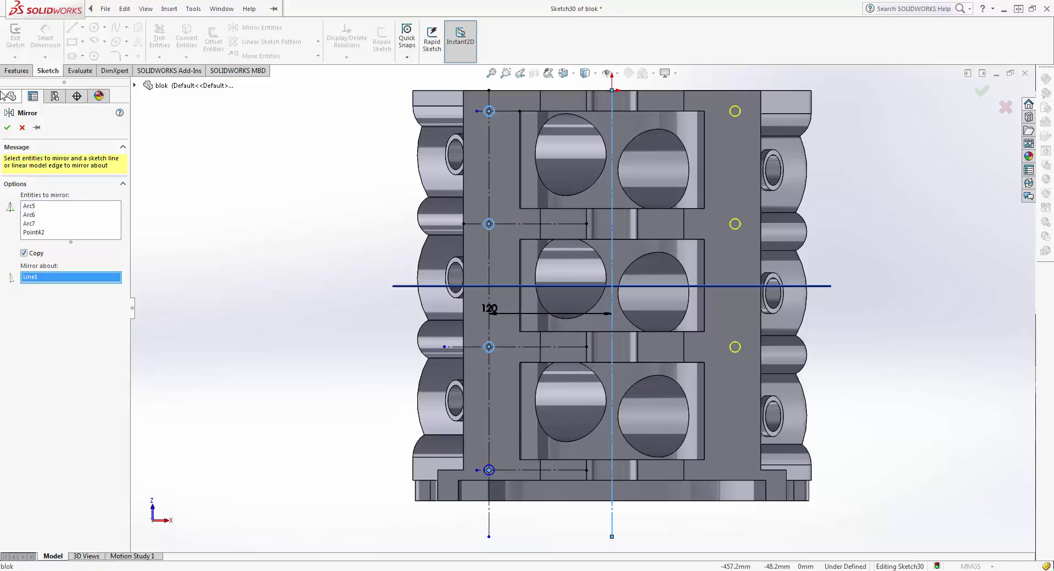
click(7, 128)
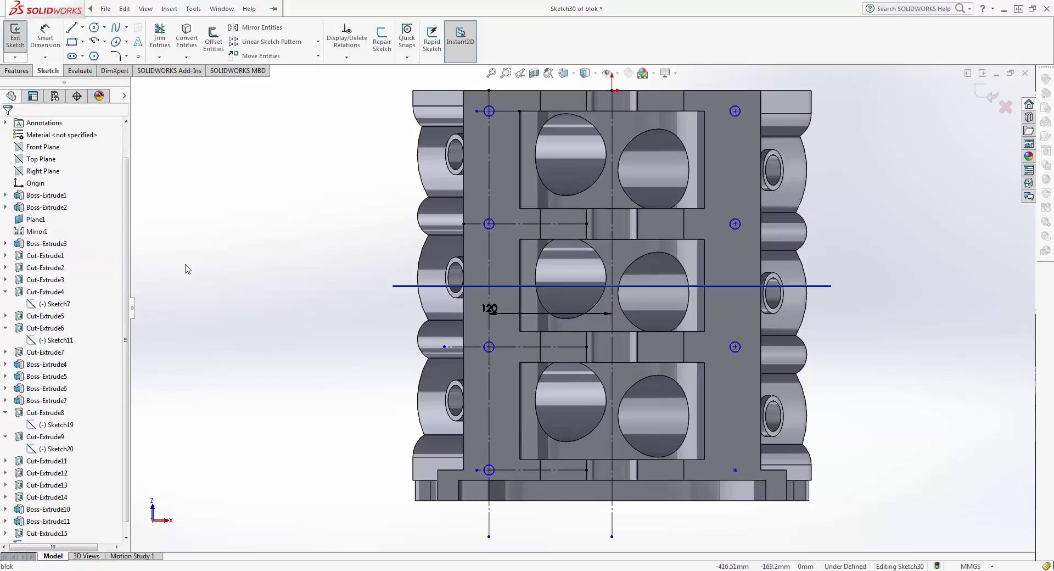
Mirror the bottom-left circle Arc8 about the centerline as well.
scroll(719, 460, up, 5)
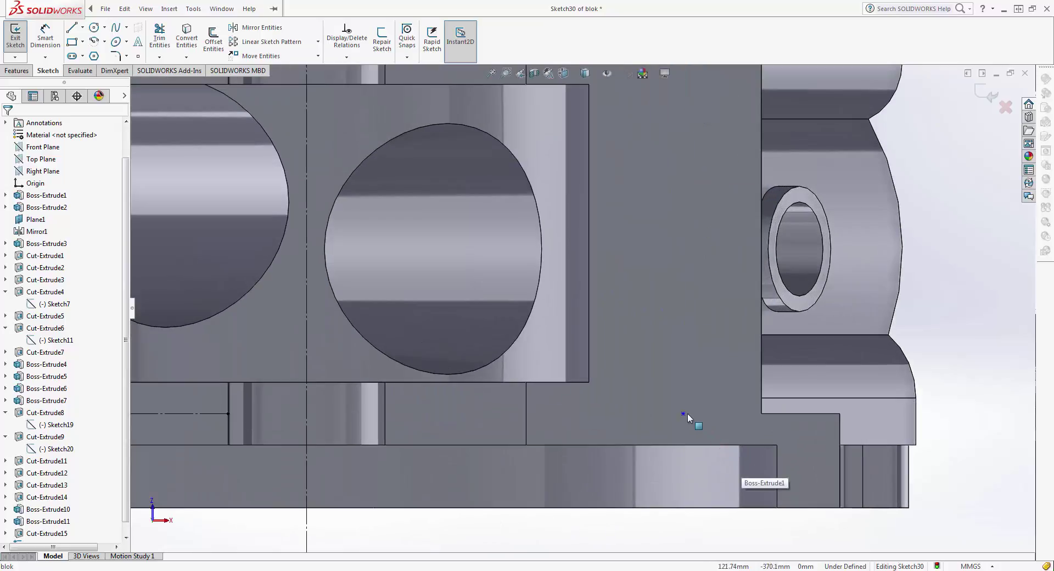
click(684, 413)
key(Escape)
scroll(348, 367, down, 5)
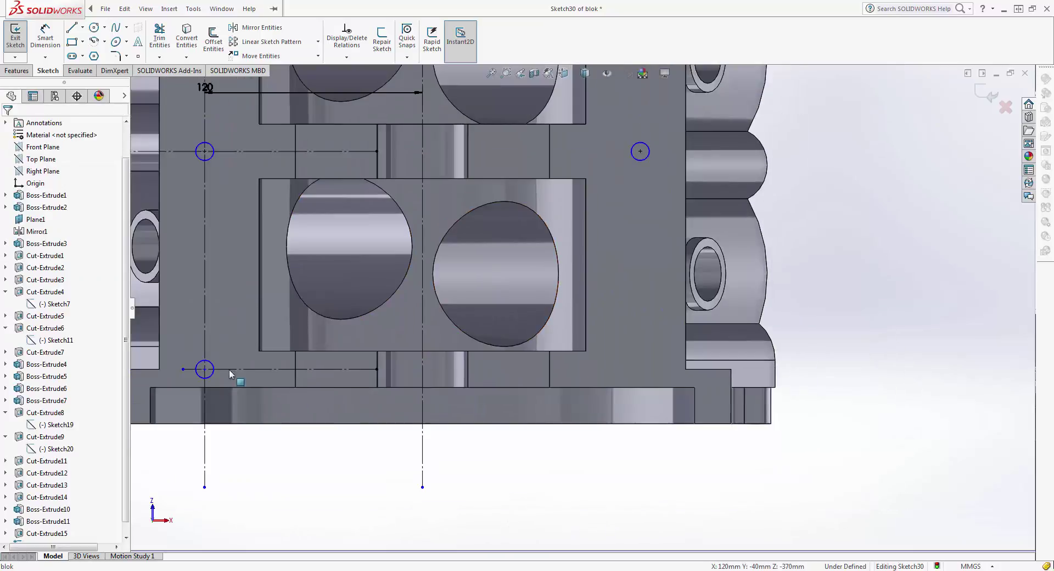
click(213, 369)
click(257, 28)
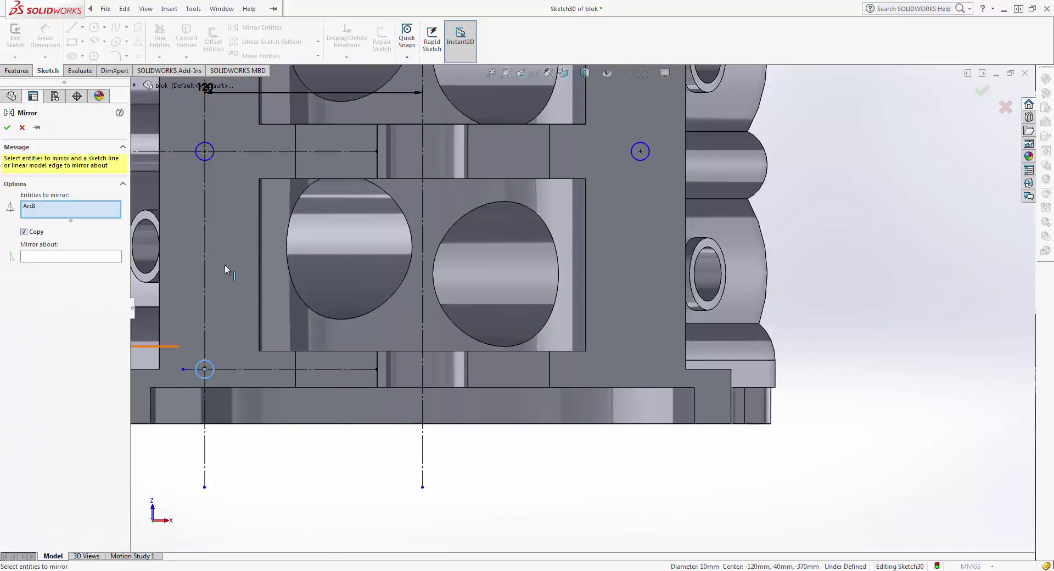
click(87, 258)
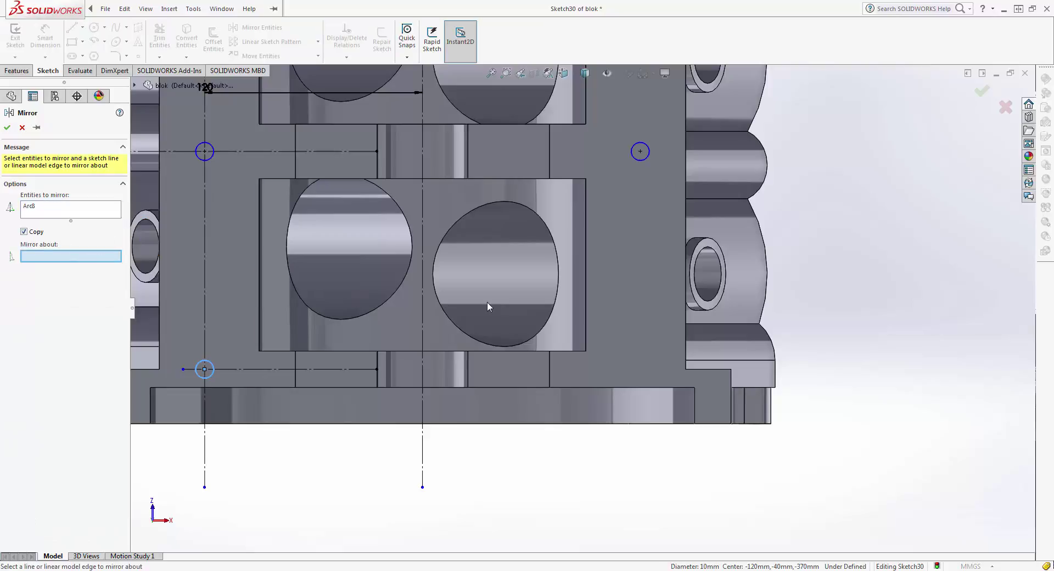
click(423, 310)
click(8, 127)
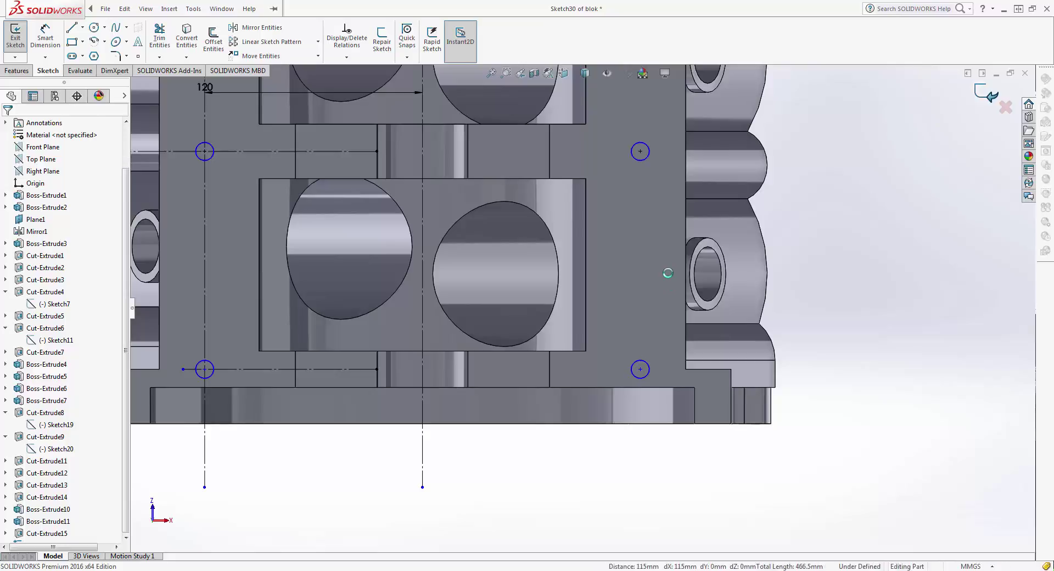
Extrude-cut Sketch30's hole circles blind to 25 mm depth.
scroll(667, 273, up, 5)
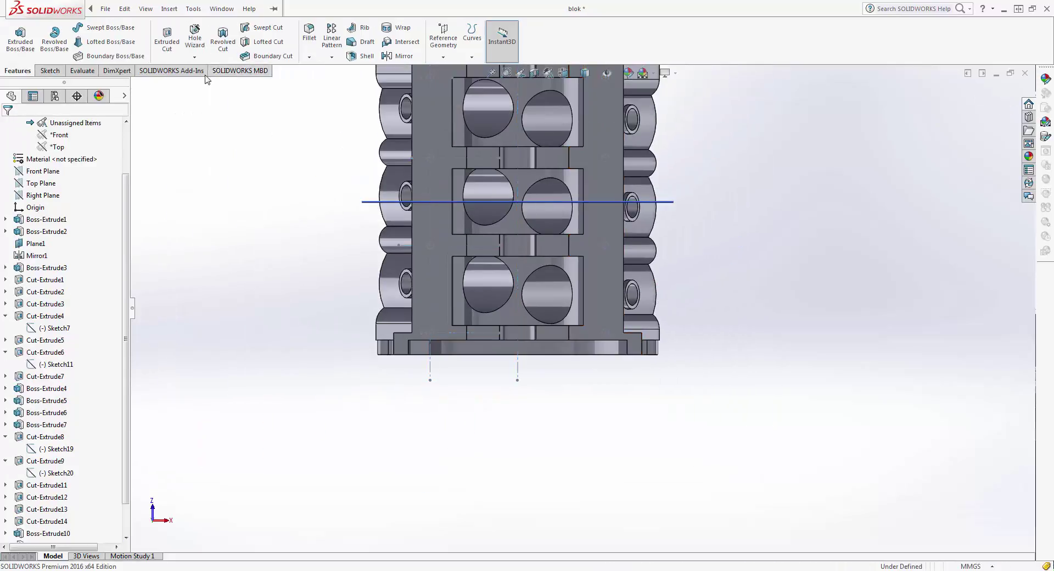
scroll(15, 476, down, 1)
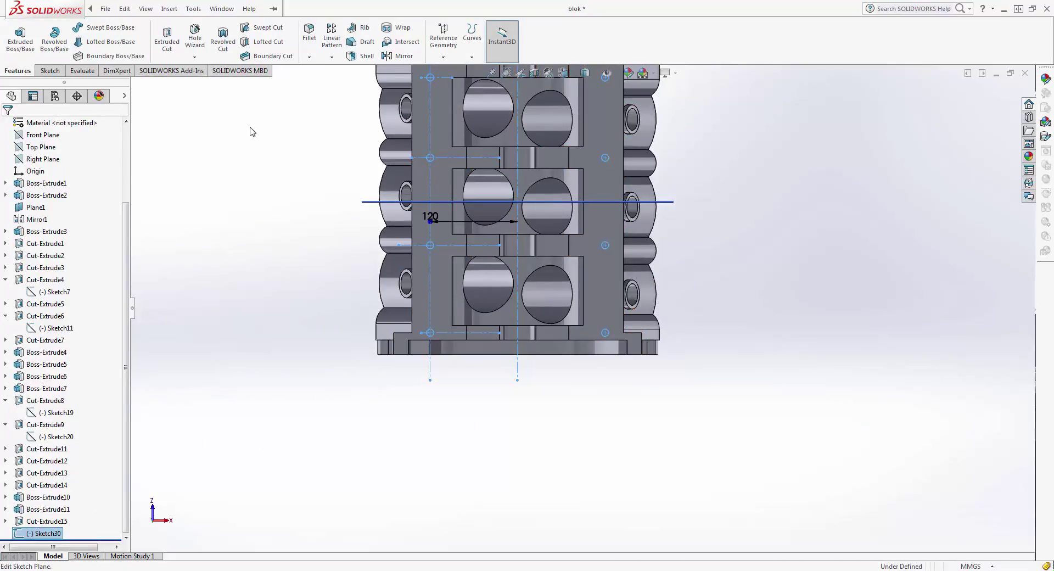
click(167, 40)
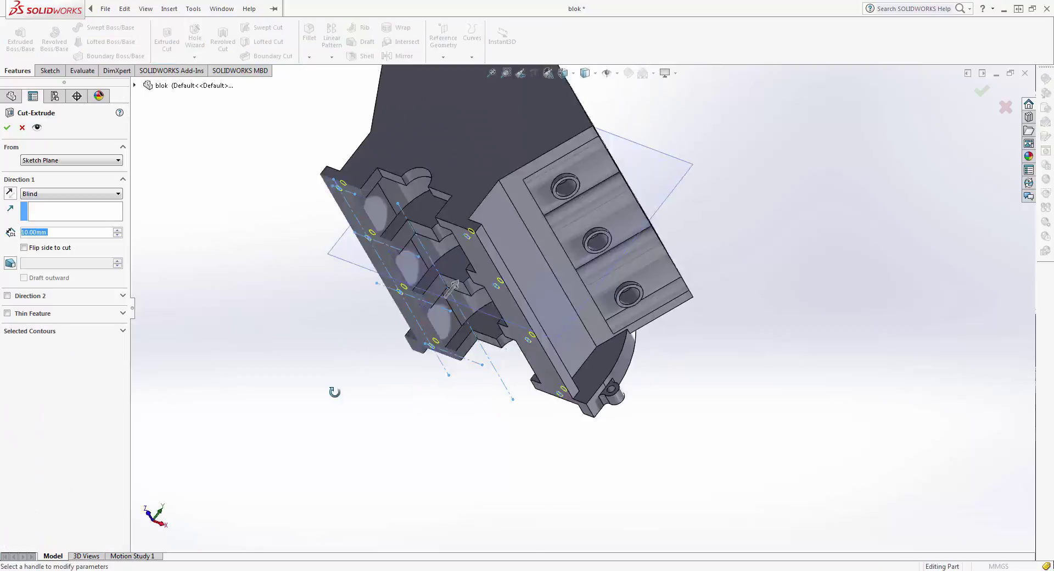
middle_drag(325, 450, 314, 377)
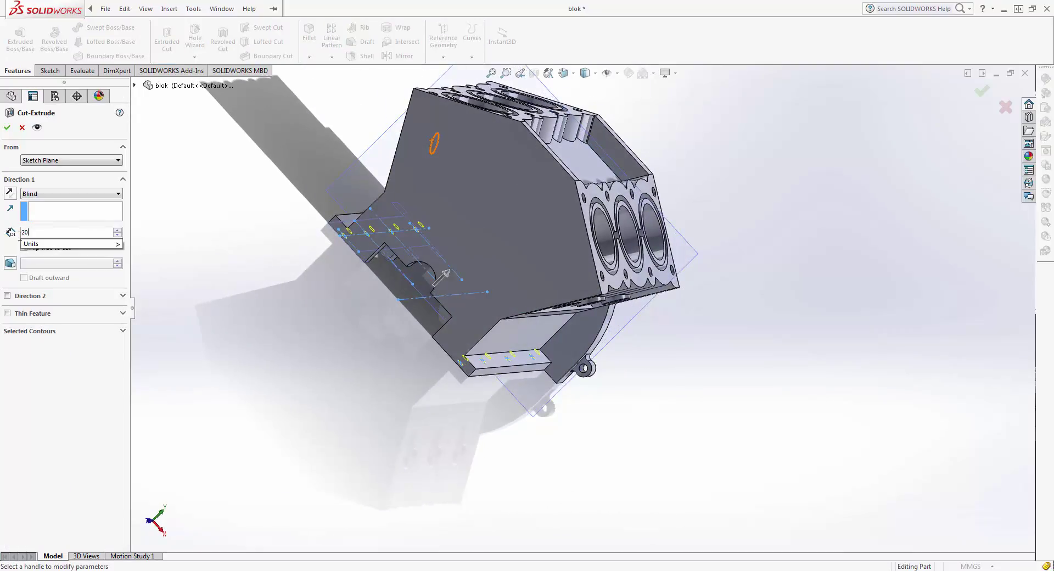
middle_drag(318, 298, 334, 345)
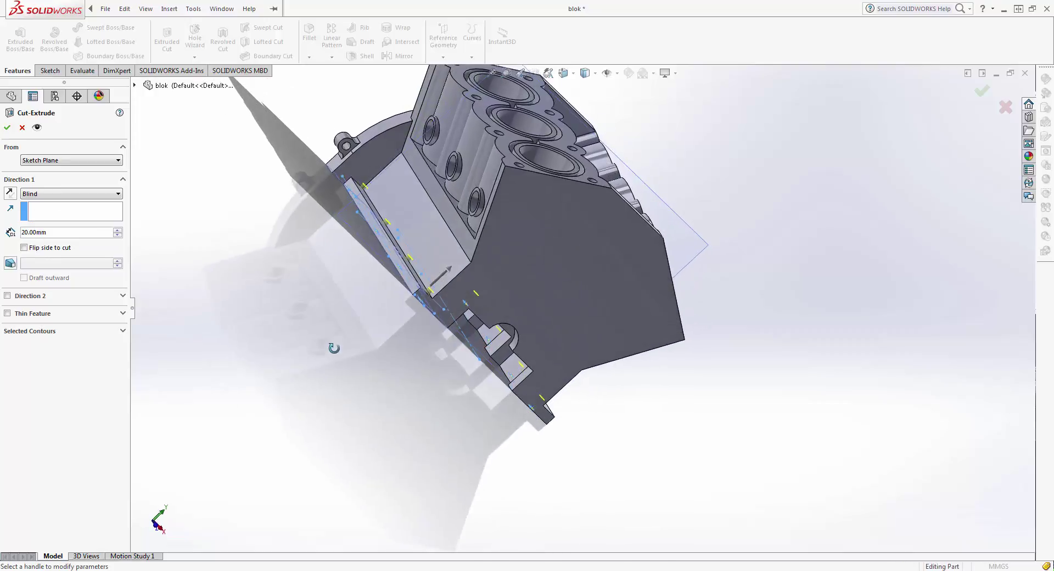
text(25)
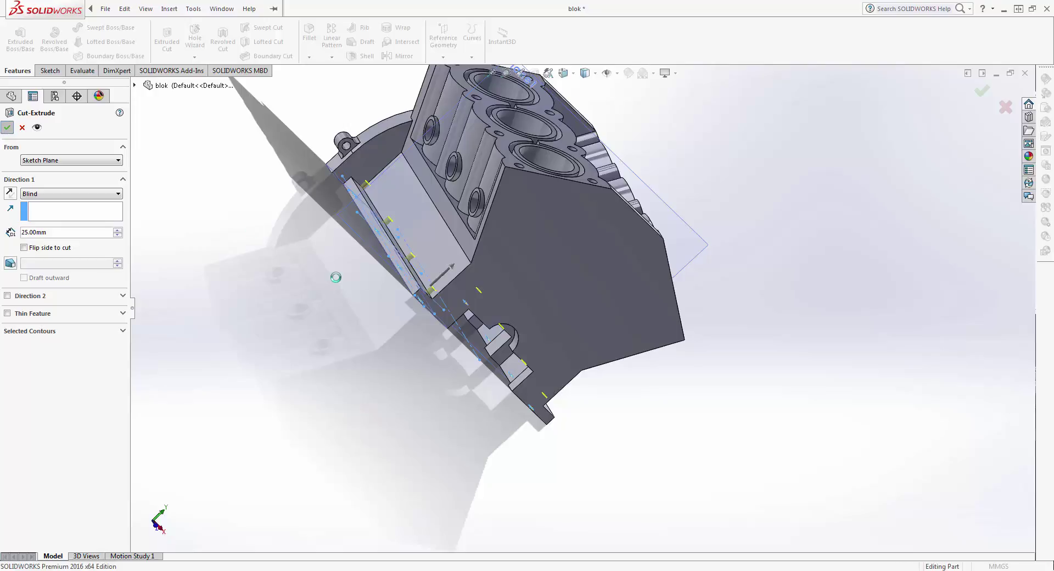
key(Return)
Orbit the block to inspect the new holes and ribs.
mouse_move(310, 300)
middle_down()
mouse_move(397, 404)
mouse_move(342, 233)
mouse_move(594, 348)
middle_up()
scroll(594, 348, up, 5)
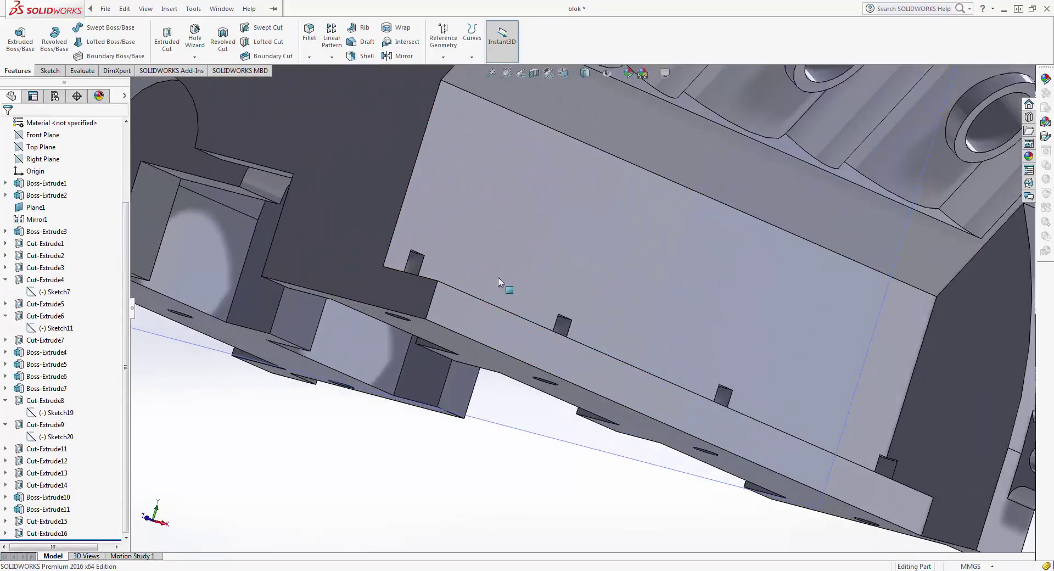
scroll(498, 277, up, 3)
mouse_move(459, 337)
middle_down()
mouse_move(418, 364)
mouse_move(487, 278)
mouse_move(499, 218)
mouse_move(410, 237)
middle_up()
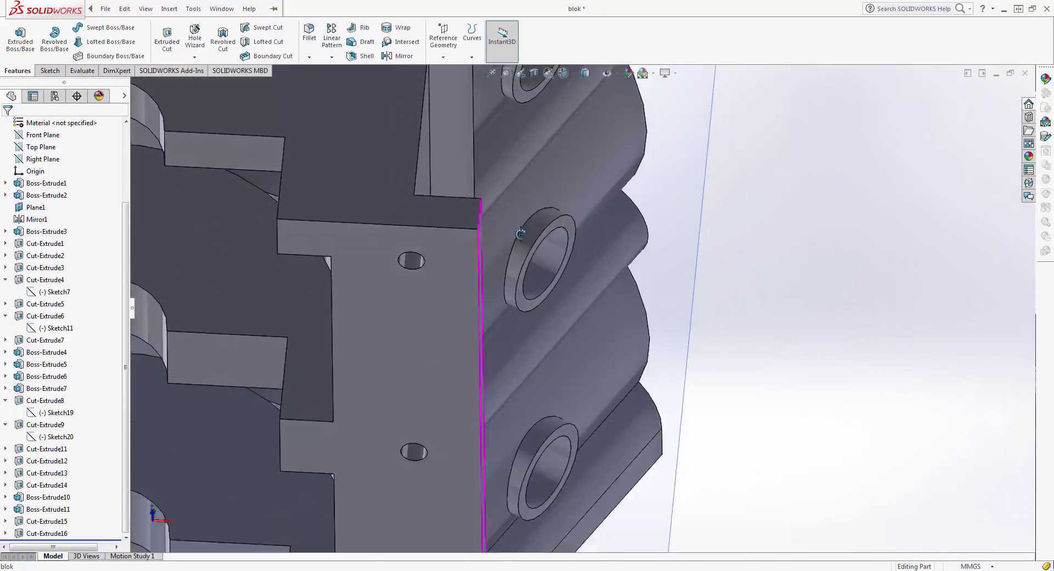
scroll(411, 238, down, 5)
scroll(423, 228, down, 5)
mouse_move(423, 228)
middle_down()
mouse_move(453, 399)
mouse_move(468, 409)
mouse_move(463, 438)
mouse_move(482, 481)
mouse_move(384, 483)
middle_up()
scroll(456, 401, down, 3)
scroll(466, 404, down, 2)
scroll(473, 380, down, 1)
Edit Cut-Extrude16 and change its blind depth to 10 mm.
click(46, 533)
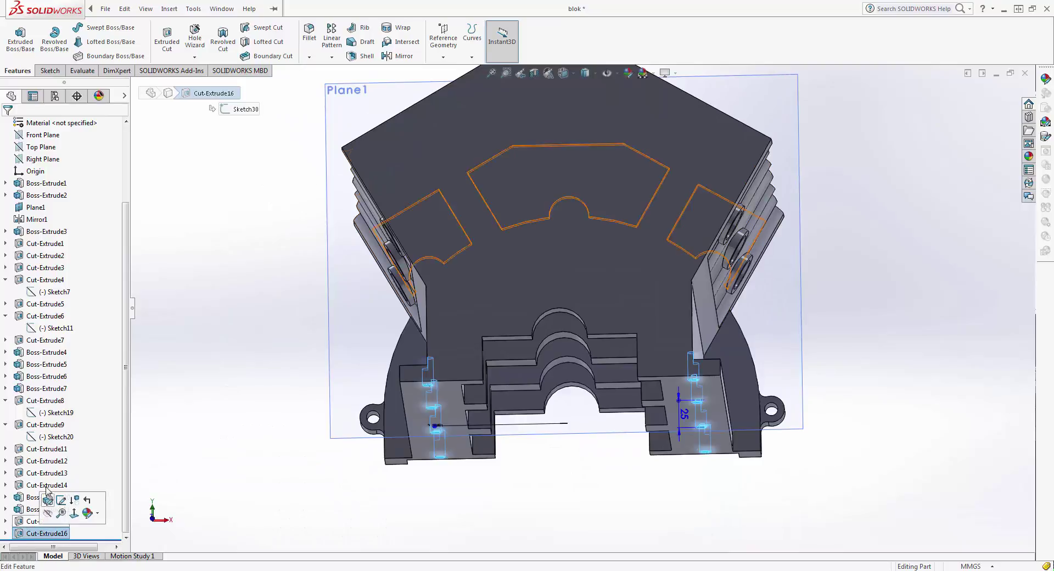
click(48, 499)
text(10)
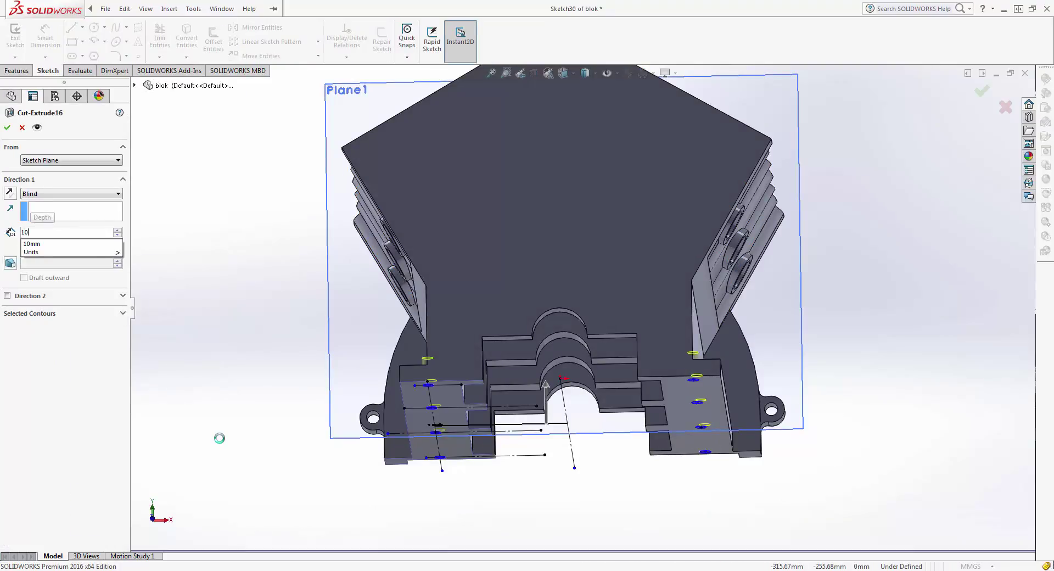
key(Return)
click(6, 128)
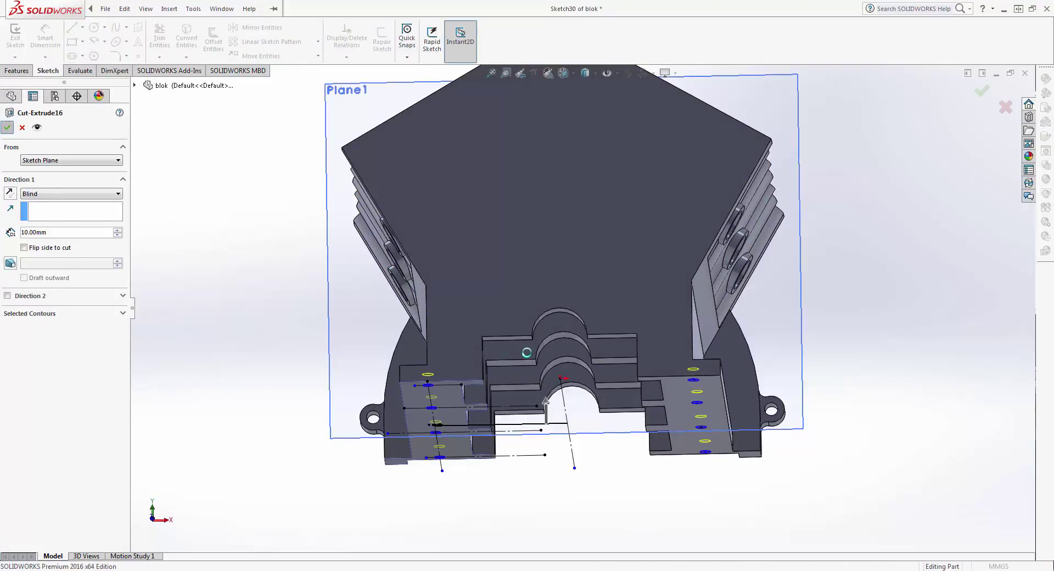
scroll(529, 348, down, 3)
mouse_move(542, 412)
middle_down()
mouse_move(533, 372)
mouse_move(524, 392)
middle_up()
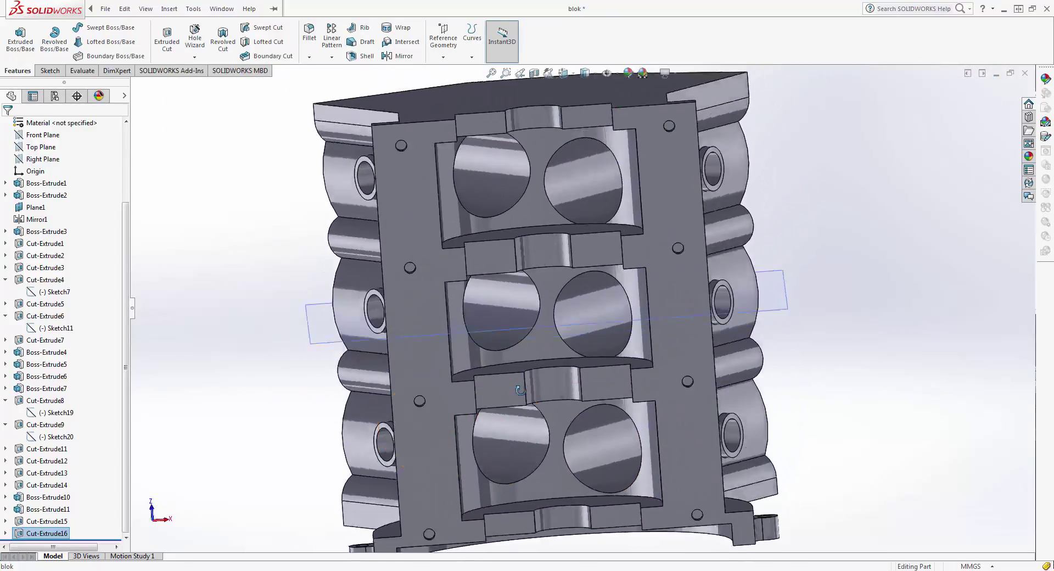
View the hole face normal-to and edit Sketch30 under Cut-Extrude16.
scroll(539, 379, down, 2)
scroll(534, 400, down, 2)
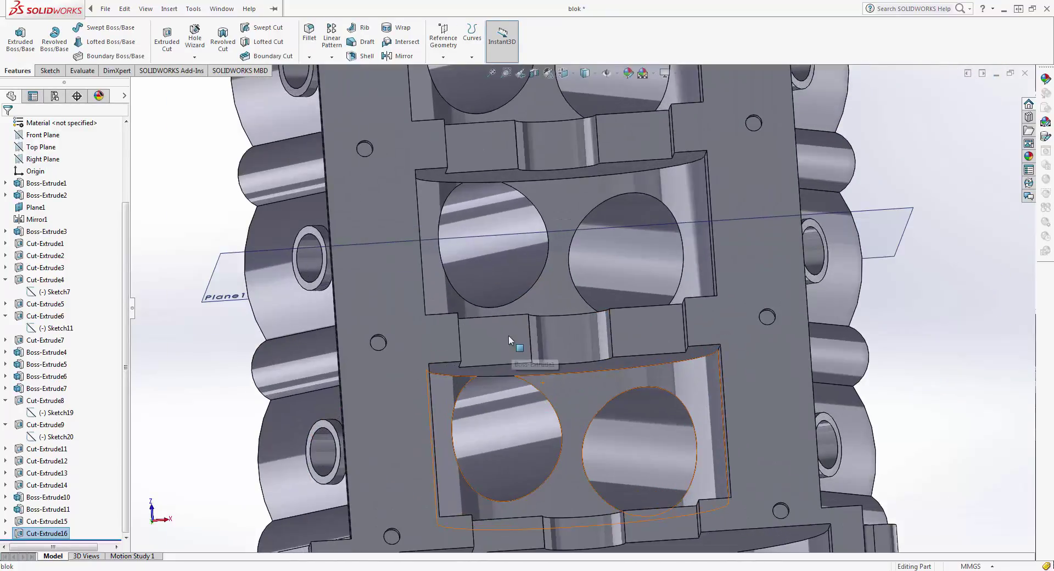
key(ctrl+8)
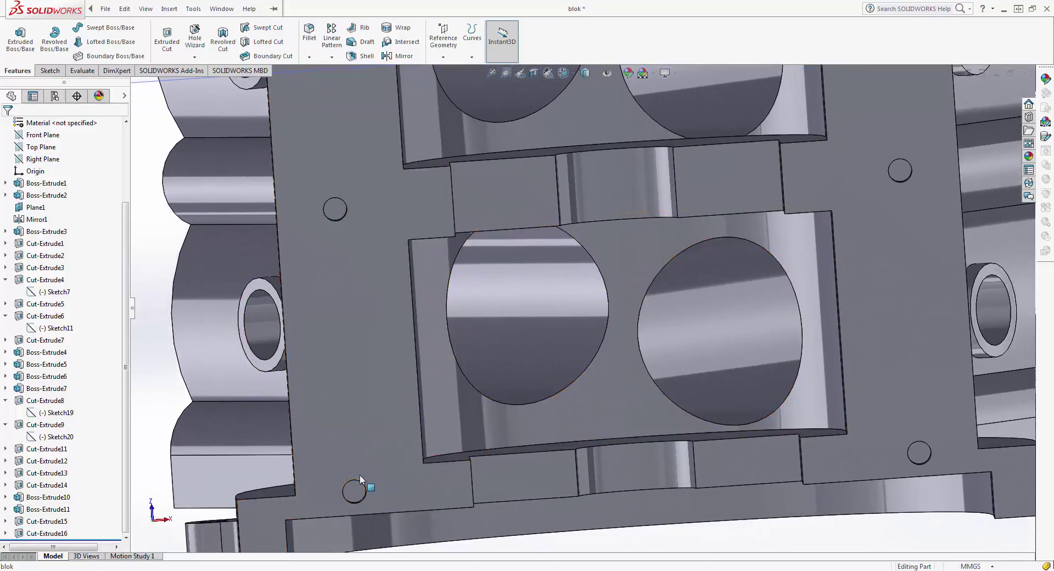
click(360, 478)
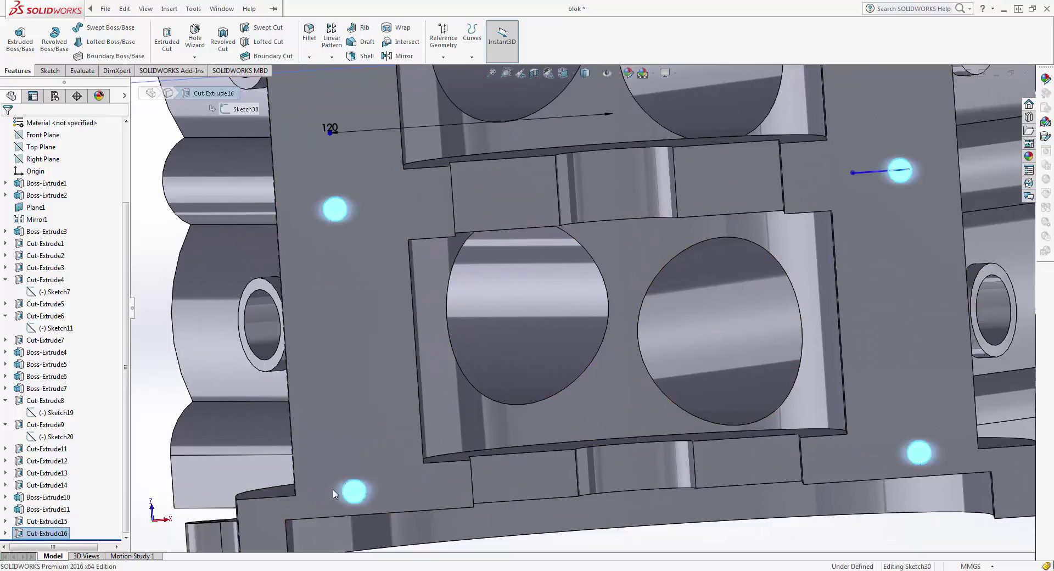
click(398, 492)
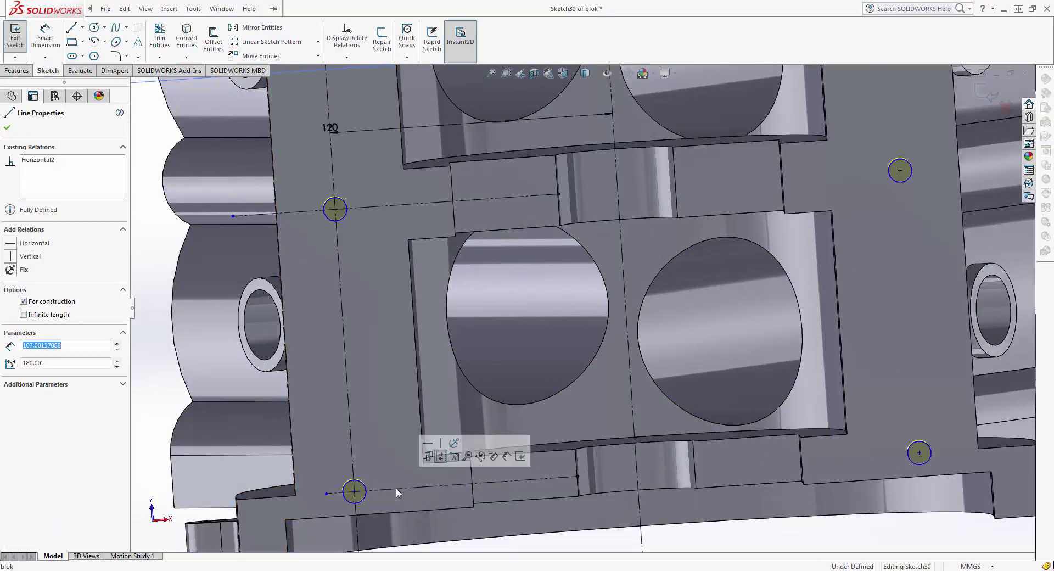
key(Escape)
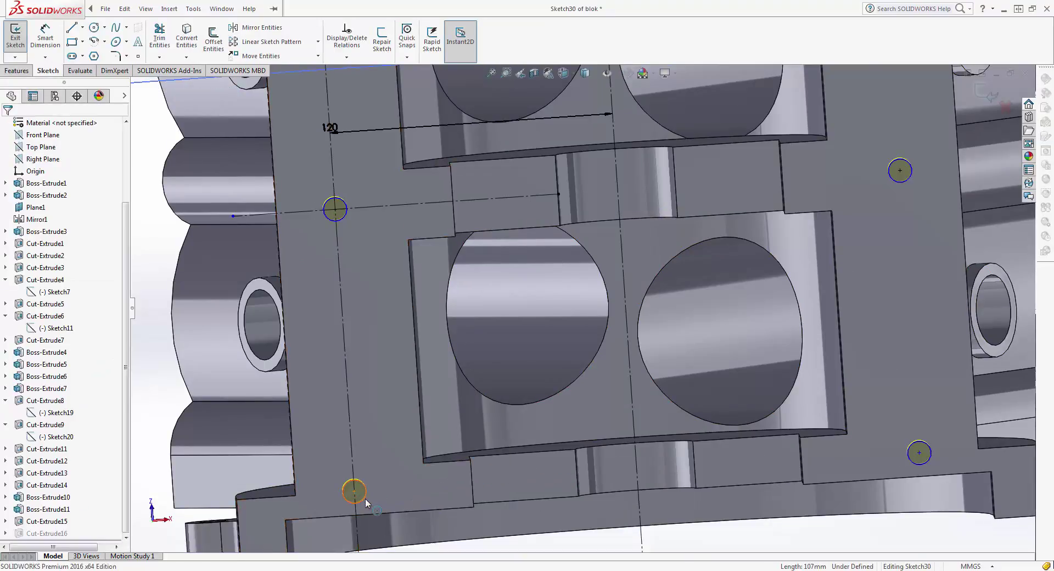
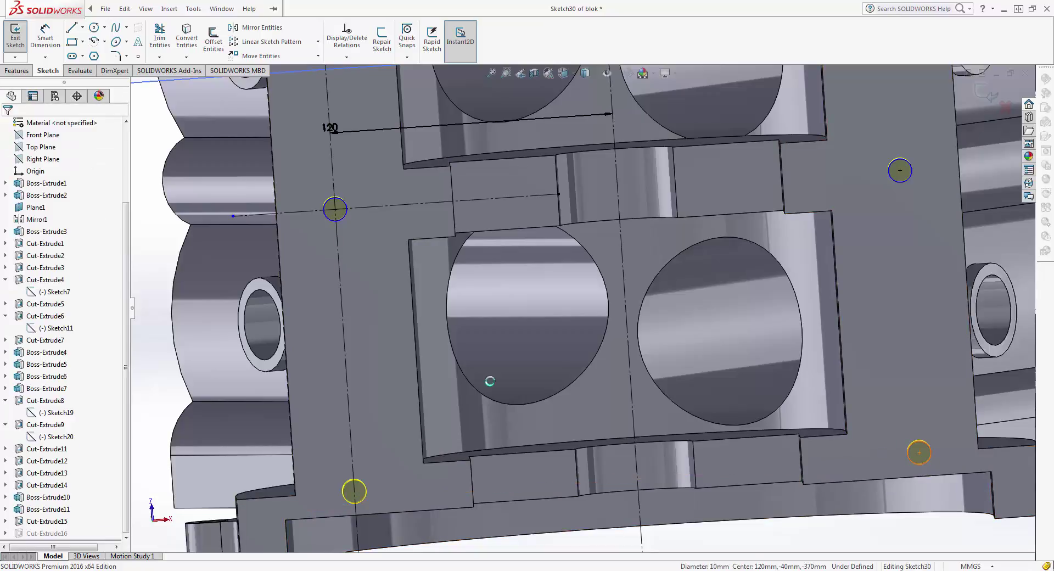
Draw a line at the lower left of the flange, place a 10 mm circle on it, and make the line construction.
click(72, 29)
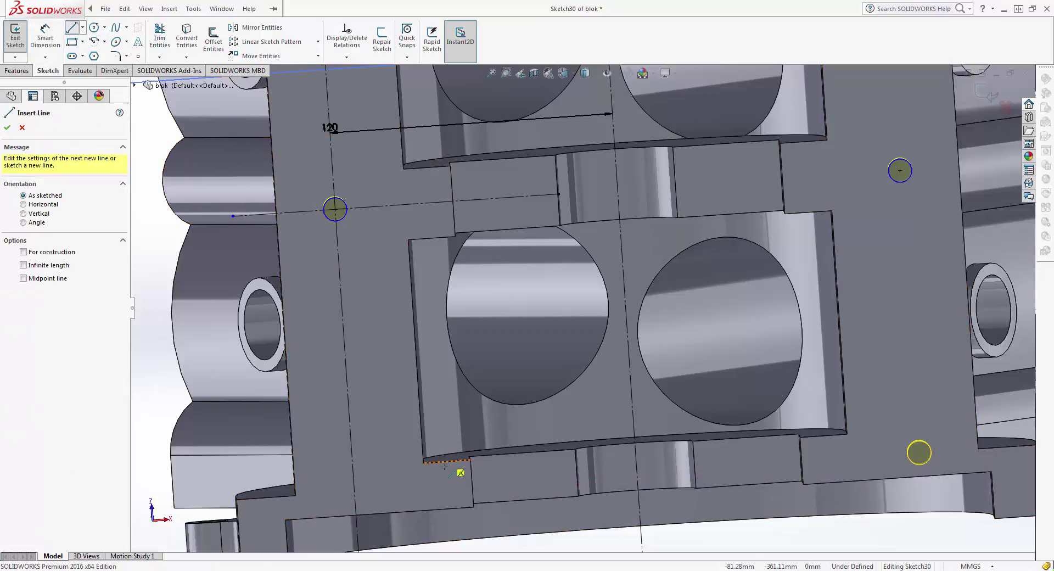
click(423, 463)
click(328, 469)
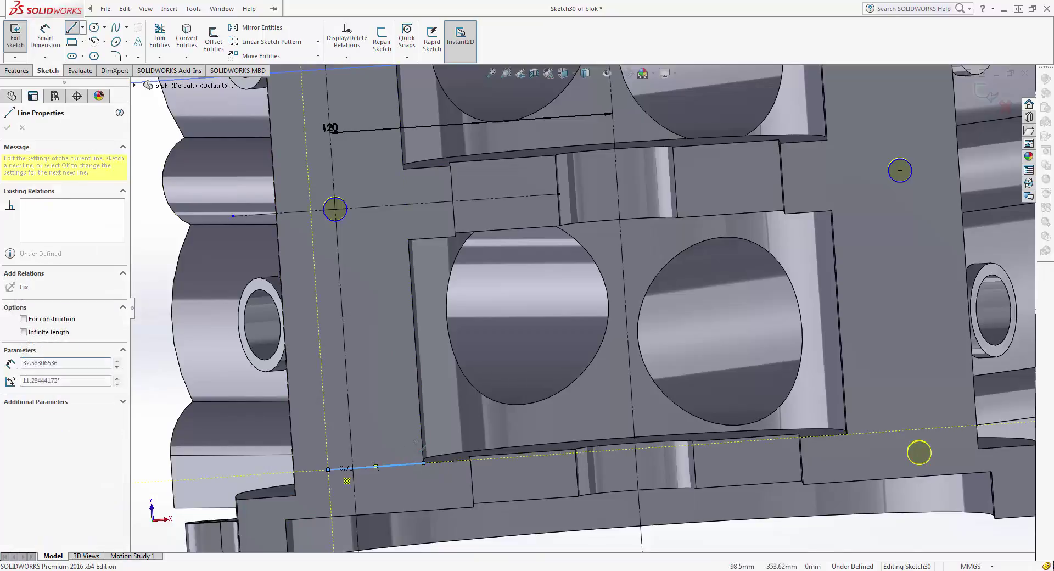
key(Escape)
click(93, 28)
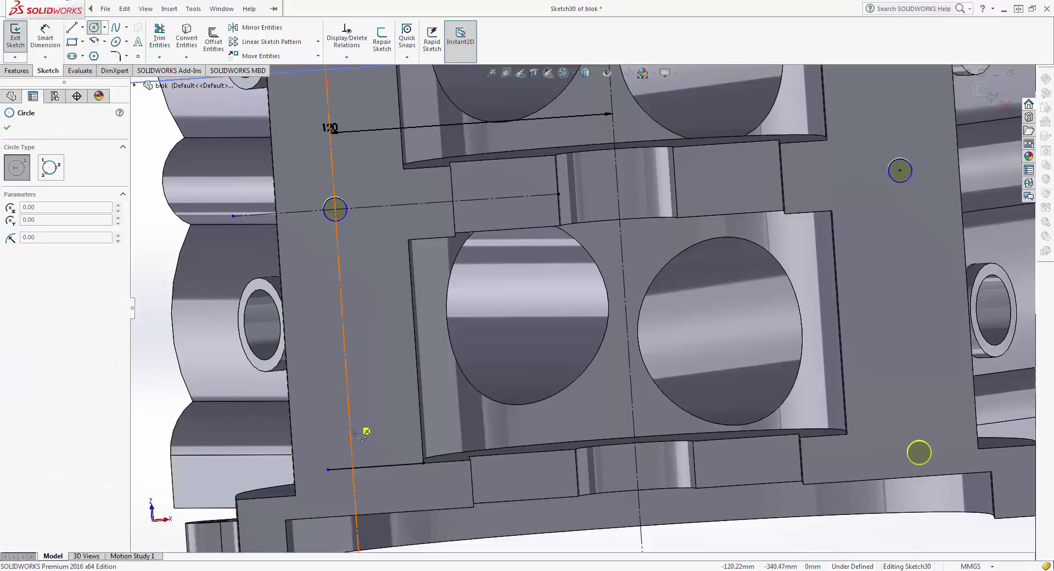
click(353, 468)
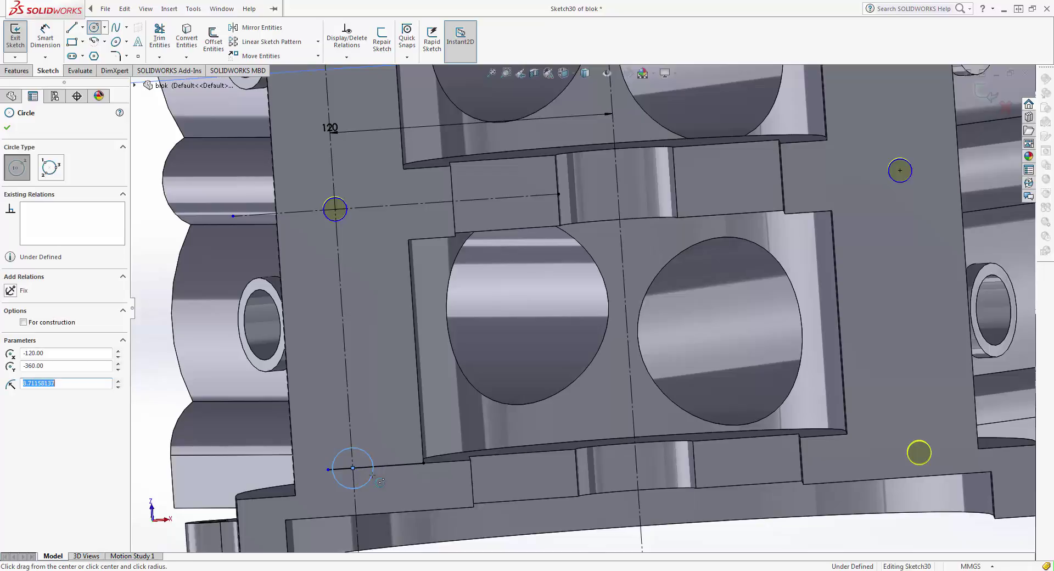
key(Escape)
click(409, 464)
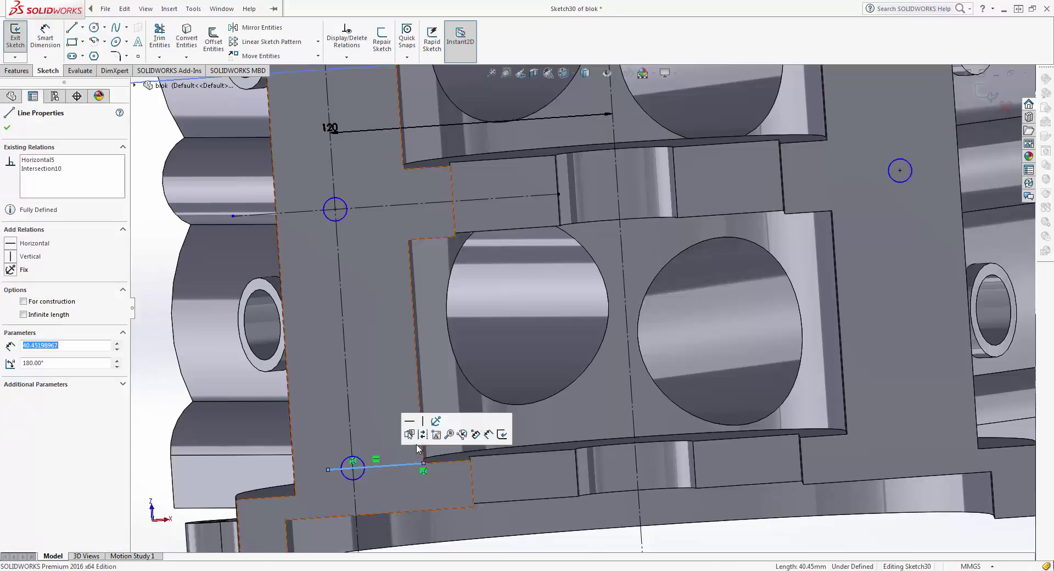
click(423, 435)
Mirror the circle about the vertical centerline to the lower right.
click(352, 468)
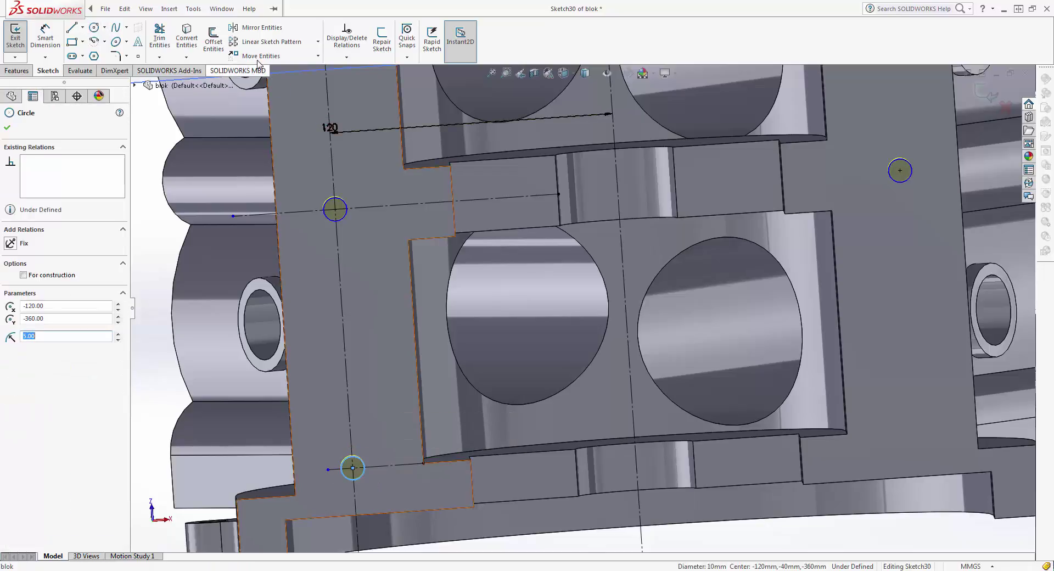
click(252, 27)
click(84, 261)
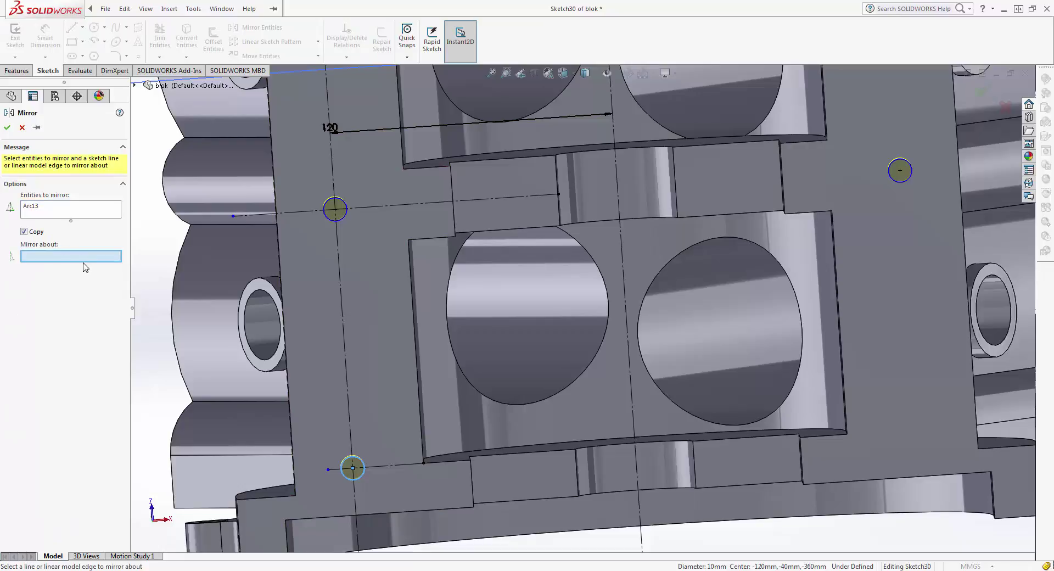
click(634, 418)
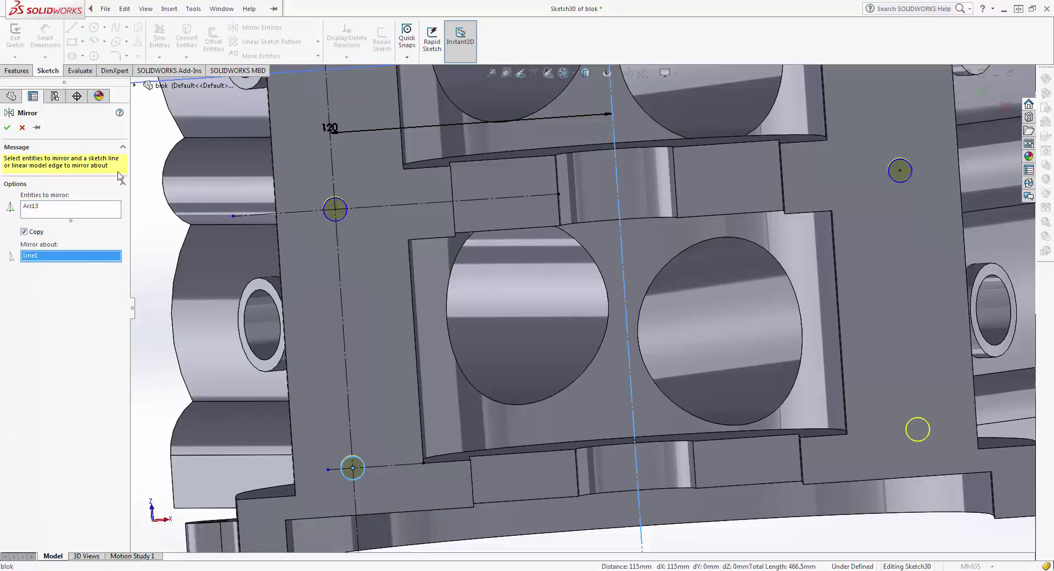
click(5, 129)
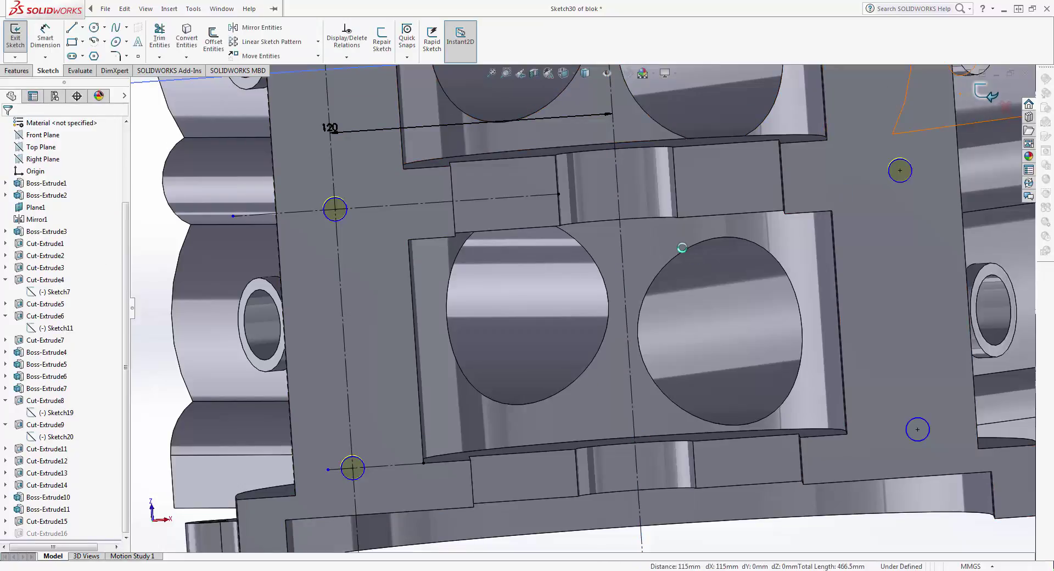
Exit Sketch30 and orbit the block to view it from below.
key(ctrl+b)
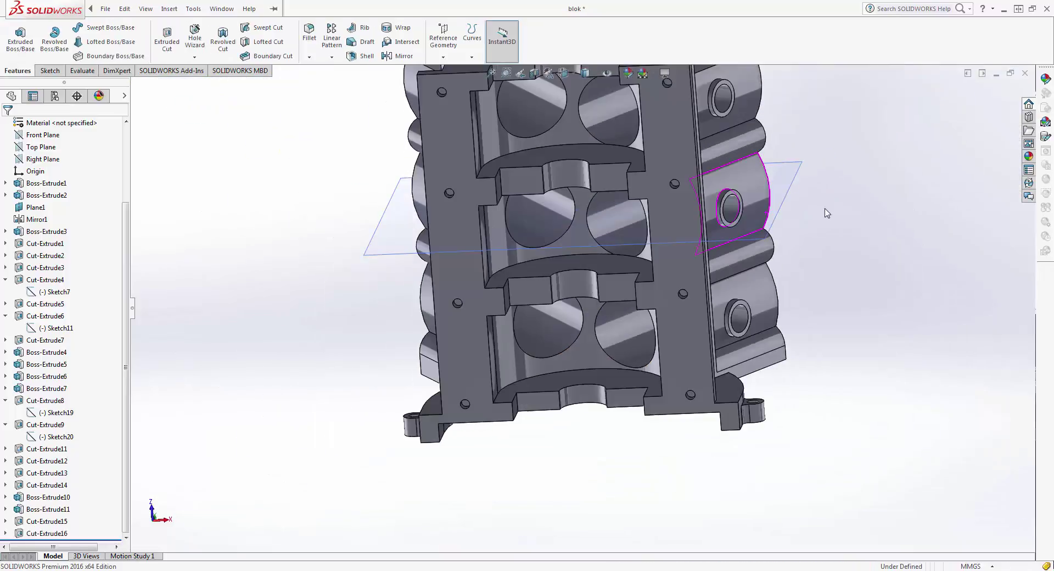
mouse_move(405, 129)
middle_down()
mouse_move(308, 205)
mouse_move(280, 242)
mouse_move(235, 179)
mouse_move(318, 69)
mouse_move(486, 229)
middle_up()
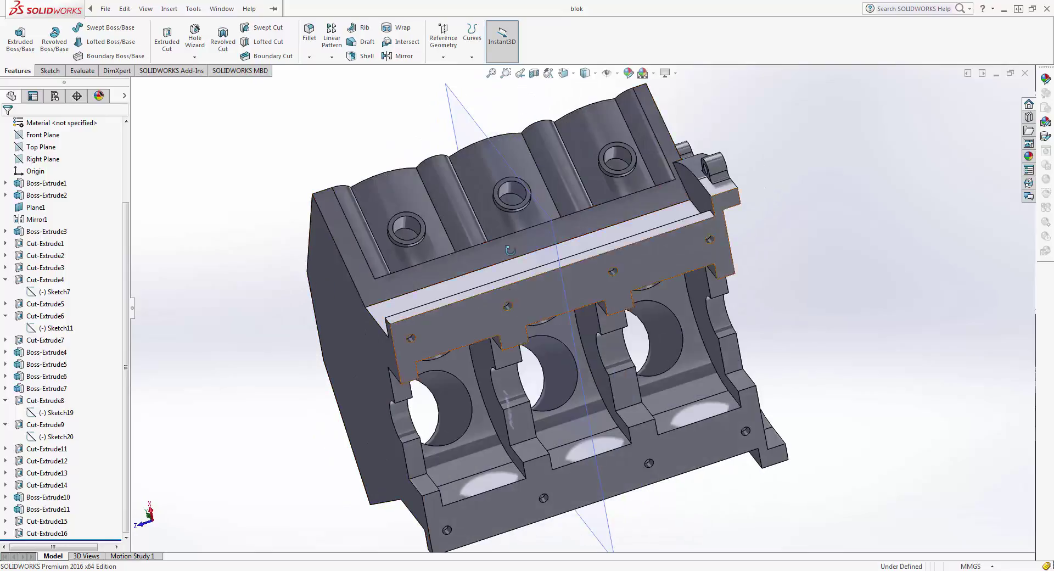
scroll(489, 372, down, 2)
mouse_move(490, 372)
middle_down()
mouse_move(451, 274)
mouse_move(472, 334)
mouse_move(461, 176)
mouse_move(507, 174)
mouse_move(494, 380)
mouse_move(470, 414)
mouse_move(598, 492)
mouse_move(605, 373)
mouse_move(516, 361)
mouse_move(529, 417)
mouse_move(533, 370)
mouse_move(534, 382)
middle_up()
scroll(470, 416, up, 3)
scroll(605, 375, down, 3)
Select the block's front face, view it Normal To, and start Sketch31 on it, zoomed to fit.
click(545, 378)
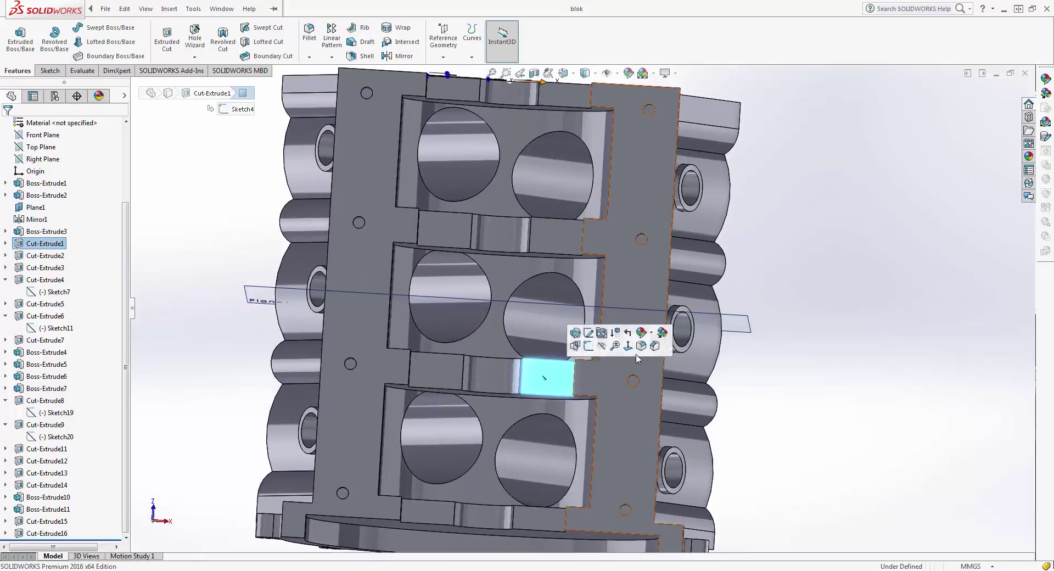
click(632, 354)
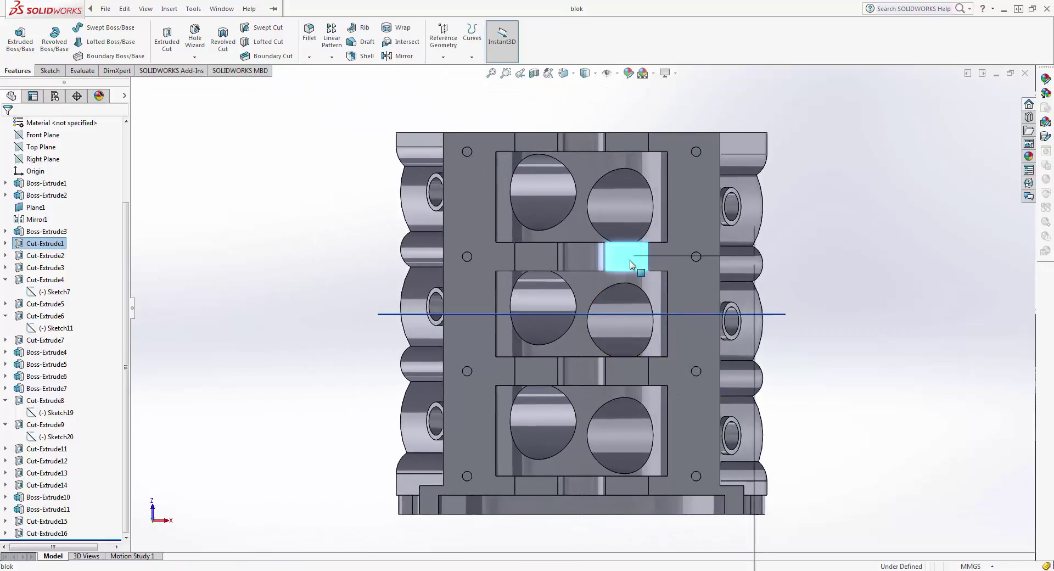
right_click(634, 256)
click(647, 227)
key(f)
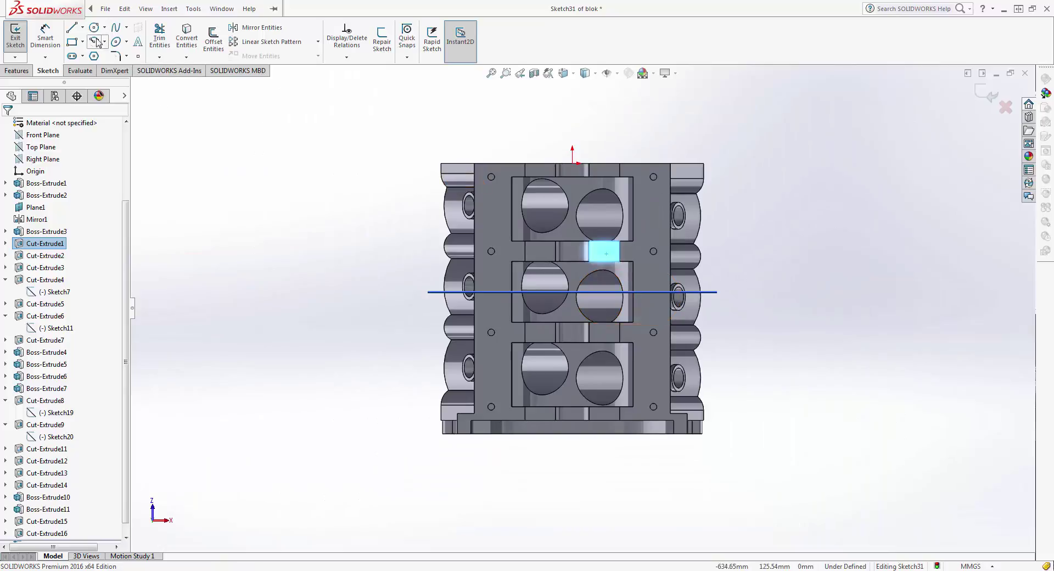
Draw a vertical line from the origin to the bottom edge and make it a centerline.
click(71, 28)
click(573, 163)
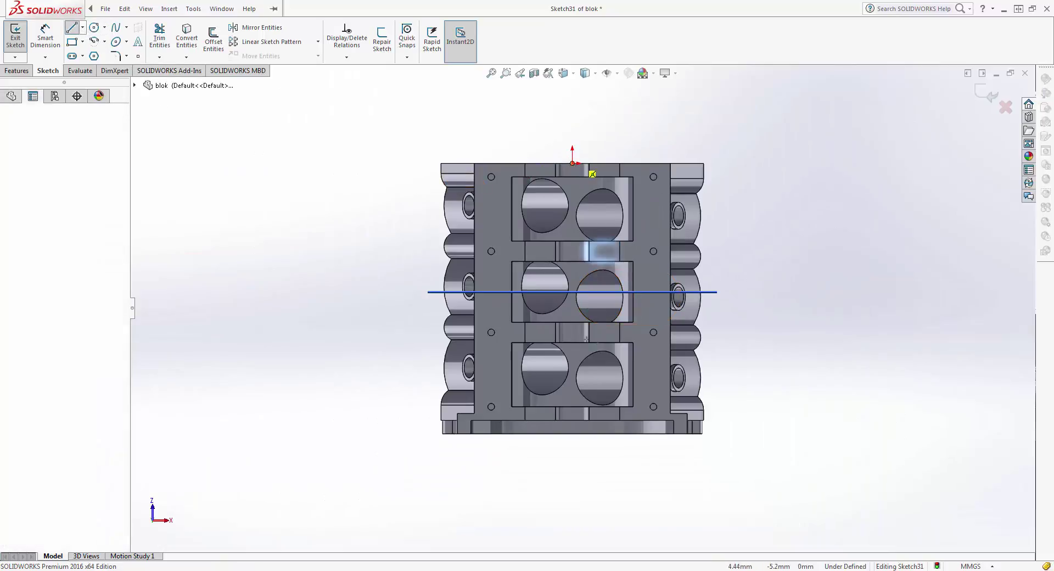
click(571, 444)
key(Escape)
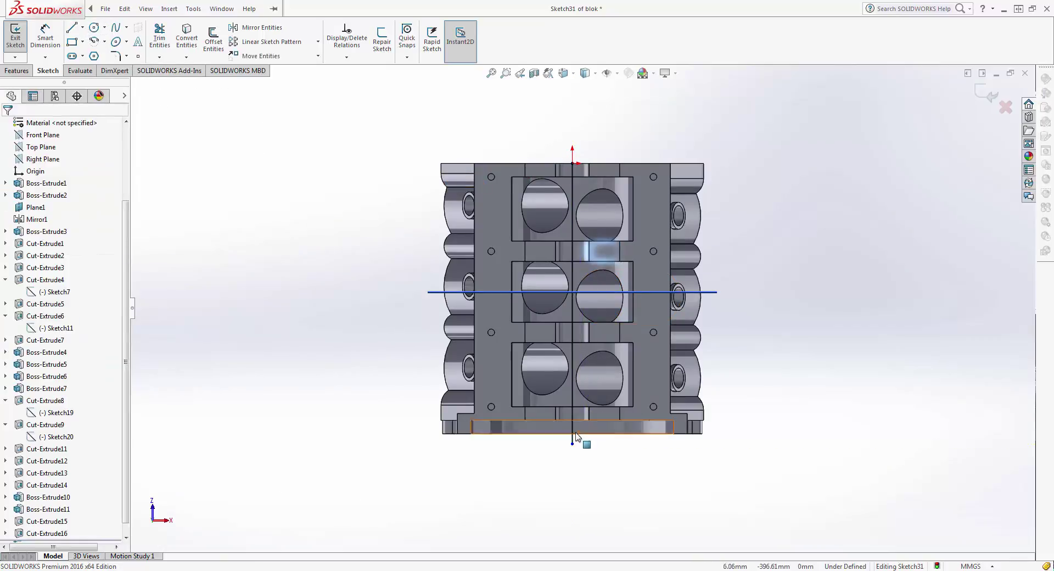
click(572, 425)
click(617, 400)
scroll(570, 175, down, 5)
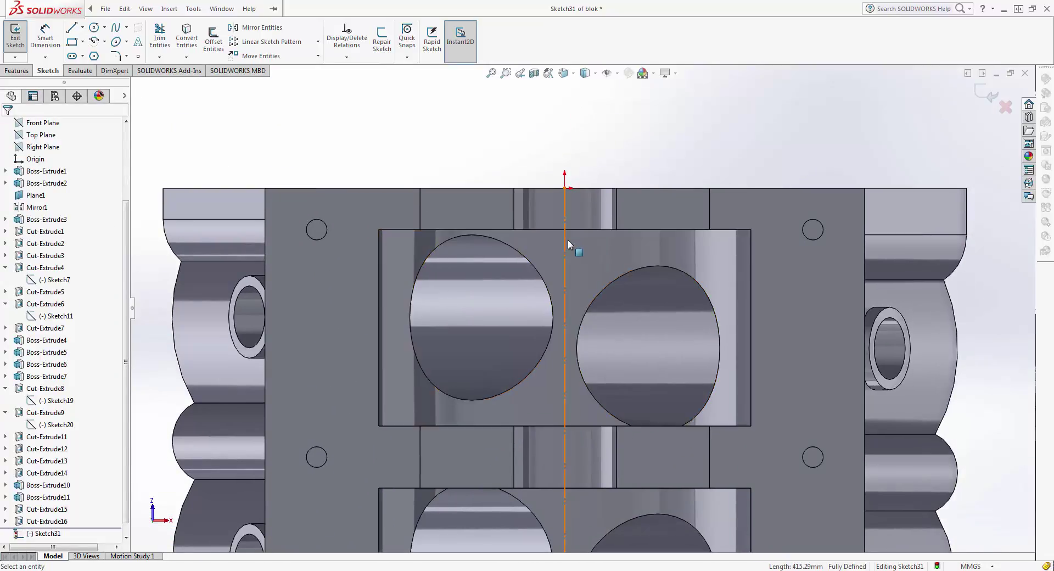
click(566, 240)
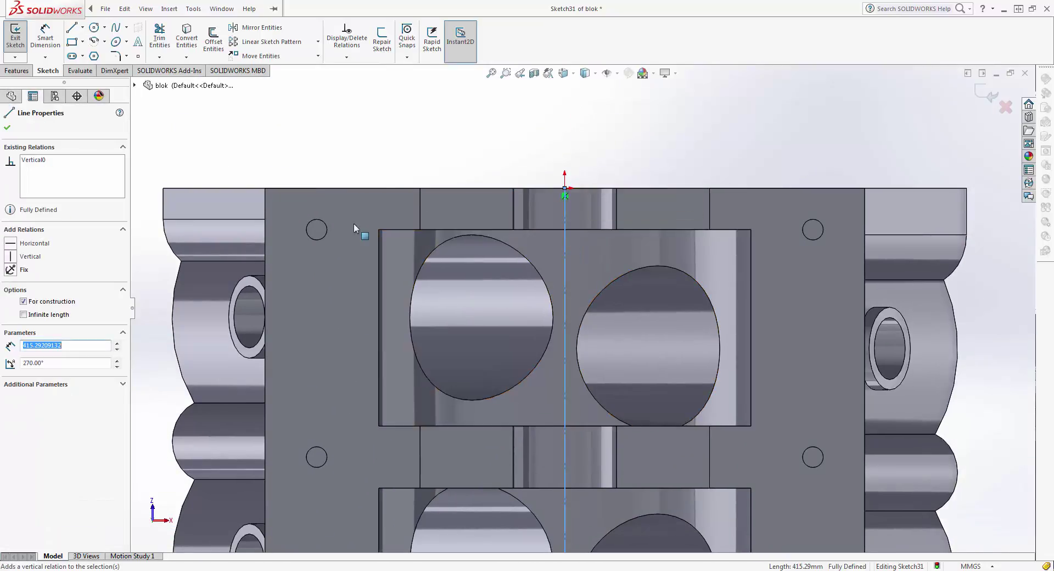
click(332, 157)
Offset the centerline, trying 60, 50, 40 and 30 mm before settling on 45 mm.
click(214, 41)
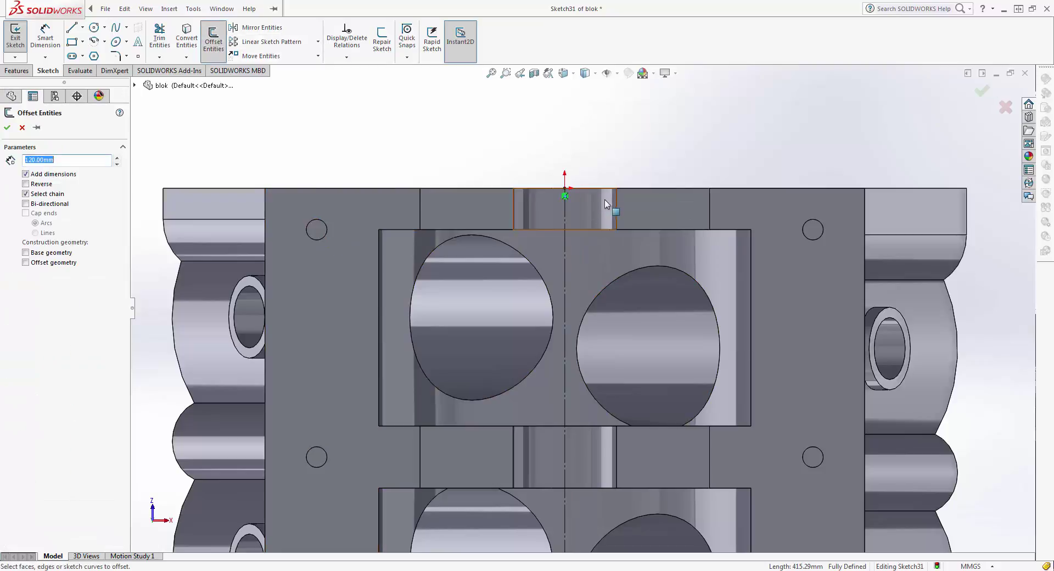
click(564, 241)
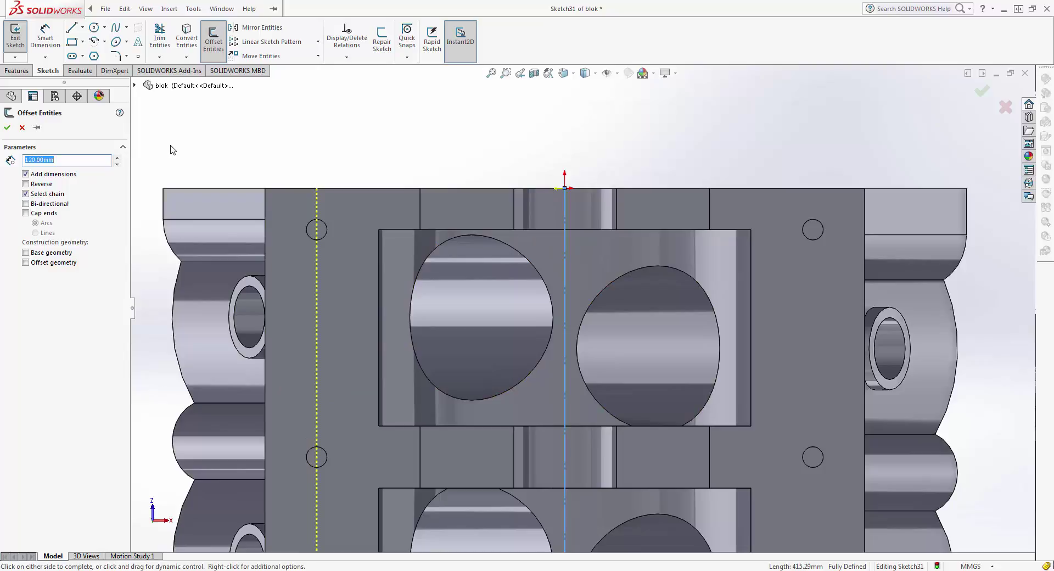
text(60)
text(50)
key(Return)
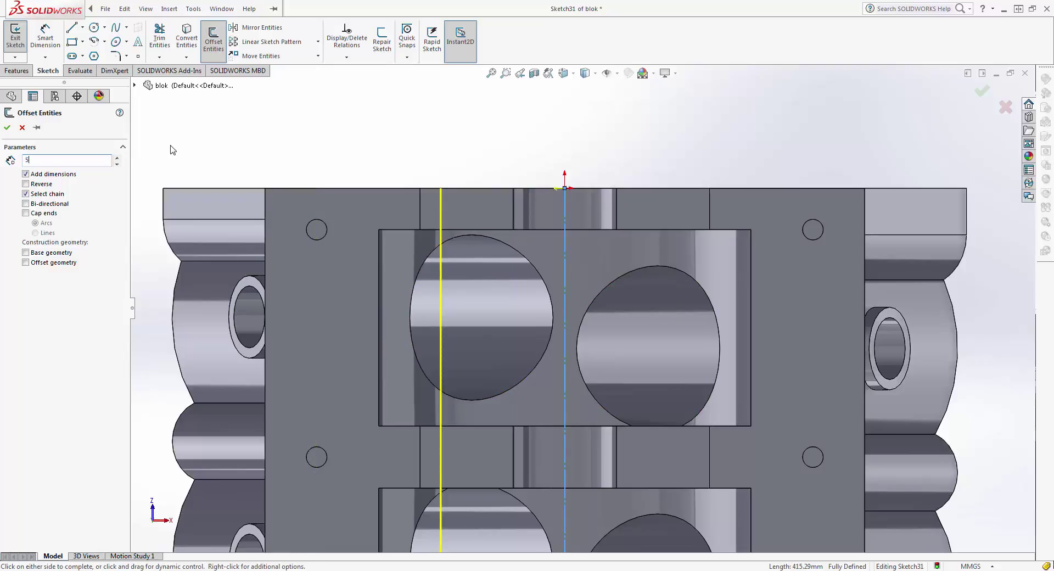
key(Return)
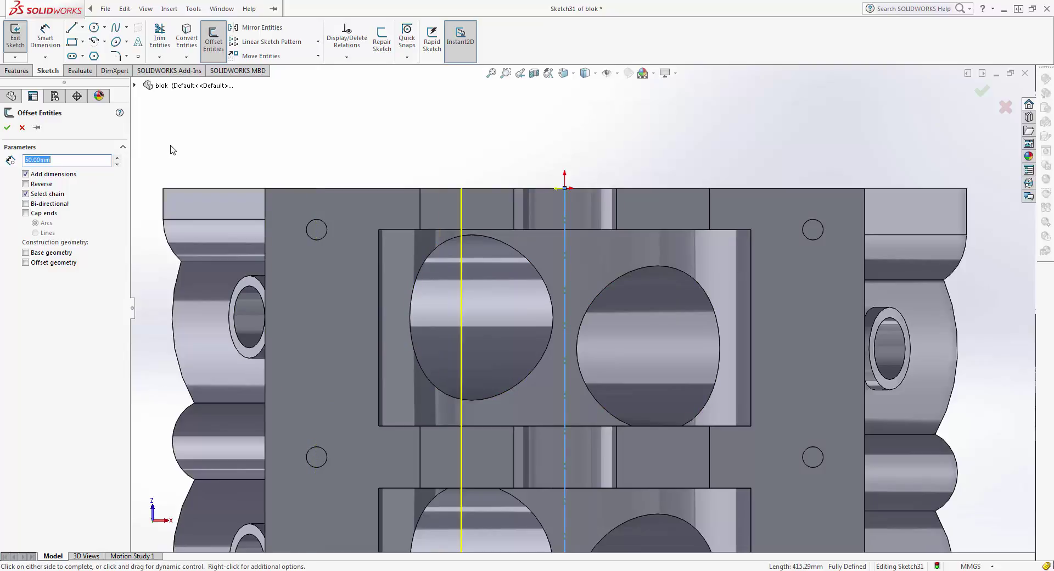
key(Return)
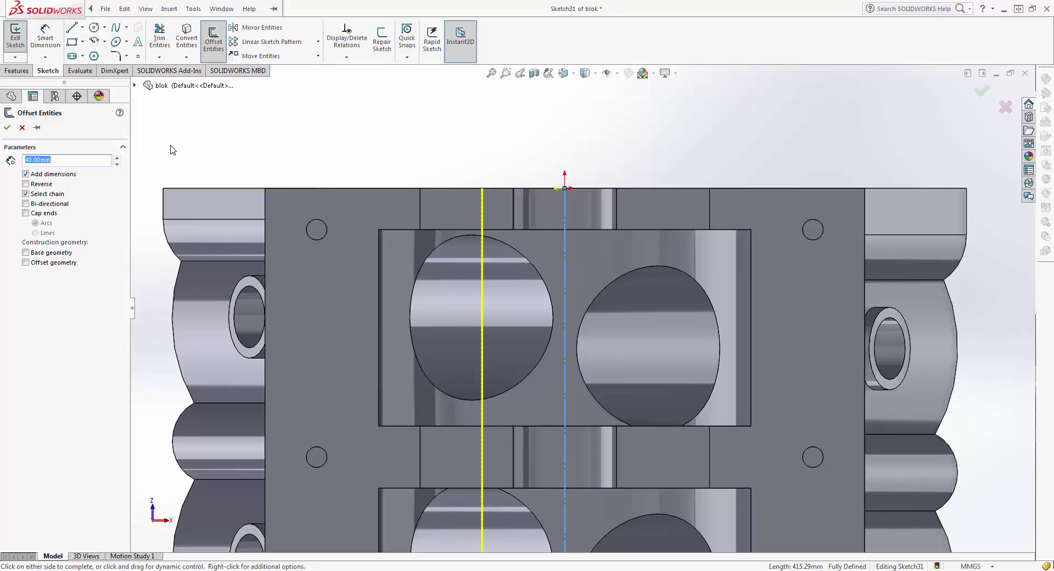
key(Return)
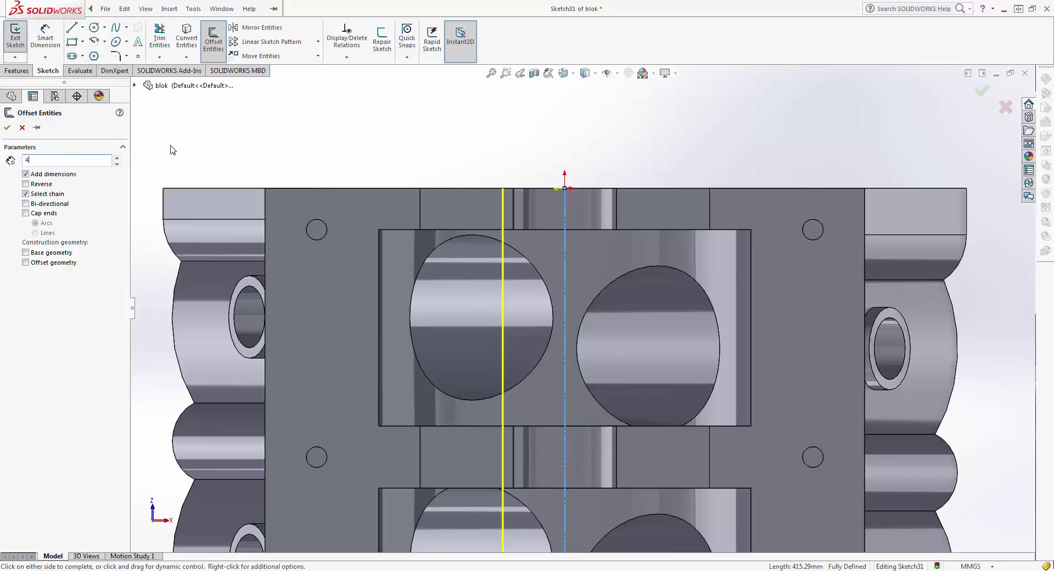
text(0)
key(Return)
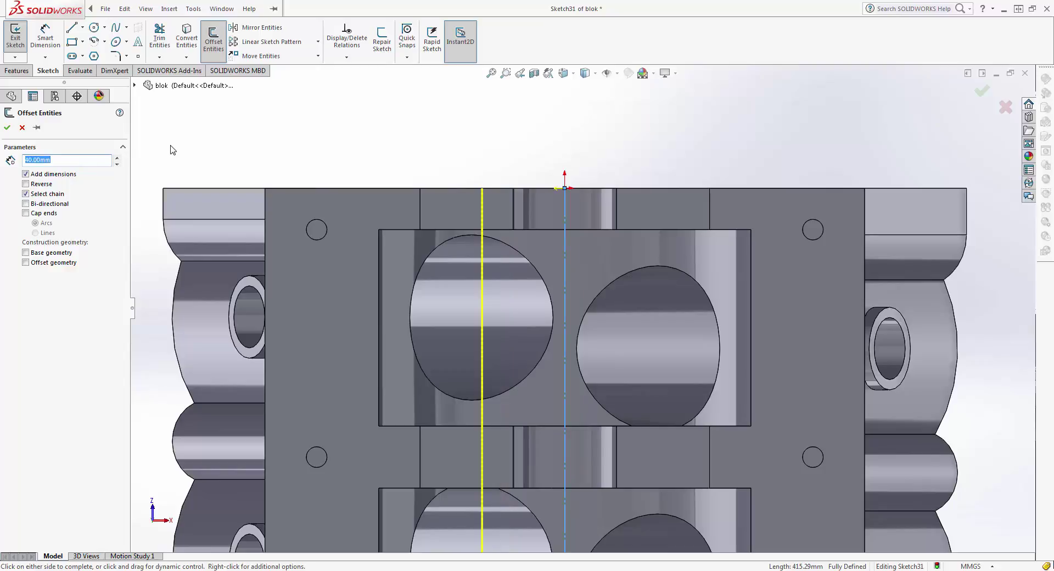
text(45)
key(Return)
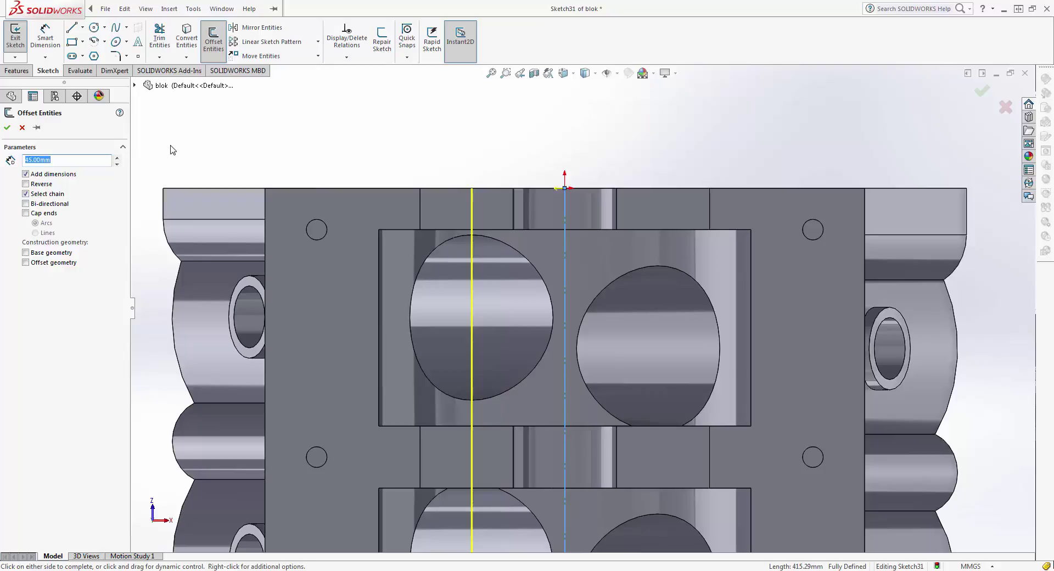
Confirm the 45 mm offset line and pan to show the middle cylinders.
click(7, 127)
scroll(583, 271, down, 2)
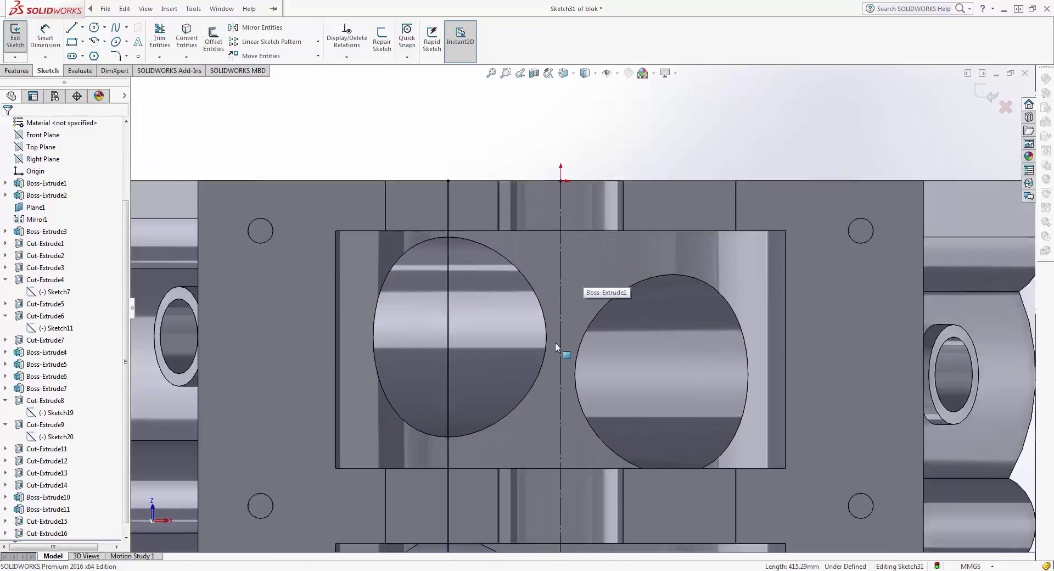
scroll(555, 341, up, 4)
ctrl+middle_drag(505, 428, 485, 305)
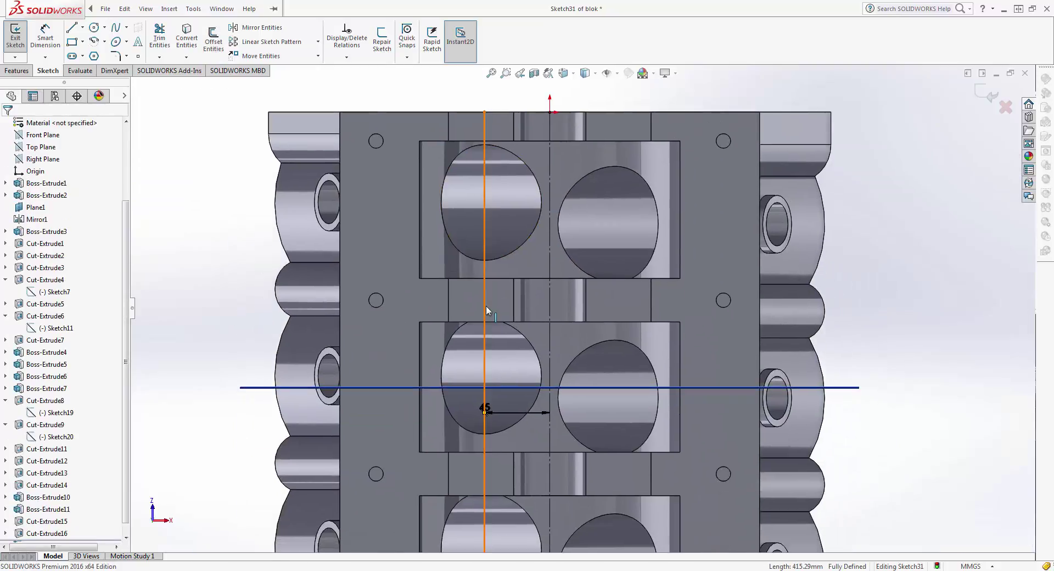
click(486, 305)
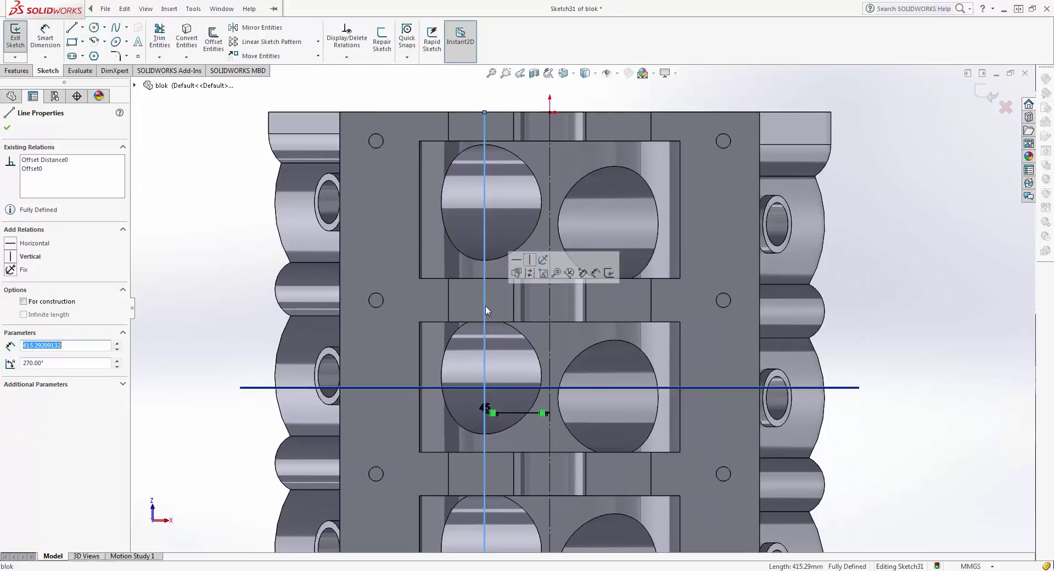
click(95, 33)
scroll(375, 403, up, 5)
scroll(376, 403, down, 2)
key(Escape)
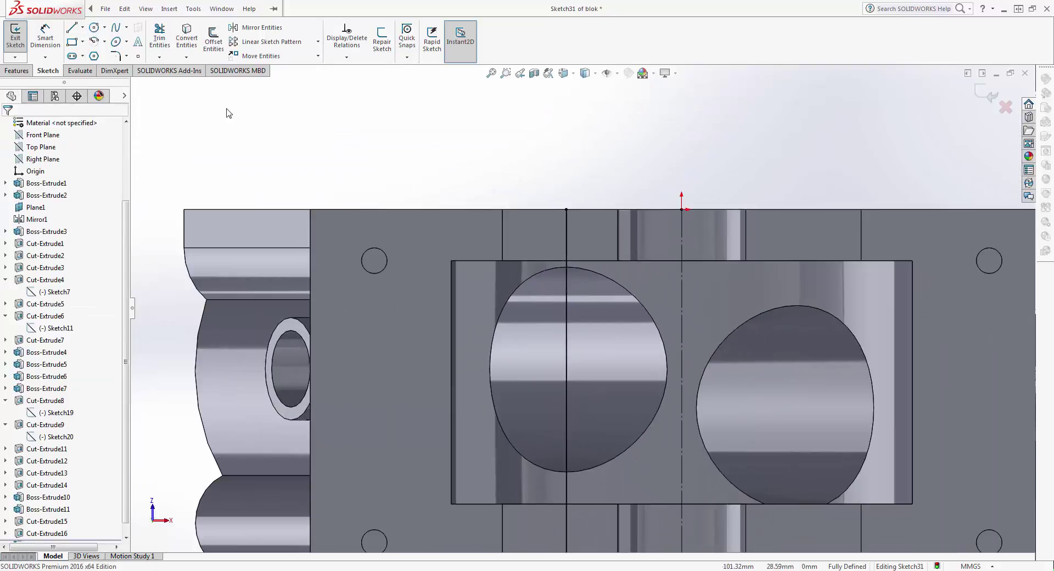
Draw short horizontal lines along the top edge and in the first gap from the centerline.
click(72, 29)
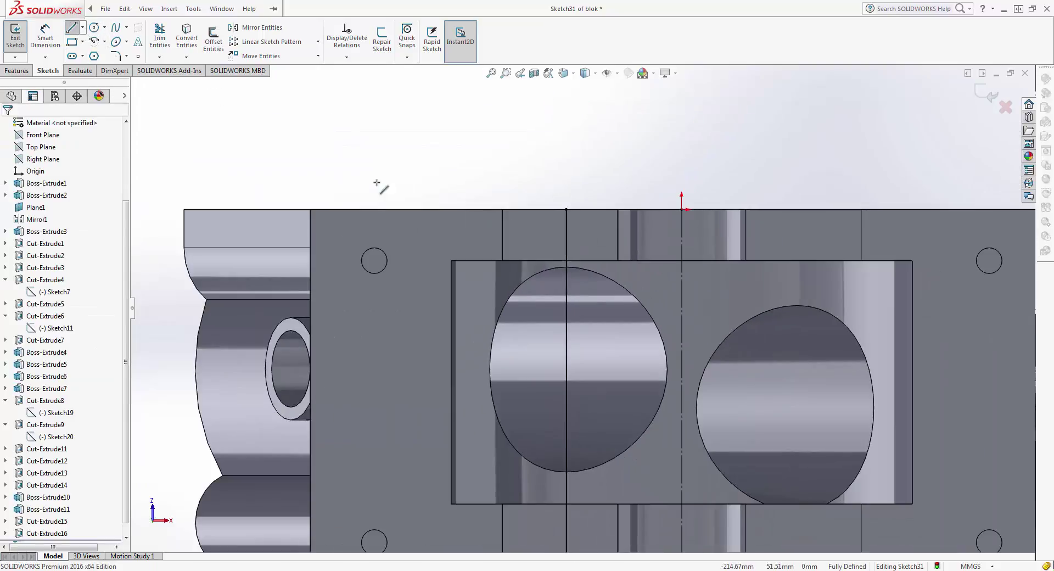
click(617, 235)
click(541, 235)
key(Escape)
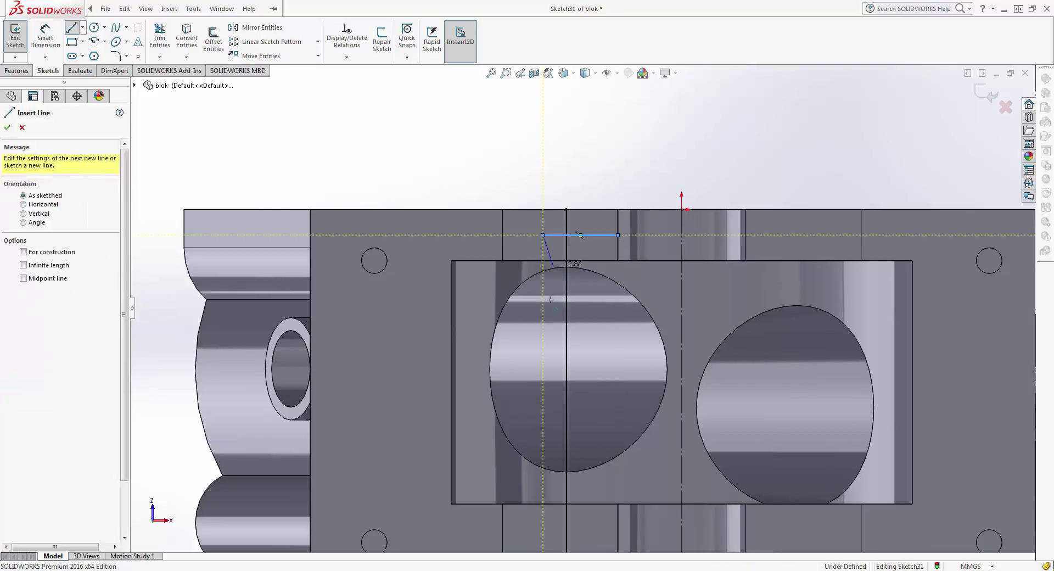
key(Escape)
scroll(582, 308, down, 3)
click(72, 27)
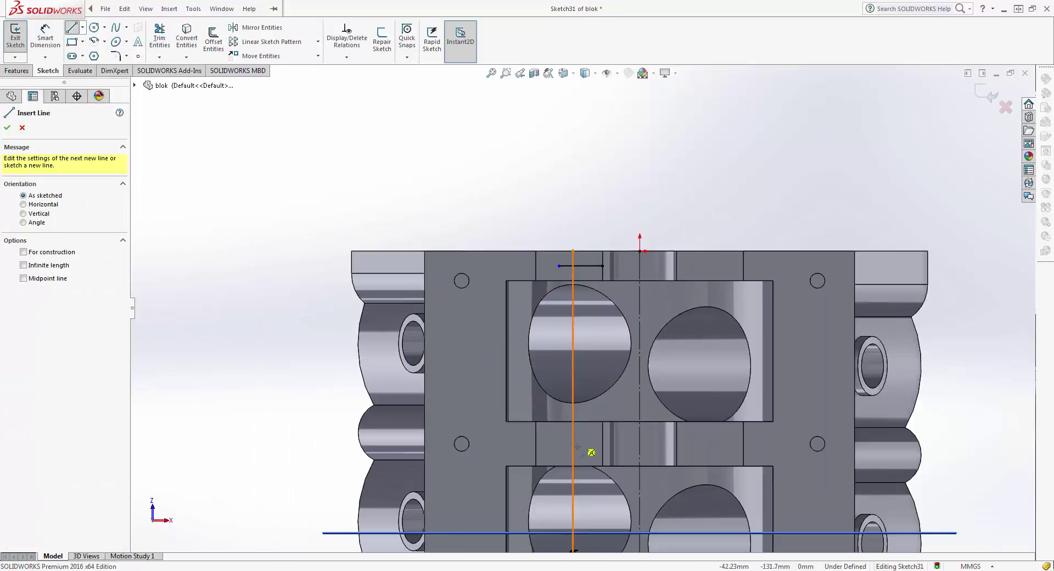
click(602, 443)
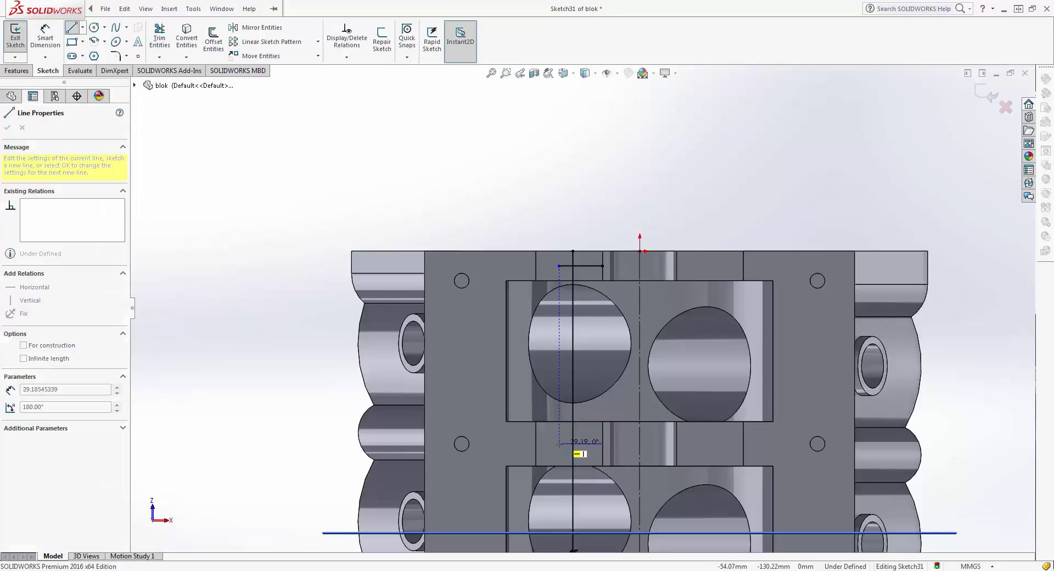
click(559, 443)
key(Escape)
Draw two more short horizontal lines from the centerline in the next and bottom gaps.
ctrl+middle_drag(558, 456, 539, 240)
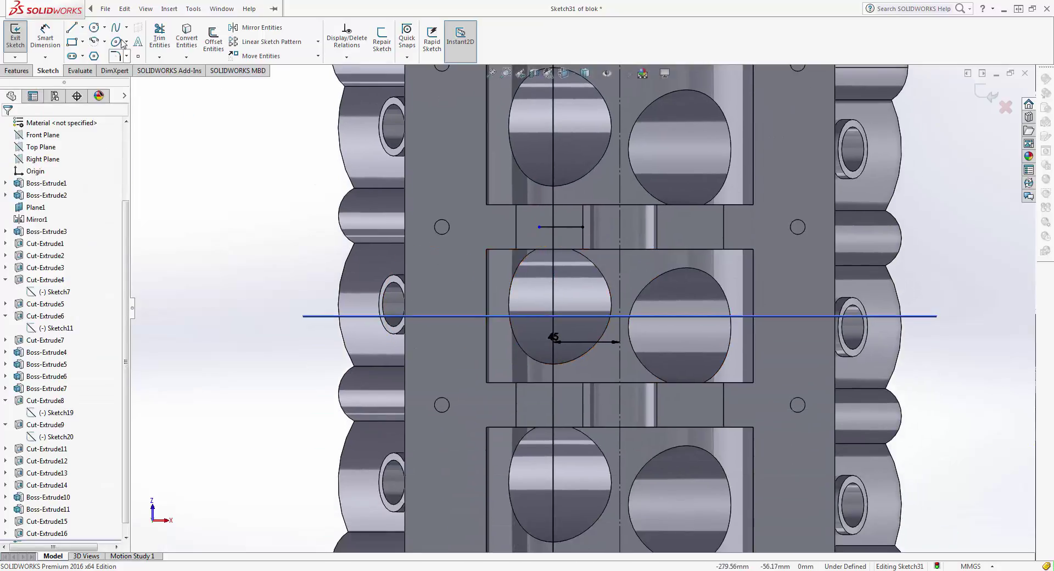
click(72, 30)
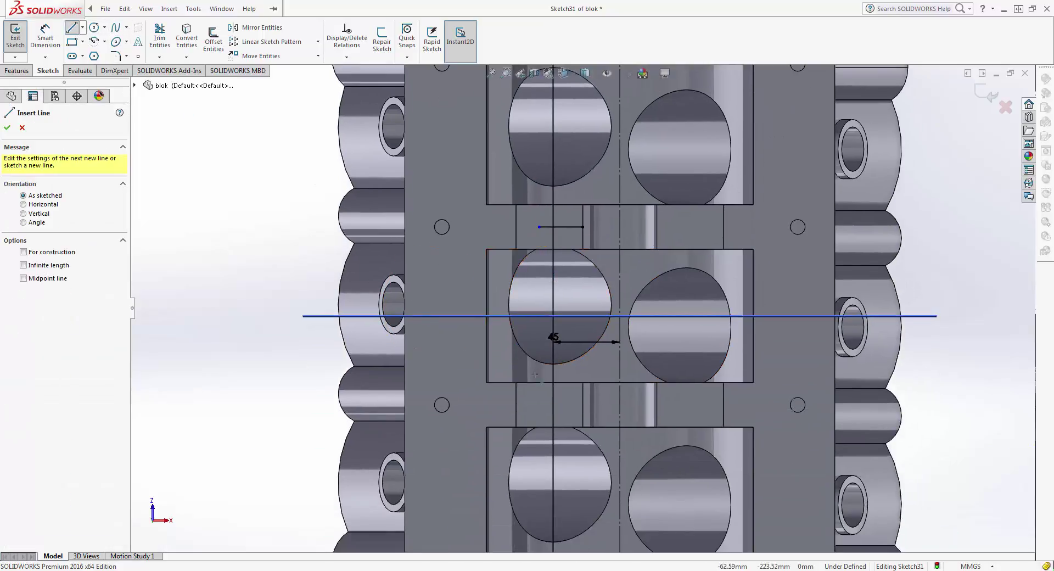
click(582, 405)
click(539, 405)
key(Escape)
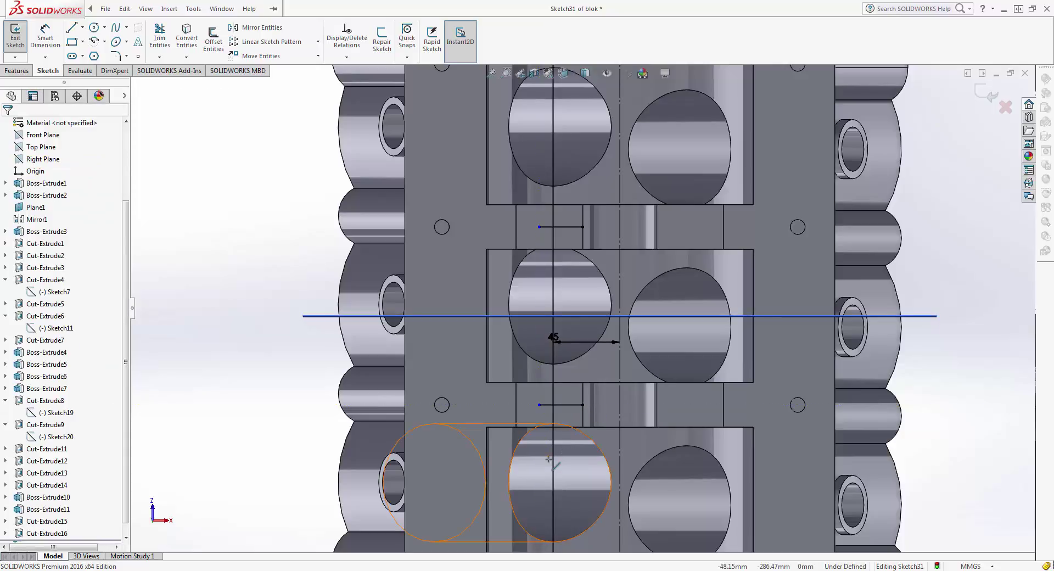
ctrl+middle_drag(547, 460, 525, 308)
key(l)
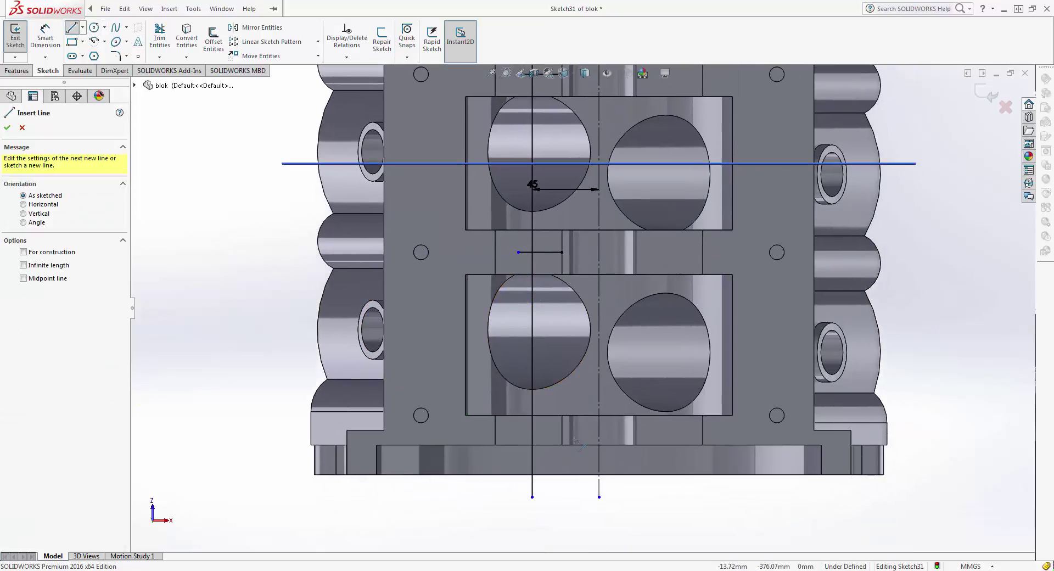
click(562, 430)
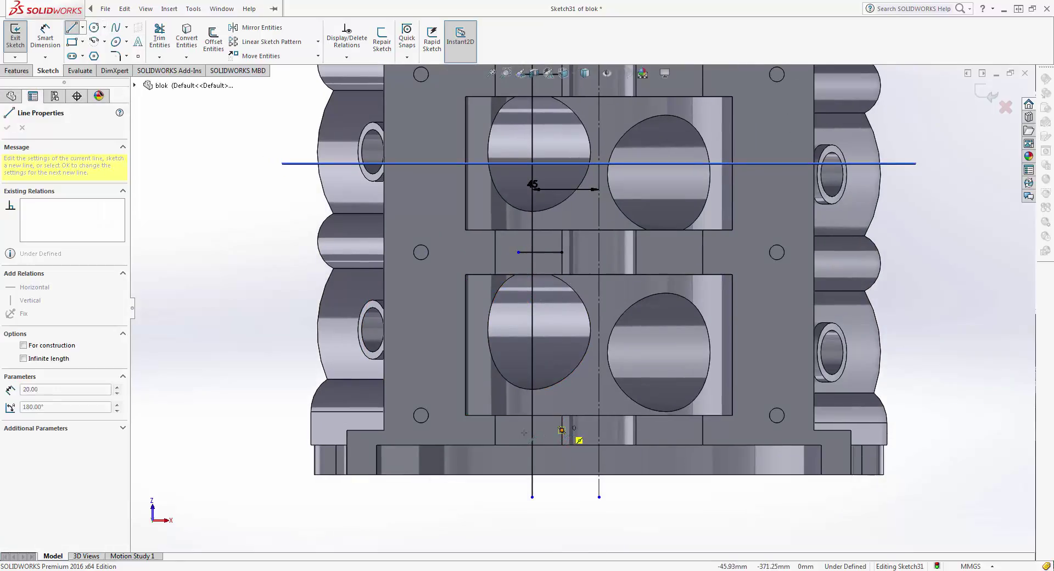
click(522, 429)
key(Escape)
Select the bore centerline with the short gap lines, then work with the centerline alone.
click(532, 442)
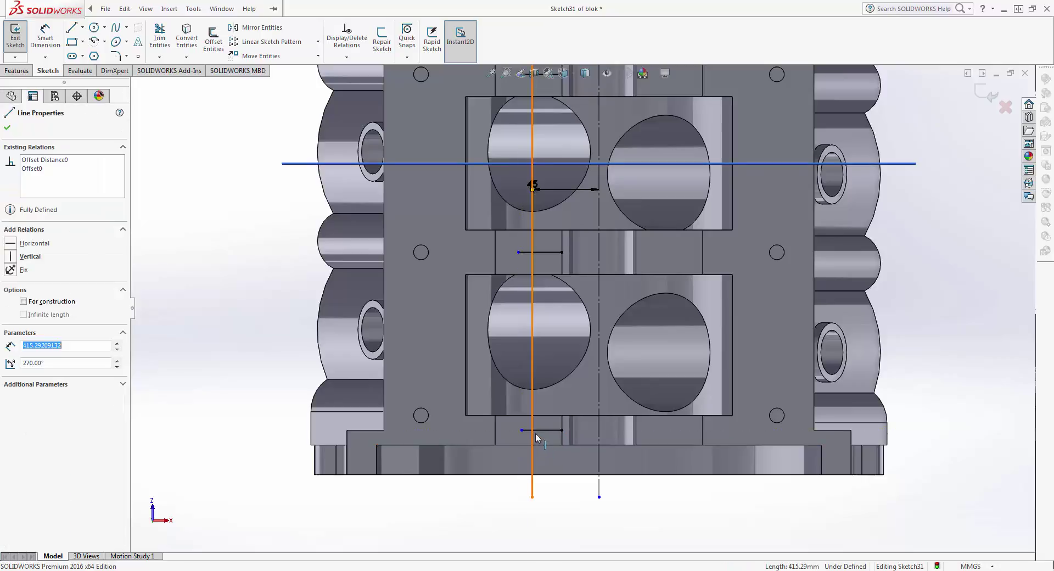
ctrl+click(541, 430)
ctrl+click(540, 252)
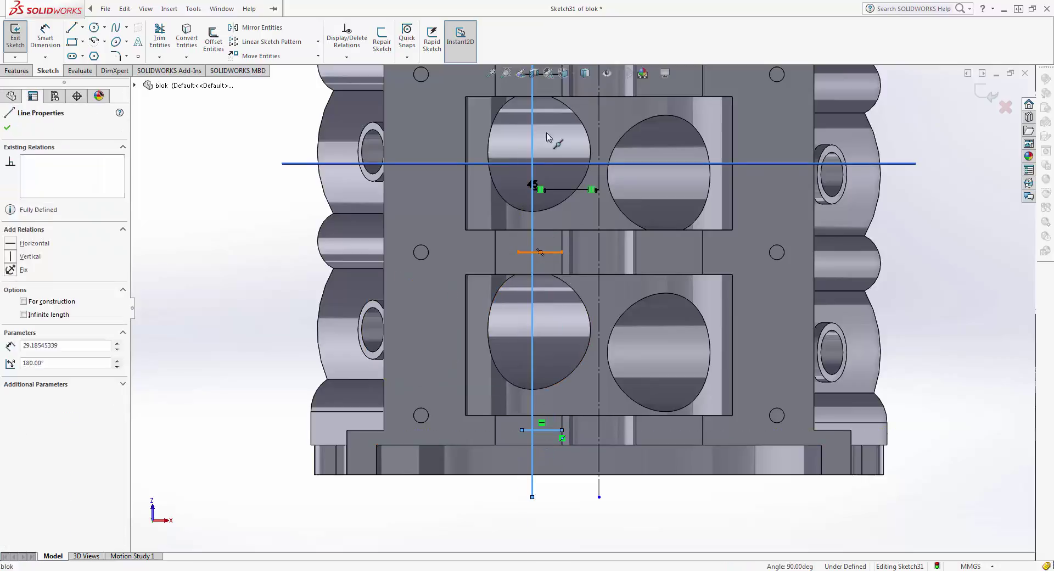
ctrl+middle_drag(551, 250, 504, 324)
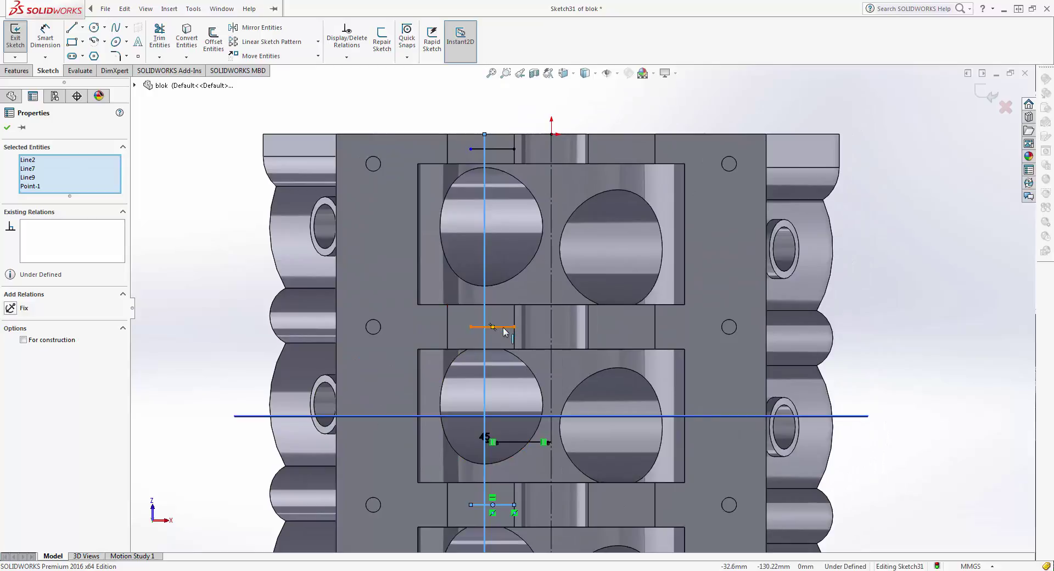
ctrl+click(499, 148)
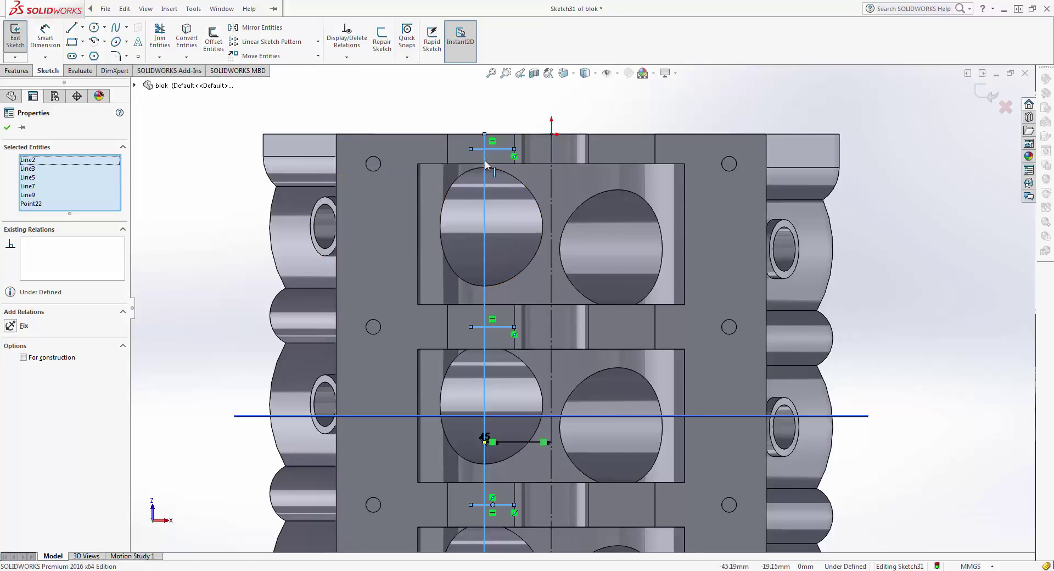
click(485, 171)
right_click(499, 170)
click(501, 144)
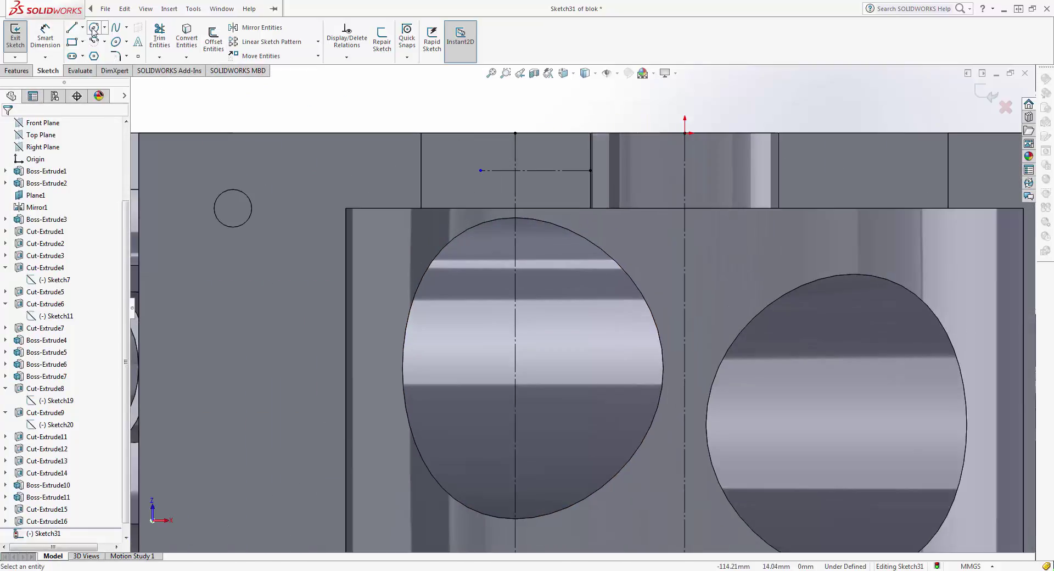
Place radius-7 circles on the centerline at the top and second gap lines.
click(94, 28)
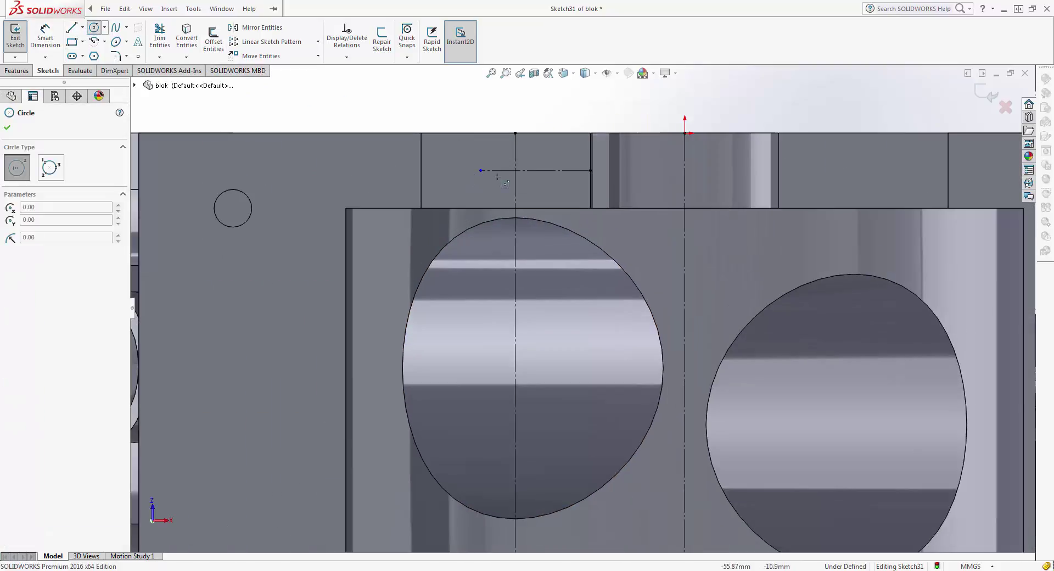
click(515, 171)
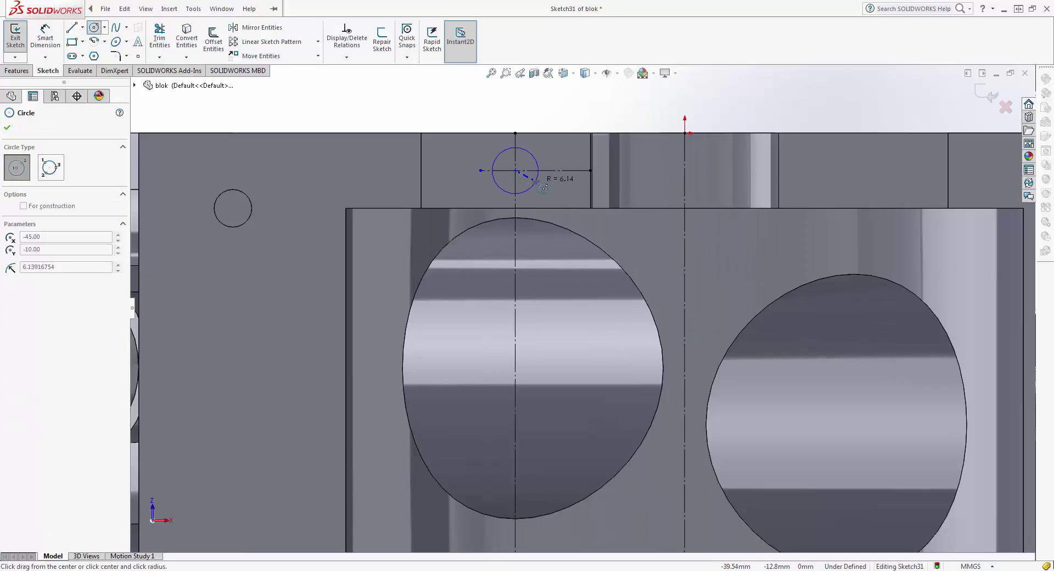
click(535, 180)
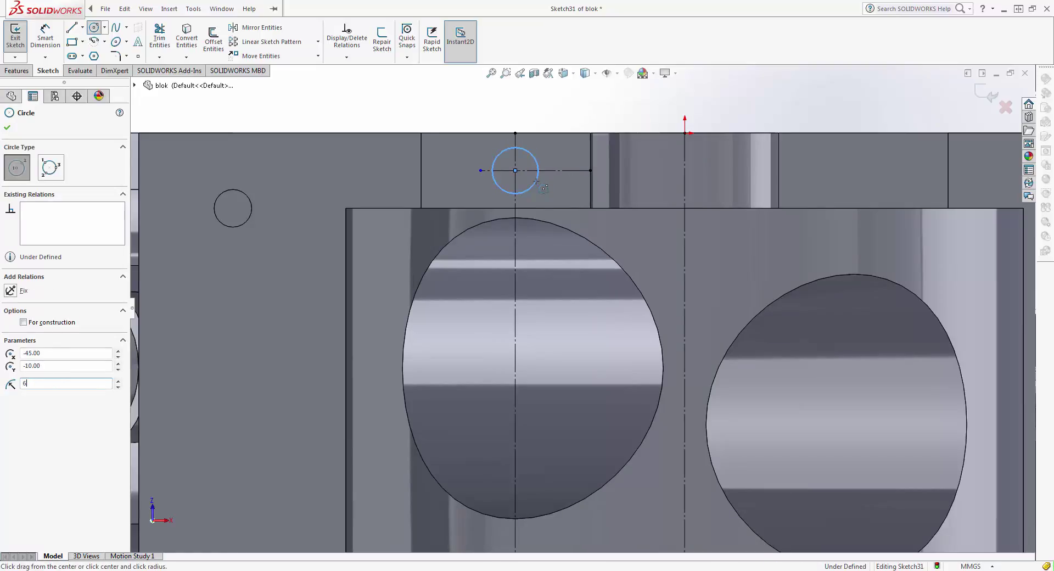
ctrl+middle_drag(422, 319, 423, 258)
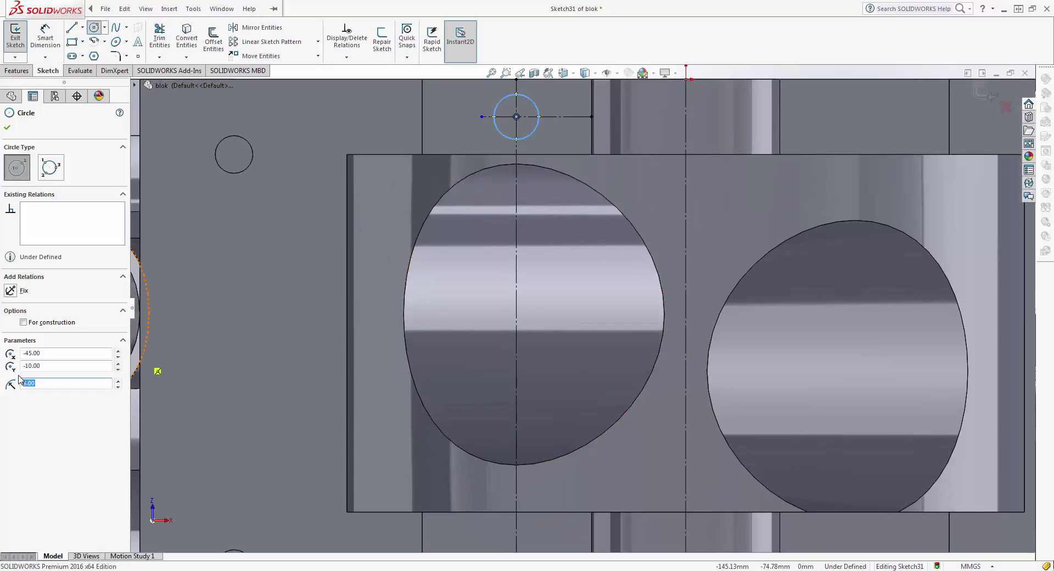
text(7)
key(Return)
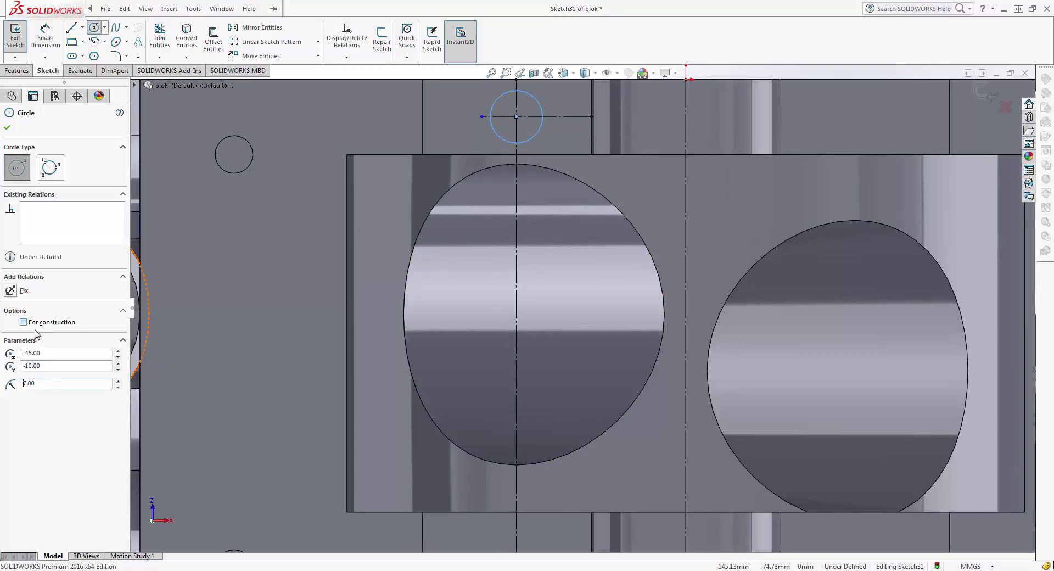
scroll(540, 197, up, 8)
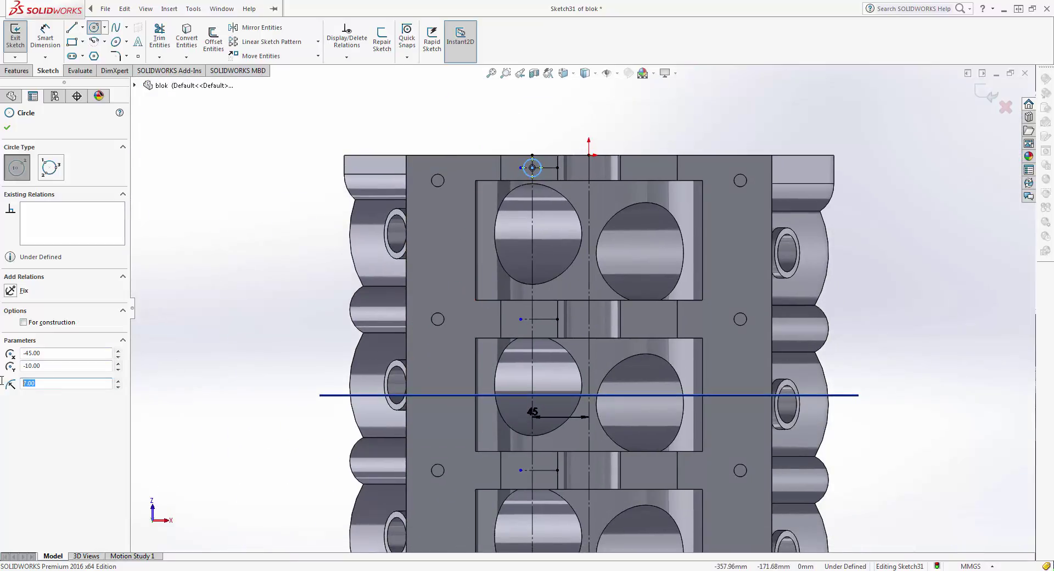
click(532, 320)
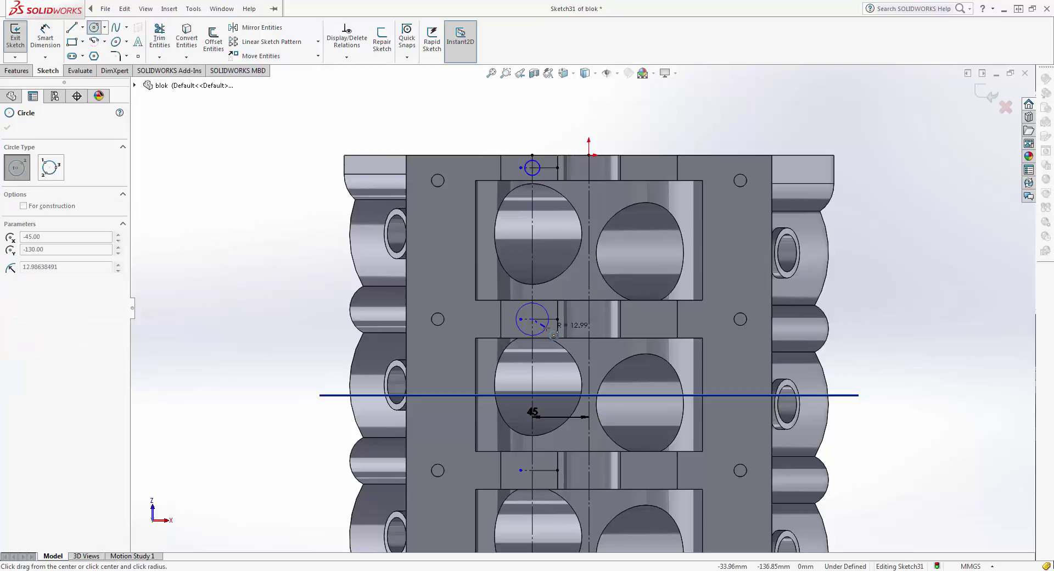
text(7)
key(Return)
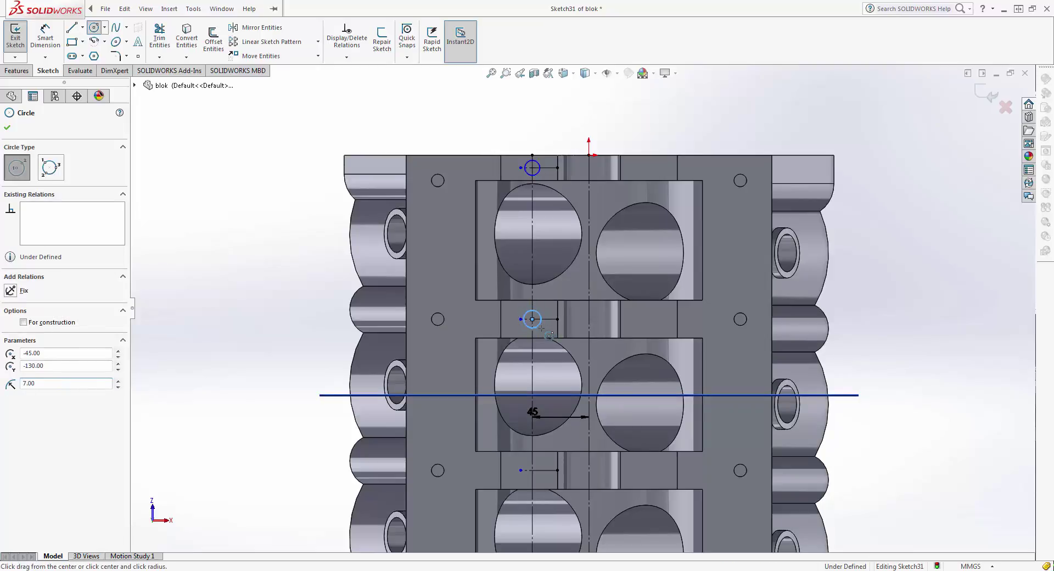
Place radius-7 circles at the third and bottom gap lines.
ctrl+middle_drag(542, 328, 521, 220)
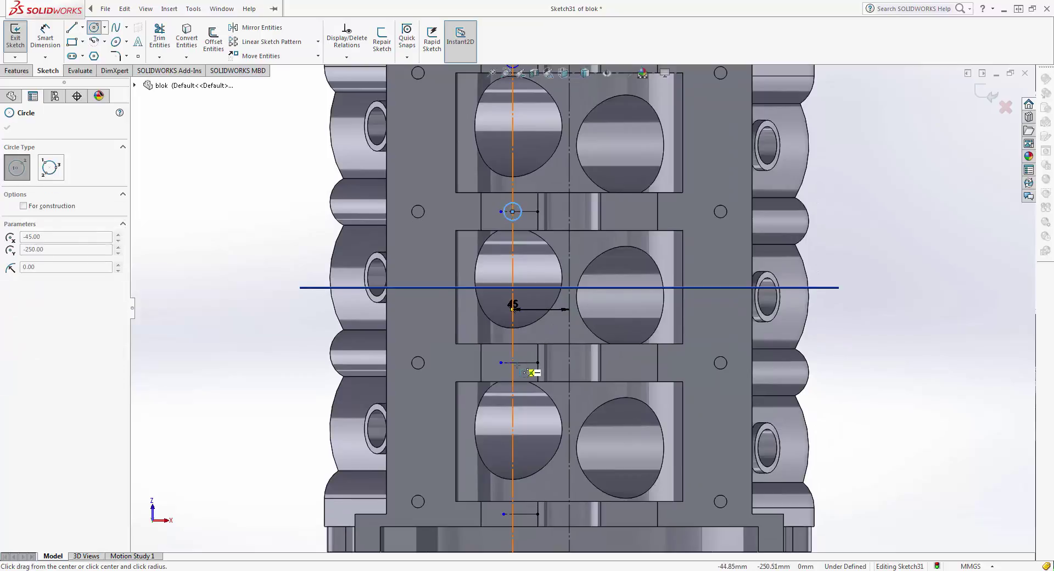
click(511, 363)
click(522, 367)
text(7)
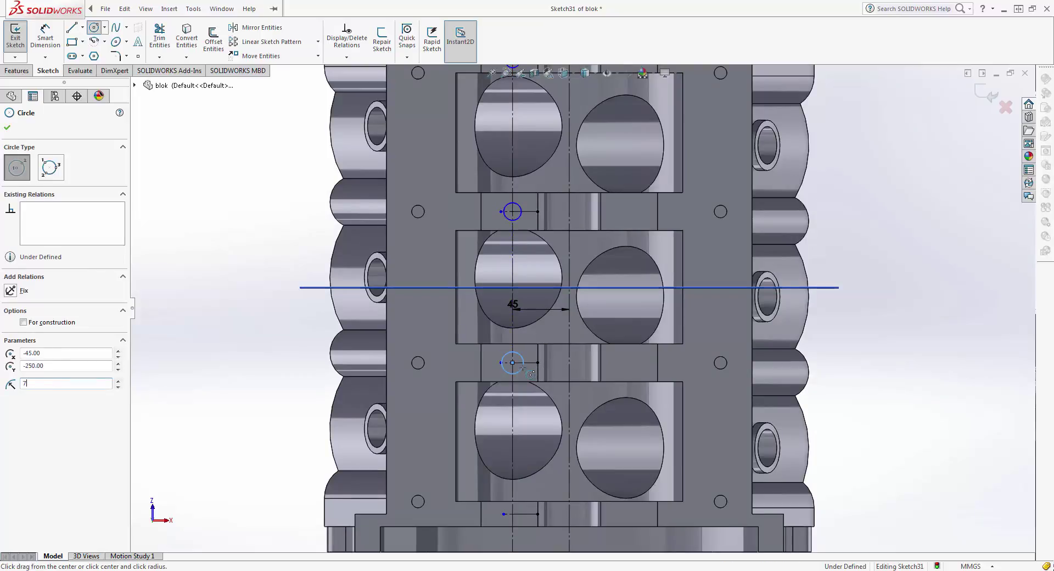
key(Return)
ctrl+middle_drag(583, 453, 583, 312)
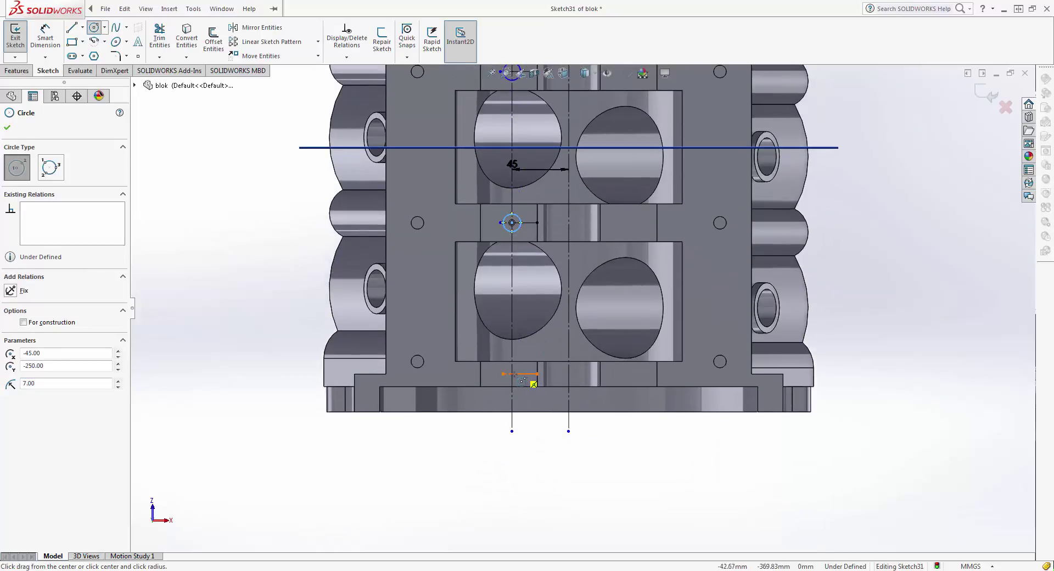
click(511, 374)
click(520, 381)
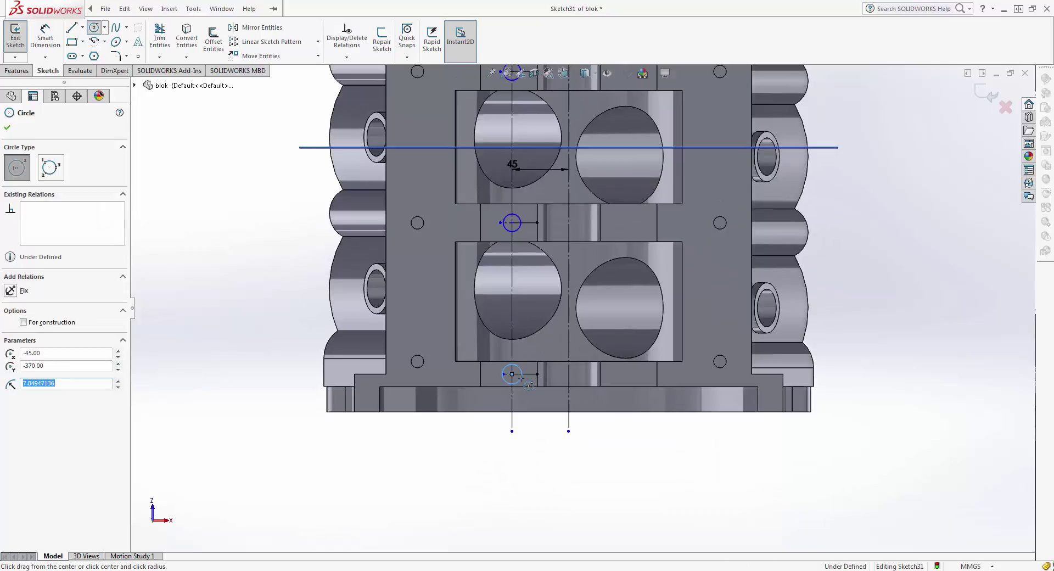
text(7)
key(Return)
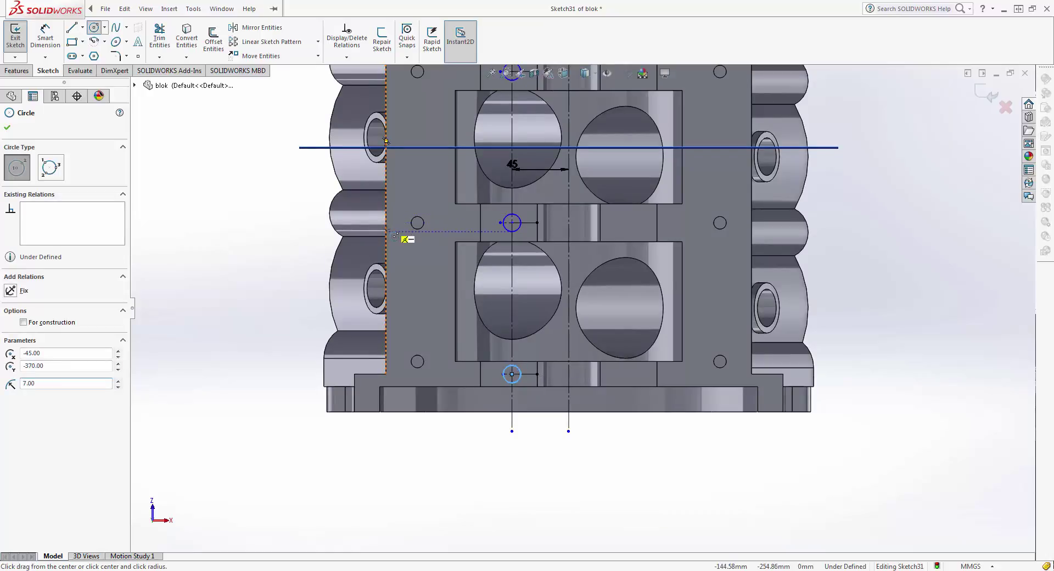
key(Escape)
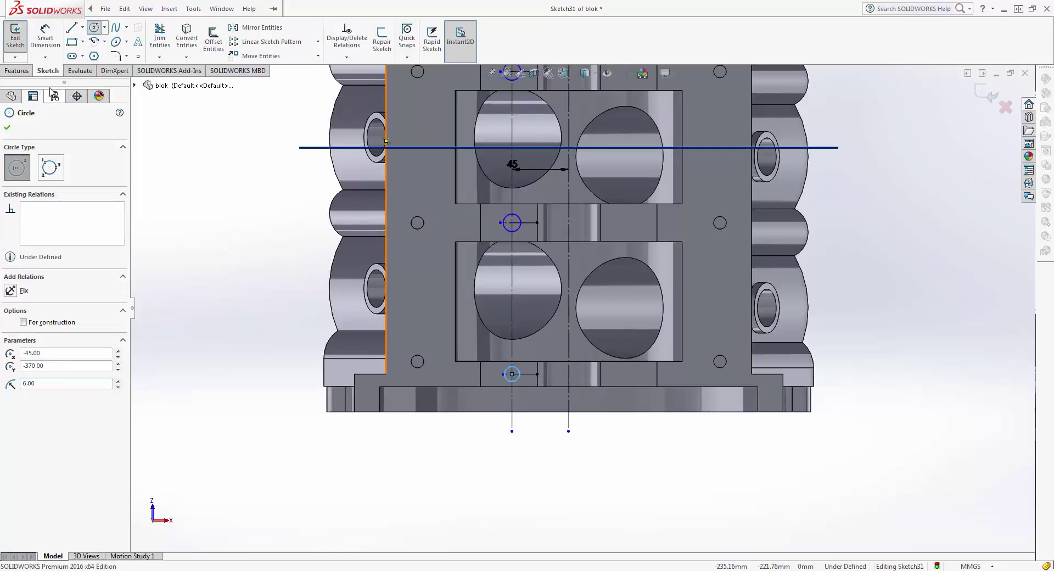
Select the third circle's centre point, then the bottom circle.
scroll(548, 263, up, 3)
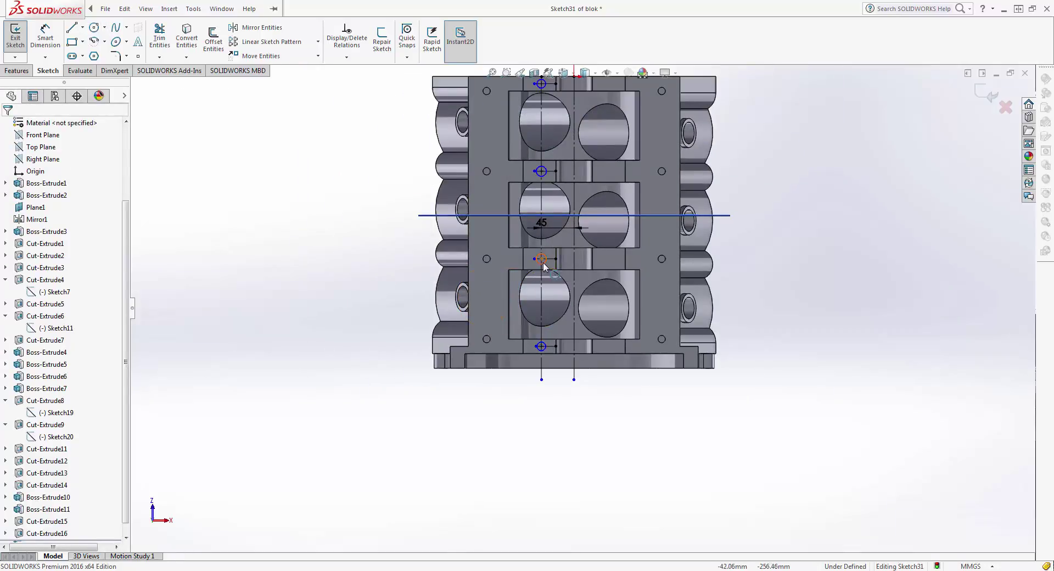
click(541, 259)
key(Escape)
scroll(544, 351, down, 3)
scroll(543, 351, down, 2)
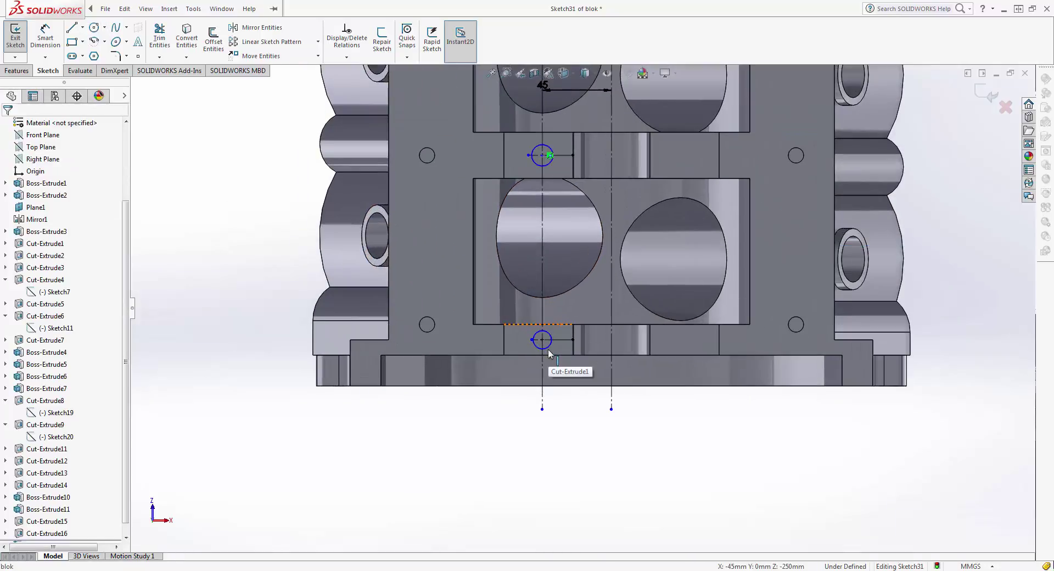
click(550, 340)
Add the remaining three bolt circles to the selection.
ctrl+click(542, 156)
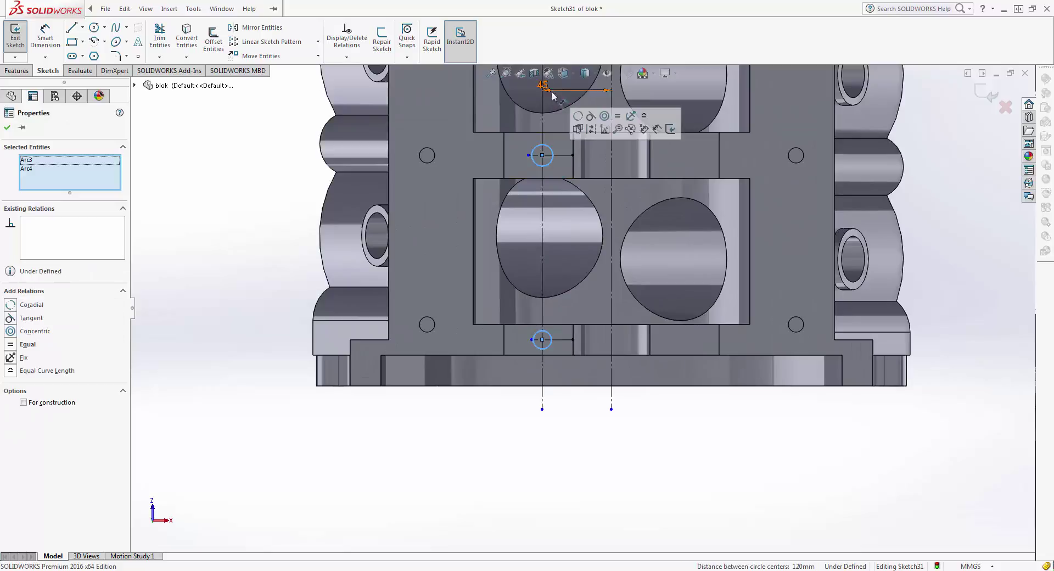
shift+scroll(536, 233, up, 4)
ctrl+click(526, 209)
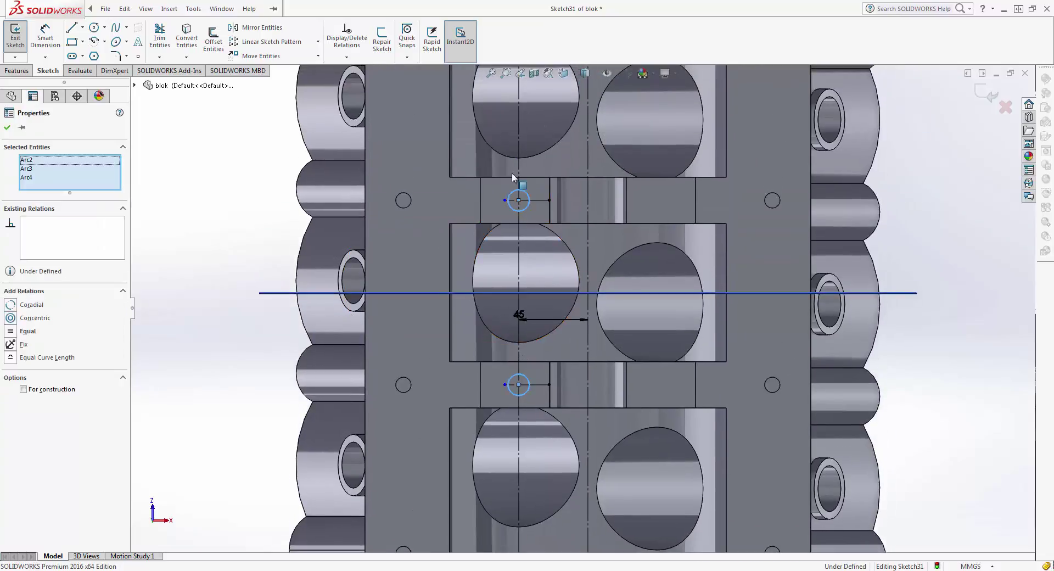
ctrl+middle_drag(511, 172, 504, 278)
ctrl+click(491, 270)
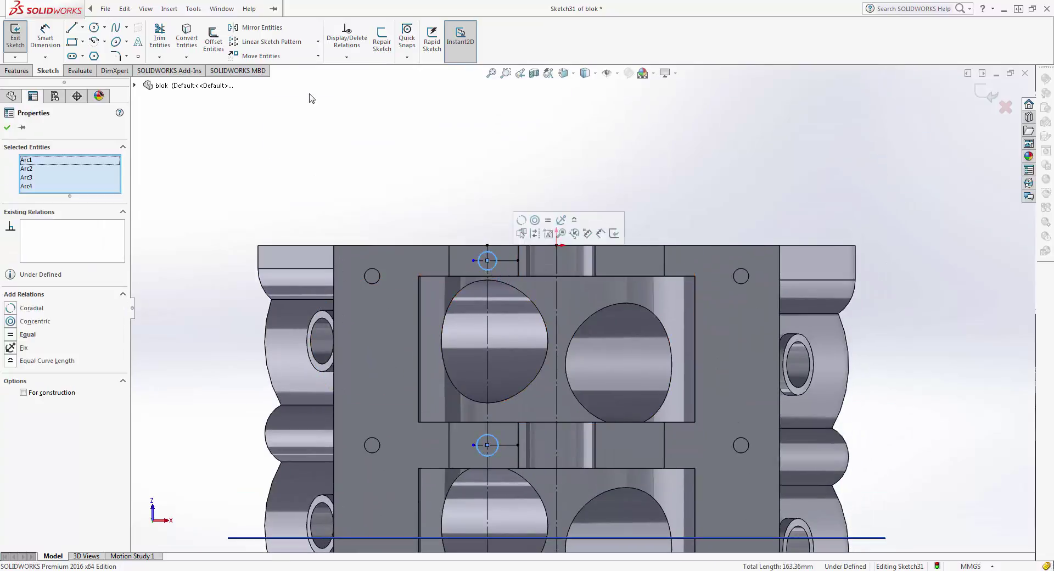
Mirror the four arcs about the vertical centerline Line1 and exit Sketch31.
click(256, 32)
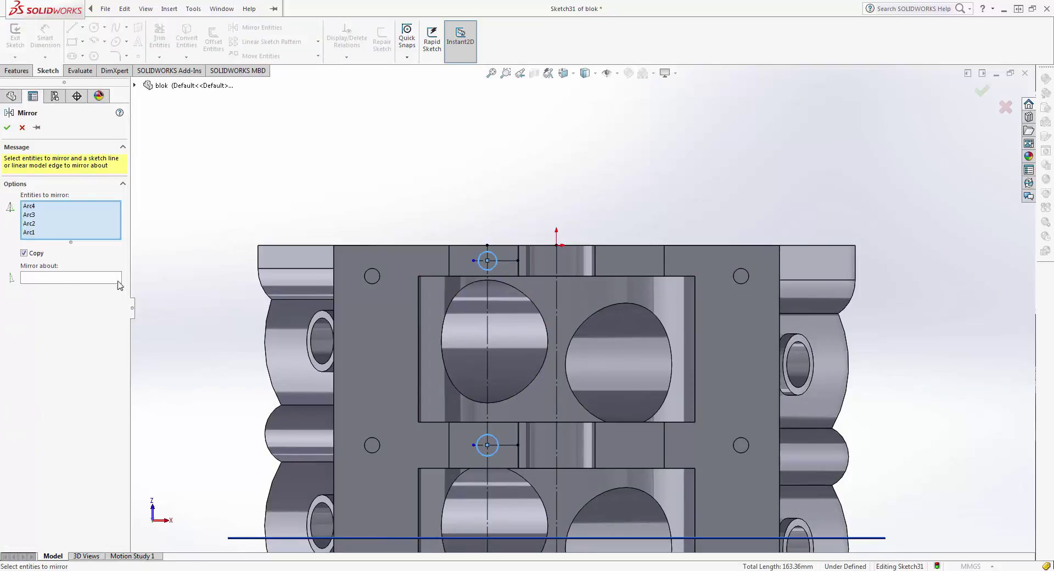
click(48, 278)
click(557, 263)
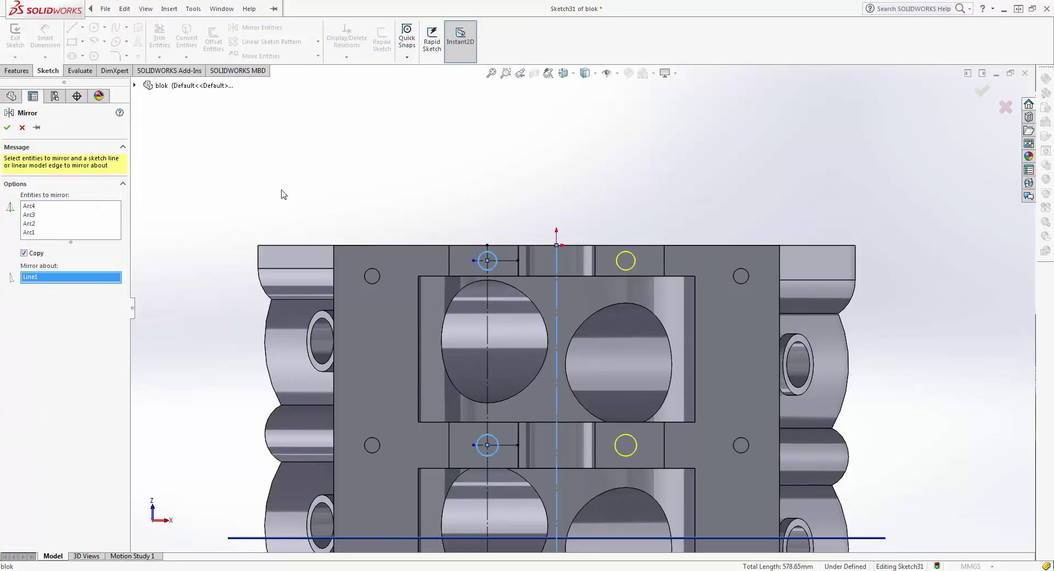
click(6, 129)
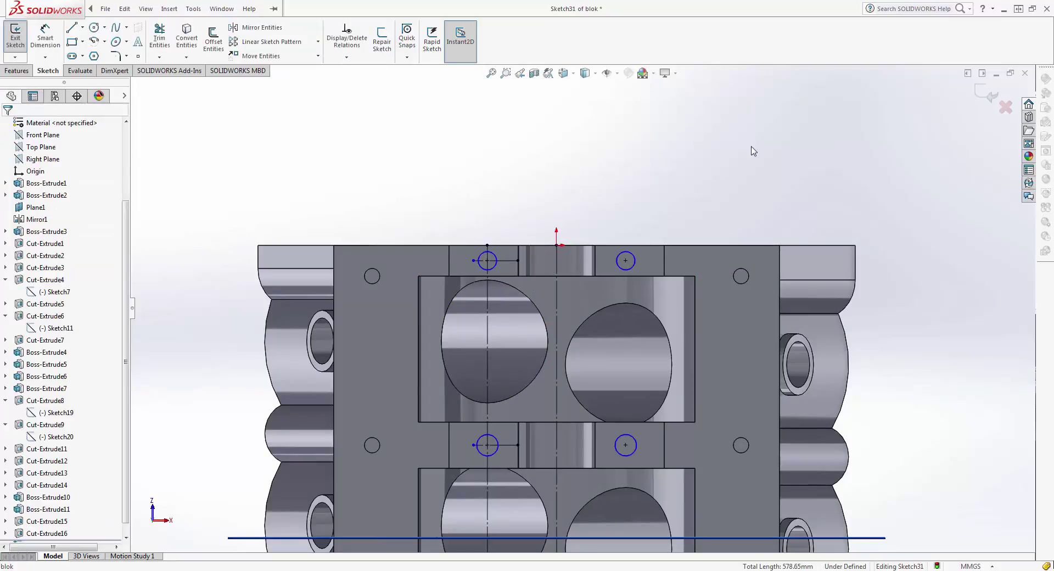
click(982, 96)
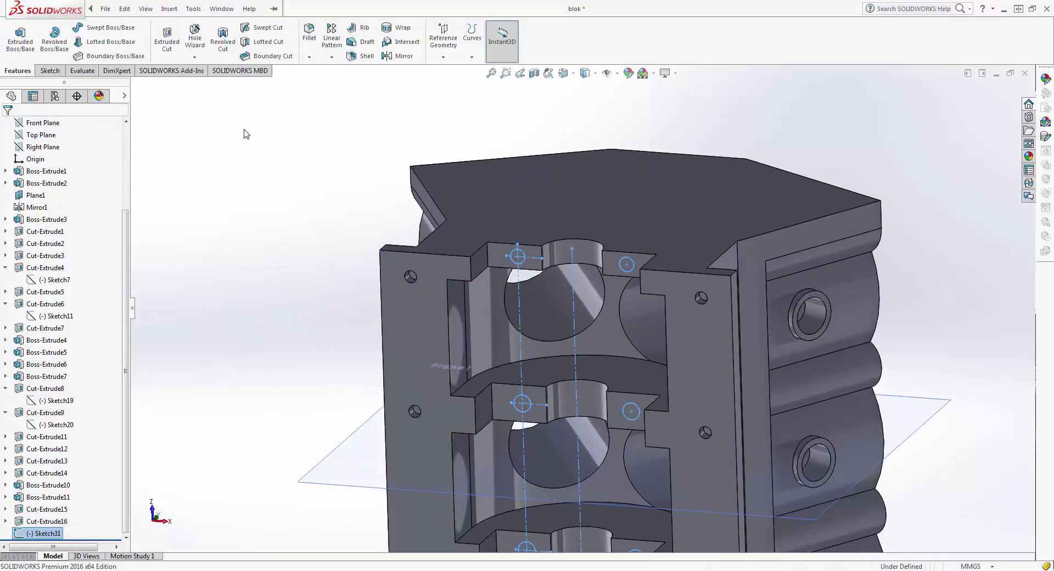
Extrude-cut Sketch31's bolt circles into the block as a 25 mm blind cut.
click(167, 38)
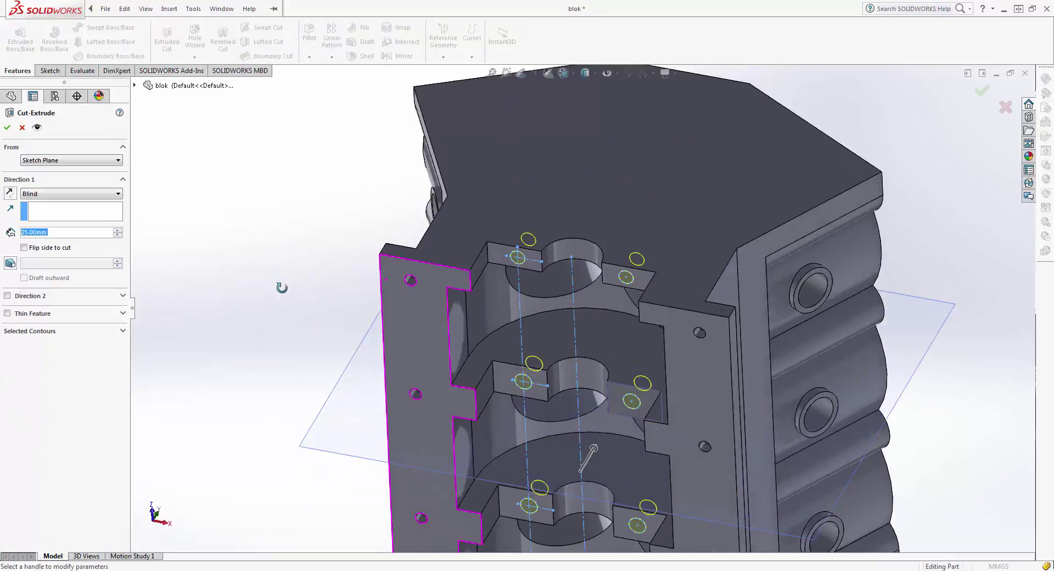
middle_drag(281, 287, 2, 236)
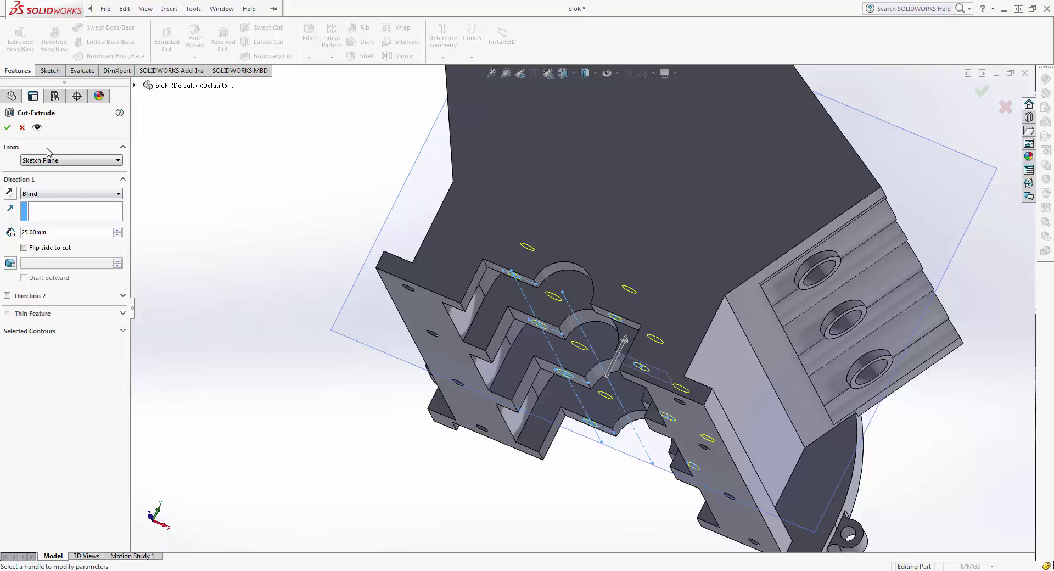
click(8, 128)
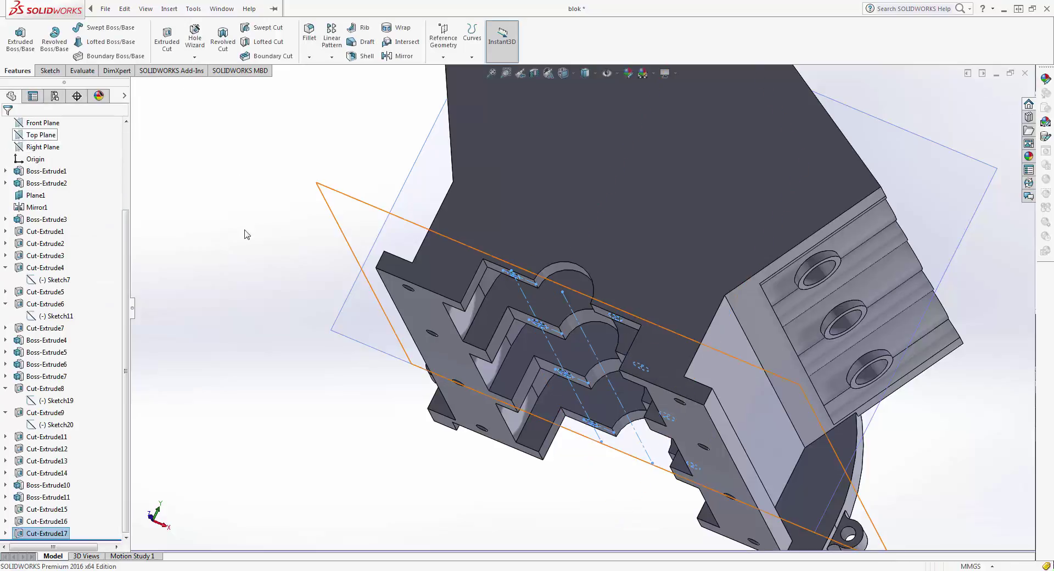
middle_drag(374, 377, 388, 296)
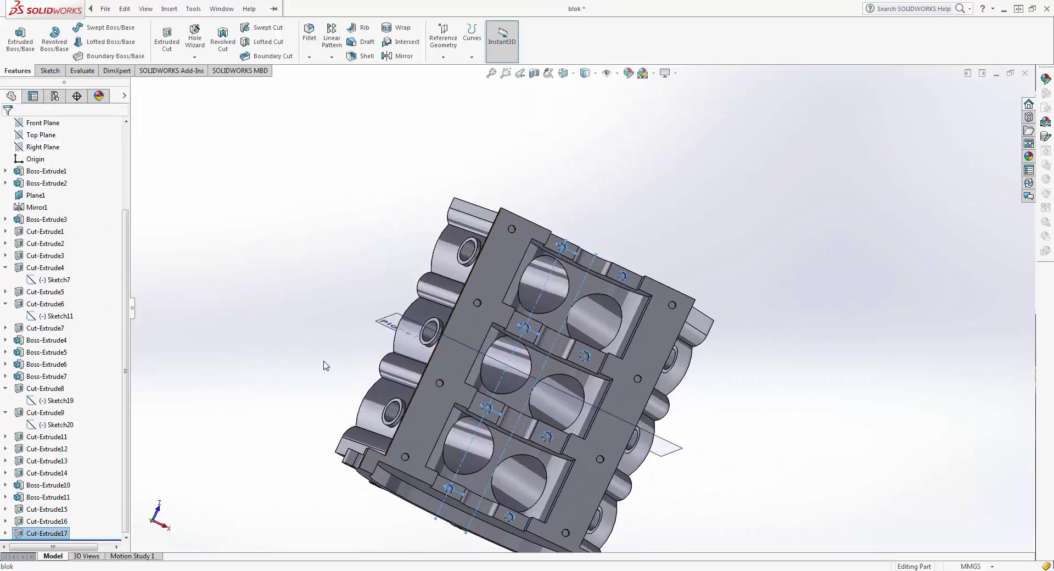
click(296, 355)
mouse_move(736, 231)
middle_down()
mouse_move(739, 169)
mouse_move(583, 274)
mouse_move(541, 450)
mouse_move(507, 341)
mouse_move(554, 261)
mouse_move(423, 181)
mouse_move(451, 291)
middle_up()
Edit Cut-Extrude17 and change its depth to 30 mm.
scroll(508, 294, down, 5)
scroll(508, 293, down, 2)
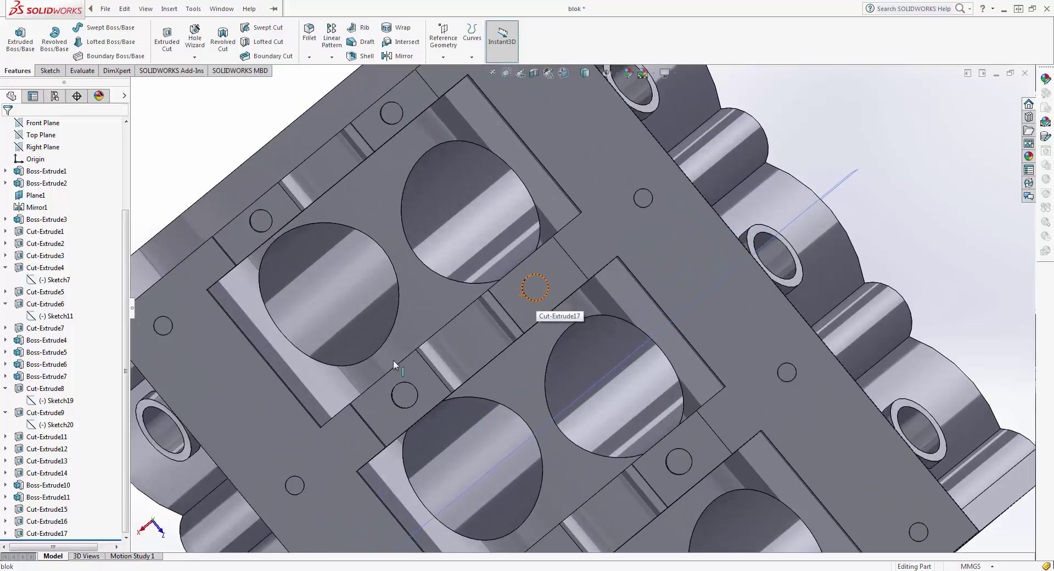
click(50, 533)
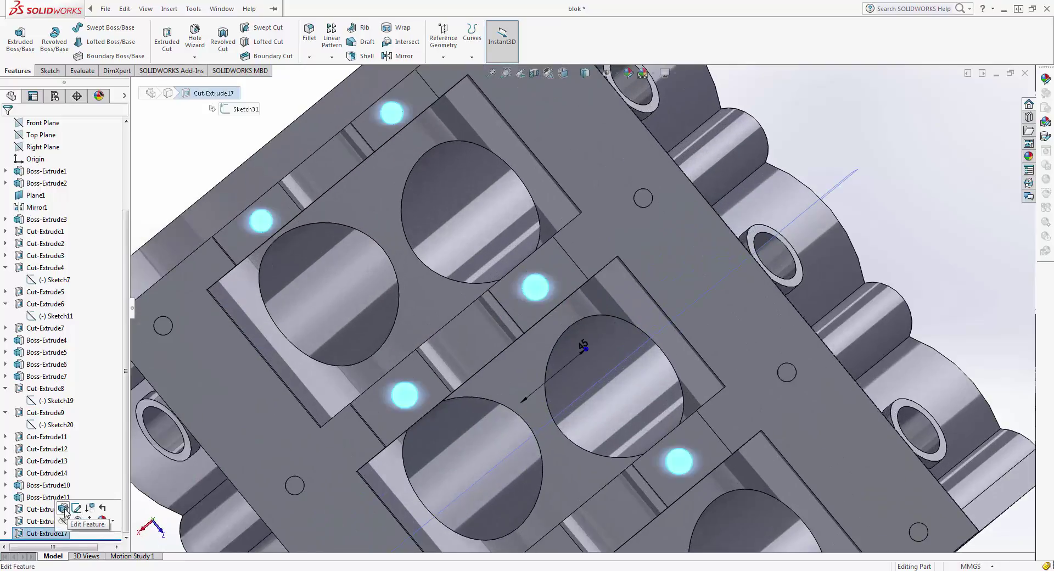
click(78, 516)
text(30)
key(Return)
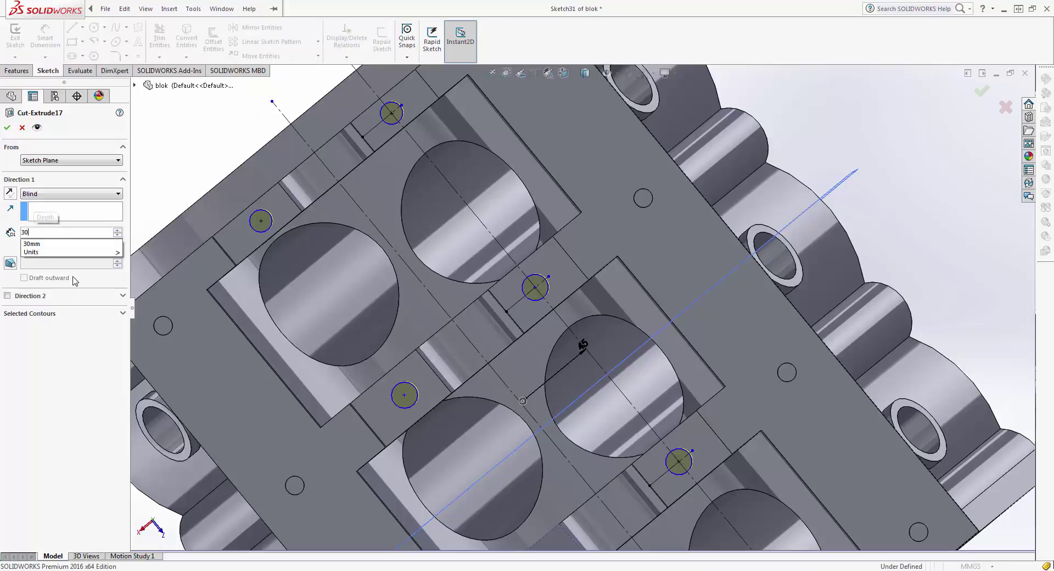
click(7, 127)
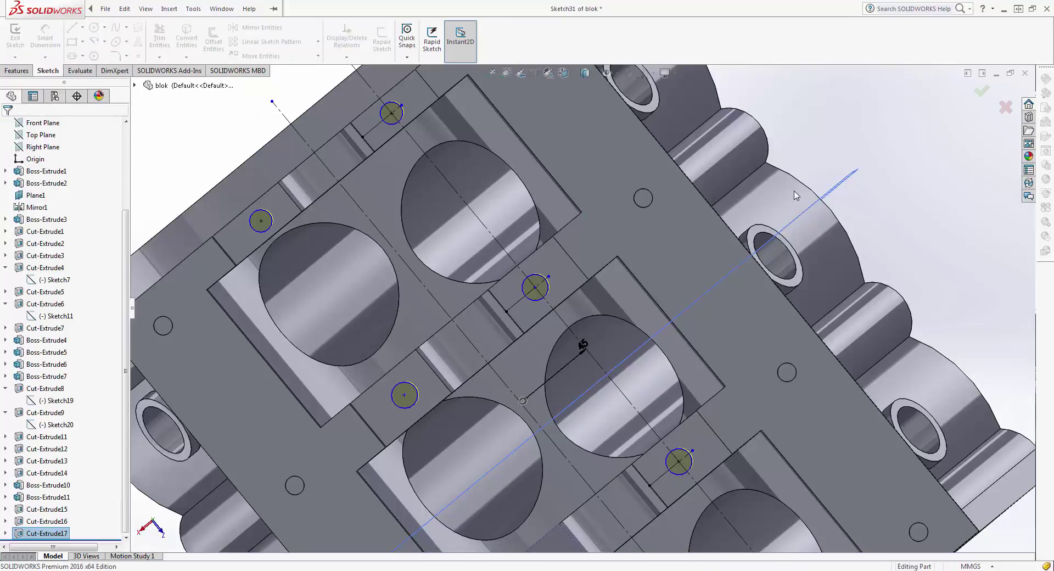
mouse_move(794, 193)
middle_down()
mouse_move(834, 160)
mouse_move(559, 223)
mouse_move(529, 258)
mouse_move(541, 220)
mouse_move(595, 288)
middle_up()
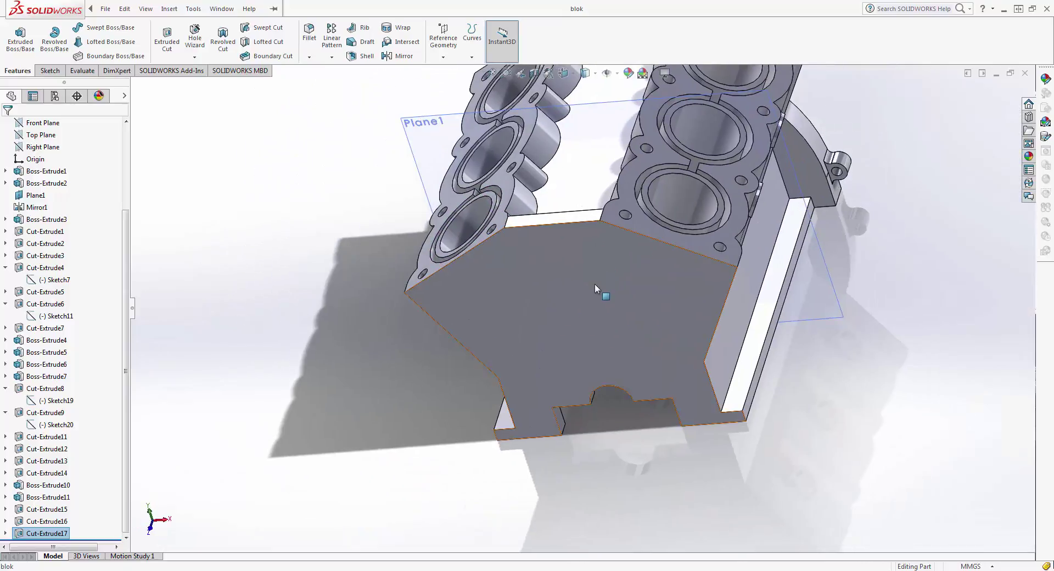
View the block's flat face Normal To, then zoom to fit the whole model.
click(594, 284)
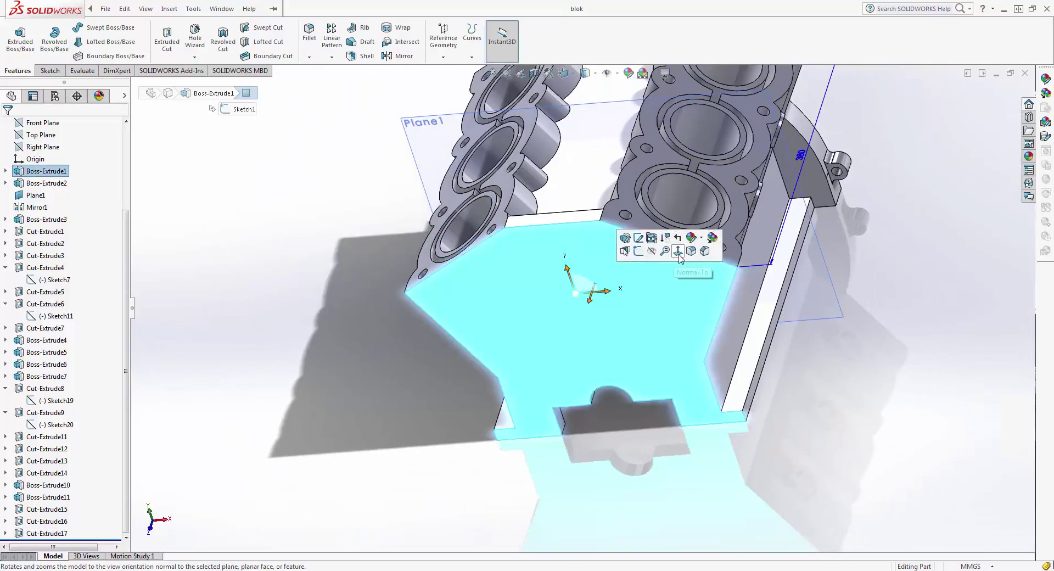
click(650, 235)
scroll(598, 194, down, 2)
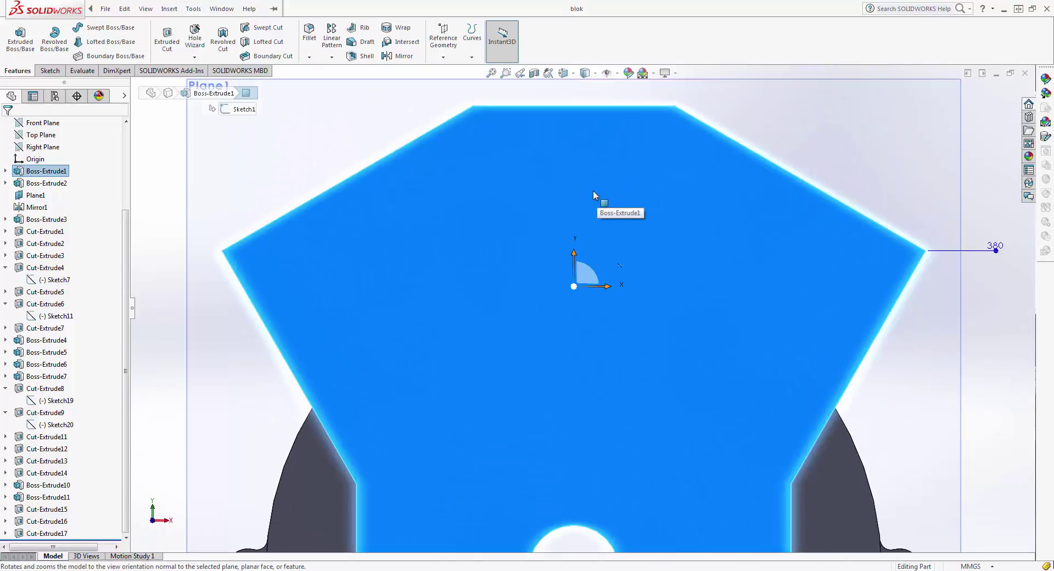
ctrl+middle_drag(545, 195, 540, 149)
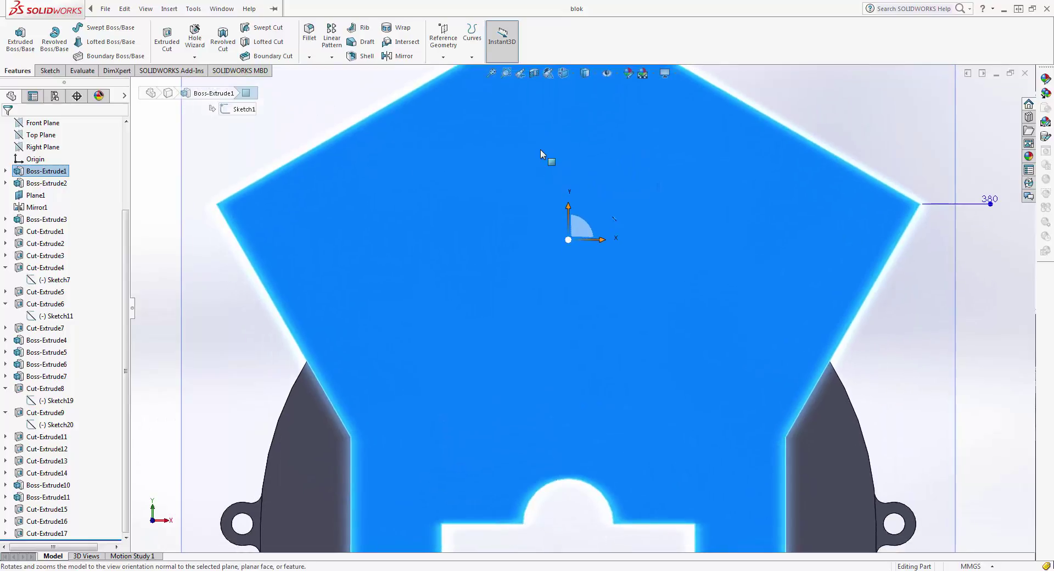
key(Escape)
key(f)
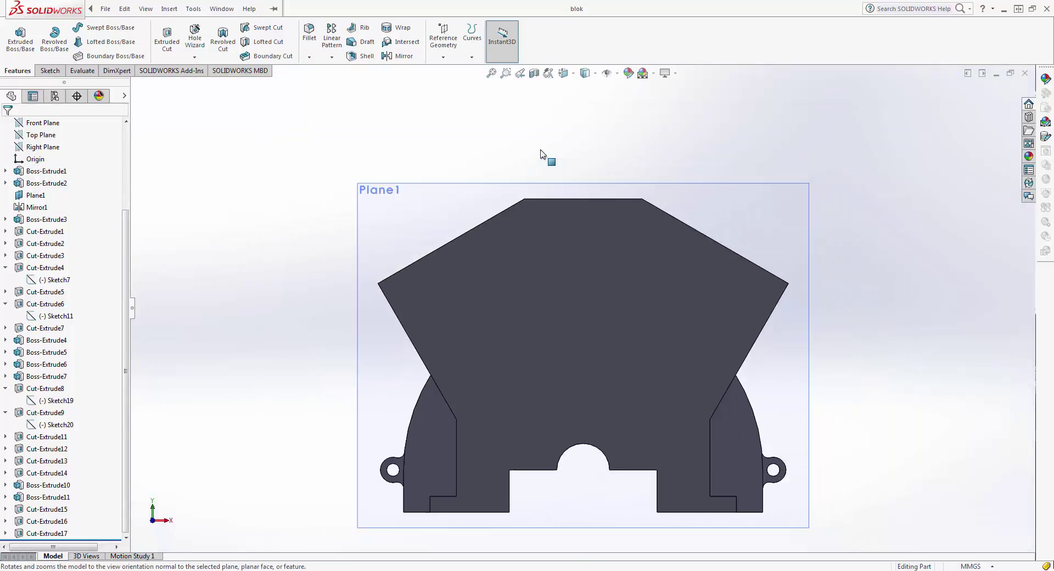
Orbit, then view the front face Normal To again and select it for sketching.
mouse_move(540, 154)
middle_down()
mouse_move(551, 261)
mouse_move(679, 266)
mouse_move(567, 307)
mouse_move(555, 406)
mouse_move(563, 303)
middle_up()
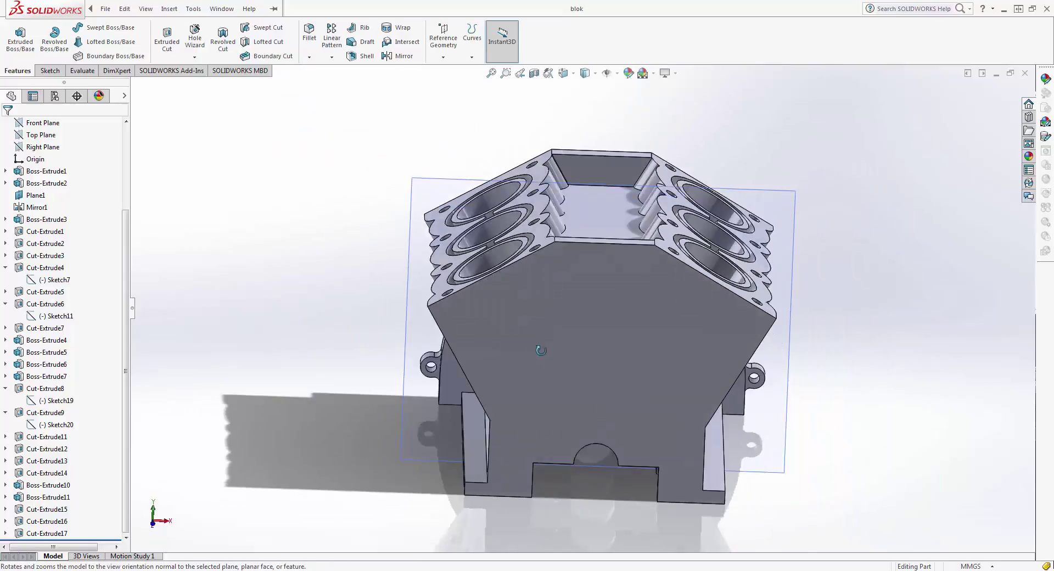
click(563, 303)
click(645, 270)
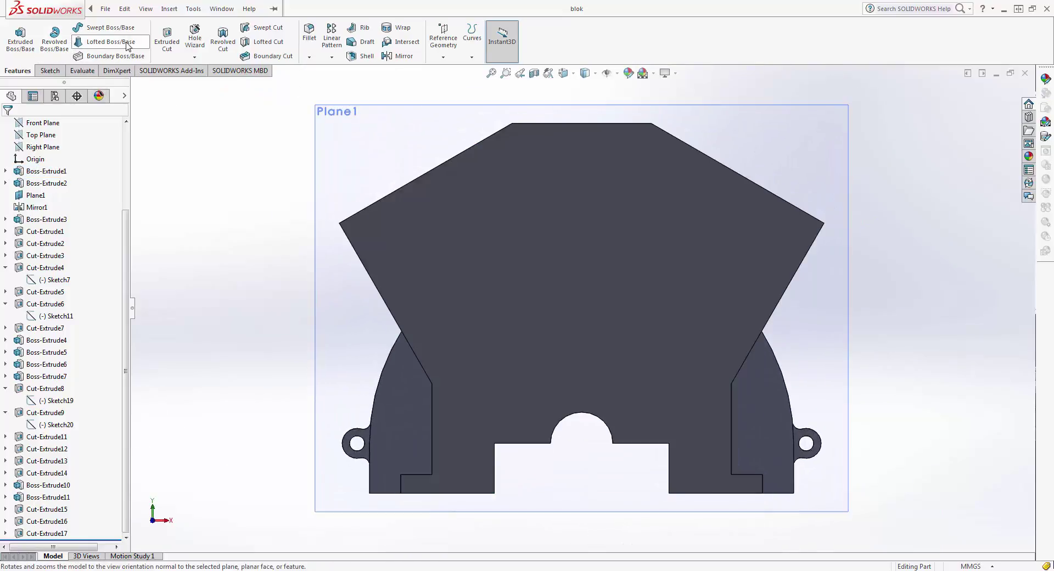
click(468, 236)
Start a sketch on the front face and draw a horizontal line across it corner to corner.
click(507, 211)
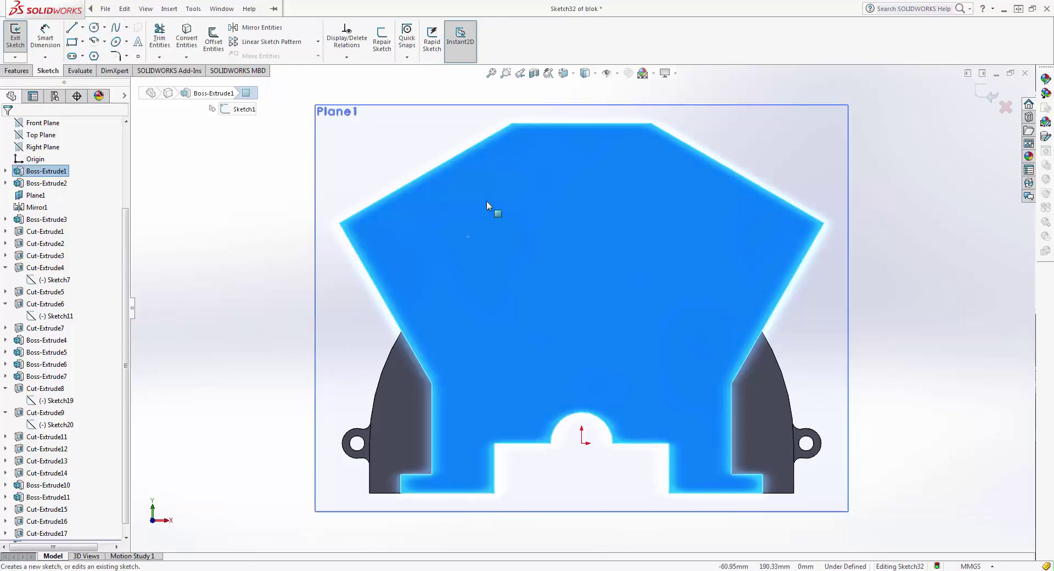
key(l)
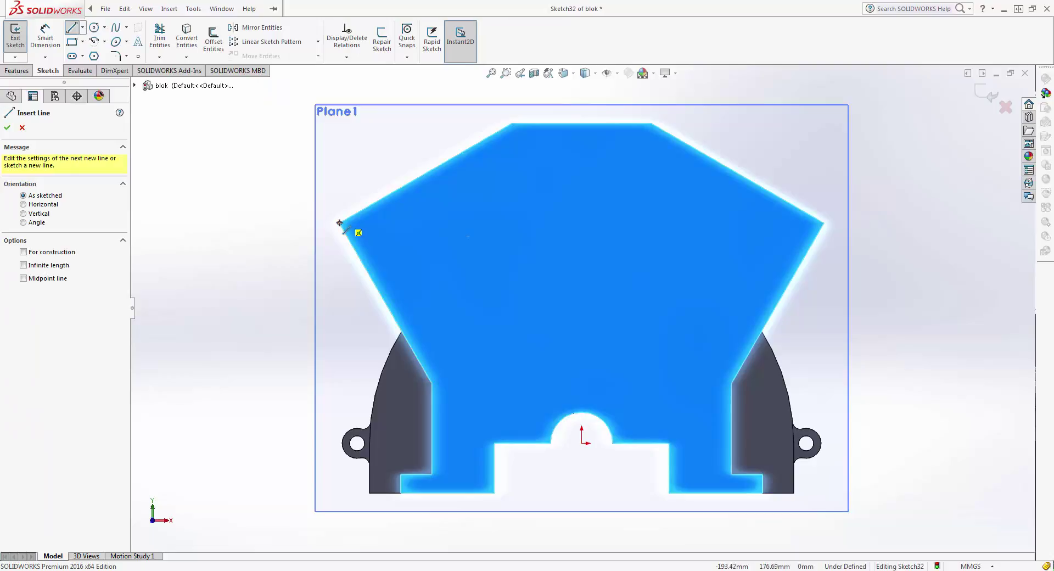
drag(339, 222, 823, 223)
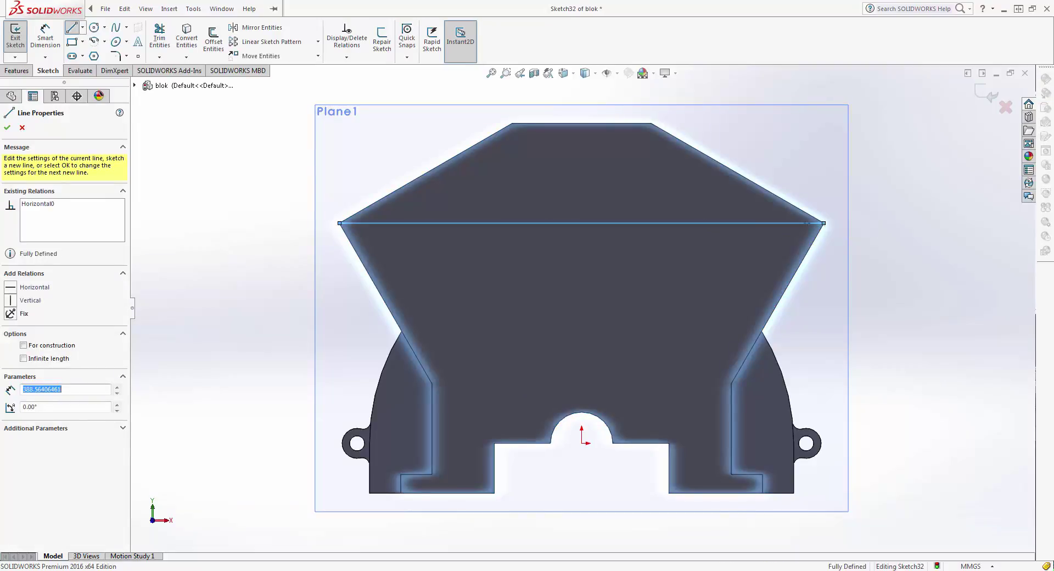
key(Escape)
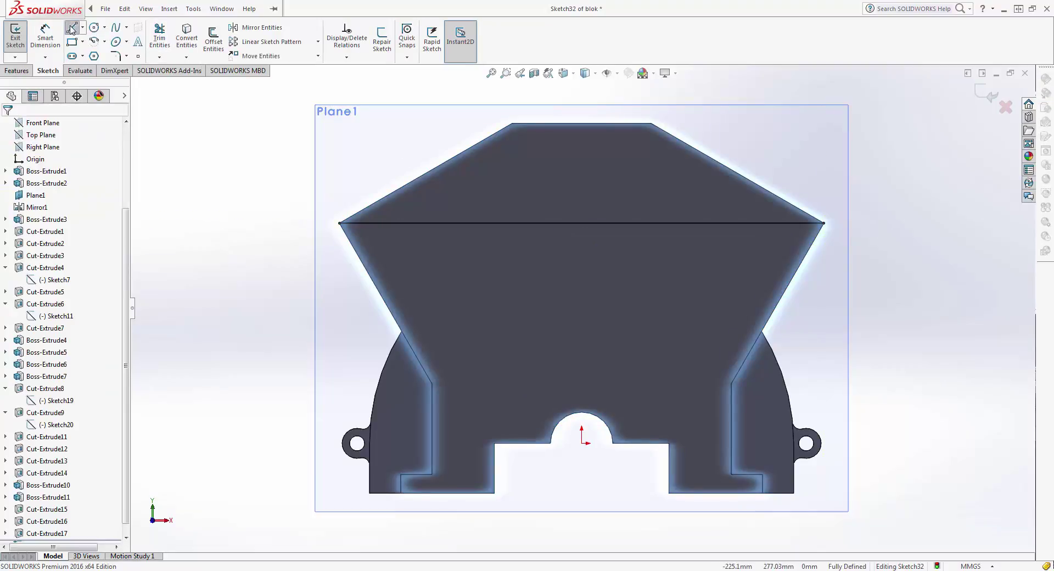
Add a vertical line rising from the horizontal line's midpoint and set its length to 20 mm.
click(72, 29)
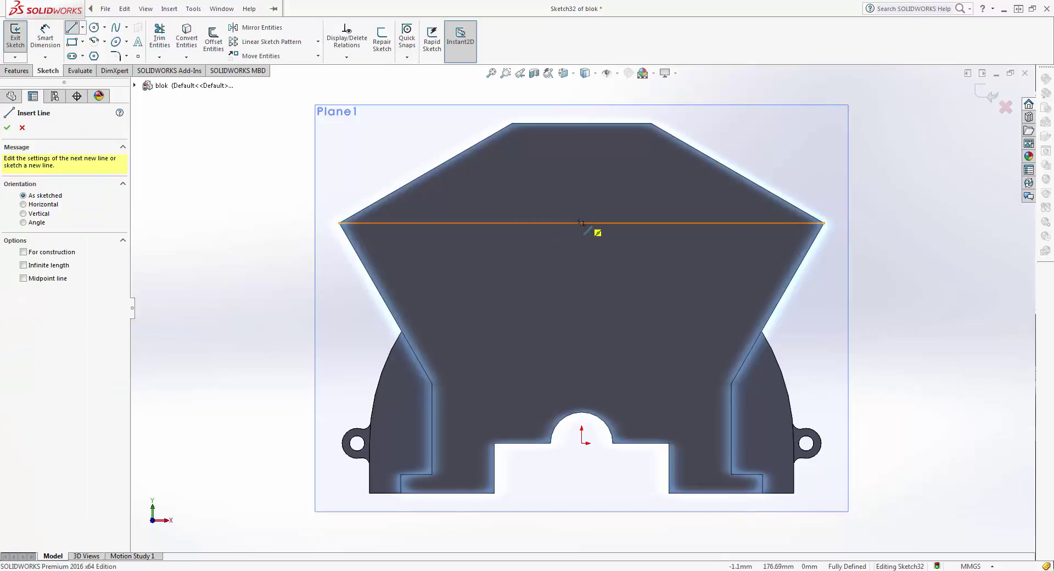
click(581, 223)
click(581, 200)
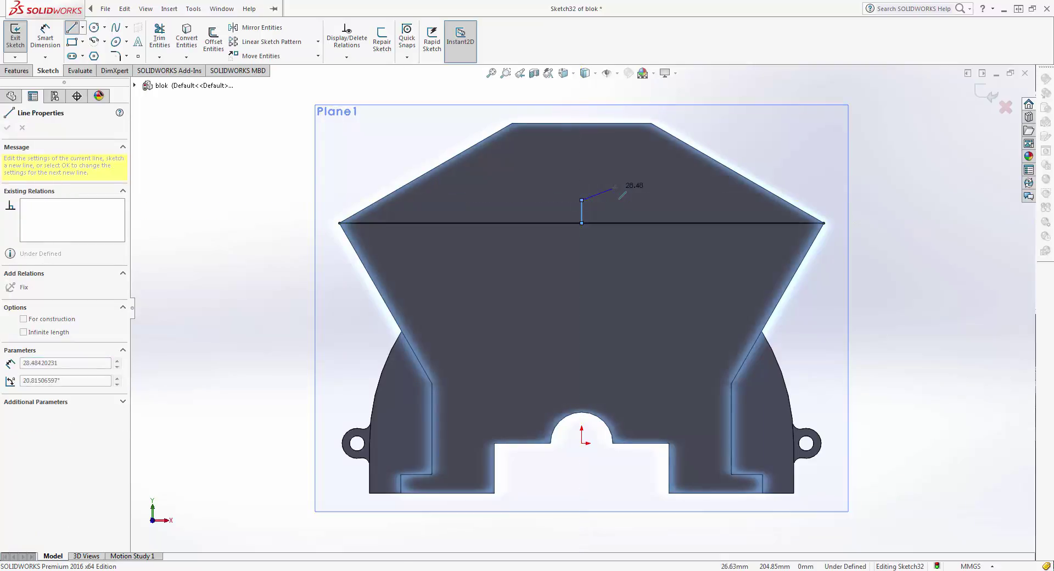
key(Escape)
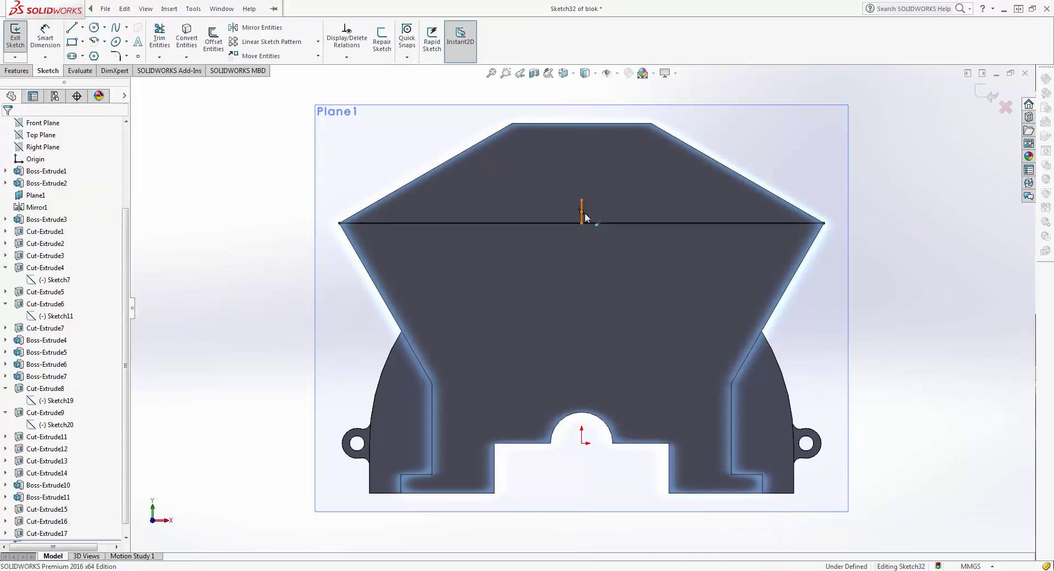
click(581, 211)
text(20)
key(Return)
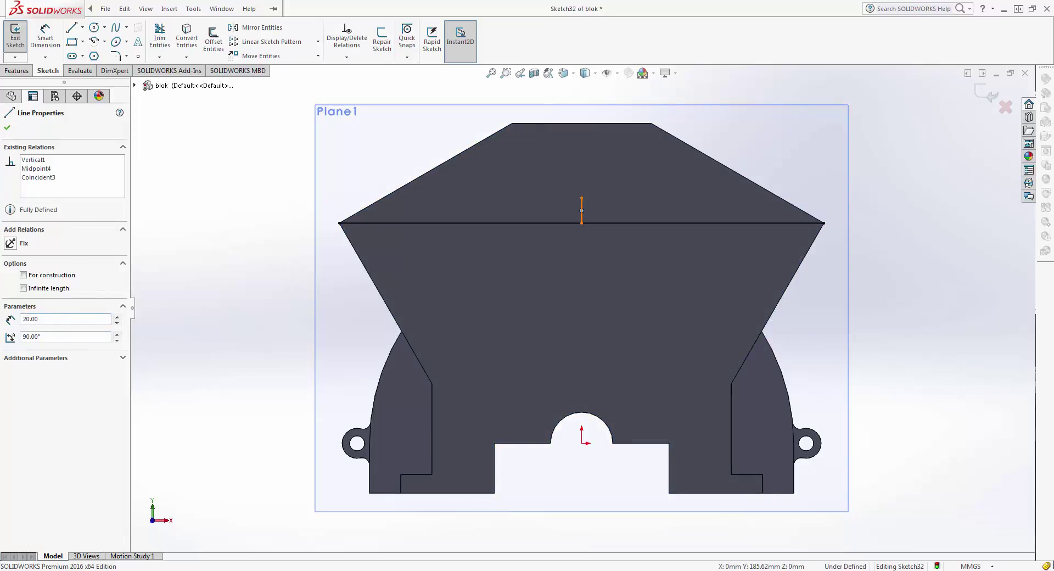
key(Escape)
scroll(591, 133, down, 2)
scroll(578, 202, down, 3)
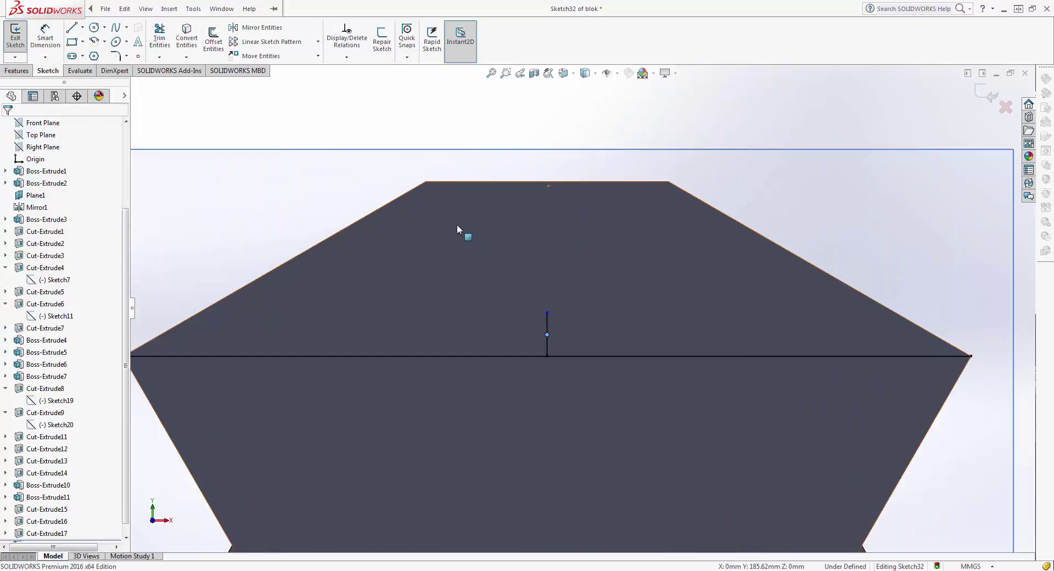
Draw a circle at the vertical line's top end with a 27 mm radius.
click(94, 28)
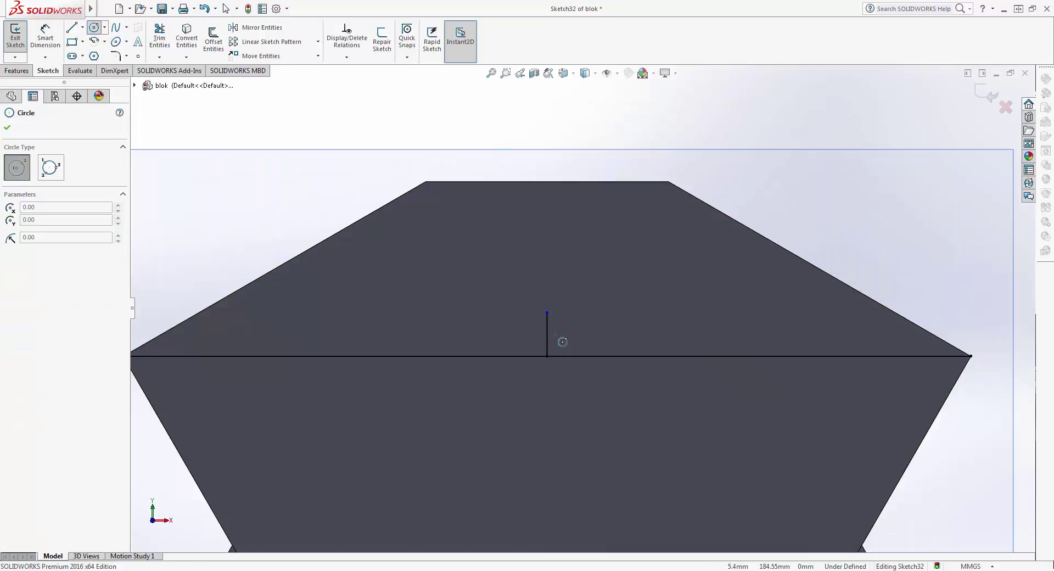
click(547, 334)
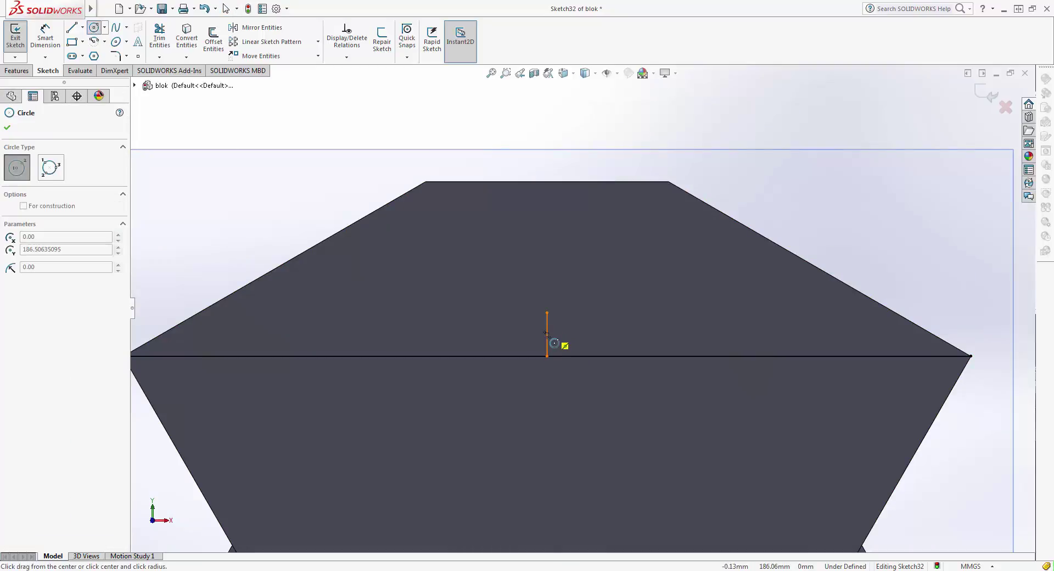
click(608, 370)
text(25)
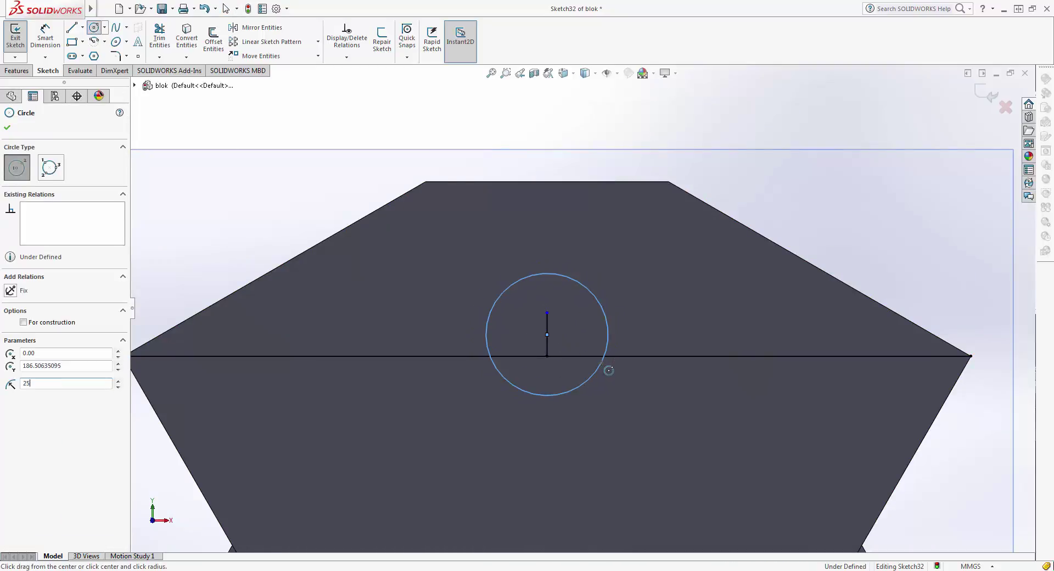
key(Return)
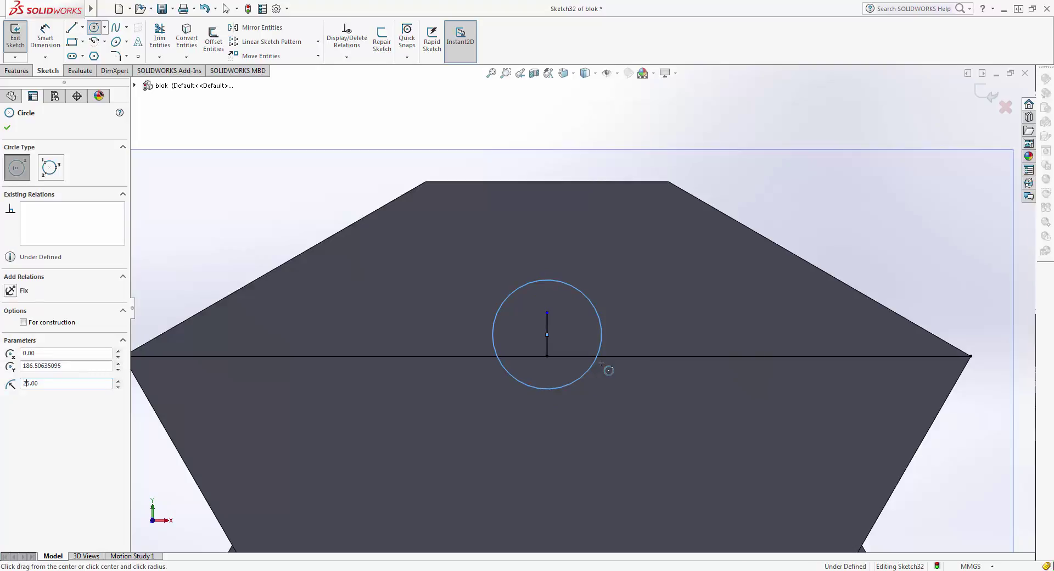
text(27)
key(Return)
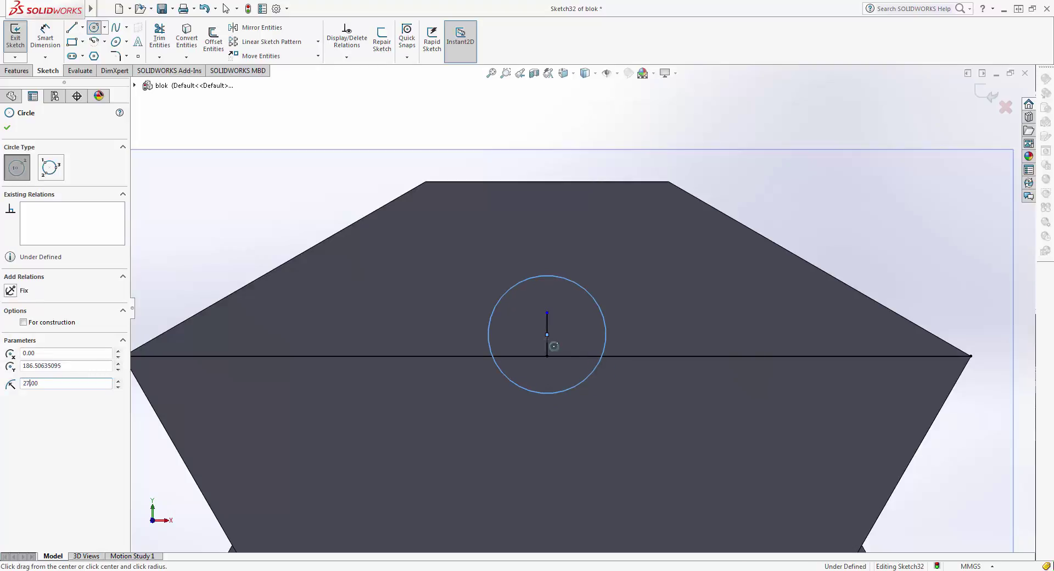
click(7, 128)
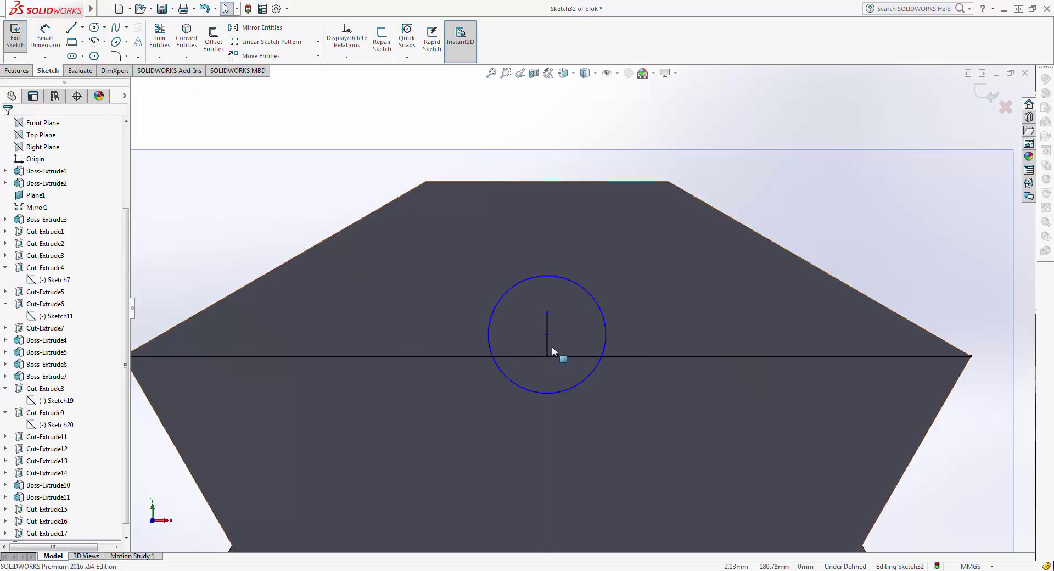
Delete the vertical and horizontal helper lines, leaving only the circle.
click(547, 347)
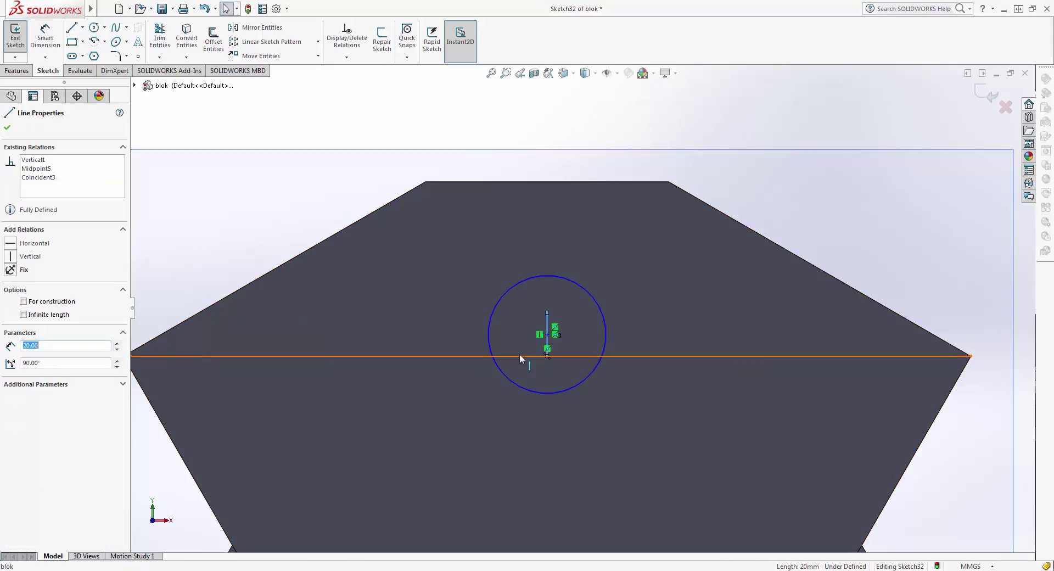
key(Delete)
click(477, 356)
key(Delete)
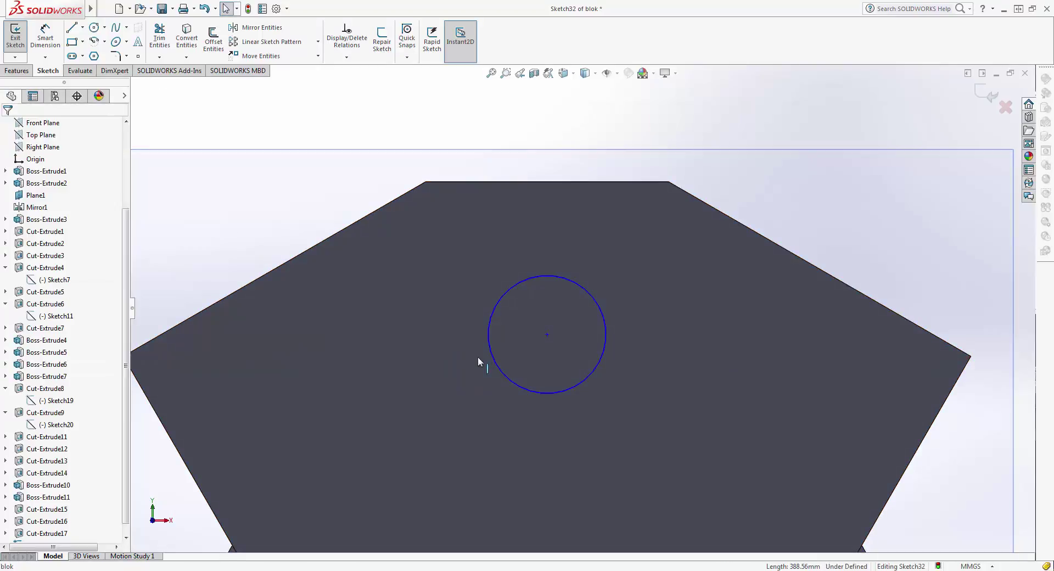
Exit Sketch32 and cut its circle 25 mm Blind into the front face as Cut-Extrude18.
click(980, 93)
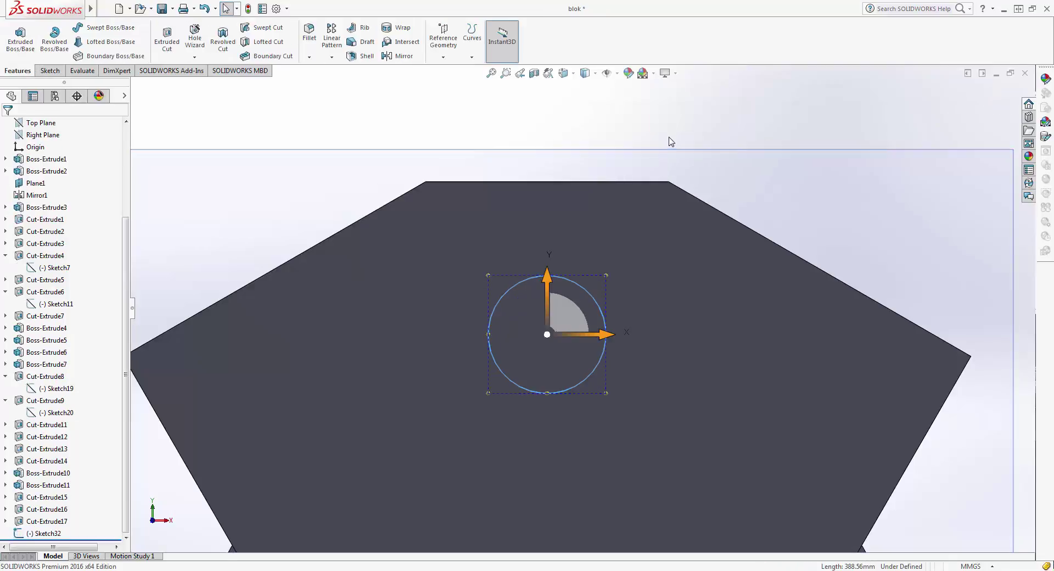
middle_drag(670, 141, 551, 268)
click(550, 268)
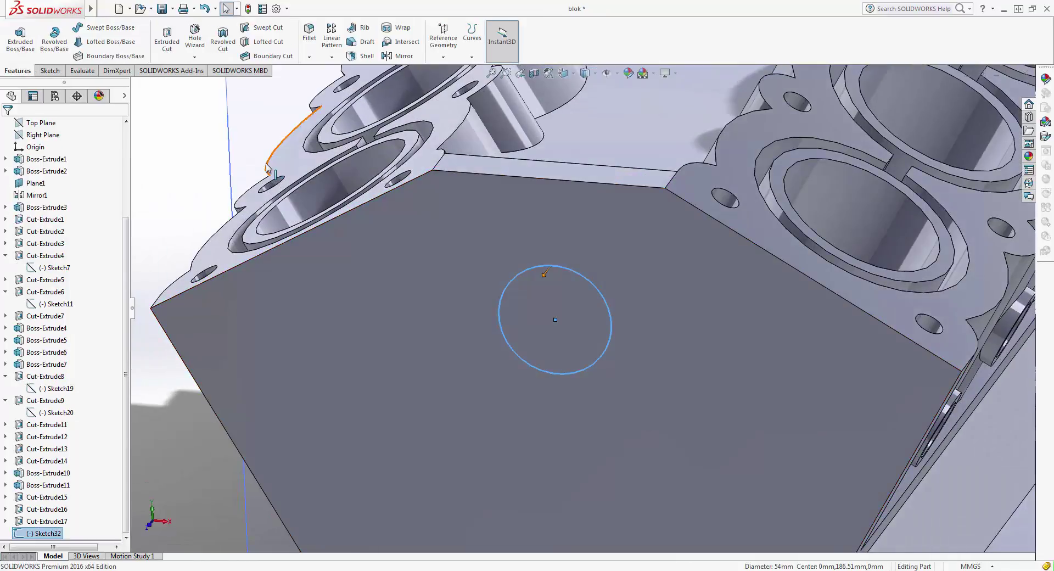
click(168, 46)
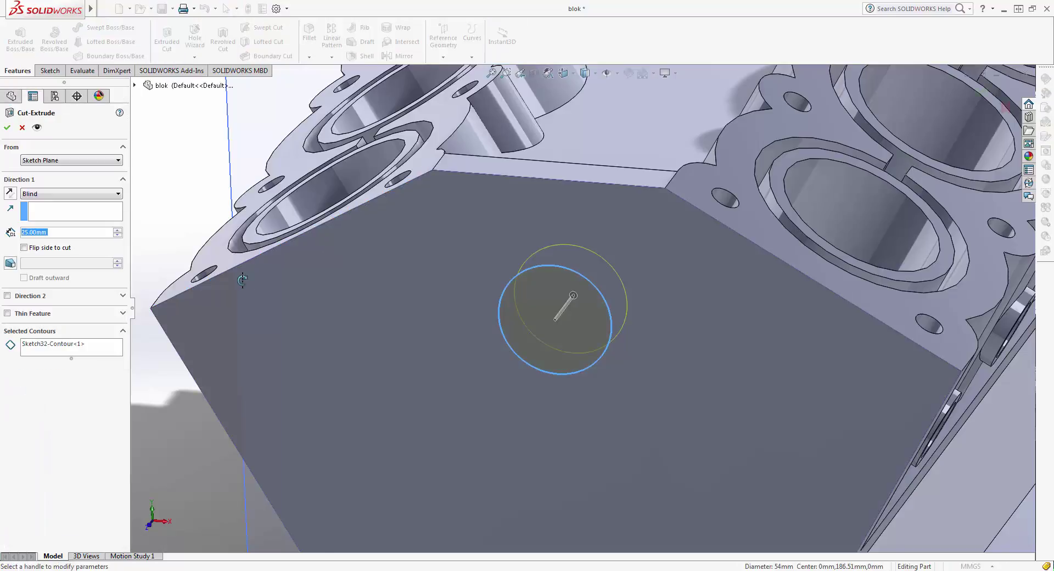
middle_drag(242, 279, 219, 290)
key(Return)
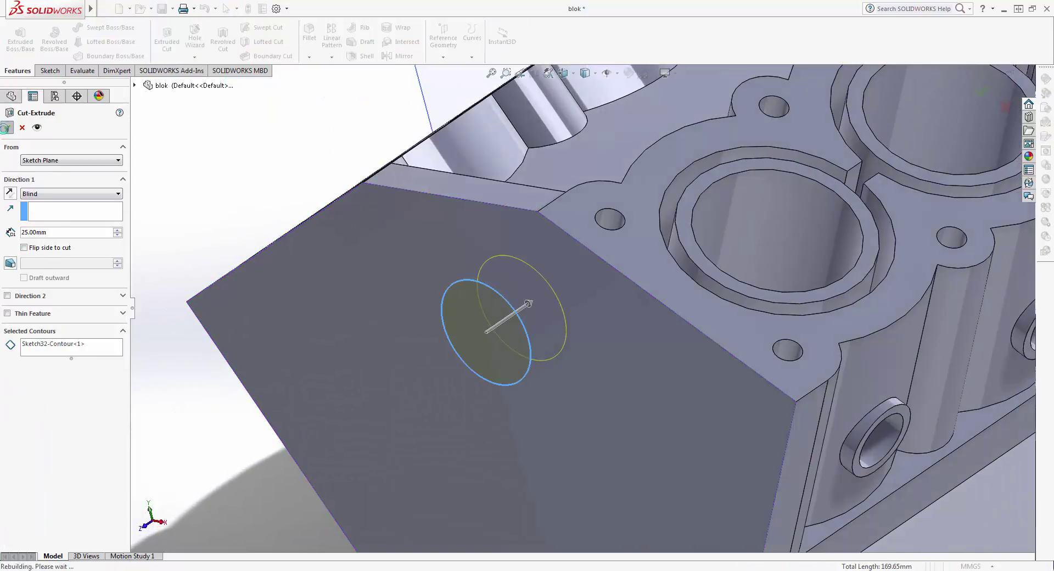
mouse_move(316, 374)
middle_down()
mouse_move(301, 339)
mouse_move(410, 251)
mouse_move(383, 377)
mouse_move(459, 270)
mouse_move(583, 269)
mouse_move(498, 325)
middle_up()
key(ctrl+1)
Orbit around the block to inspect the new hole from several angles.
middle_drag(418, 159, 490, 193)
scroll(465, 190, down, 3)
scroll(437, 167, down, 2)
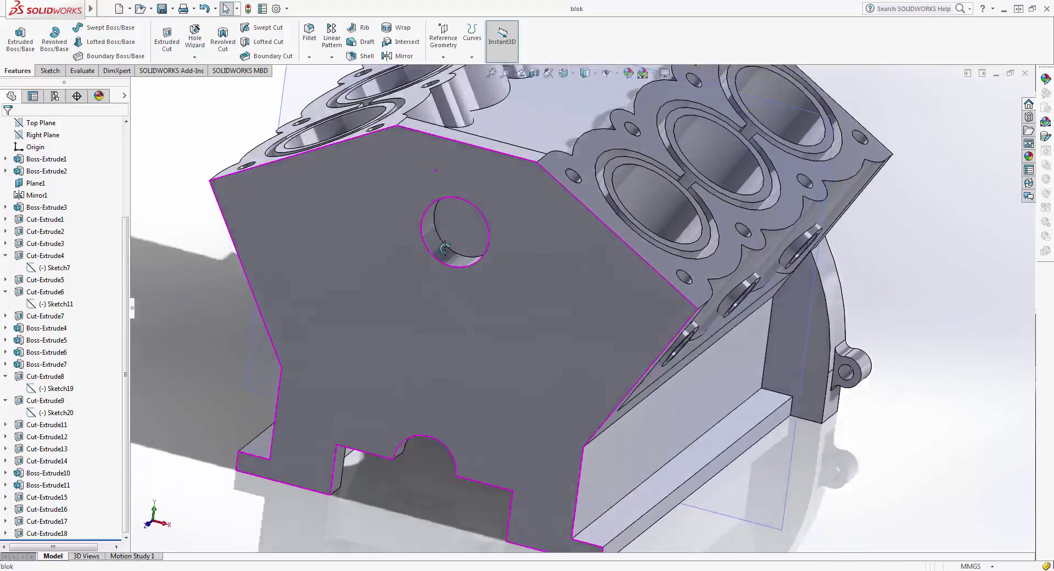
scroll(490, 193, down, 3)
click(449, 202)
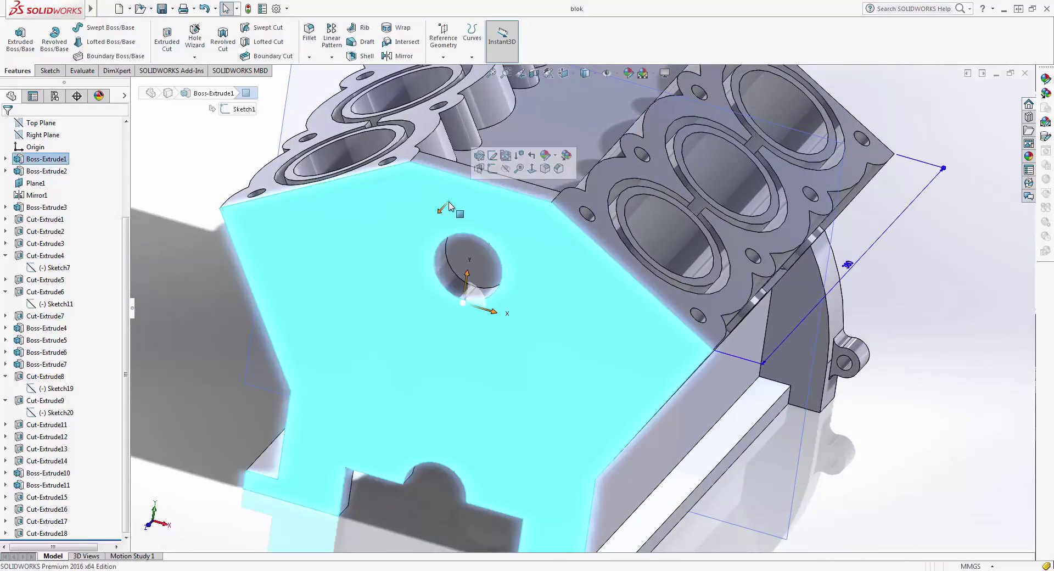
click(530, 169)
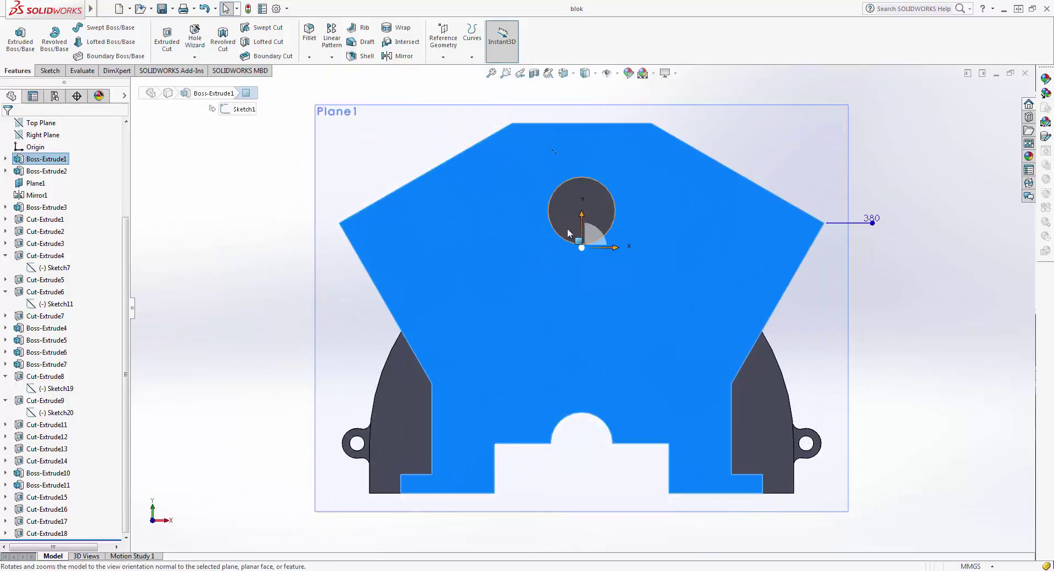
mouse_move(674, 256)
middle_down()
mouse_move(645, 297)
mouse_move(703, 324)
middle_up()
scroll(651, 275, down, 5)
scroll(650, 274, up, 3)
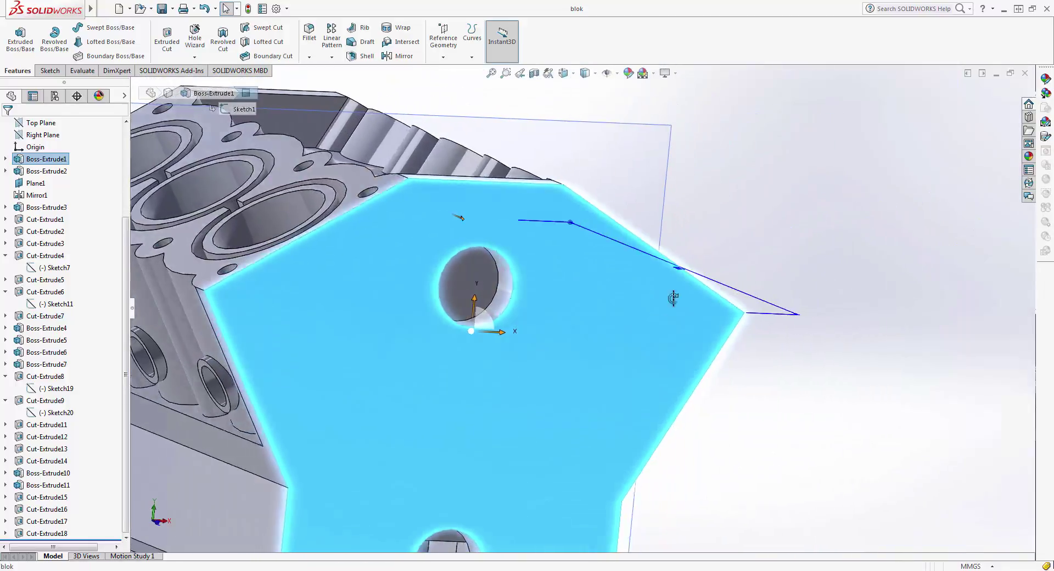
middle_drag(707, 398, 587, 373)
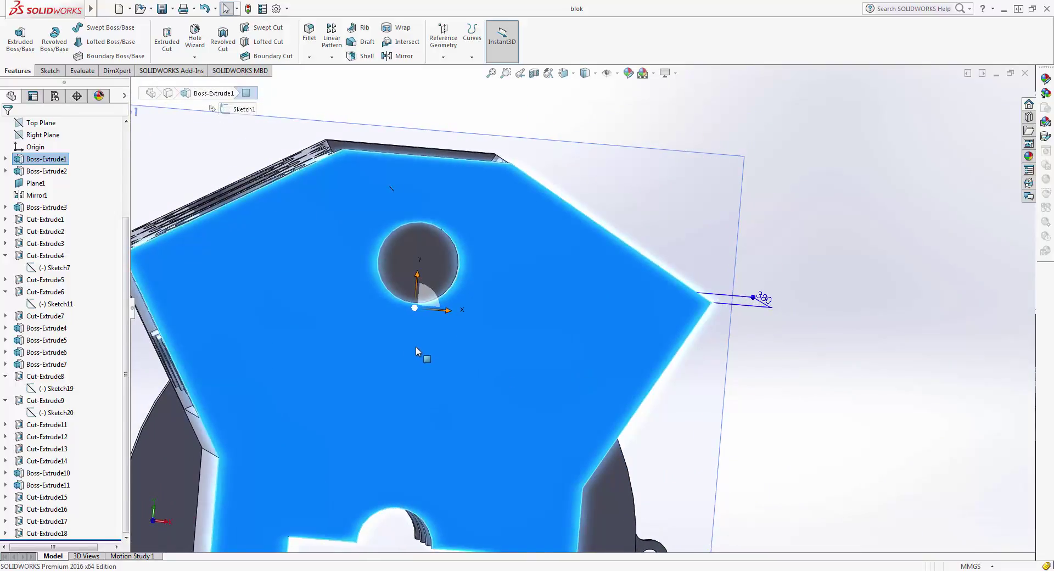
middle_drag(416, 351, 563, 348)
key(Escape)
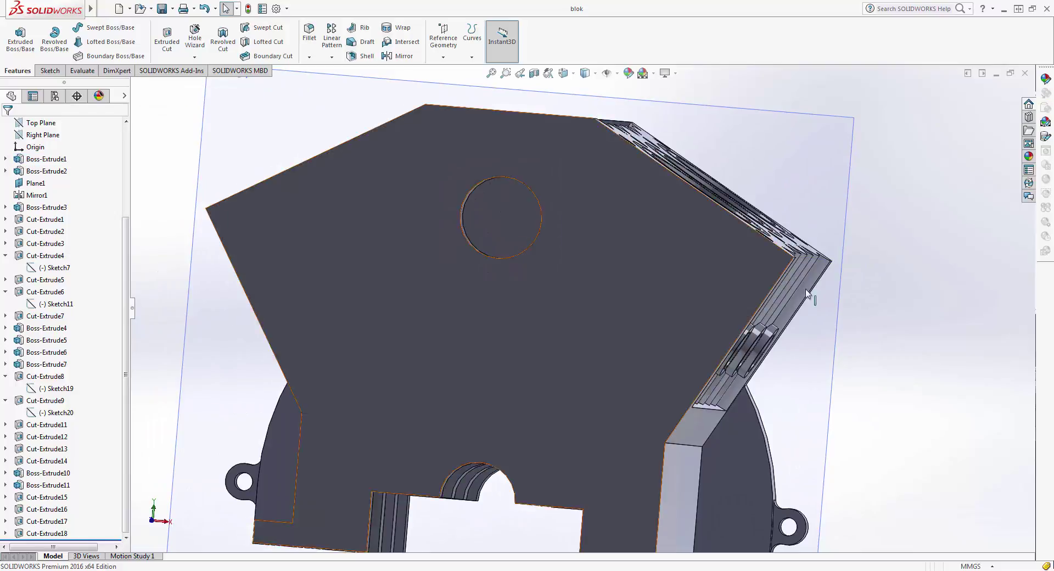
View the front face squarely and zoom in on the new hole's edge.
click(591, 289)
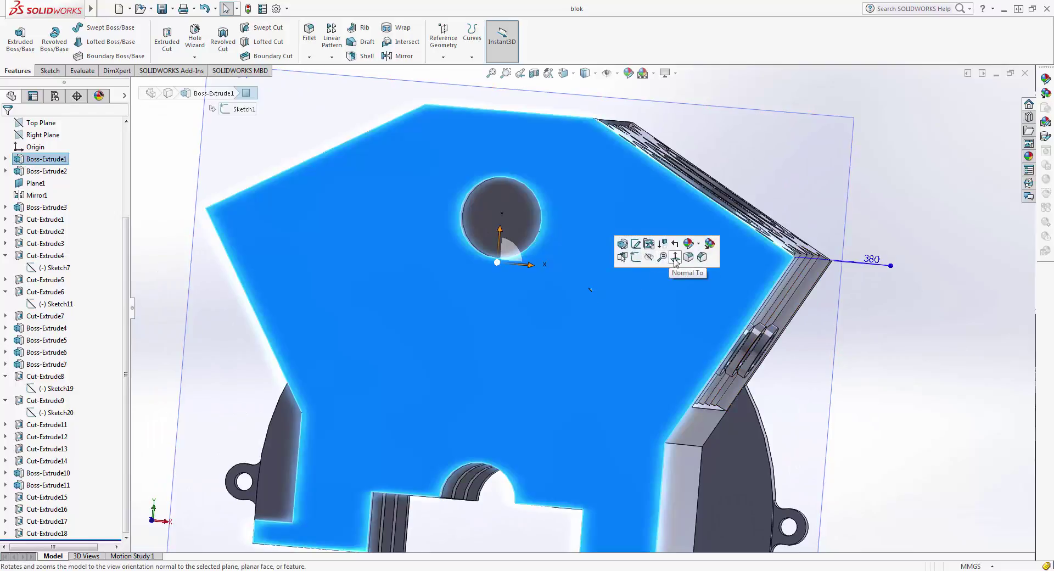
click(675, 256)
scroll(597, 282, down, 3)
ctrl+middle_drag(485, 387, 488, 238)
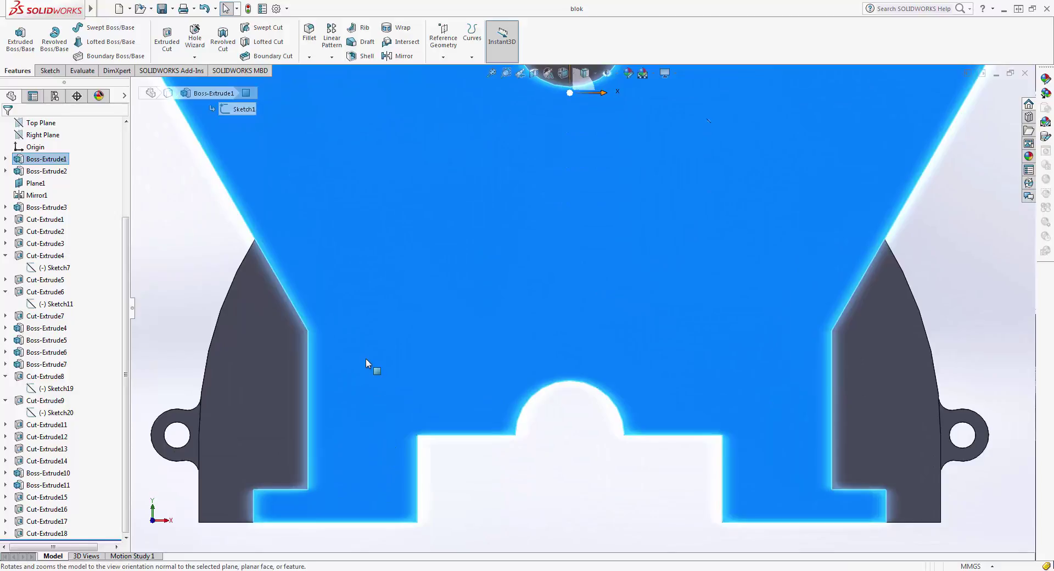
scroll(366, 358, up, 2)
scroll(361, 333, up, 3)
ctrl+middle_drag(444, 313, 448, 334)
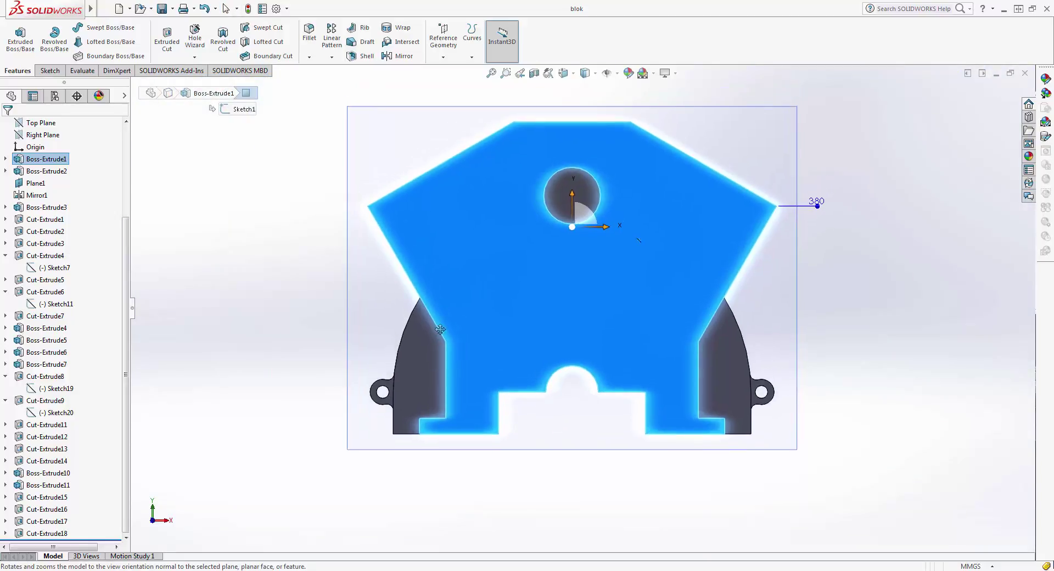
scroll(511, 343, down, 1)
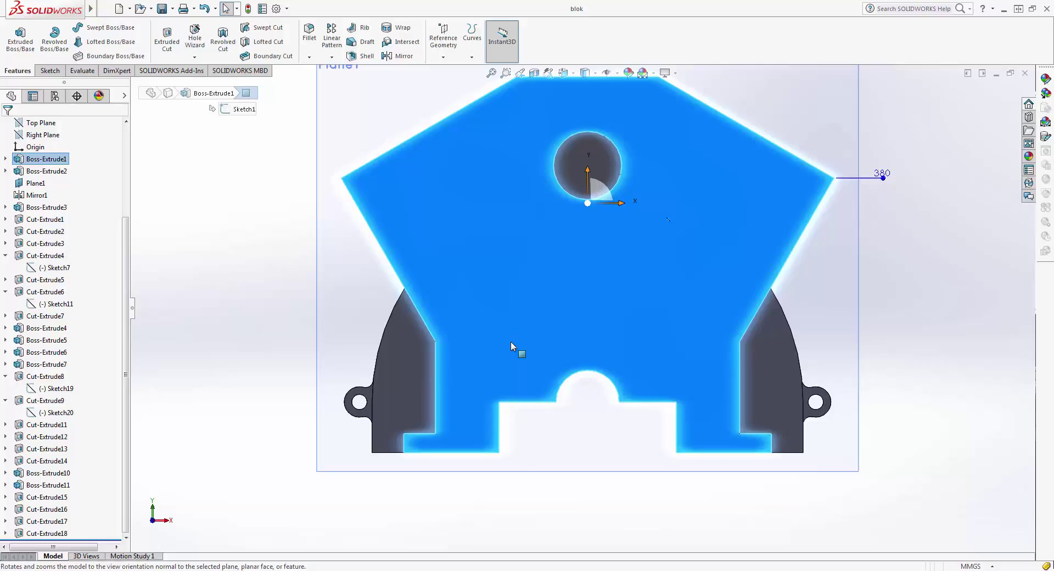
ctrl+middle_drag(356, 173, 277, 297)
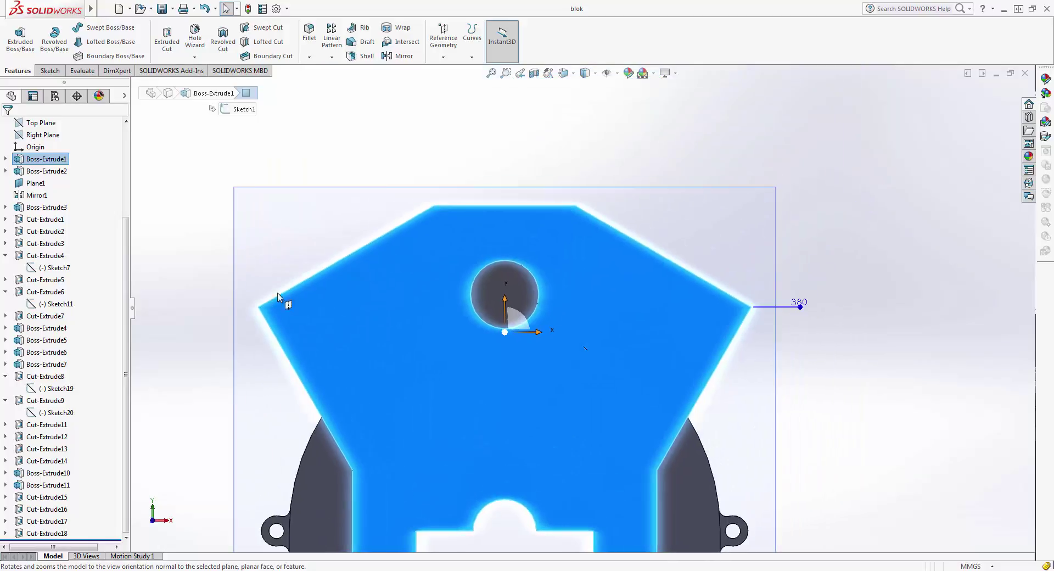
scroll(407, 236, down, 2)
scroll(483, 281, down, 3)
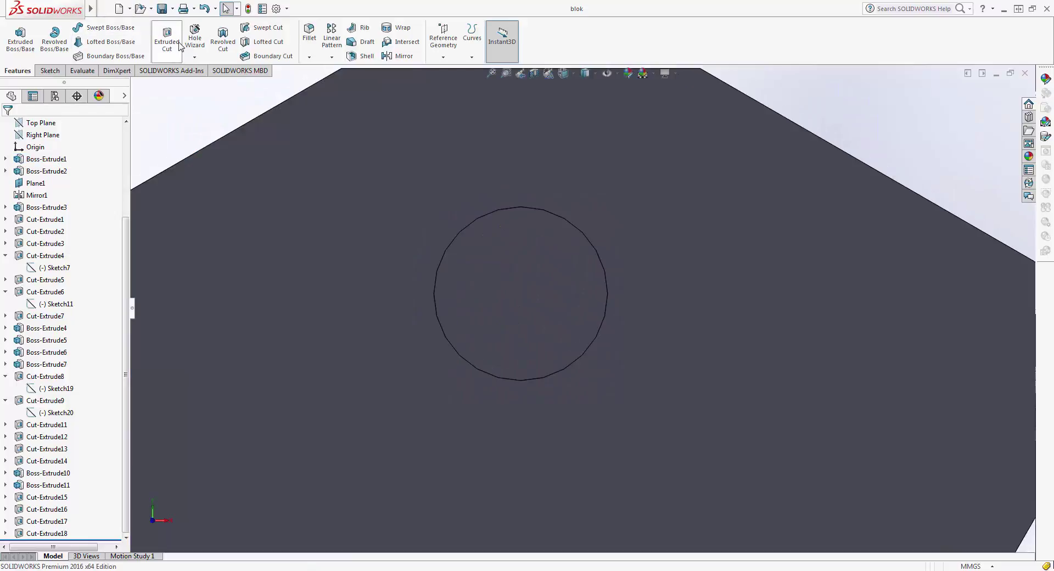
click(439, 266)
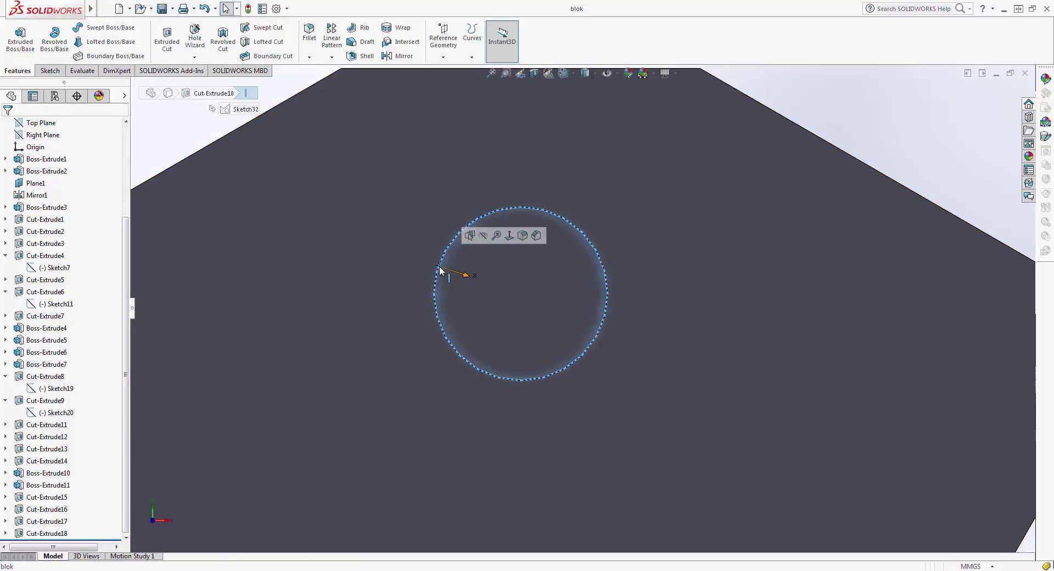
key(Escape)
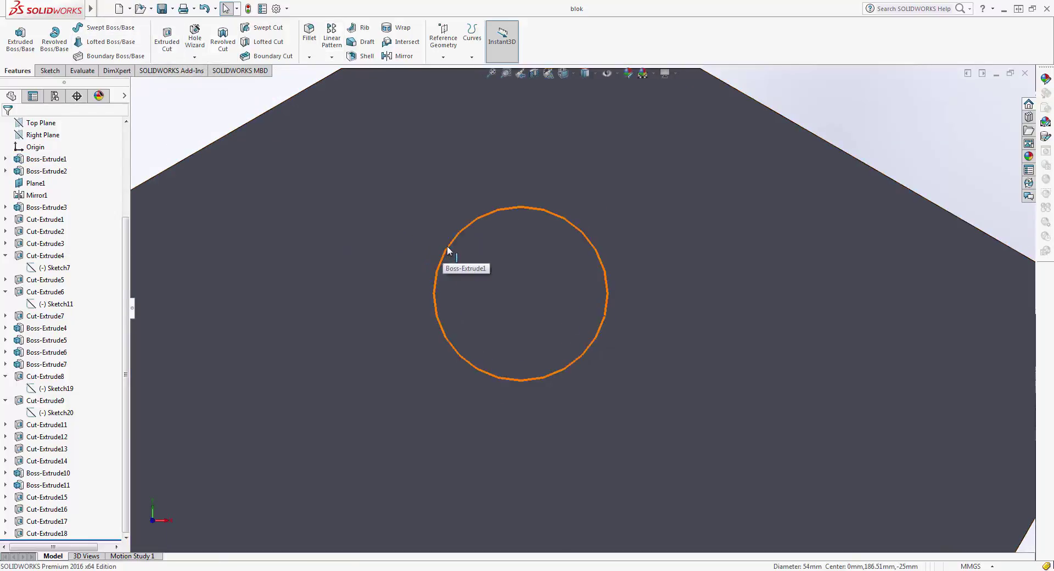
click(448, 250)
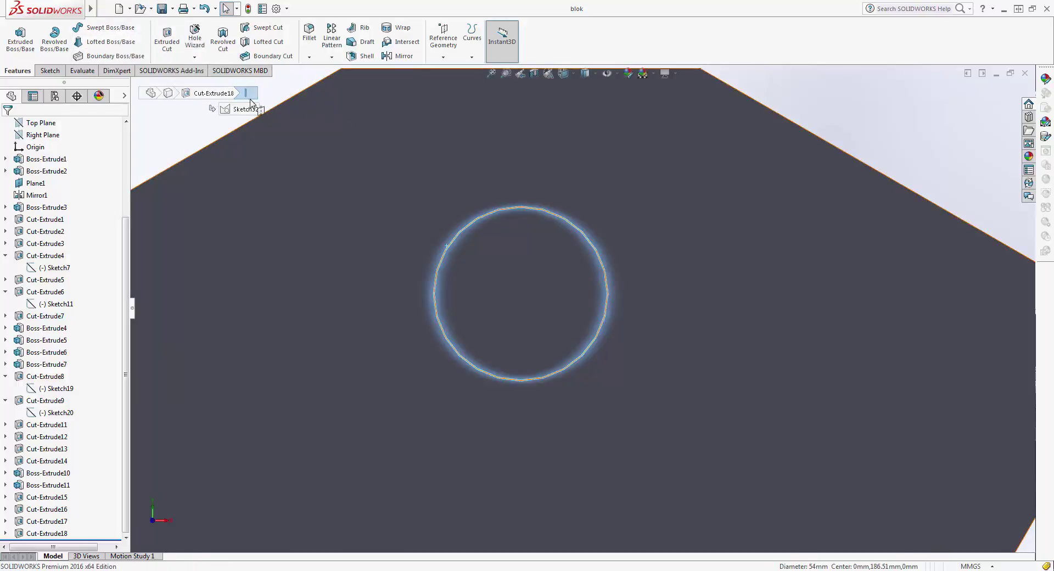
key(Escape)
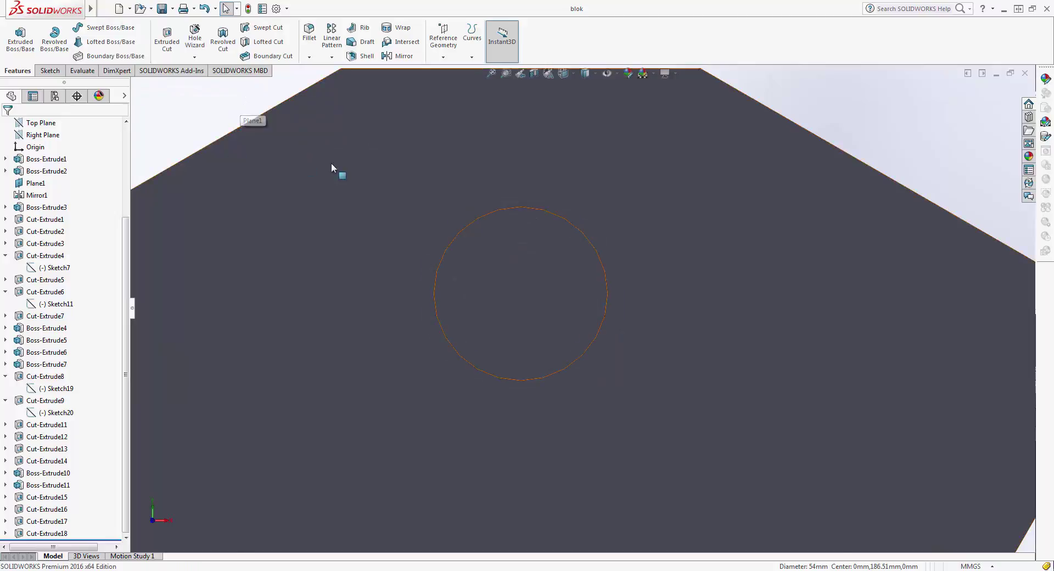
Zoom out, face Plane1 squarely, and open a new sketch (Sketch33) on it.
key(z)
click(446, 208)
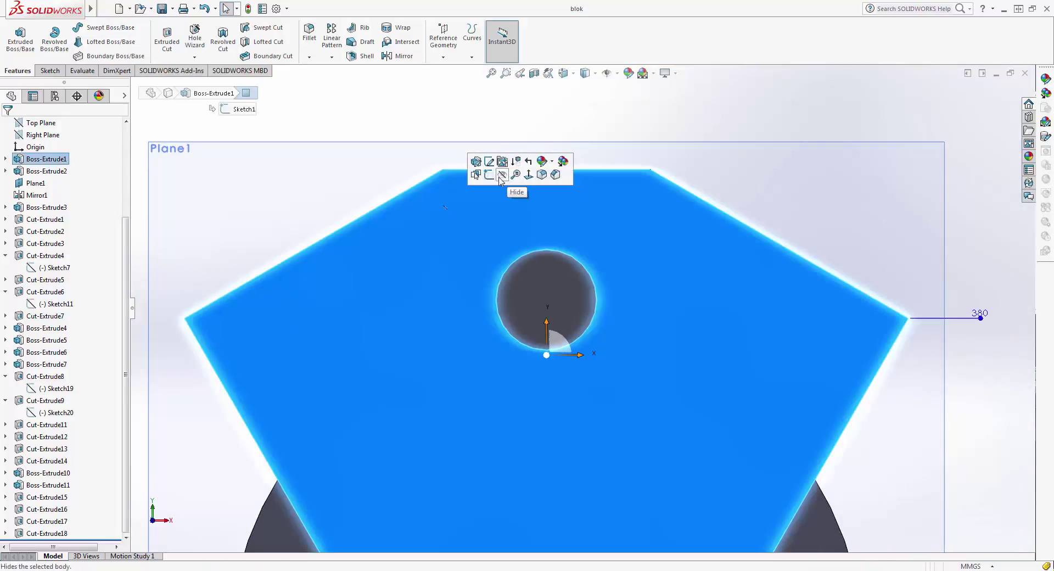
click(529, 175)
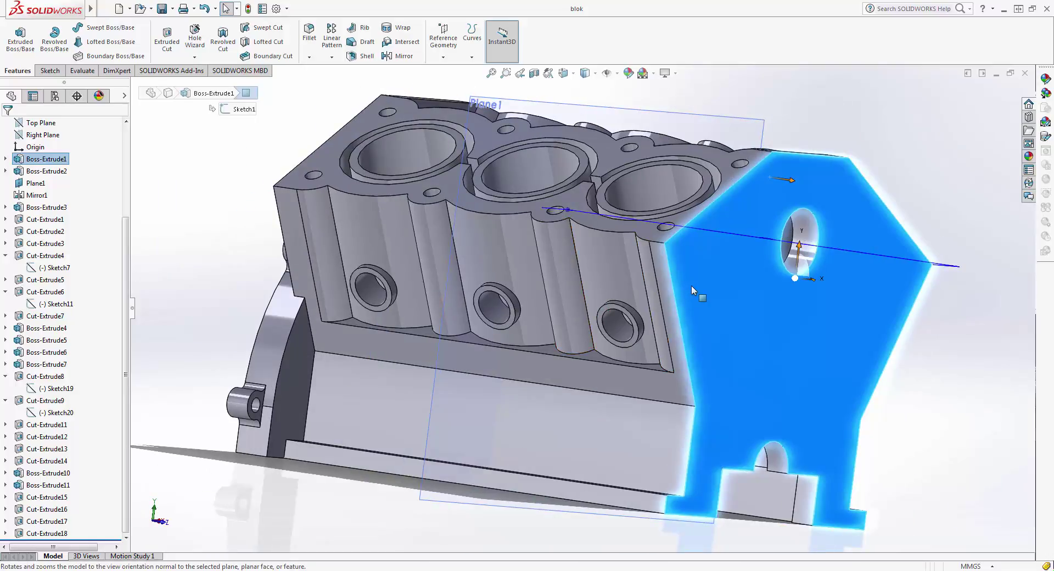
right_click(690, 280)
click(754, 260)
right_click(623, 304)
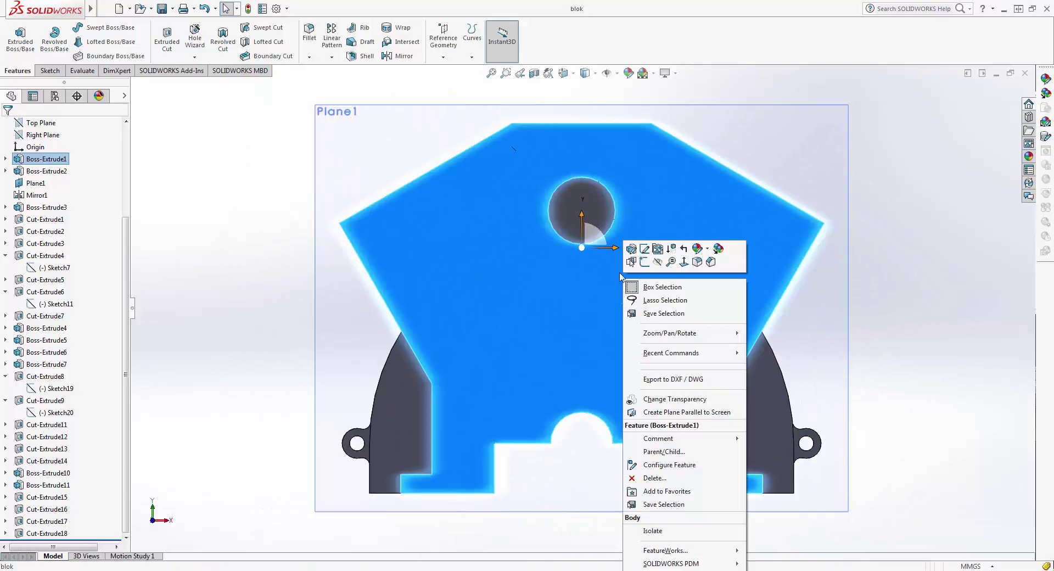
click(653, 262)
Draw a larger circle centred on the hole, surrounding it.
click(94, 27)
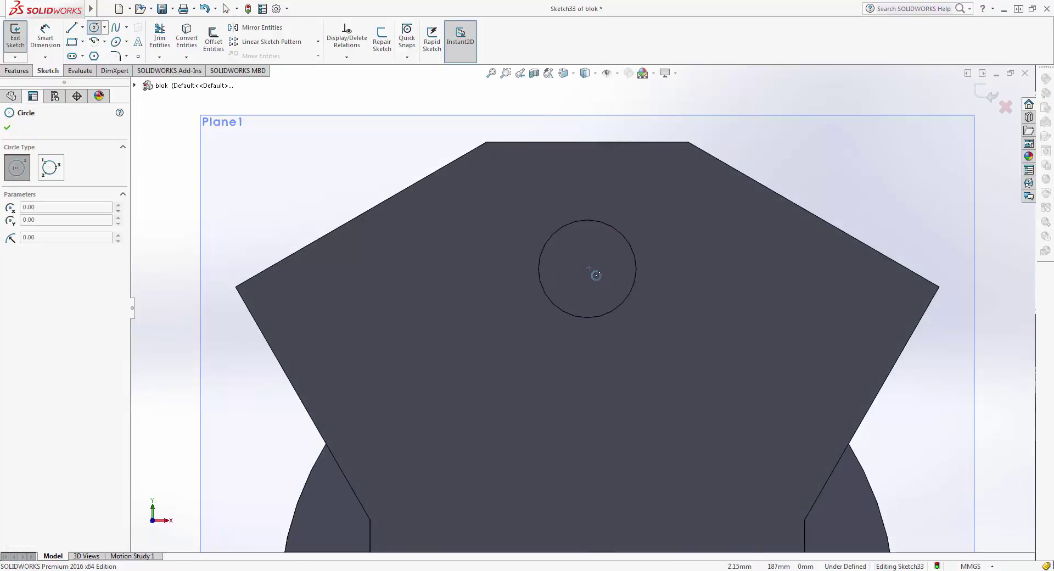
click(596, 274)
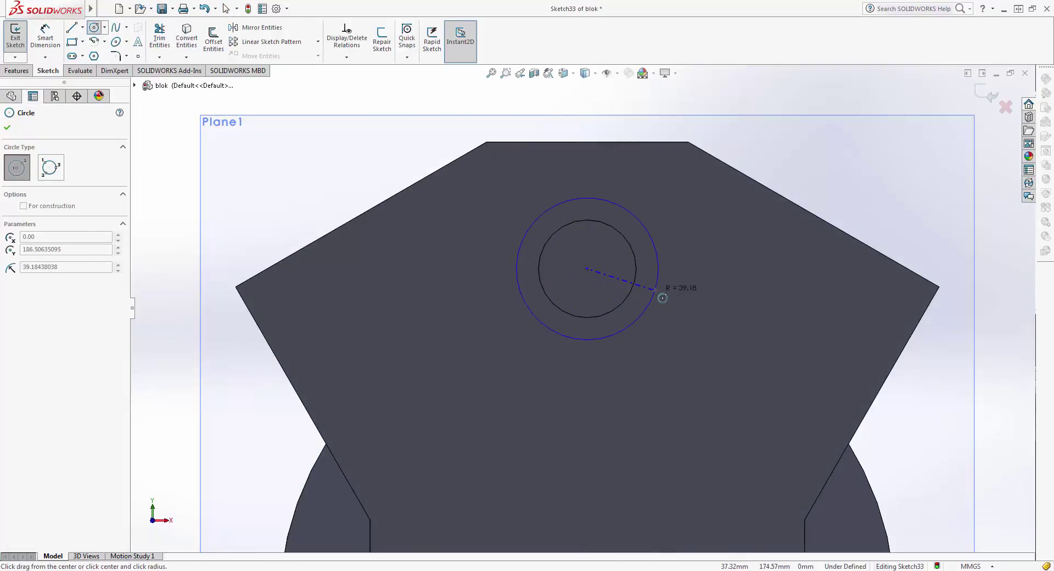
click(655, 286)
ctrl+middle_drag(543, 169, 480, 167)
scroll(494, 176, down, 2)
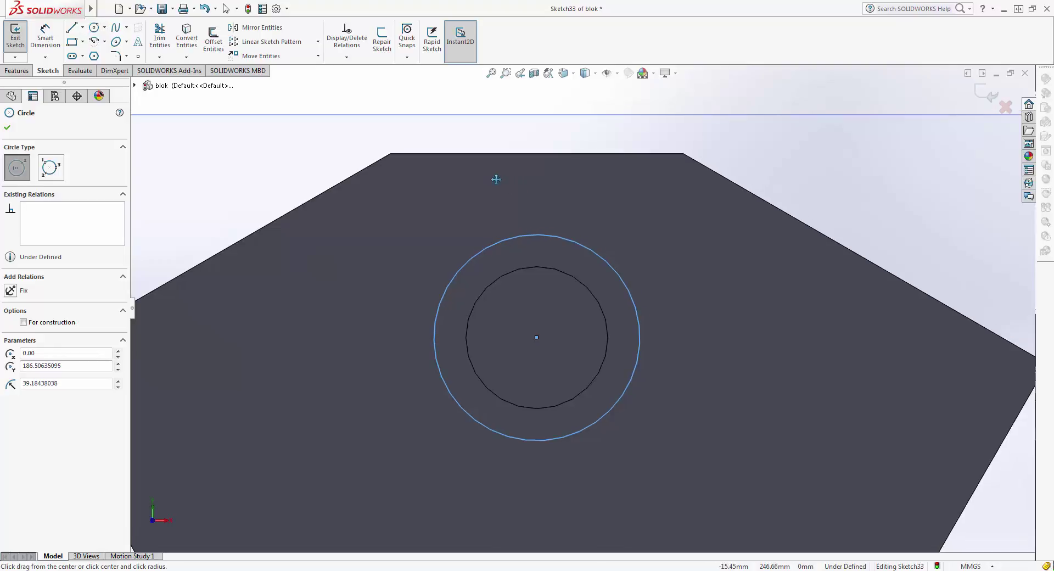
scroll(496, 181, down, 1)
mouse_move(431, 291)
ctrl+middle_down()
mouse_move(393, 228)
mouse_move(387, 194)
ctrl+middle_up()
scroll(406, 228, up, 2)
scroll(464, 236, down, 1)
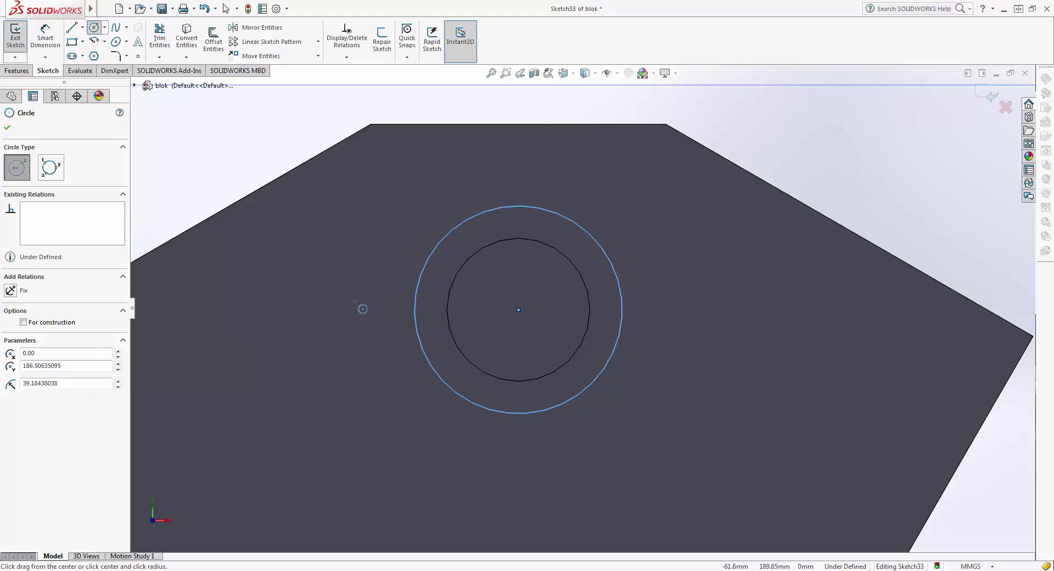
key(Escape)
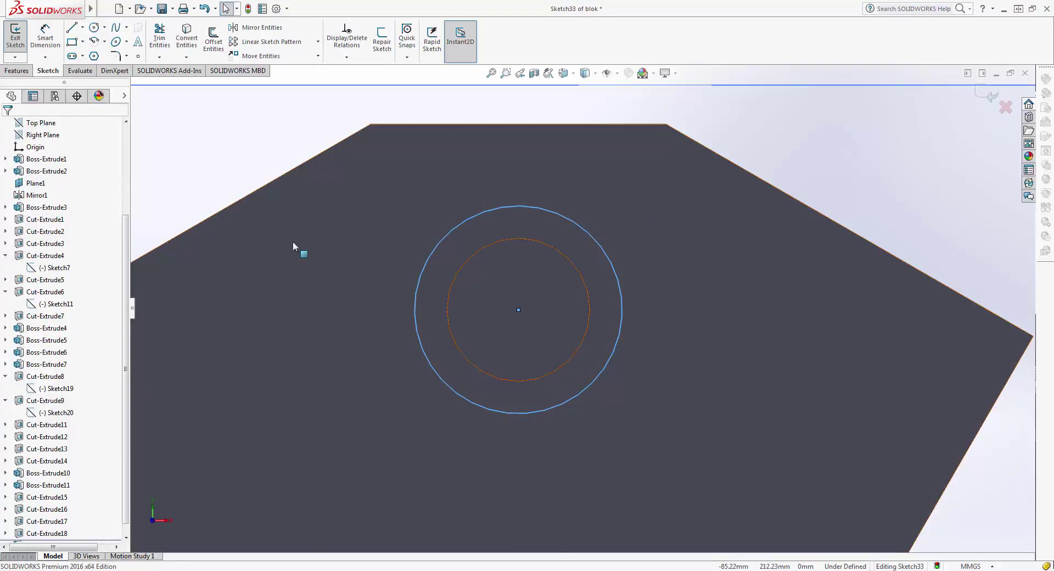
Dimension the outer circle's diameter to 75 mm.
click(416, 291)
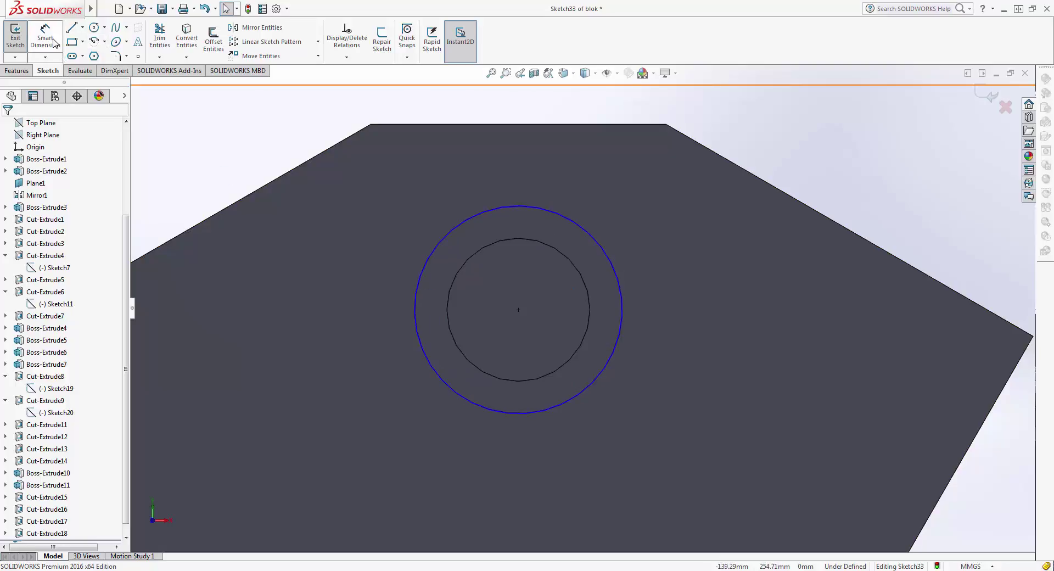
click(53, 40)
click(419, 300)
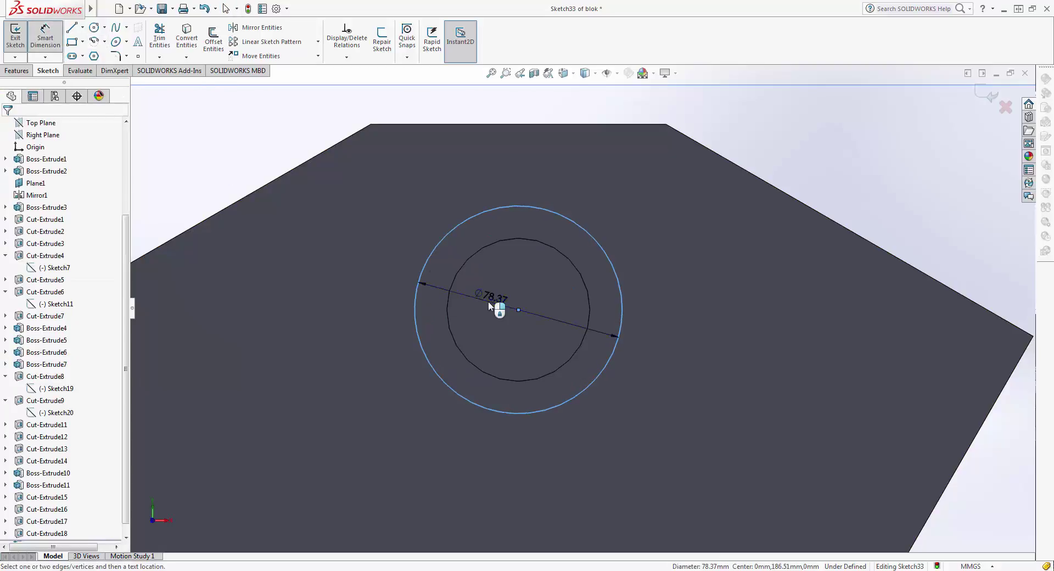
click(490, 306)
text(75)
key(Return)
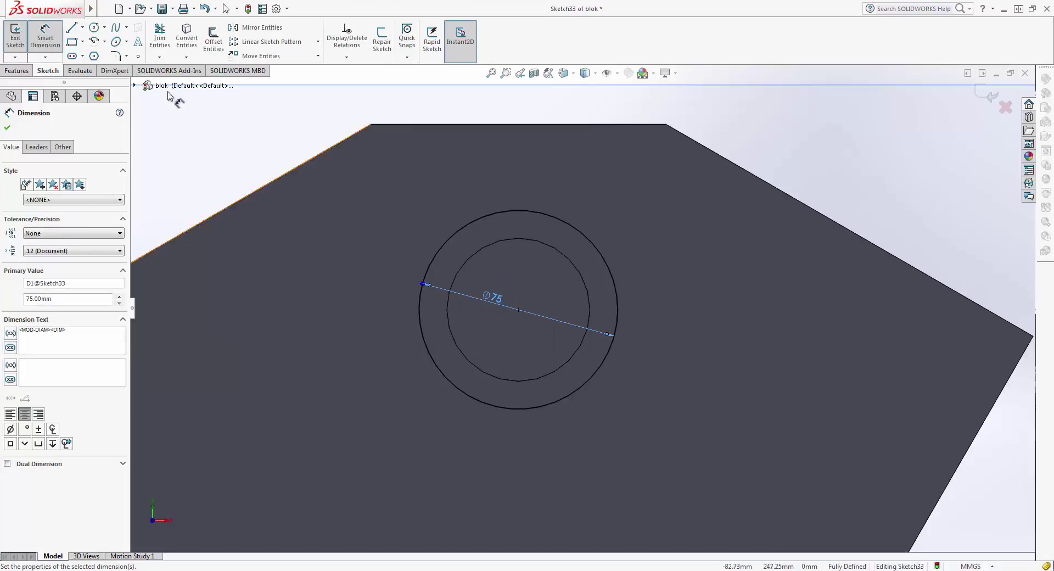
click(71, 26)
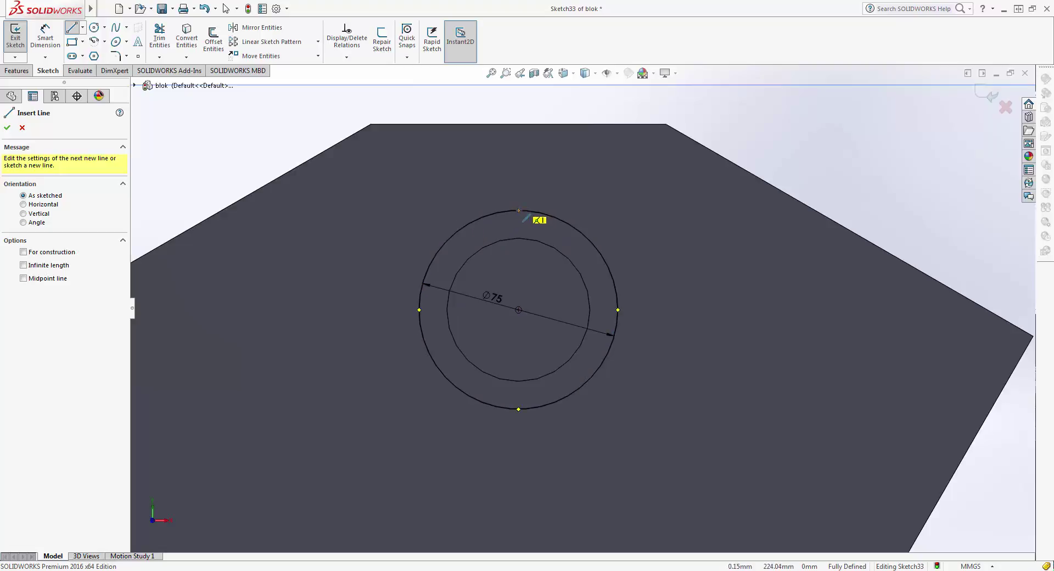
Draw vertical, horizontal and up-left diagonal lines through the hole centre.
drag(519, 210, 519, 449)
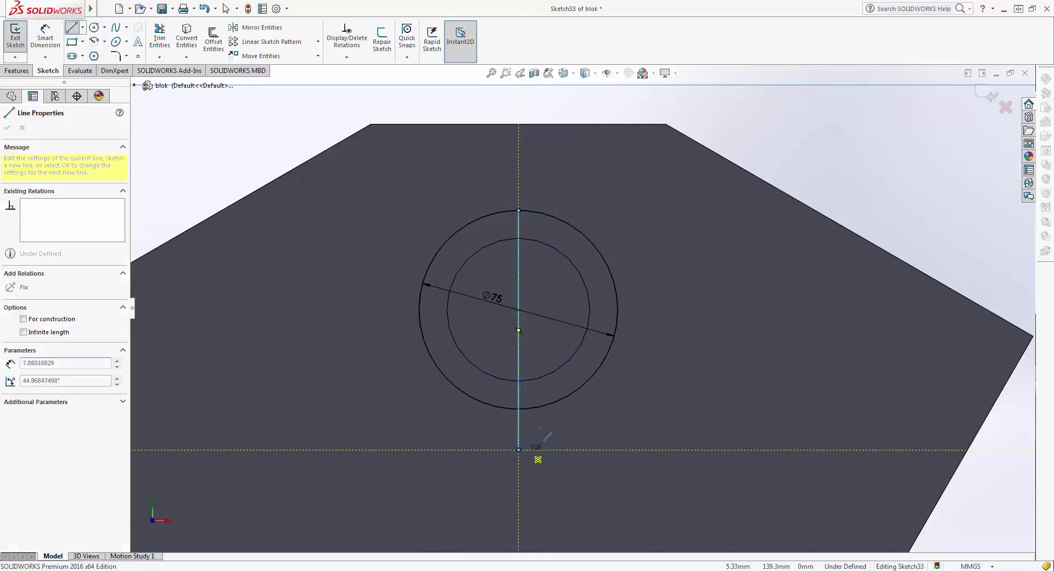
key(Escape)
click(71, 27)
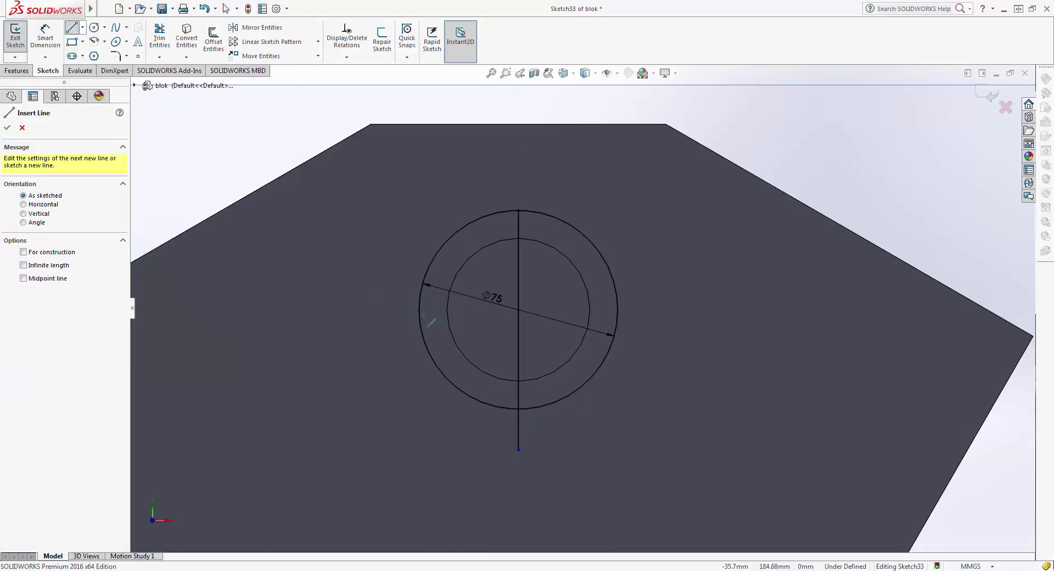
mouse_move(404, 310)
mouse_down()
mouse_move(654, 310)
mouse_move(637, 309)
mouse_up()
key(Escape)
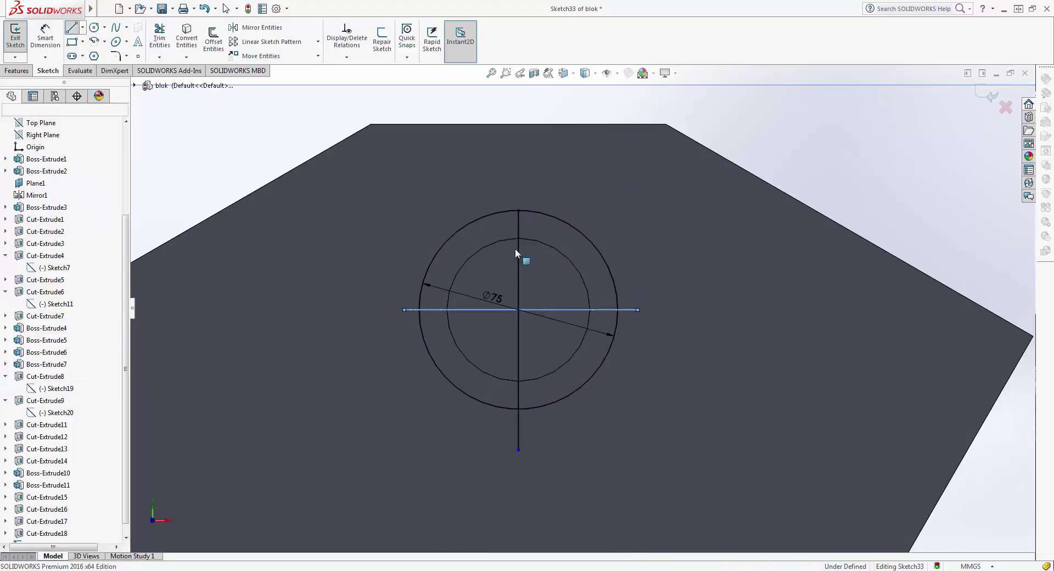
click(71, 28)
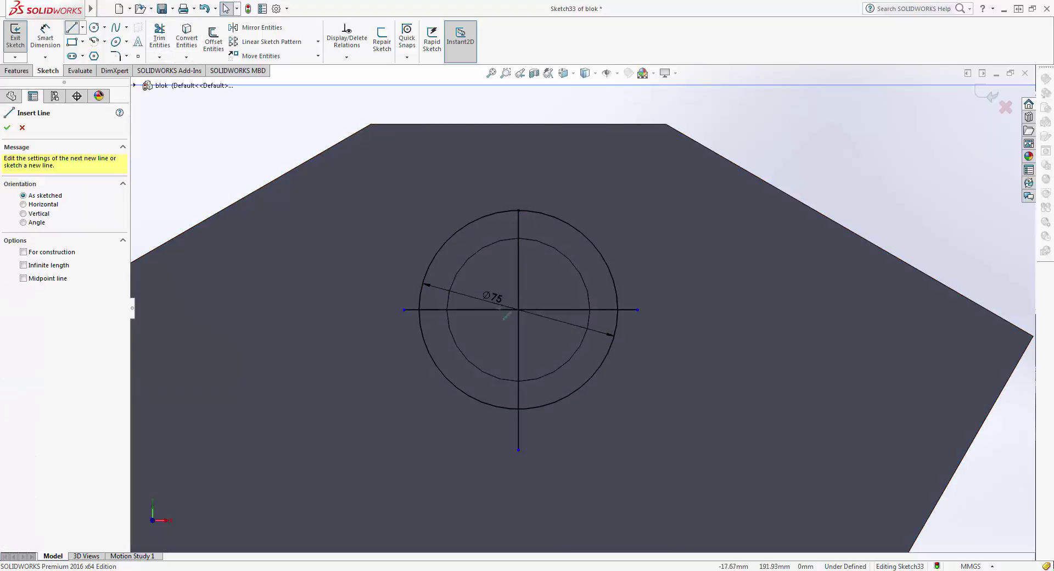
drag(518, 310, 418, 210)
key(Escape)
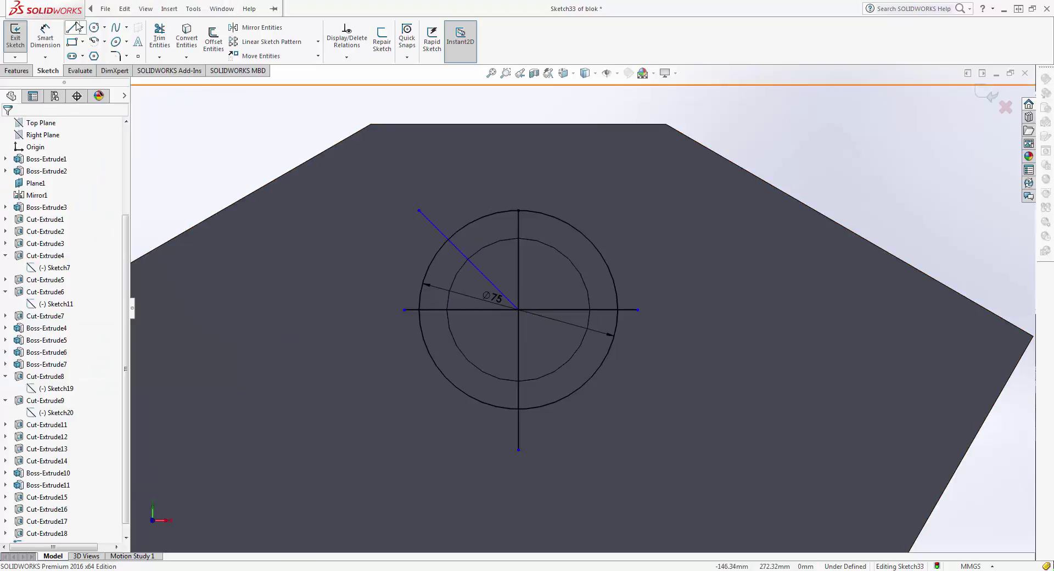
Dimension the angle between the diagonal and vertical lines as 45°.
click(45, 35)
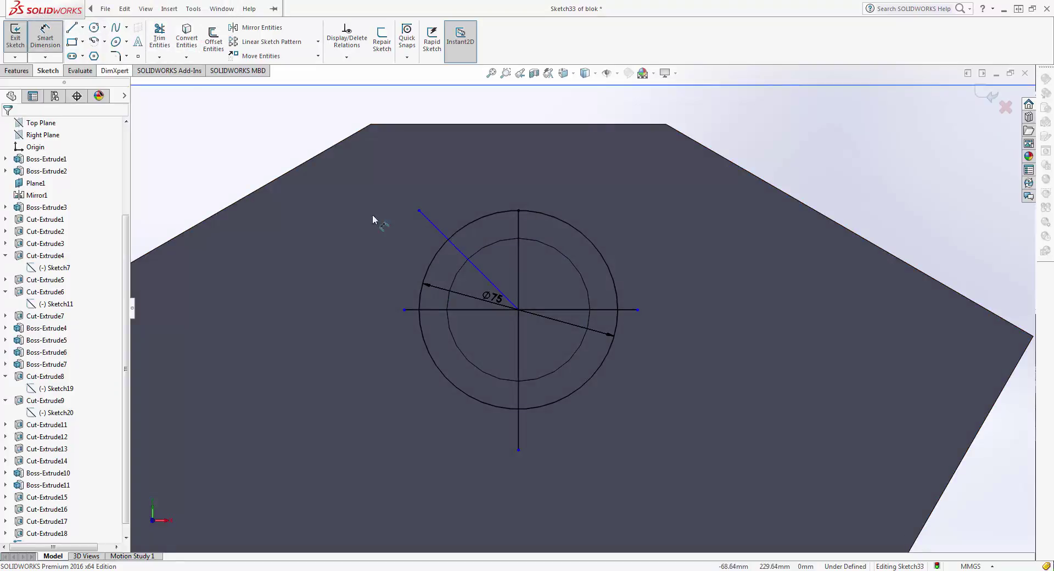
click(458, 248)
click(518, 237)
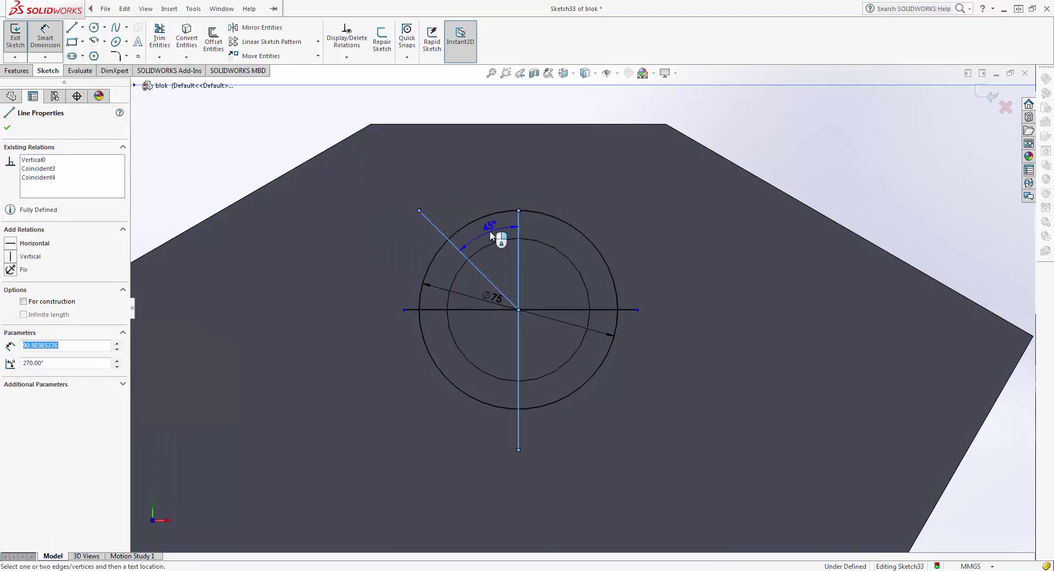
click(491, 235)
key(Return)
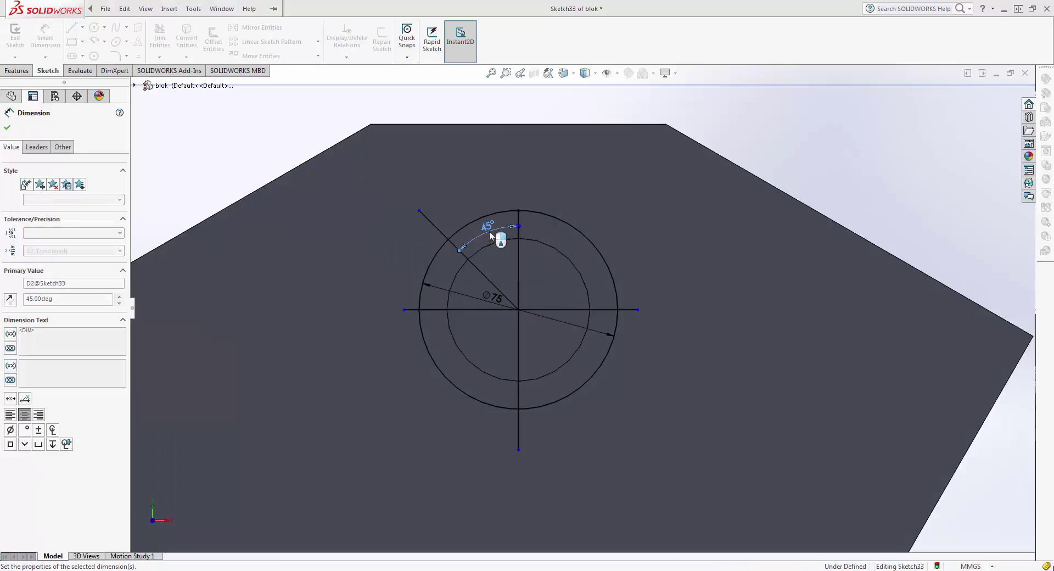
key(Escape)
scroll(489, 214, down, 3)
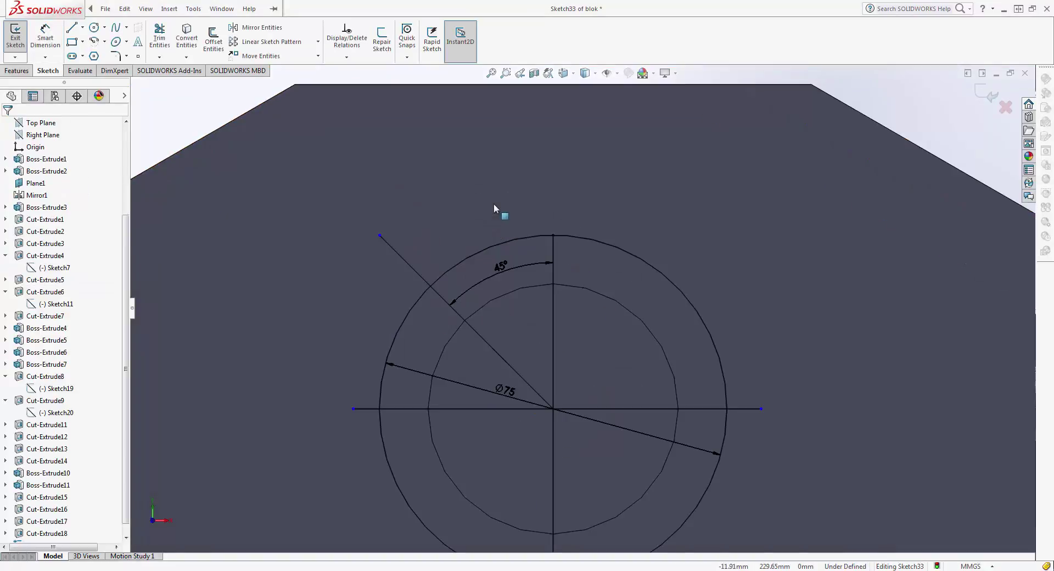
Draw a 4 mm radius circle where the 45° diagonal meets the Ø75 circle.
click(94, 27)
click(429, 286)
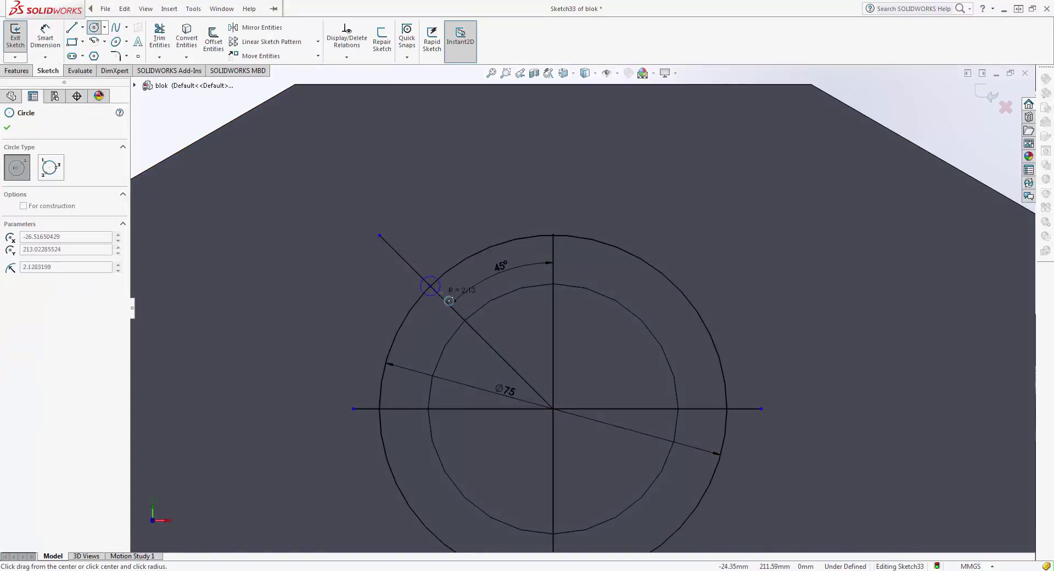
click(450, 300)
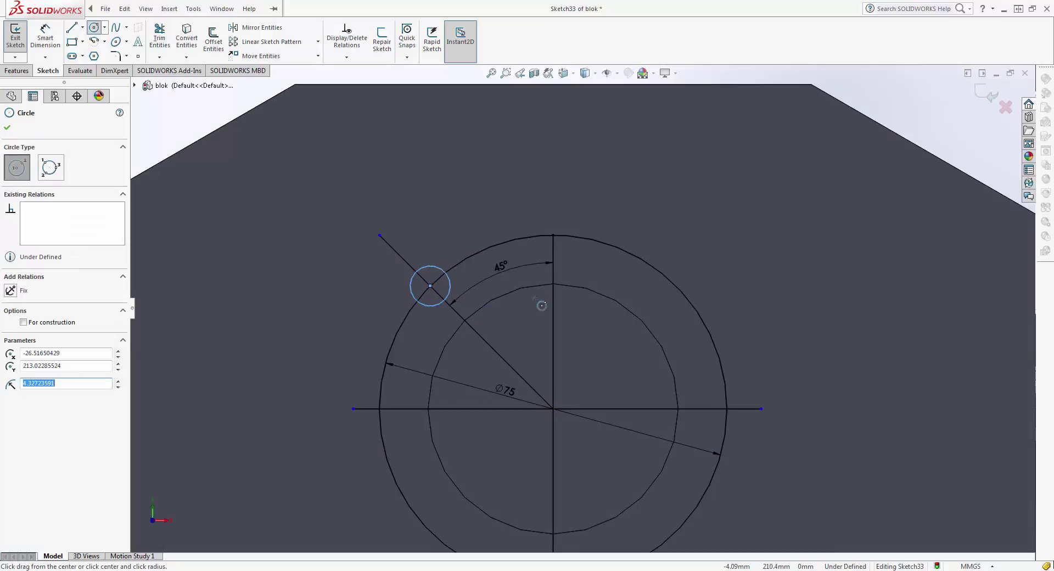
key(Return)
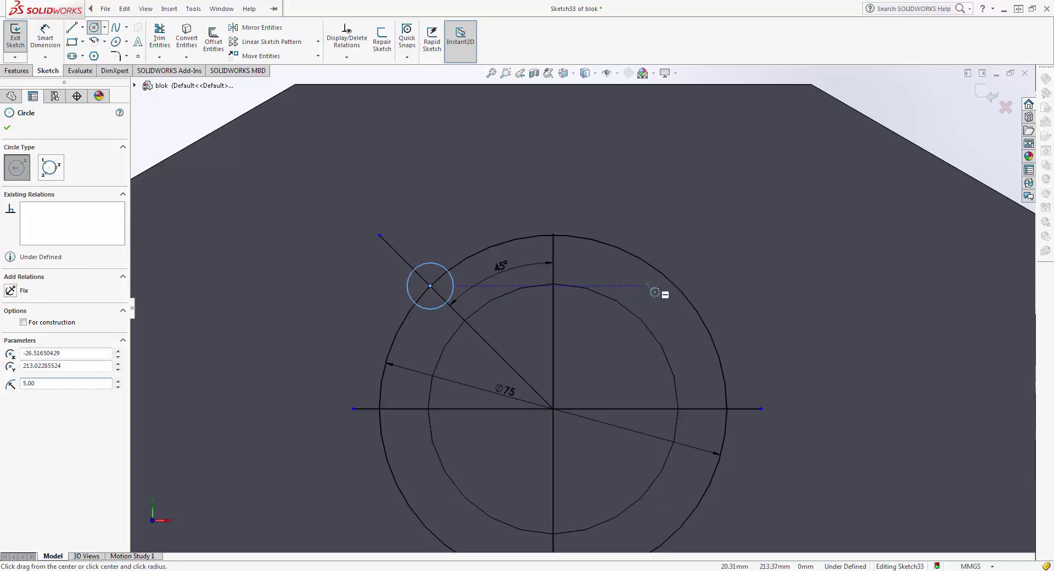
scroll(583, 299, up, 3)
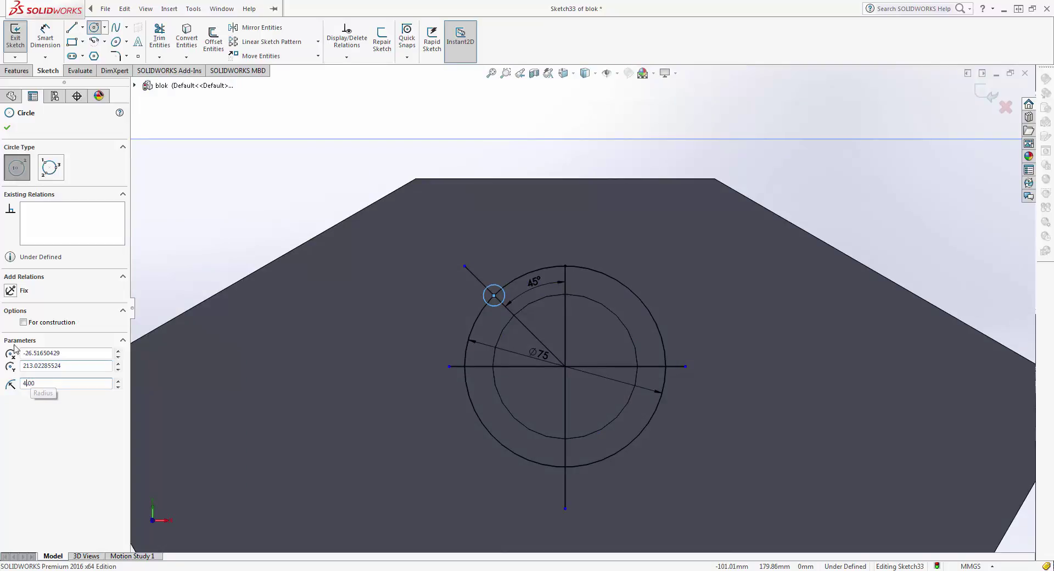
scroll(471, 321, down, 3)
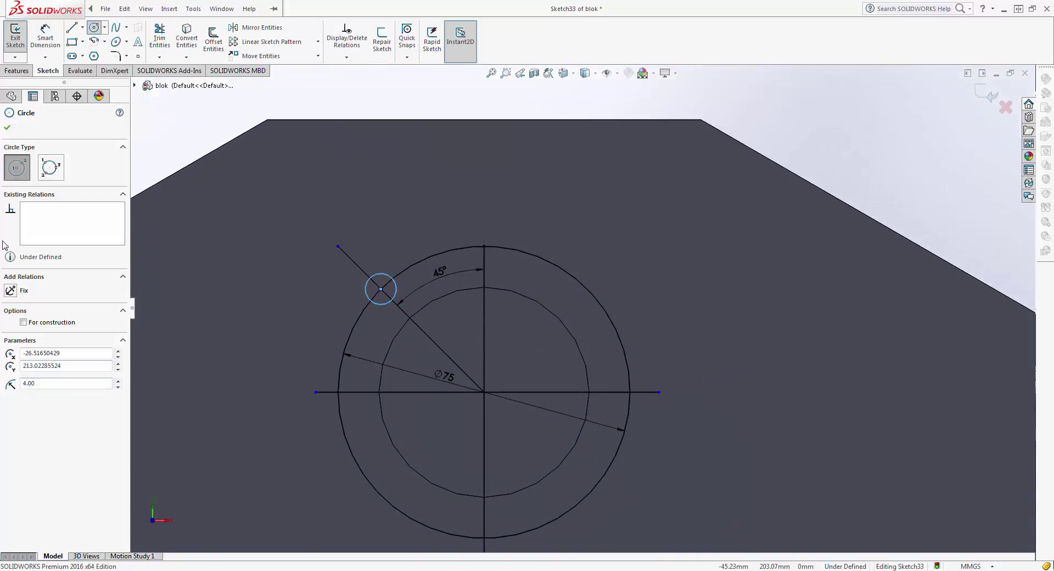
click(7, 127)
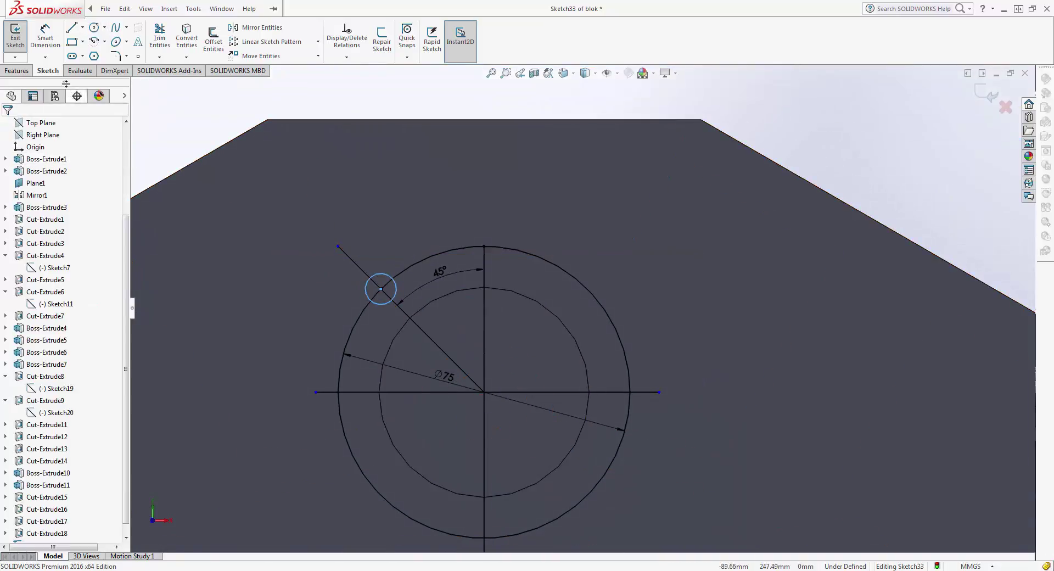
Add a concentric 6 mm radius circle at the same point and select both circles.
click(94, 26)
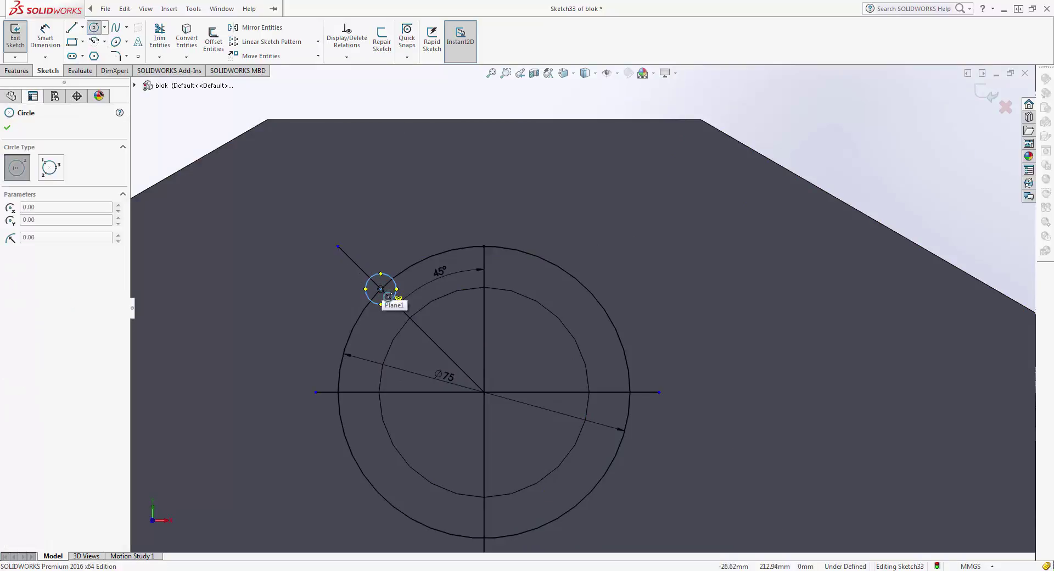
click(381, 289)
click(401, 302)
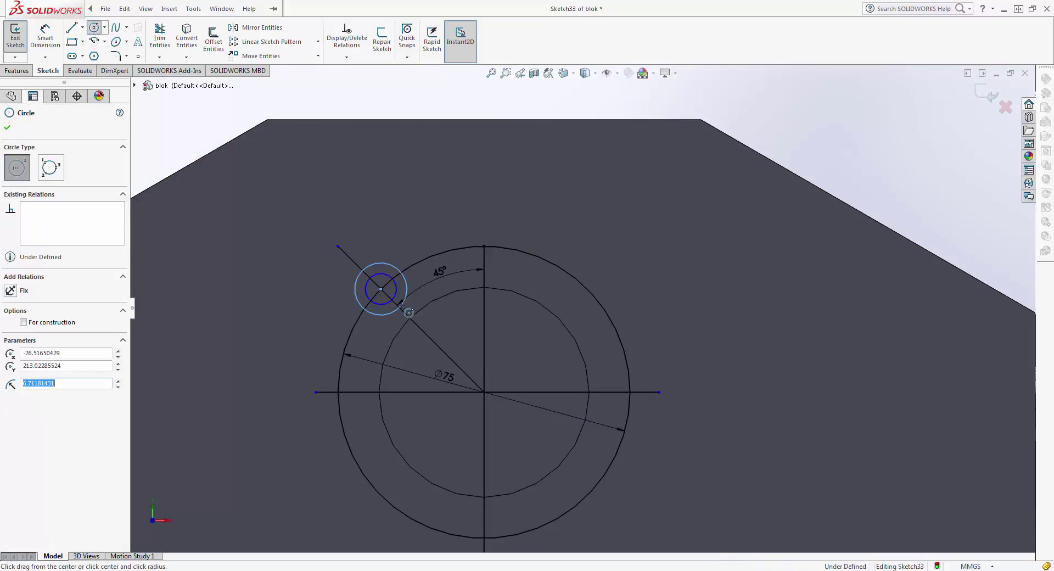
key(Return)
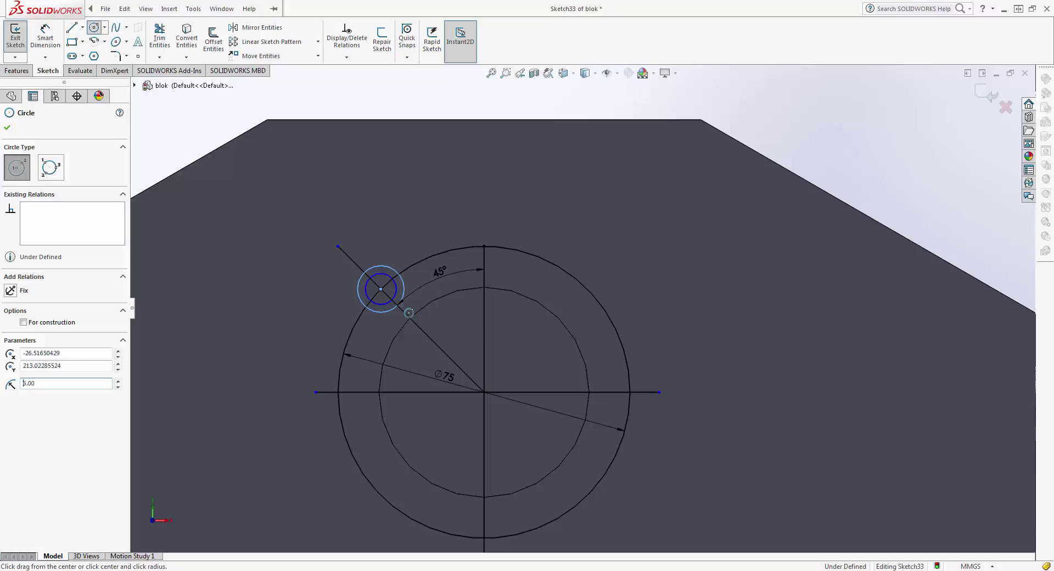
key(Escape)
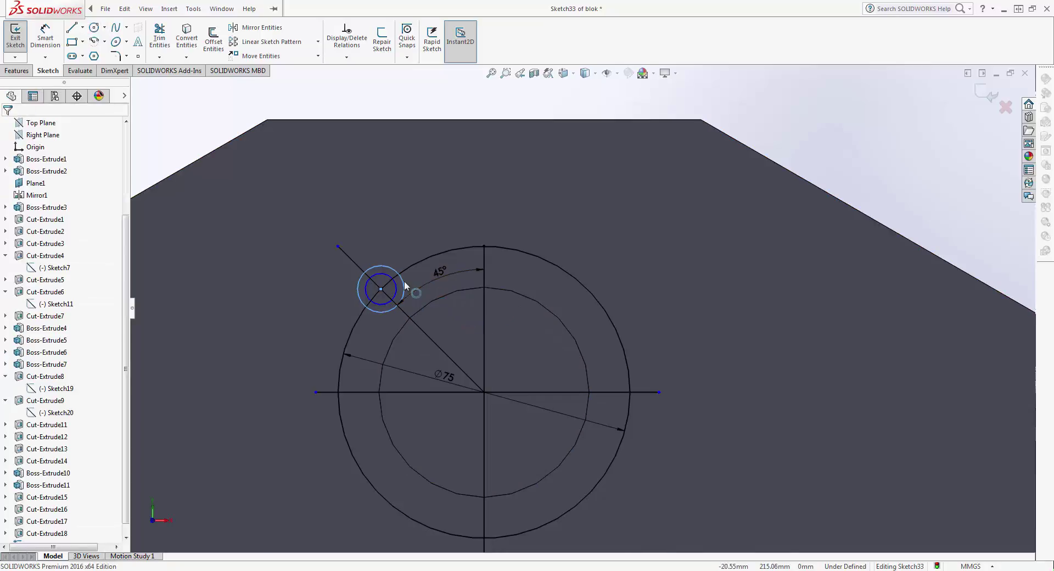
ctrl+middle_drag(371, 212, 360, 188)
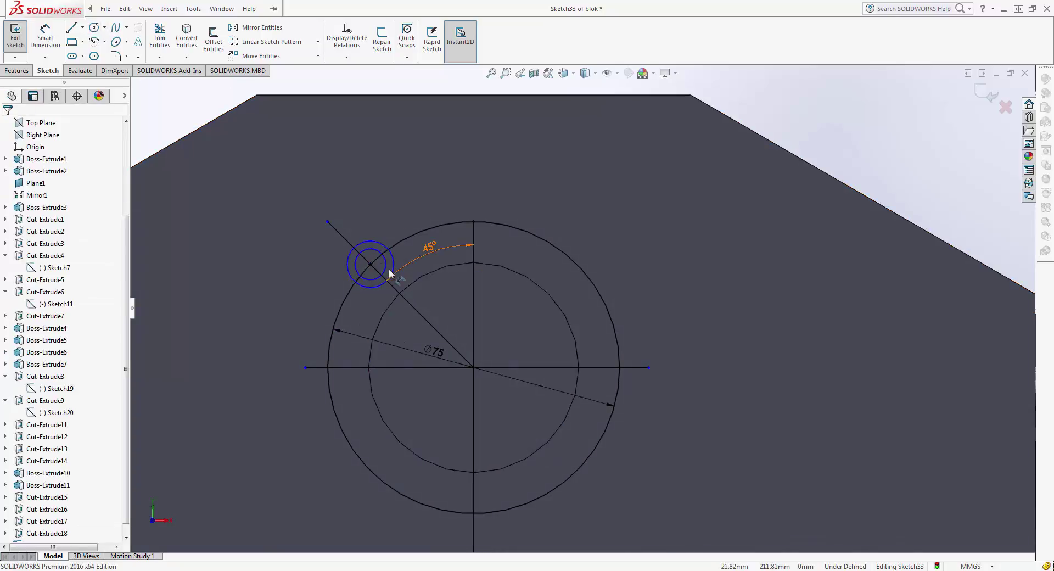
click(362, 285)
Mirror the two concentric circles across the horizontal line.
ctrl+click(360, 276)
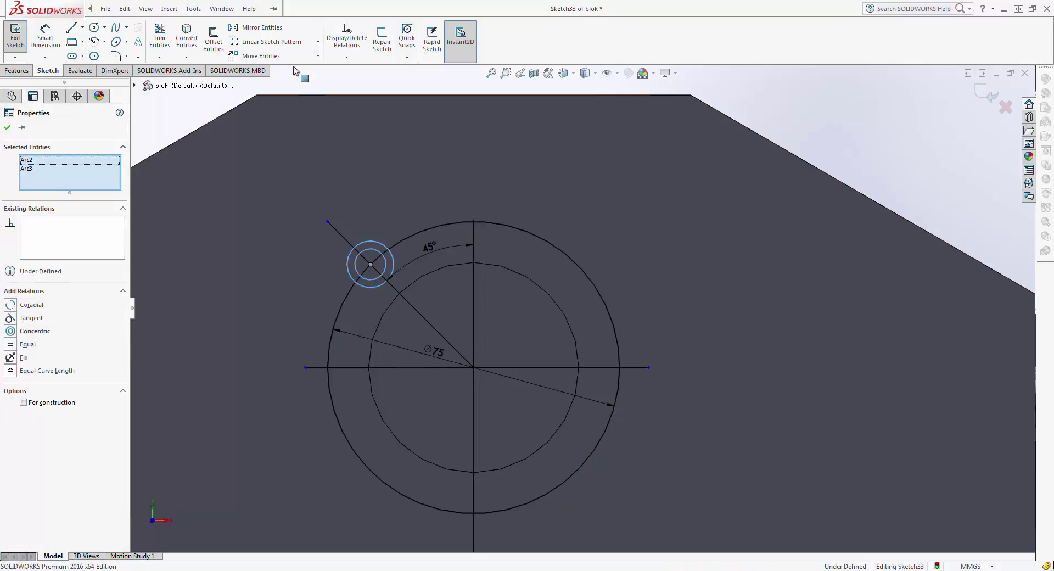
click(258, 27)
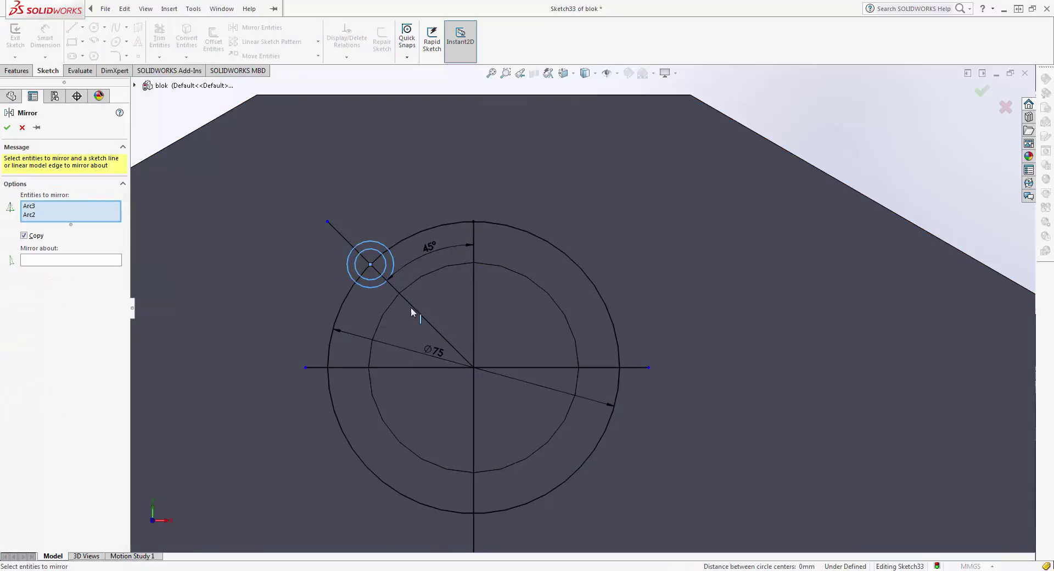
click(394, 367)
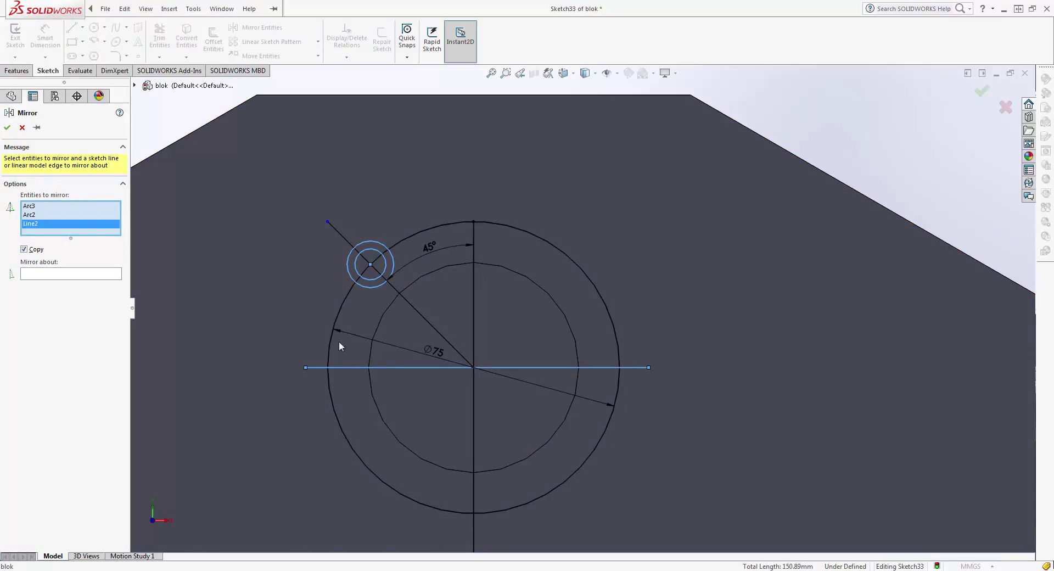
key(Delete)
click(108, 274)
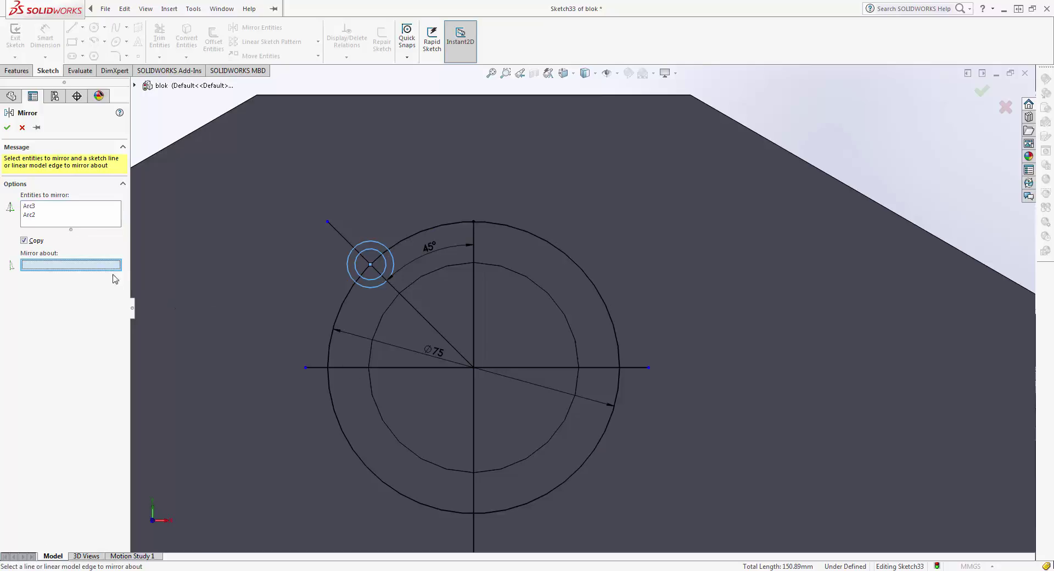
click(376, 367)
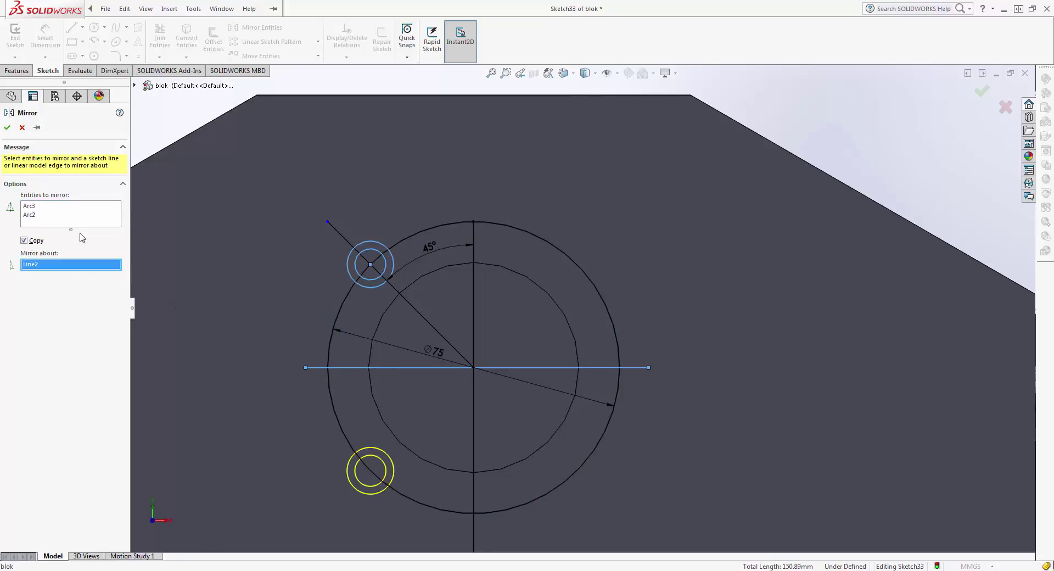
click(6, 130)
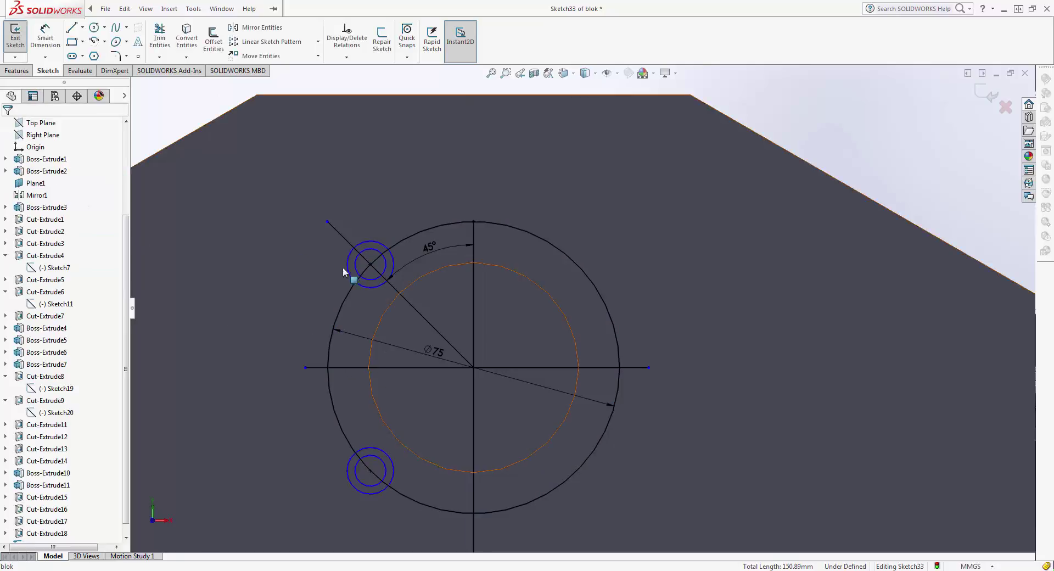
Mirror both circle pairs across the vertical centreline to fill all four quadrants.
click(262, 27)
click(372, 285)
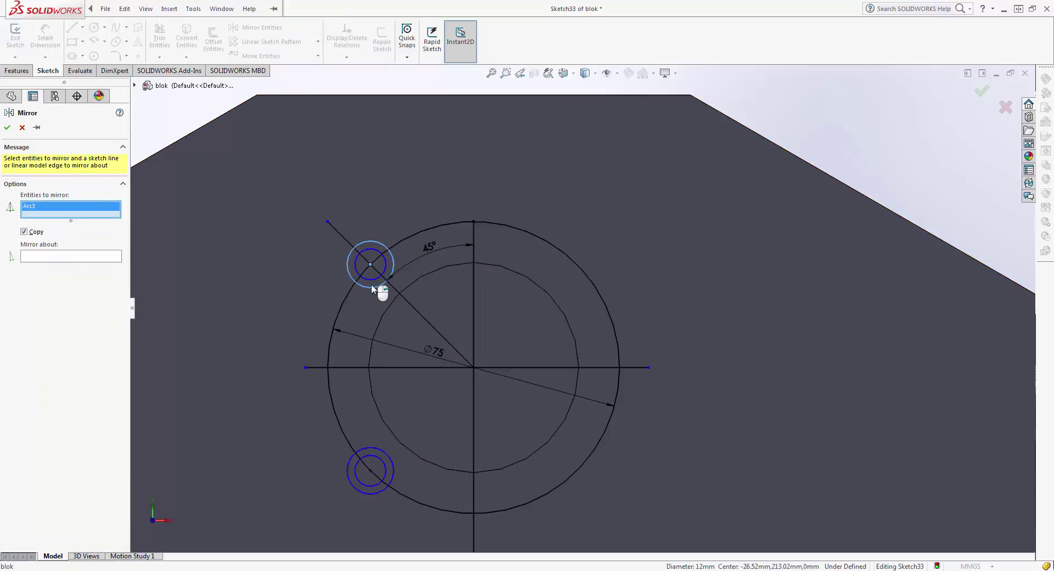
click(372, 285)
click(391, 479)
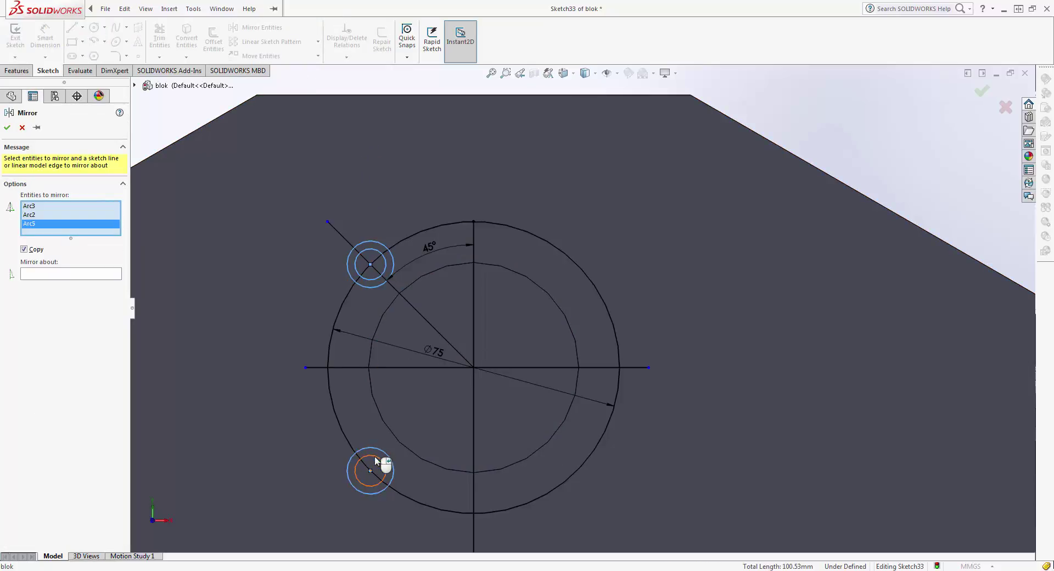
click(383, 466)
right_click(275, 321)
click(473, 383)
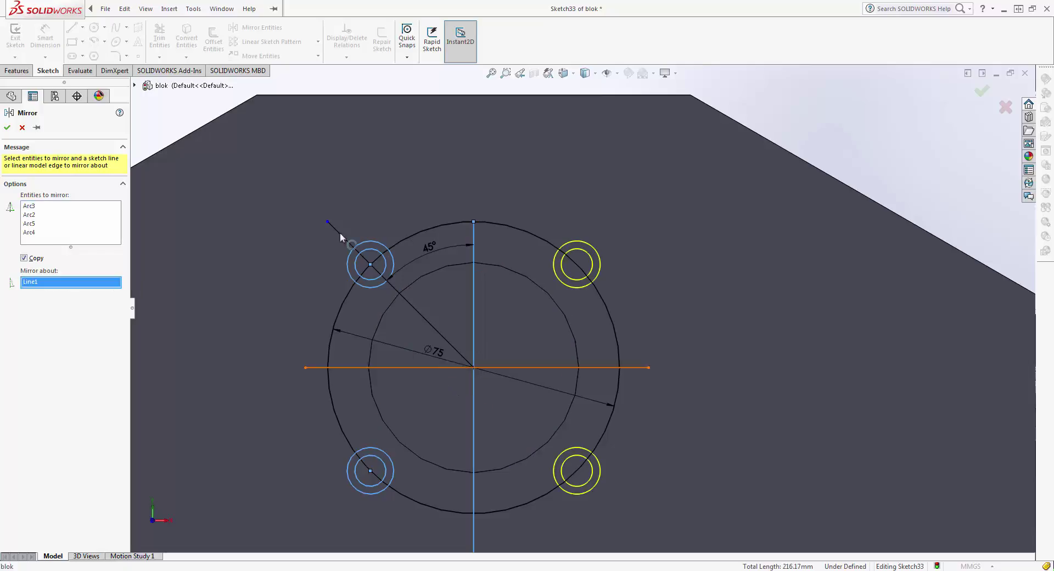
click(8, 128)
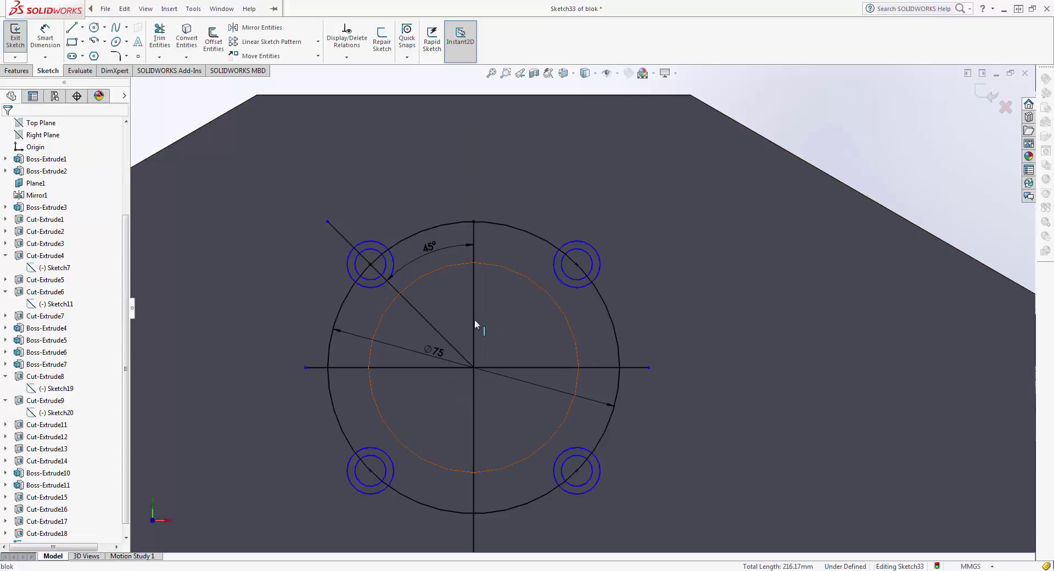
Convert the horizontal and vertical centrelines to construction geometry.
click(486, 367)
ctrl+click(493, 367)
right_click(492, 367)
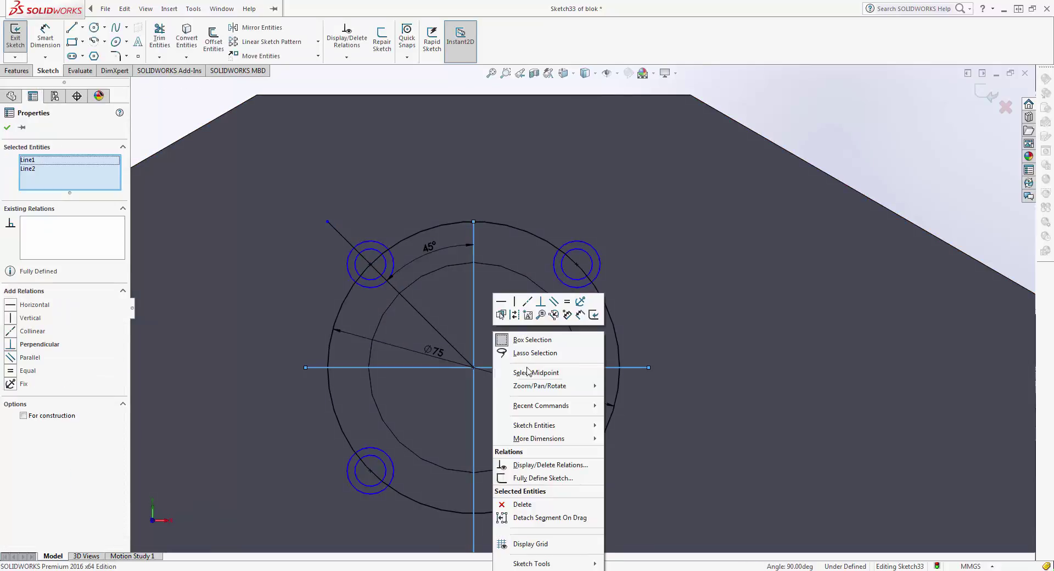
key(Escape)
Trim the boss-circle arcs lying inside the Ø75 circle, undoing two mistaken trims.
right_drag(364, 288, 378, 297)
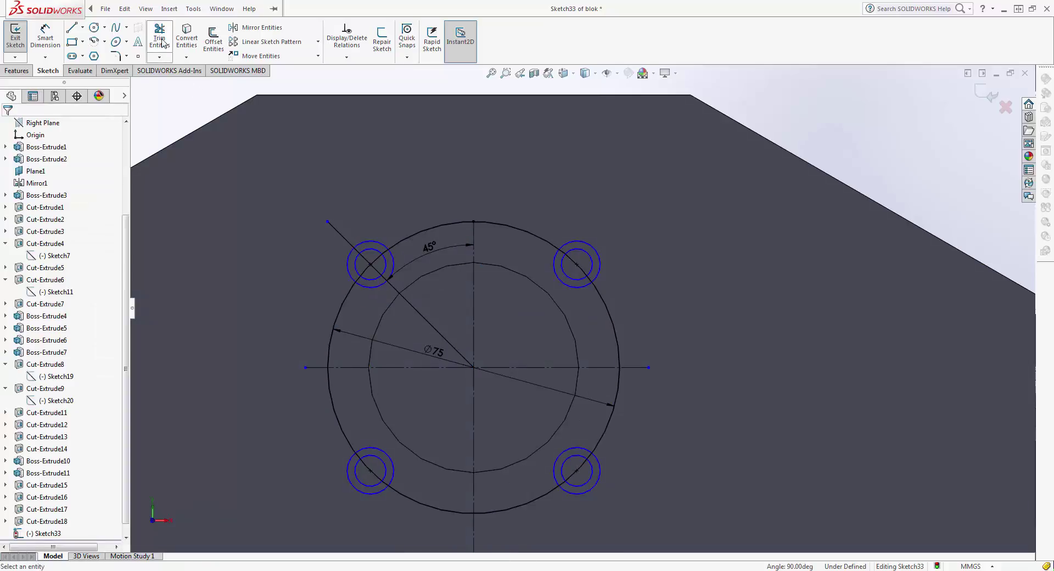
click(372, 285)
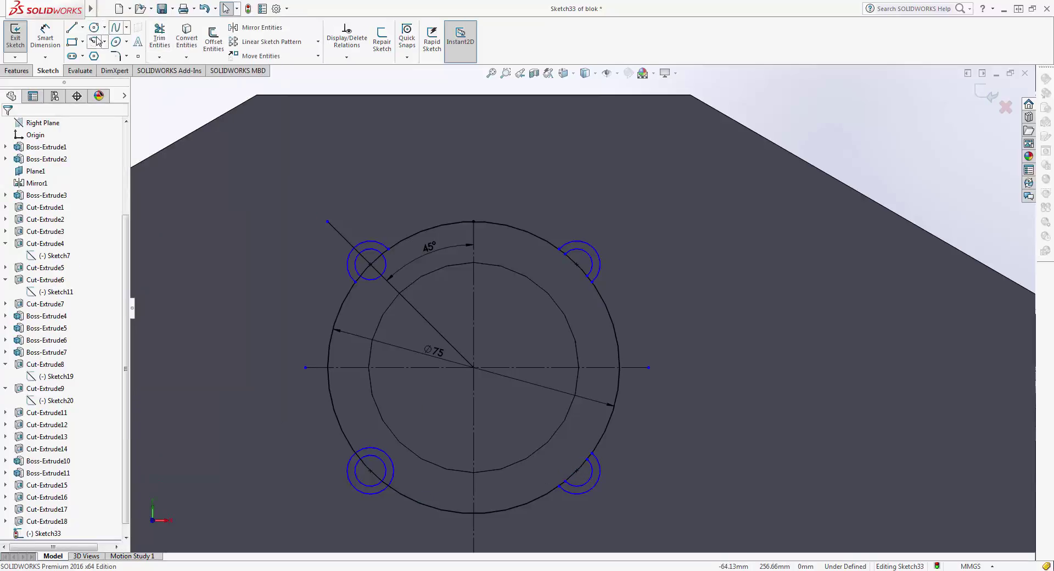
click(204, 9)
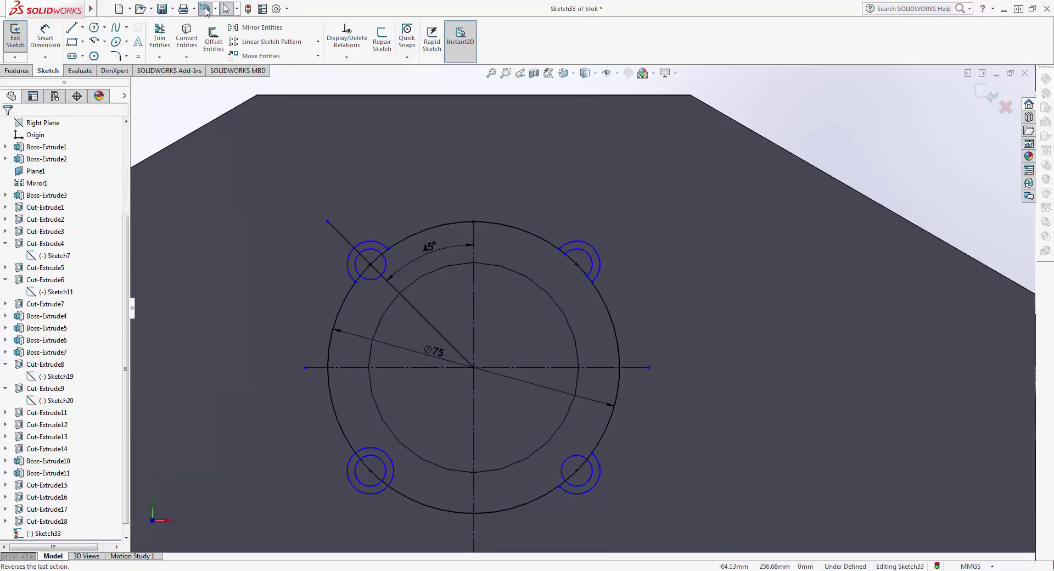
click(204, 9)
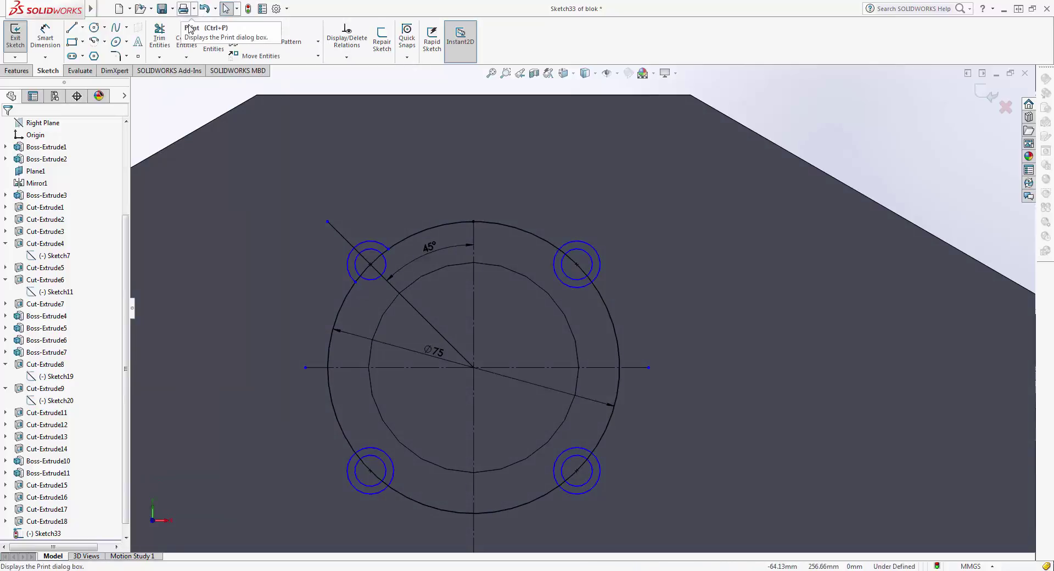
click(159, 37)
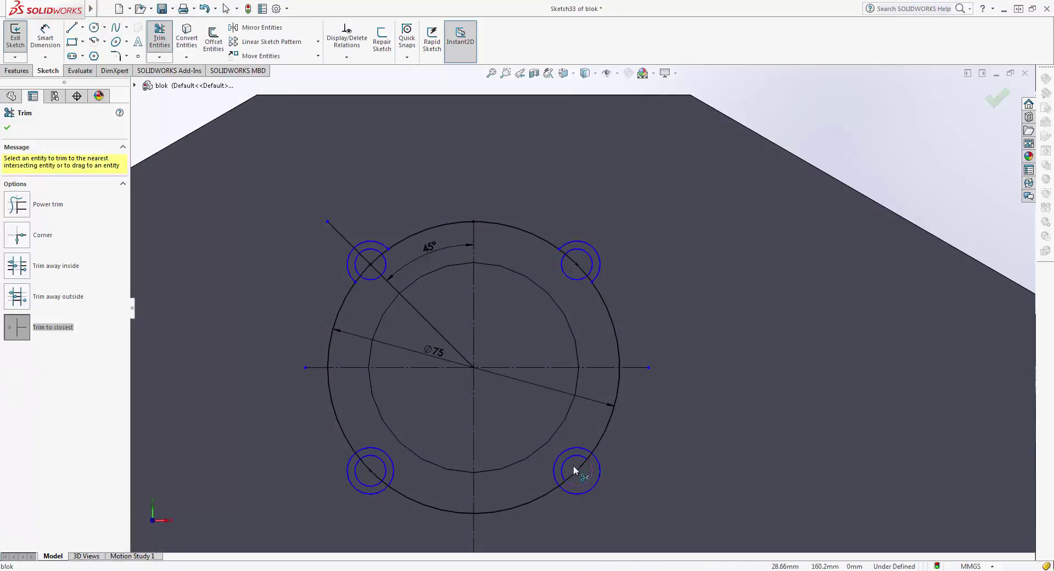
click(381, 481)
key(Escape)
Convert the 45° diagonal to construction geometry and draw a radius-27 circle at the origin.
right_click(409, 302)
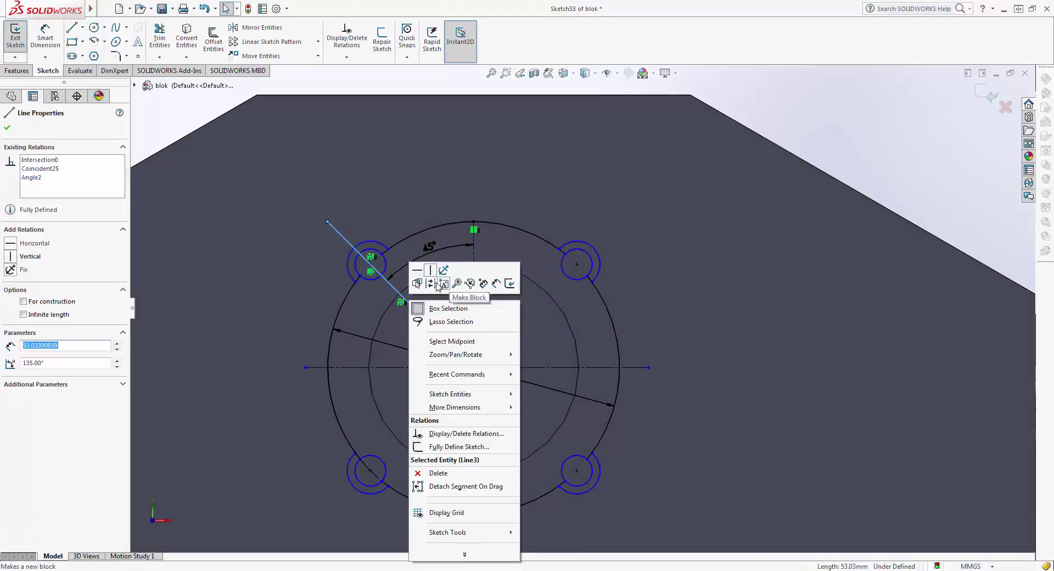
click(416, 283)
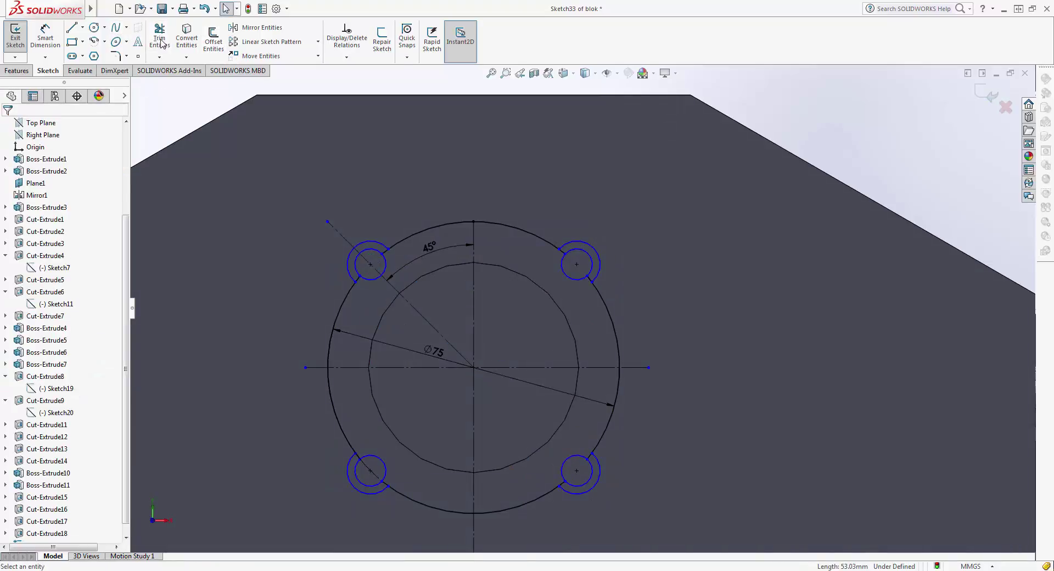
click(93, 27)
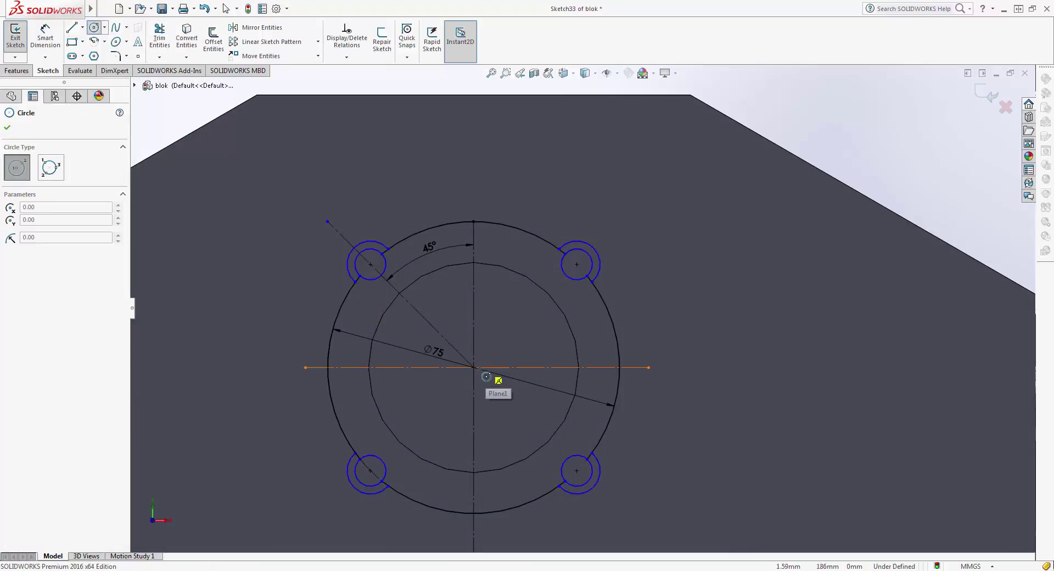
click(473, 366)
click(576, 379)
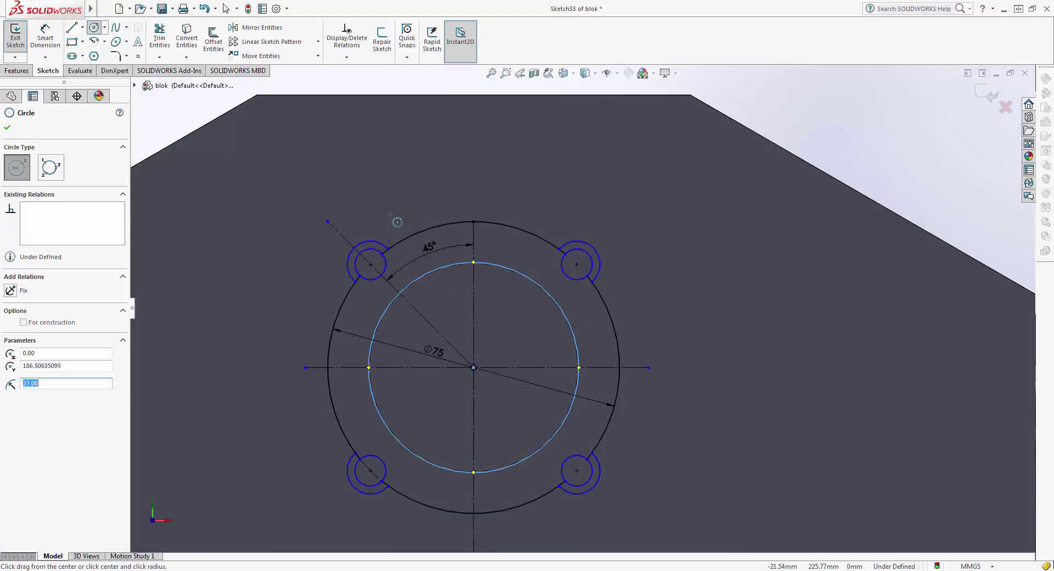
click(9, 126)
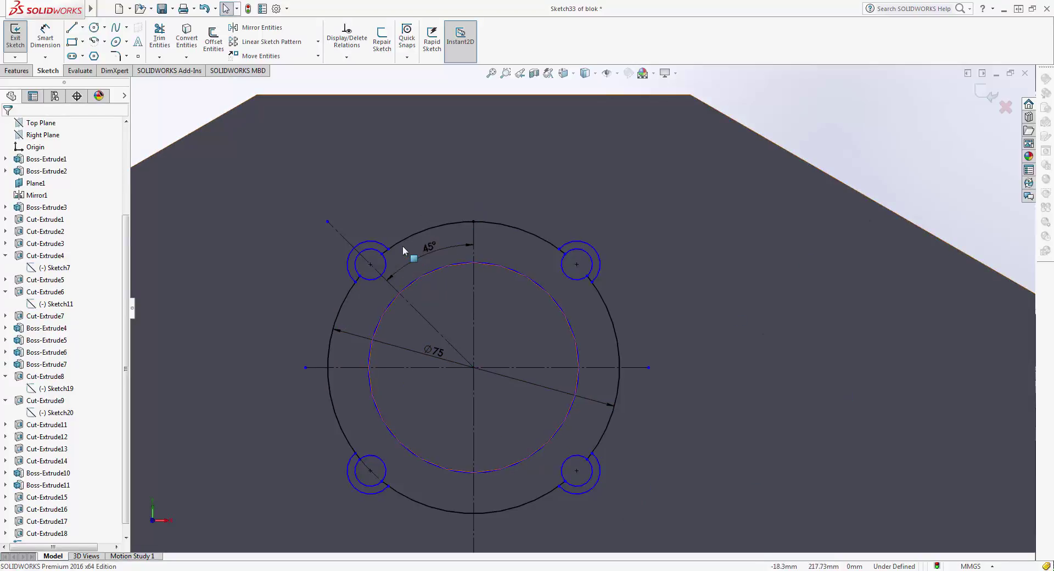
Trim the Ø75 circle inside the boss rings into a four-lobed outline and exit Sketch33.
scroll(398, 252, down, 3)
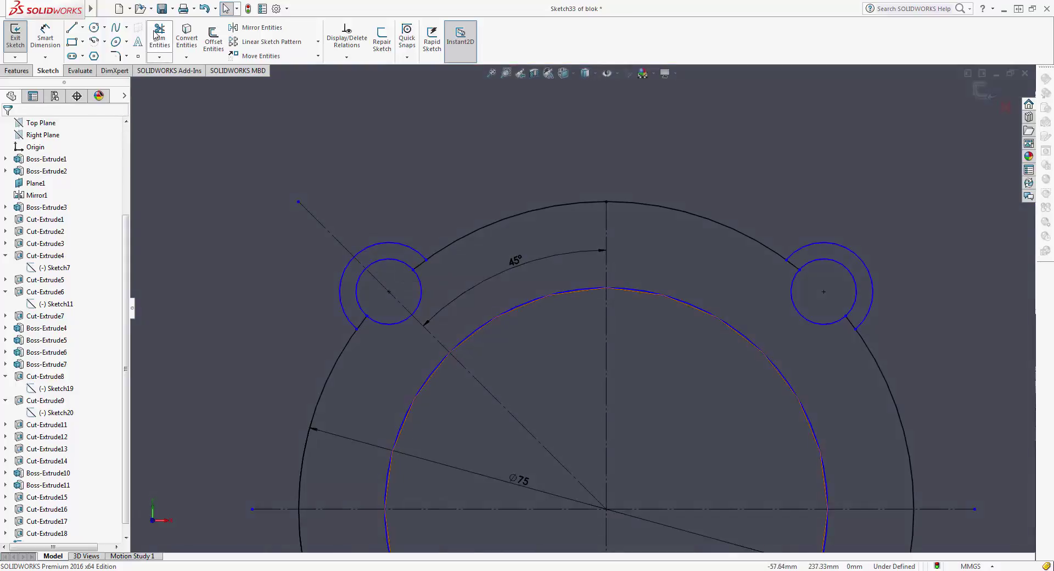
key(t)
click(357, 326)
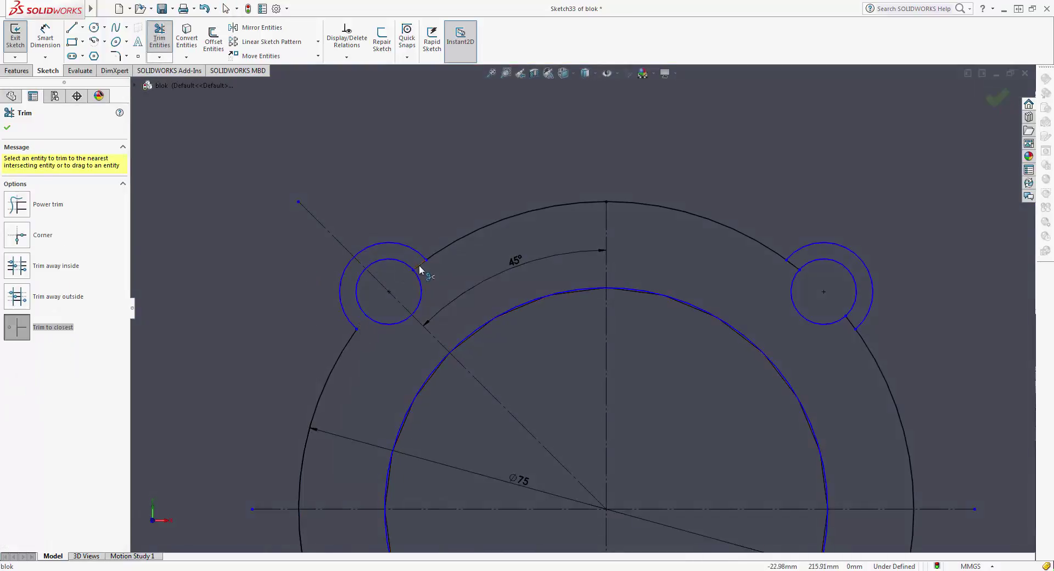
scroll(581, 329, up, 2)
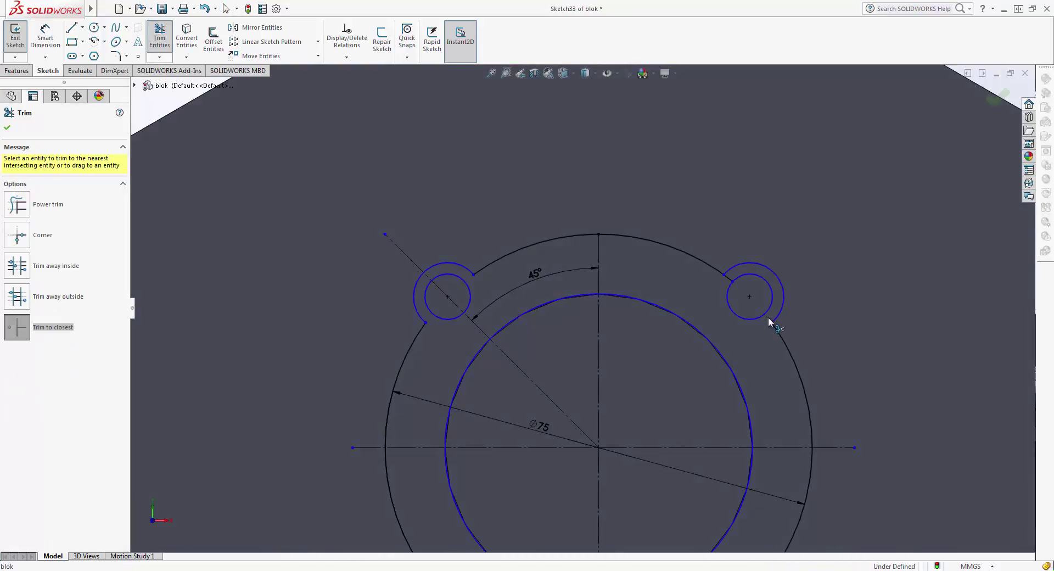
scroll(686, 274, up, 2)
scroll(689, 297, down, 3)
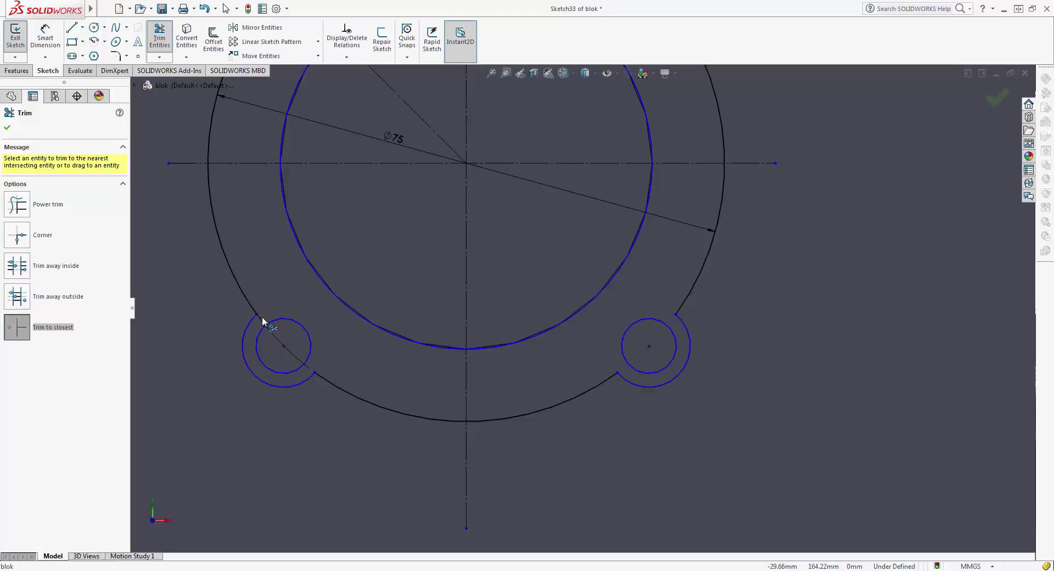
click(998, 101)
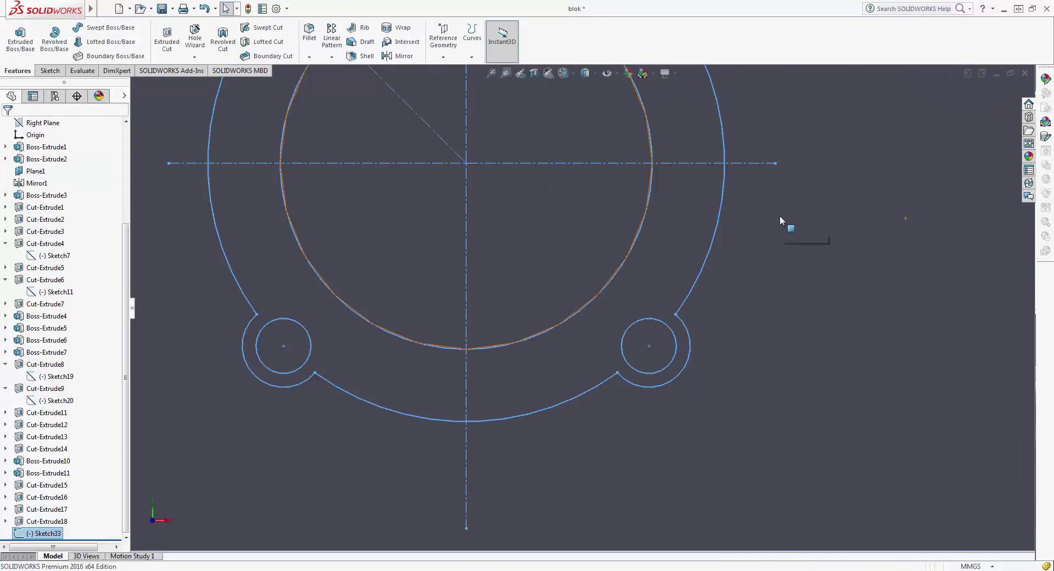
Cancel a stray Extruded Cut and extrude the Sketch33 outline as a 5 mm boss.
scroll(630, 171, up, 4)
scroll(798, 154, up, 3)
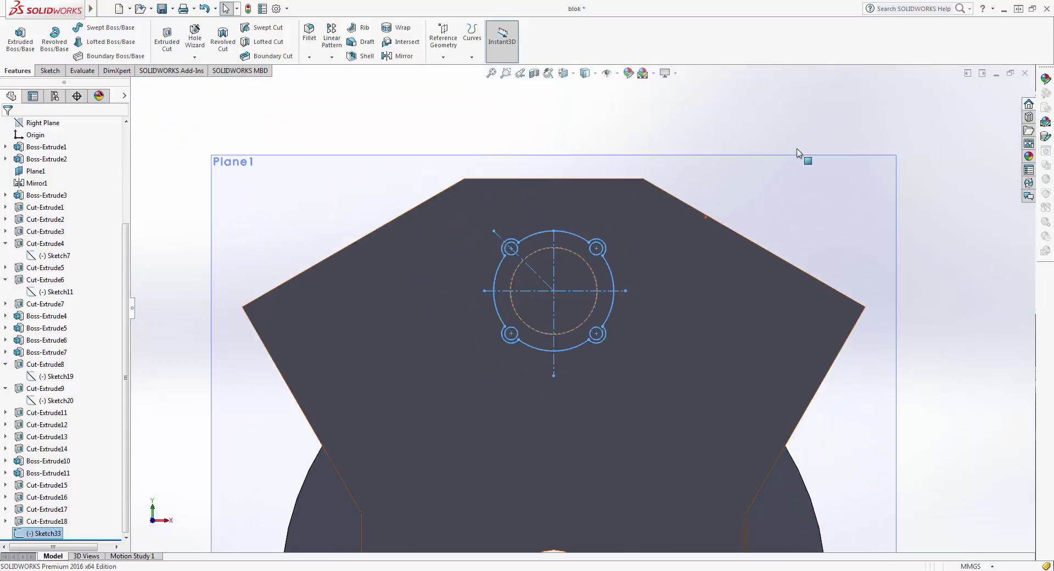
click(167, 32)
key(Escape)
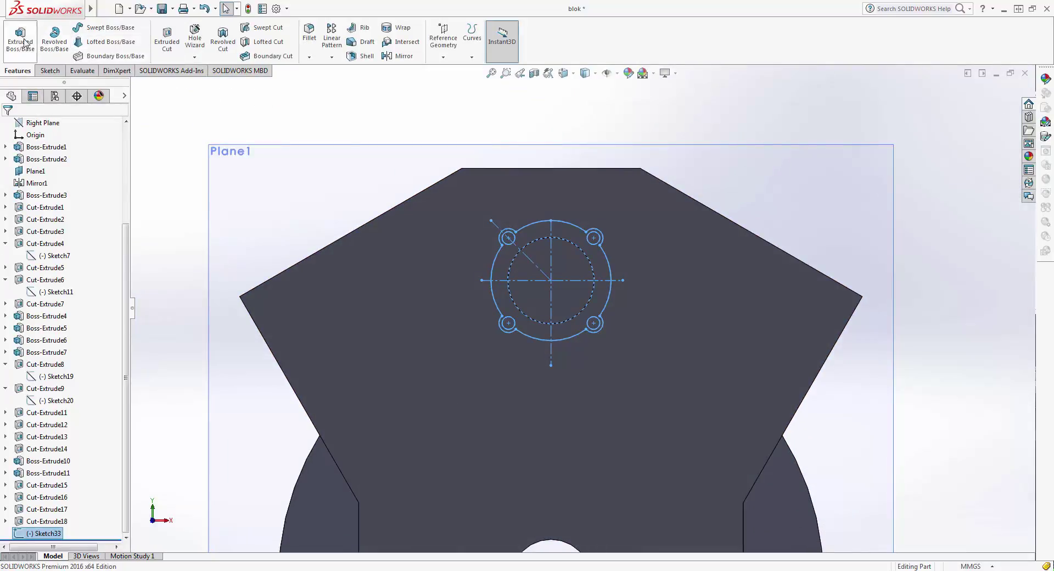
click(25, 43)
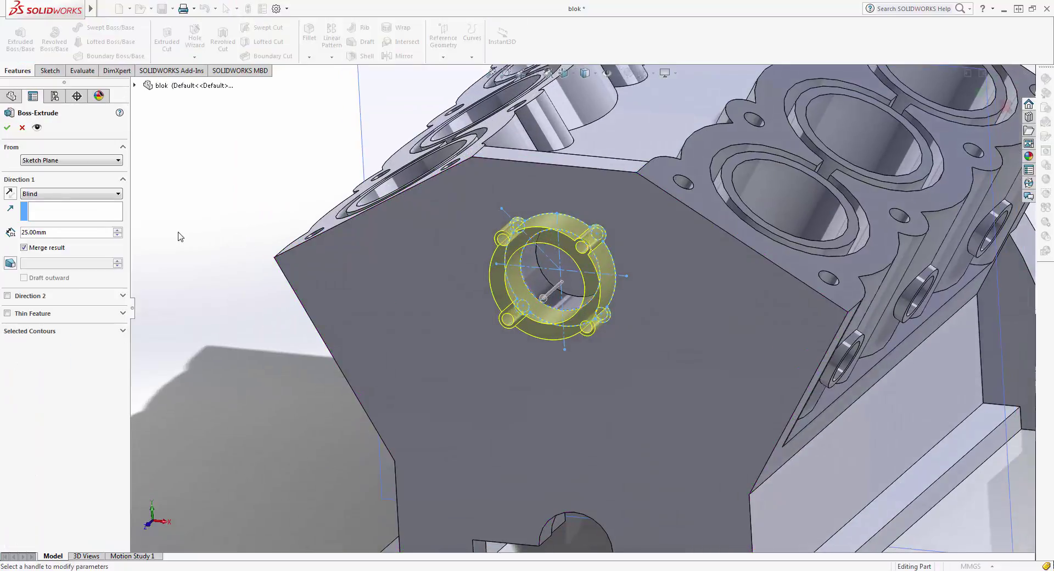
text(5)
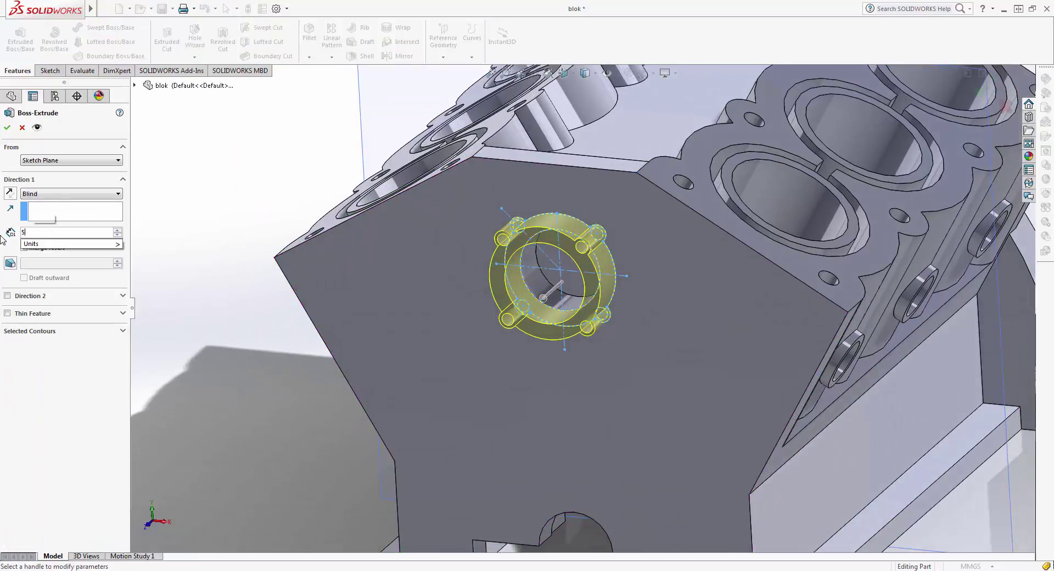
key(Return)
click(7, 127)
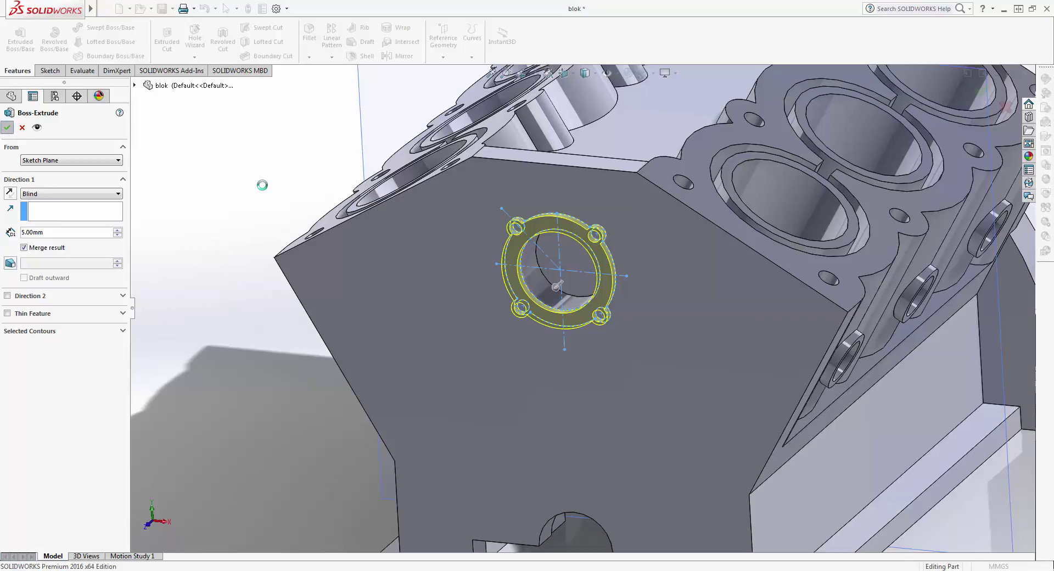
Save the blok part with its new flange boss.
middle_drag(221, 424, 343, 320)
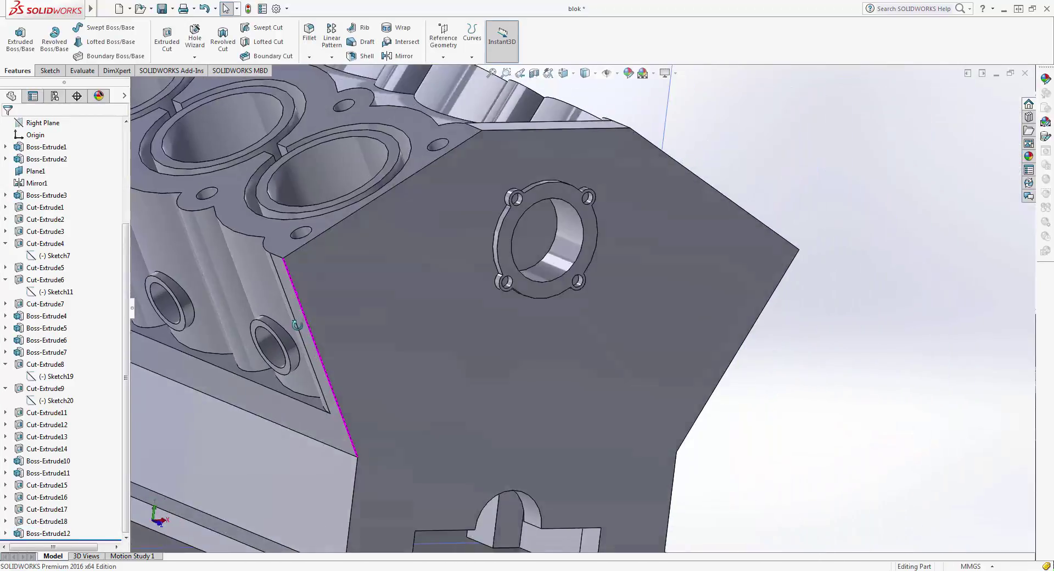
key(ctrl+s)
middle_drag(649, 164, 611, 239)
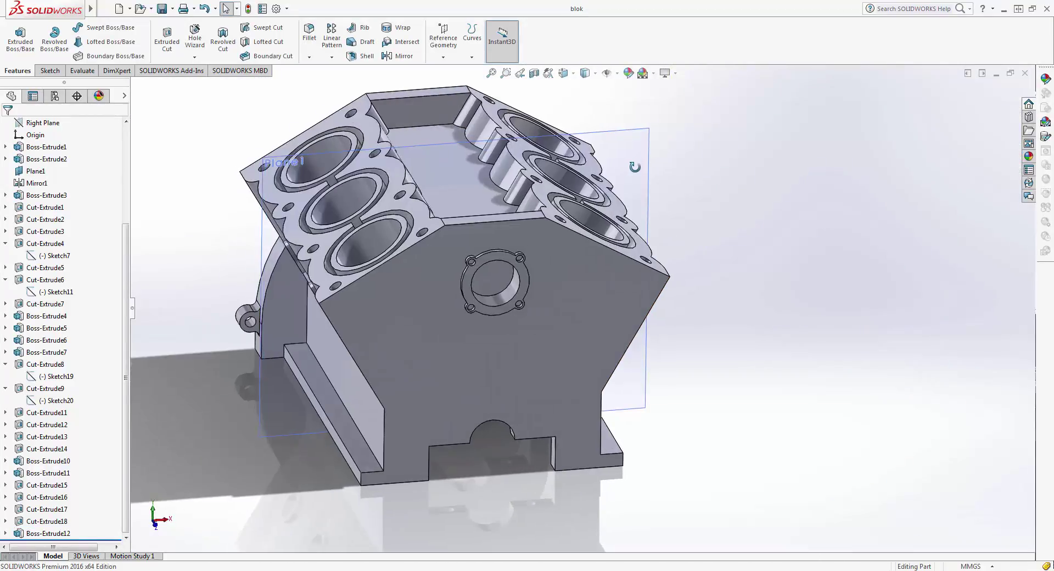
scroll(481, 328, down, 3)
scroll(448, 311, down, 3)
scroll(448, 312, up, 3)
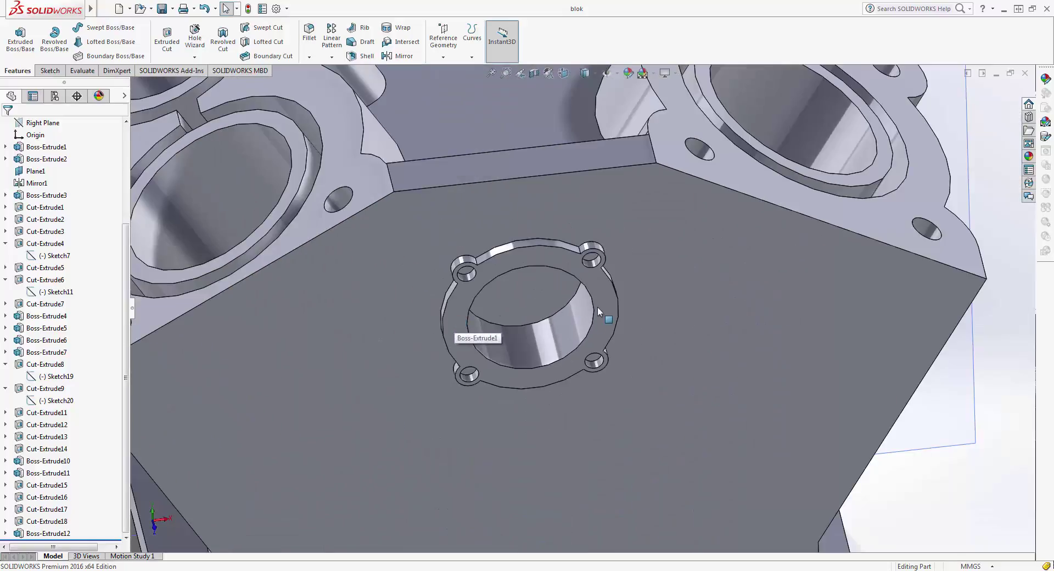
scroll(566, 256, down, 2)
Turn the view Normal To the flange's front face.
middle_drag(566, 256, 448, 234)
scroll(498, 242, down, 3)
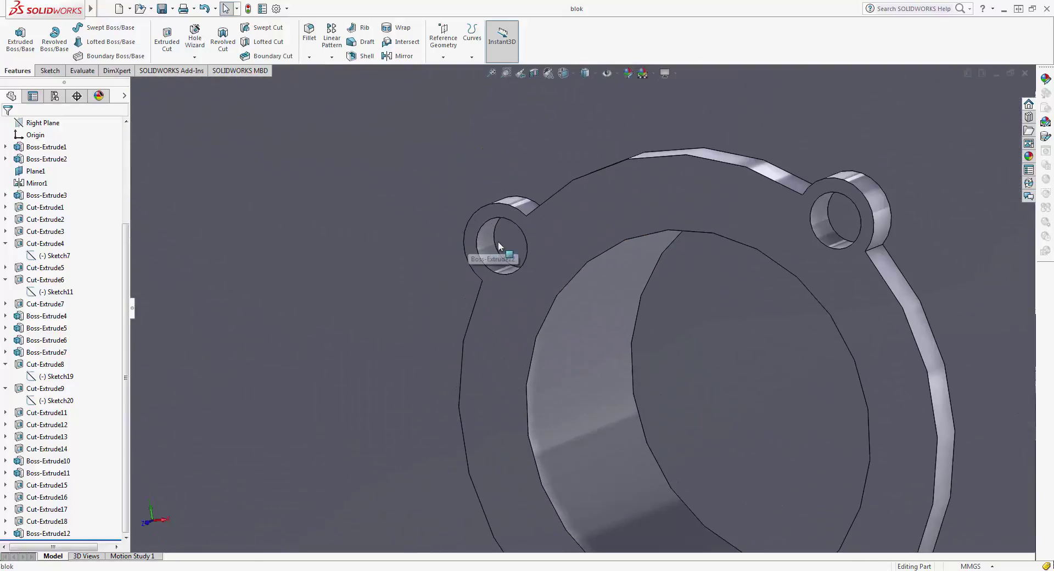
scroll(505, 269, down, 2)
scroll(504, 269, up, 3)
scroll(549, 272, up, 2)
click(598, 256)
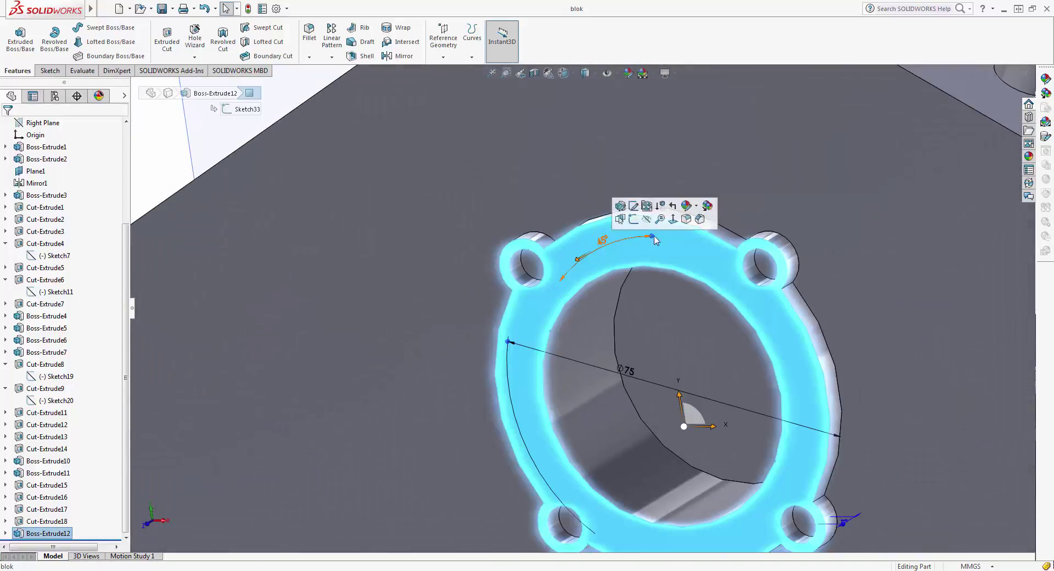
click(673, 219)
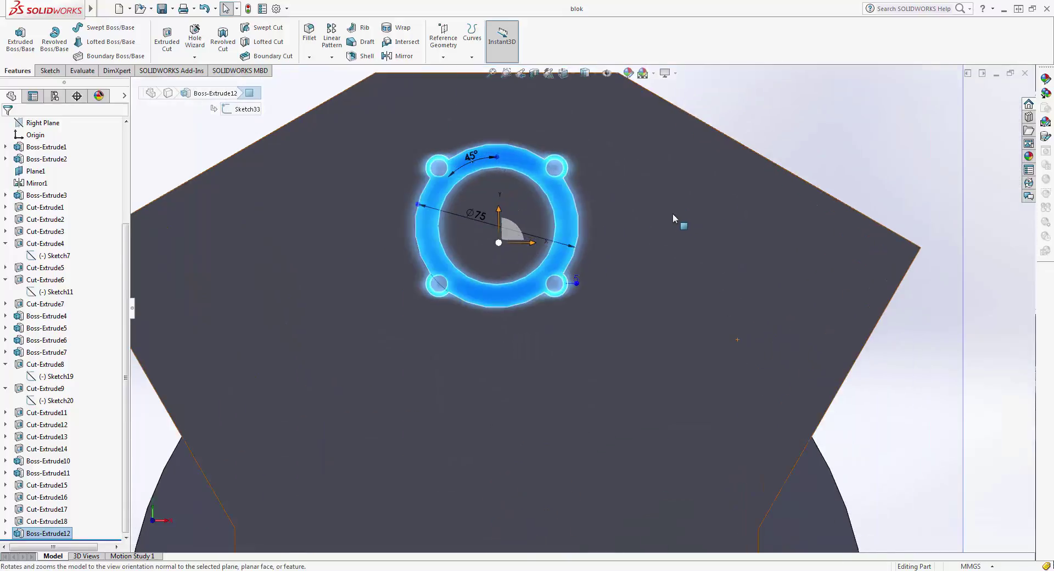
key(Escape)
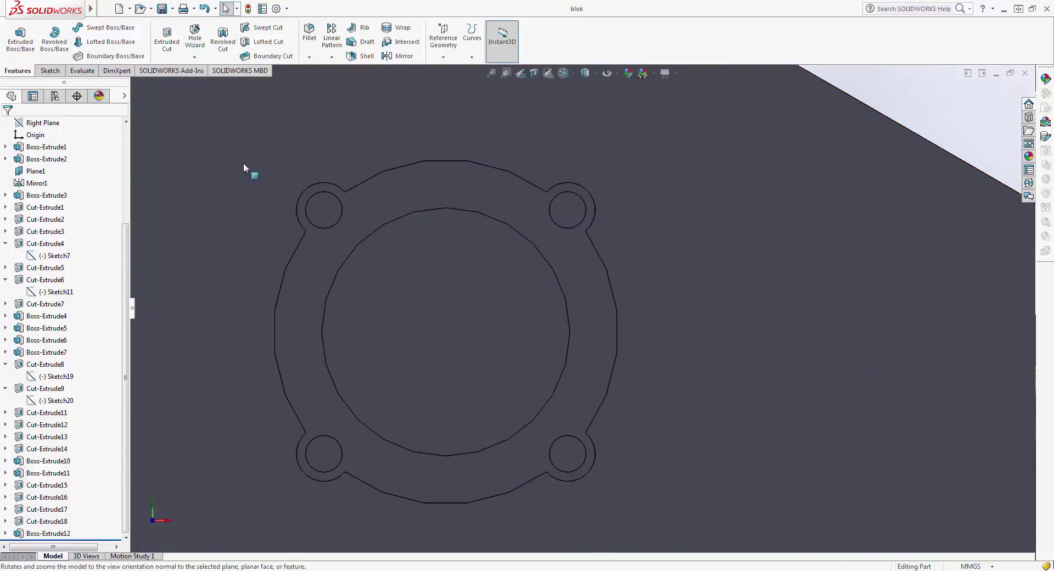
Start a new sketch on the flange's front face.
click(365, 207)
click(409, 174)
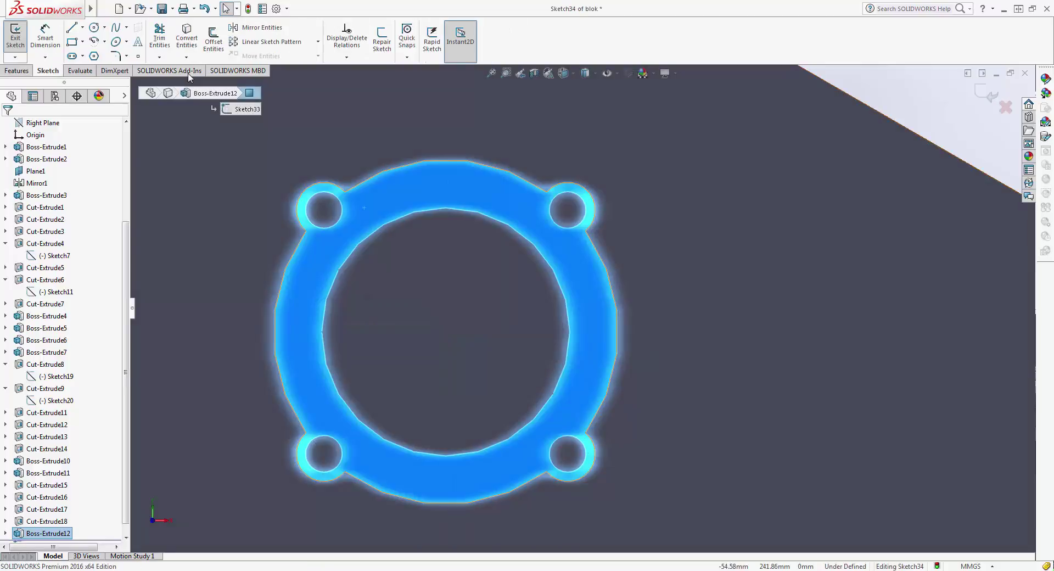
click(95, 27)
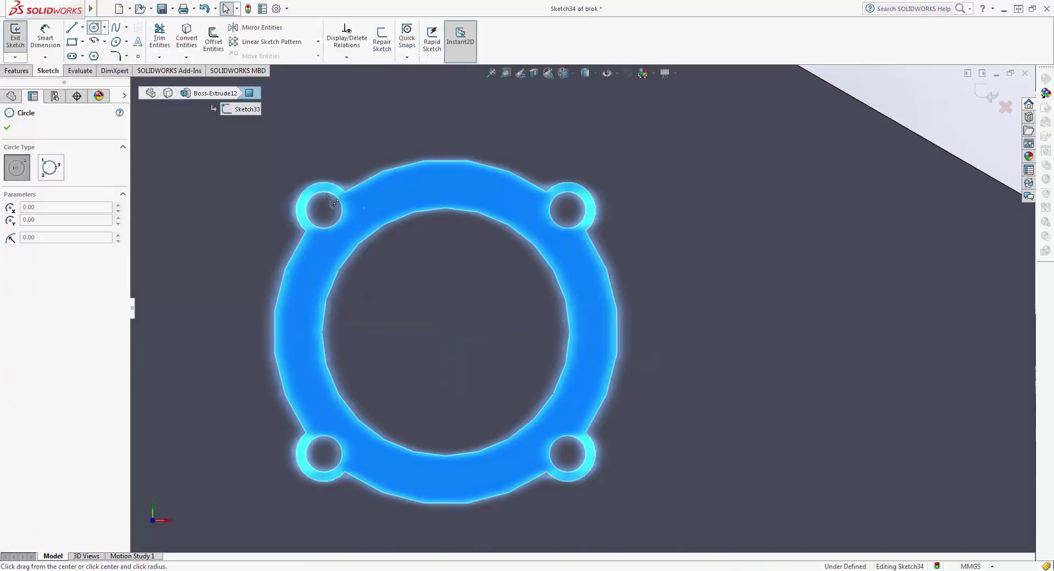
Draw radius-4 circles on the four bolt holes and exit the sketch.
click(324, 210)
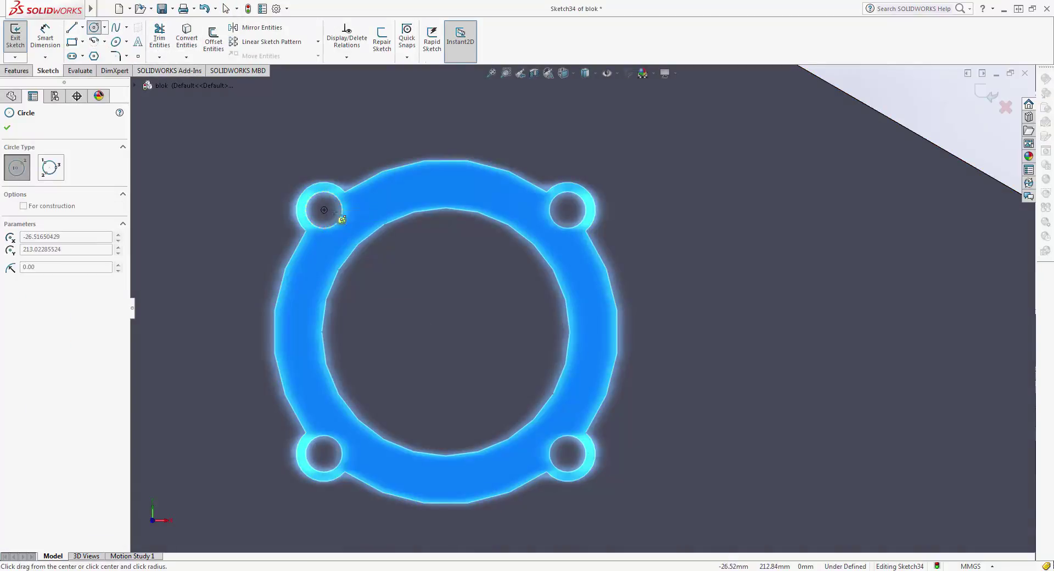
click(348, 218)
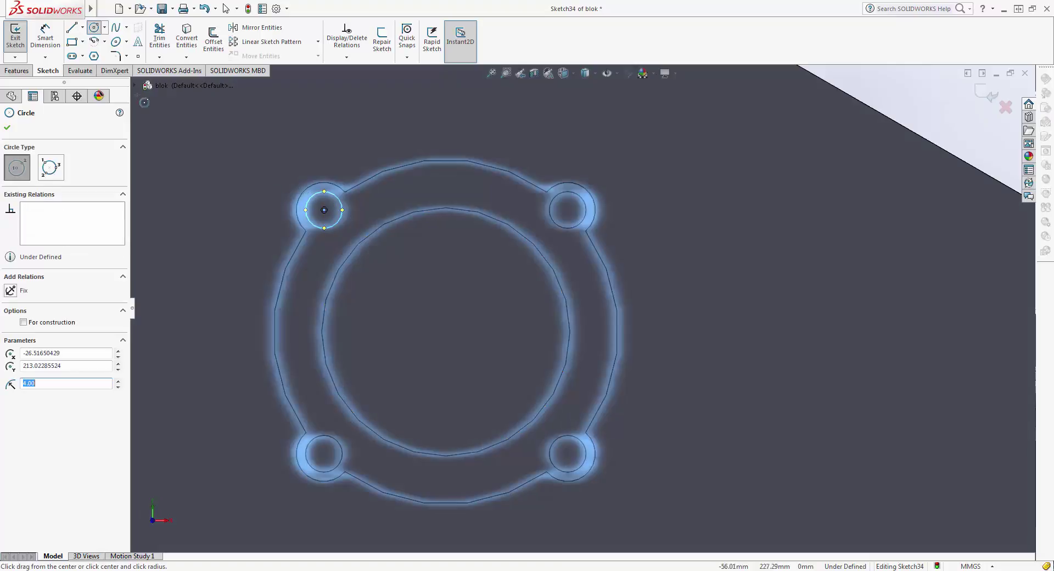
click(567, 210)
click(580, 225)
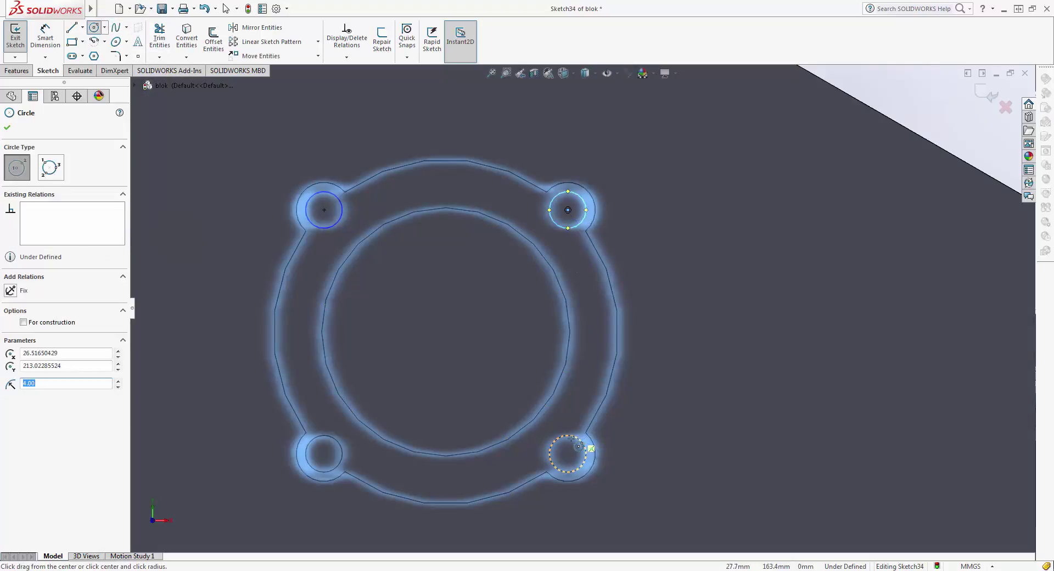
click(568, 454)
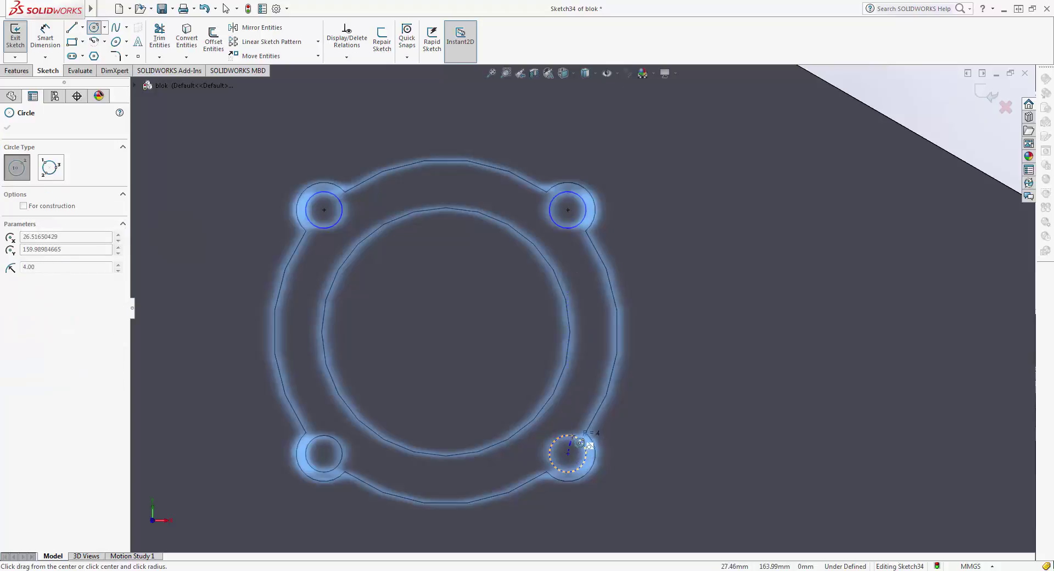
click(587, 443)
click(324, 453)
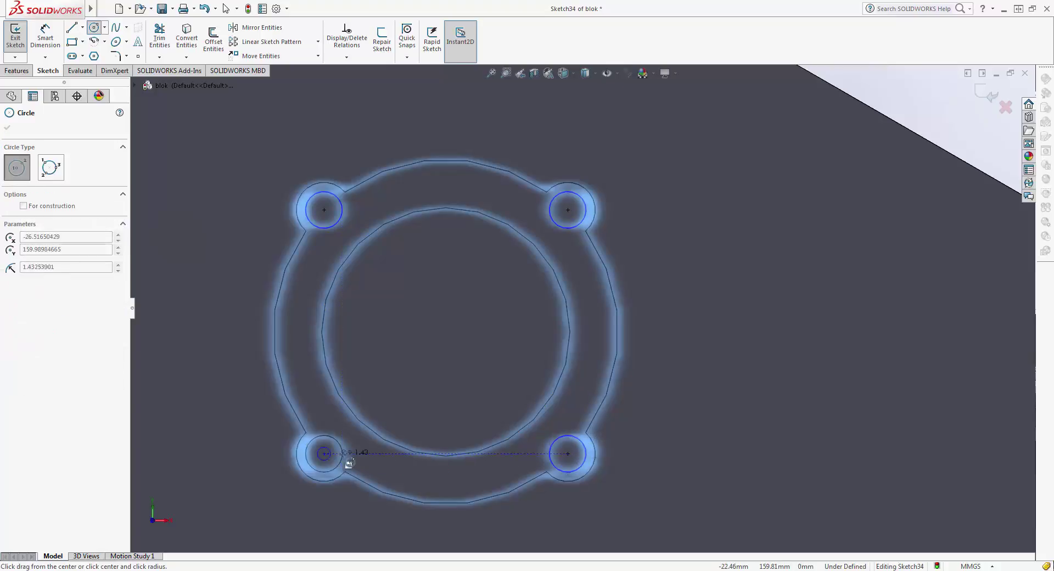
click(341, 457)
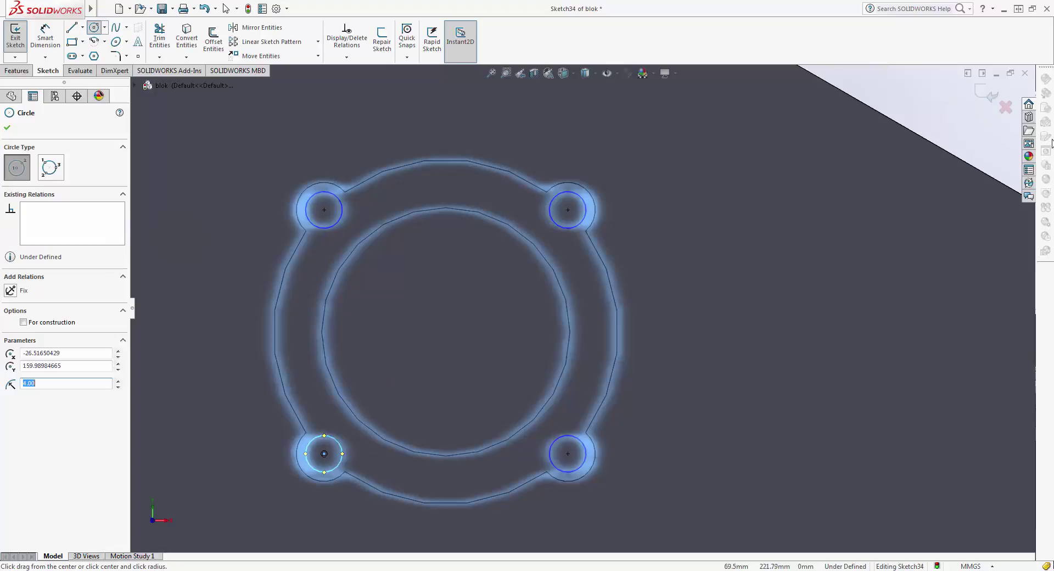
click(988, 94)
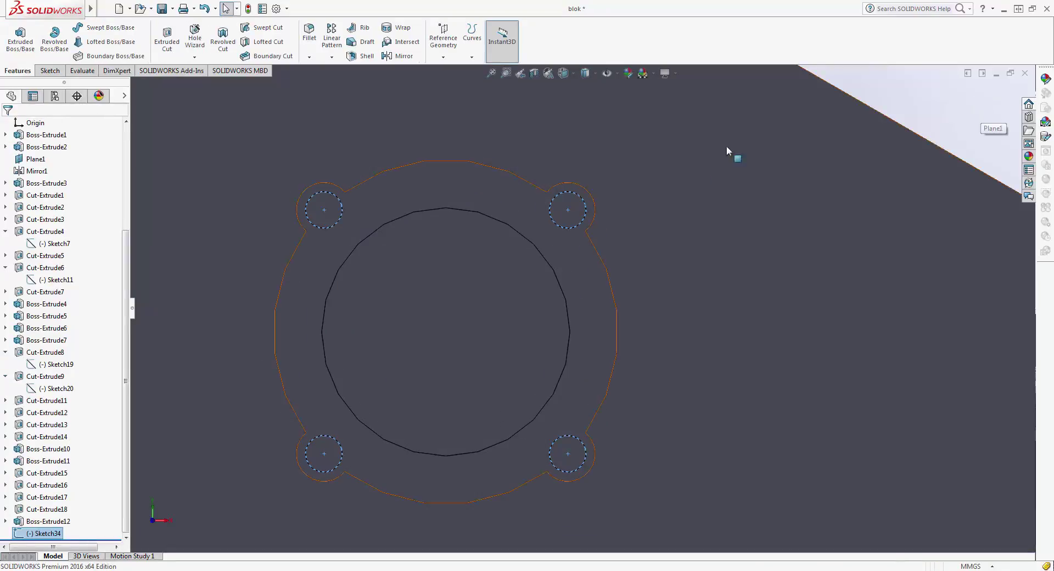
Cut Sketch34's four bolt circles 20 mm deep with a blind Extruded Cut.
click(167, 38)
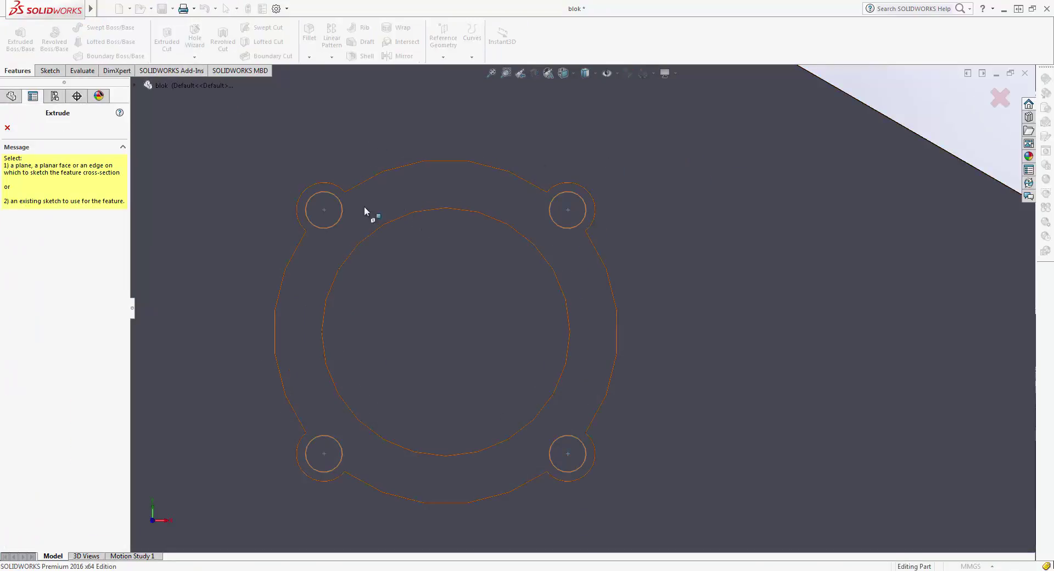
key(Escape)
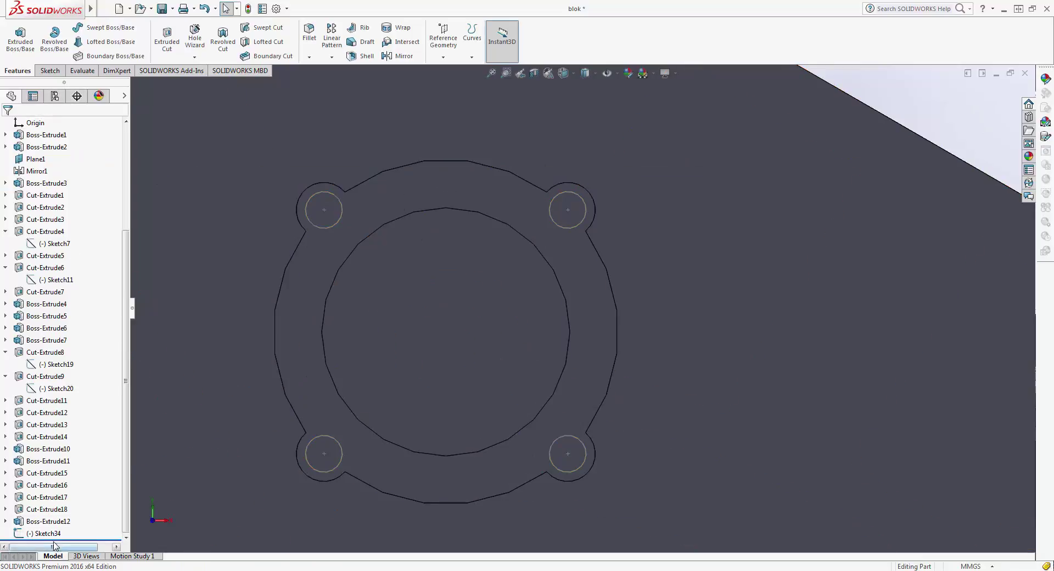
click(49, 533)
click(167, 38)
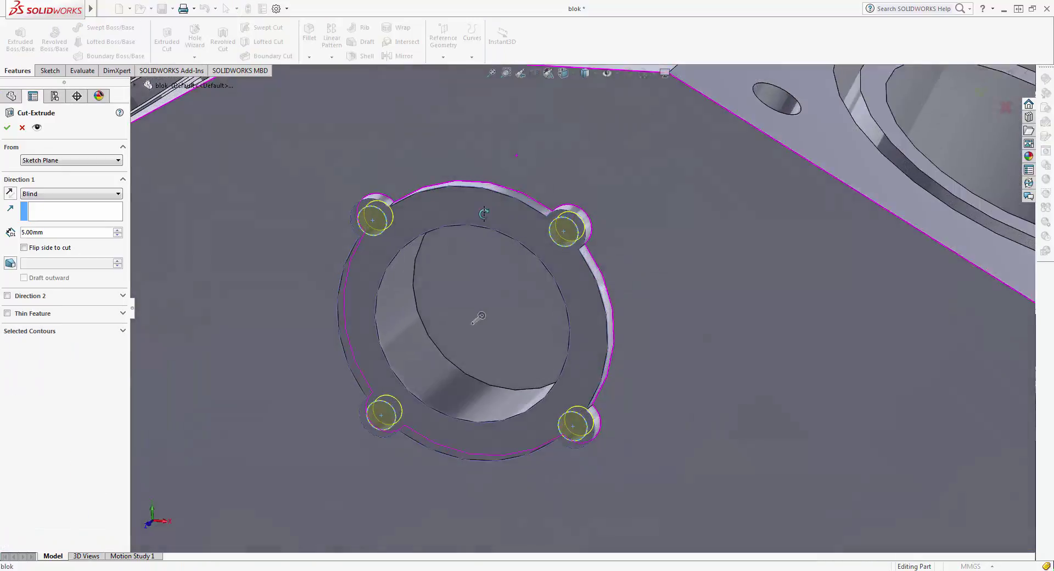
click(57, 234)
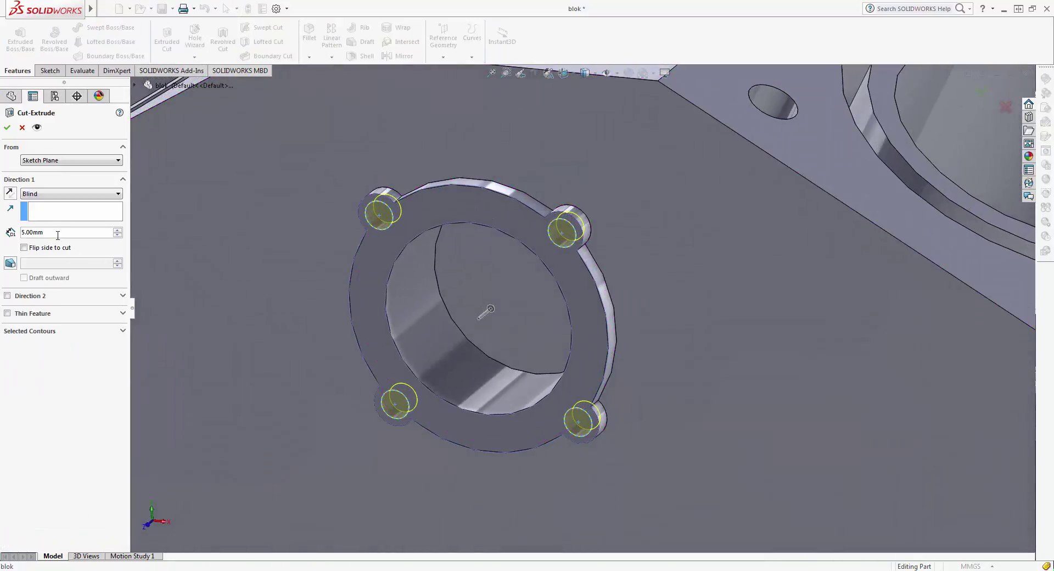
click(10, 193)
click(10, 195)
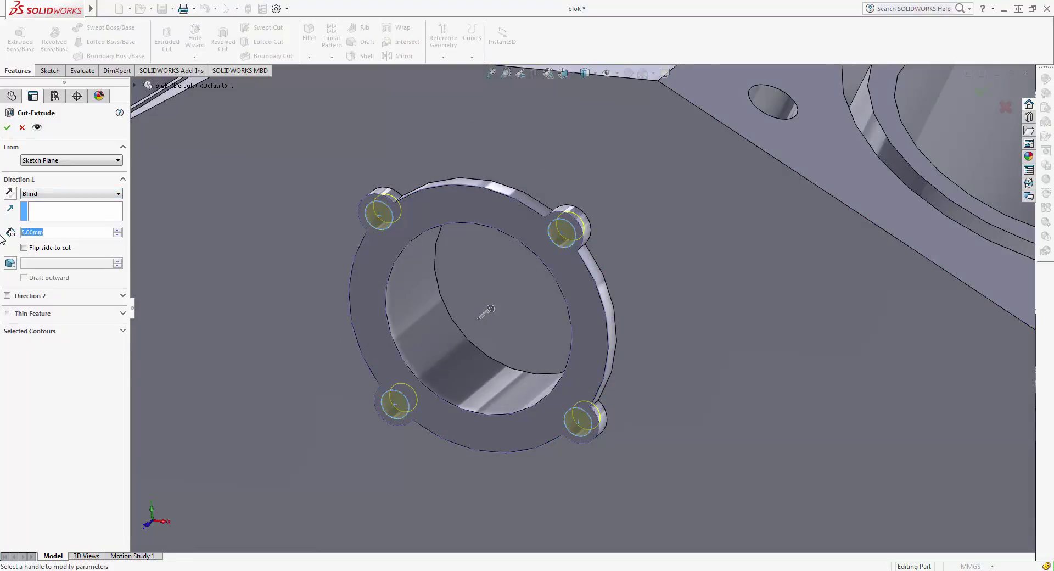
text(20)
key(Return)
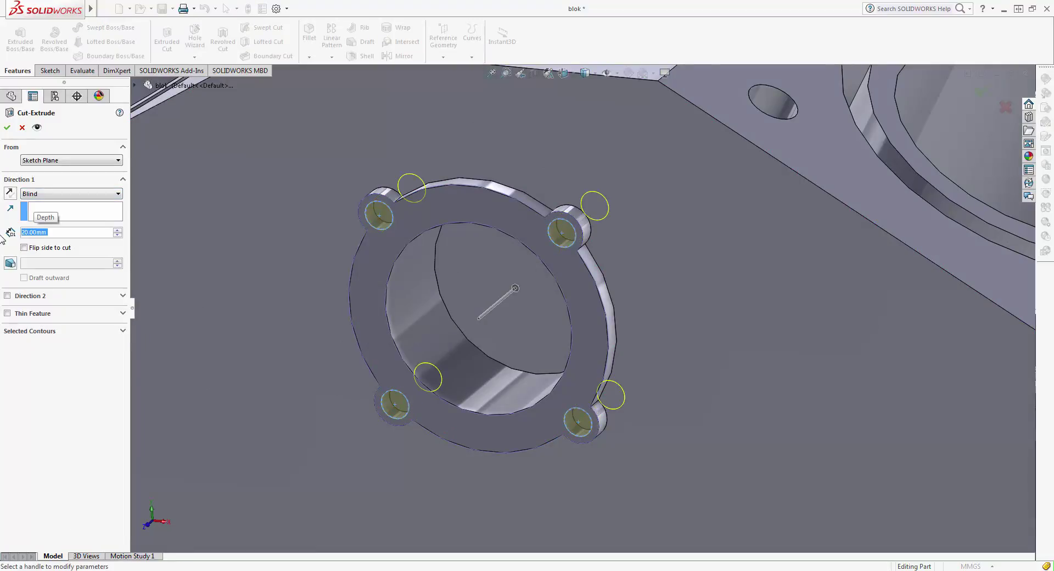
scroll(634, 265, up, 2)
scroll(610, 294, up, 3)
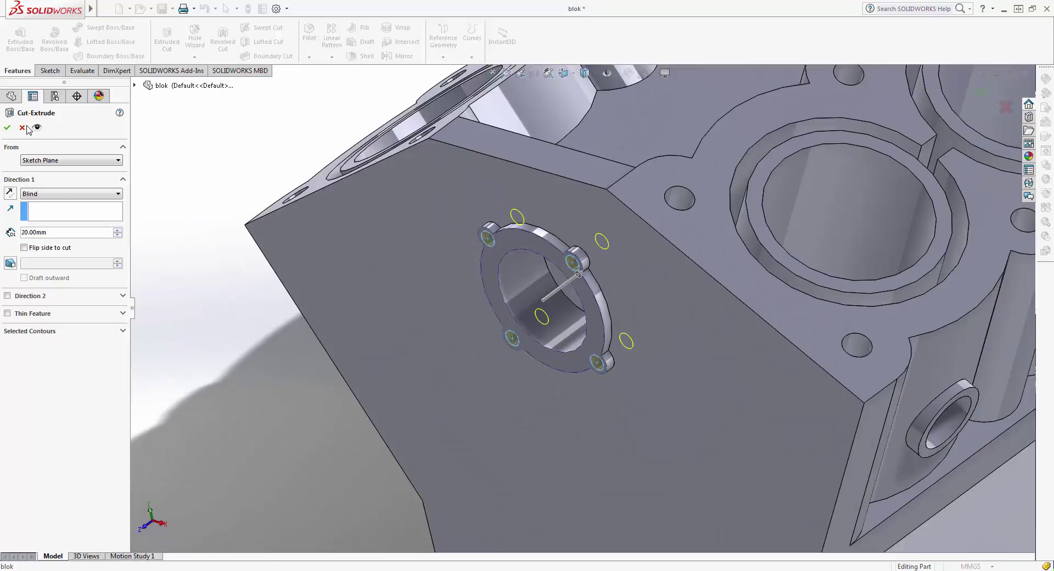
key(Return)
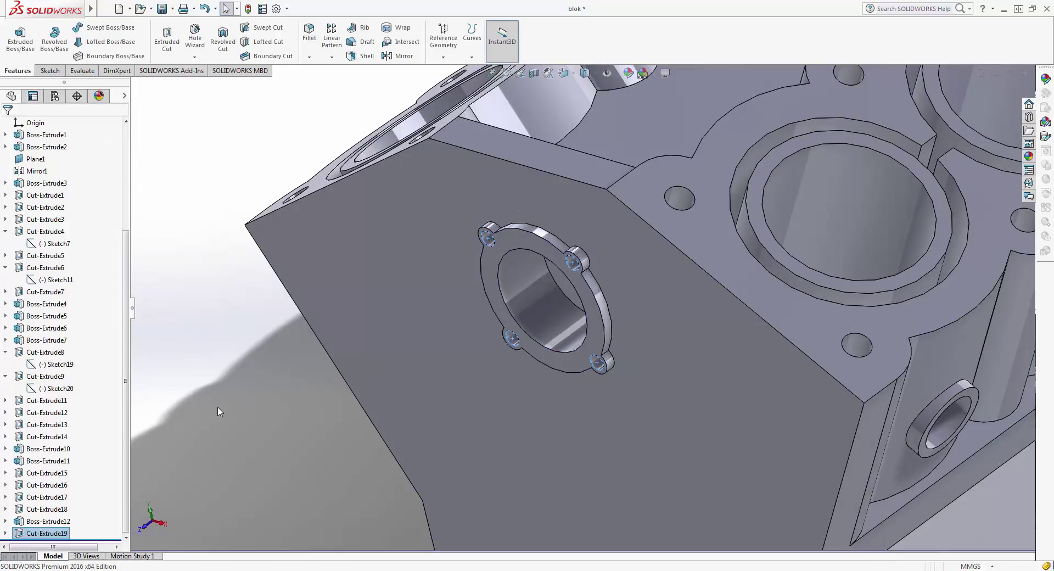
mouse_move(219, 399)
middle_down()
mouse_move(253, 362)
mouse_move(302, 342)
mouse_move(360, 428)
middle_up()
scroll(305, 332, up, 5)
scroll(360, 428, up, 5)
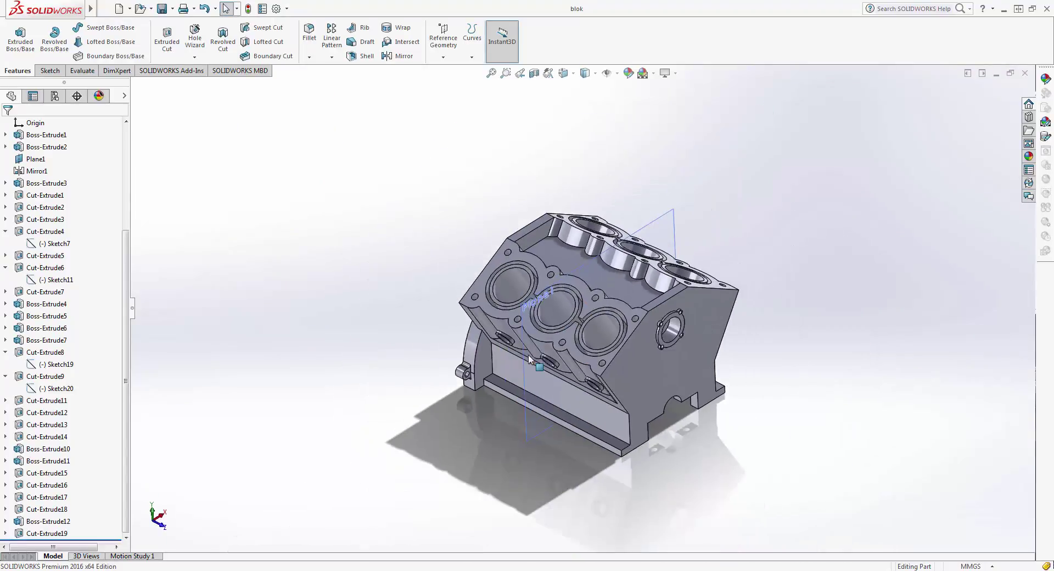
scroll(545, 390, down, 5)
scroll(337, 401, up, 1)
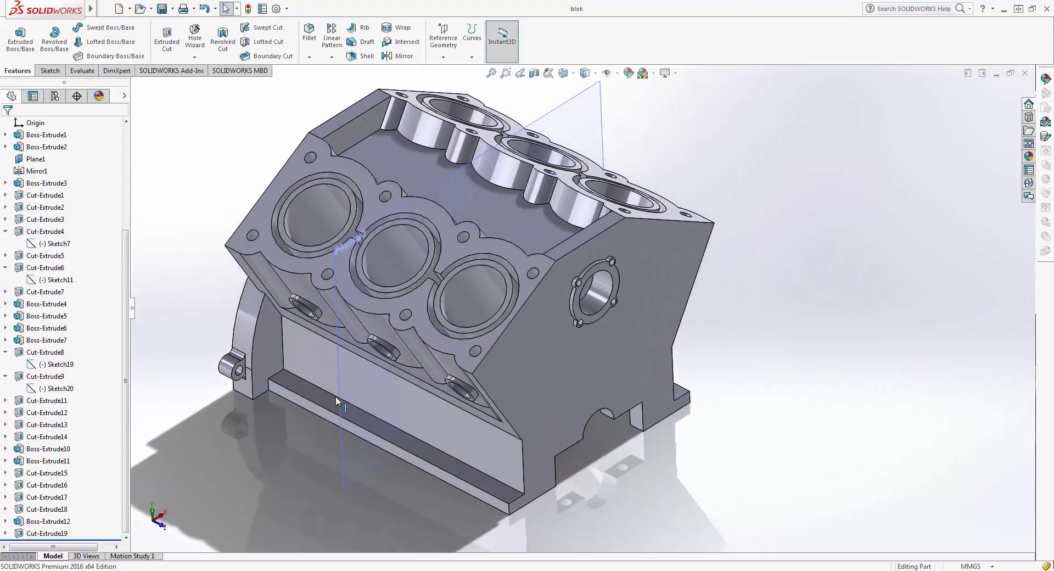
mouse_move(336, 401)
middle_down()
mouse_move(462, 334)
mouse_move(375, 364)
mouse_move(419, 408)
middle_up()
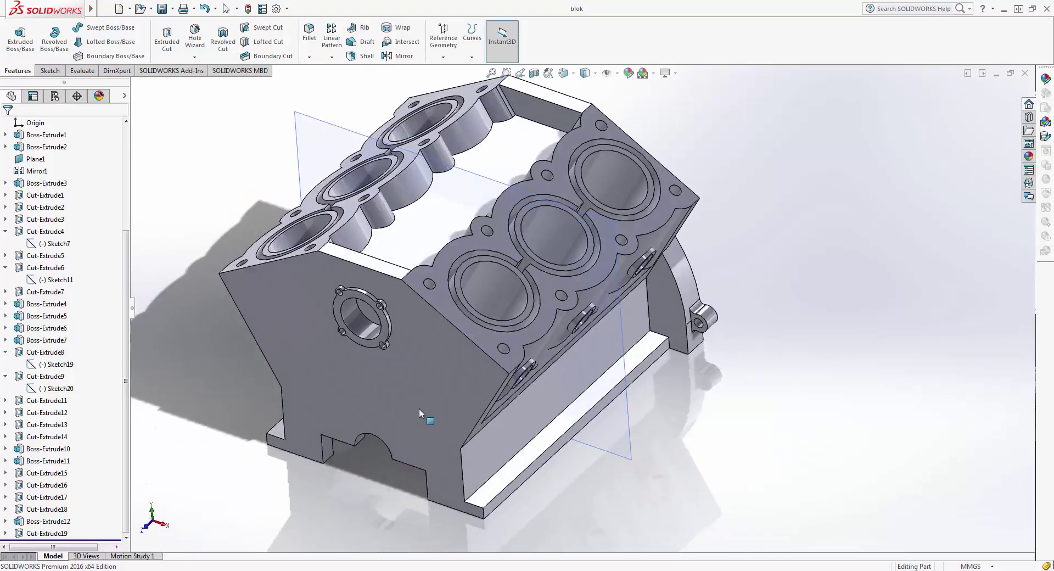
scroll(387, 348, down, 3)
ctrl+middle_drag(386, 349, 431, 341)
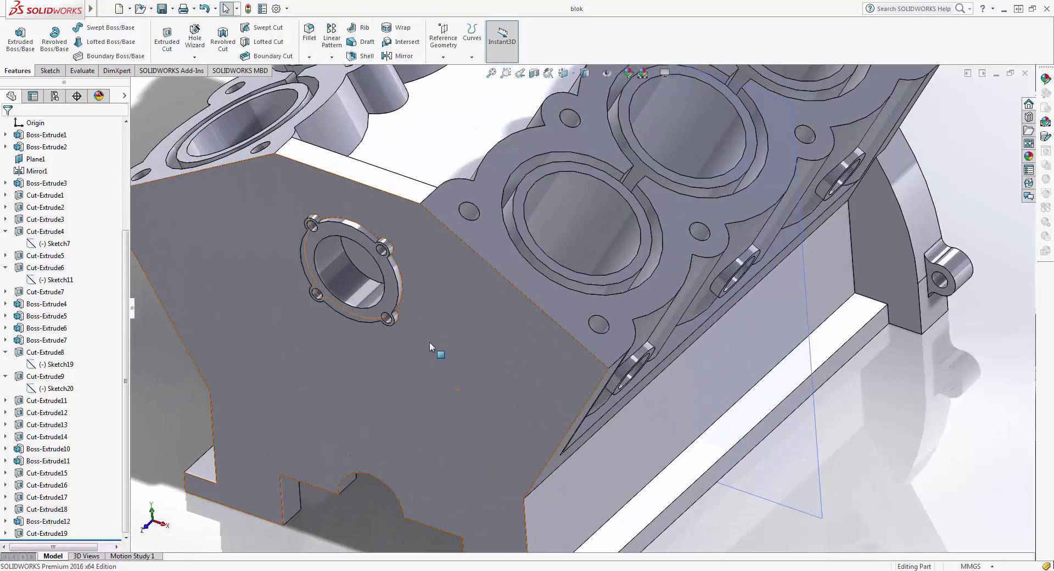
scroll(429, 342, down, 3)
mouse_move(305, 315)
middle_down()
mouse_move(412, 298)
mouse_move(460, 311)
middle_up()
scroll(445, 310, down, 2)
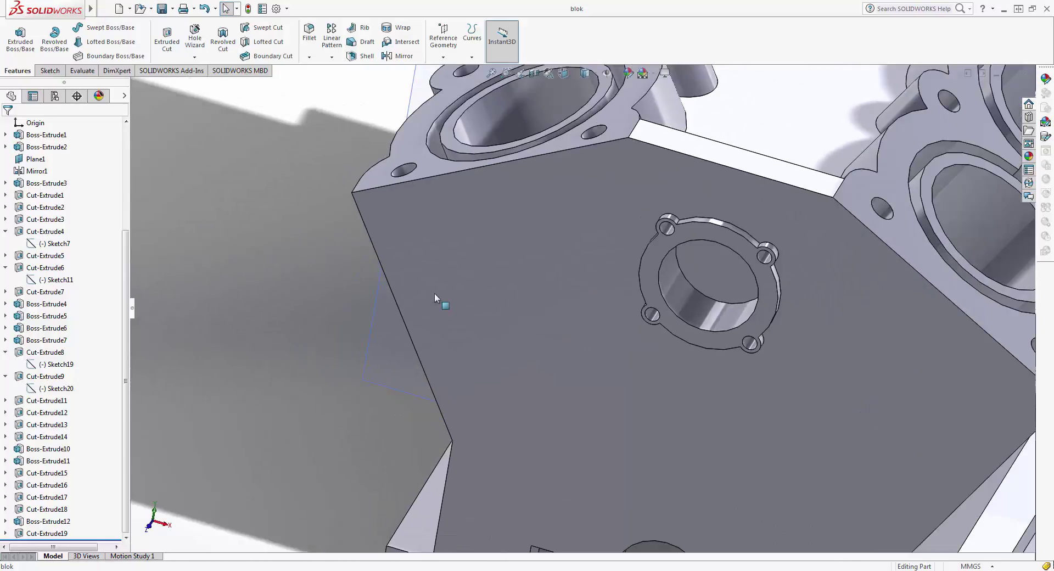
scroll(435, 298, down, 2)
scroll(436, 292, up, 3)
scroll(436, 292, up, 2)
mouse_move(435, 292)
ctrl+middle_down()
mouse_move(296, 293)
mouse_move(502, 243)
mouse_move(597, 284)
ctrl+middle_up()
scroll(295, 293, up, 3)
View the flanged end face Normal To and pan to frame it.
click(597, 284)
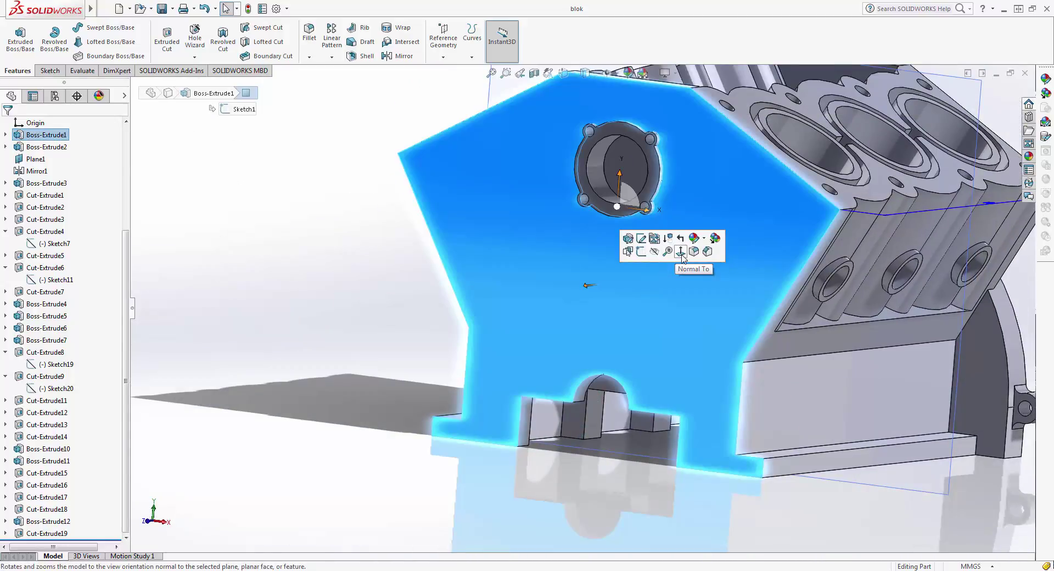
click(680, 251)
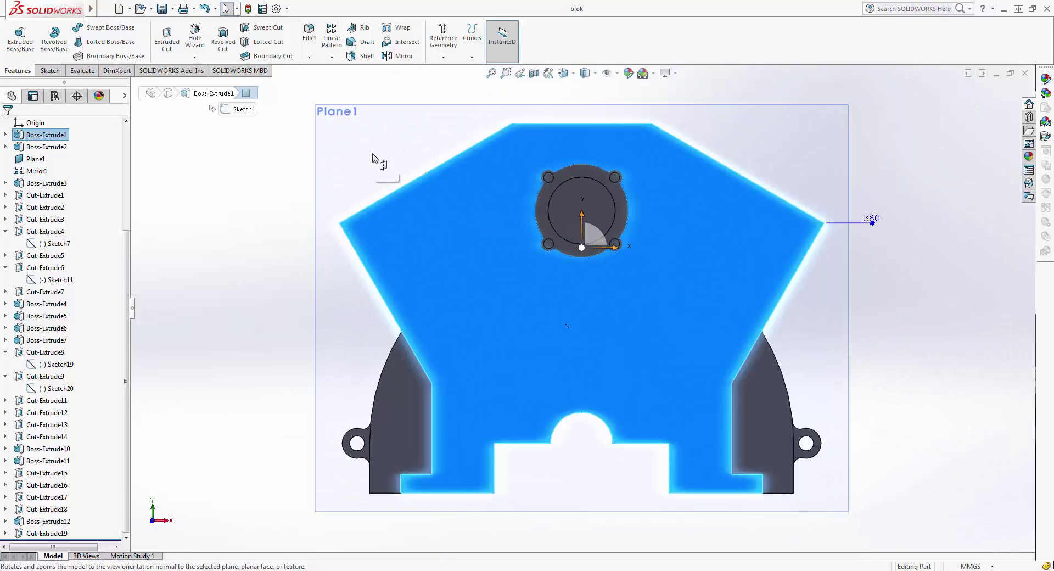
scroll(241, 228, down, 3)
click(336, 251)
mouse_move(337, 252)
ctrl+middle_down()
mouse_move(233, 213)
mouse_move(146, 200)
ctrl+middle_up()
ctrl+middle_drag(245, 219, 222, 147)
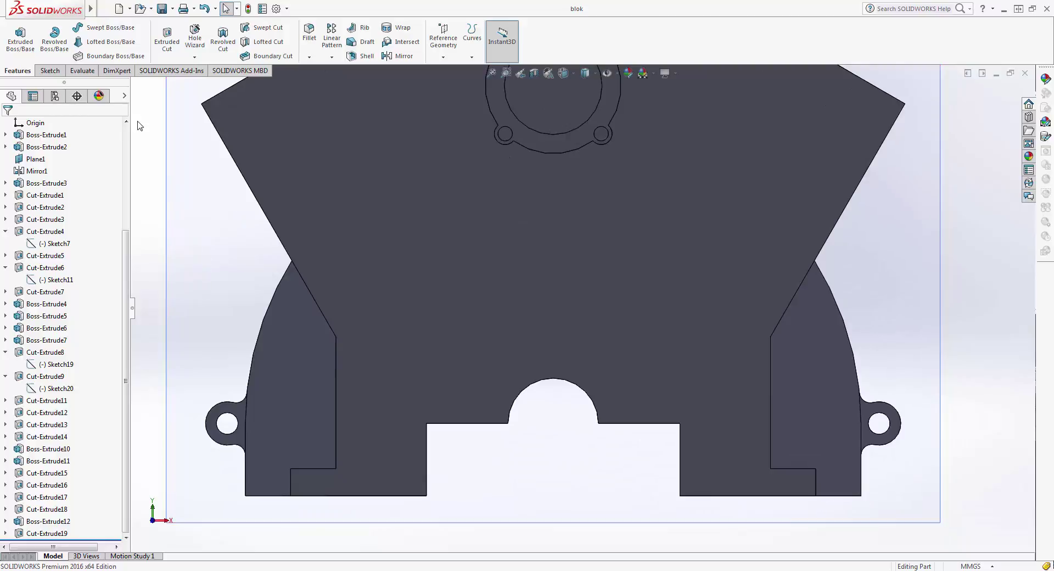
Start a new sketch, Sketch35, on the flanged end face.
ctrl+middle_drag(178, 104, 187, 156)
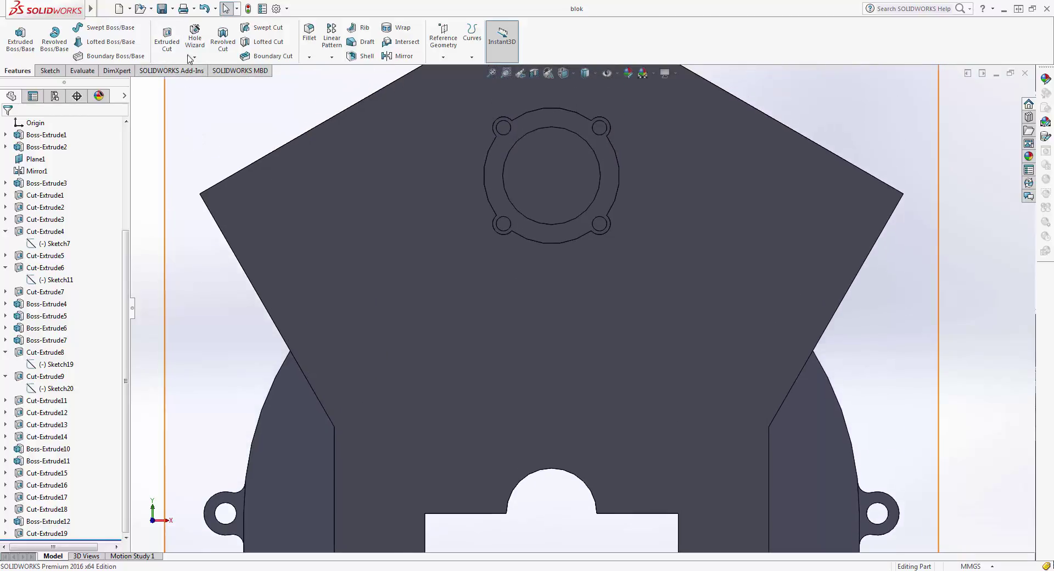
click(312, 167)
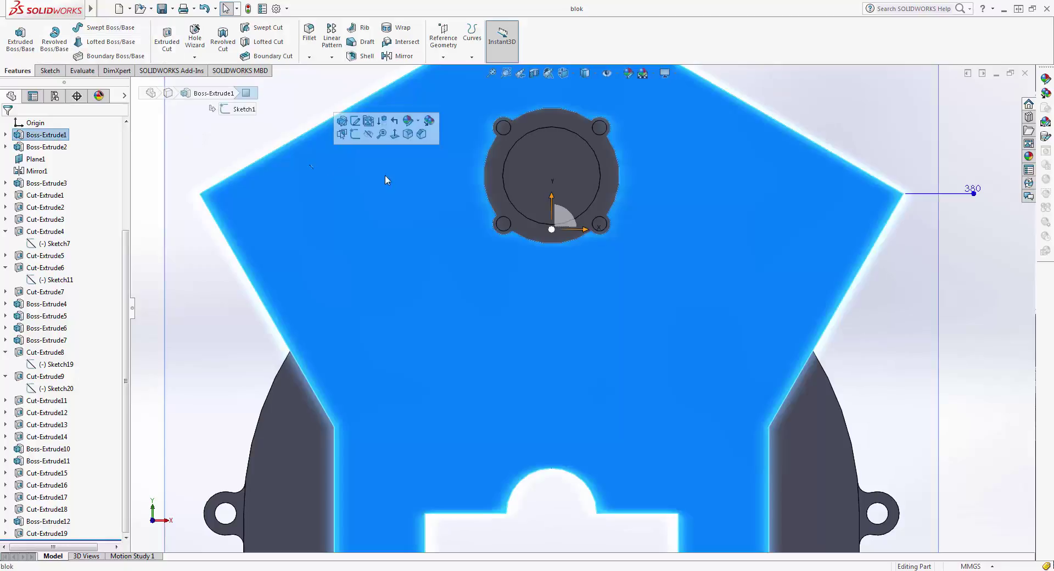
click(361, 134)
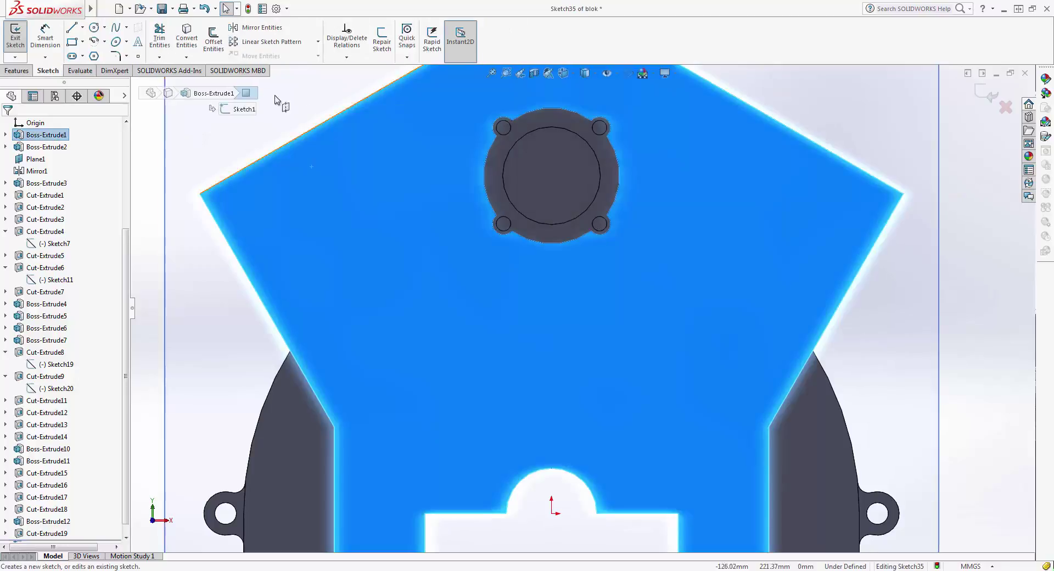
click(92, 28)
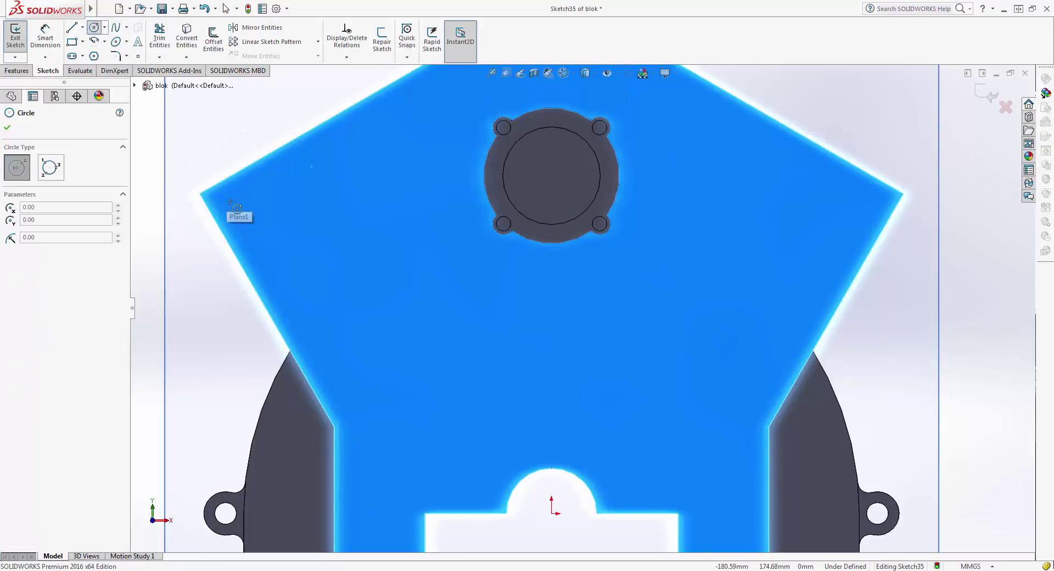
key(Escape)
Draw a vertical line up from the origin through the flange and make it a centerline.
click(71, 27)
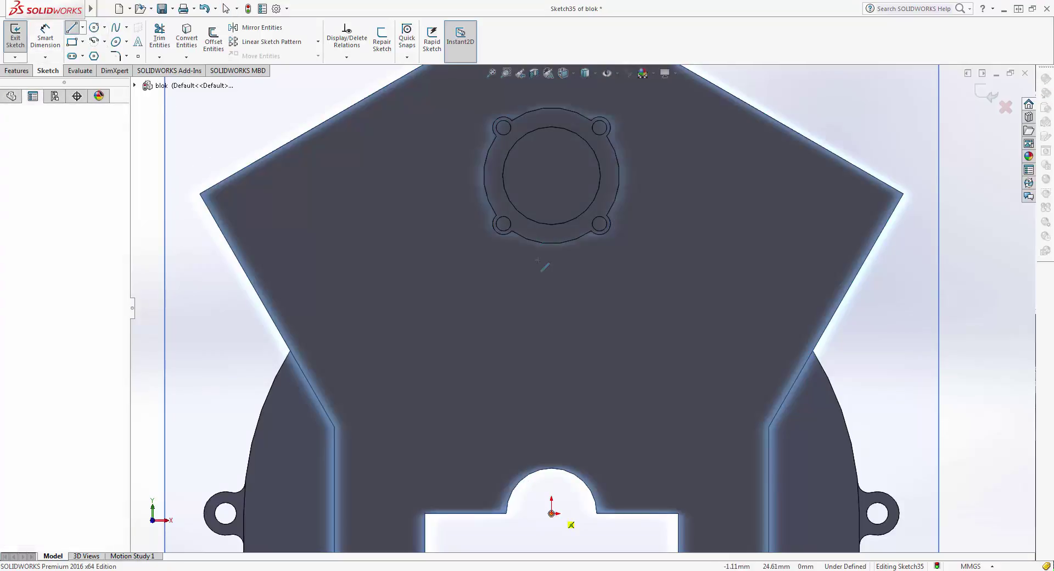
click(551, 513)
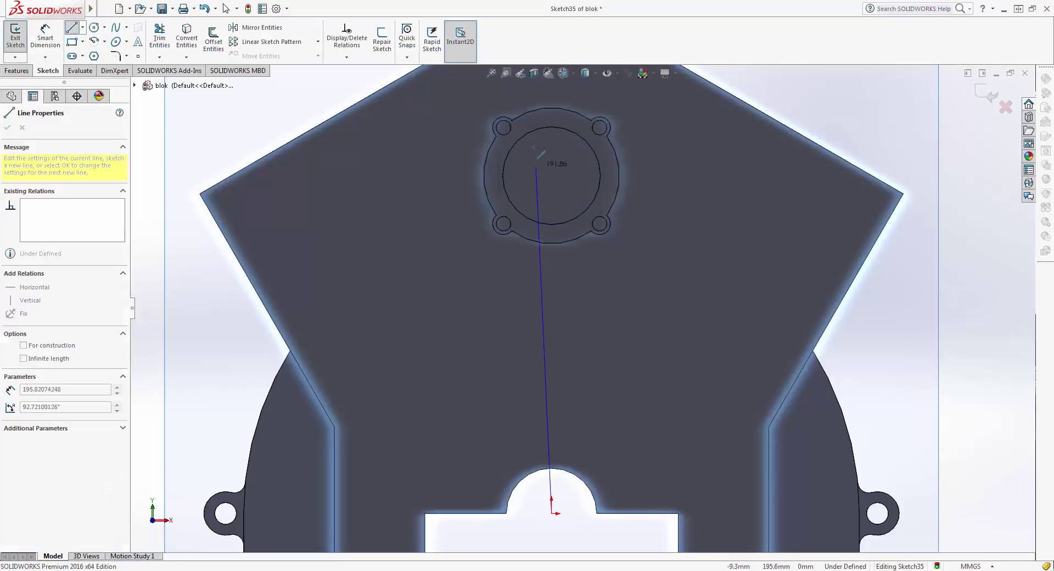
click(550, 90)
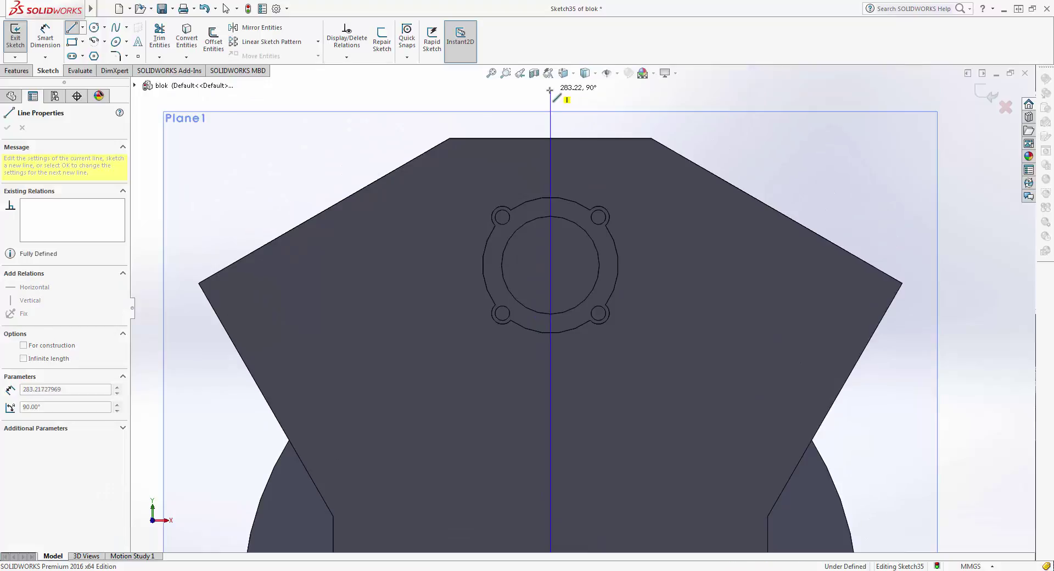
key(Escape)
ctrl+middle_drag(500, 242, 488, 122)
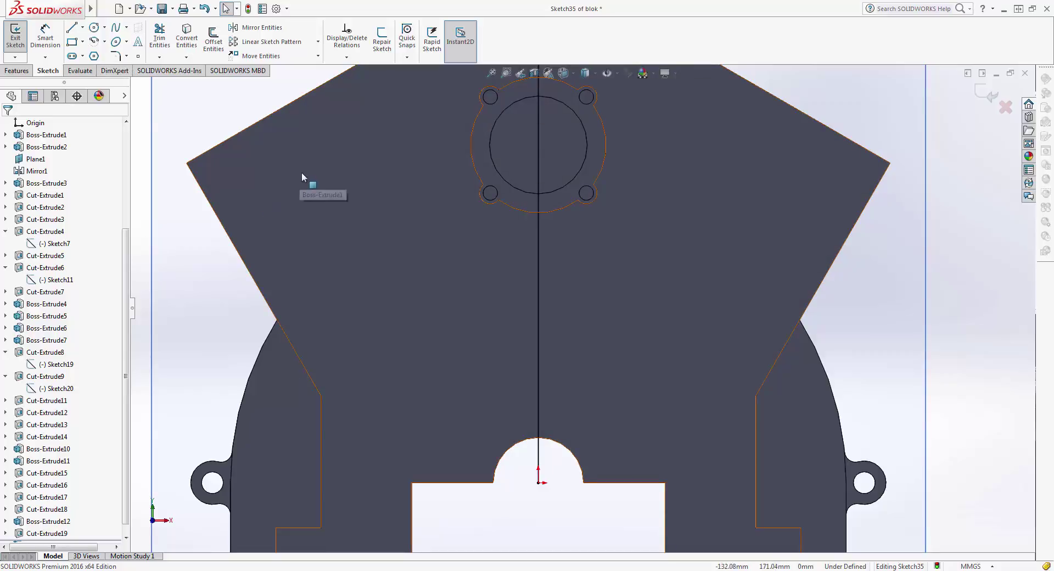
click(538, 172)
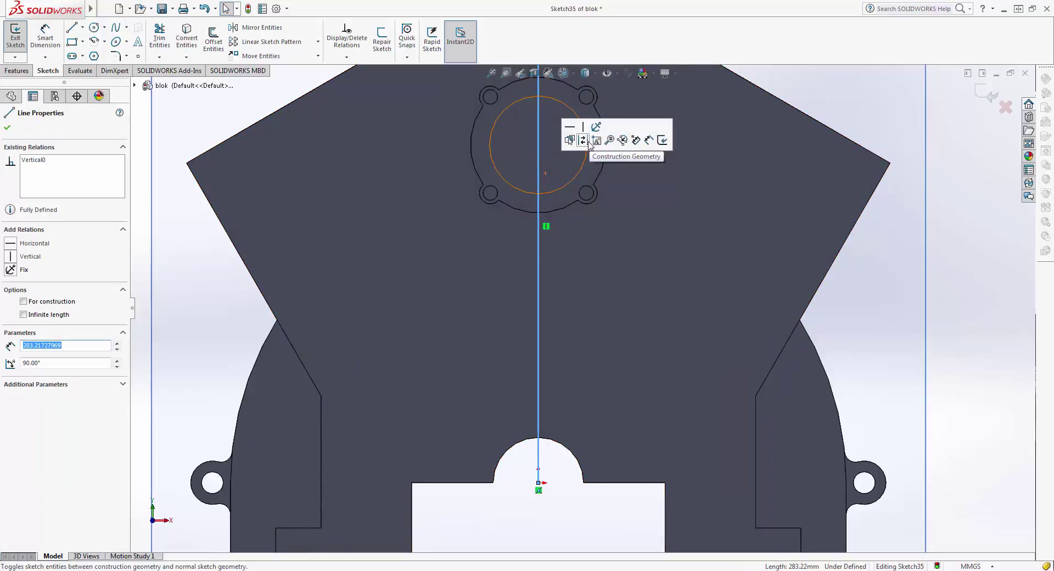
click(577, 141)
key(ctrl+shift+z)
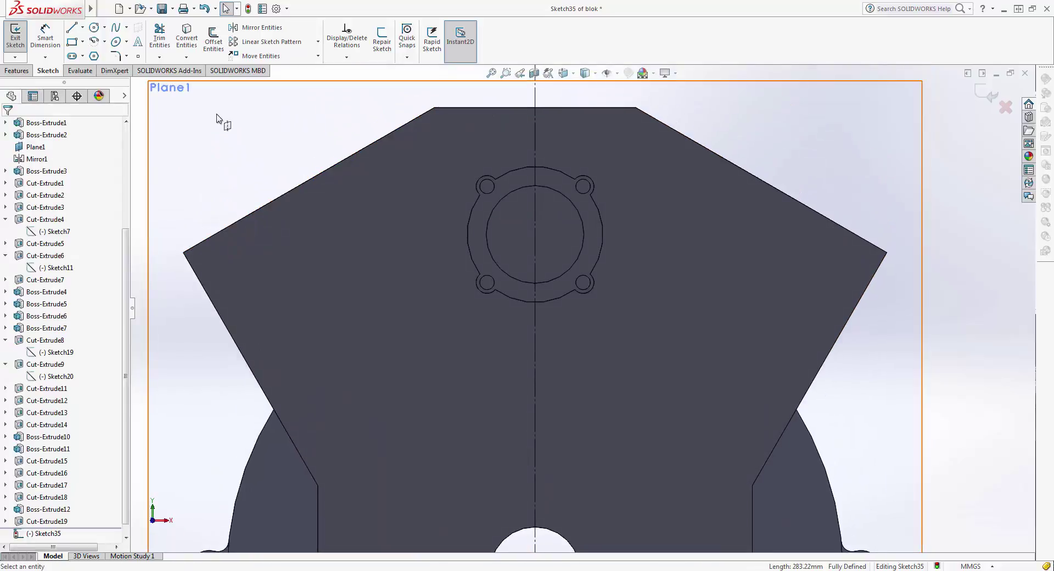
Draw 5 mm circles near the top edge and at the block's upper-left corner.
click(94, 29)
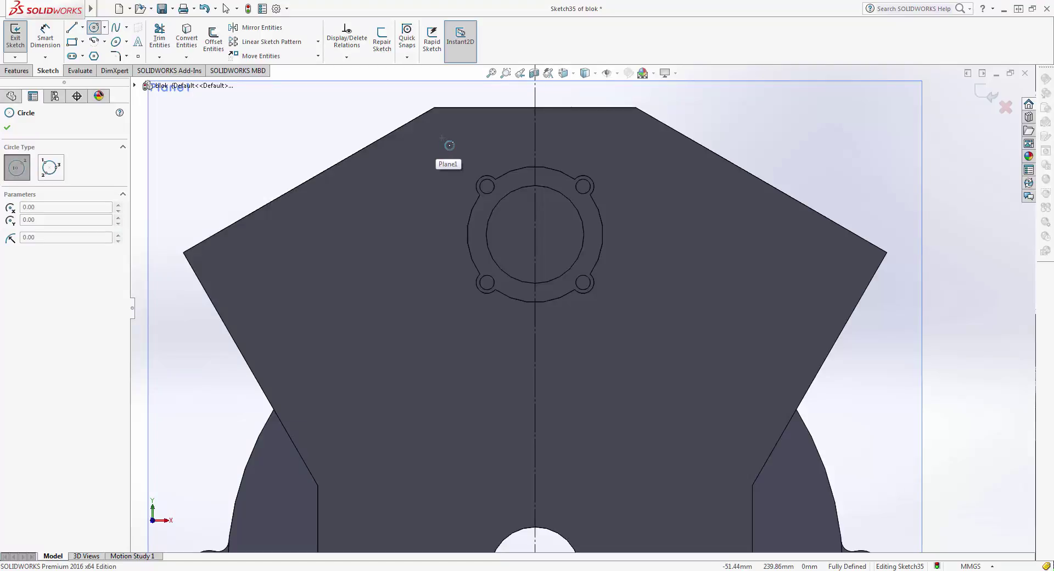
click(441, 137)
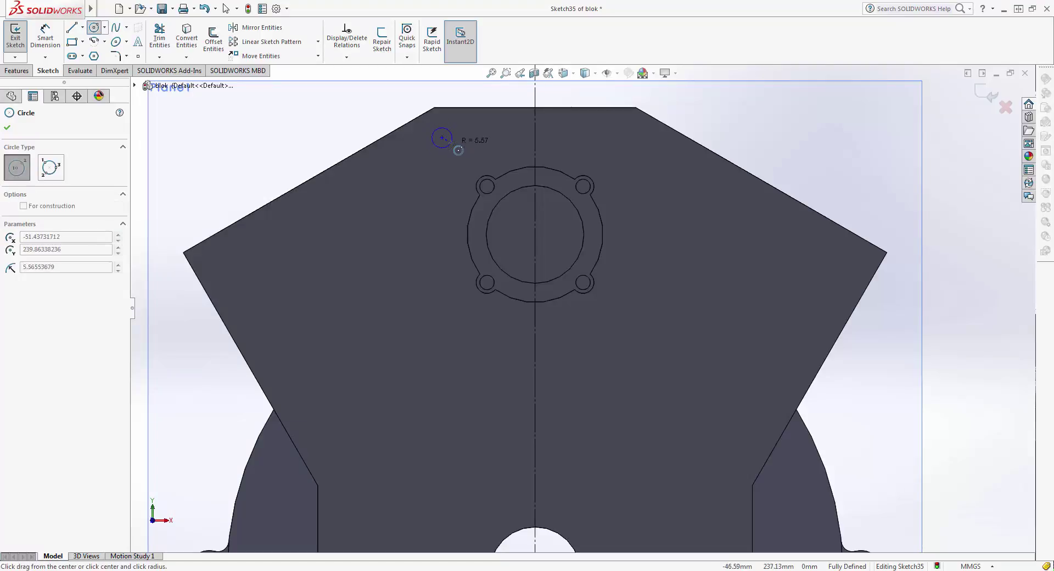
click(455, 145)
text(5)
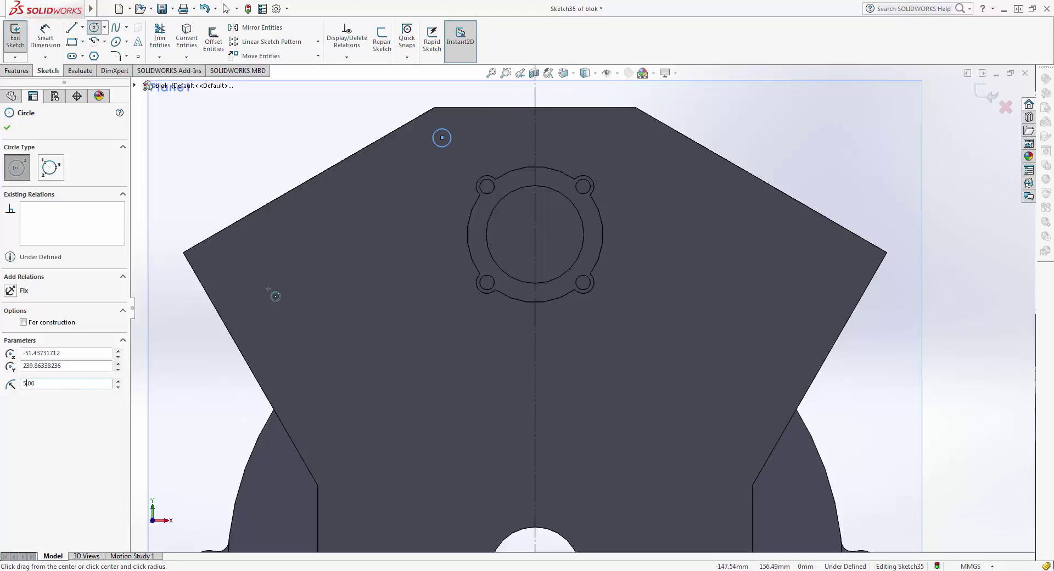
click(7, 128)
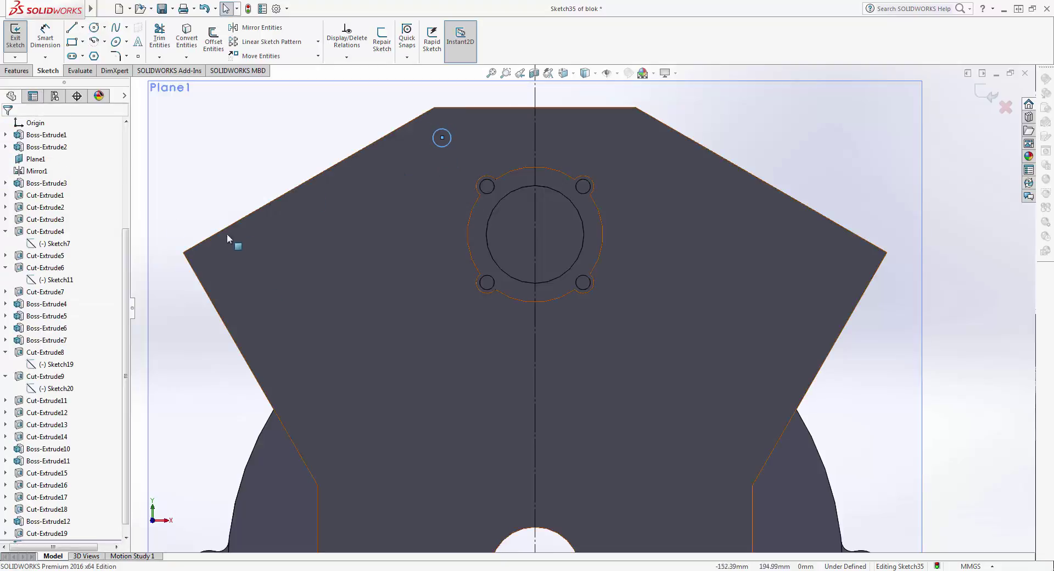
key(Return)
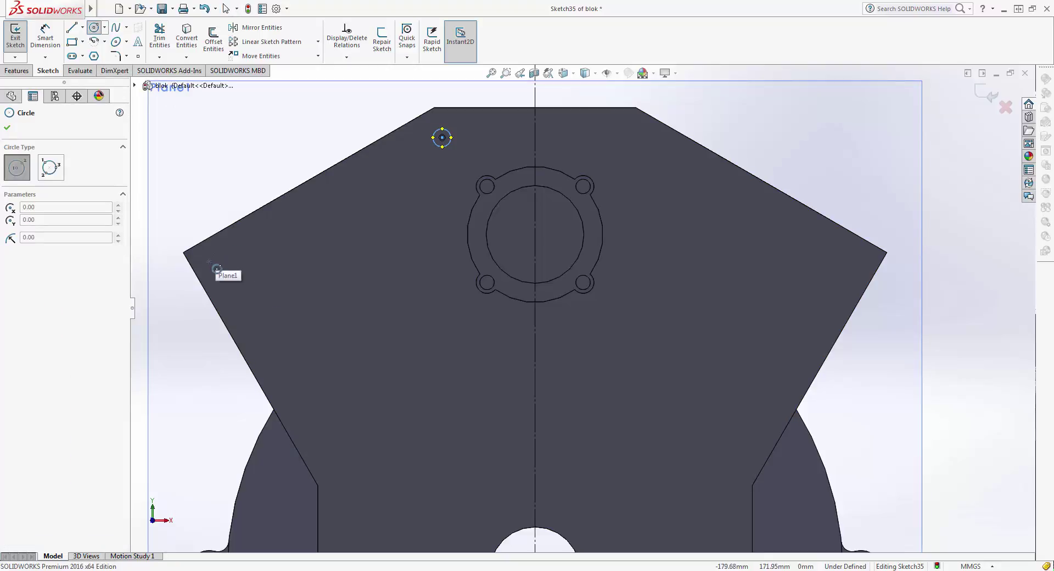
click(209, 261)
click(225, 272)
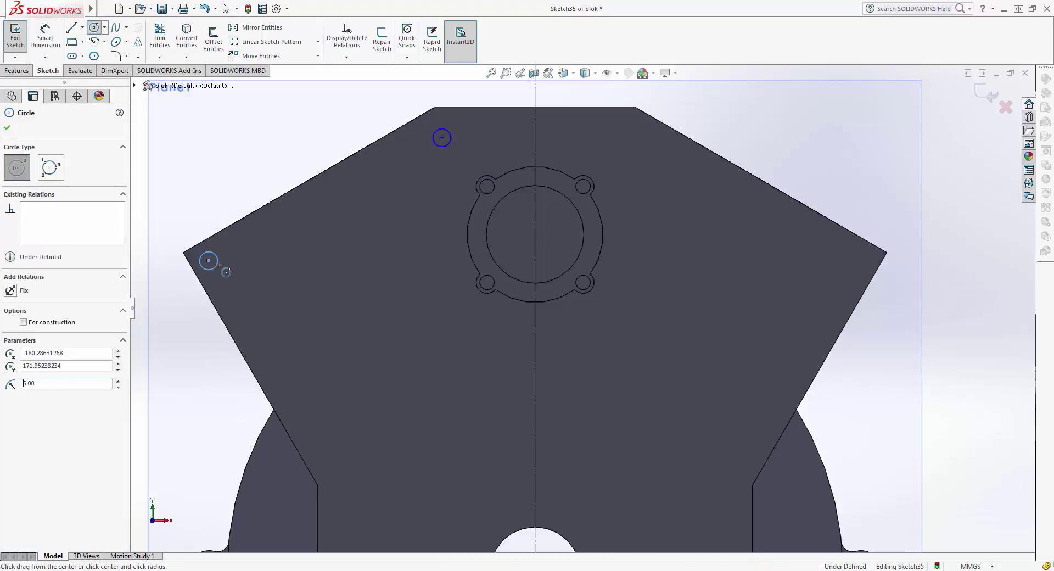
key(ctrl+Up)
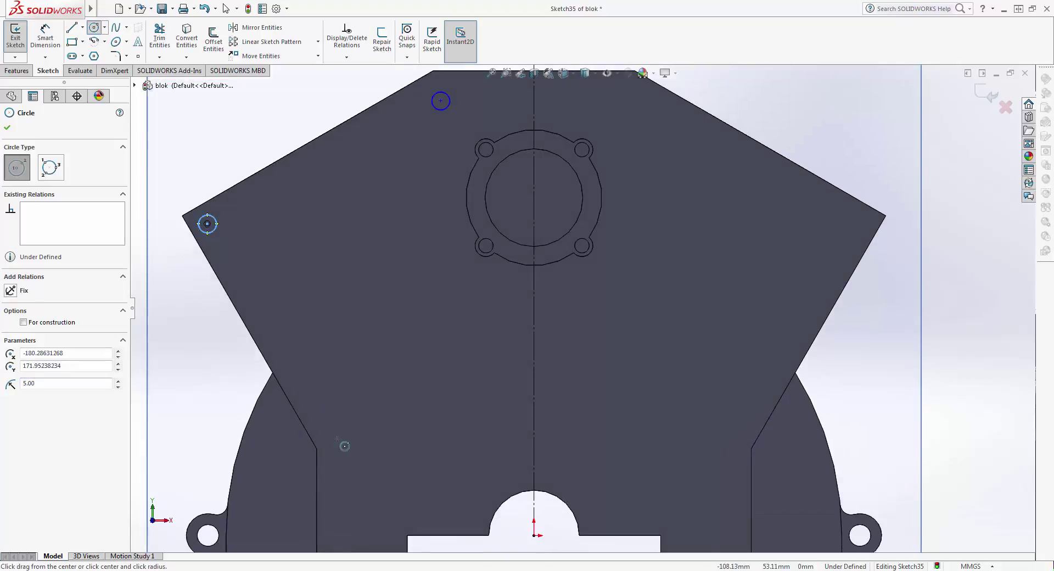
Add a 5 mm circle at the block's lower-left angle.
click(328, 436)
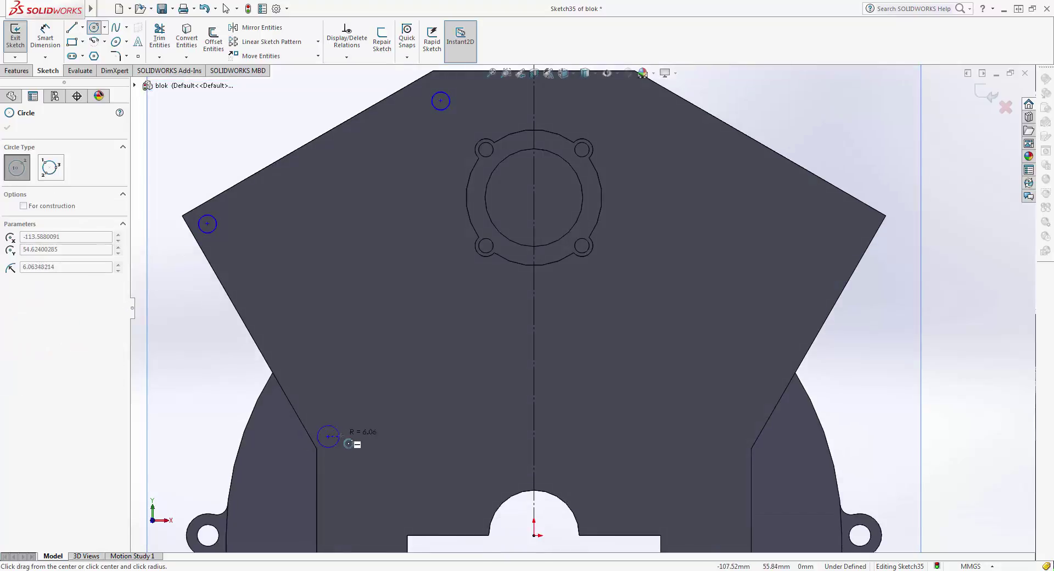
click(342, 445)
text(5)
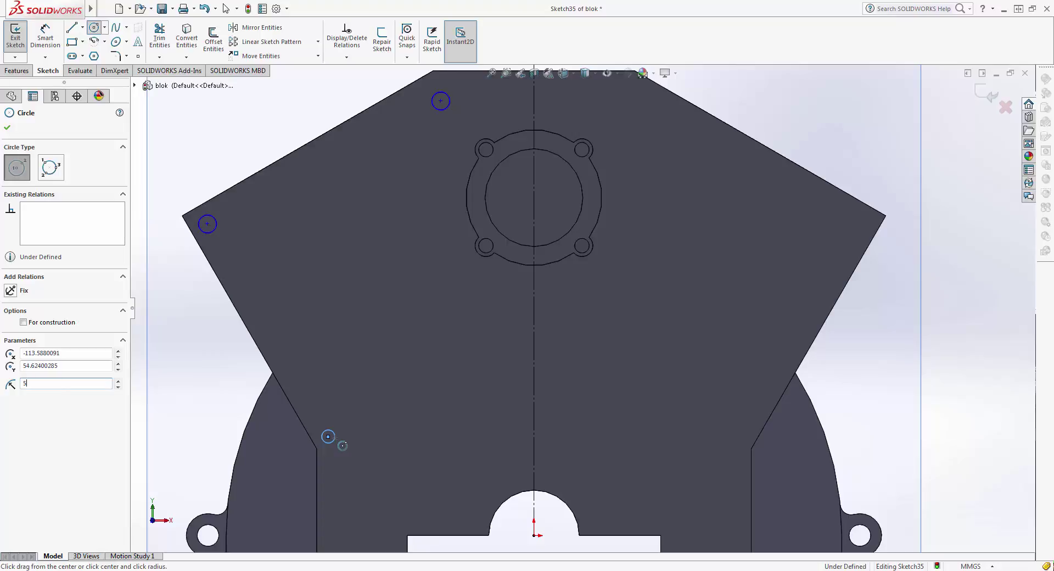
key(Return)
Add a 5 mm circle near the block's lower-left base.
ctrl+middle_drag(430, 258, 400, 283)
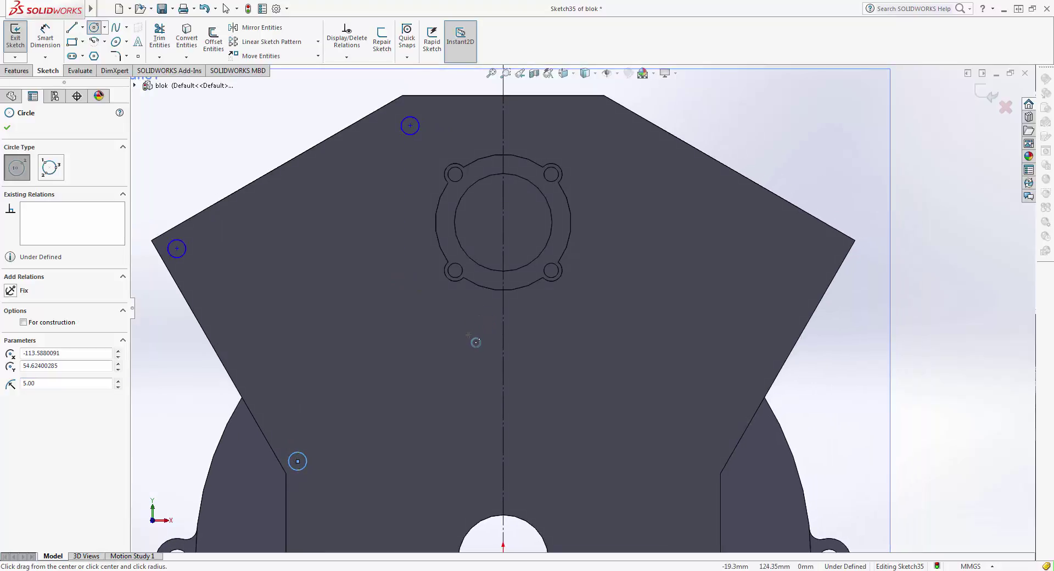
ctrl+middle_drag(476, 342, 455, 347)
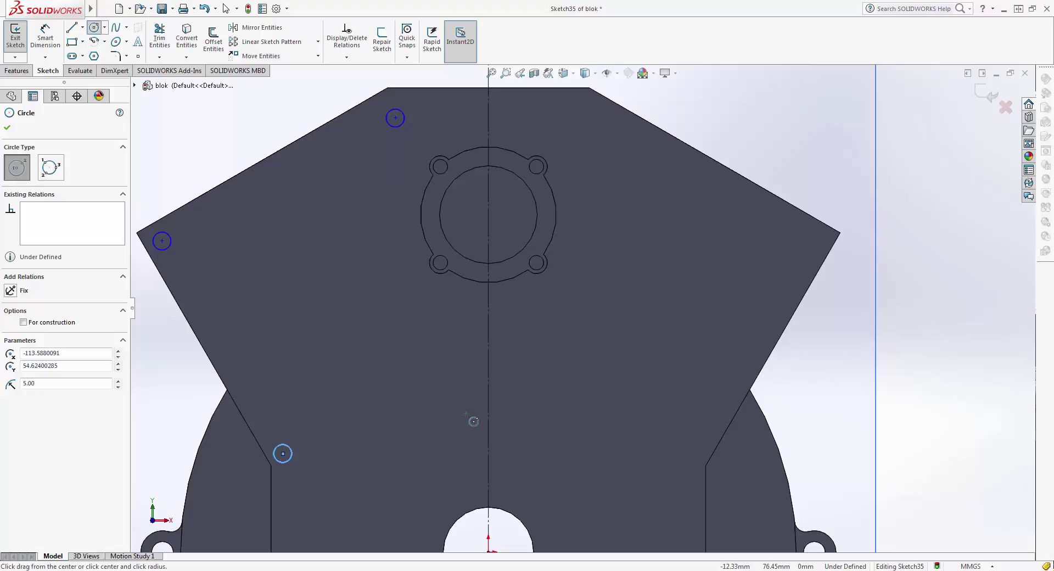
ctrl+middle_drag(335, 497, 344, 394)
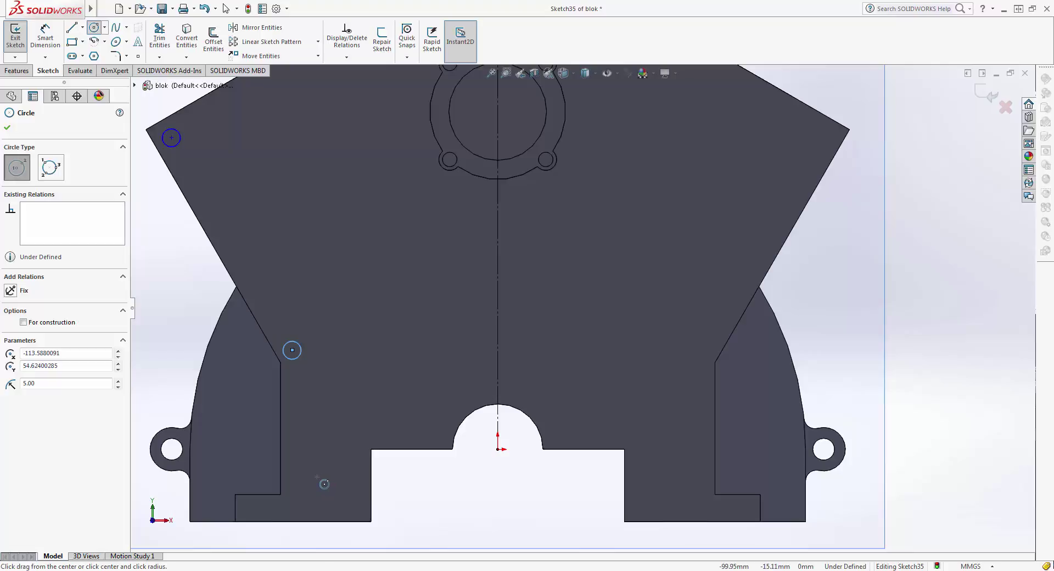
click(311, 480)
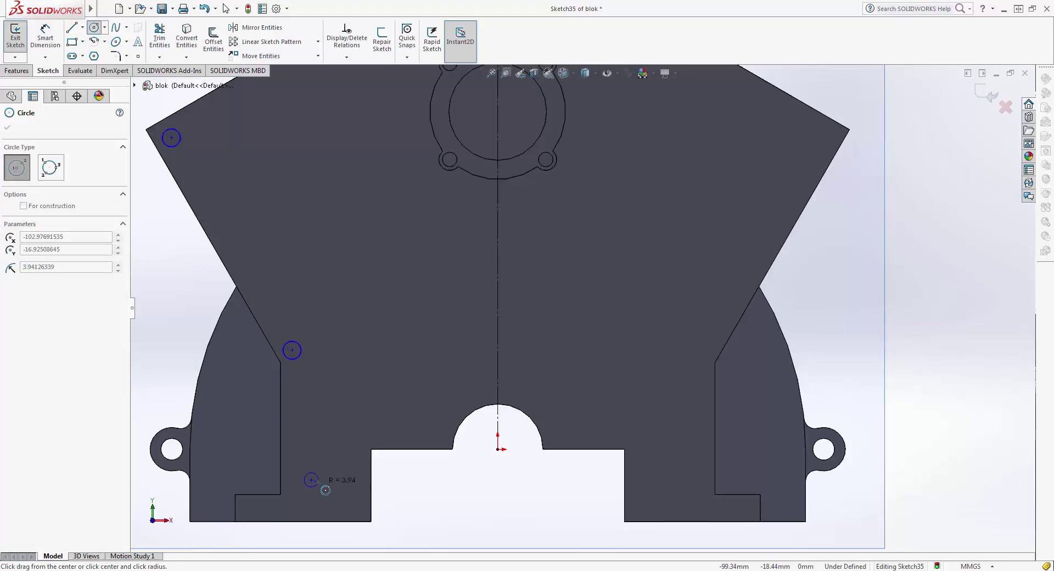
key(Escape)
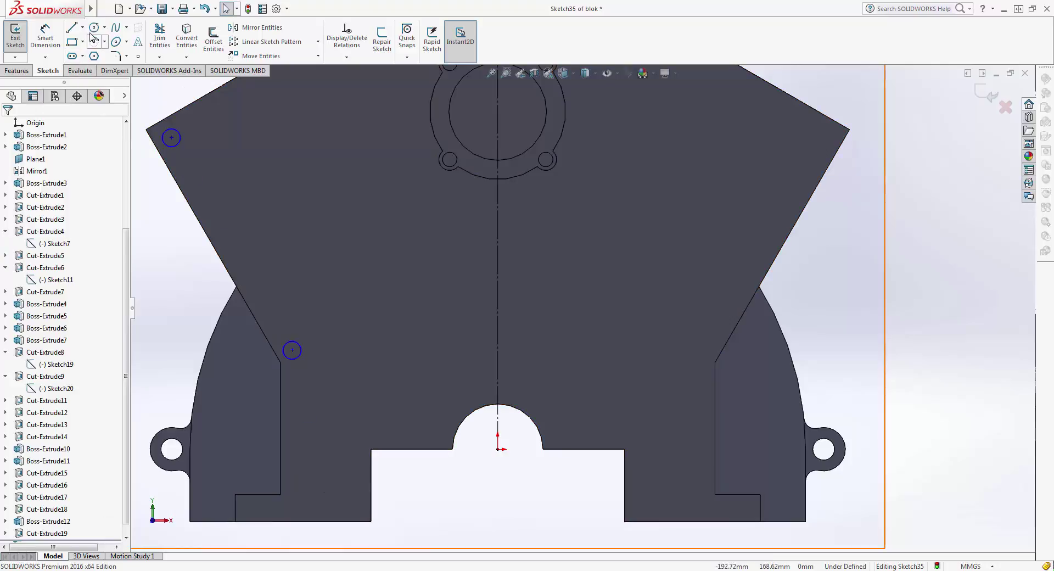
click(93, 30)
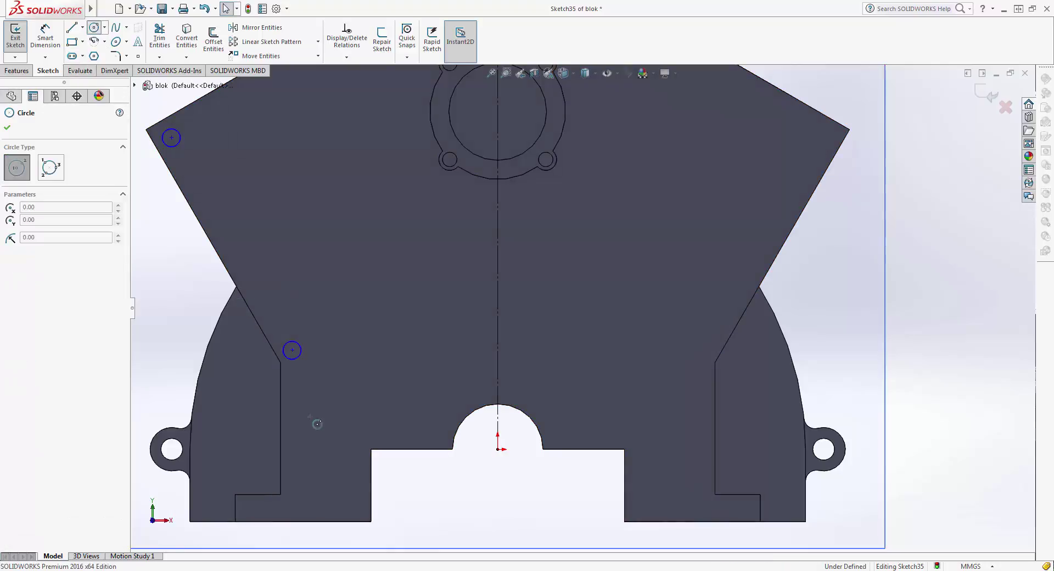
click(322, 482)
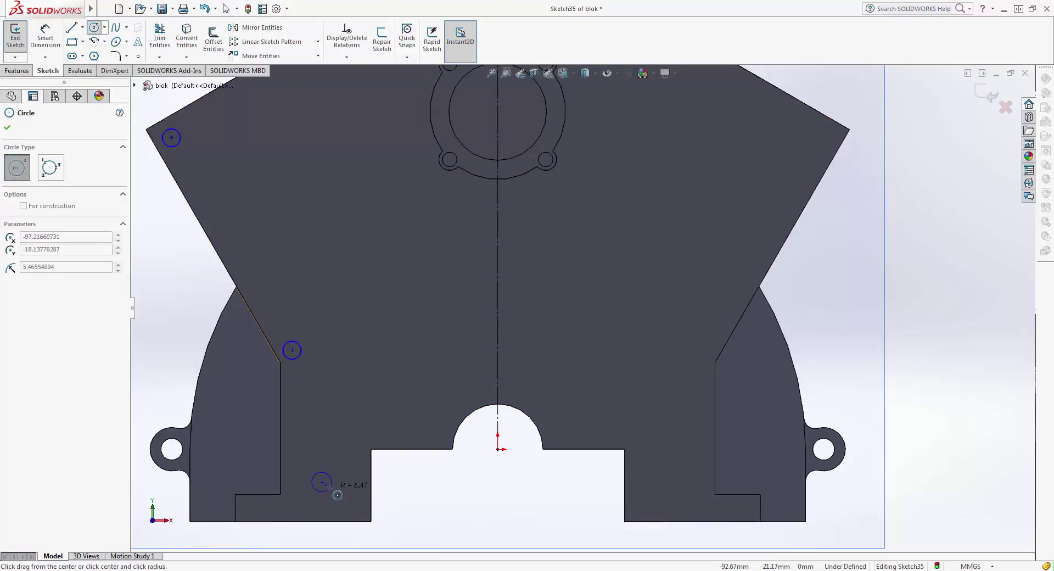
click(337, 496)
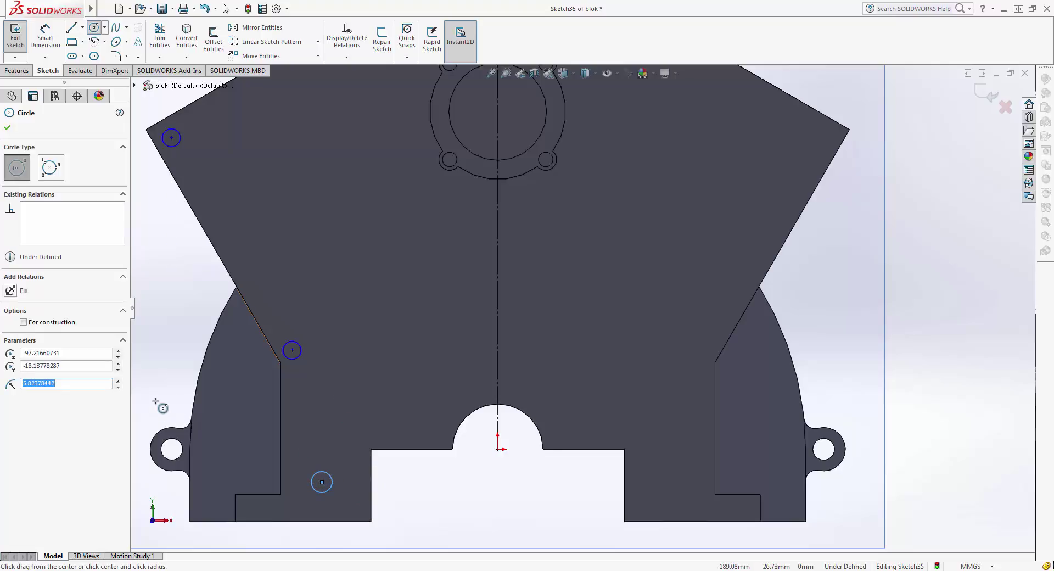
text(5.00)
key(Return)
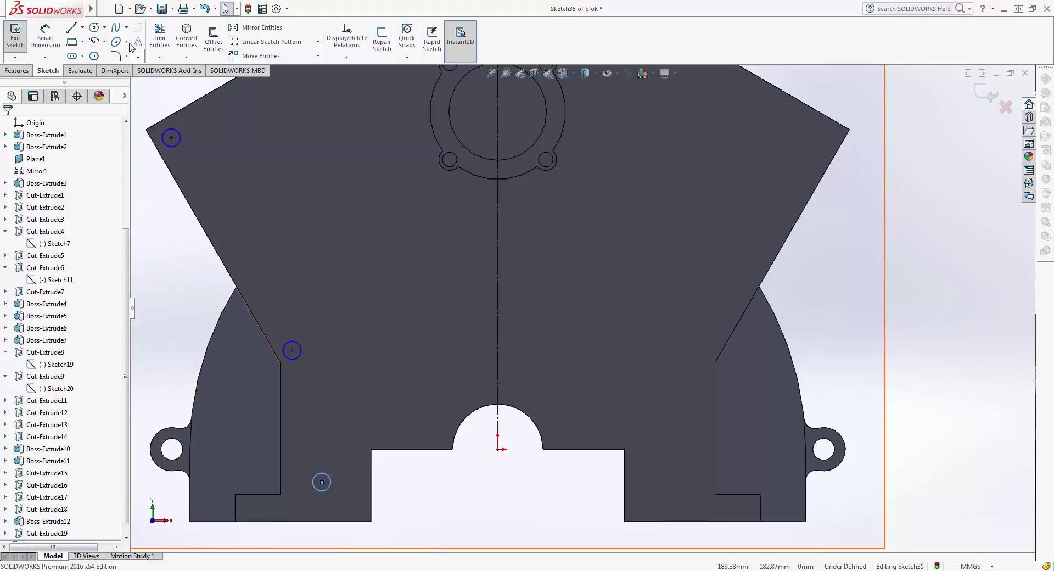
click(94, 27)
Add concentric 8 mm circles around the upper-left corner and lower-left angle circles.
click(172, 138)
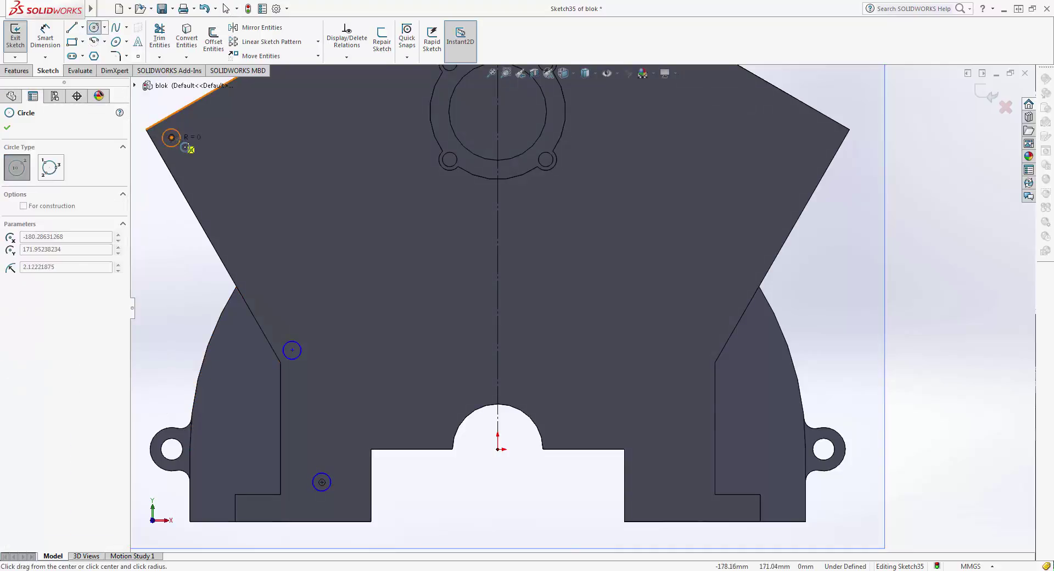
click(186, 143)
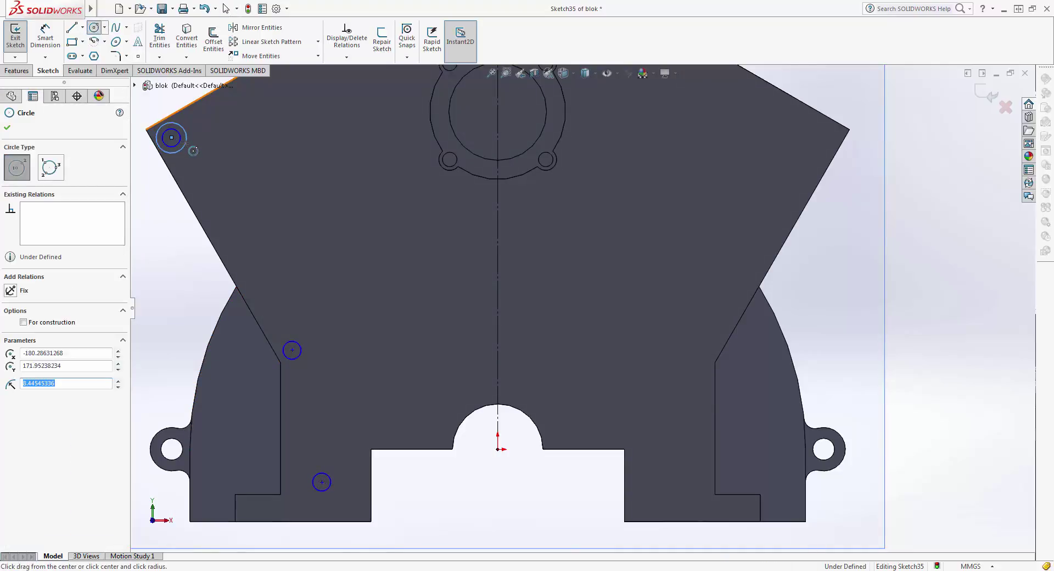
text(8)
key(Return)
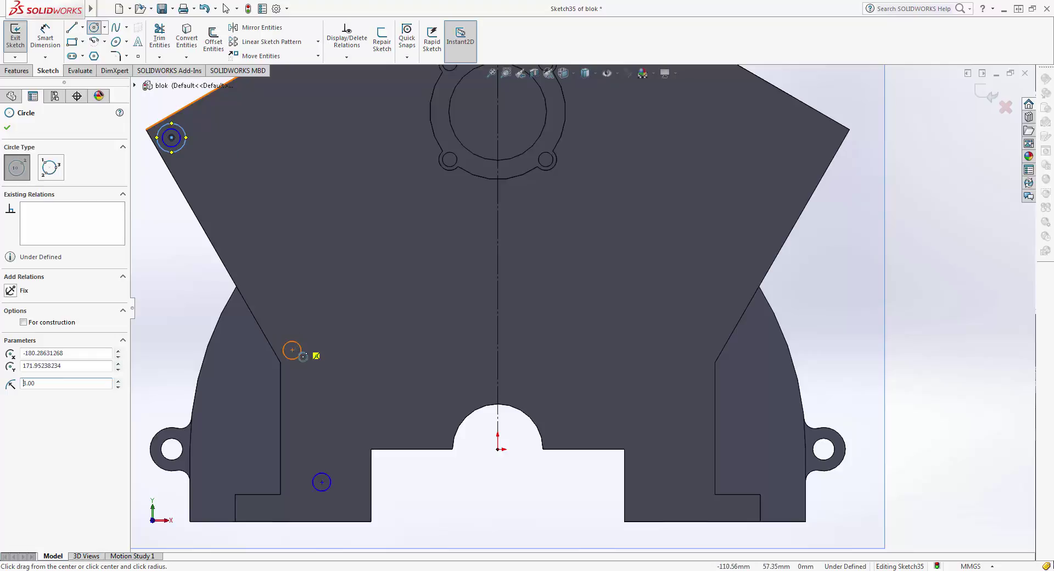
click(291, 349)
click(310, 357)
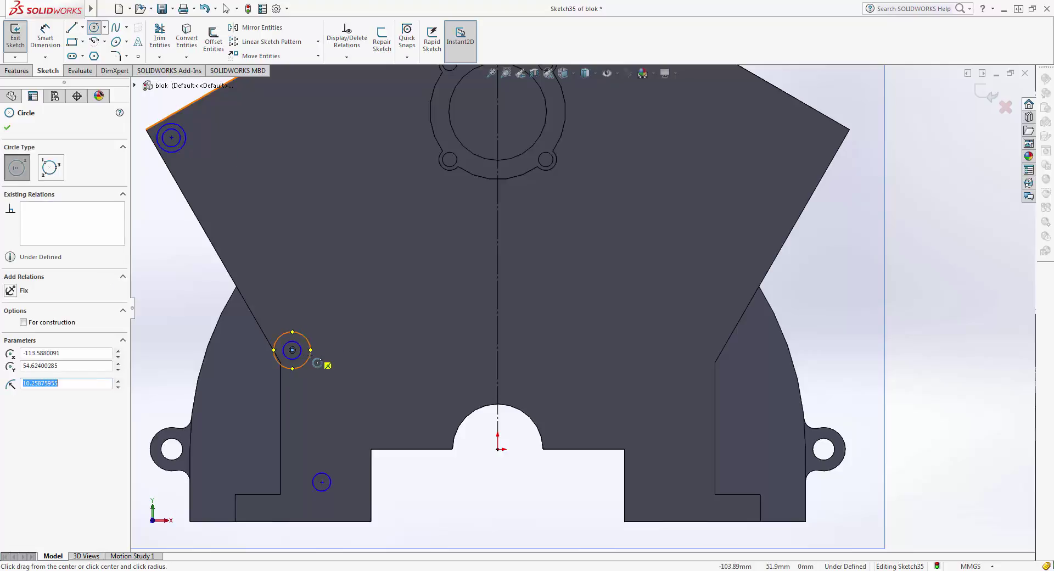
text(8)
key(Return)
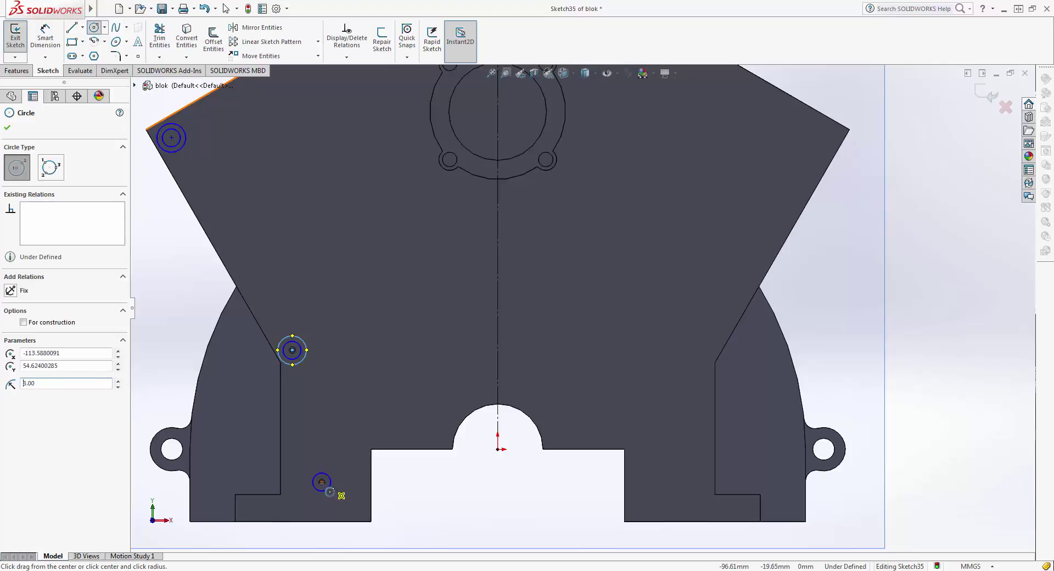
Add concentric 8 mm circles around the base and top-edge small circles.
click(321, 482)
click(339, 495)
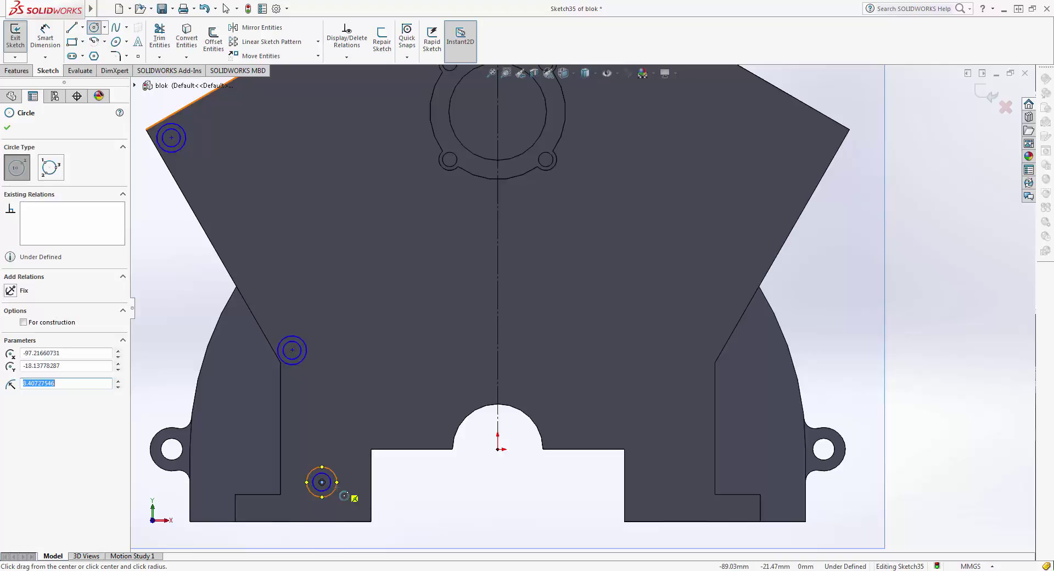
text(8)
key(Return)
ctrl+middle_drag(432, 354, 422, 493)
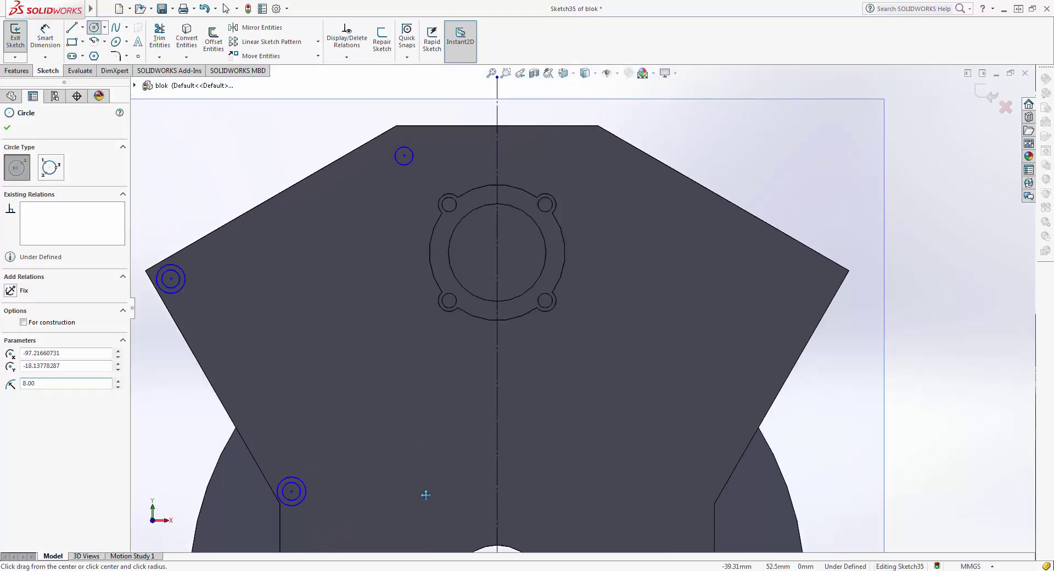
click(412, 164)
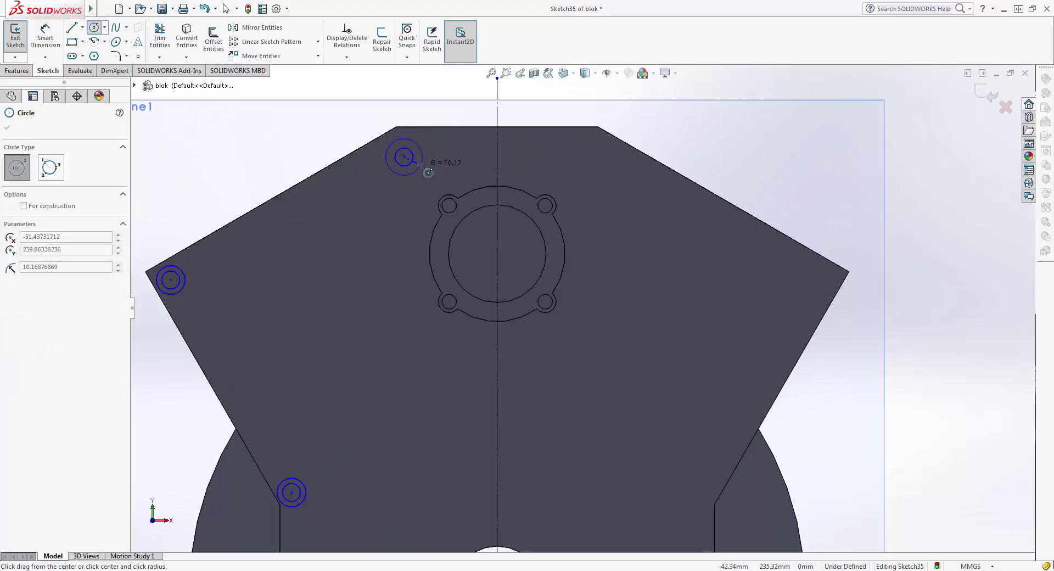
text(8)
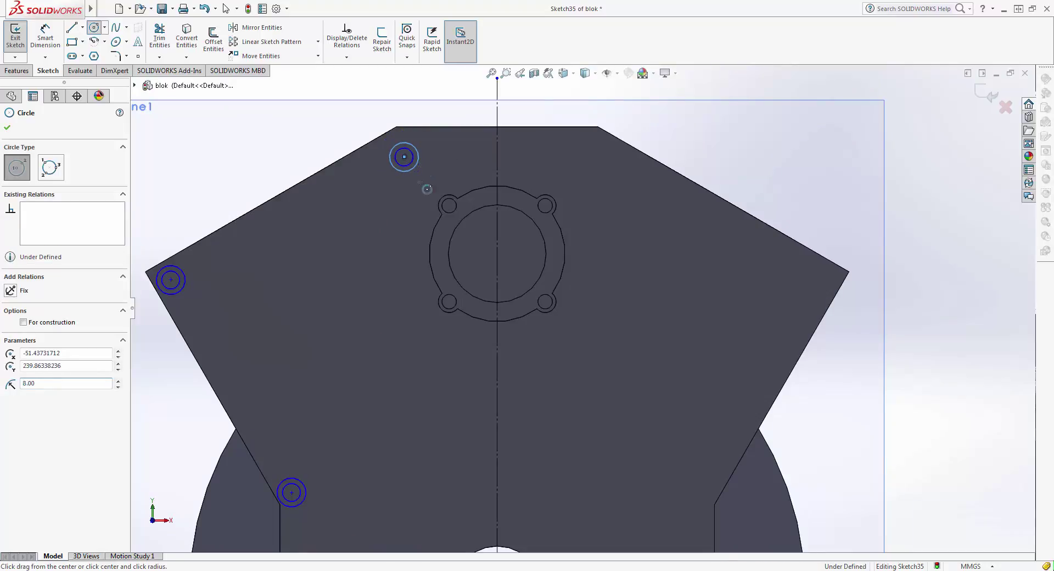
ctrl+middle_drag(376, 372, 363, 337)
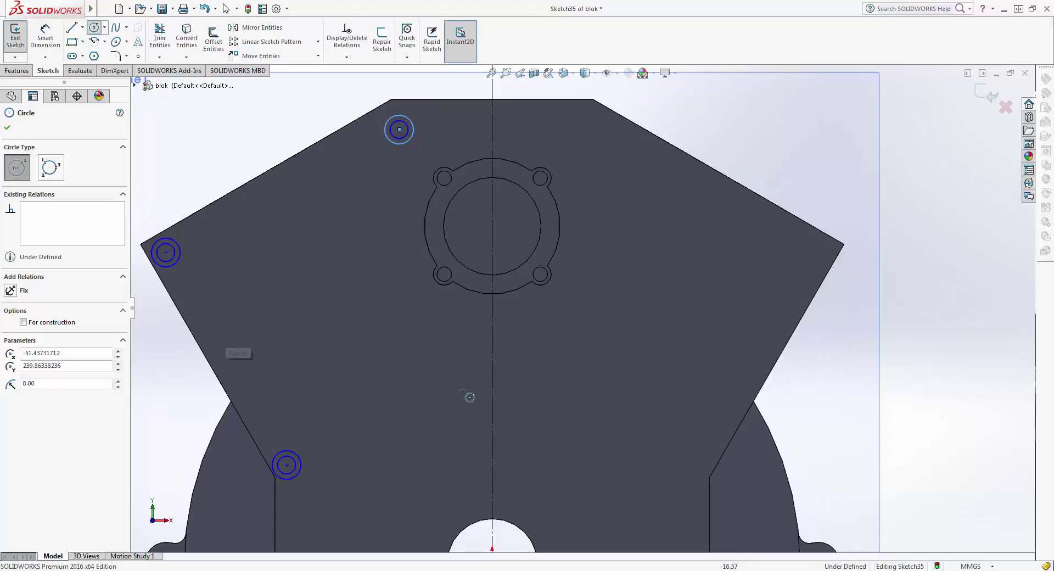
ctrl+middle_drag(348, 308, 331, 290)
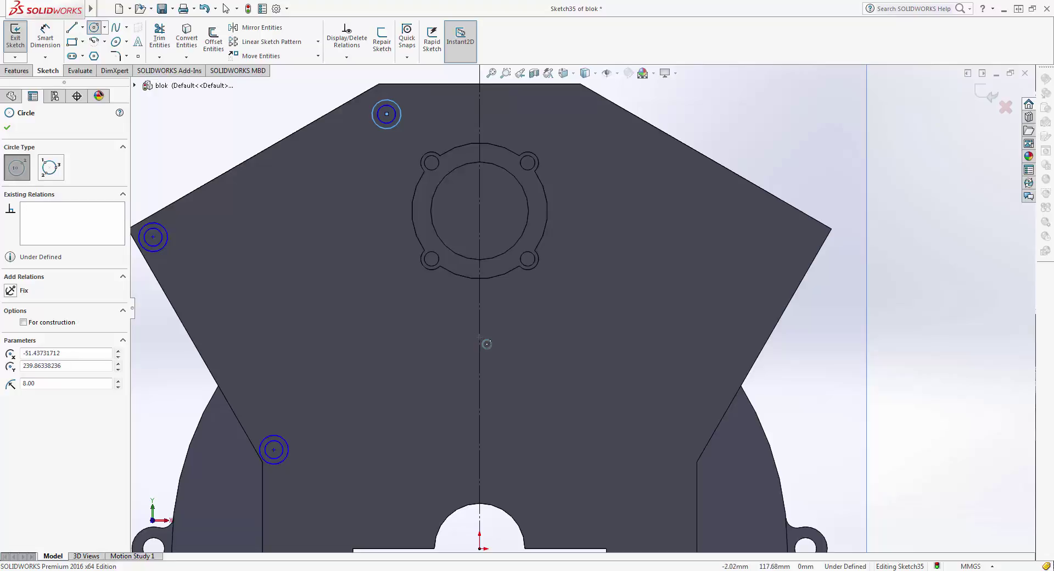
Draw a 5-radius circle on the centerline and a concentric 8-radius circle around it.
click(480, 343)
click(492, 350)
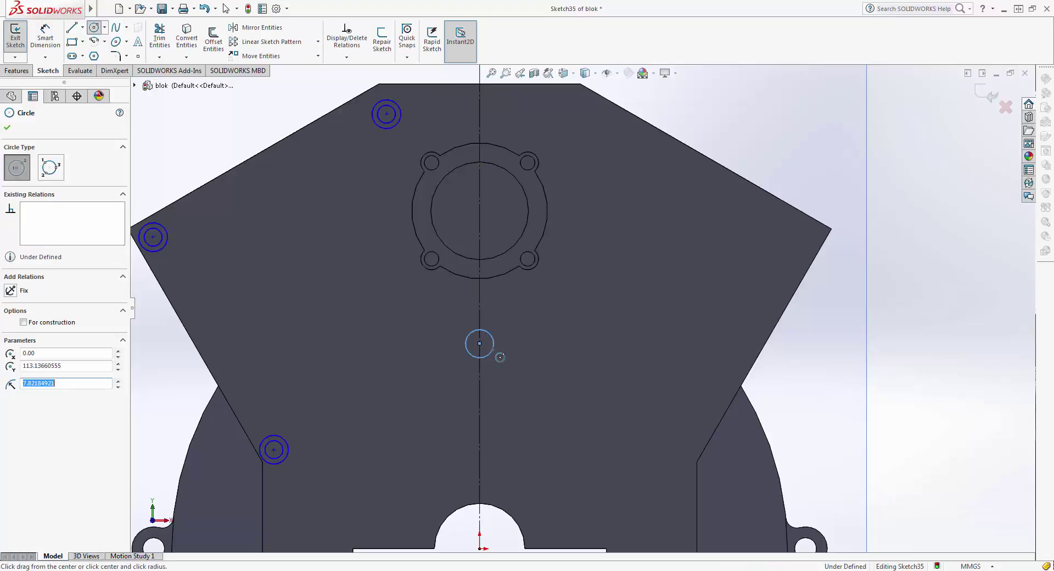
text(5)
key(Return)
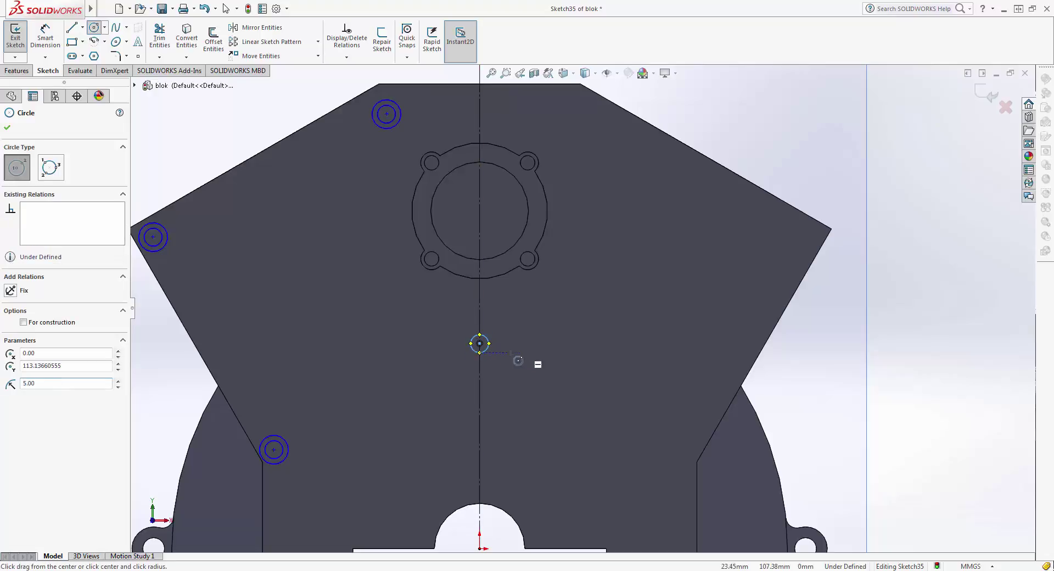
click(480, 343)
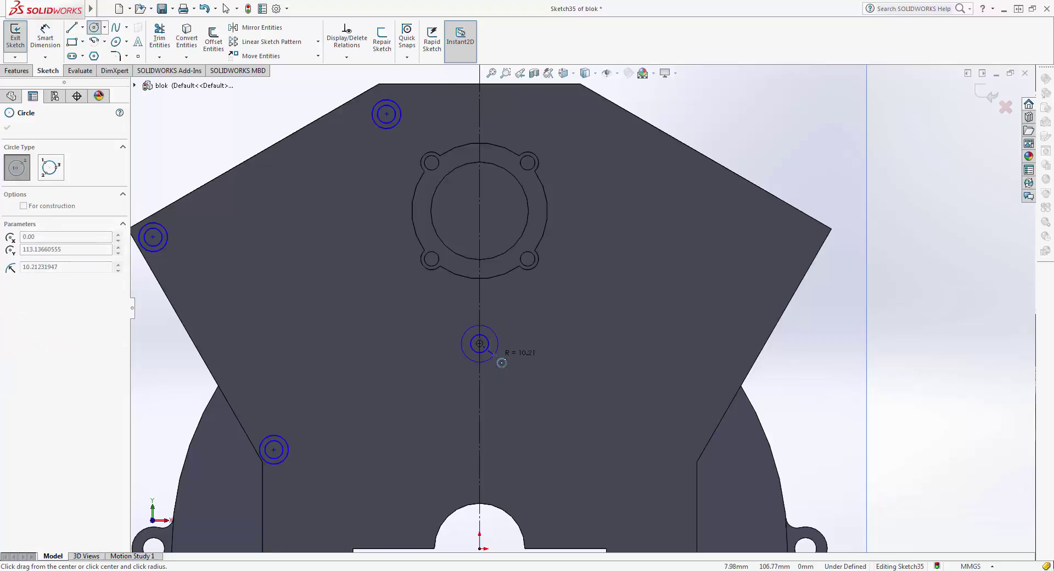
click(501, 362)
text(8)
key(Return)
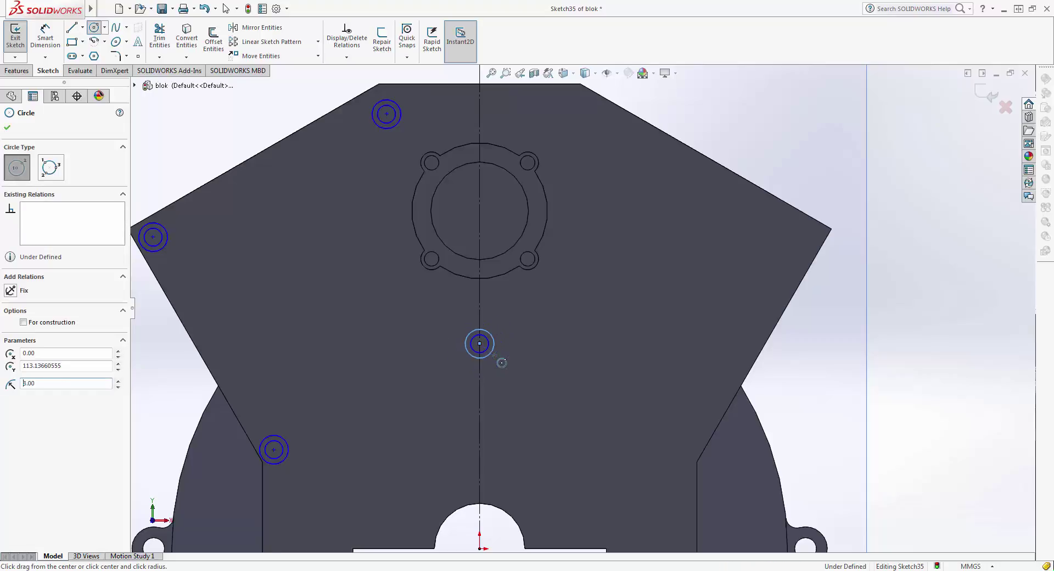
scroll(508, 369, up, 2)
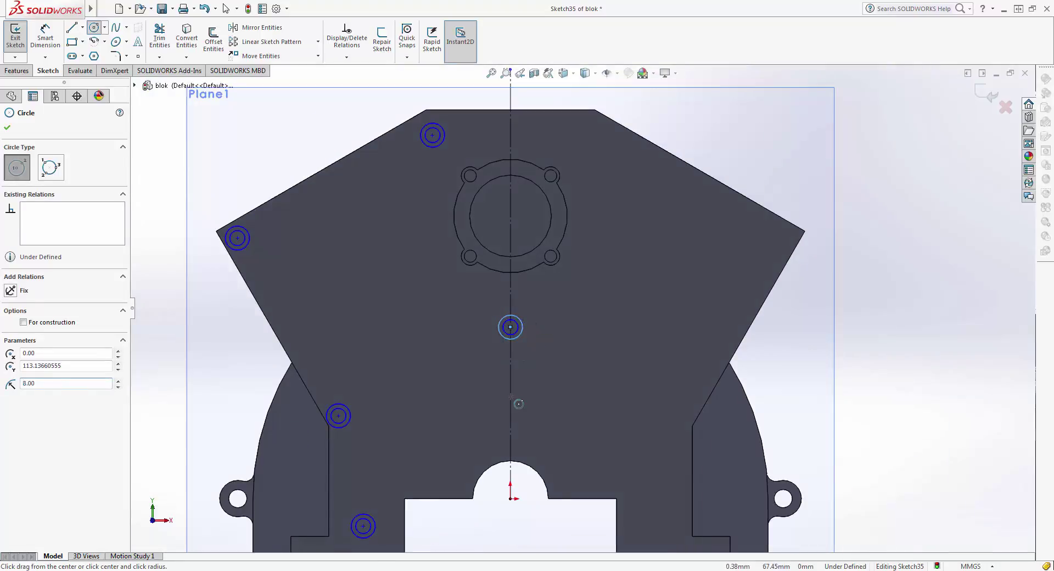
scroll(401, 409, down, 1)
scroll(548, 385, up, 1)
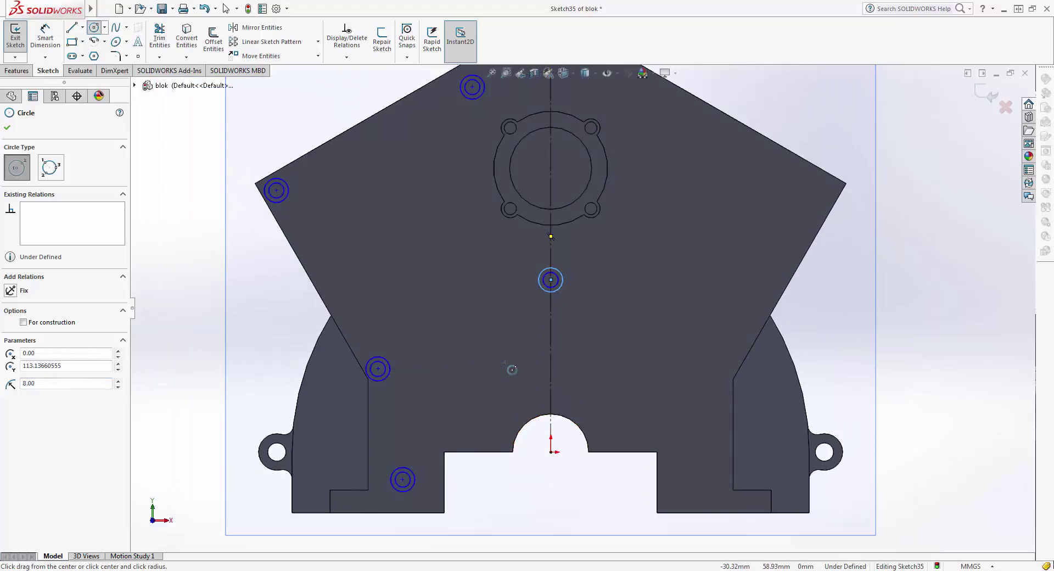
scroll(510, 382, down, 1)
scroll(489, 380, up, 1)
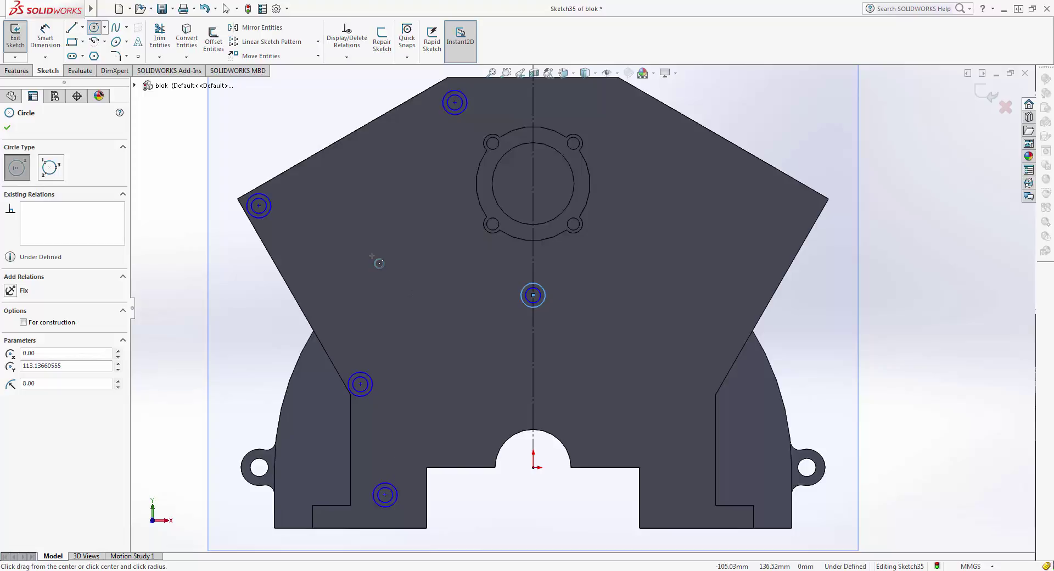
key(Escape)
scroll(414, 143, up, 3)
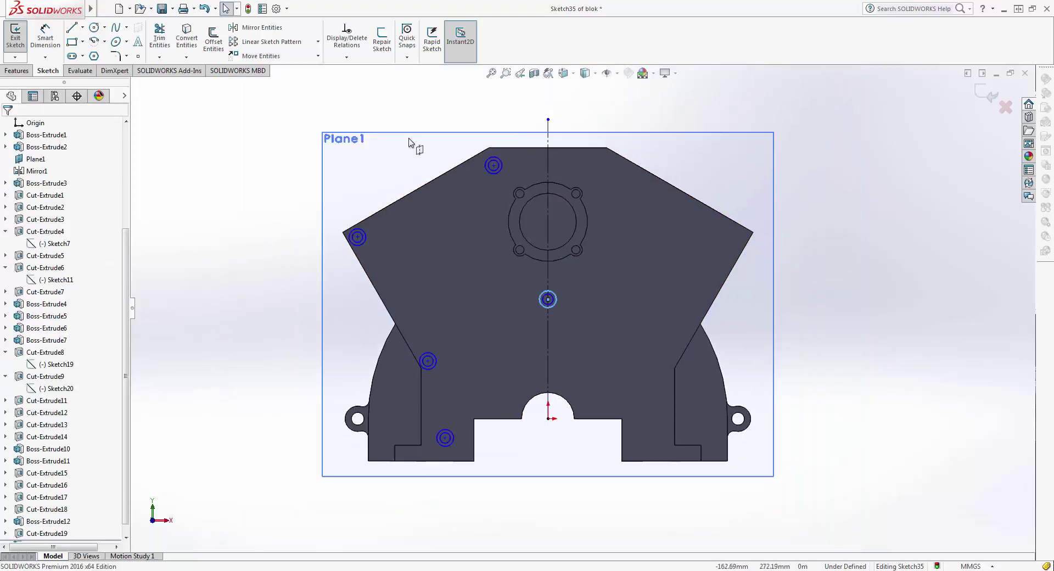
scroll(373, 143, down, 1)
scroll(384, 156, down, 1)
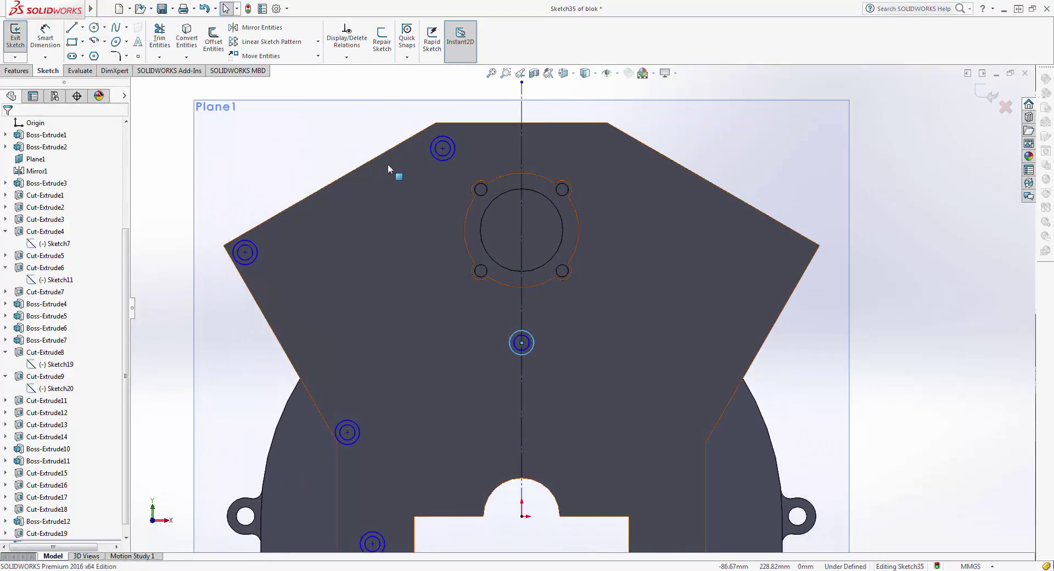
scroll(387, 163, down, 1)
scroll(384, 165, down, 1)
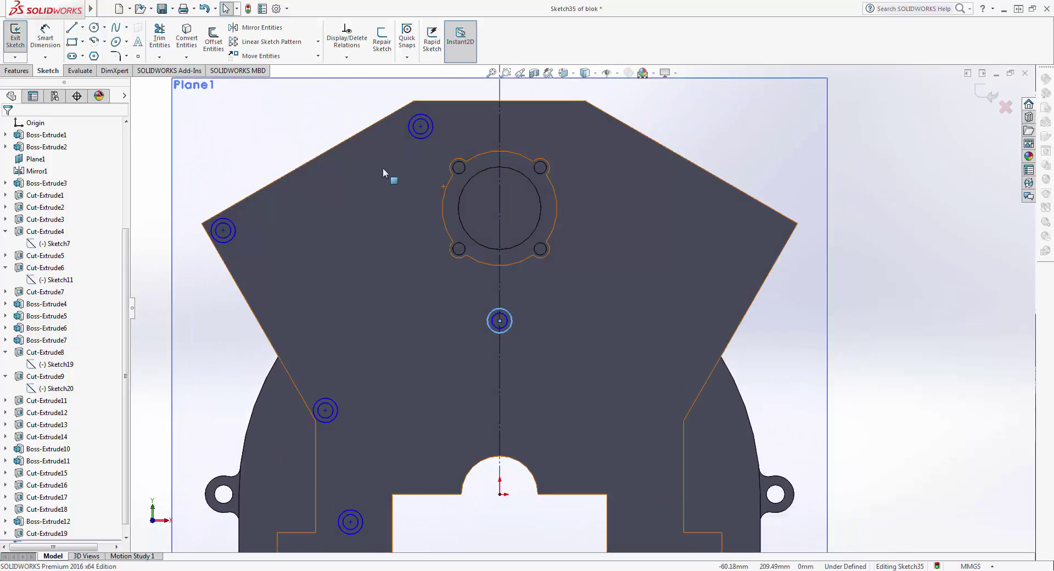
scroll(397, 173, down, 1)
scroll(397, 173, up, 1)
scroll(389, 176, up, 1)
scroll(382, 177, up, 1)
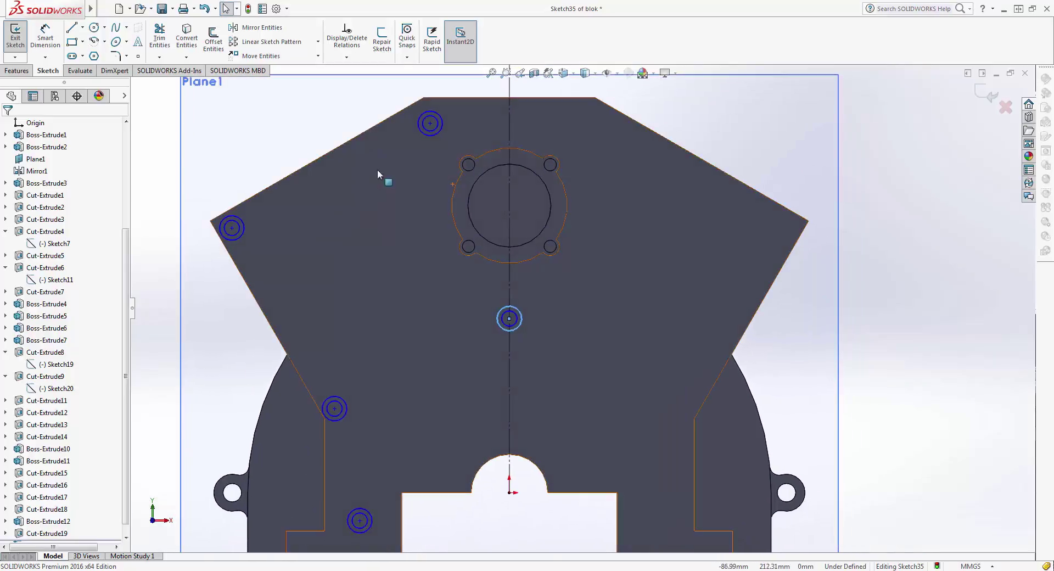
scroll(391, 204, up, 1)
click(45, 38)
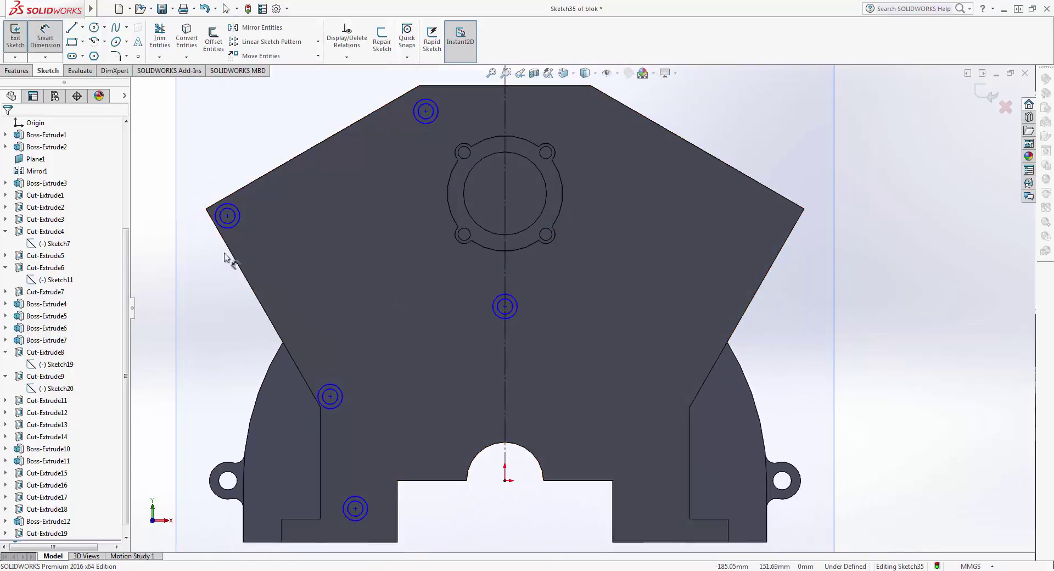
Locate the upper-left hole 15 mm from both the upper and lower slanted edges.
click(227, 216)
click(234, 193)
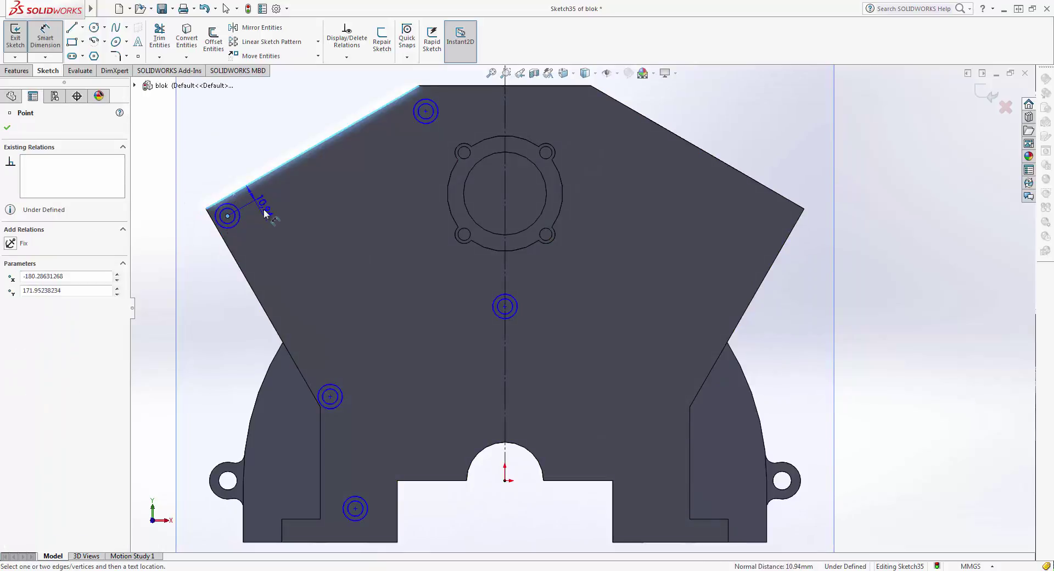
click(270, 203)
text(15)
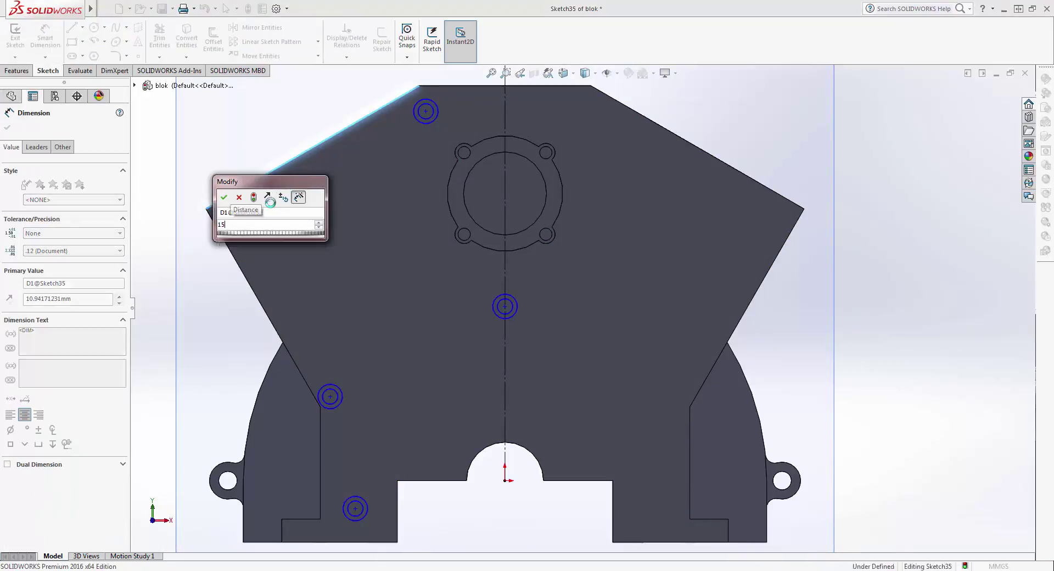
key(Return)
click(237, 256)
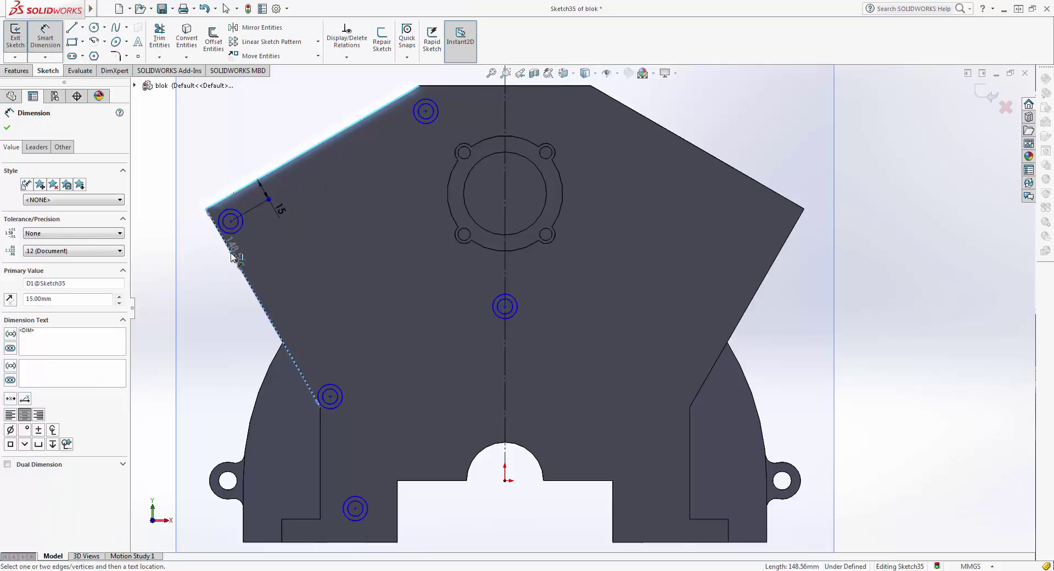
click(231, 222)
click(276, 260)
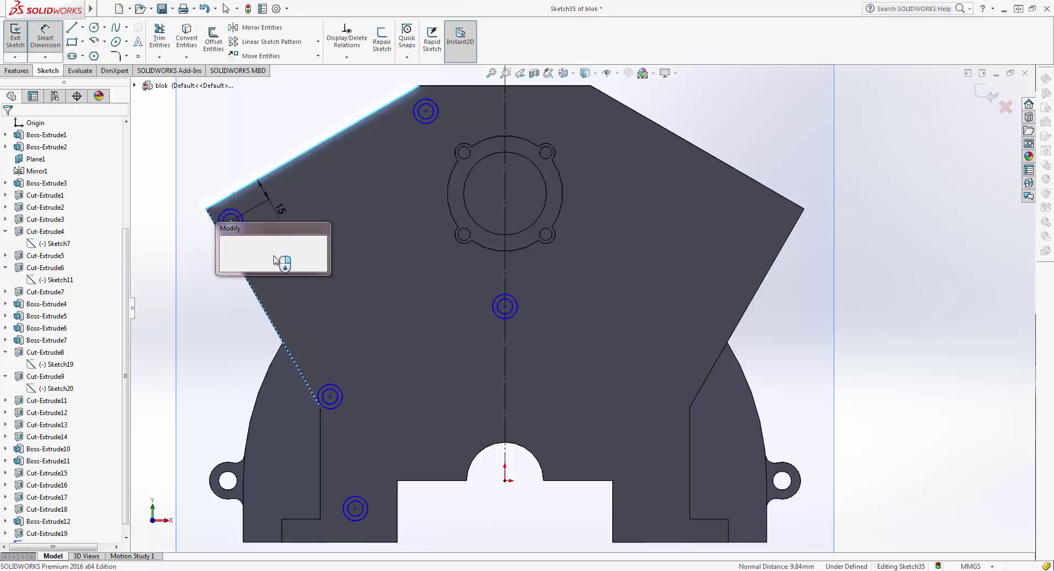
text(15)
key(Return)
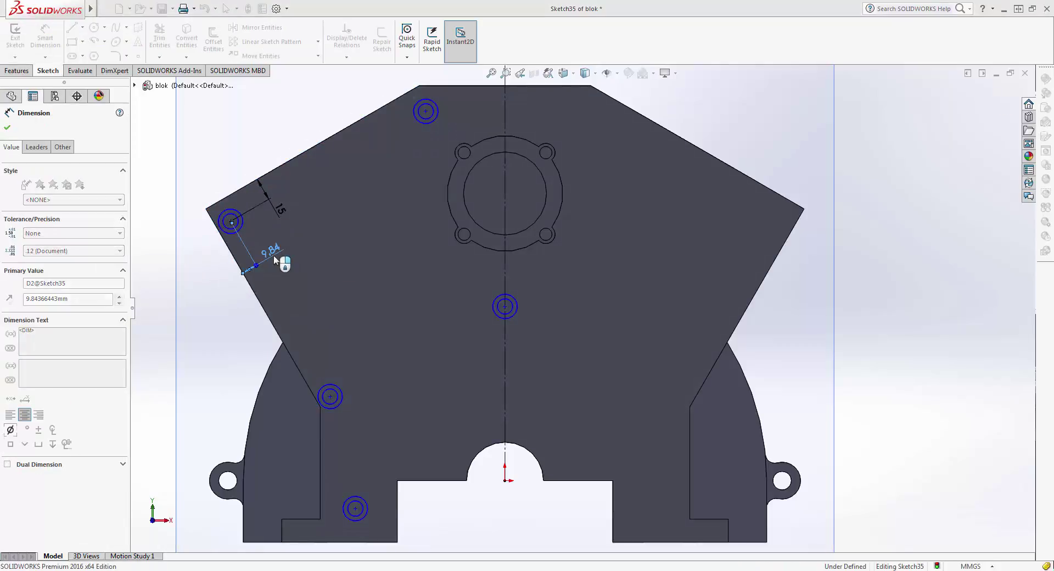
Locate the top hole 15 mm from the top-left slanted edge and the top edge.
click(425, 113)
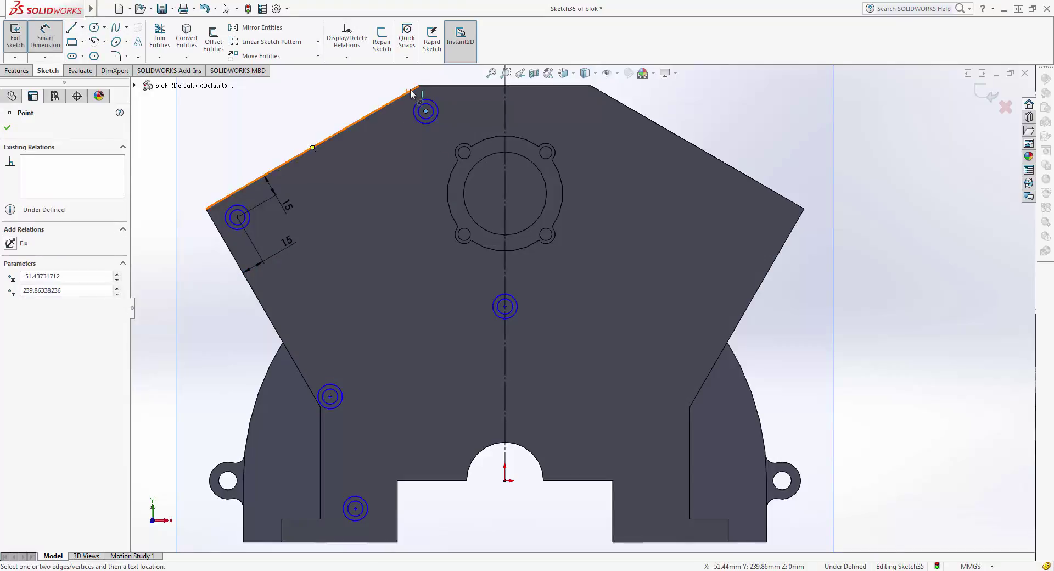
click(410, 90)
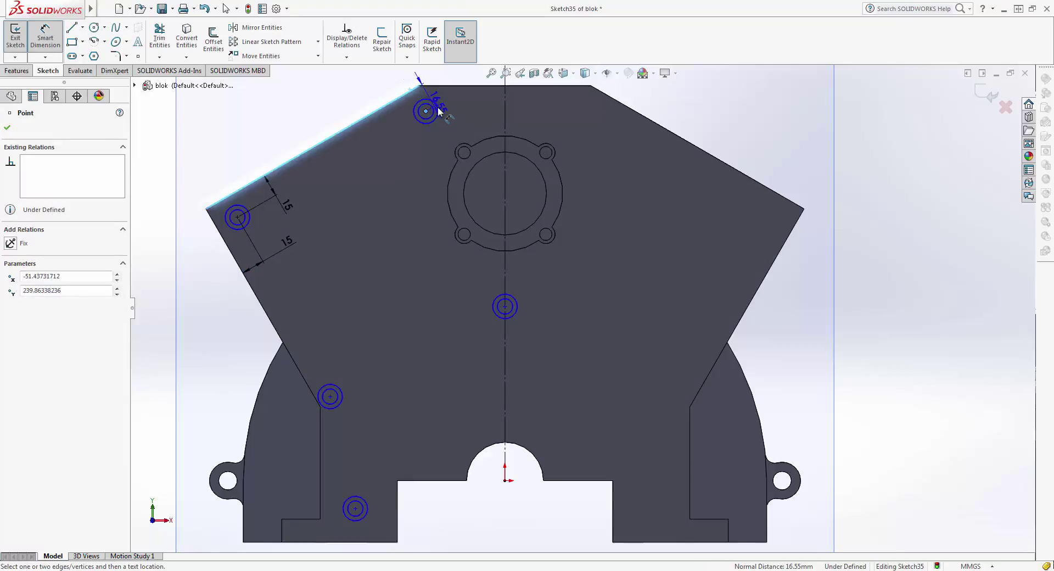
click(461, 77)
text(15)
key(Return)
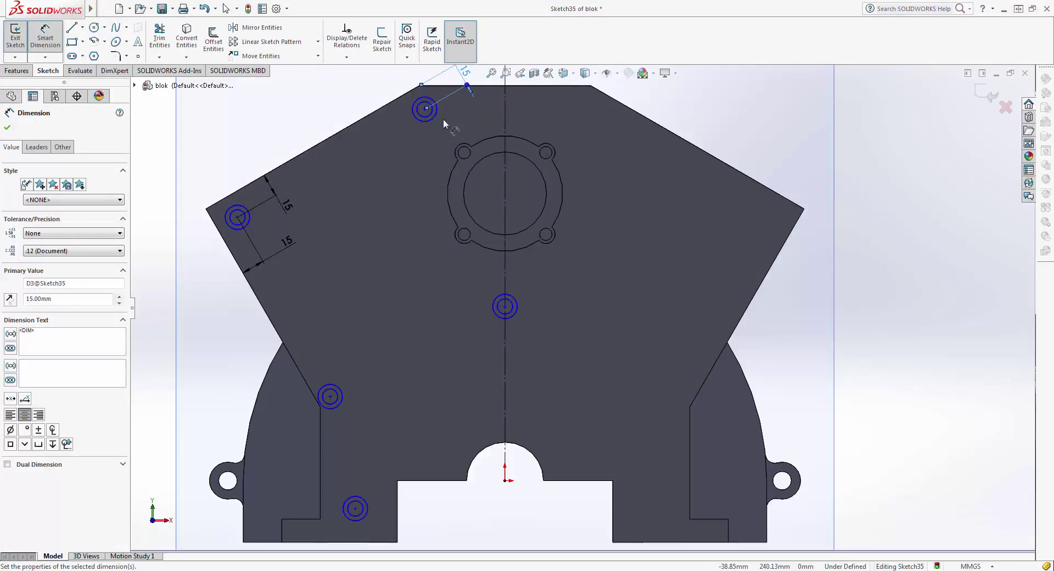
ctrl+middle_drag(447, 95, 442, 178)
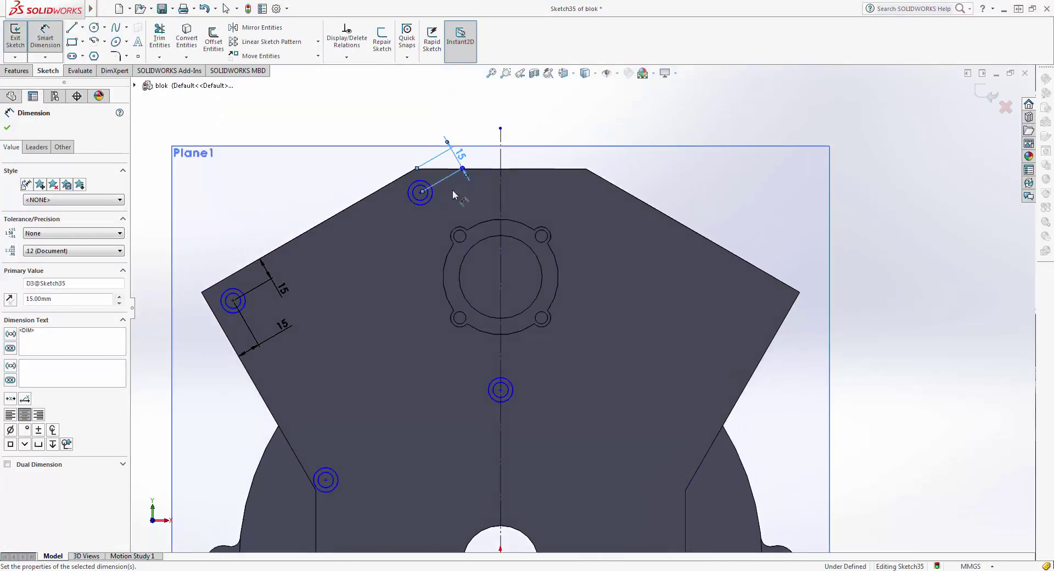
click(420, 193)
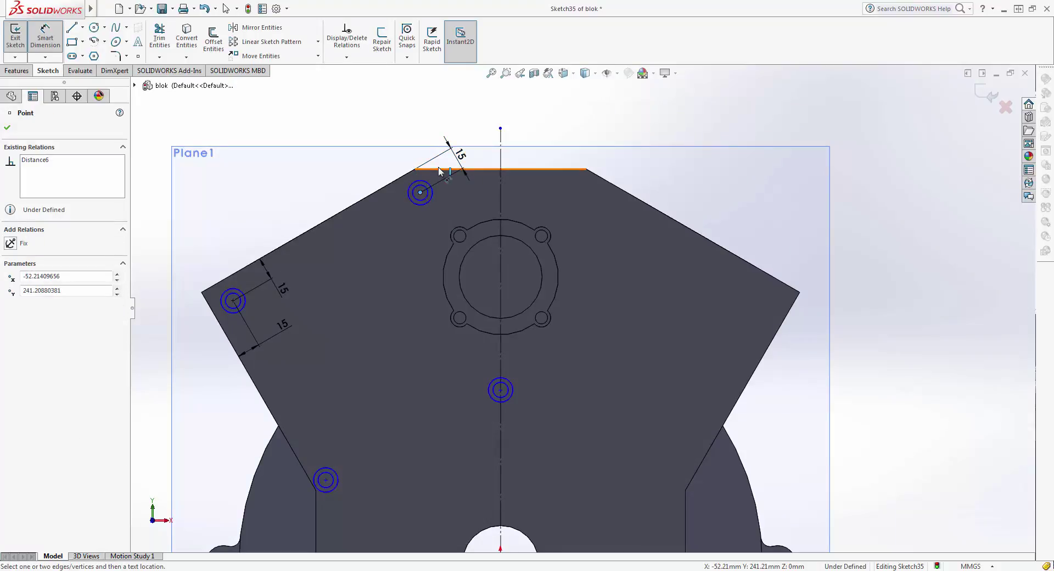
click(439, 170)
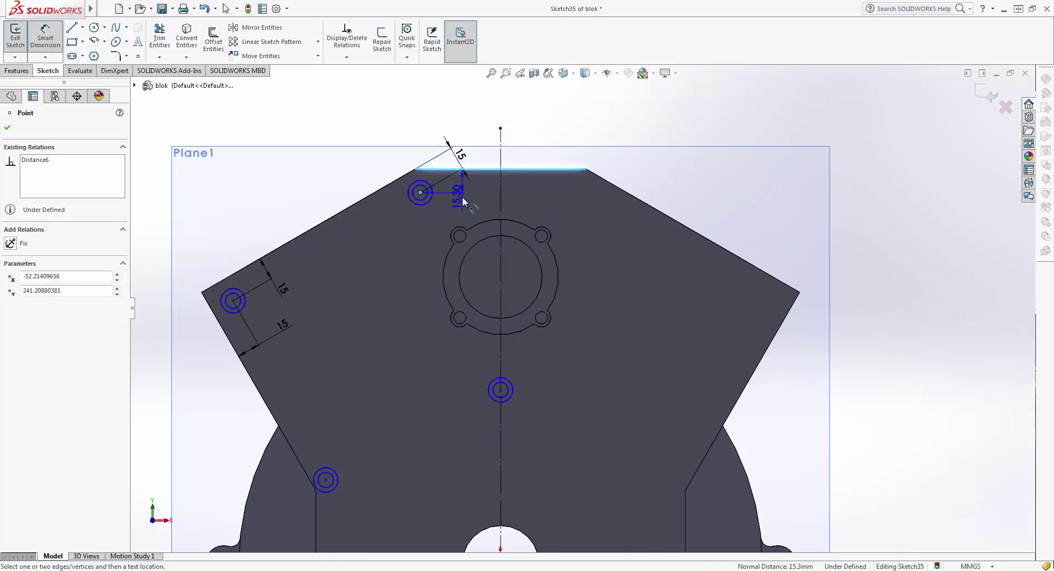
click(463, 202)
text(15)
key(Return)
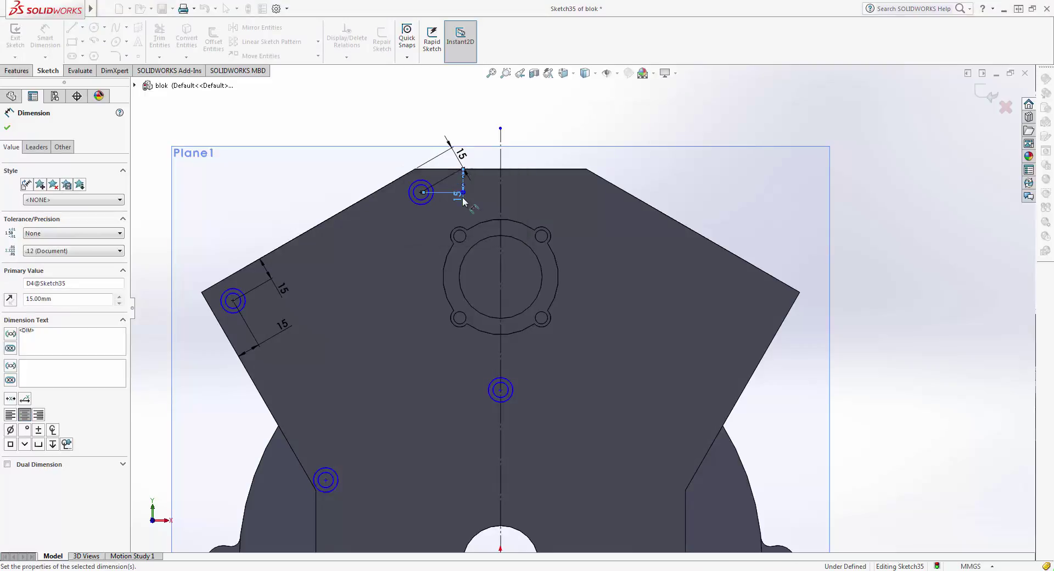
ctrl+middle_drag(464, 348, 455, 296)
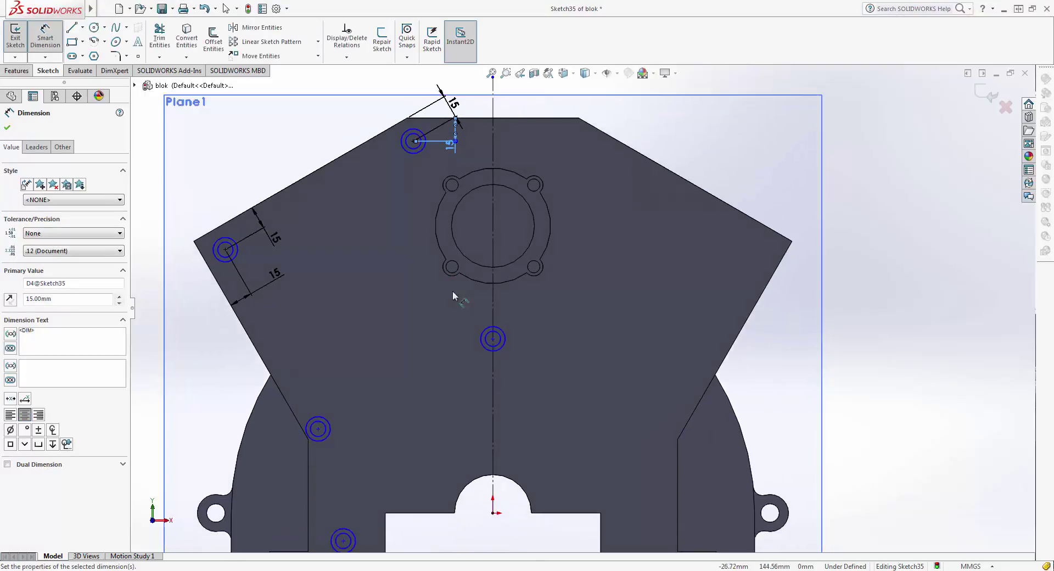
Dimension the middle hole's vertical distance to the sketch origin.
click(493, 338)
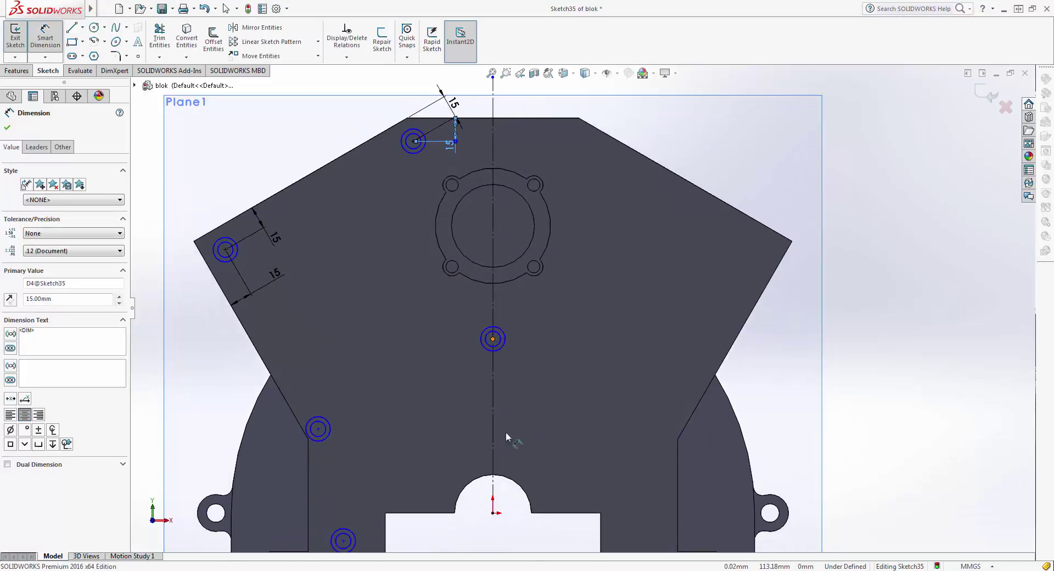
click(493, 513)
click(542, 410)
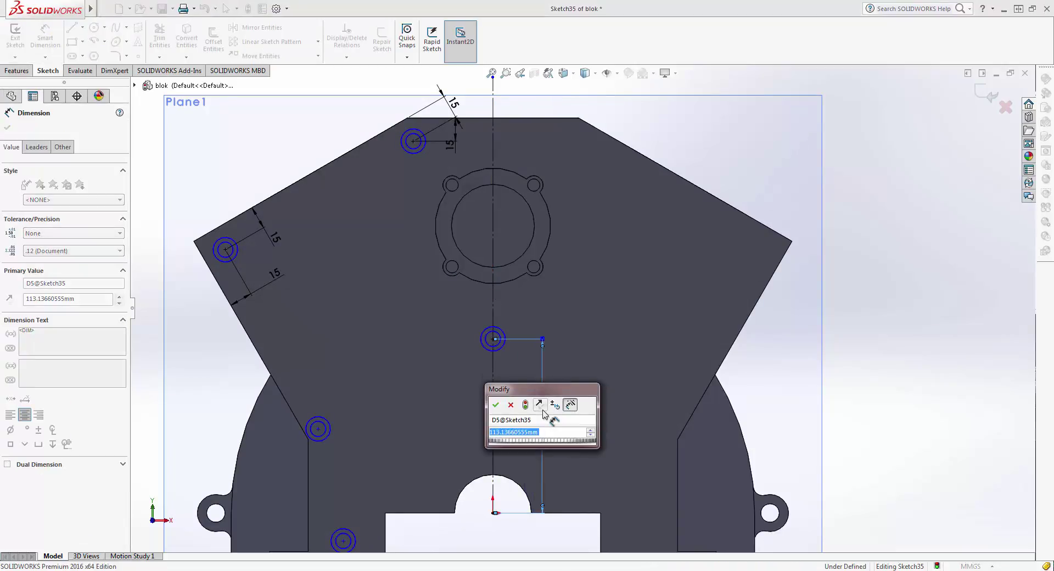
text(11)
key(Return)
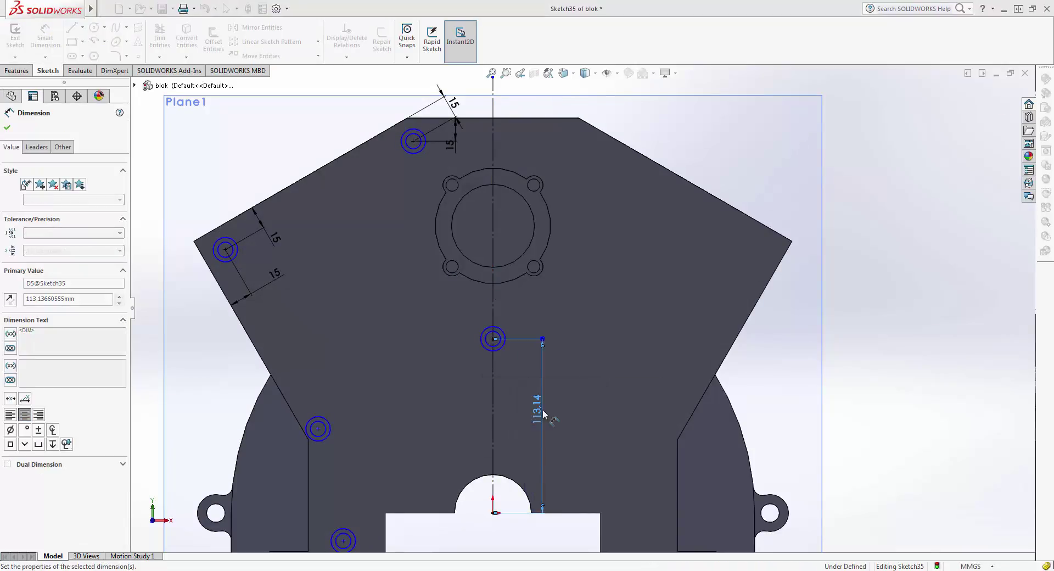
Place the lower-left circles 15 mm from the slanted edge and 15 mm from the vertical edge.
click(318, 429)
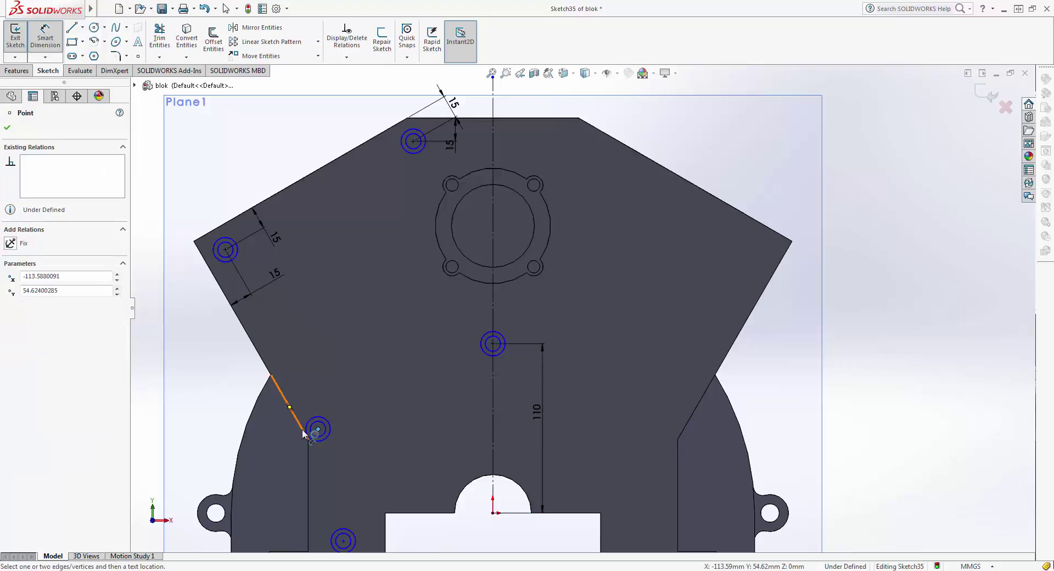
click(303, 434)
click(314, 415)
text(15)
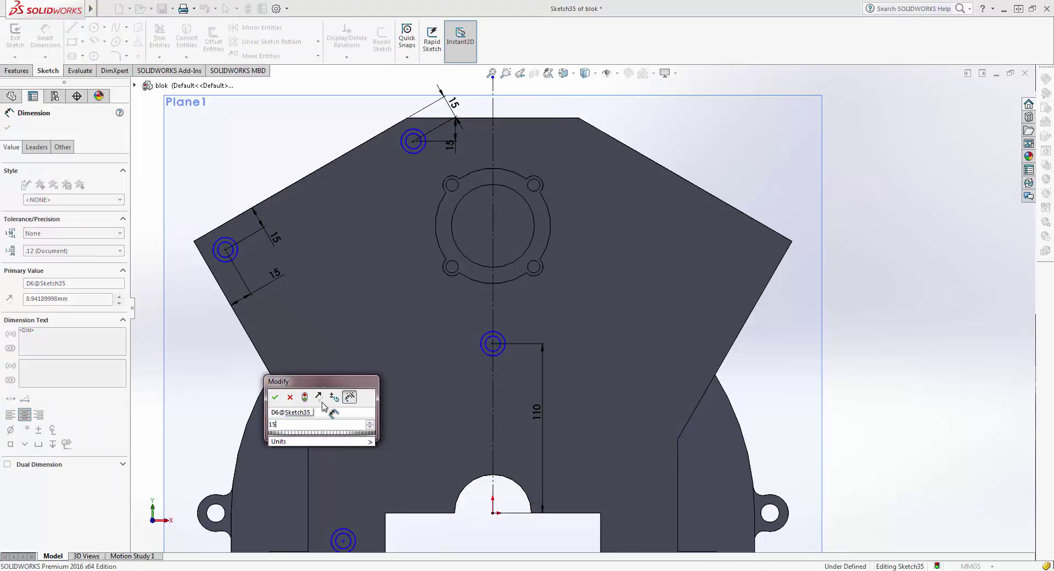
key(Return)
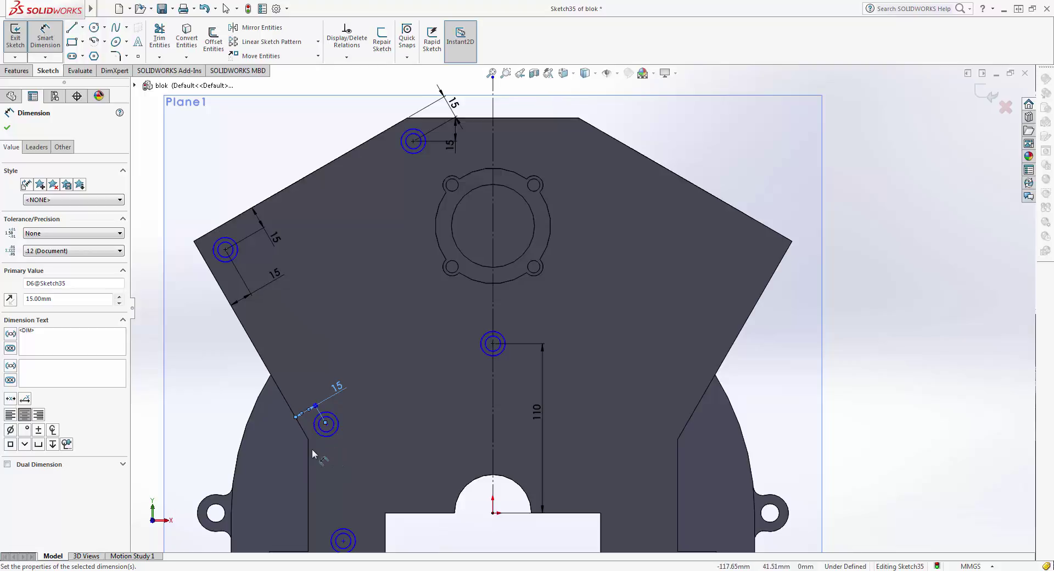
click(309, 453)
click(326, 424)
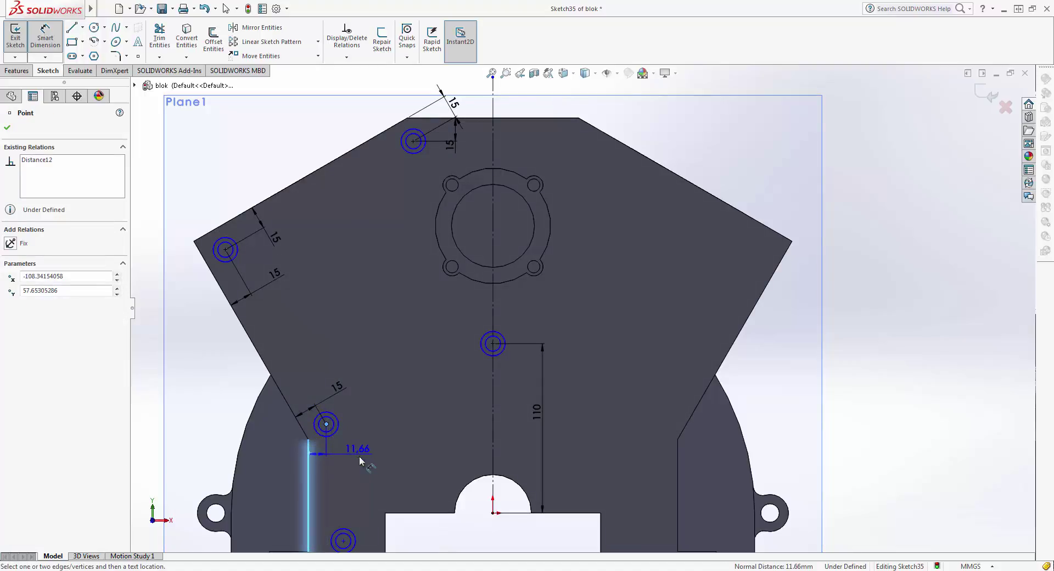
click(359, 455)
text(15)
key(Return)
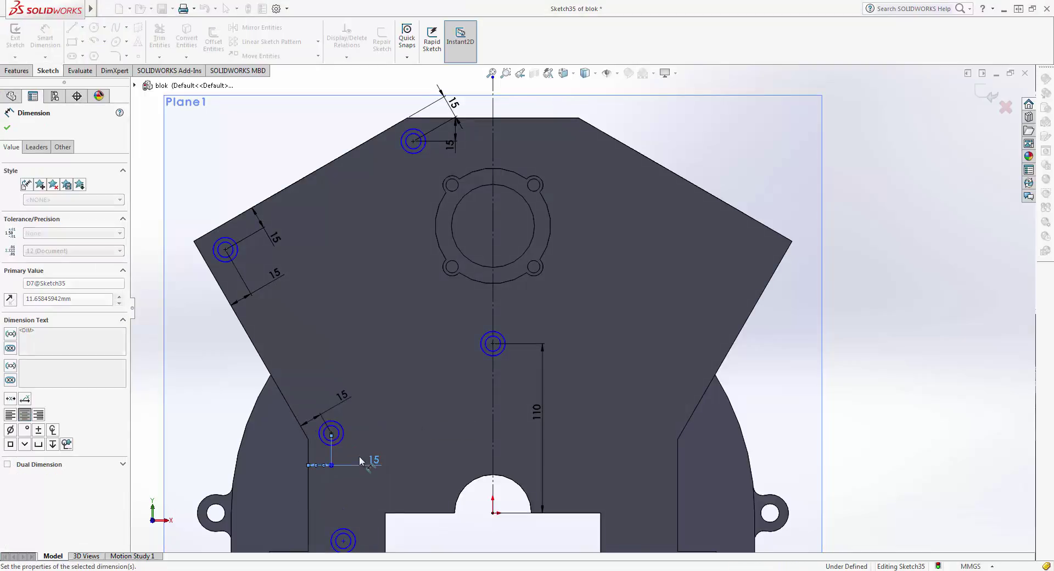
Dimension the bottom circle to the vertical edge, changing the value from 20 to 25 mm.
ctrl+middle_drag(364, 513, 384, 390)
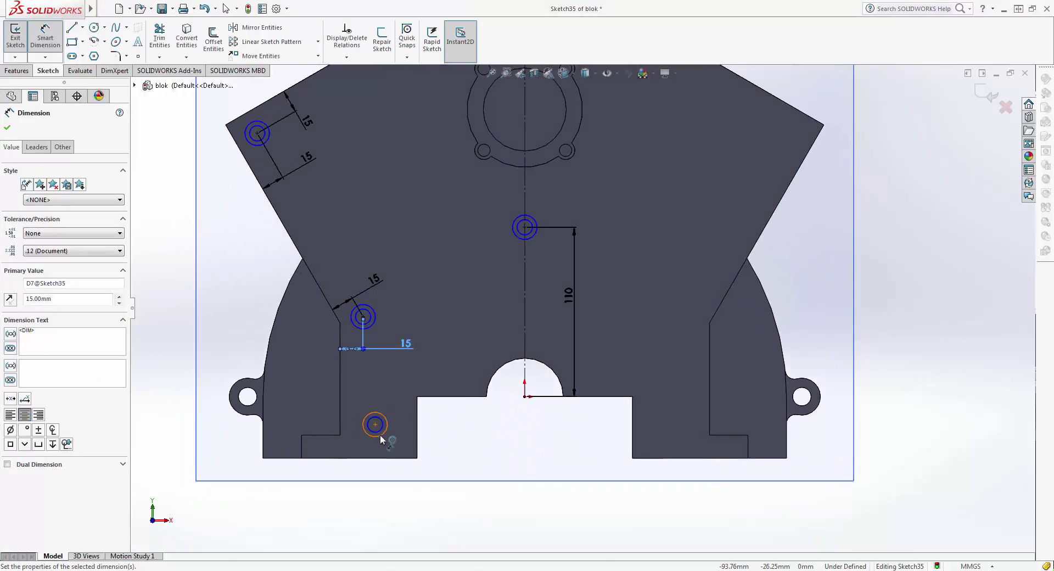
click(376, 425)
click(340, 420)
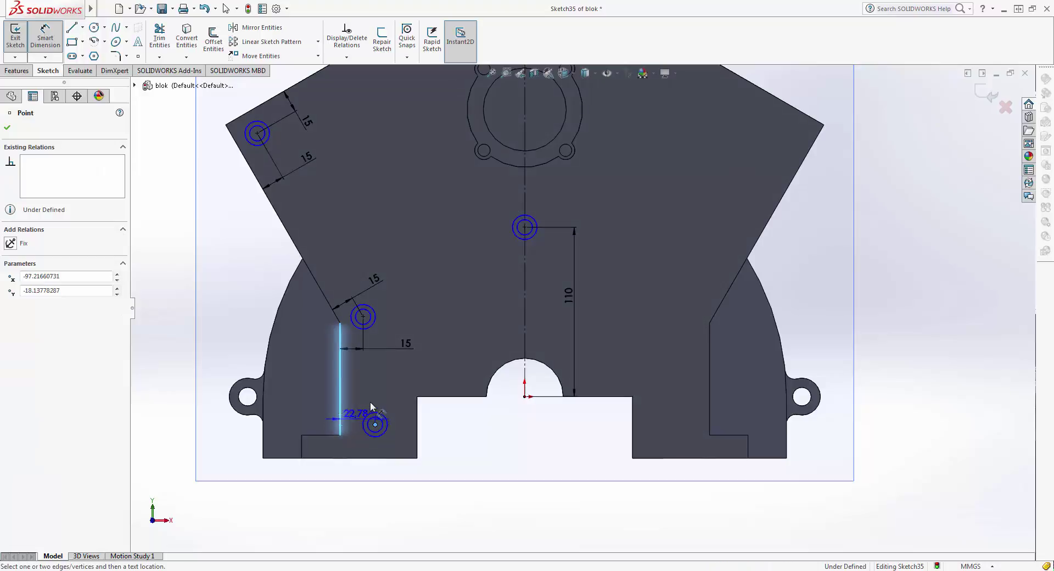
click(380, 386)
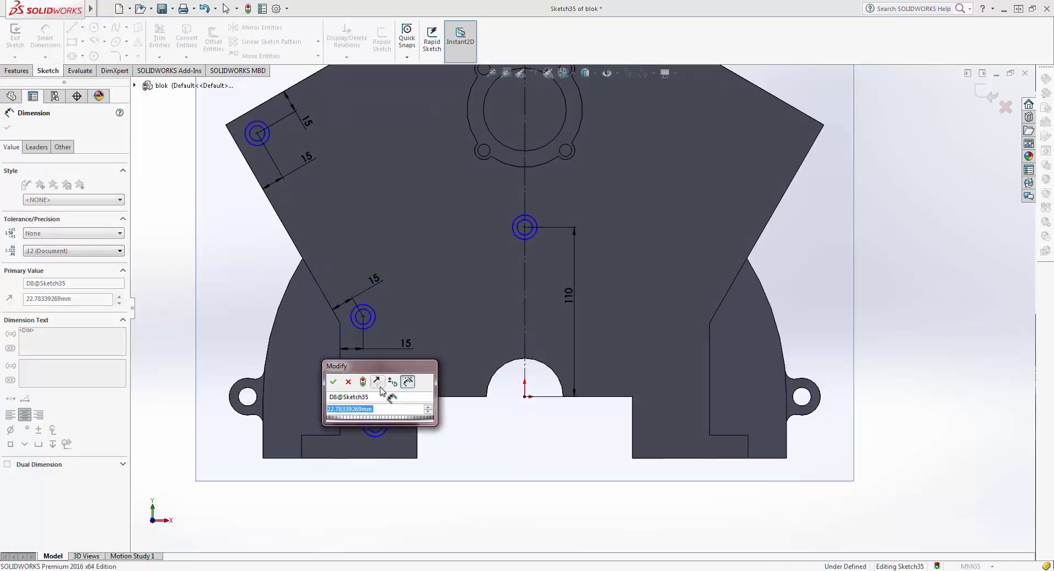
text(20)
key(Return)
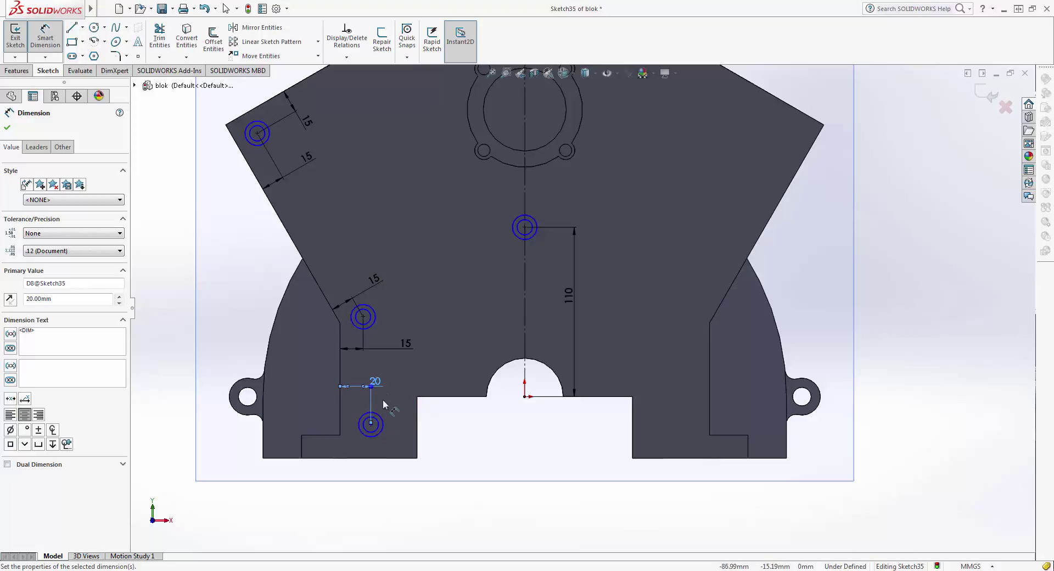
double_click(375, 382)
text(25)
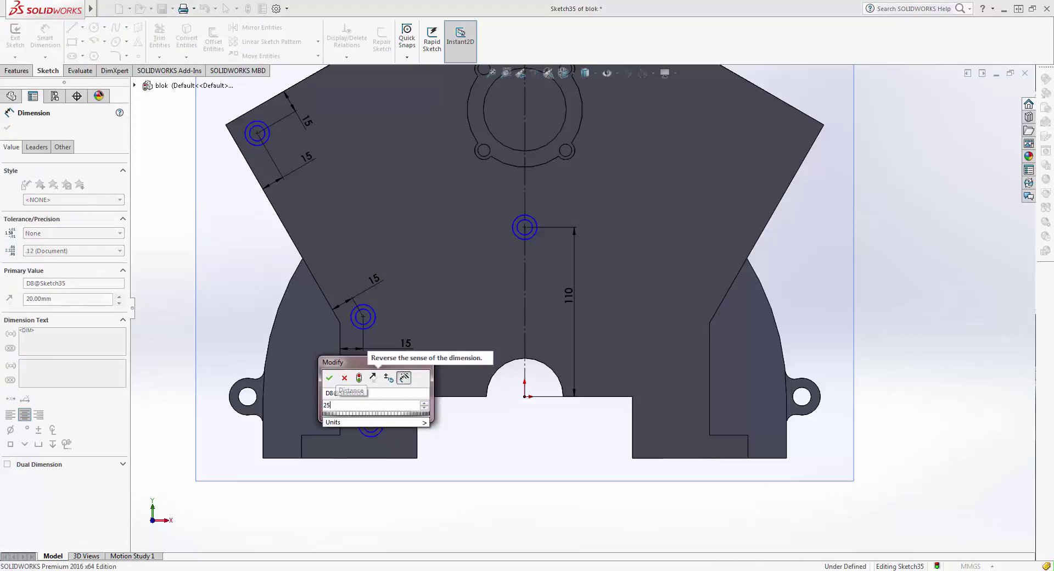
key(Return)
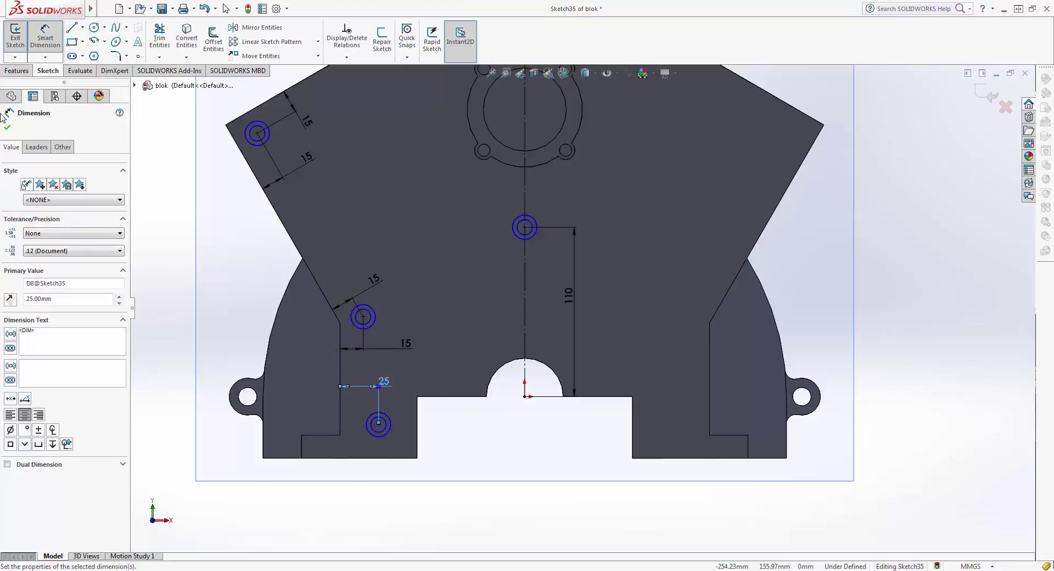
click(7, 127)
ctrl+middle_drag(417, 138, 407, 205)
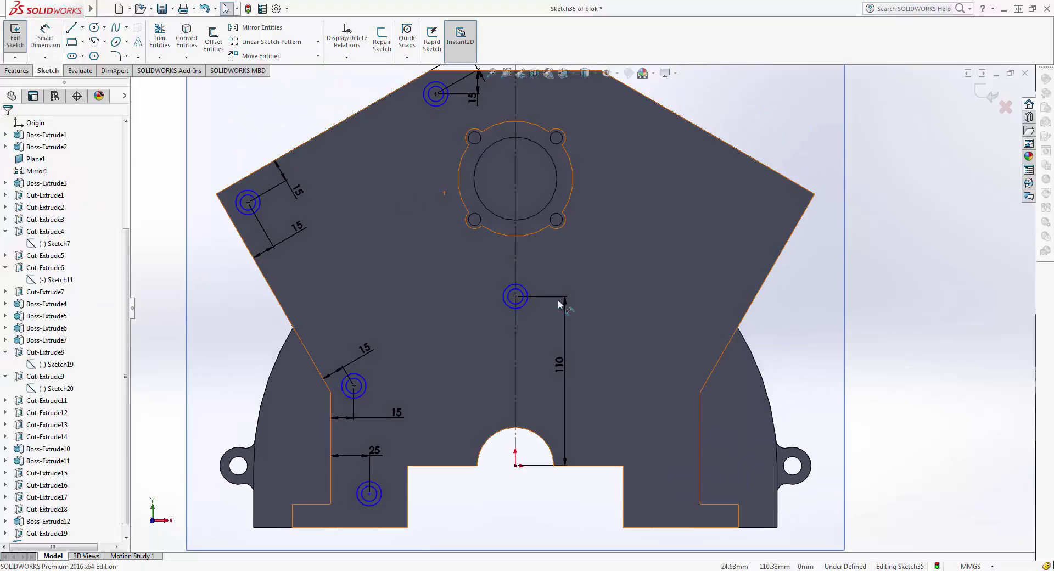
Mirror the four left circle pairs about the vertical centerline.
key(f)
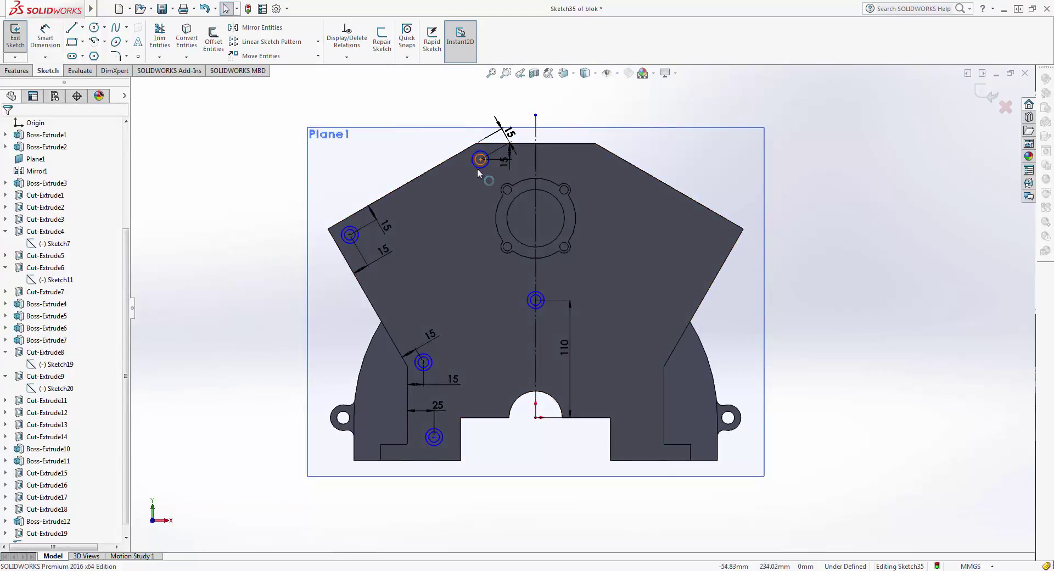
click(477, 167)
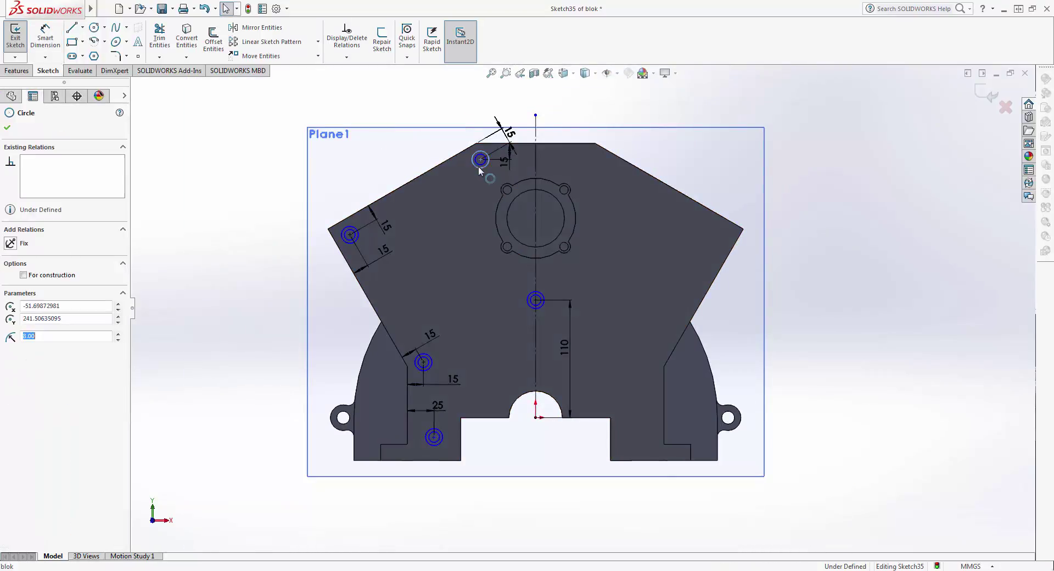
click(357, 236)
click(358, 237)
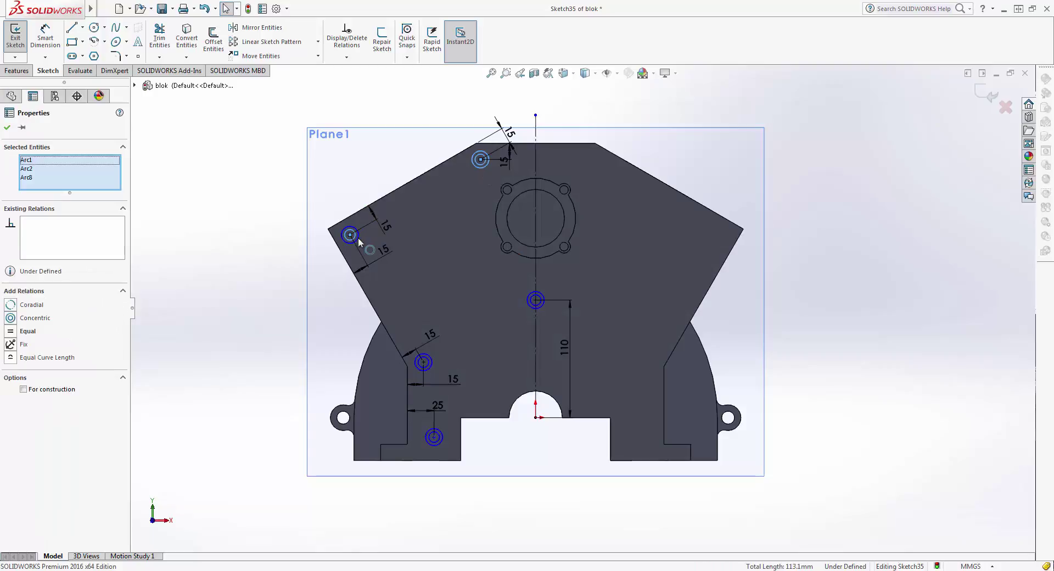
click(424, 363)
click(429, 369)
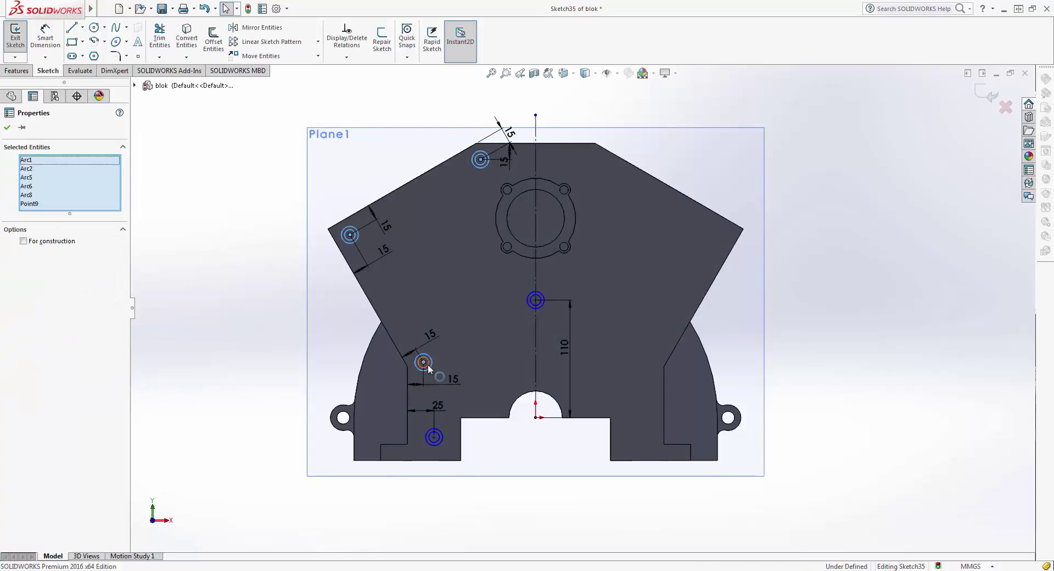
click(428, 367)
click(440, 443)
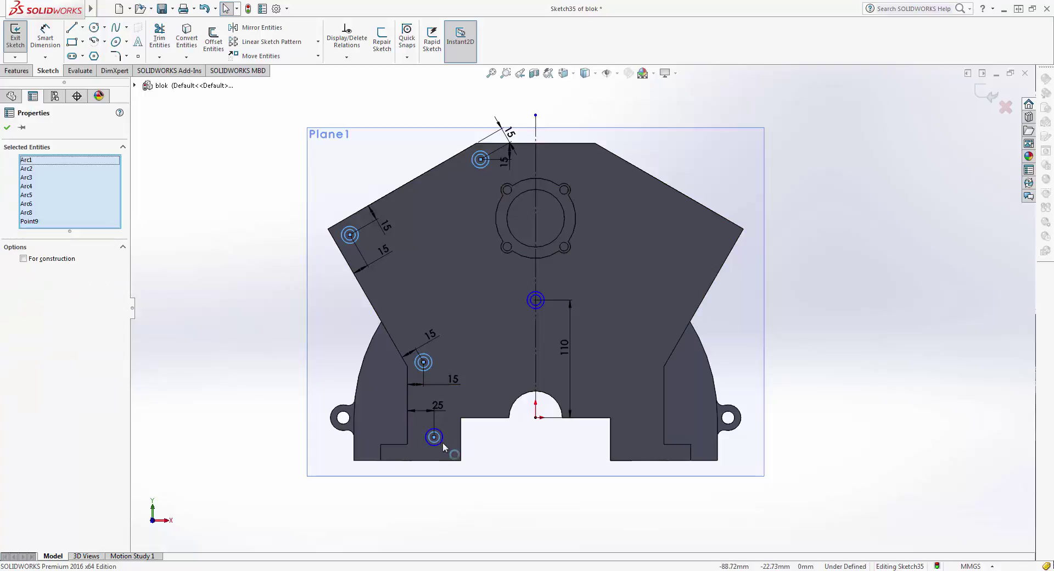
click(439, 442)
click(261, 27)
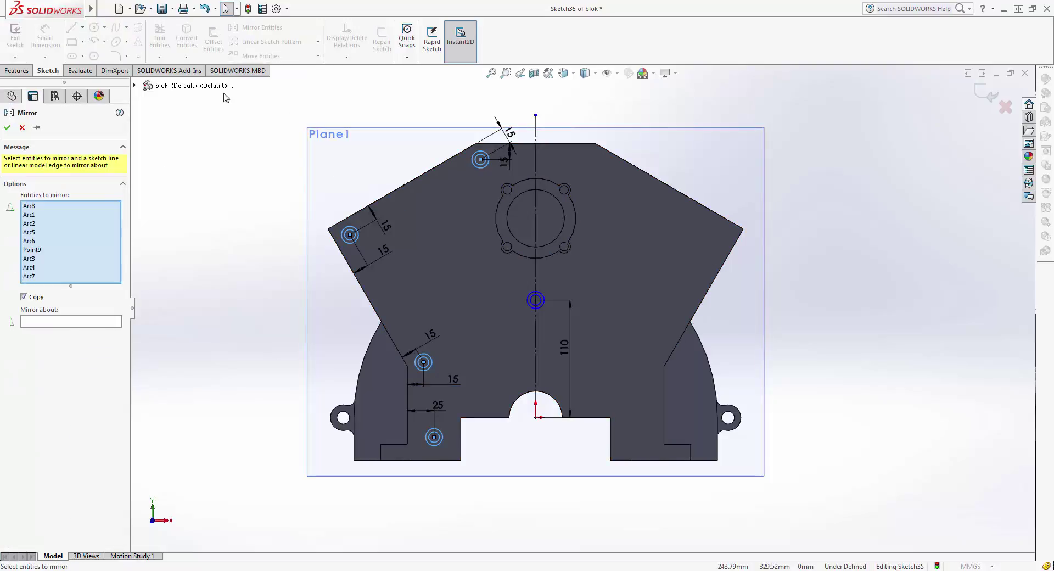
click(70, 323)
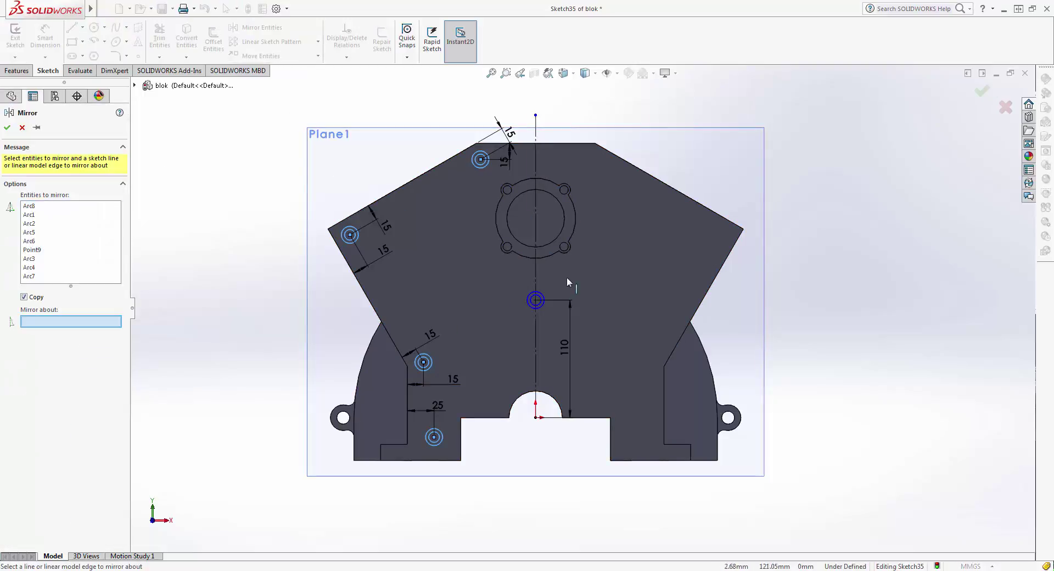
click(535, 278)
click(8, 128)
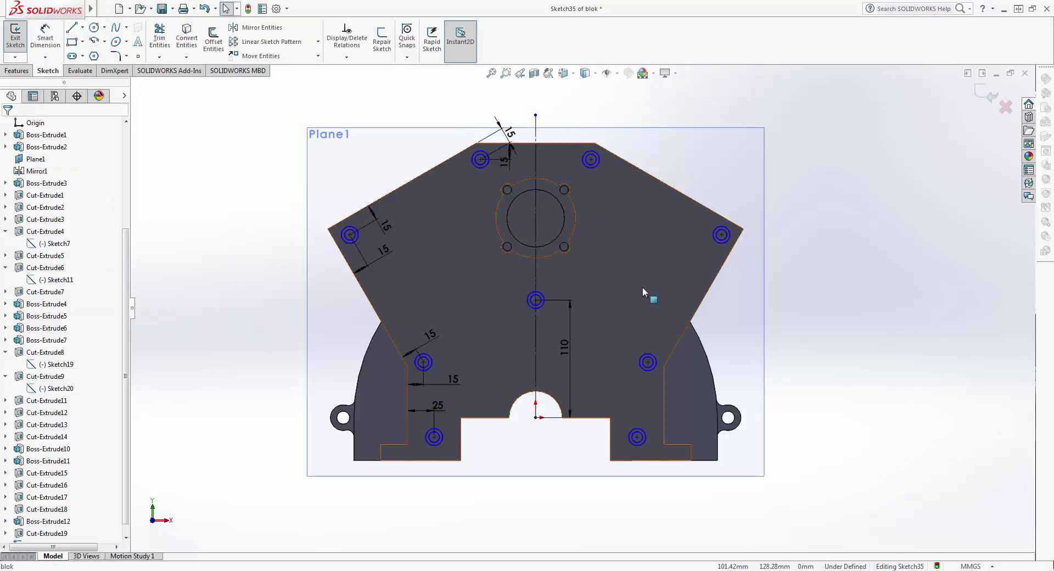
Try deleting a stray centre point, dismiss the warning, and exit the sketch.
scroll(650, 285, down, 3)
click(641, 457)
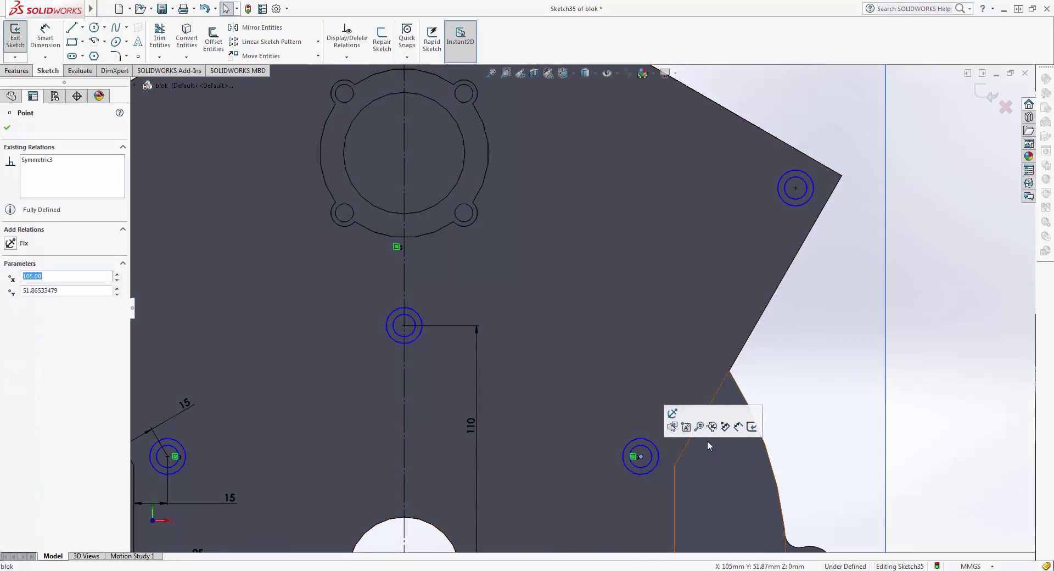
key(Delete)
click(592, 291)
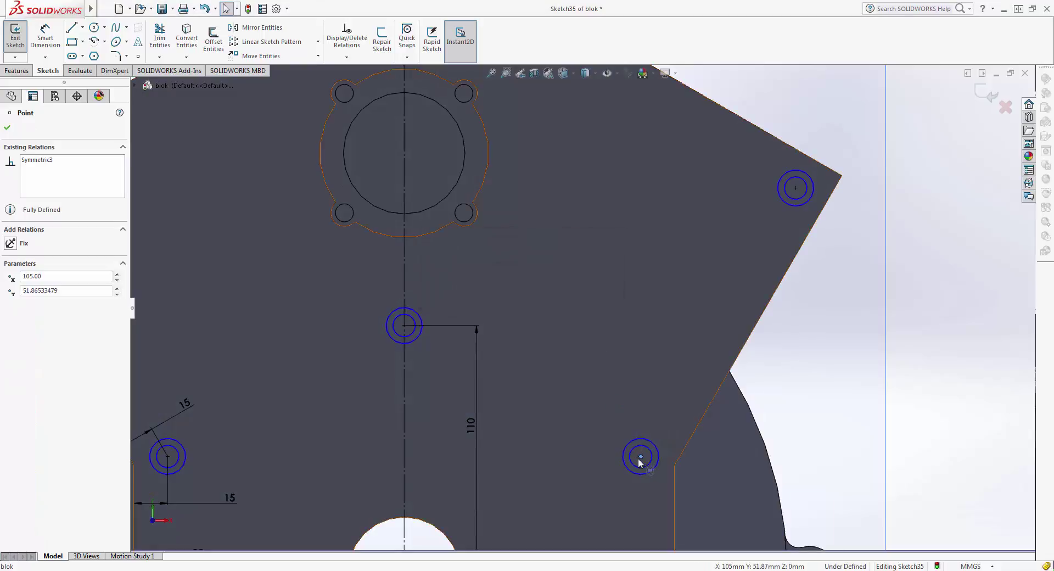
scroll(581, 307, up, 2)
key(Escape)
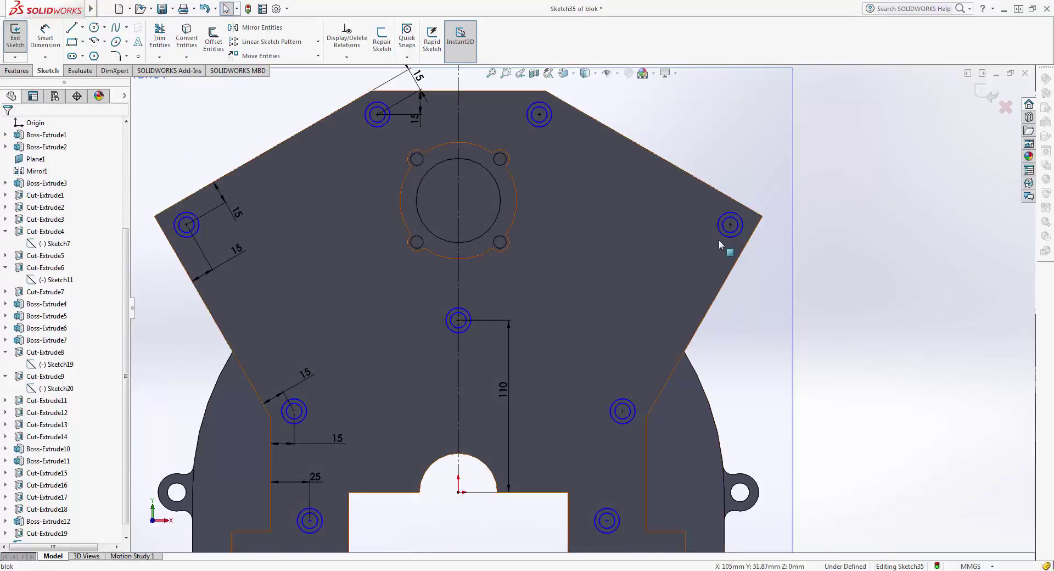
scroll(651, 282, up, 2)
click(987, 95)
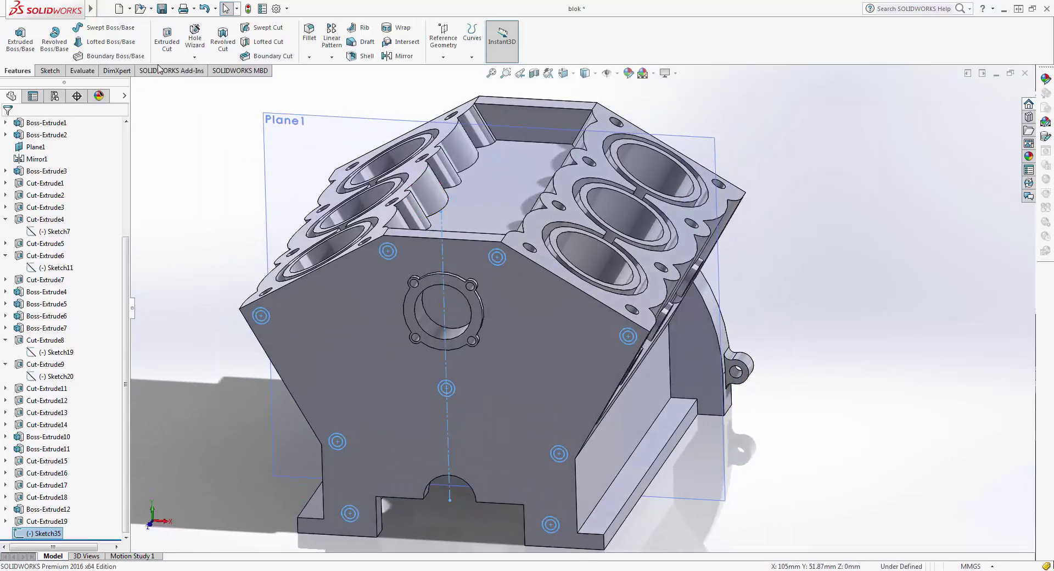
Extrude the bolt circles as Blind bosses 10 mm deep.
click(21, 37)
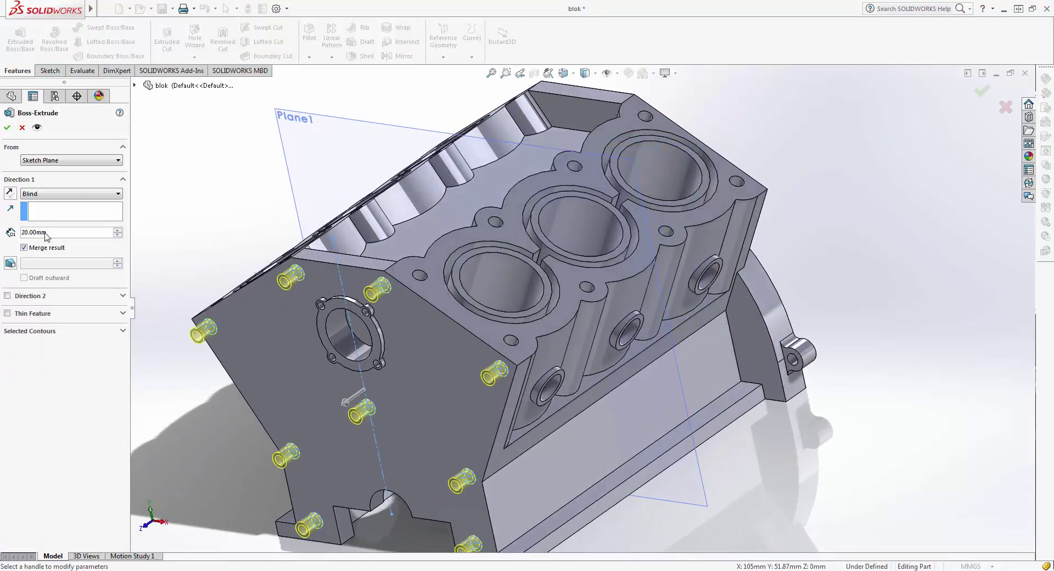
text(10)
key(Return)
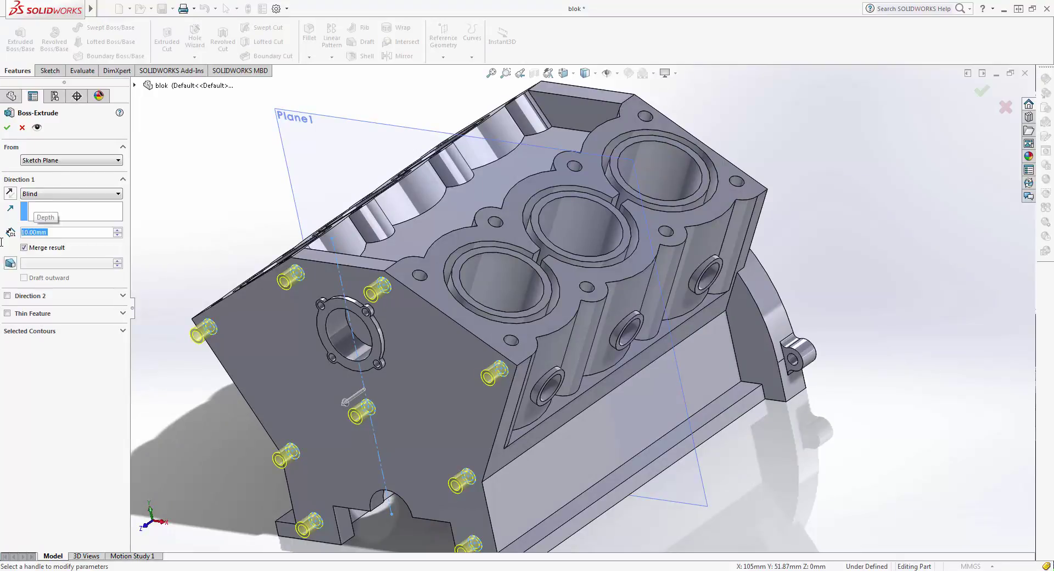
click(7, 127)
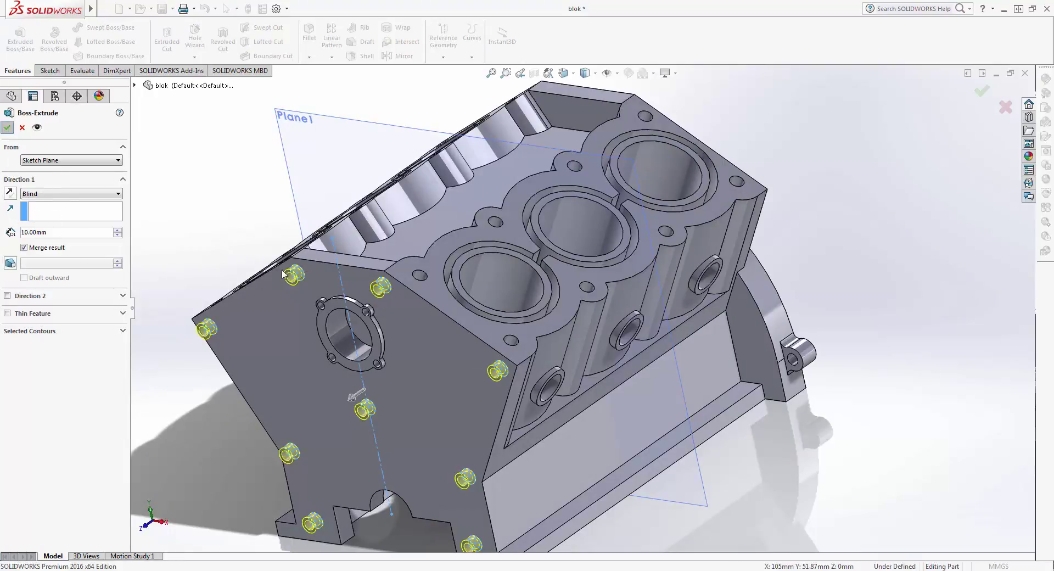
mouse_move(191, 421)
middle_down()
mouse_move(539, 397)
mouse_move(588, 186)
middle_up()
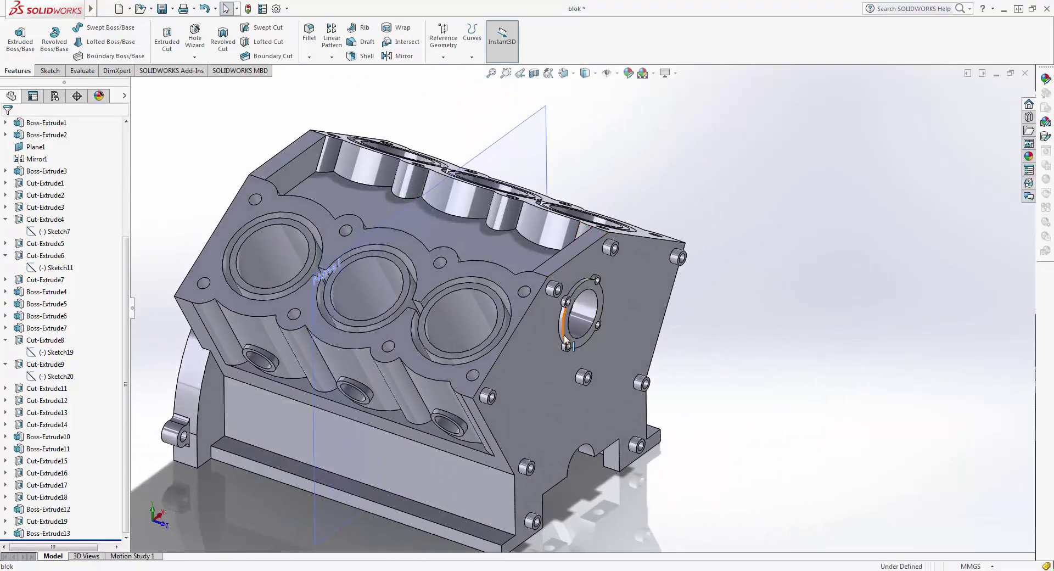
Turn the view to look straight at the block's end face.
middle_drag(588, 186, 677, 327)
scroll(360, 339, down, 5)
click(359, 340)
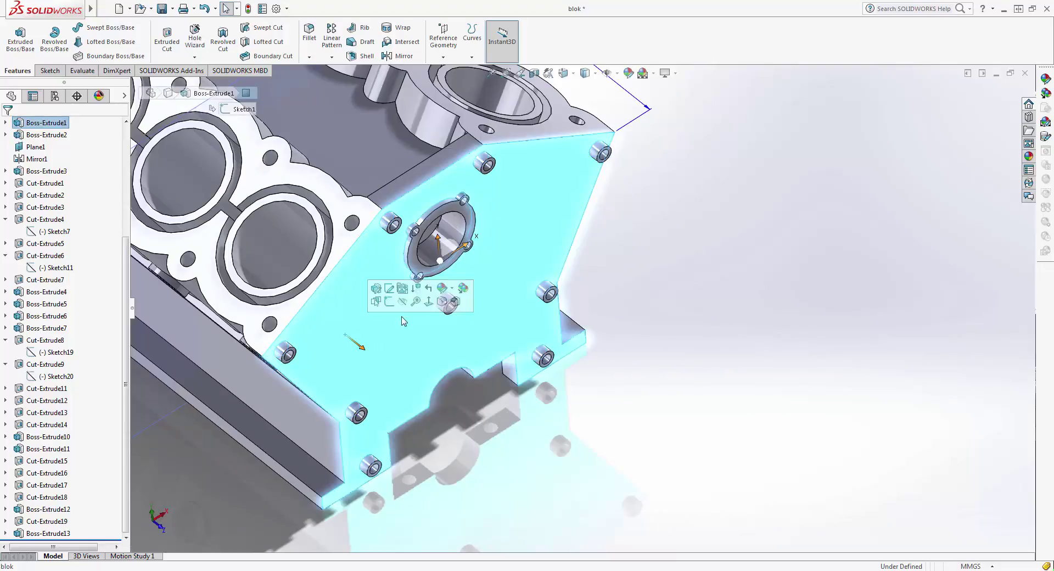
click(428, 307)
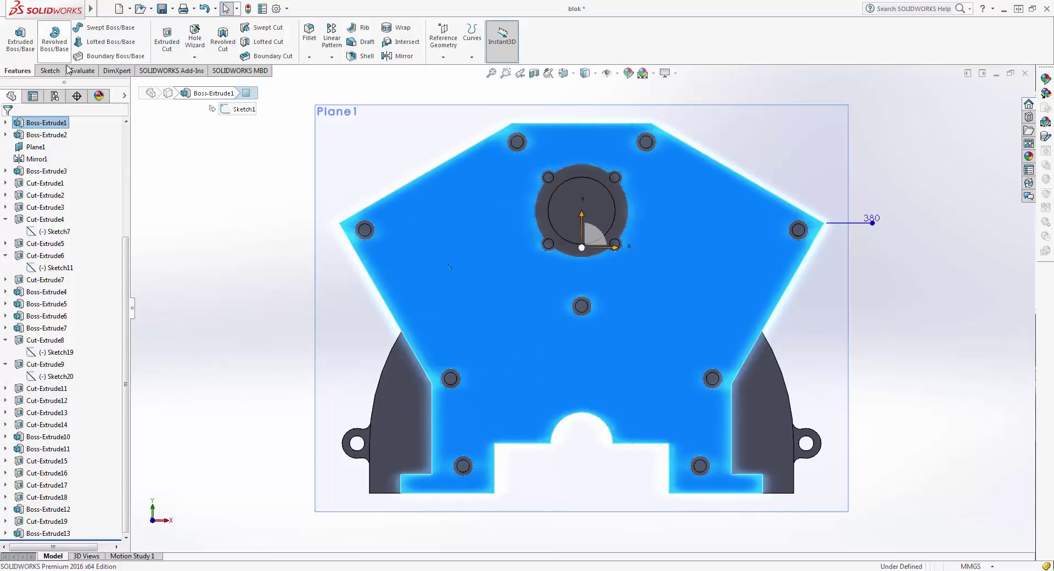
click(277, 149)
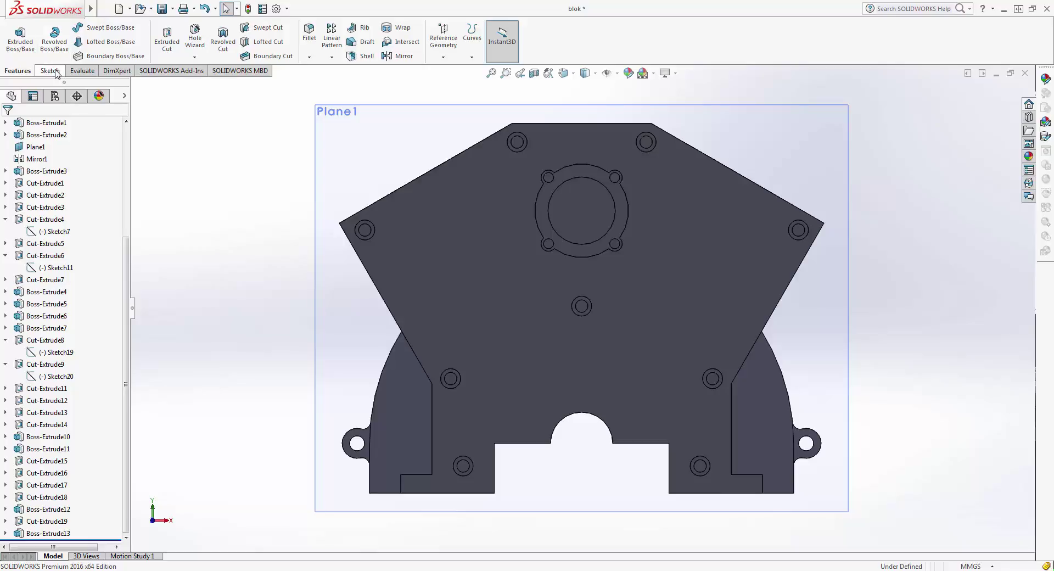
Start a sketch on the front face with a vertical construction centerline through the origin.
click(452, 203)
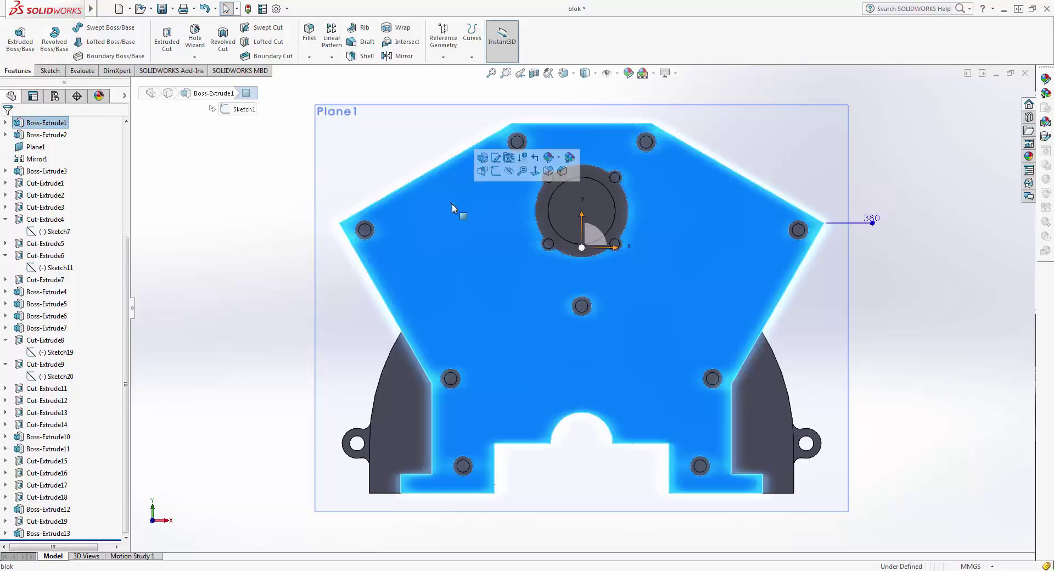
click(500, 171)
key(l)
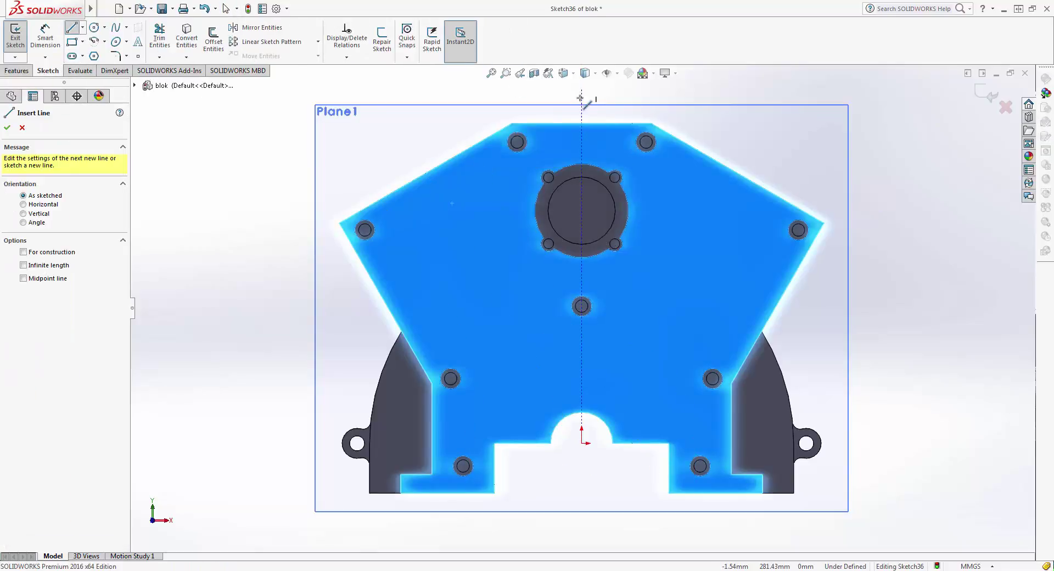
drag(582, 99, 581, 475)
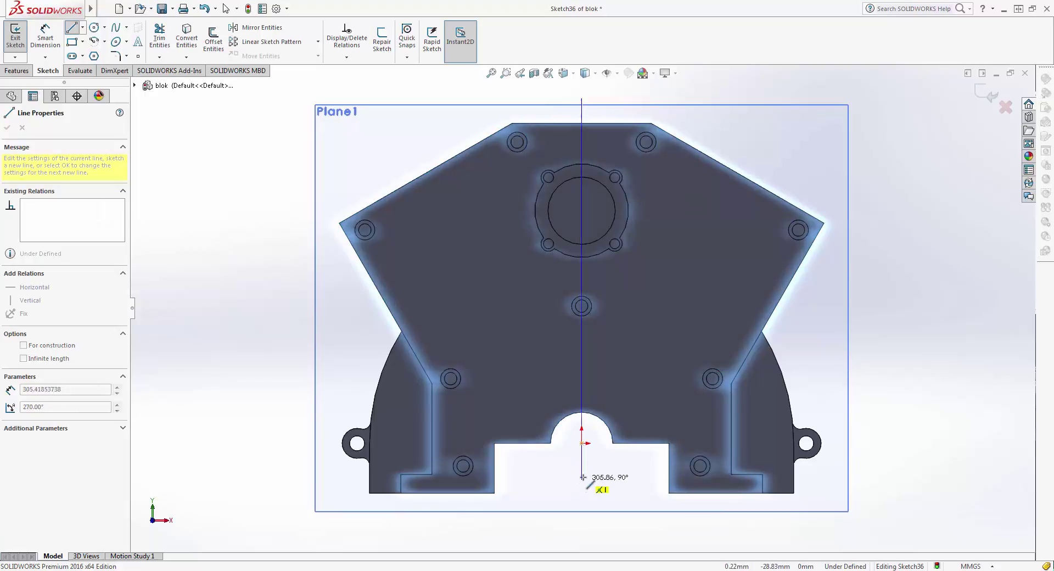
key(Escape)
click(582, 393)
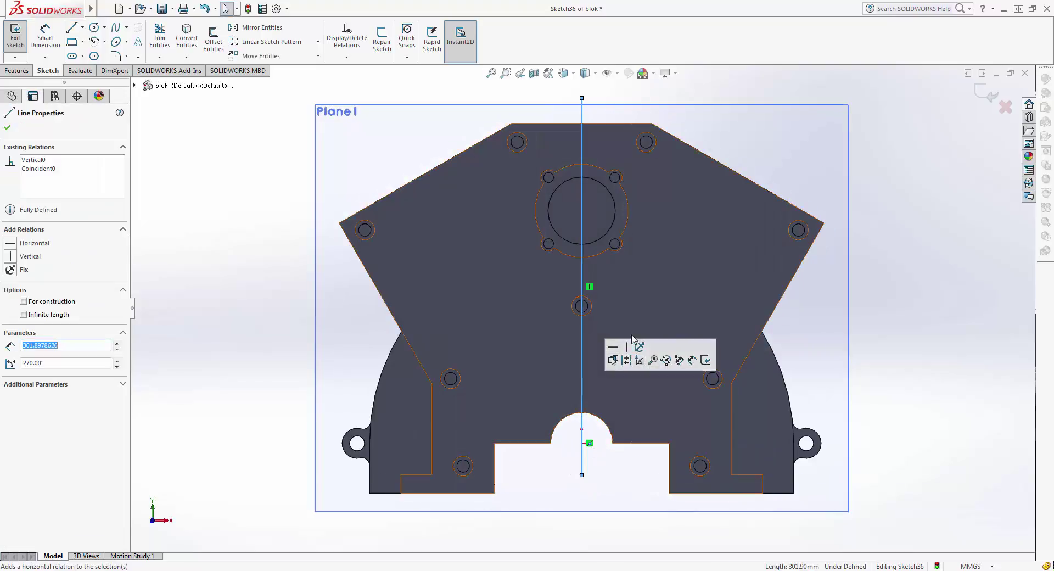
click(626, 361)
click(674, 73)
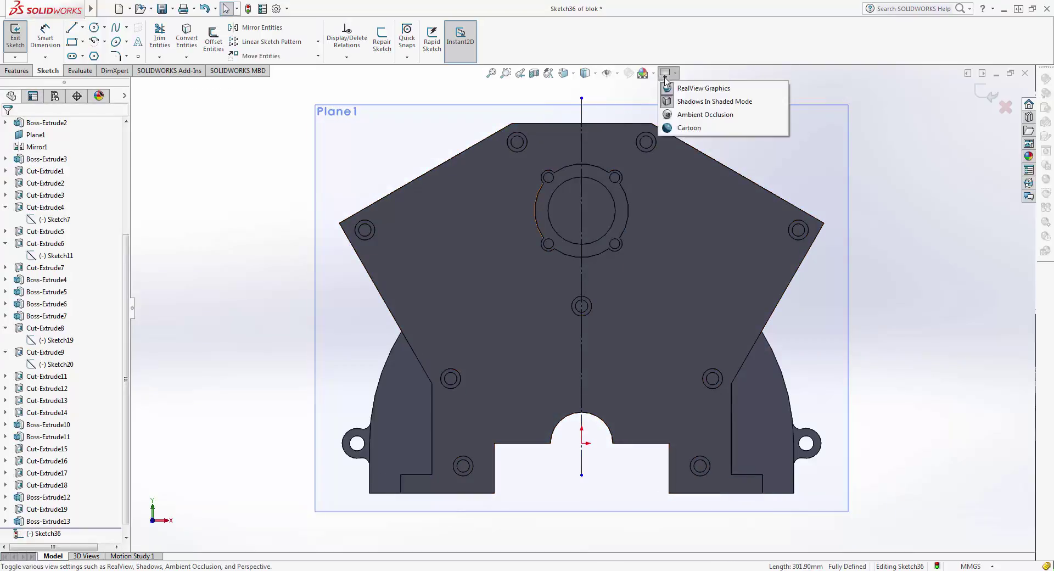
click(679, 89)
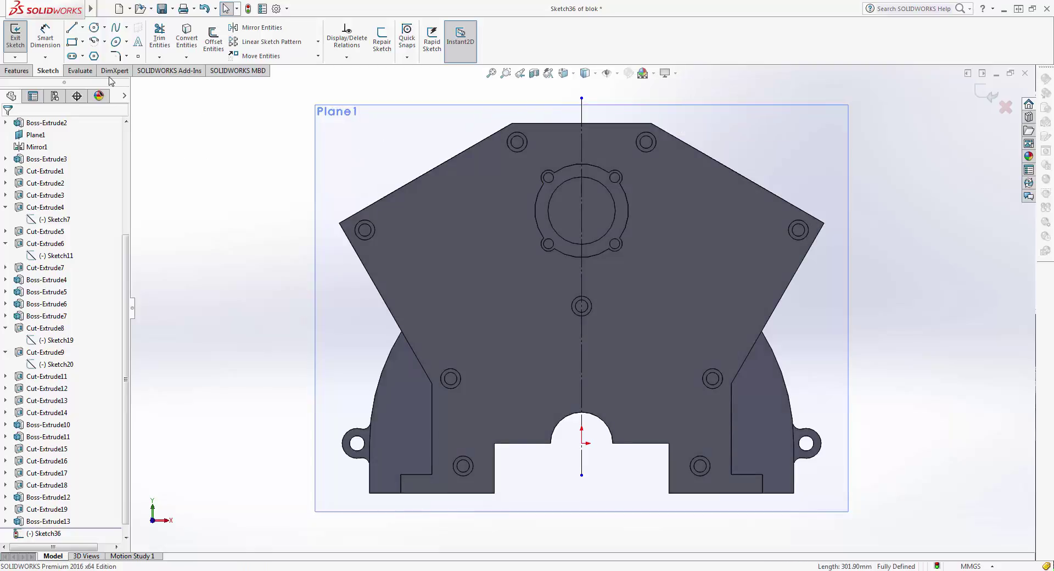
click(72, 28)
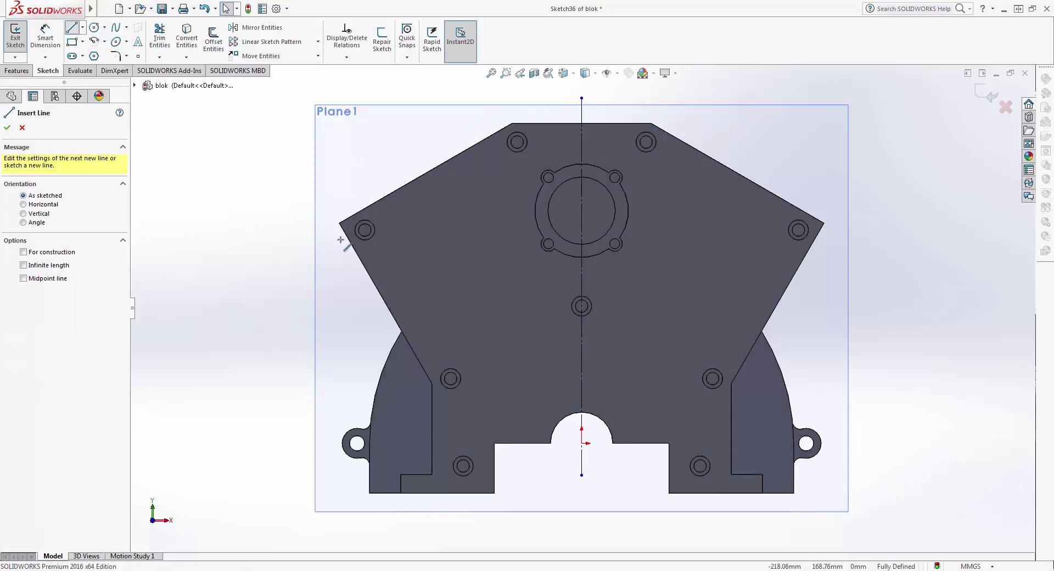
Draw a line from the upper-left hole centre to the top hole centre.
click(388, 215)
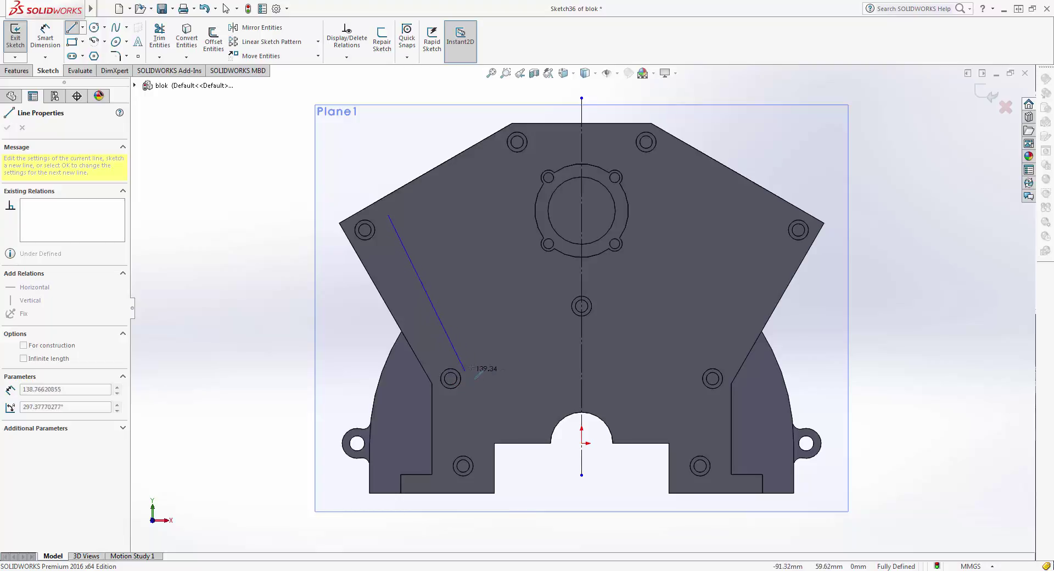
key(Escape)
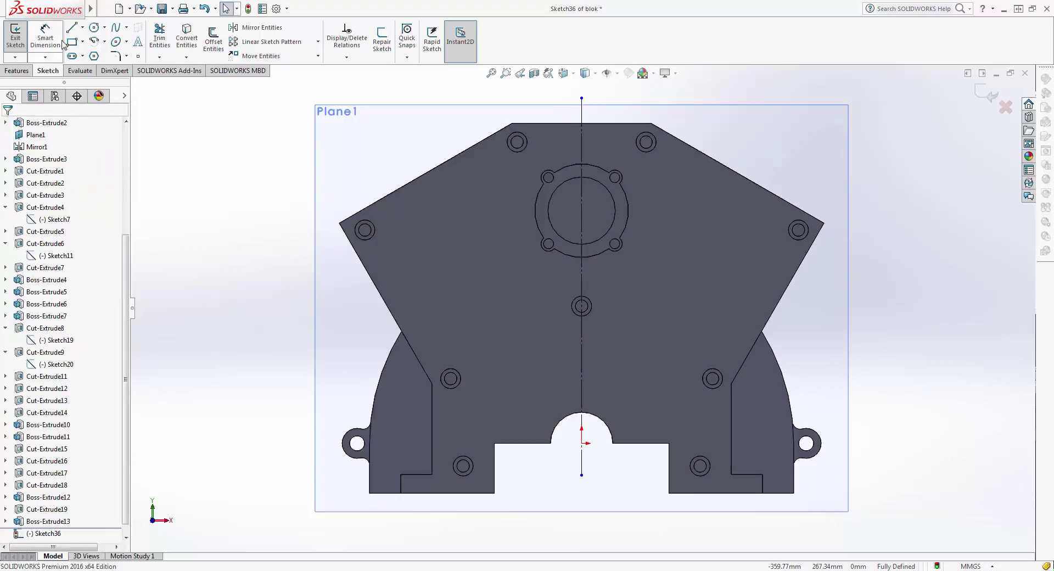
scroll(360, 199, down, 4)
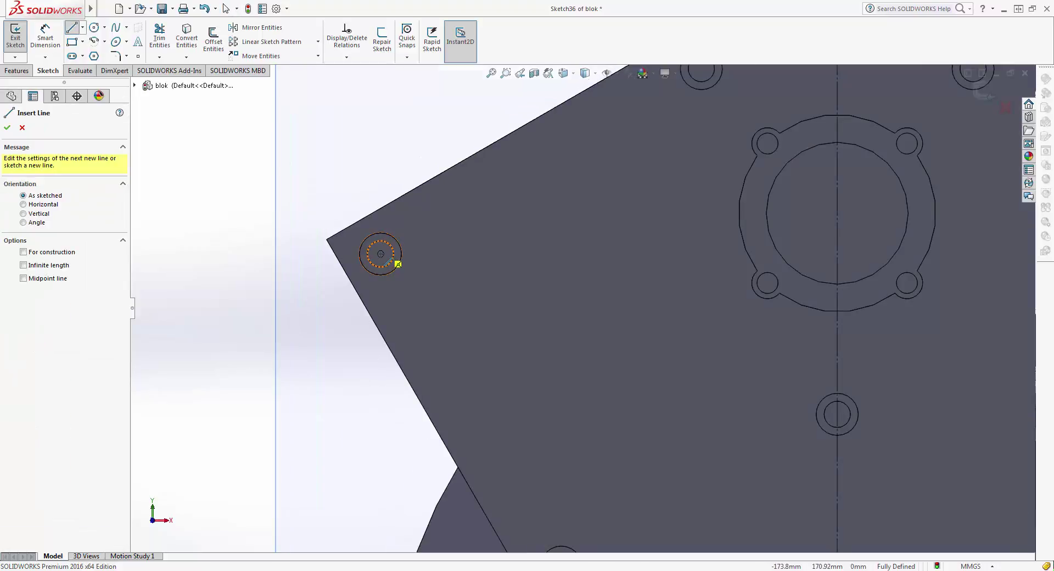
click(390, 259)
scroll(581, 307, up, 3)
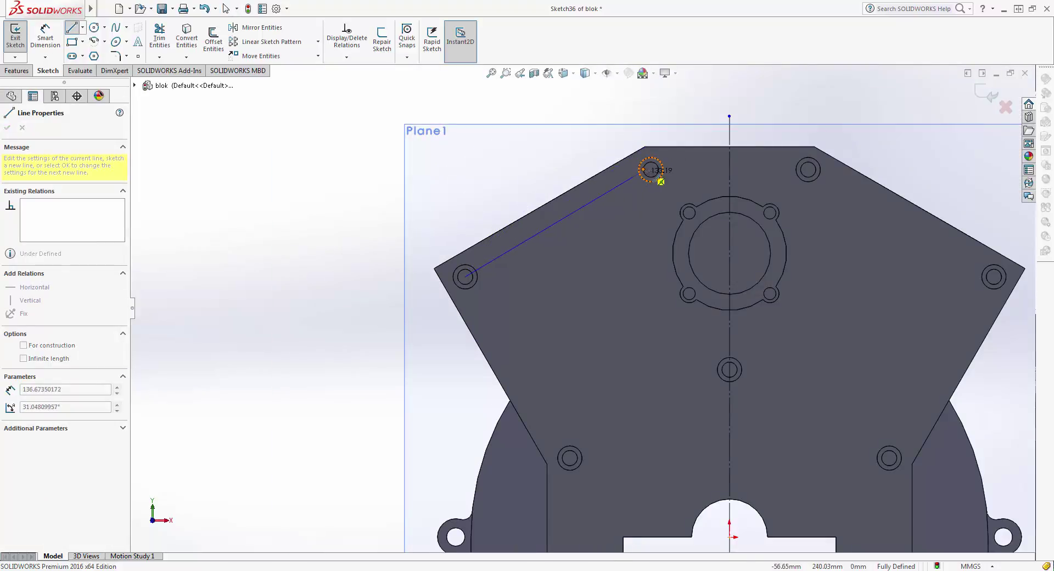
click(650, 169)
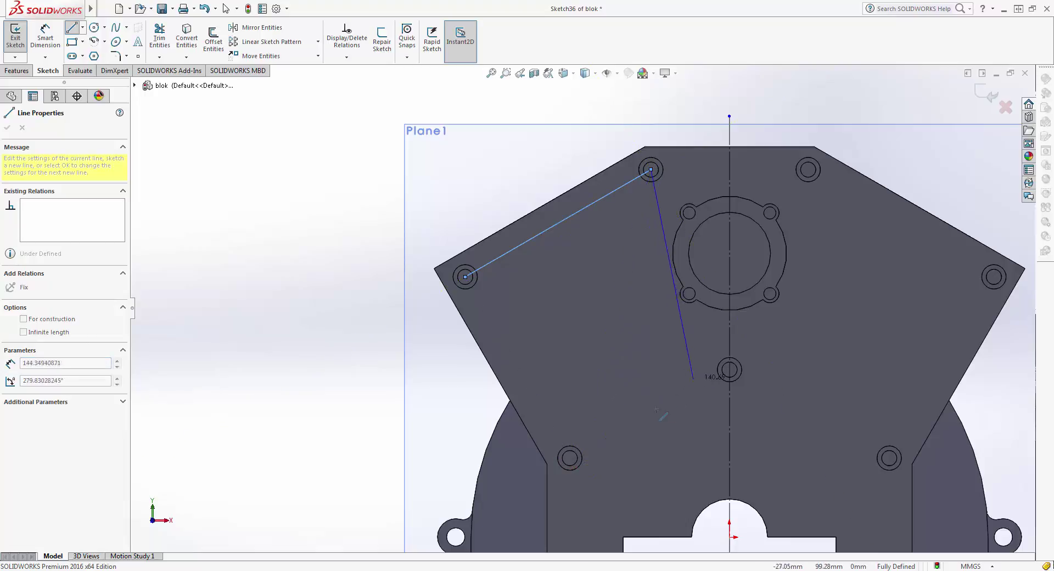
key(Escape)
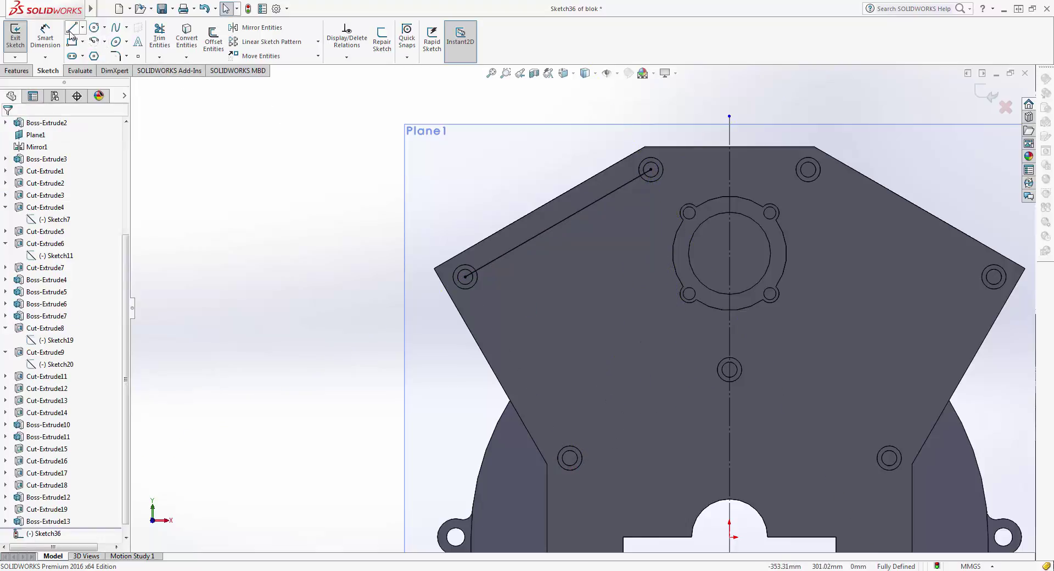
Draw a line from the lower-left hole centre and make it parallel to the upper line.
click(70, 30)
click(570, 457)
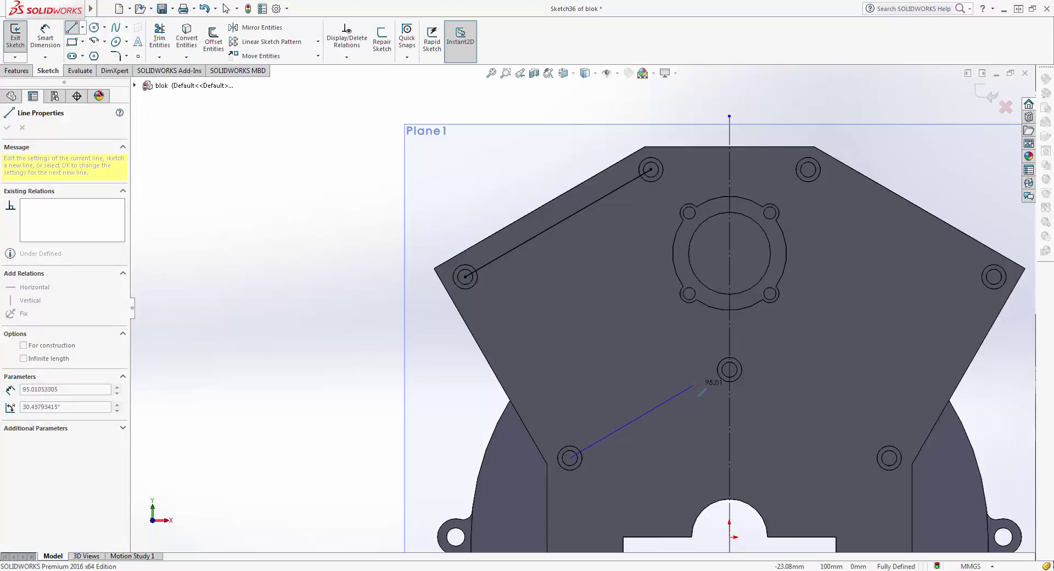
click(689, 387)
key(Escape)
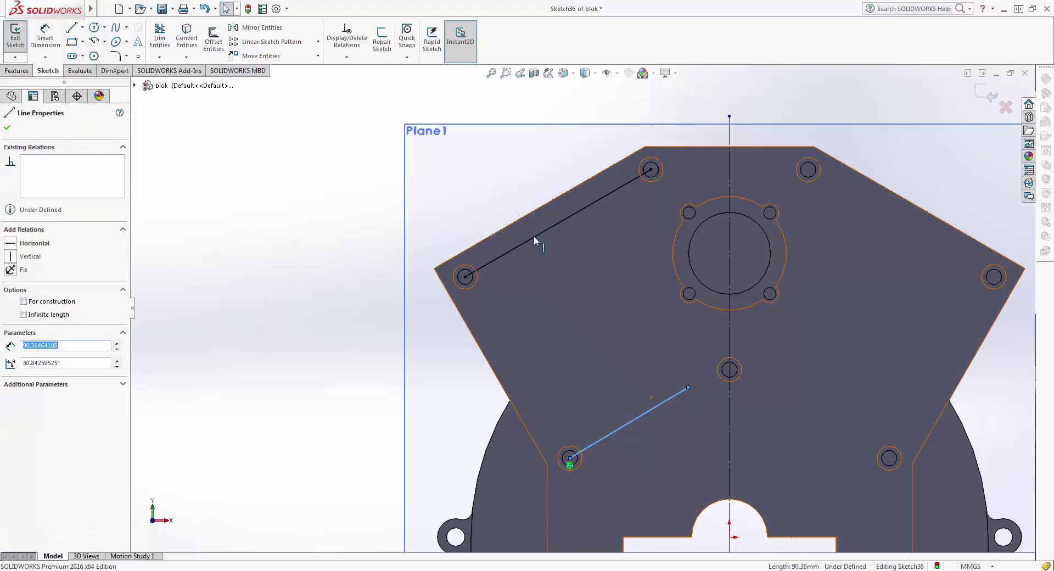
ctrl+click(534, 237)
click(16, 358)
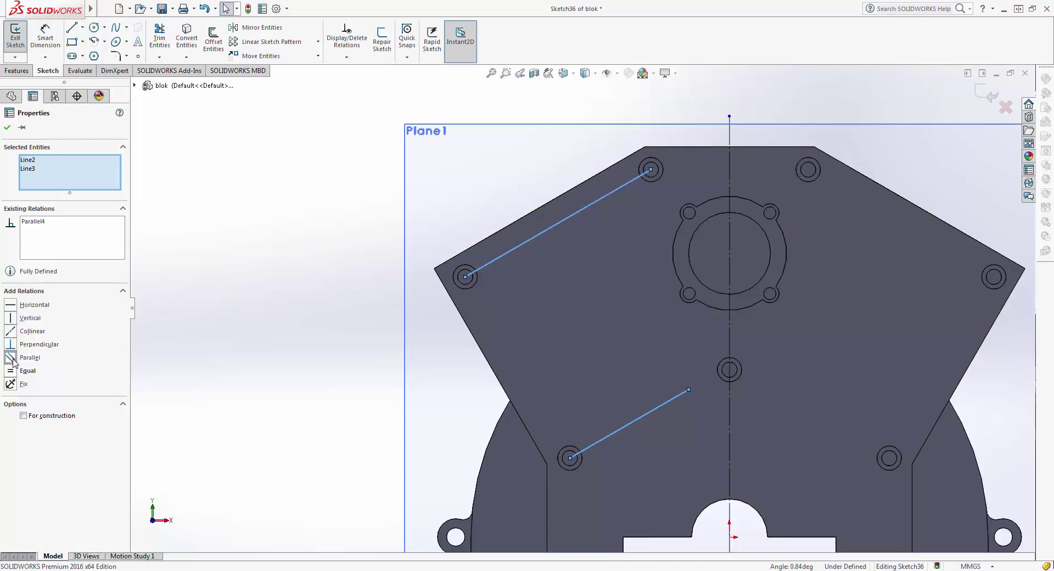
click(8, 129)
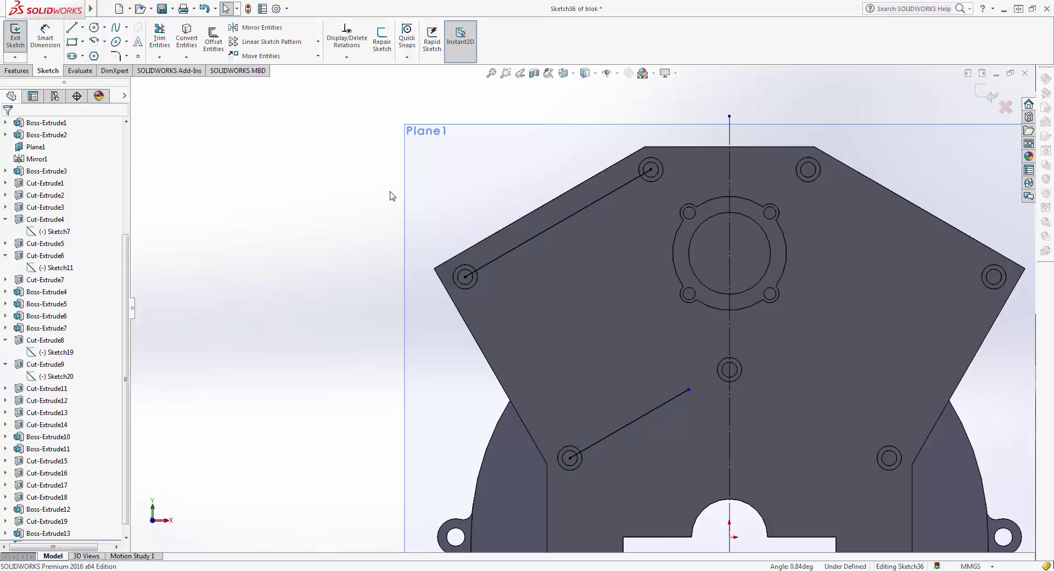
Draw a connecting line from the upper slanted line to the lower line.
ctrl+middle_drag(391, 196, 323, 144)
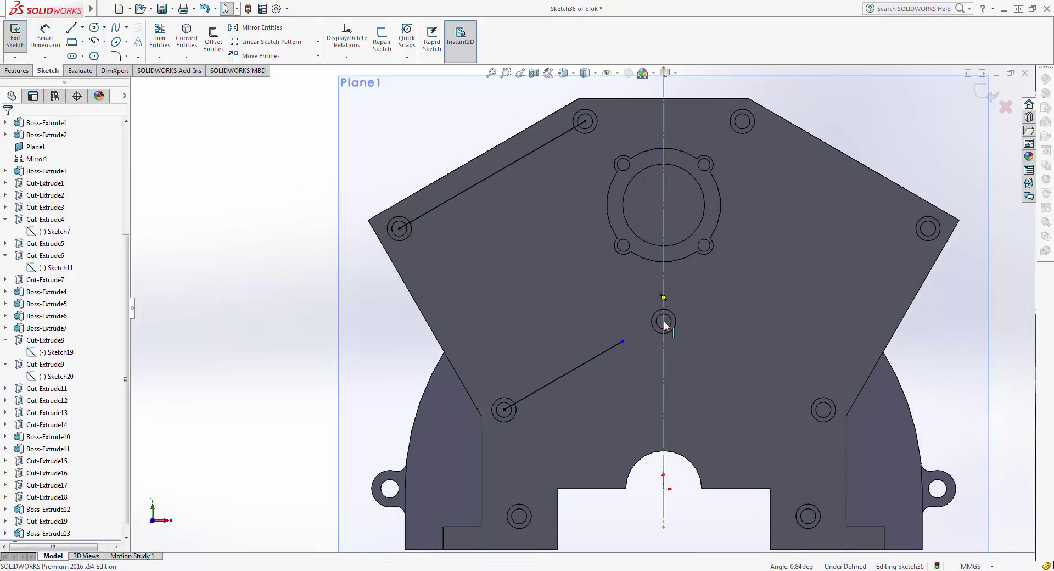
click(582, 364)
text(90)
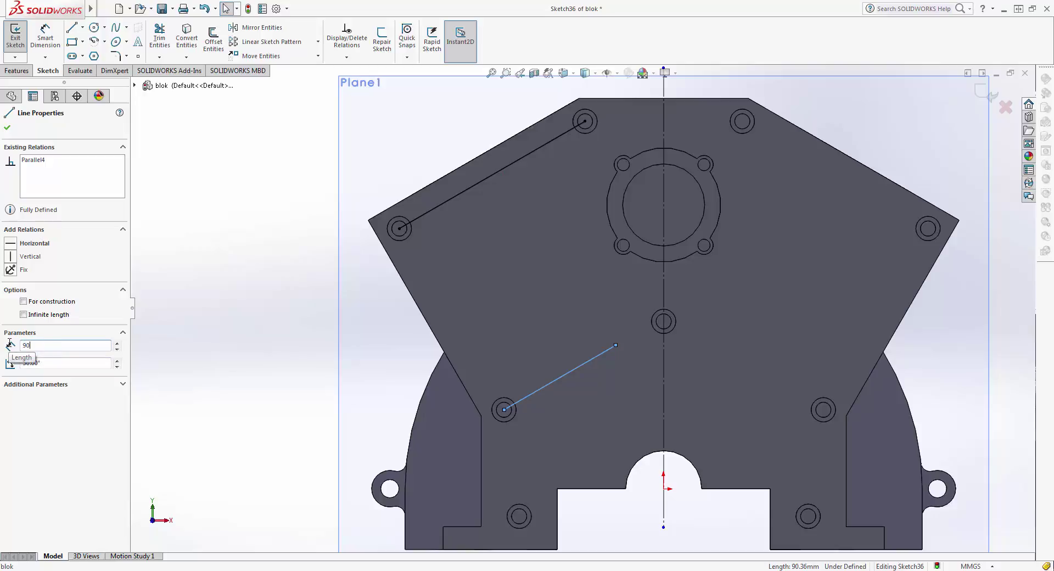
click(7, 129)
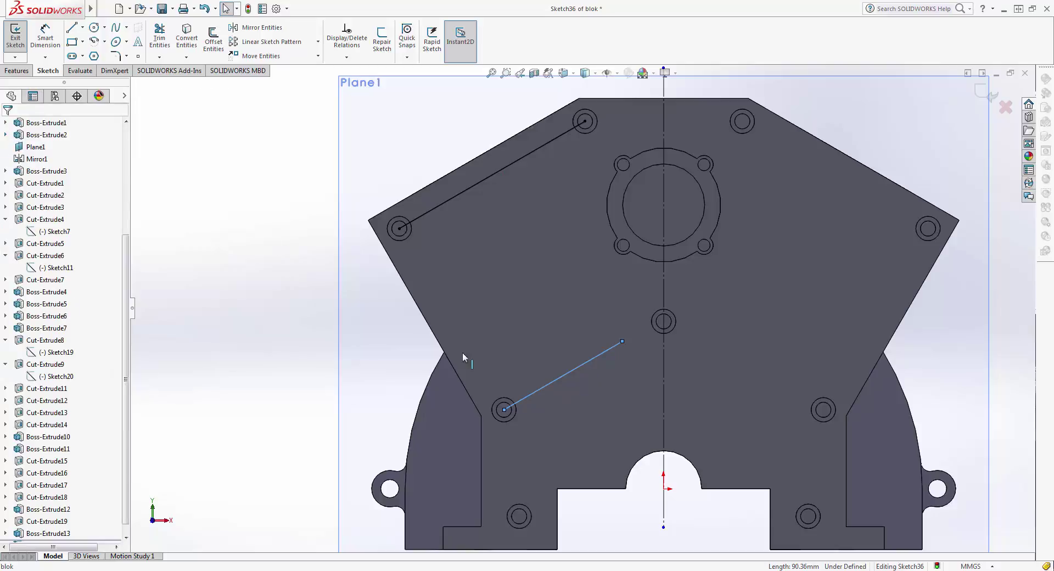
scroll(577, 379, down, 3)
scroll(514, 288, up, 4)
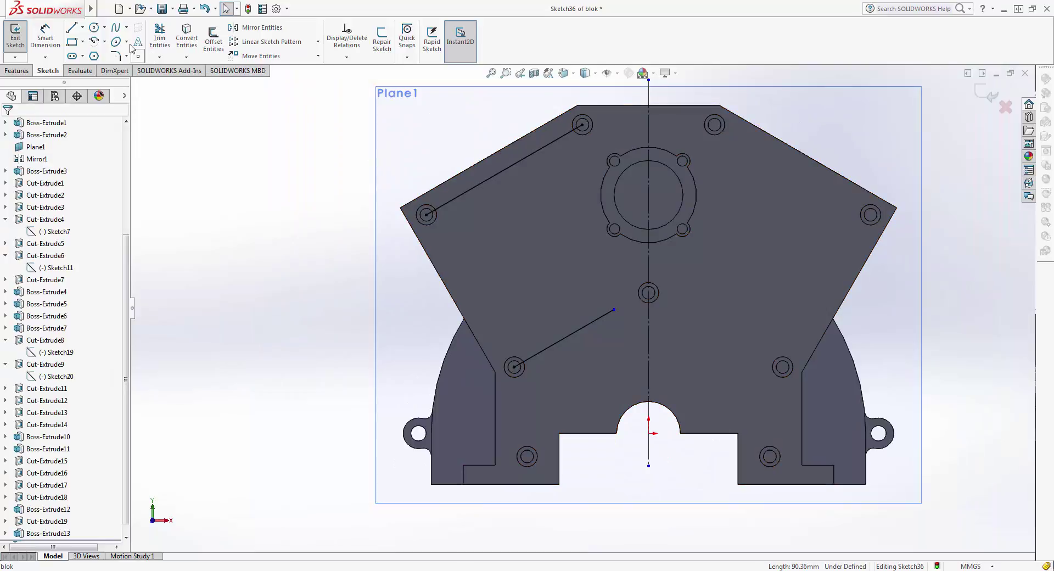
click(72, 32)
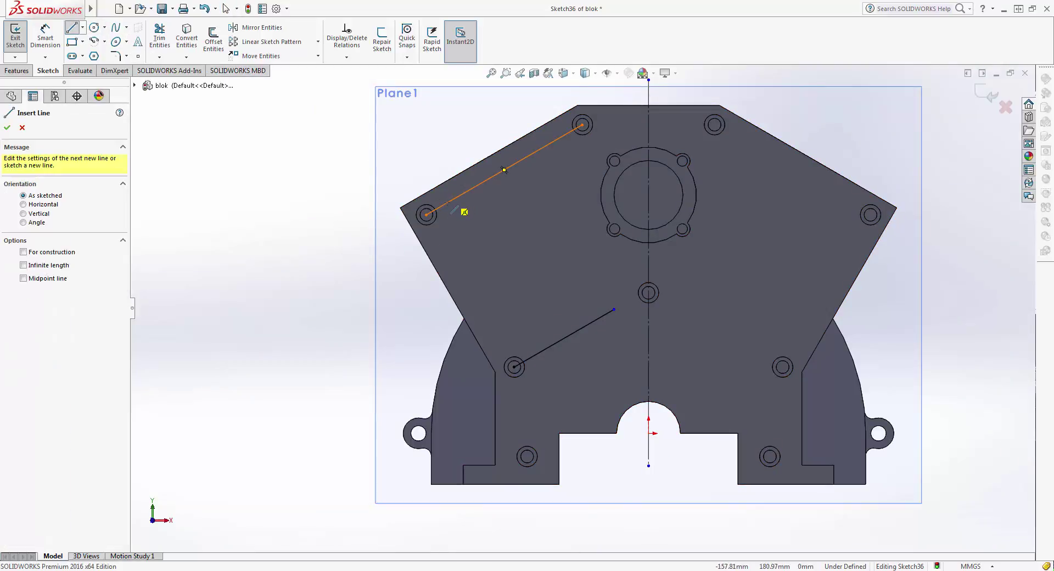
click(448, 203)
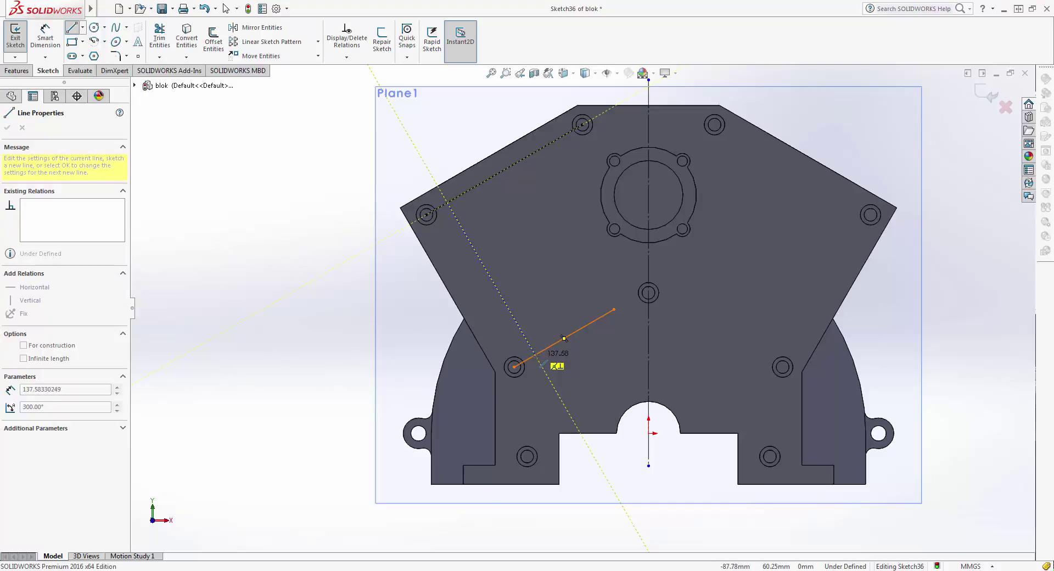
click(536, 354)
scroll(550, 386, down, 3)
key(Escape)
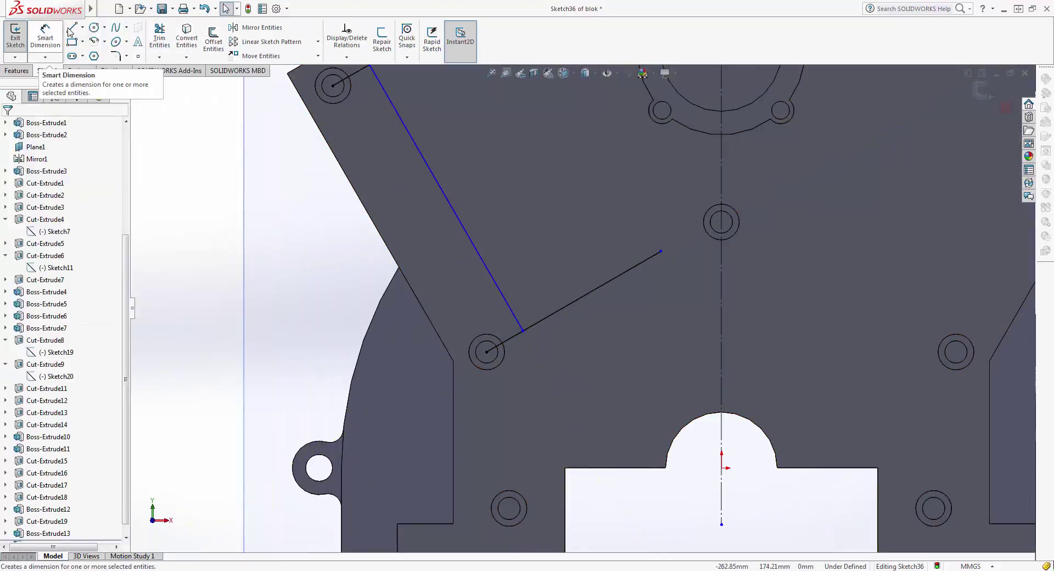
Dimension the connecting line from the slanted left edge, then change the distance to 30 mm.
click(45, 37)
click(423, 163)
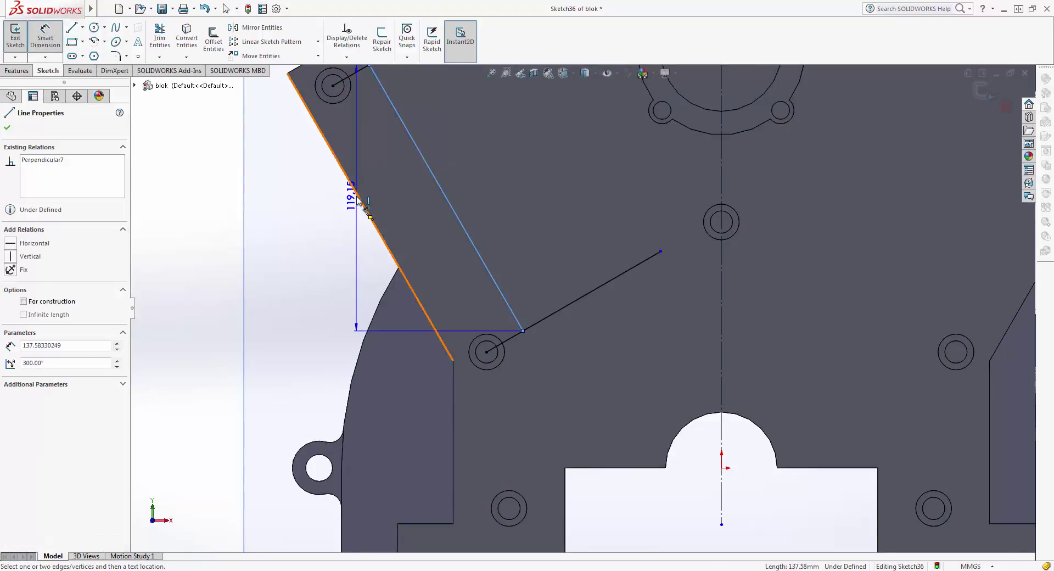
click(355, 188)
click(392, 188)
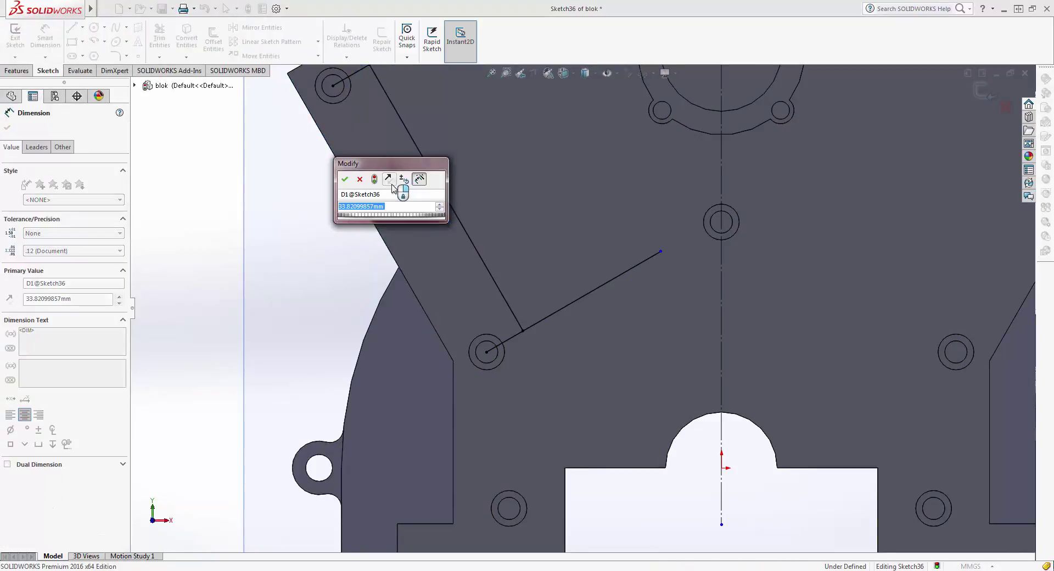
text(330)
key(Return)
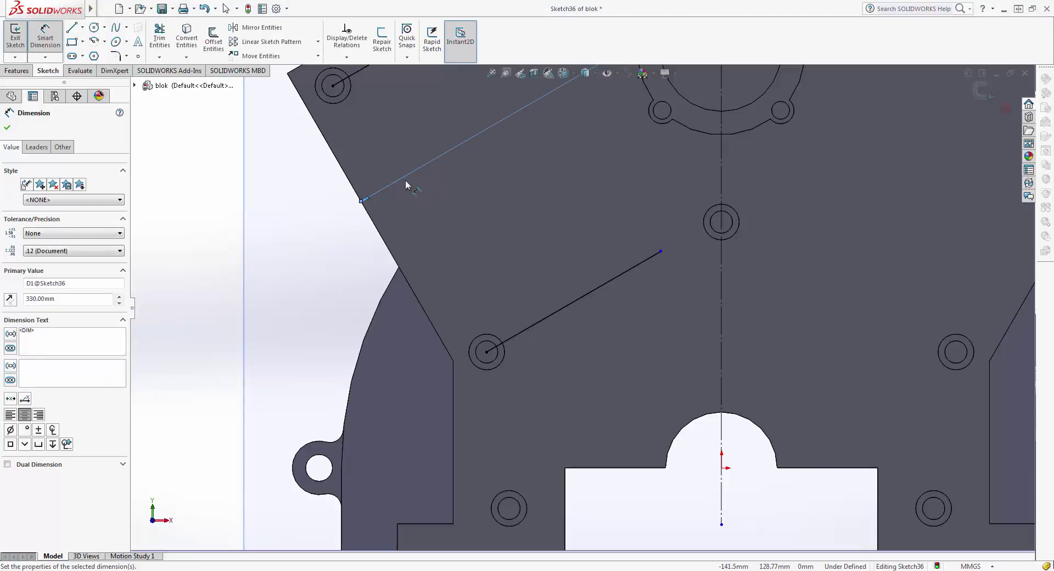
ctrl+middle_drag(462, 124, 398, 278)
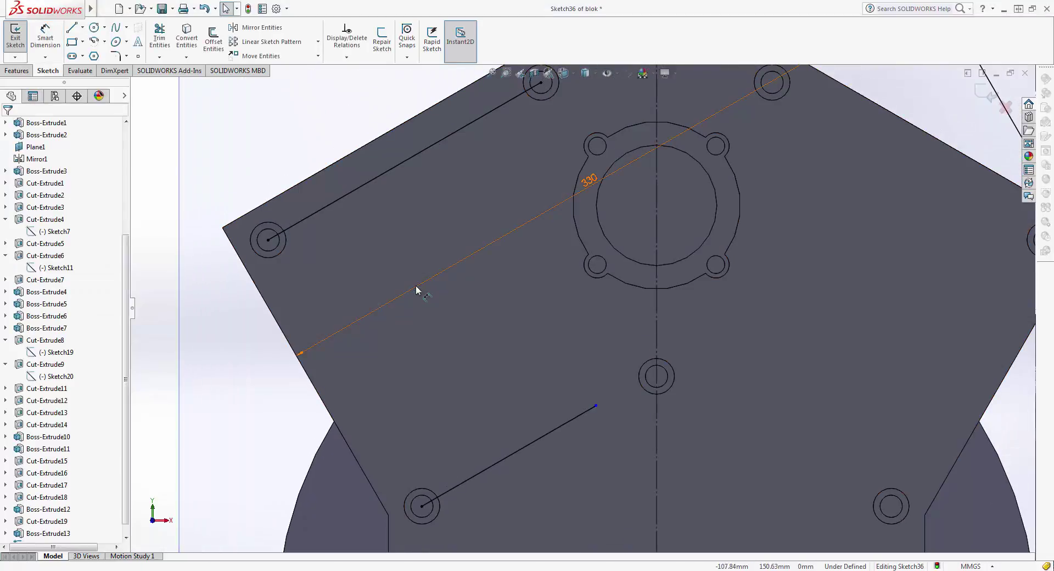
double_click(589, 180)
text(30)
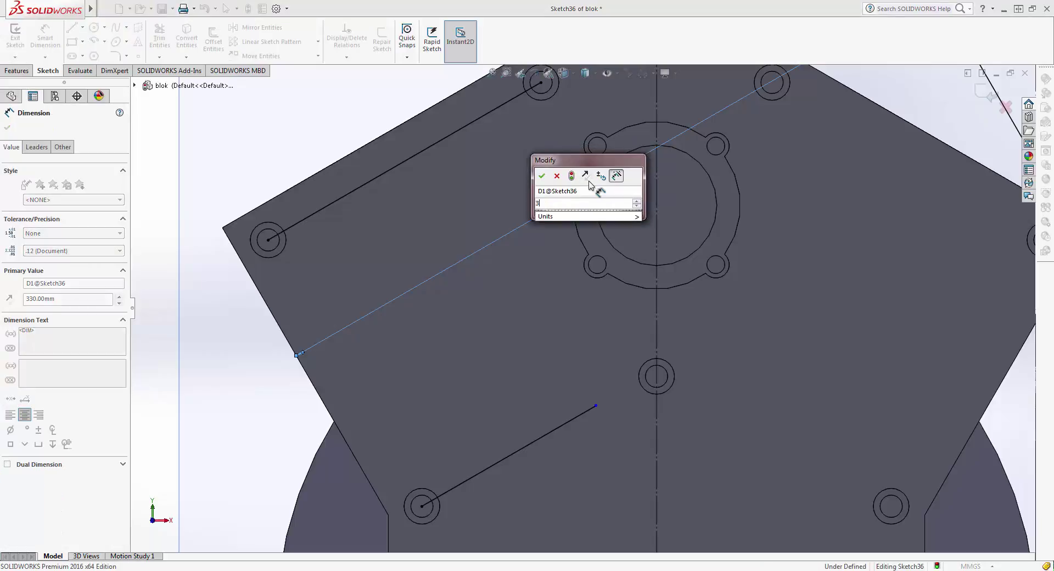
key(Return)
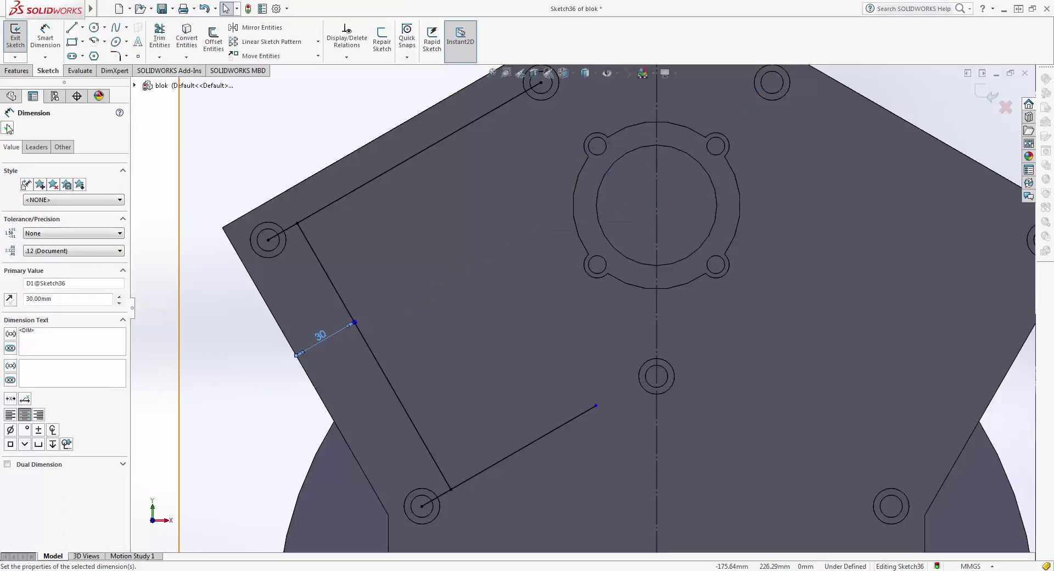
click(7, 127)
click(159, 39)
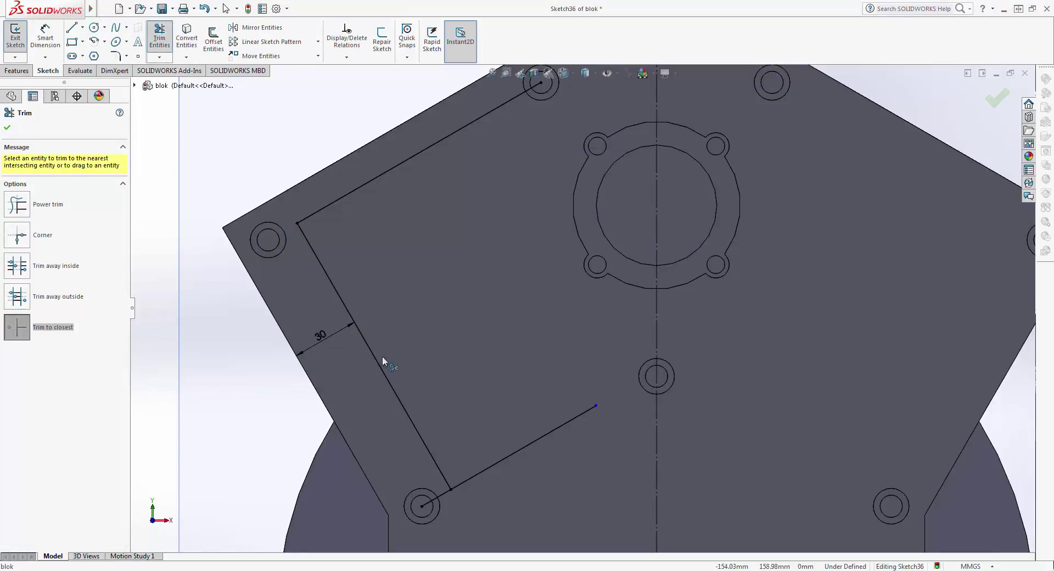
Trim the short stub by the bottom-left hole and delete the upper slanted sketch line.
click(444, 489)
key(Escape)
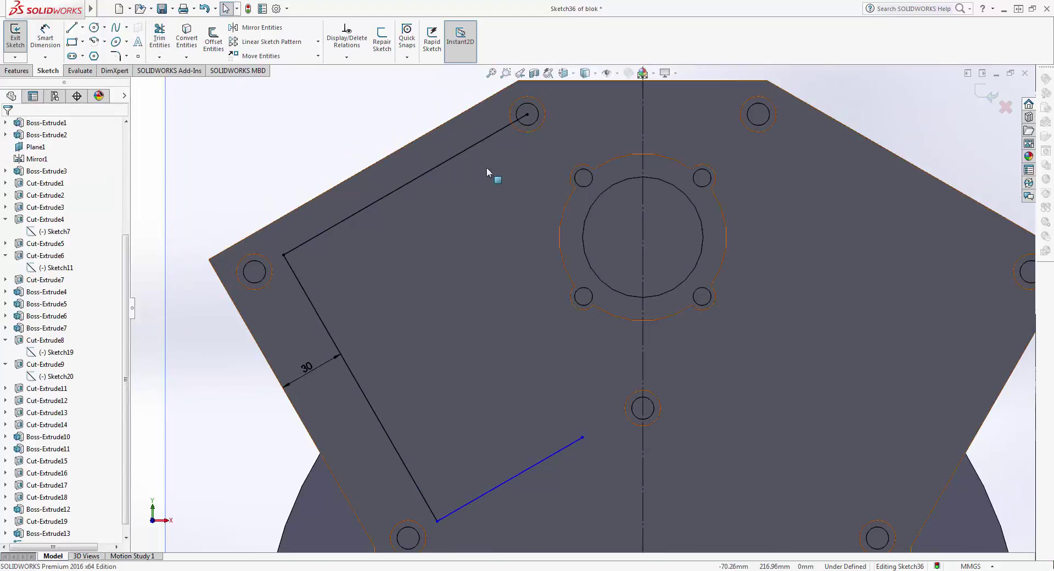
click(462, 152)
text(125.98076211)
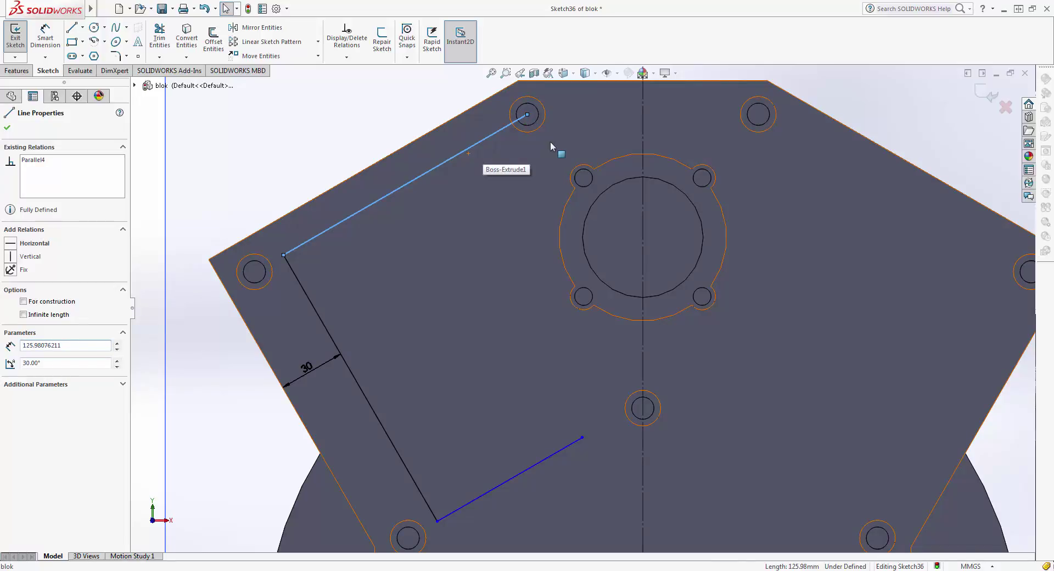
key(Escape)
click(480, 147)
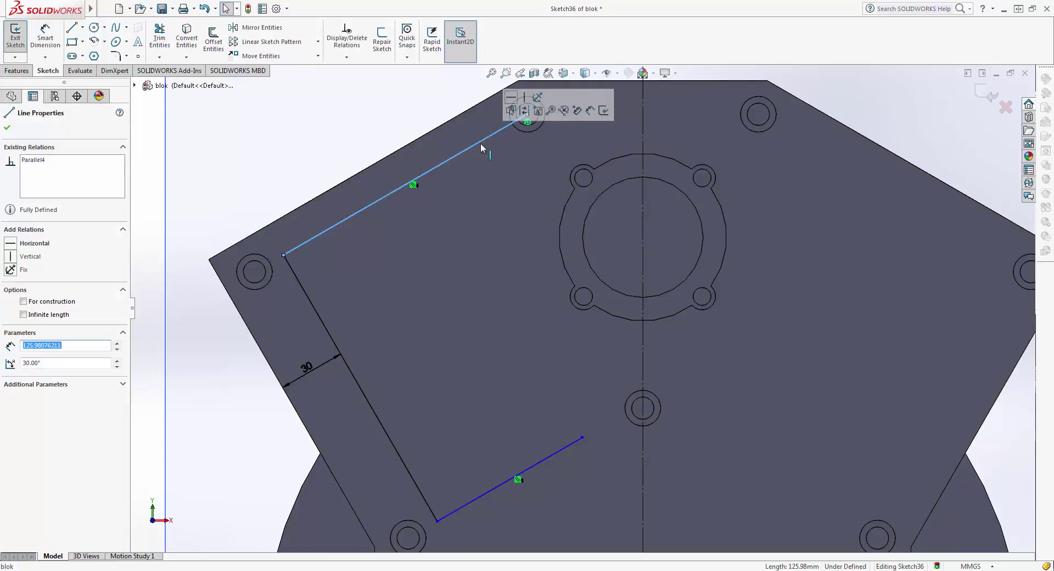
key(Home)
key(Escape)
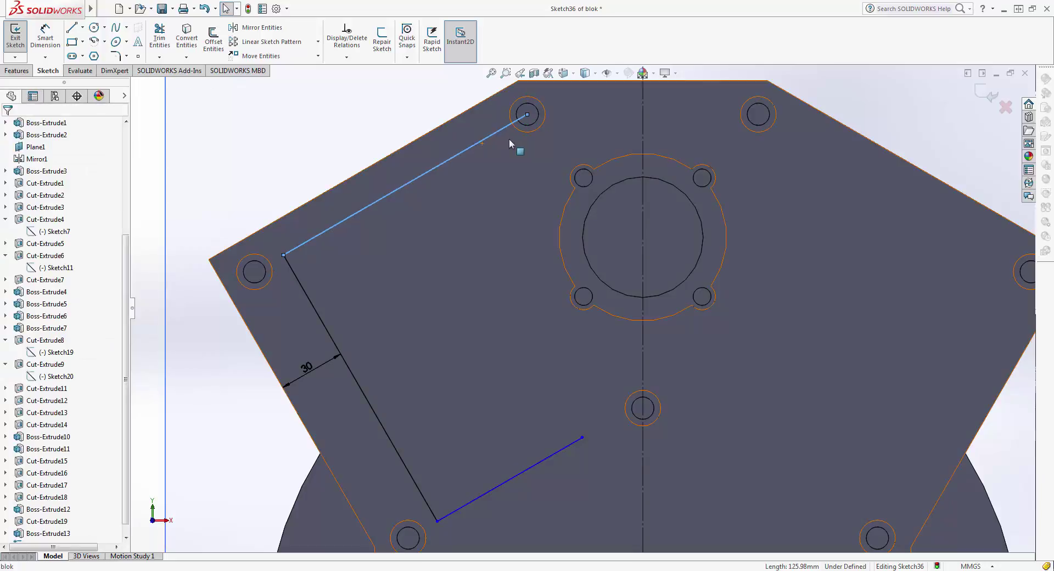
click(496, 133)
key(Delete)
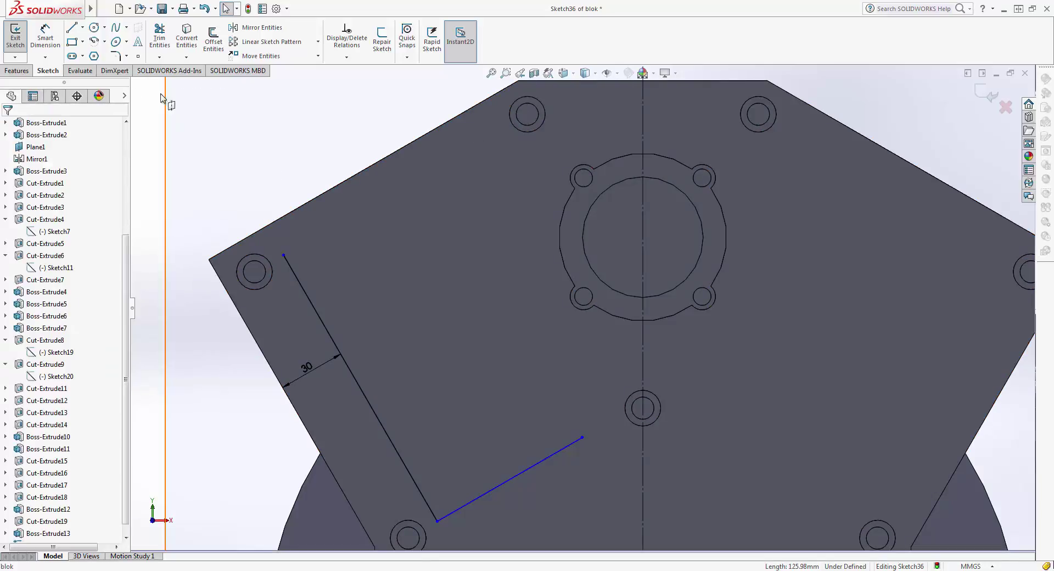
click(71, 27)
Draw a new upper line from the left line's upper end toward the top hole.
click(283, 256)
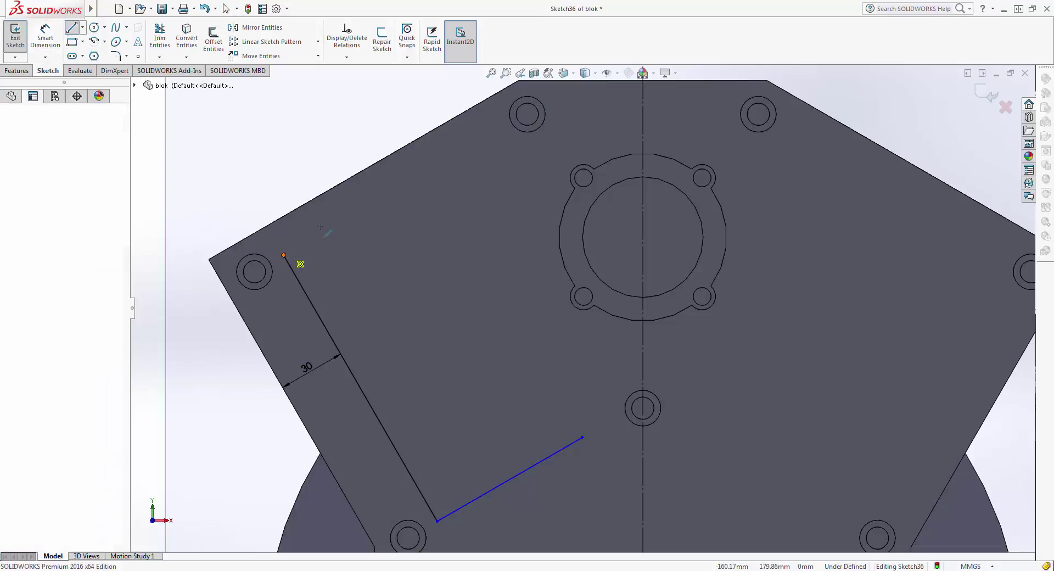
click(470, 148)
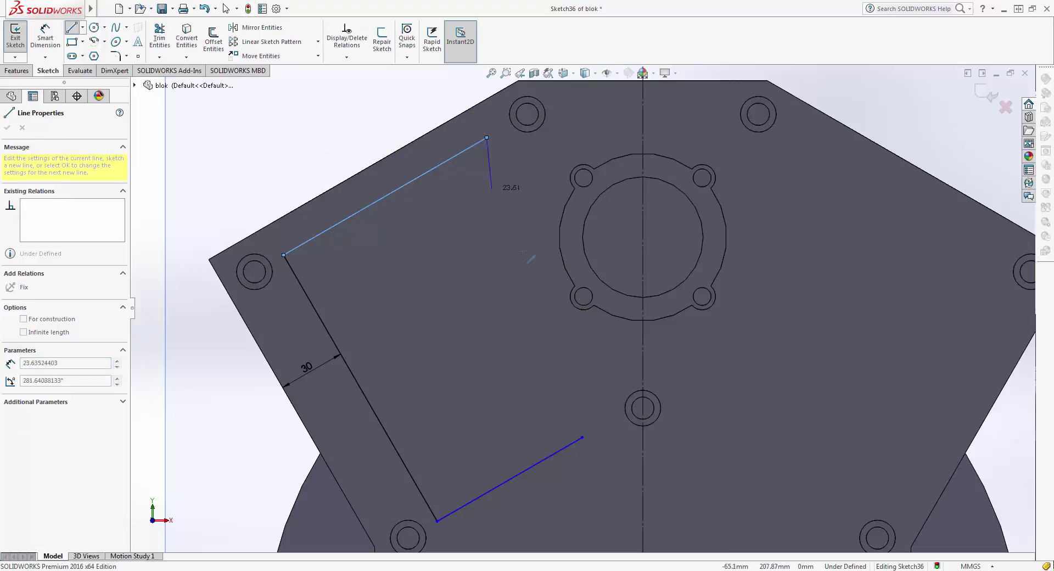
click(487, 138)
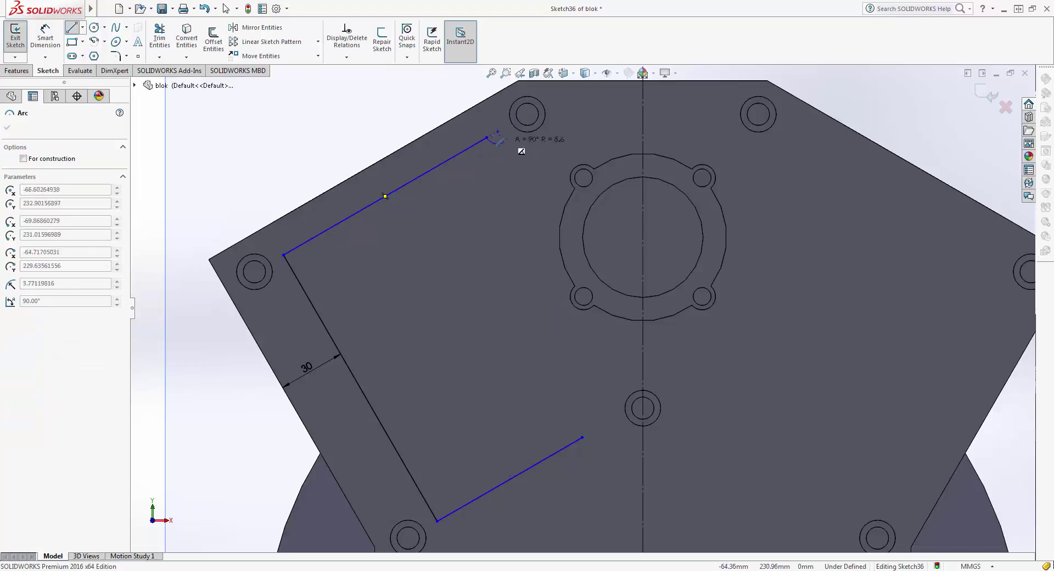
key(Escape)
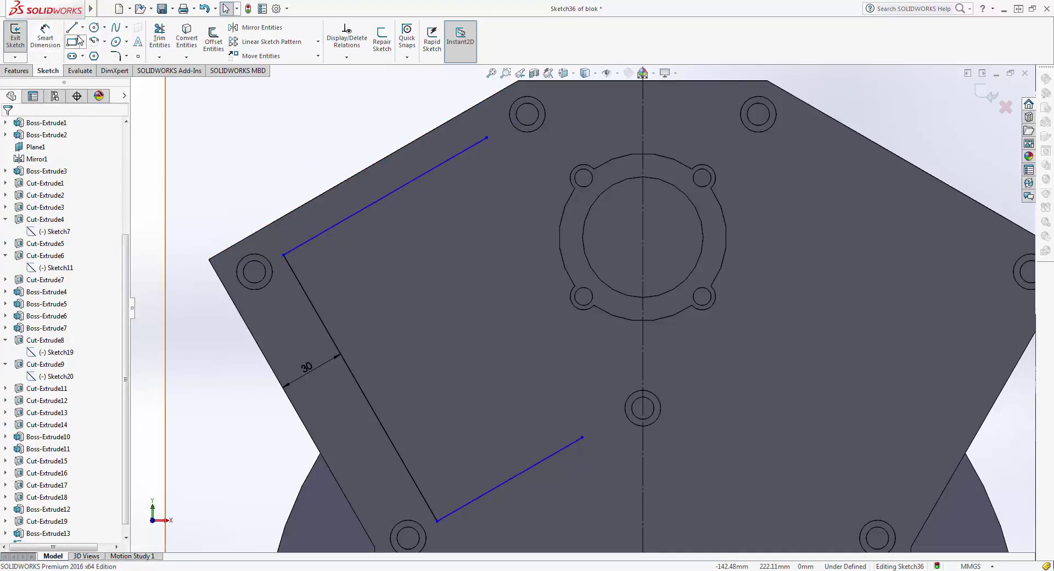
Join the lower line's free end to the upper line's end with an arc.
click(74, 31)
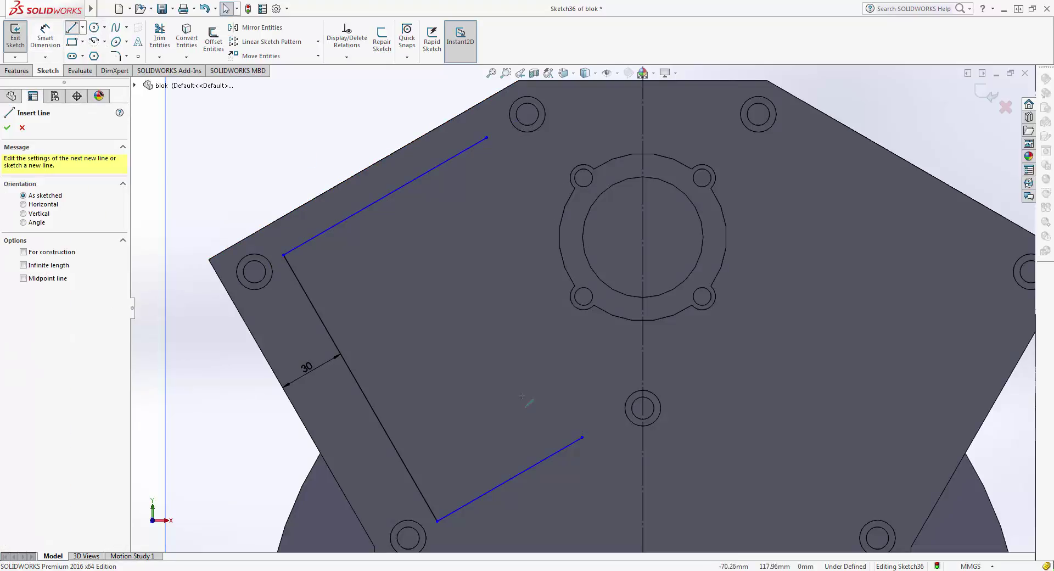
click(582, 437)
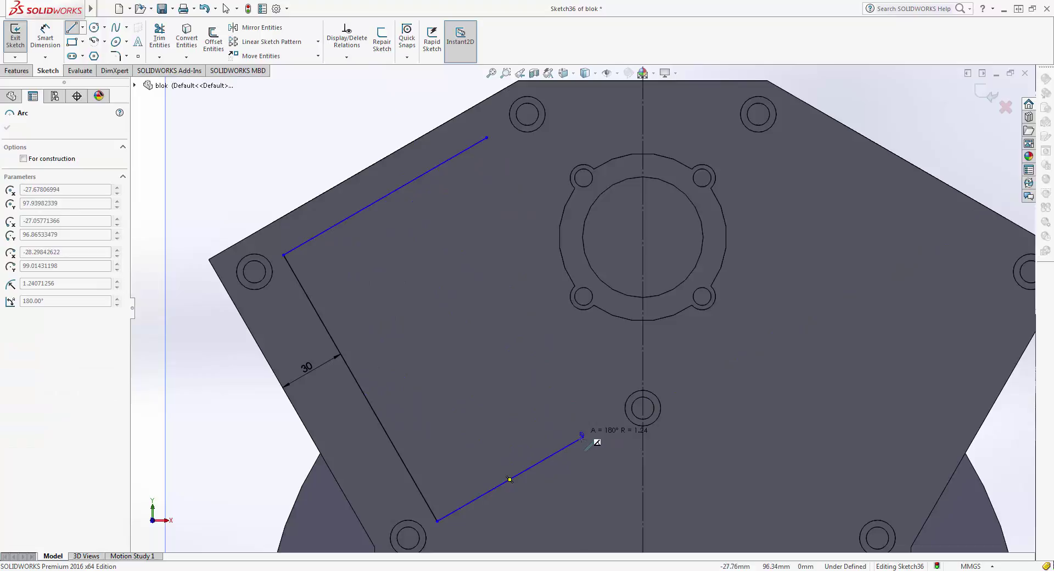
click(487, 138)
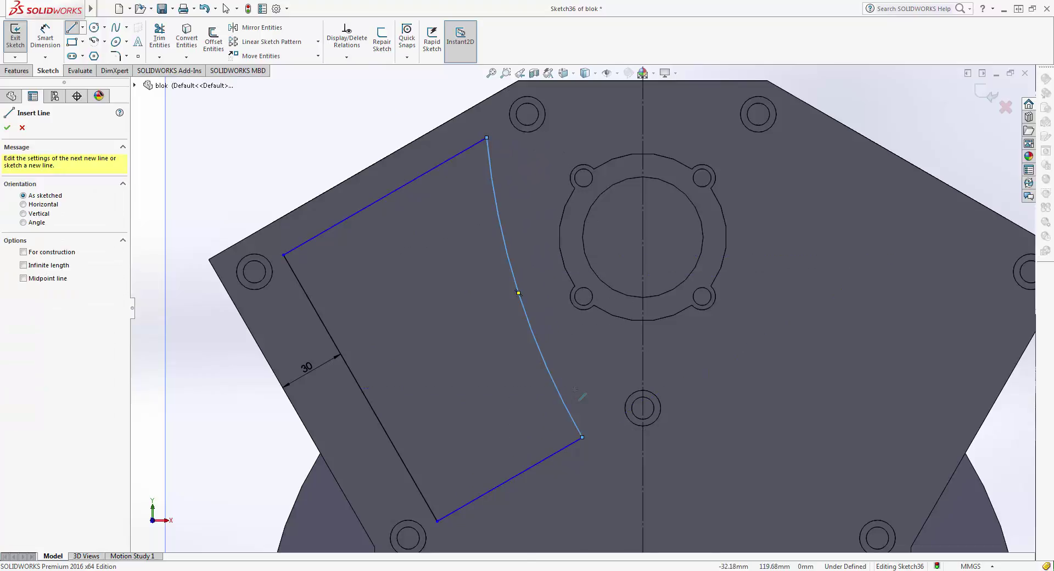
scroll(585, 397, up, 2)
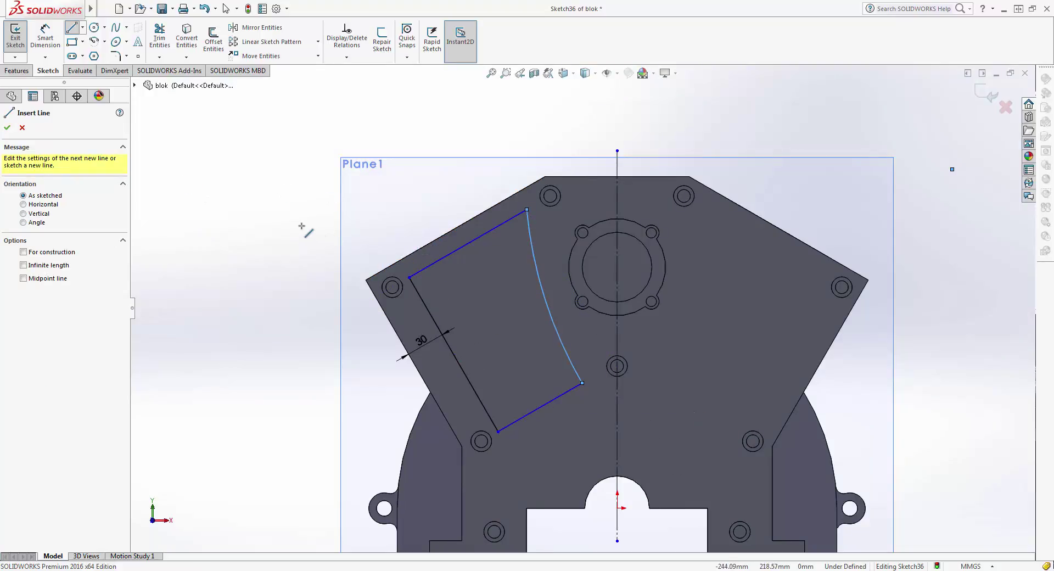
Exit the sketch, orbit the block, and reopen Sketch36 for editing.
click(8, 127)
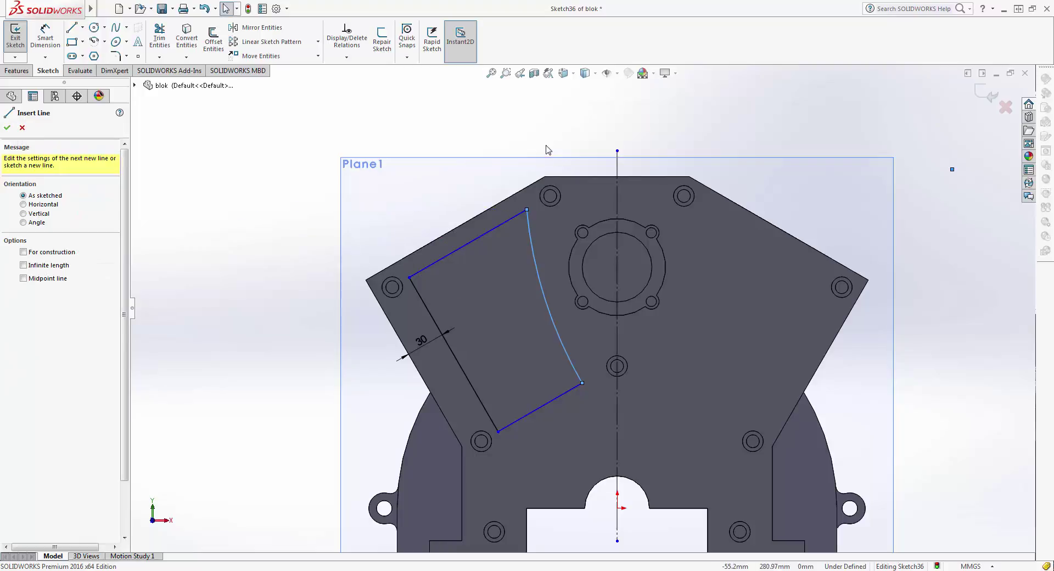
click(977, 96)
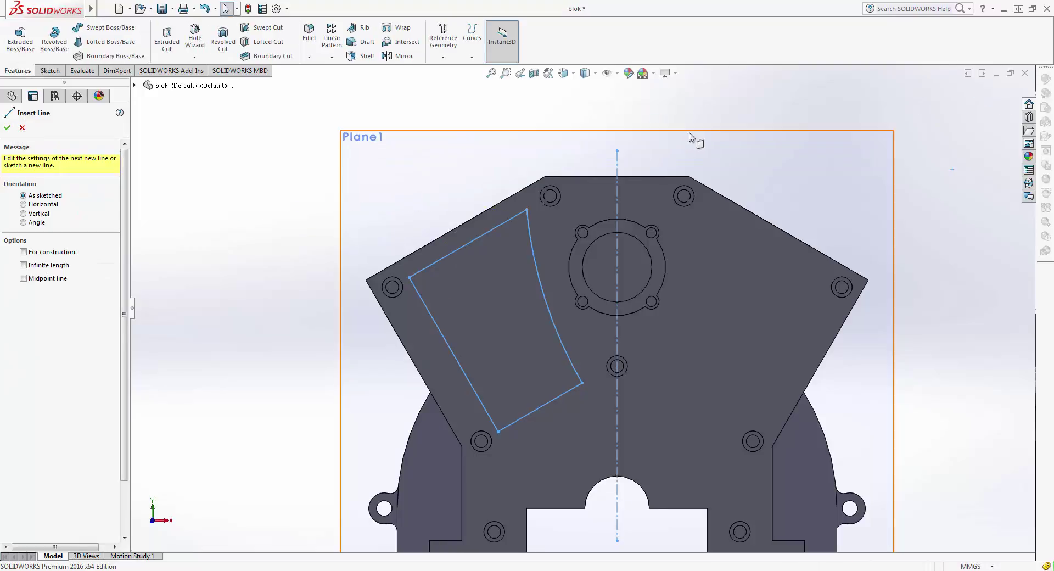
middle_drag(692, 141, 659, 224)
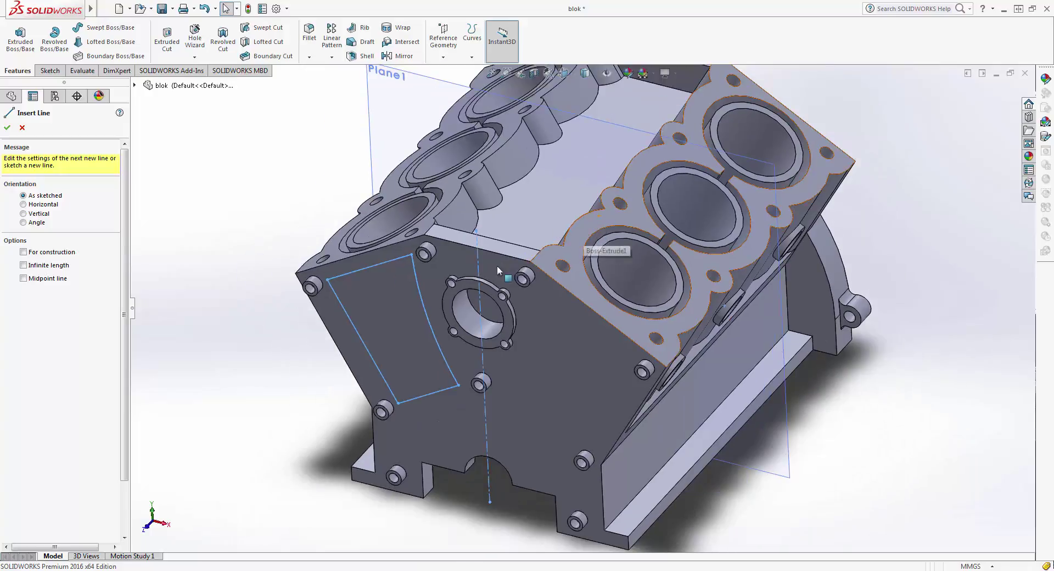
scroll(496, 265, down, 3)
click(392, 385)
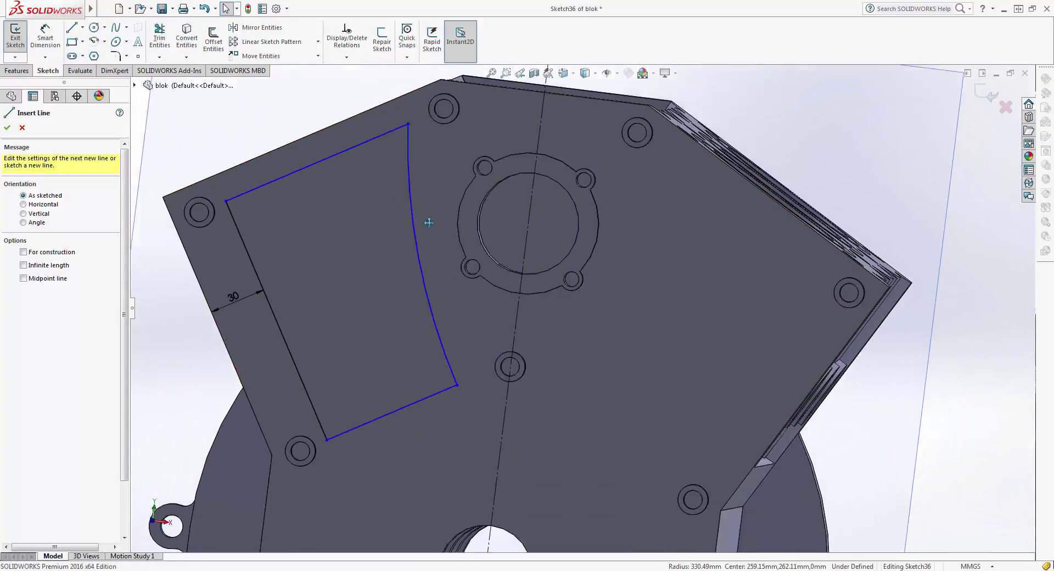
scroll(415, 259, down, 3)
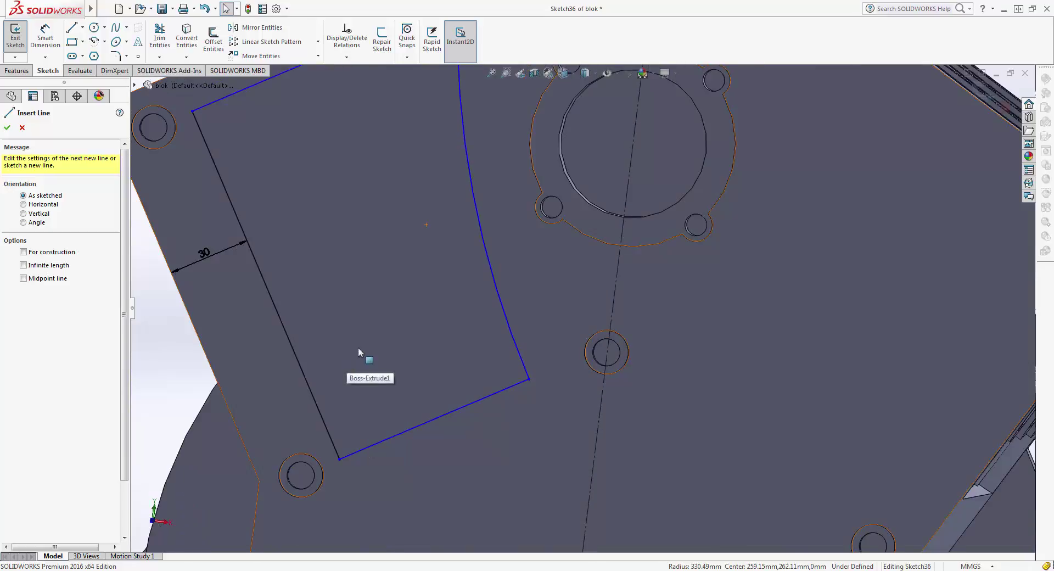
Draw a test circle around the bottom-left hole, delete it, then choose Sketch Fillet.
click(92, 28)
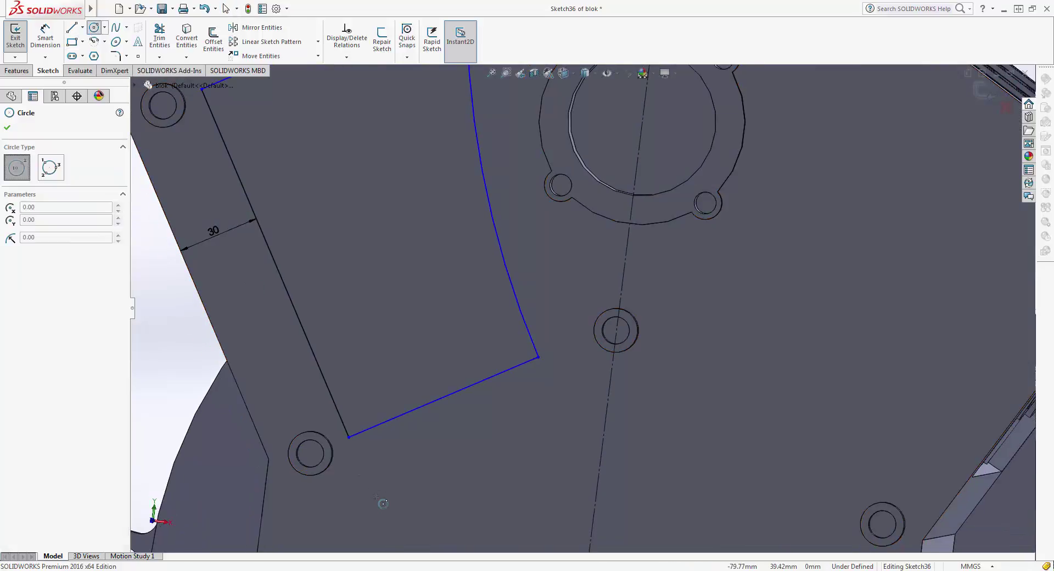
click(310, 453)
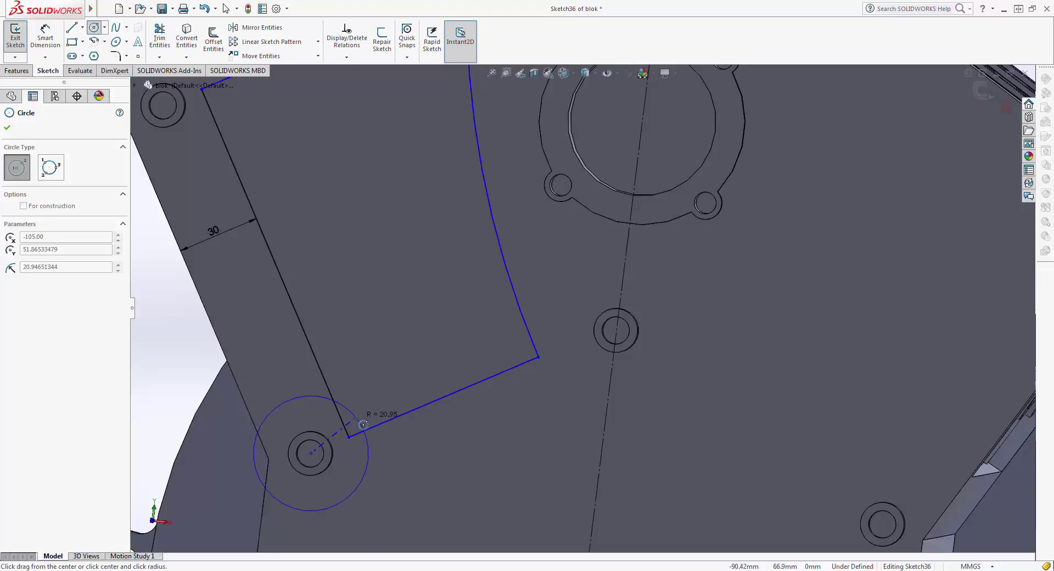
click(362, 424)
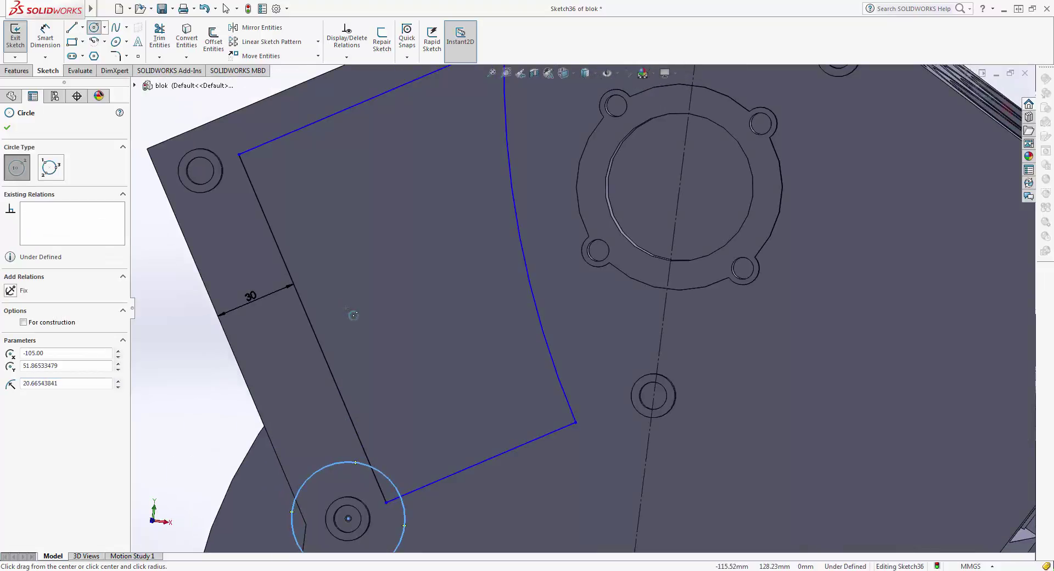
key(Escape)
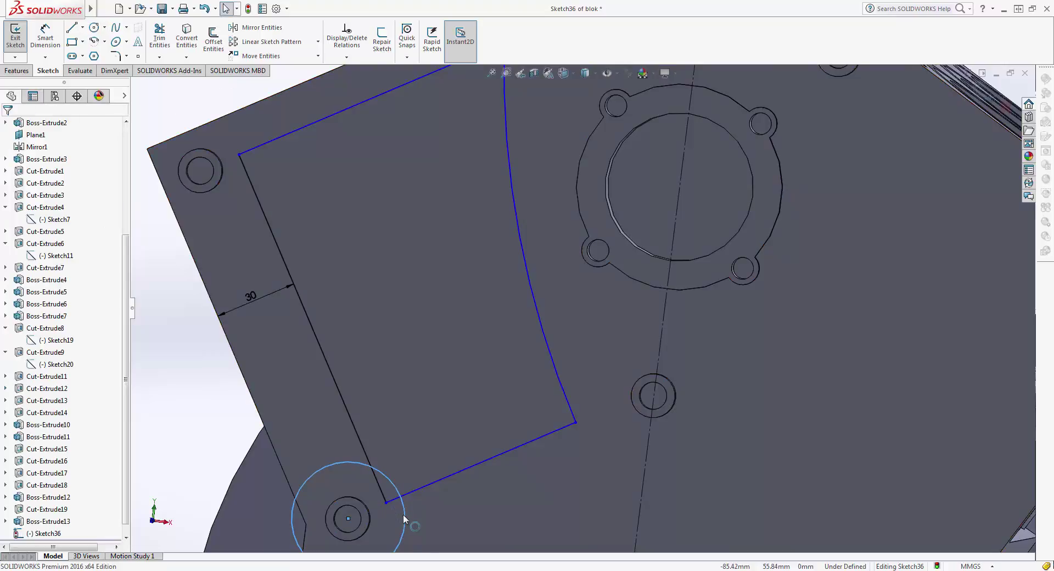
click(406, 514)
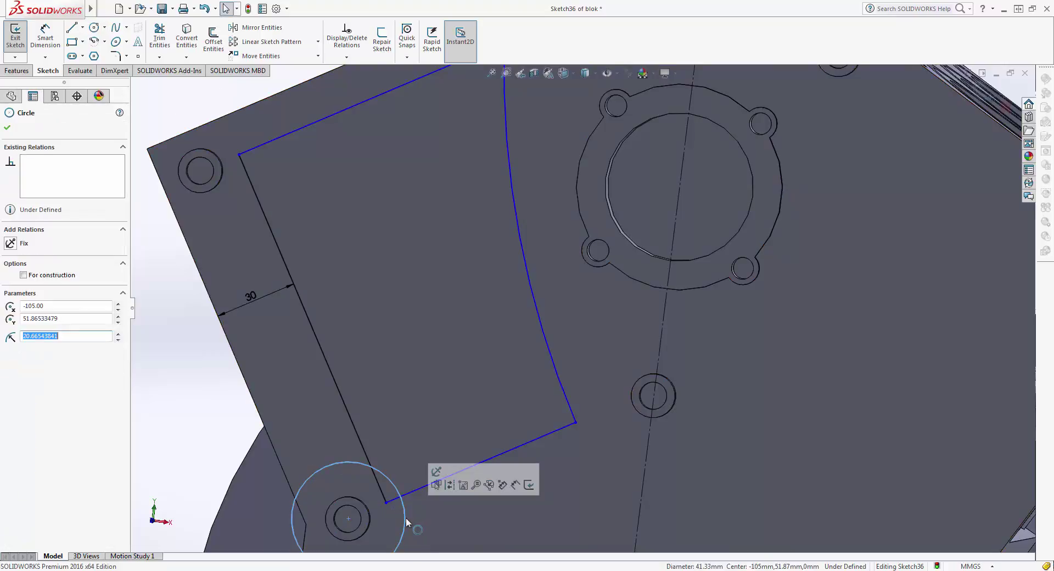
key(Delete)
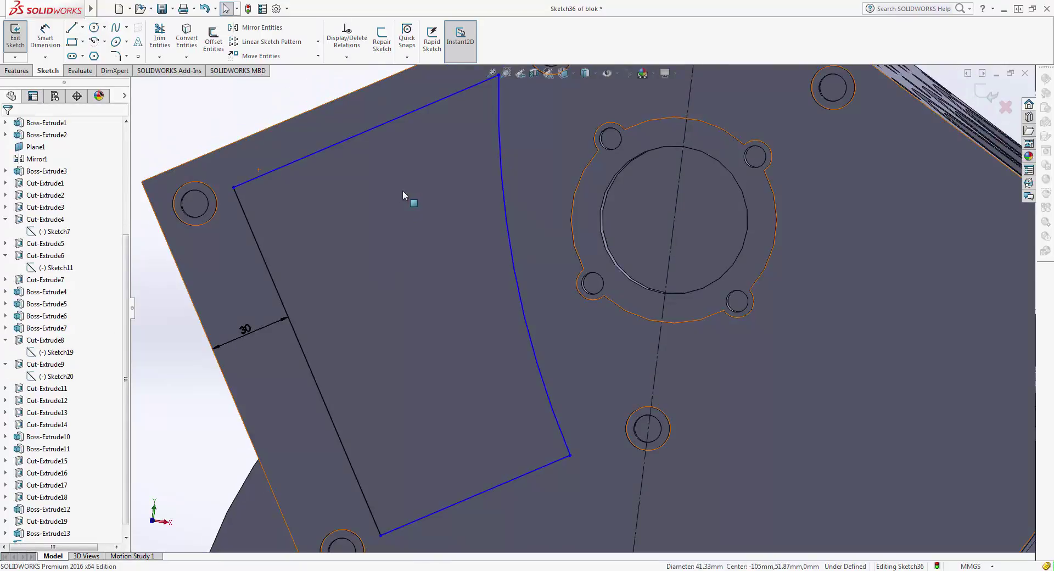
ctrl+middle_drag(399, 169, 362, 289)
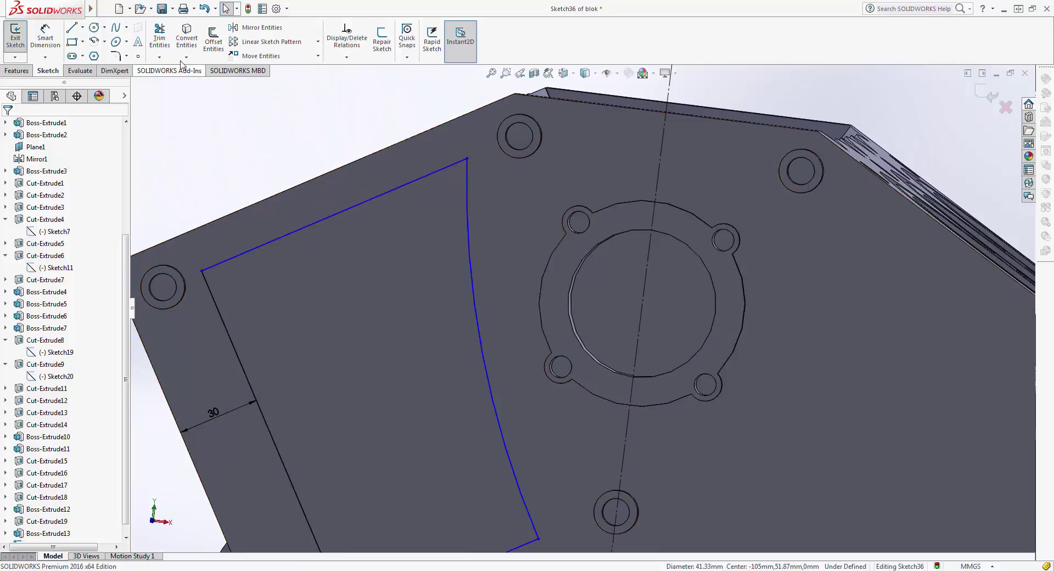
click(116, 56)
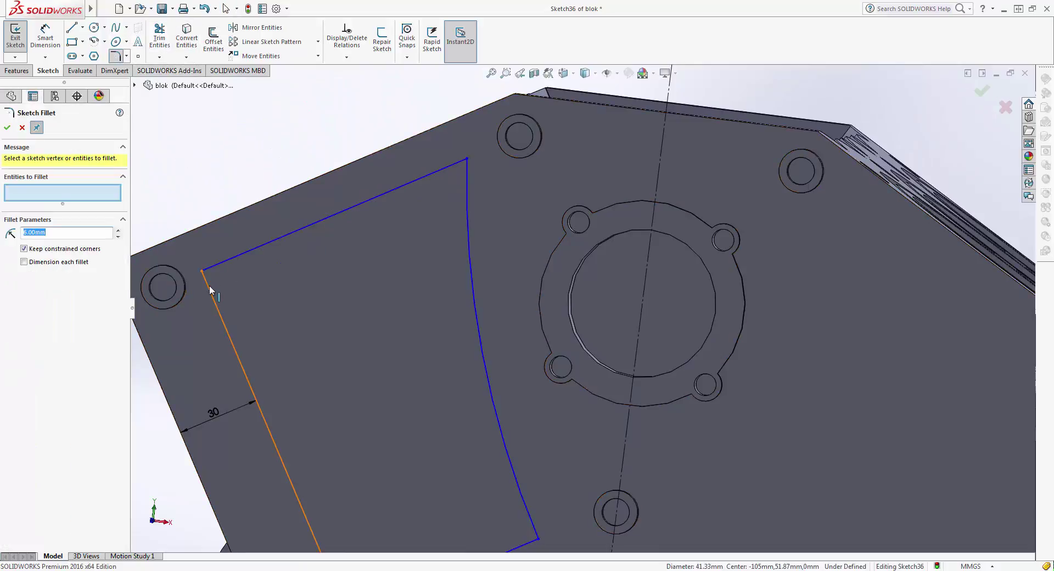
Round the top-left and top-right corners of the outline with 10 mm sketch fillets.
click(215, 266)
click(215, 268)
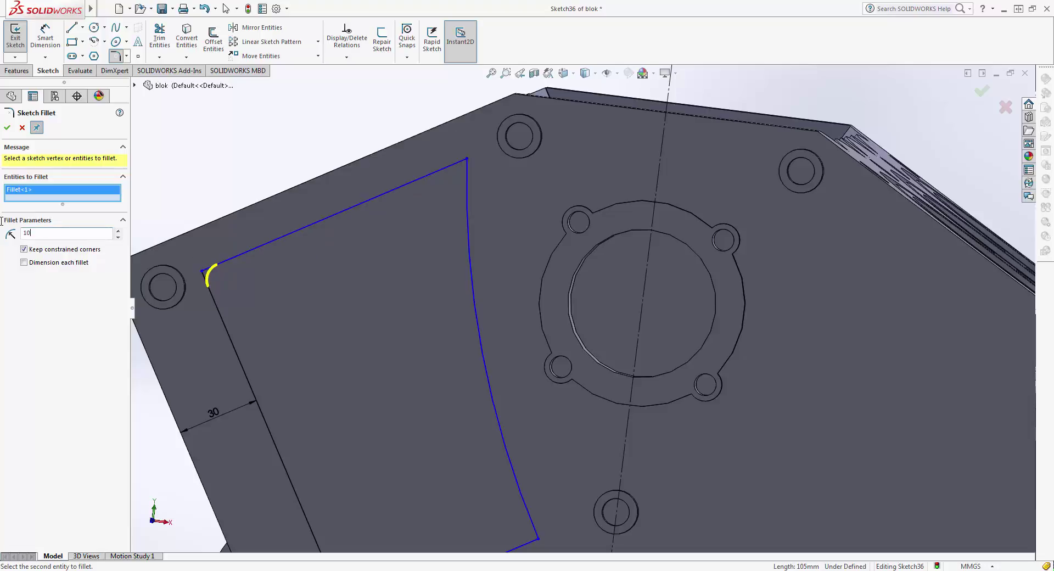
click(10, 130)
click(454, 165)
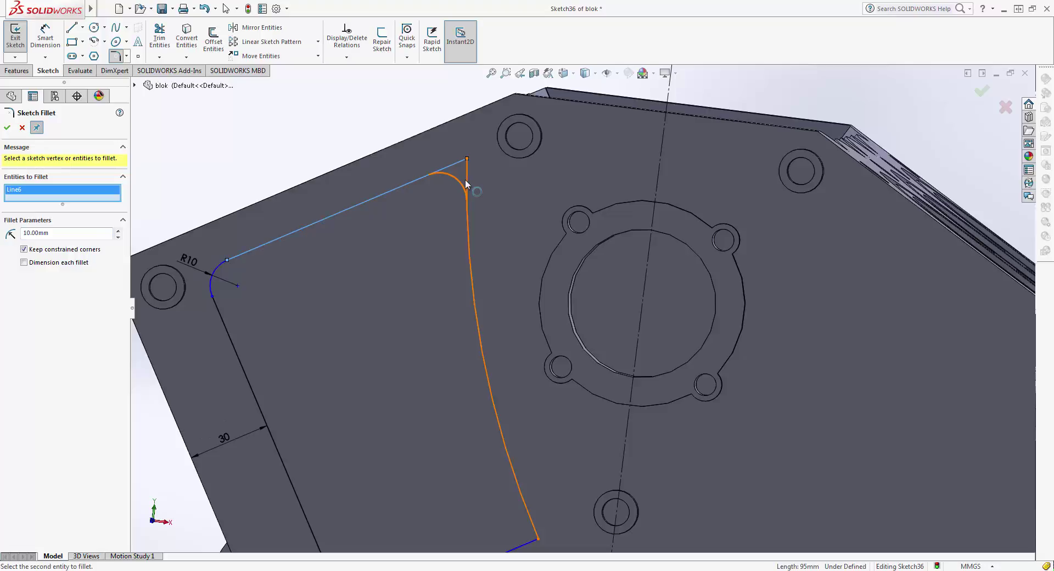
click(465, 184)
ctrl+middle_drag(412, 295, 391, 207)
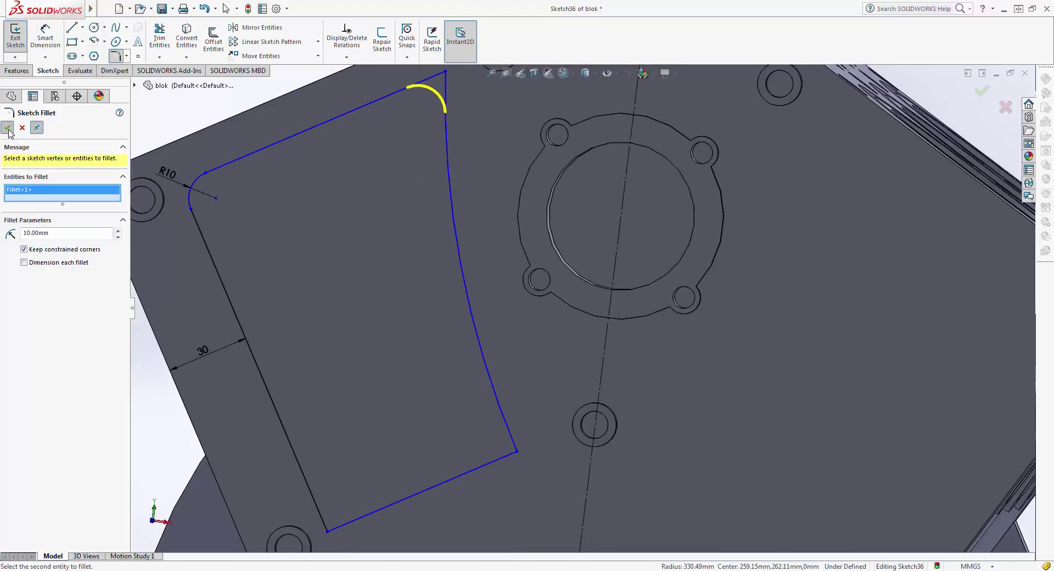
click(8, 128)
Add R10 fillets at the bottom-right and bottom-left corners and close the fillet tool.
click(512, 437)
click(499, 459)
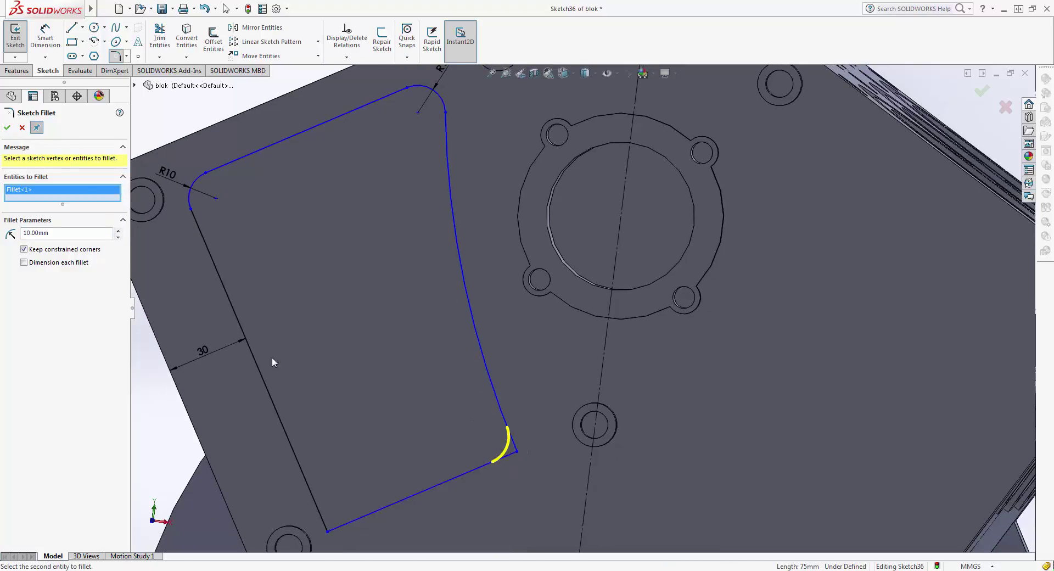
click(7, 128)
click(356, 517)
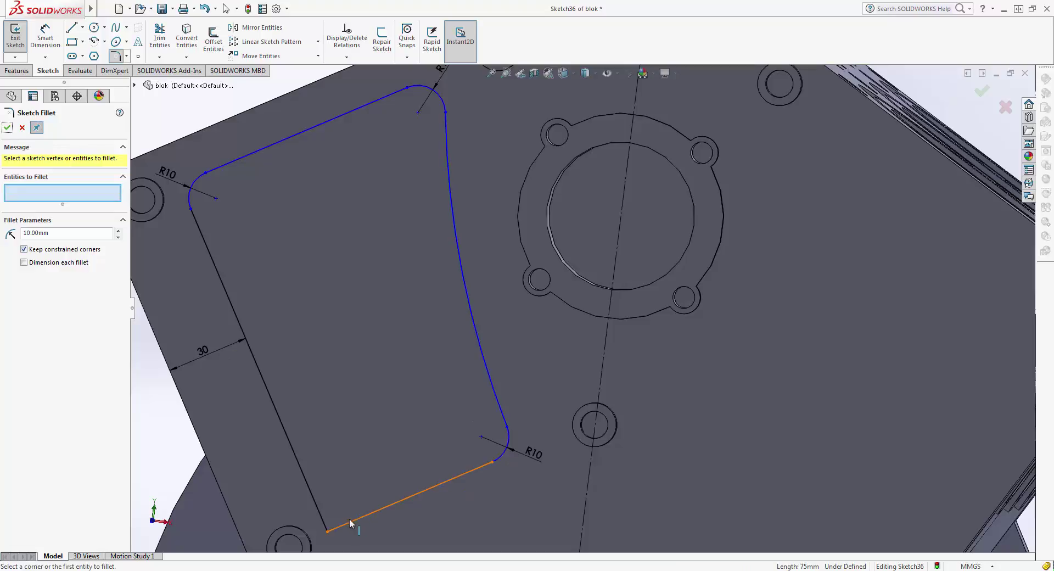
click(312, 494)
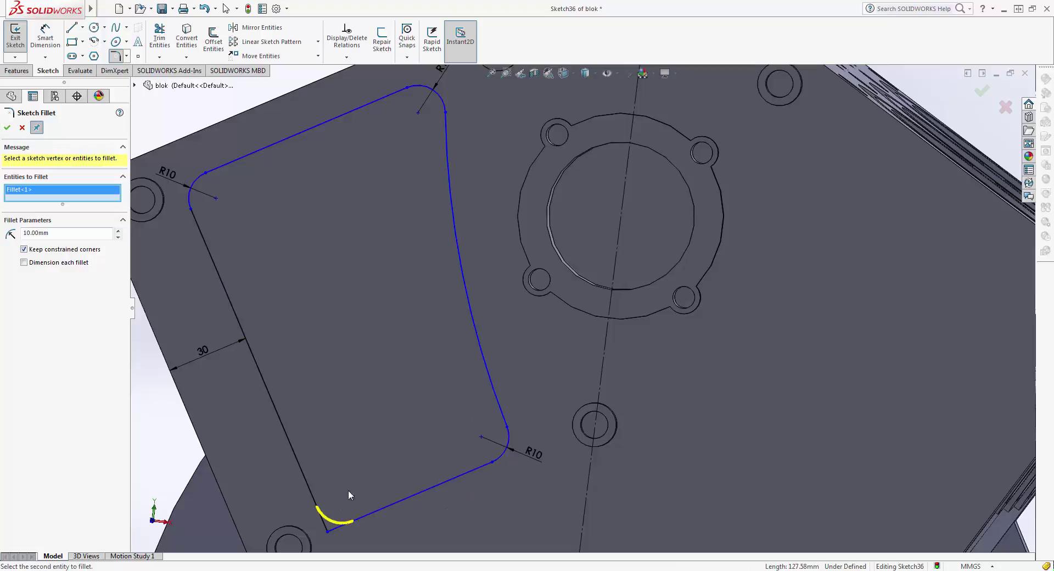
click(7, 127)
scroll(440, 336, up, 3)
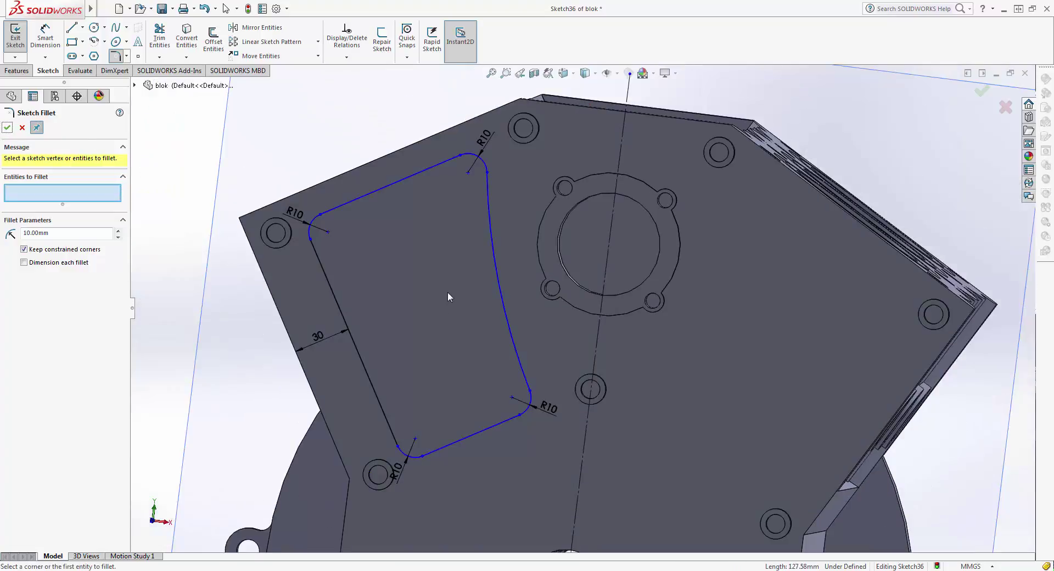
click(7, 127)
scroll(576, 306, up, 3)
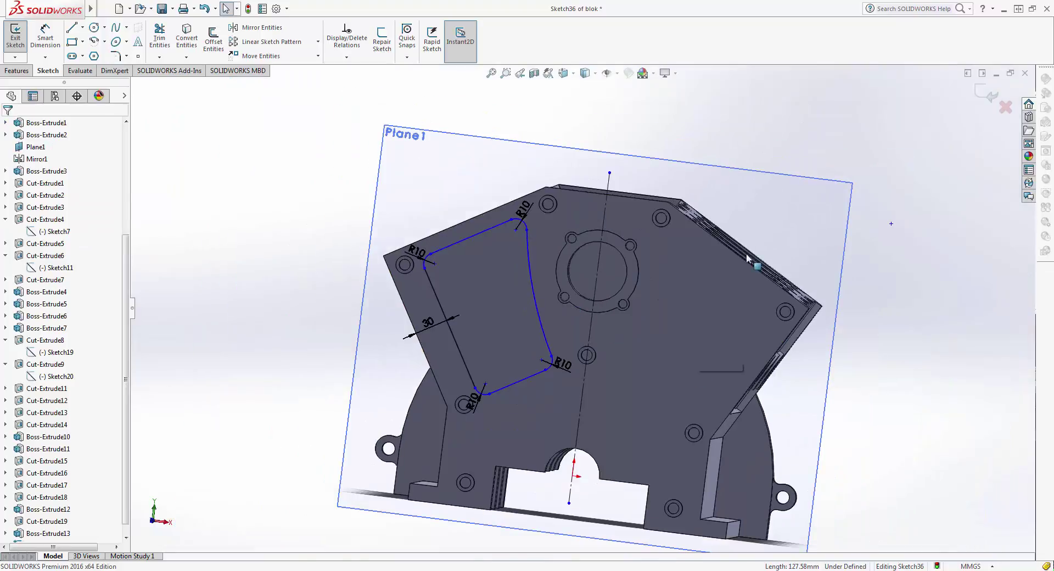
Exit the sketch and select Sketch36 as the cut profile.
click(978, 93)
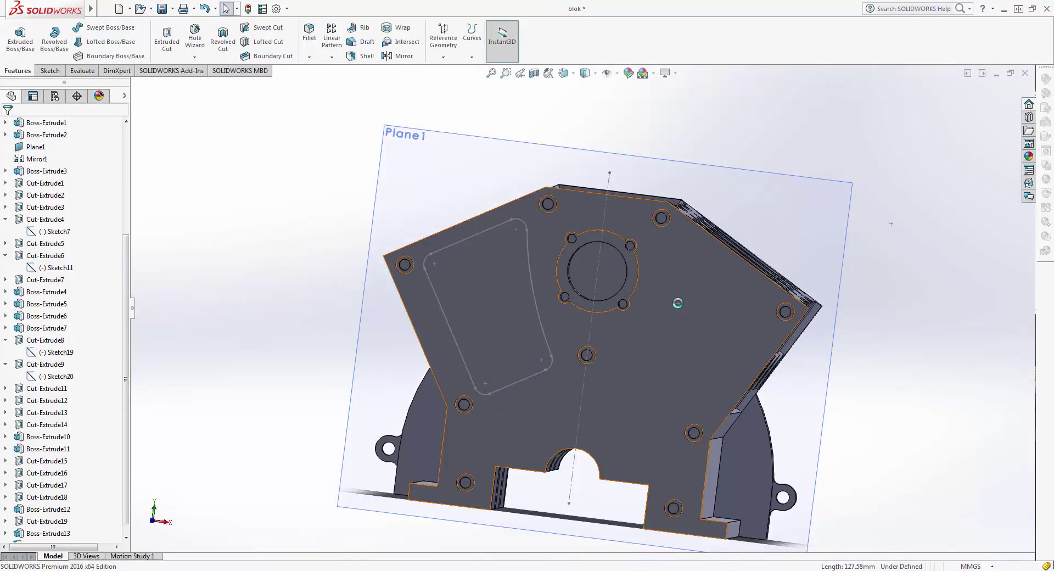
scroll(494, 156, down, 1)
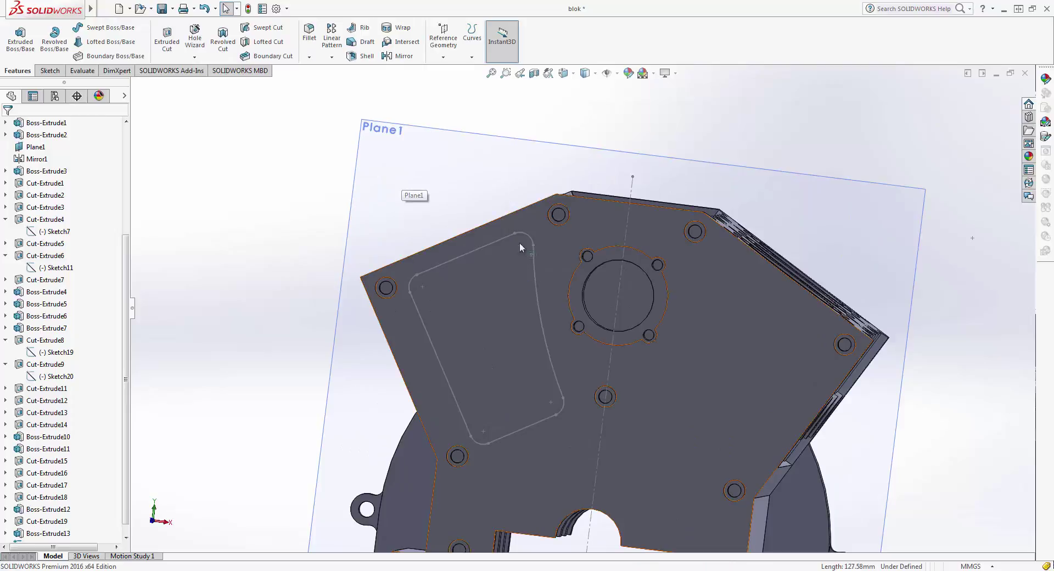
middle_drag(233, 195, 308, 181)
click(428, 340)
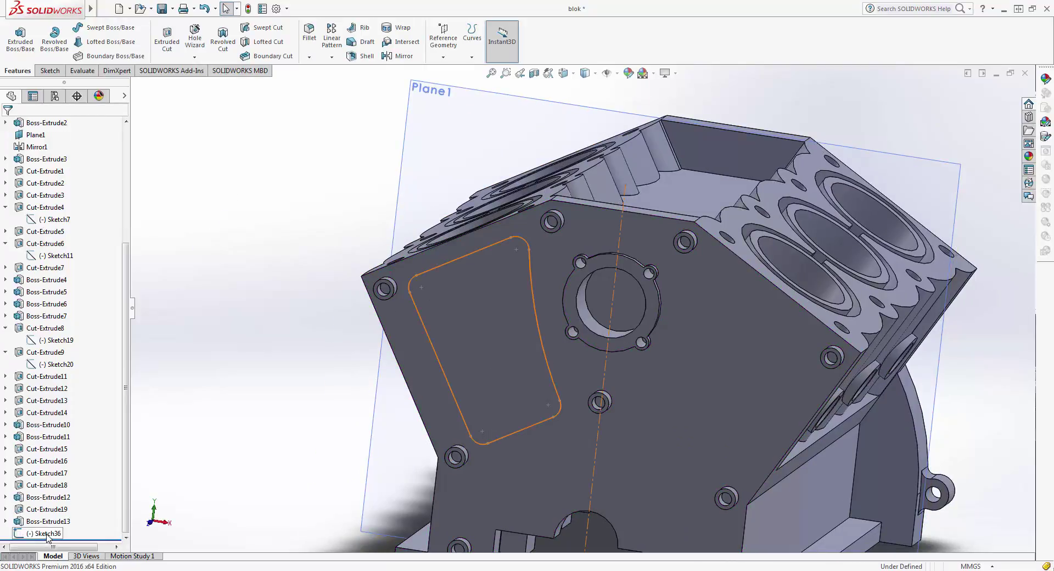
click(439, 324)
Extruded-cut Sketch36 Blind to a 5 mm depth, forming Cut-Extrude20.
click(175, 38)
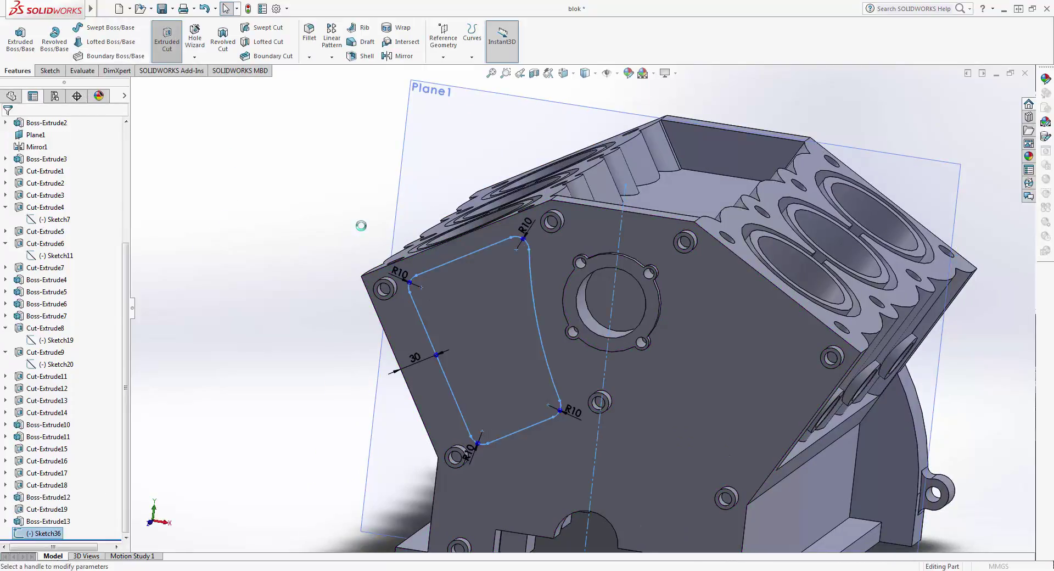
middle_drag(351, 267, 343, 446)
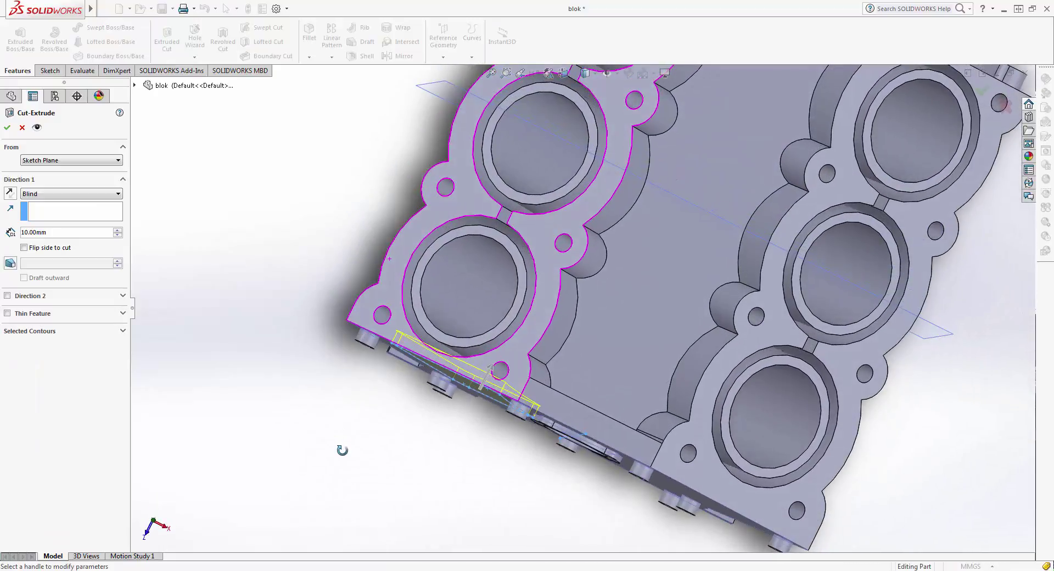
click(47, 232)
text(7)
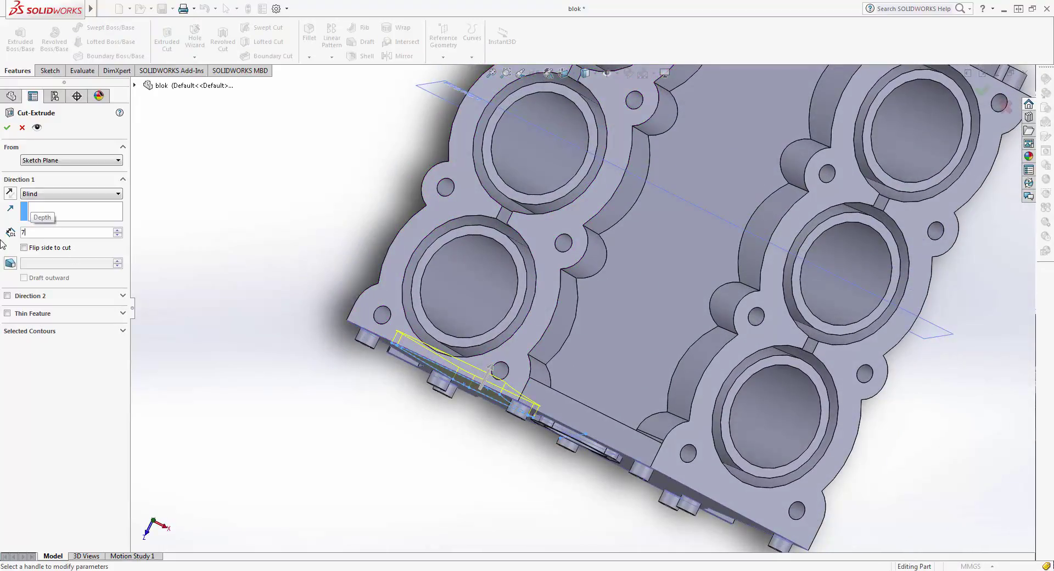
key(Return)
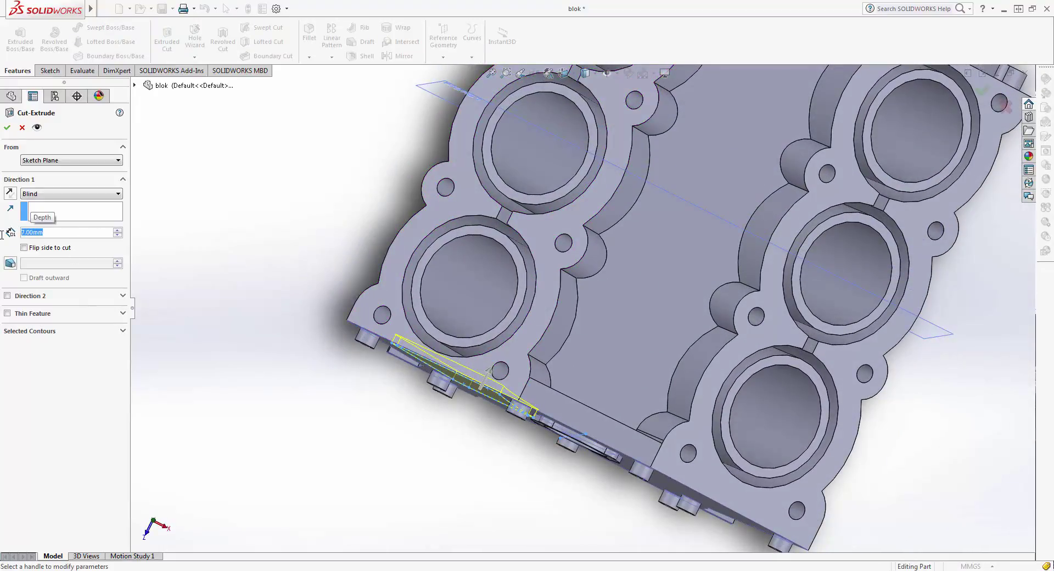
text(5)
key(Return)
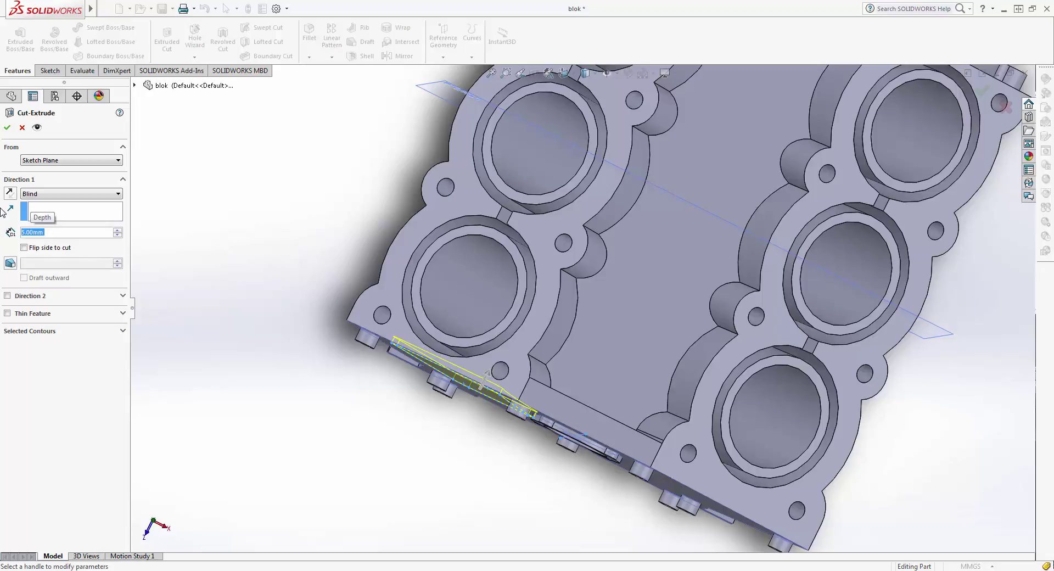
click(10, 132)
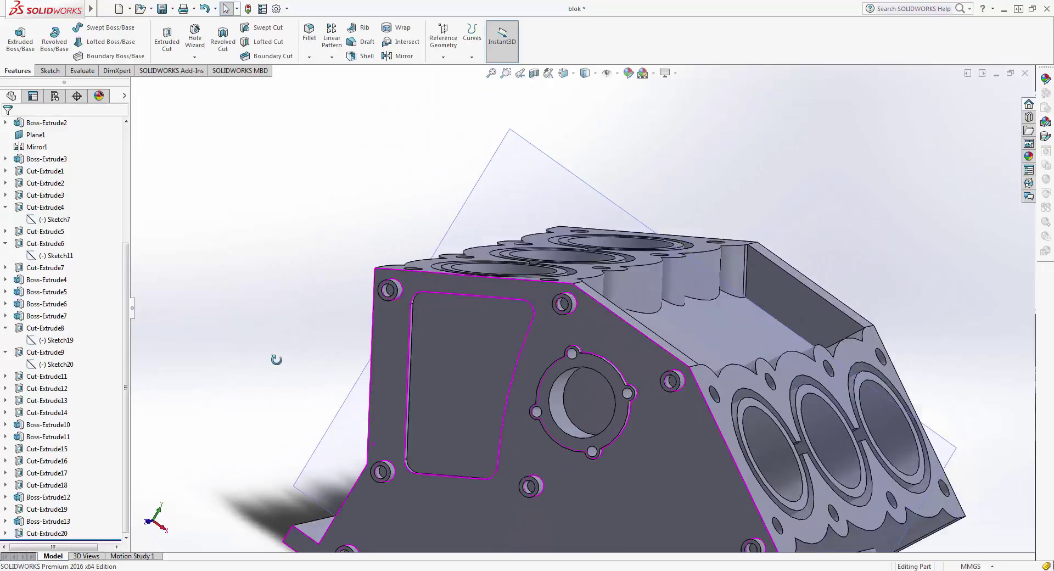
Edit Cut-Extrude20's sketch and mirror the whole rounded profile about the vertical centerline.
mouse_move(276, 359)
middle_down()
mouse_move(226, 347)
mouse_move(172, 245)
mouse_move(294, 331)
mouse_move(240, 474)
mouse_move(259, 486)
mouse_move(839, 219)
mouse_move(709, 280)
mouse_move(320, 339)
mouse_move(597, 288)
mouse_move(384, 329)
middle_up()
click(55, 533)
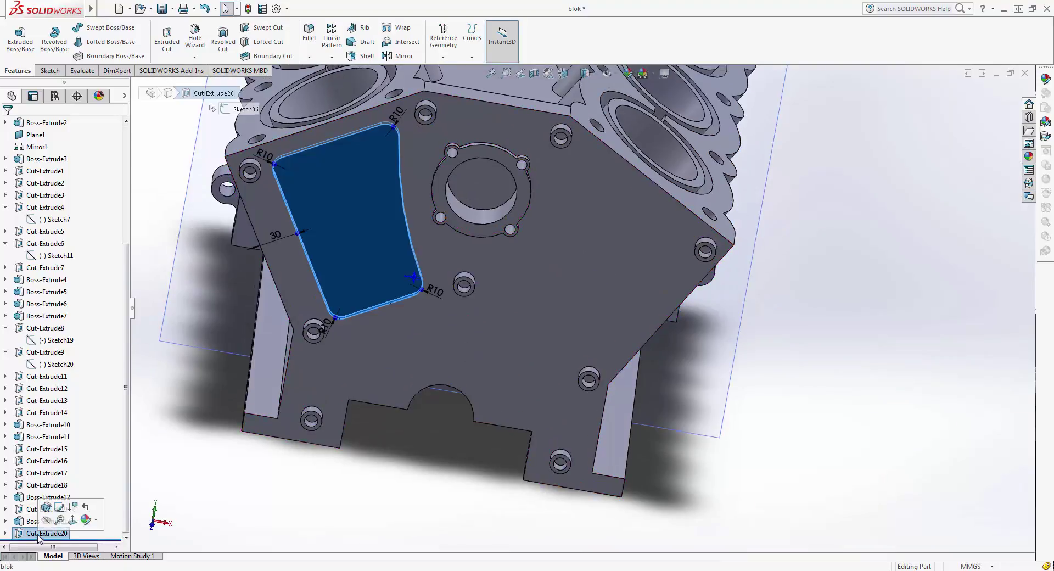
click(55, 524)
middle_drag(269, 307, 279, 429)
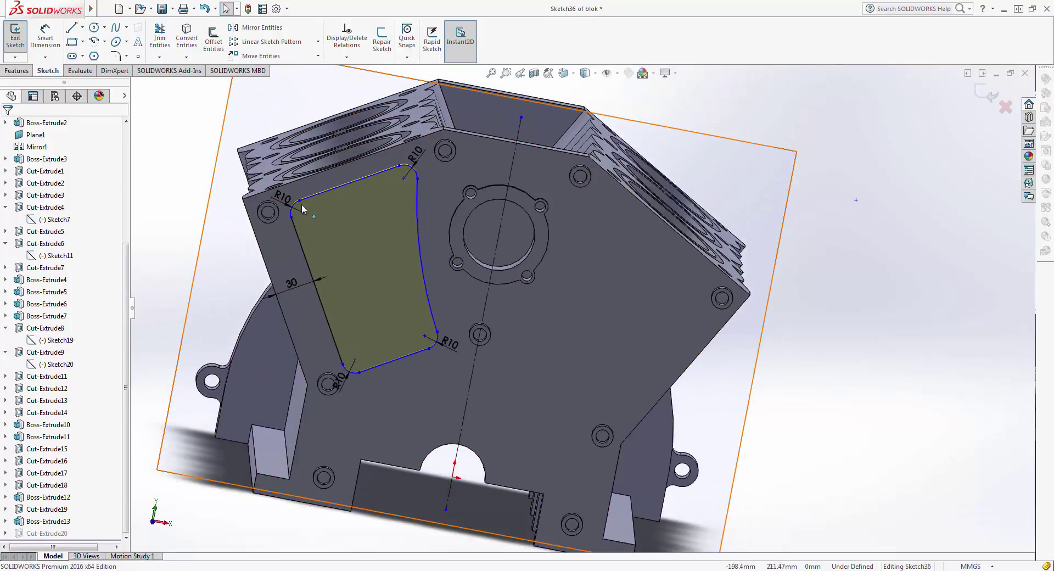
mouse_move(244, 92)
mouse_down()
mouse_move(423, 434)
mouse_move(553, 494)
mouse_up()
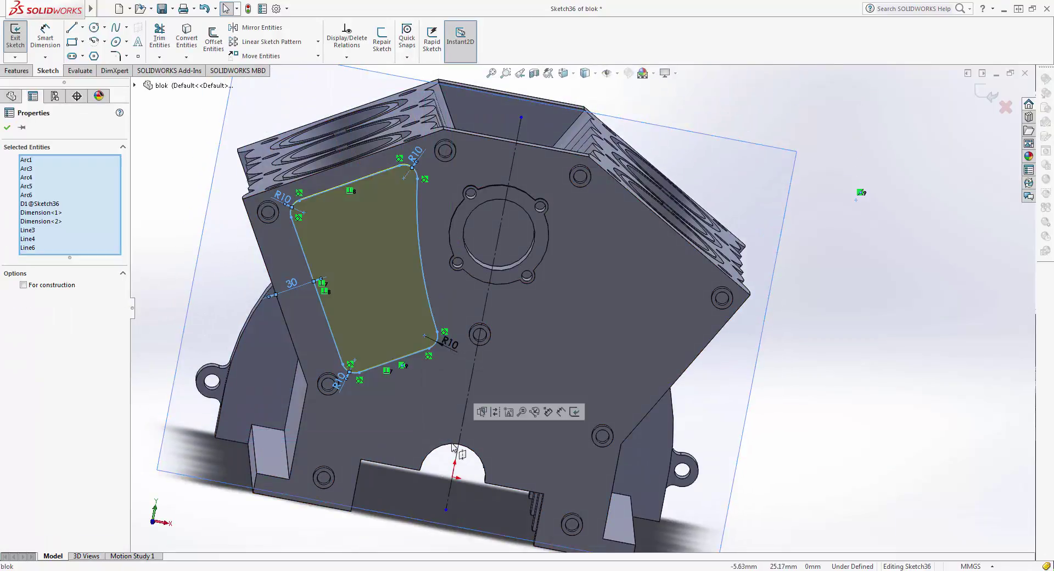
click(261, 28)
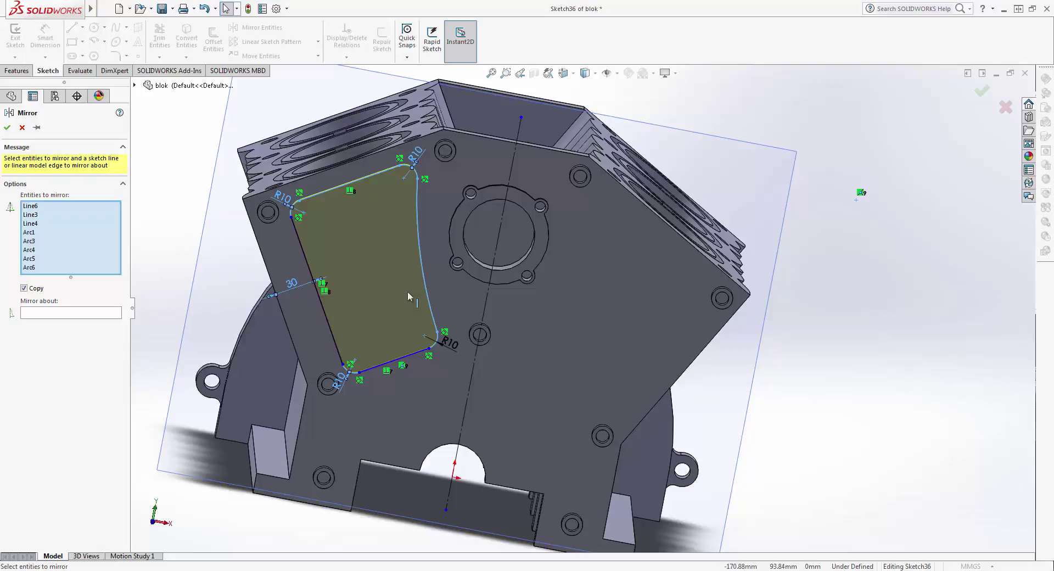
click(486, 313)
click(7, 127)
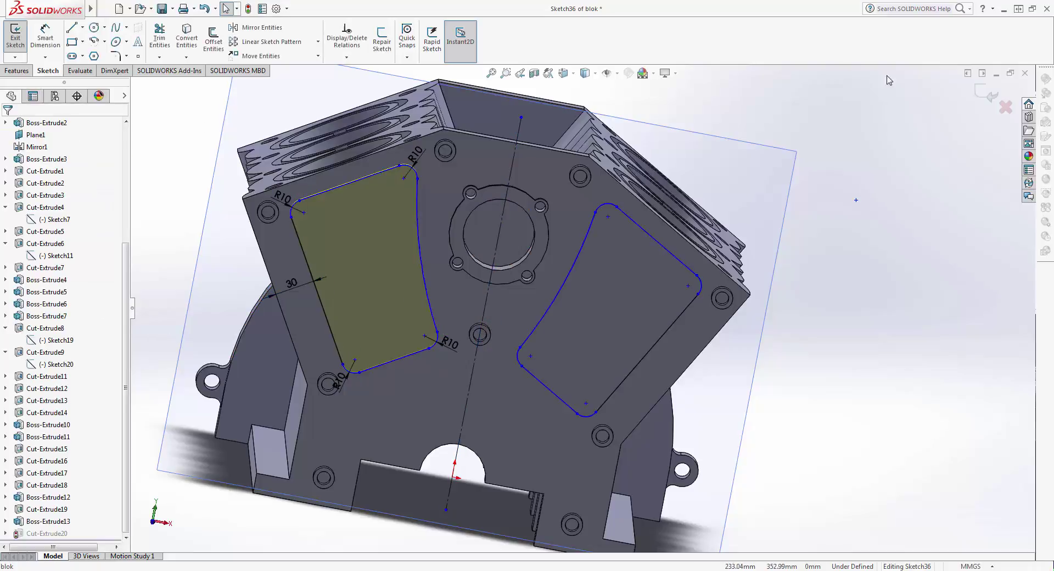
click(973, 90)
Orbit around the block and view its long side face normal-to.
middle_drag(855, 332, 910, 193)
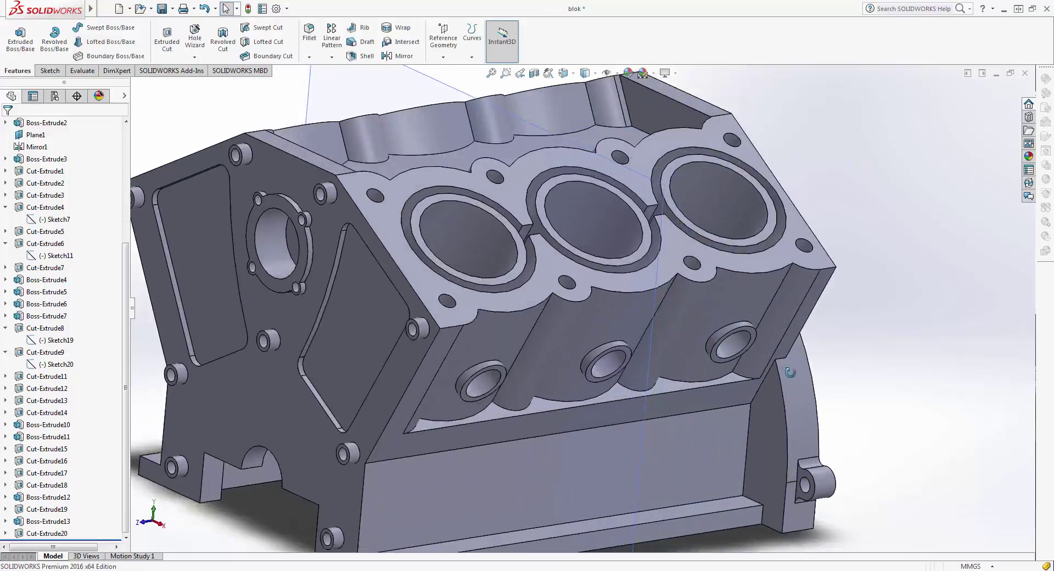
scroll(556, 315, up, 5)
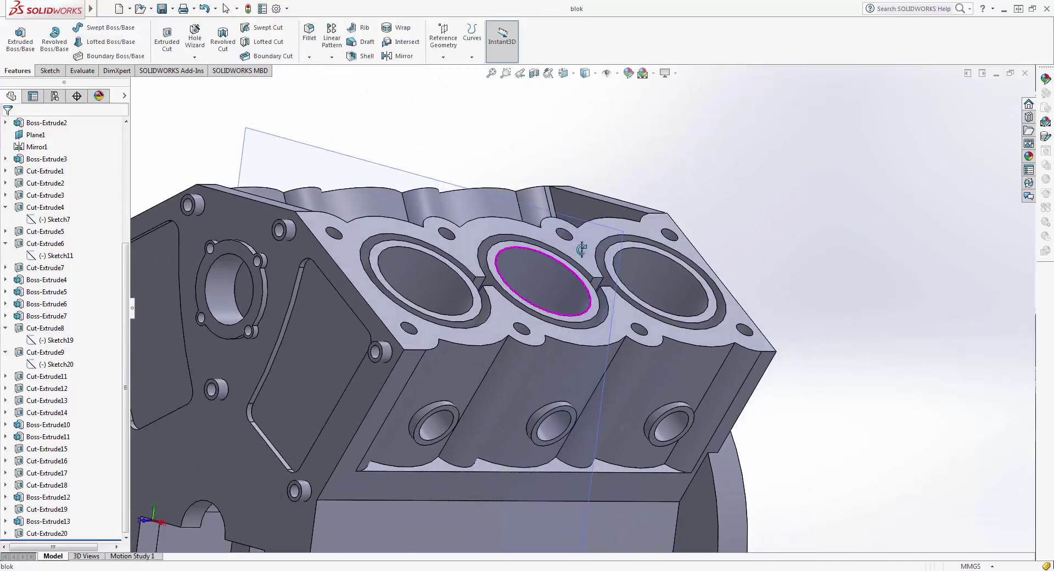
mouse_move(556, 315)
middle_down()
mouse_move(459, 328)
mouse_move(576, 345)
middle_up()
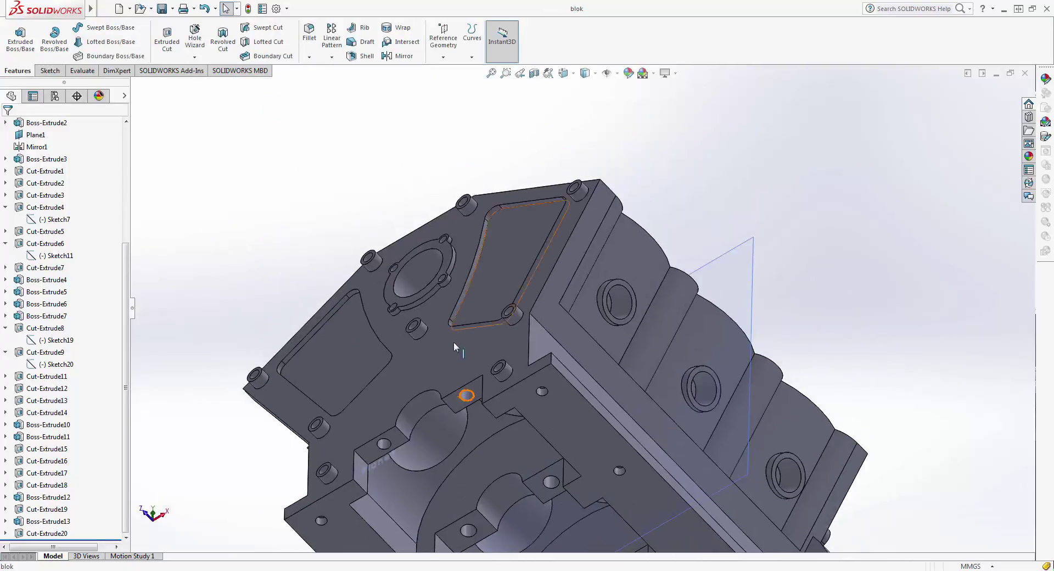
click(576, 345)
click(666, 319)
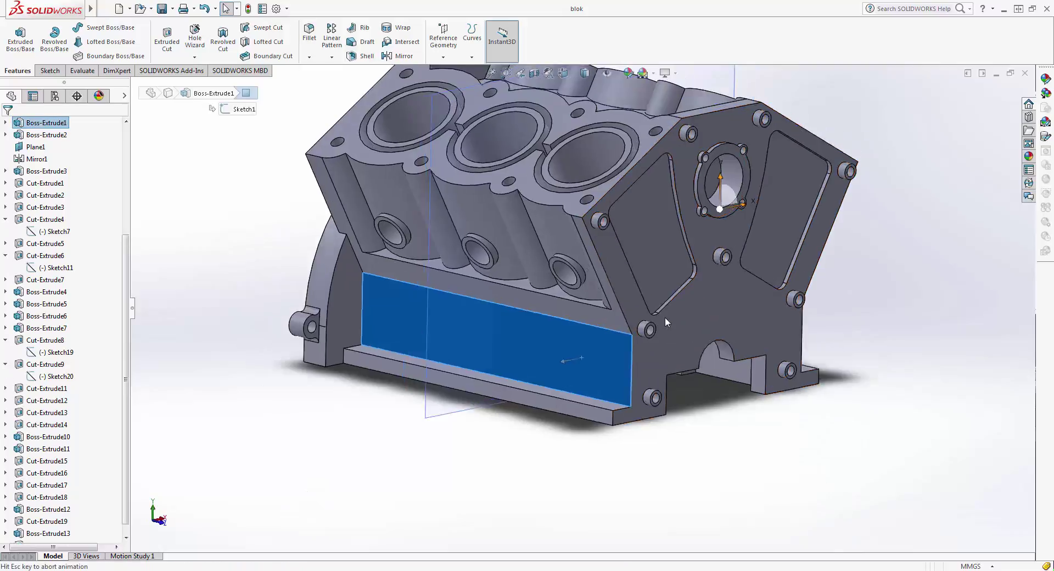
right_click(505, 406)
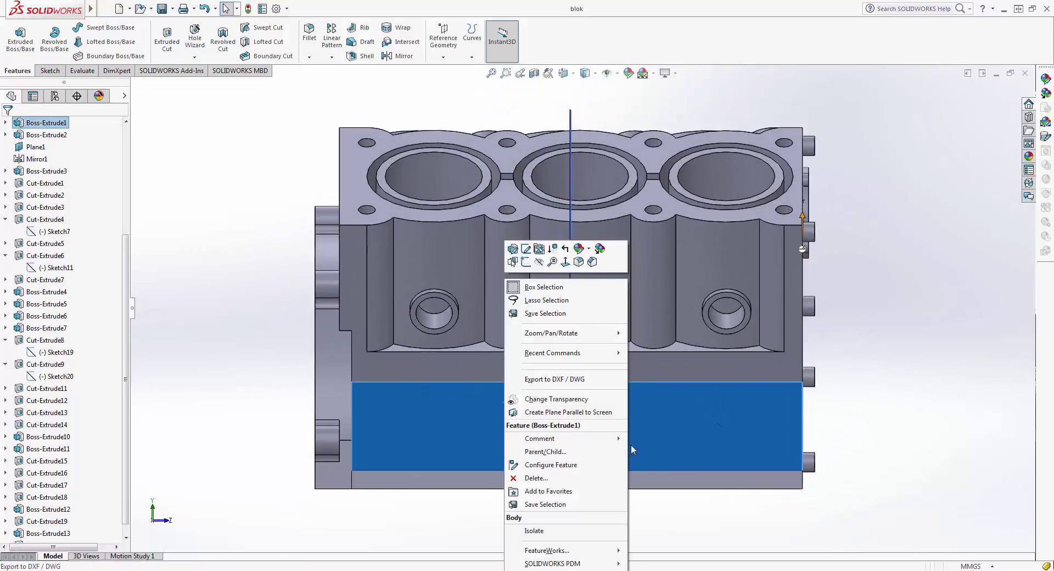
key(Escape)
Orbit back to the pocketed end face and select the Front Plane.
middle_drag(631, 445, 368, 437)
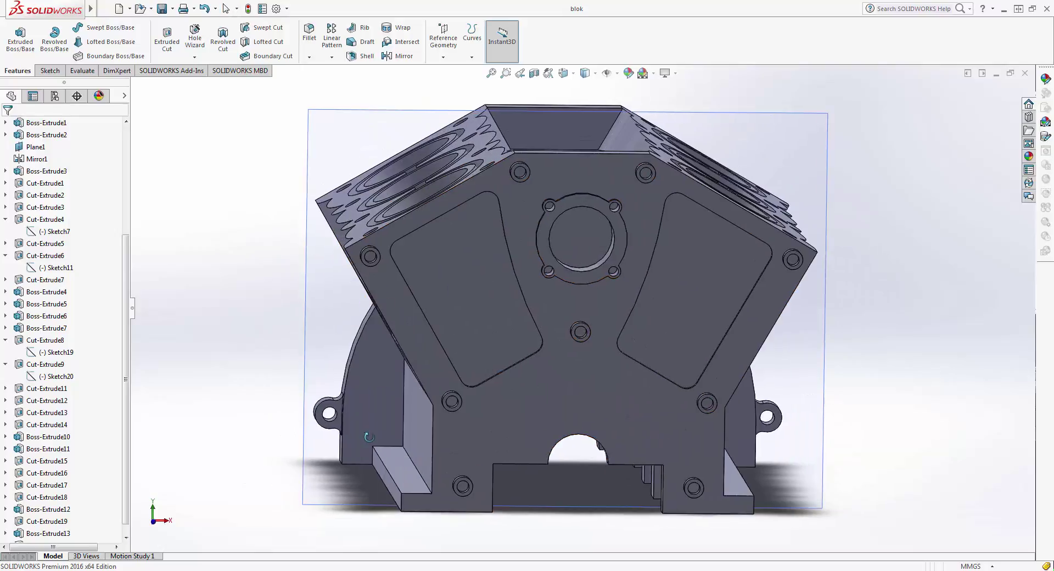
click(436, 446)
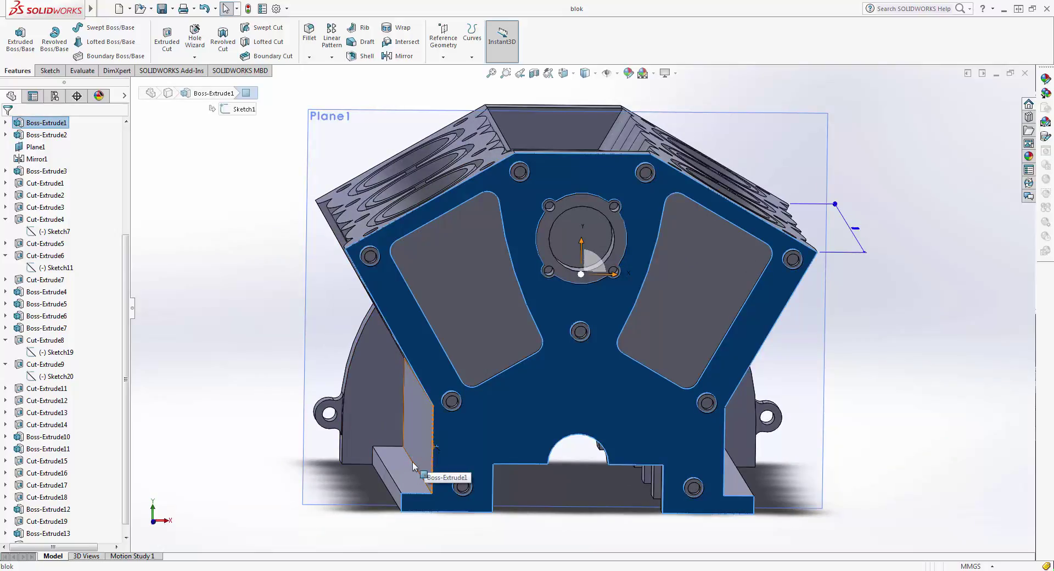
key(Escape)
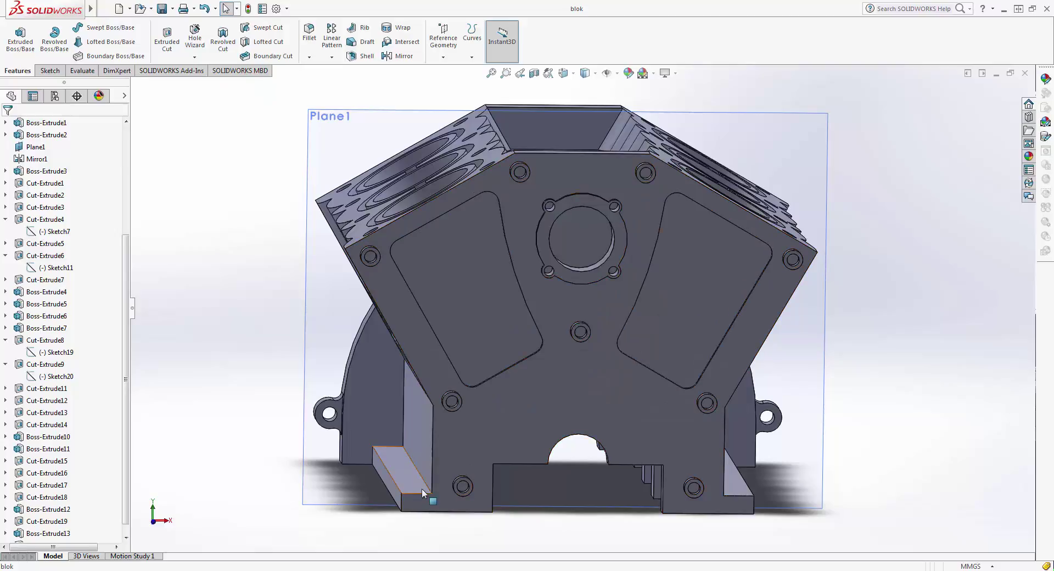
mouse_move(457, 453)
middle_down()
mouse_move(382, 411)
mouse_move(360, 457)
mouse_move(580, 436)
middle_up()
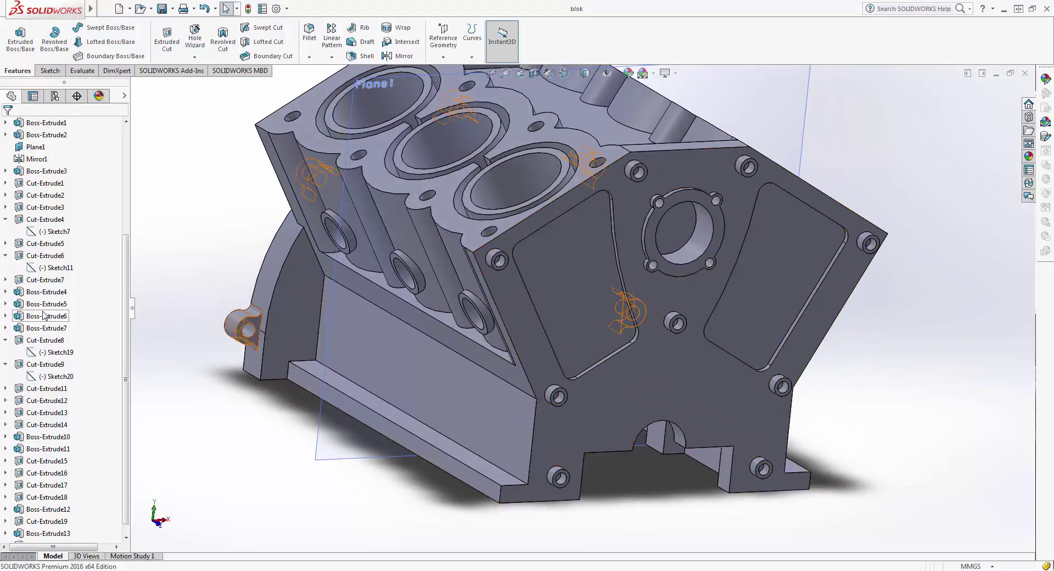
scroll(70, 242, up, 4)
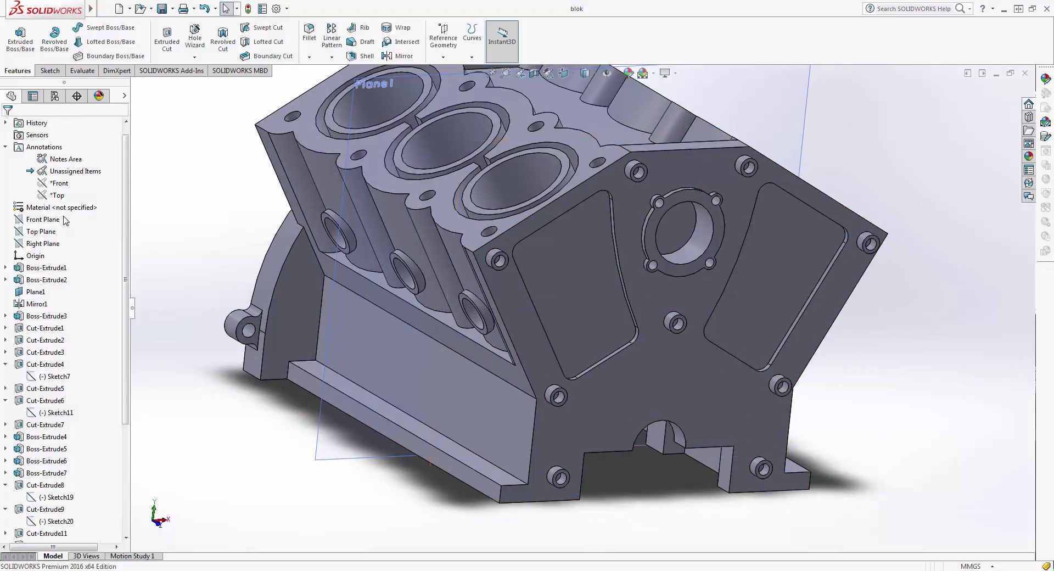
click(66, 220)
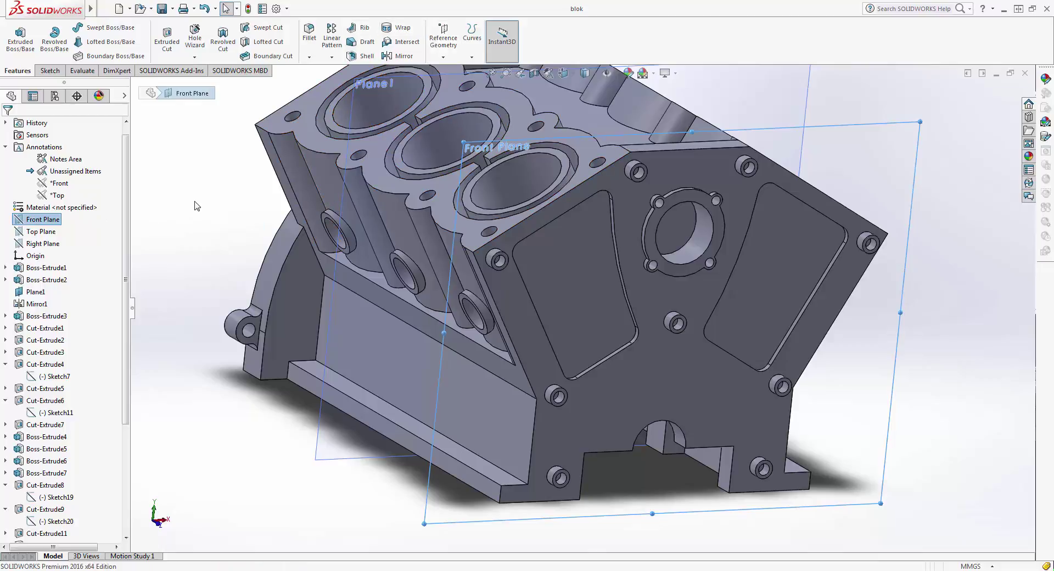
Create Plane2 from the Front Plane with Flip offset checked, offset 55 mm.
click(443, 38)
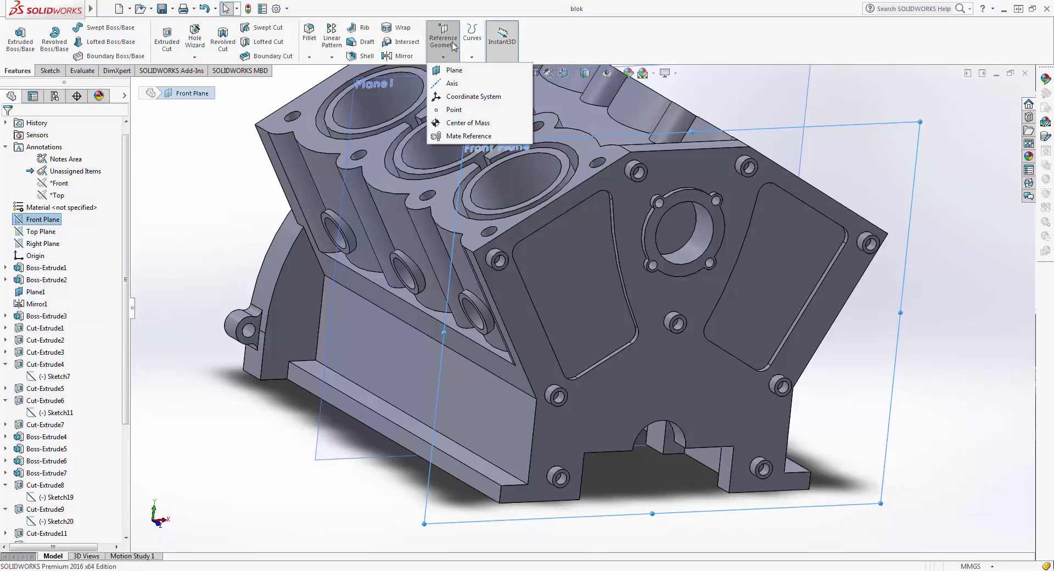
click(507, 69)
middle_drag(387, 404, 409, 433)
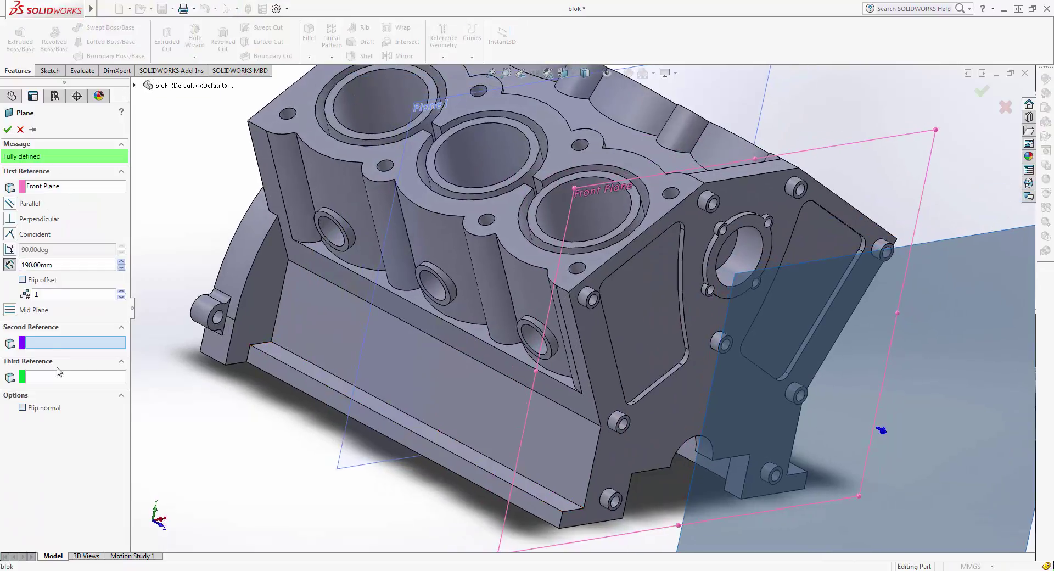
click(22, 280)
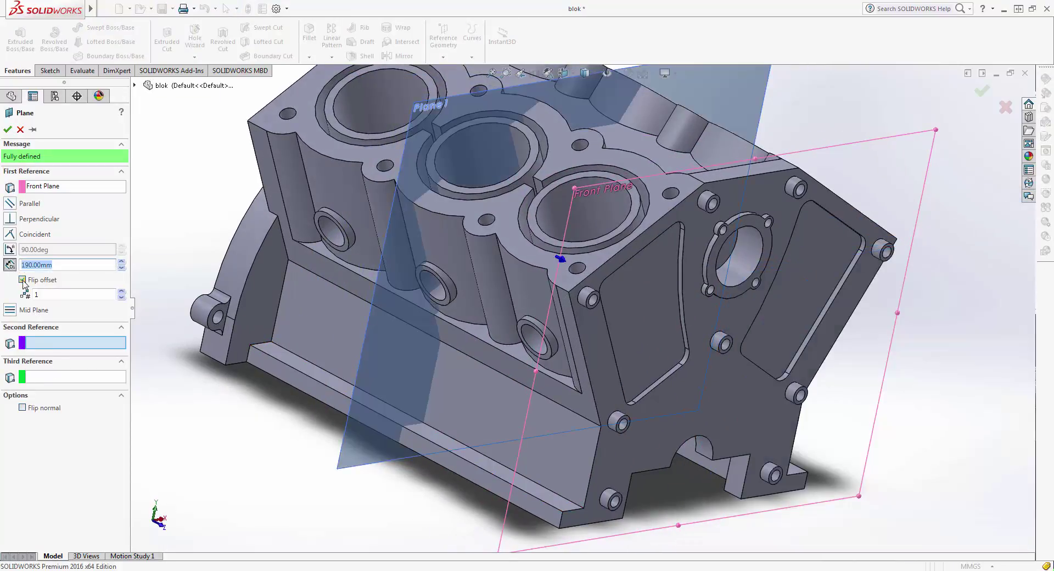
middle_drag(190, 372, 105, 344)
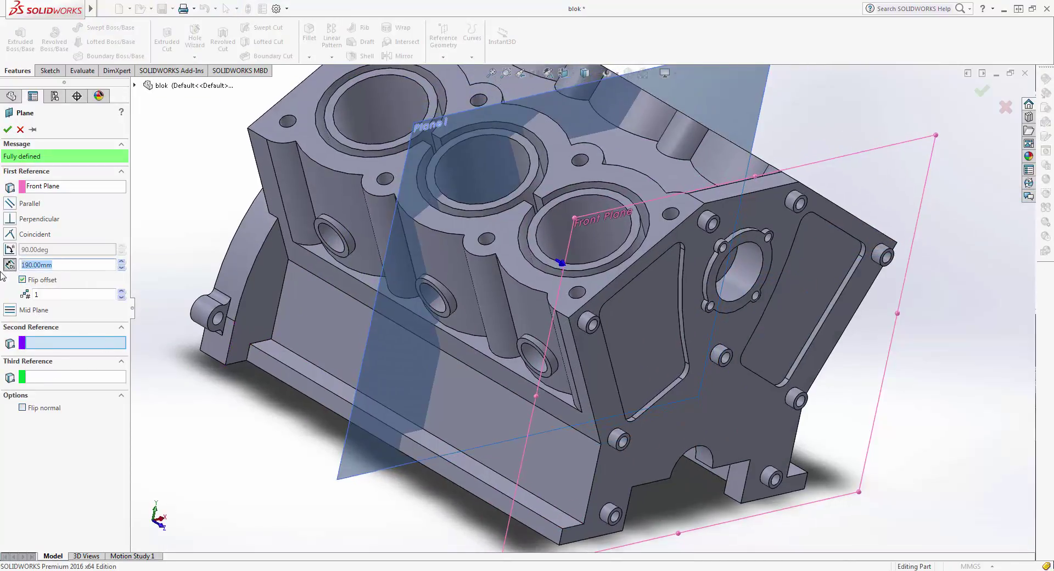
text(20)
key(Return)
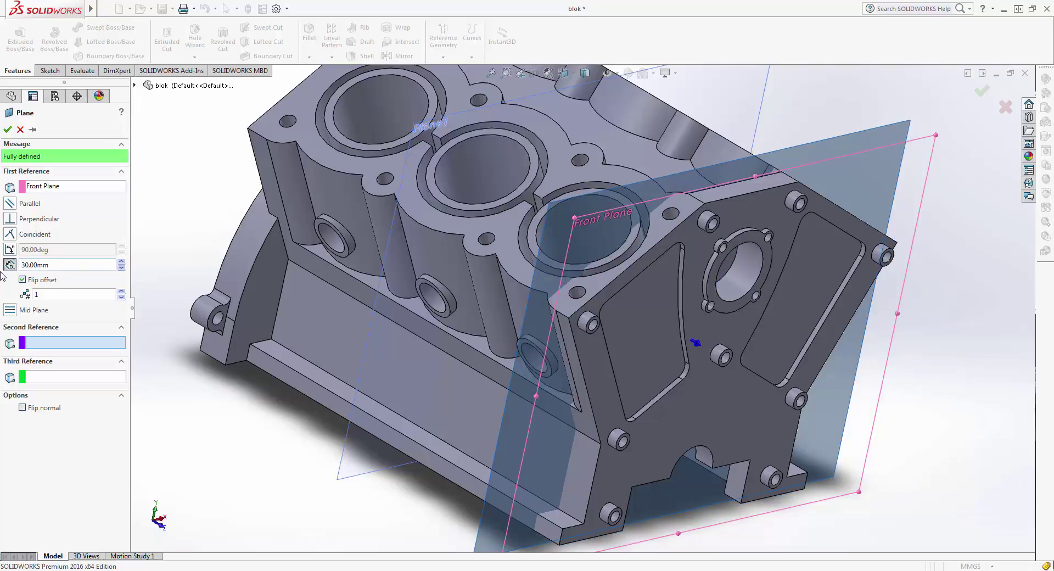
text(50.)
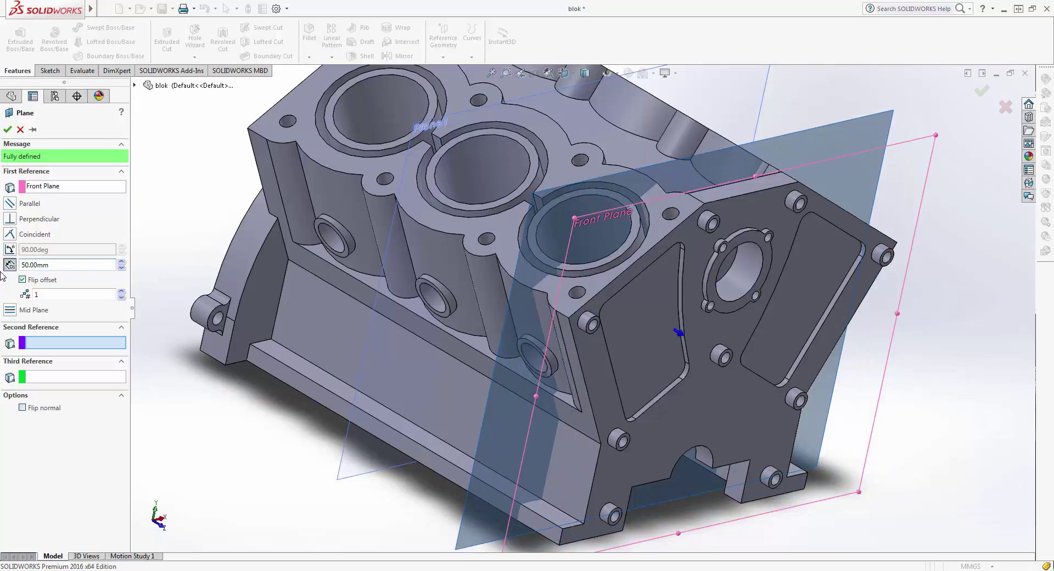
text(0)
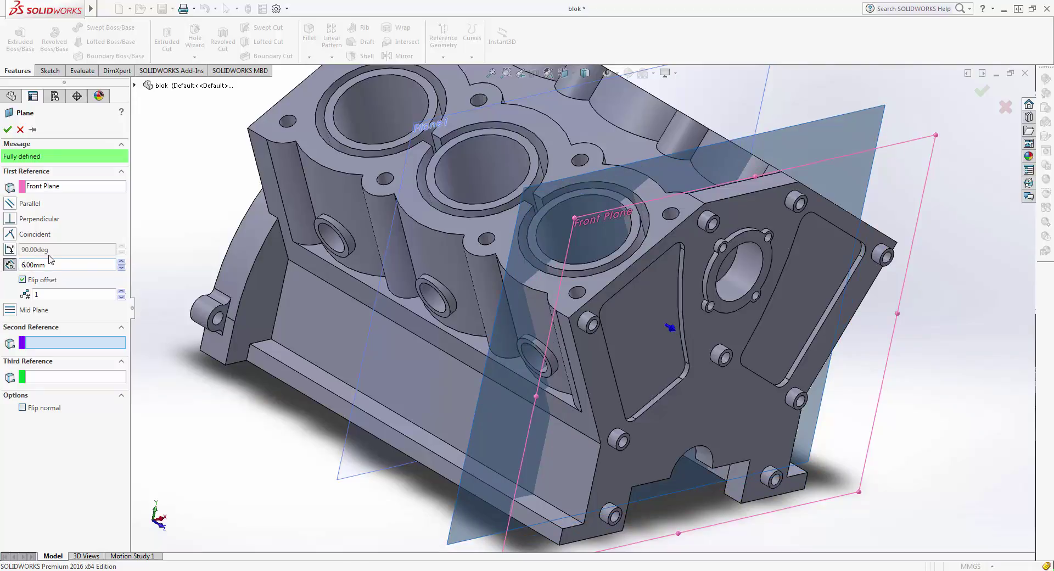
text(55)
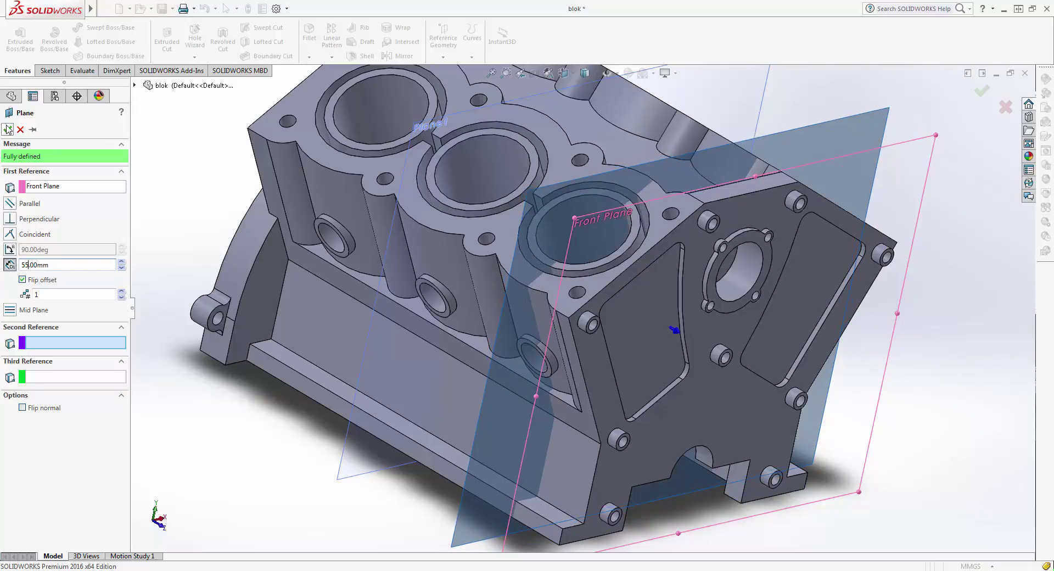
click(8, 129)
middle_drag(329, 439, 444, 481)
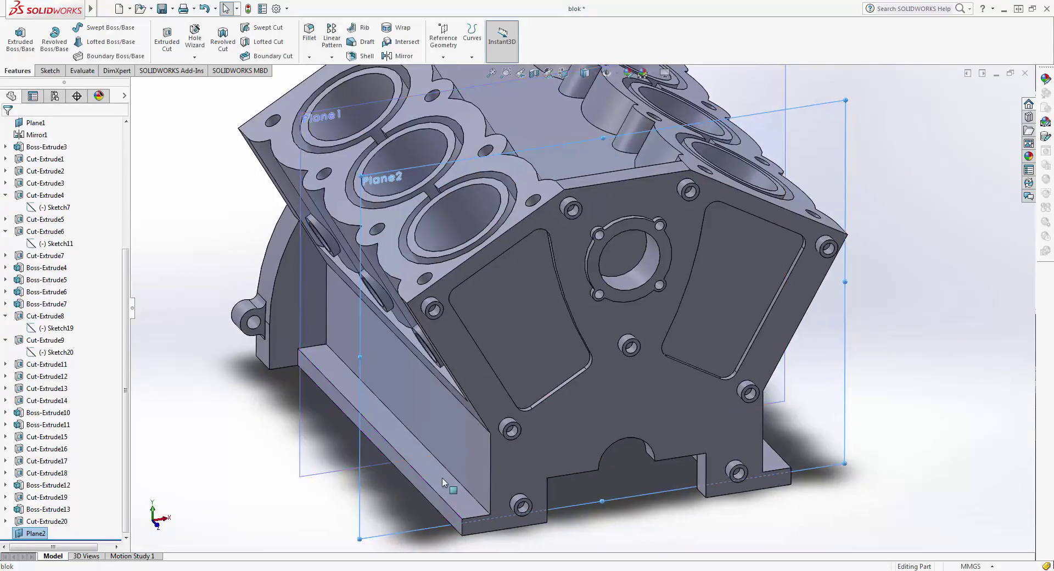
Start a sketch on Plane2 and draw a circle on the block's vertical edge.
click(448, 475)
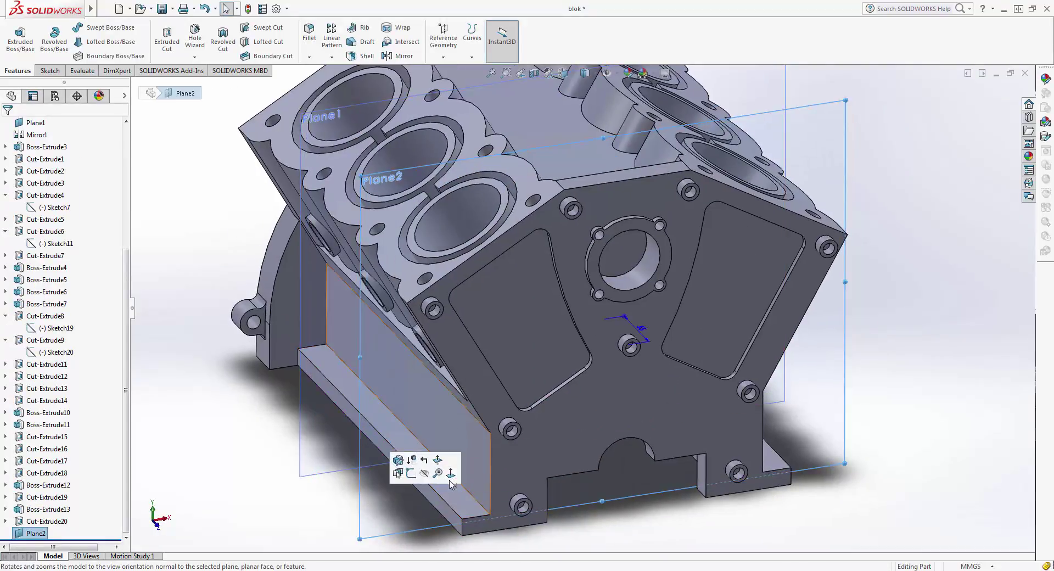
click(409, 485)
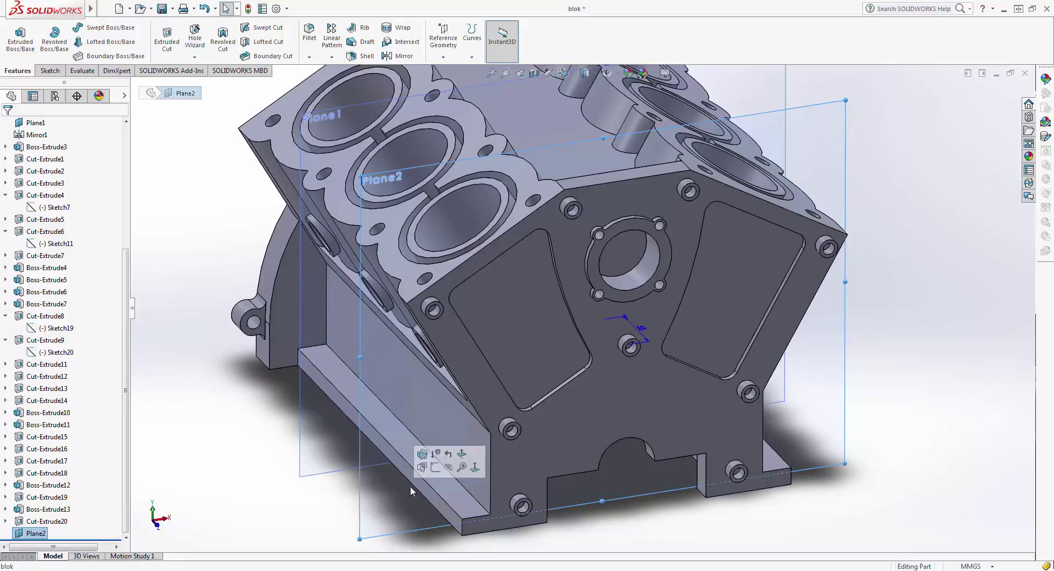
click(475, 468)
right_click(337, 509)
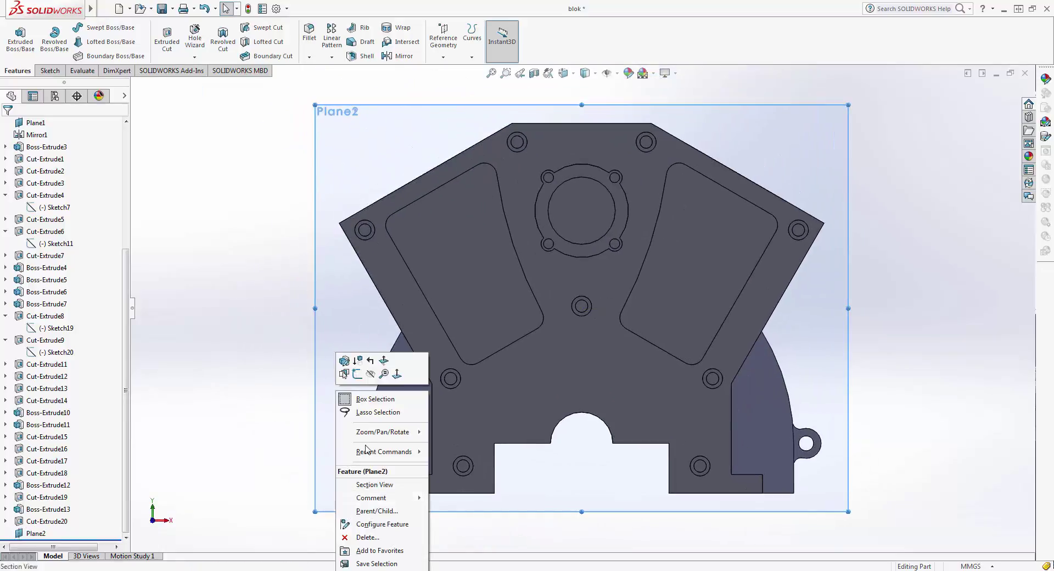
click(350, 375)
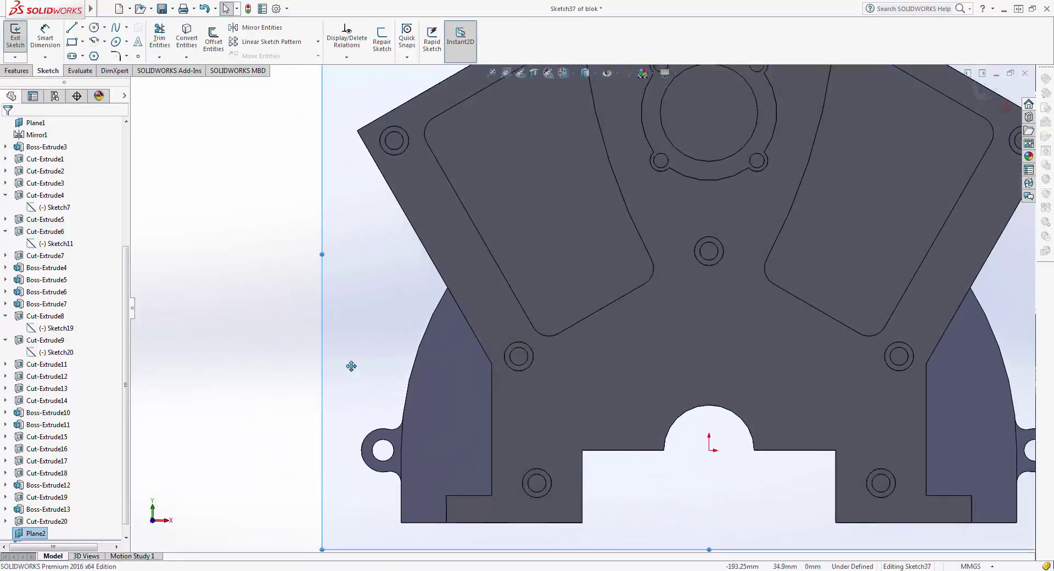
click(96, 30)
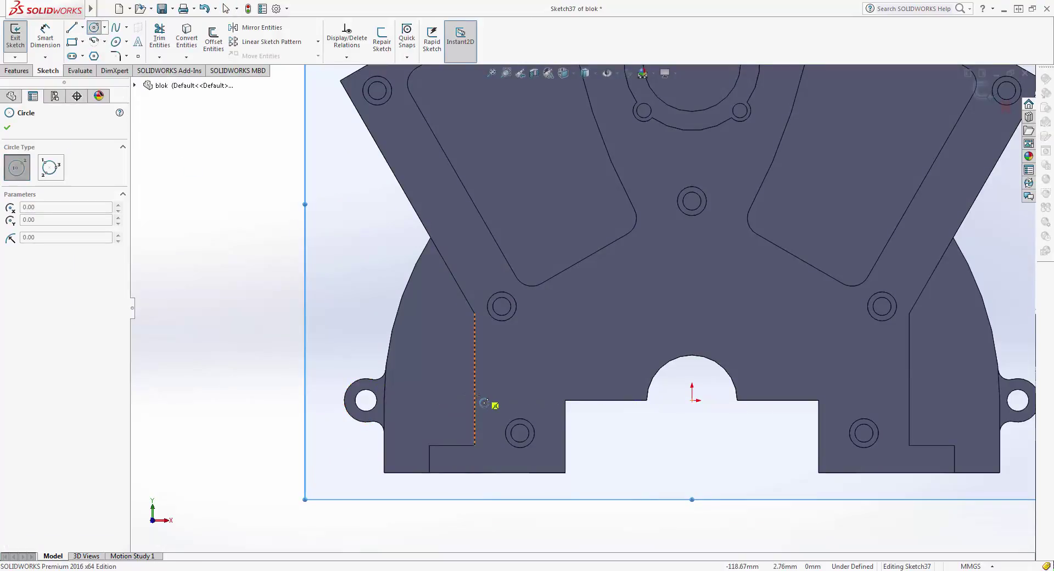
click(474, 395)
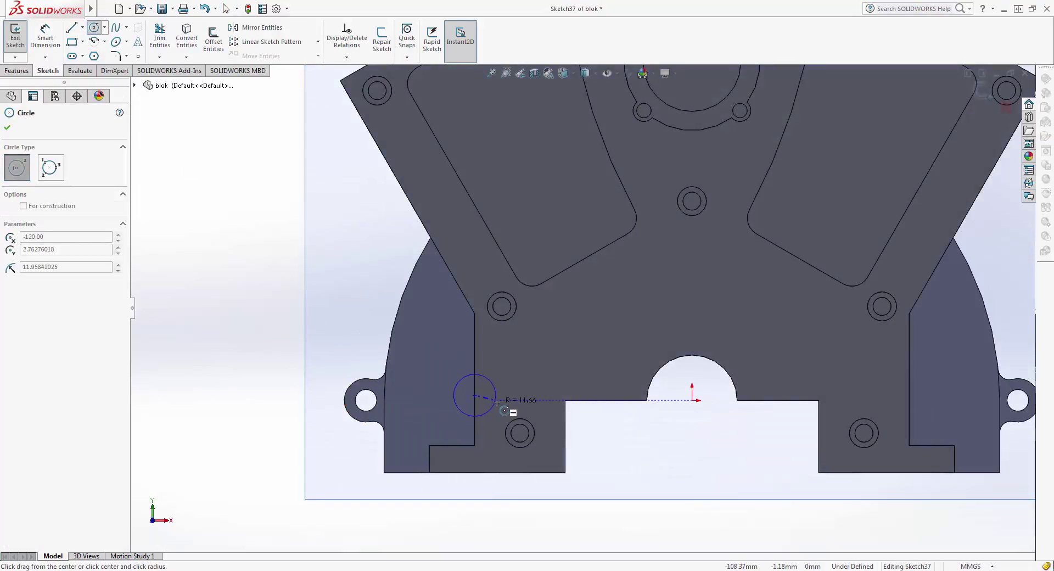
click(498, 401)
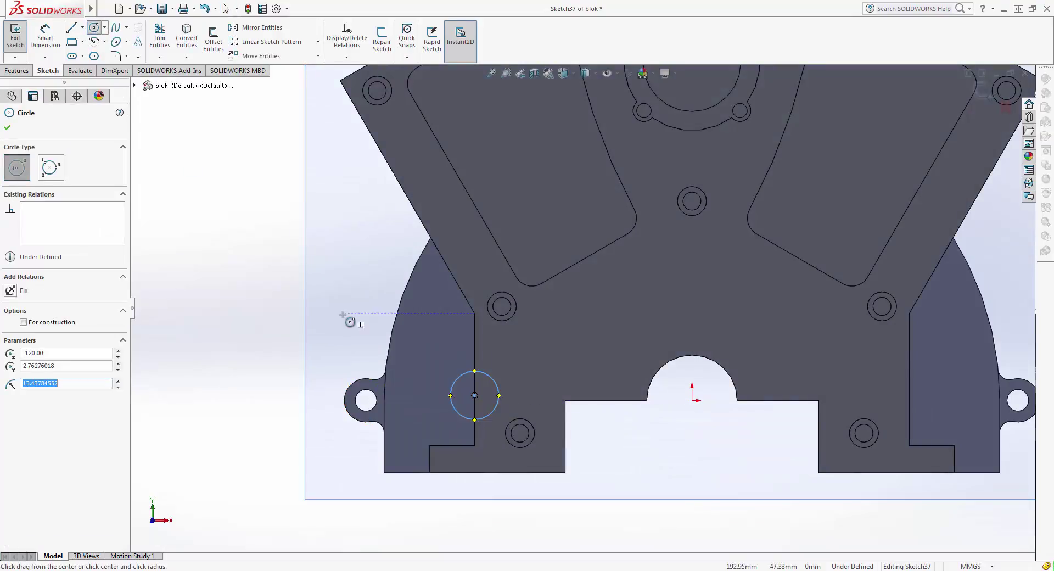
key(Escape)
Set the circle's radius to 12.5 mm for a 25 mm diameter.
scroll(401, 288, up, 5)
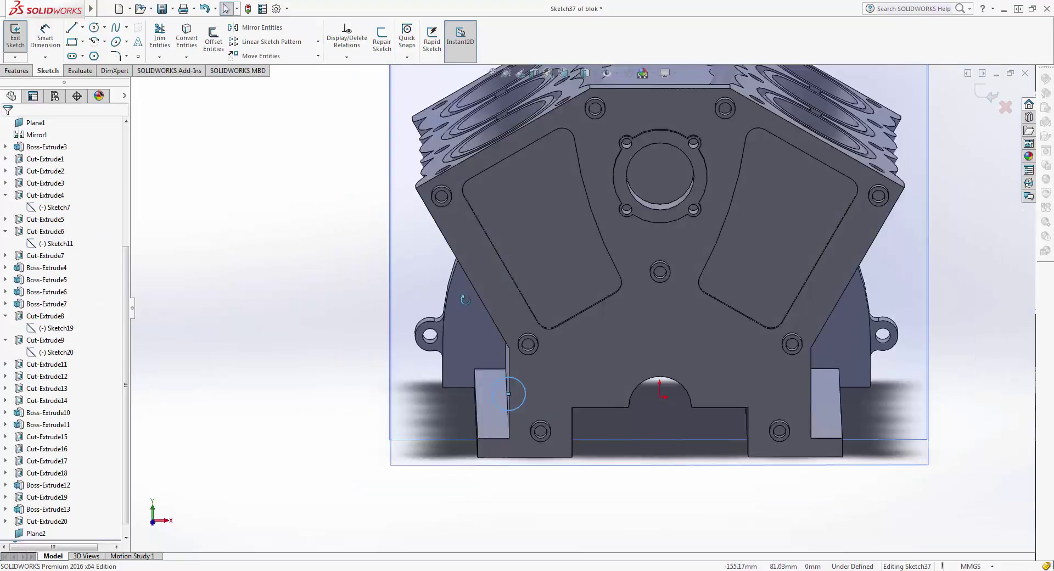
mouse_move(400, 288)
middle_down()
mouse_move(588, 348)
mouse_move(743, 248)
middle_up()
scroll(615, 277, down, 5)
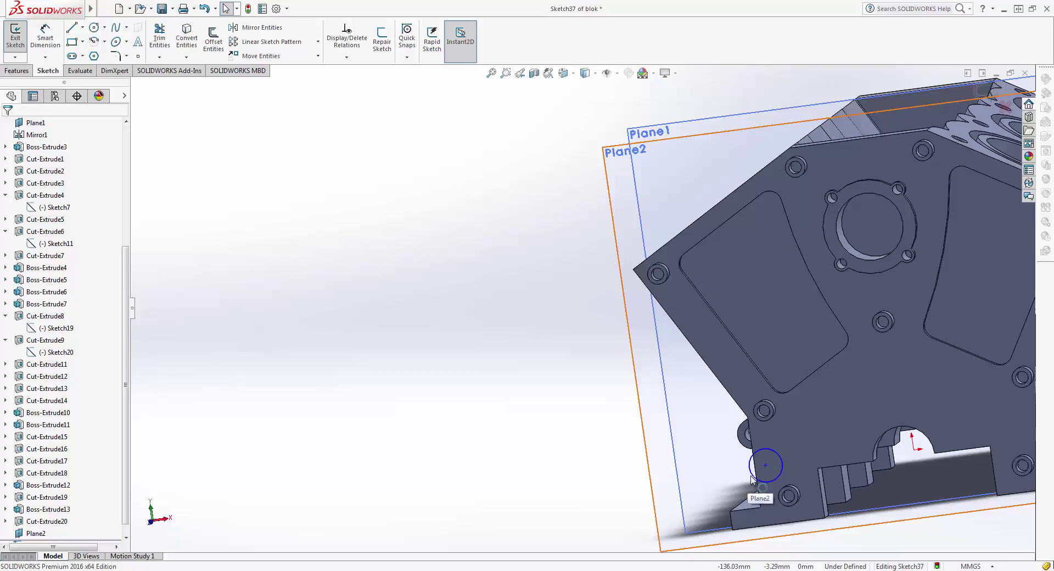
click(751, 478)
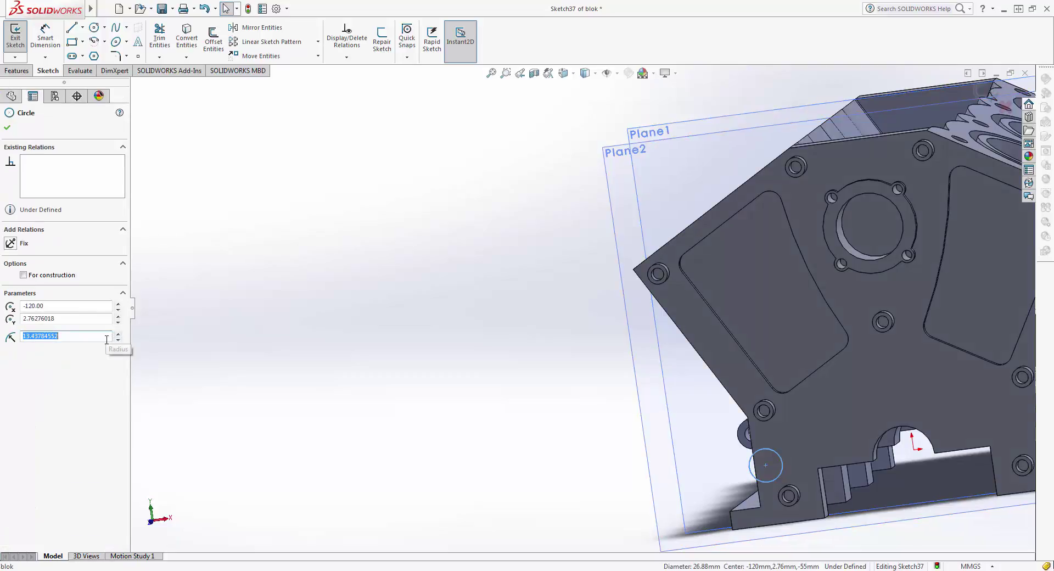
key(Return)
mouse_move(249, 405)
middle_down()
mouse_move(218, 386)
mouse_move(228, 406)
mouse_move(384, 349)
middle_up()
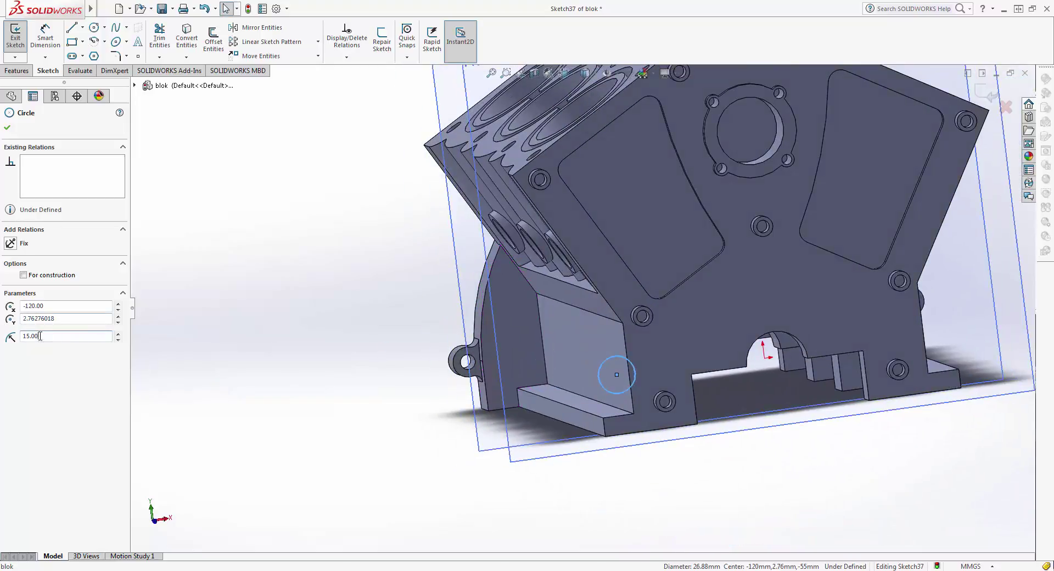
text(5)
key(Return)
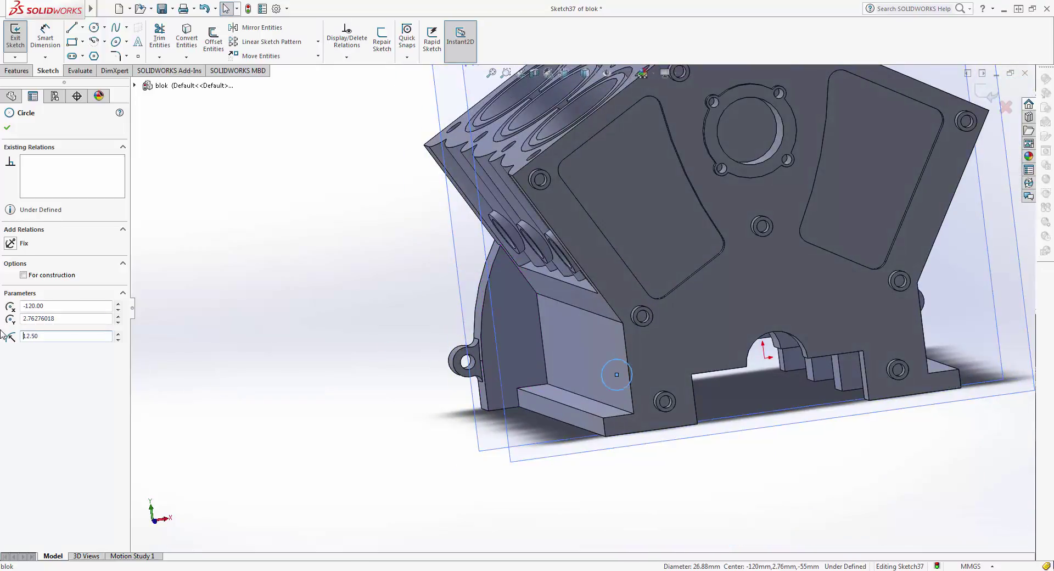
click(7, 128)
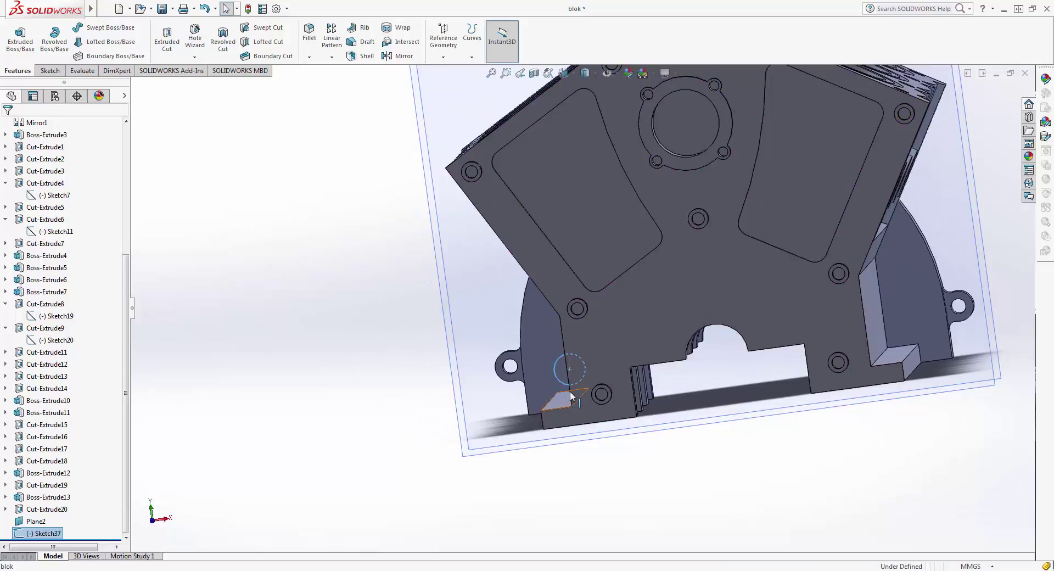
Dimension the circle's centre 42 mm from the bottom edge and exit Sketch37.
click(579, 378)
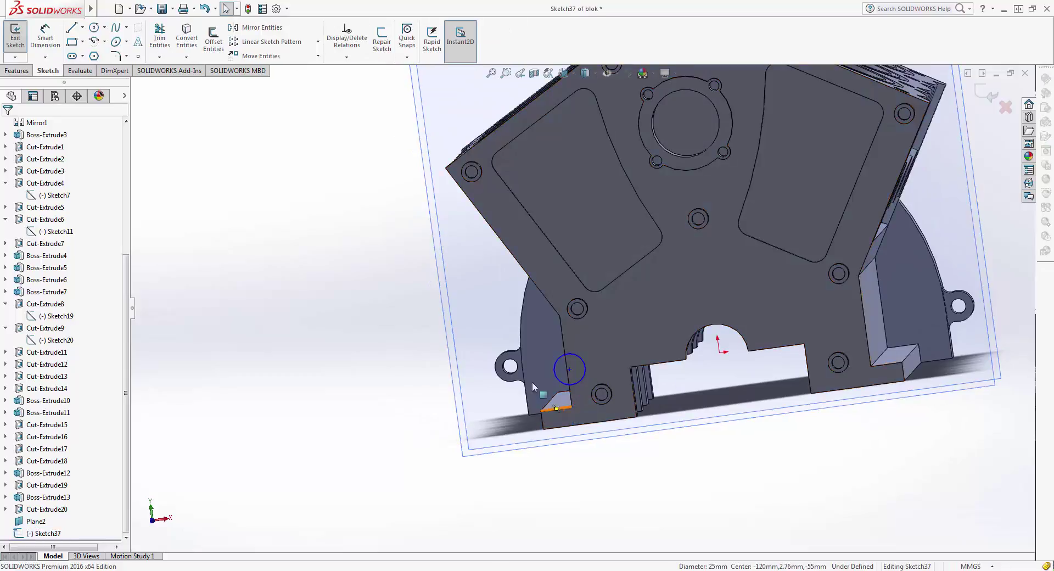
click(45, 37)
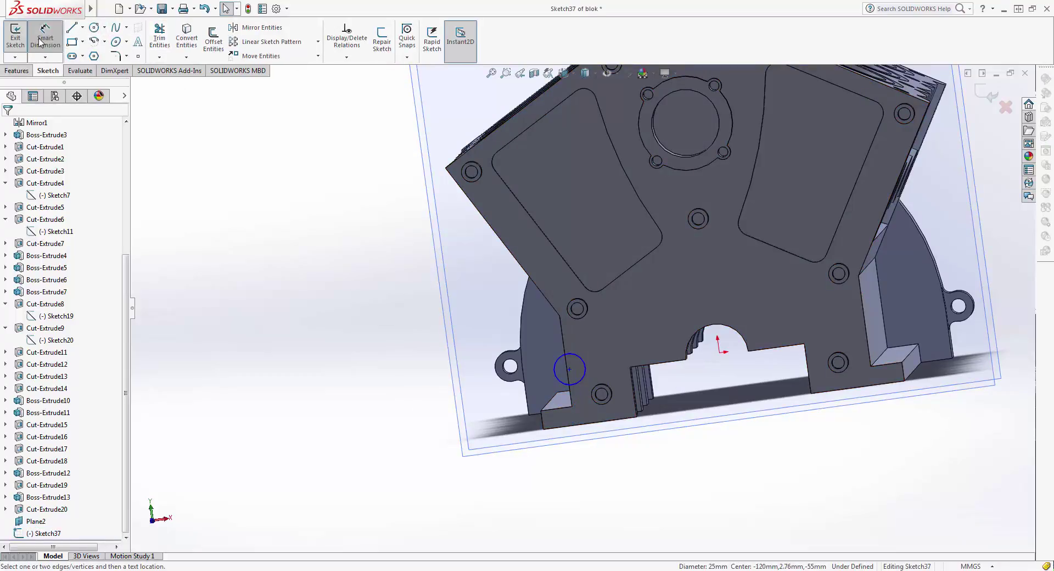
click(569, 370)
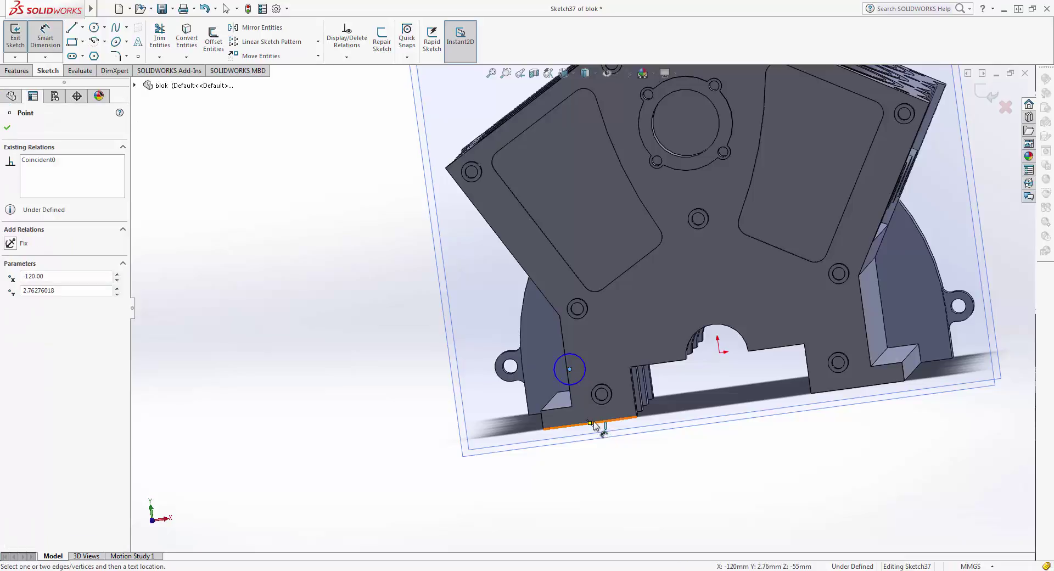
click(596, 421)
click(408, 418)
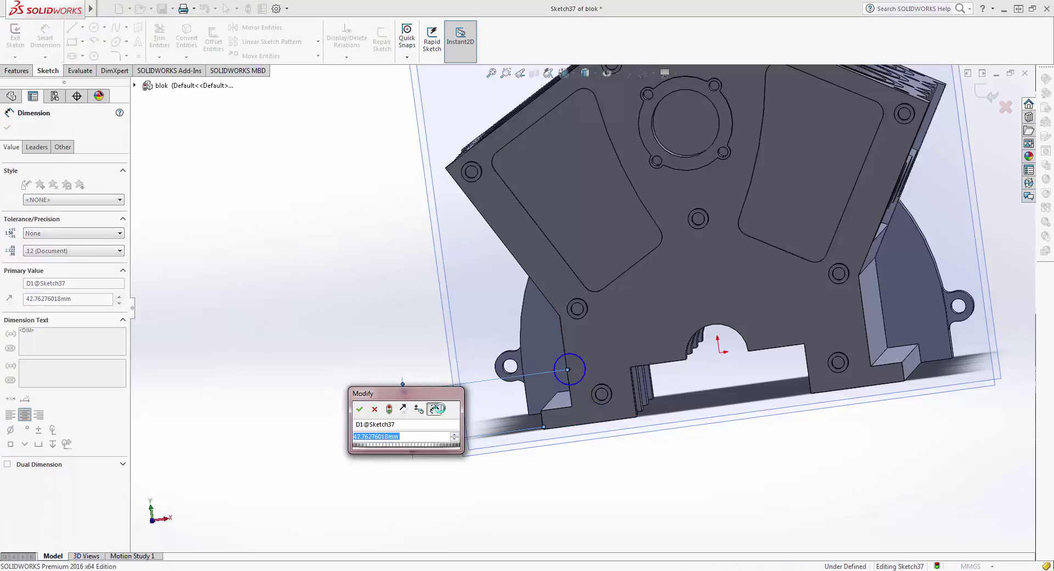
text(42)
key(Return)
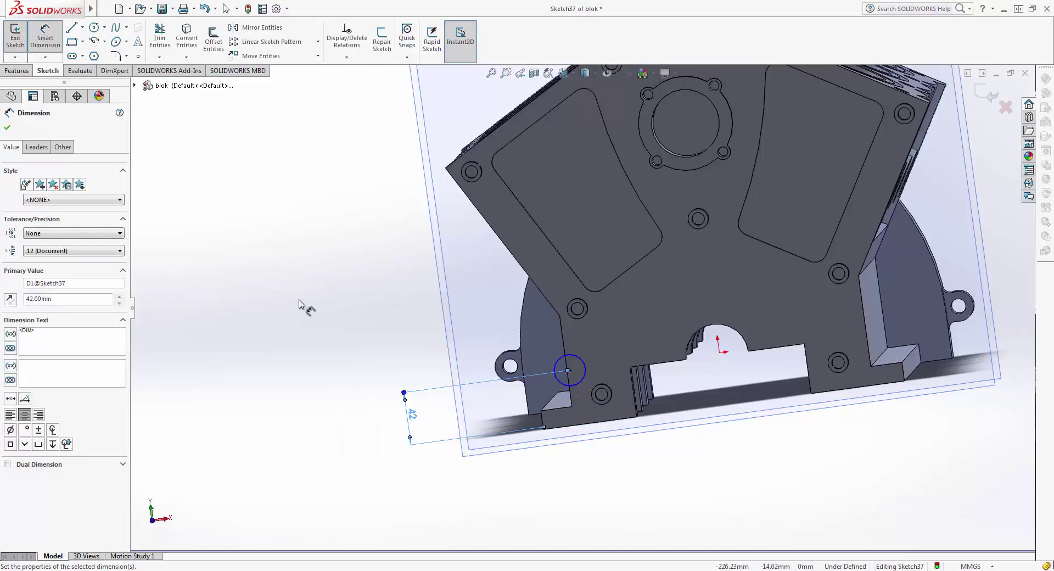
click(7, 129)
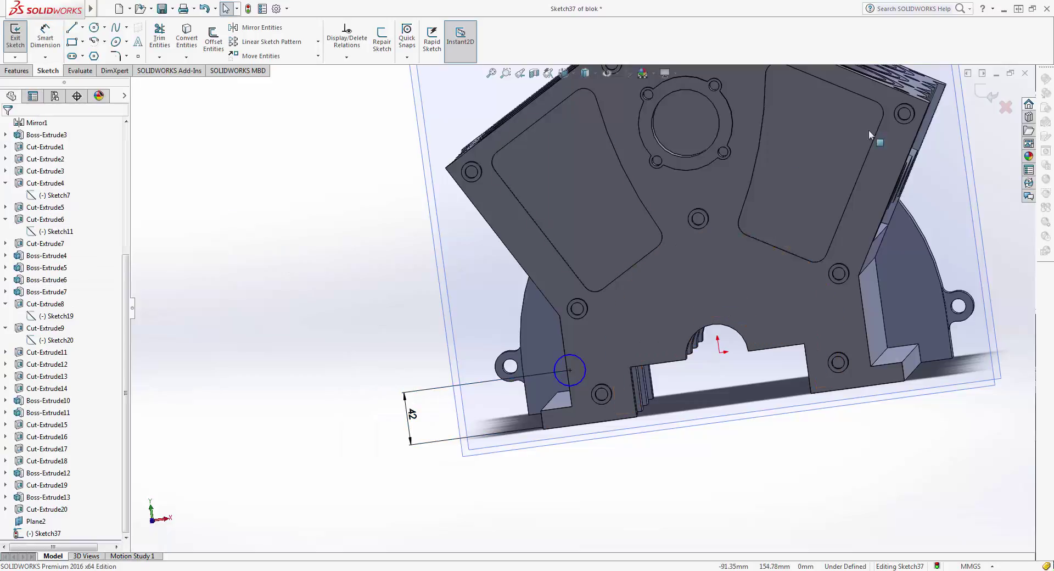
click(987, 94)
mouse_move(234, 290)
middle_down()
mouse_move(280, 296)
mouse_move(281, 304)
middle_up()
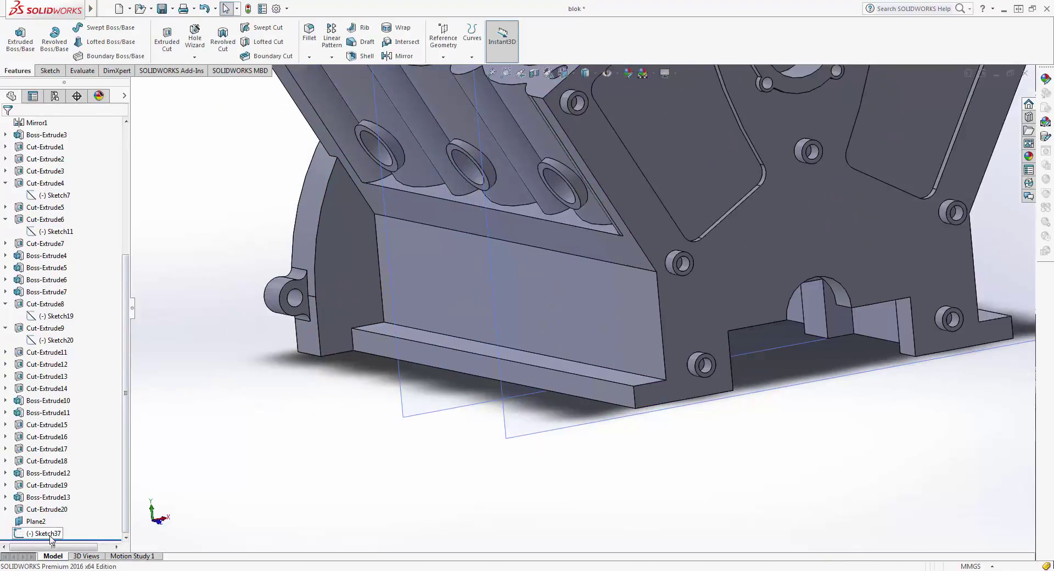
Start a new sketch on the block's lower front face, viewed square-on.
click(50, 536)
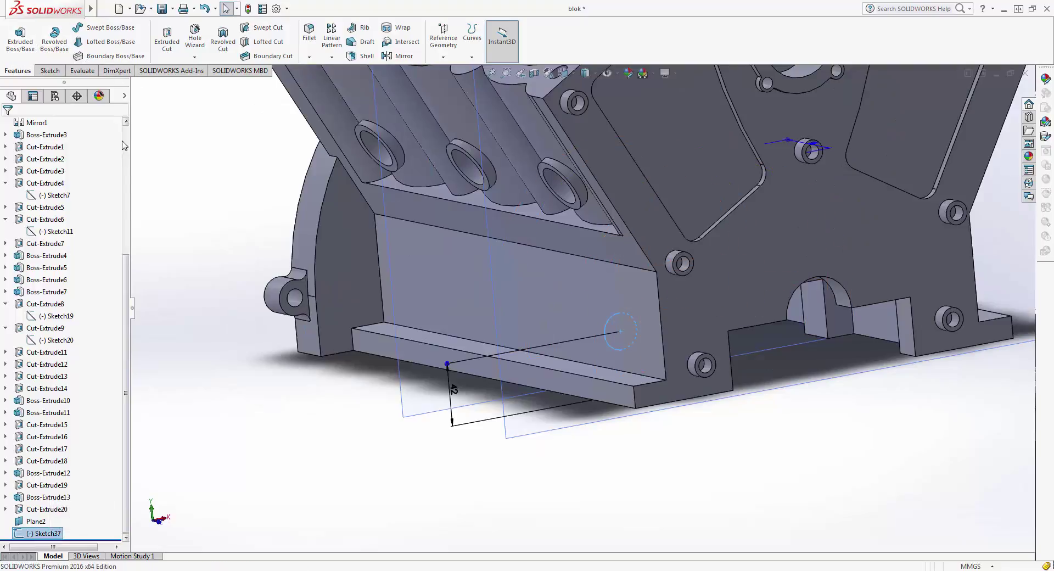
mouse_move(252, 404)
middle_down()
mouse_move(287, 381)
mouse_move(341, 371)
middle_up()
click(416, 252)
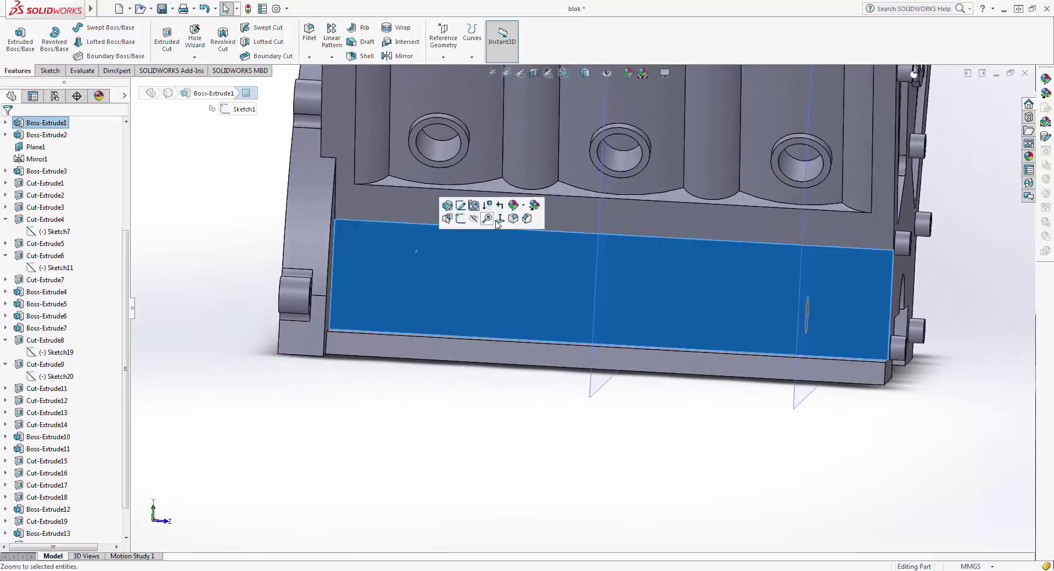
click(496, 226)
right_click(516, 404)
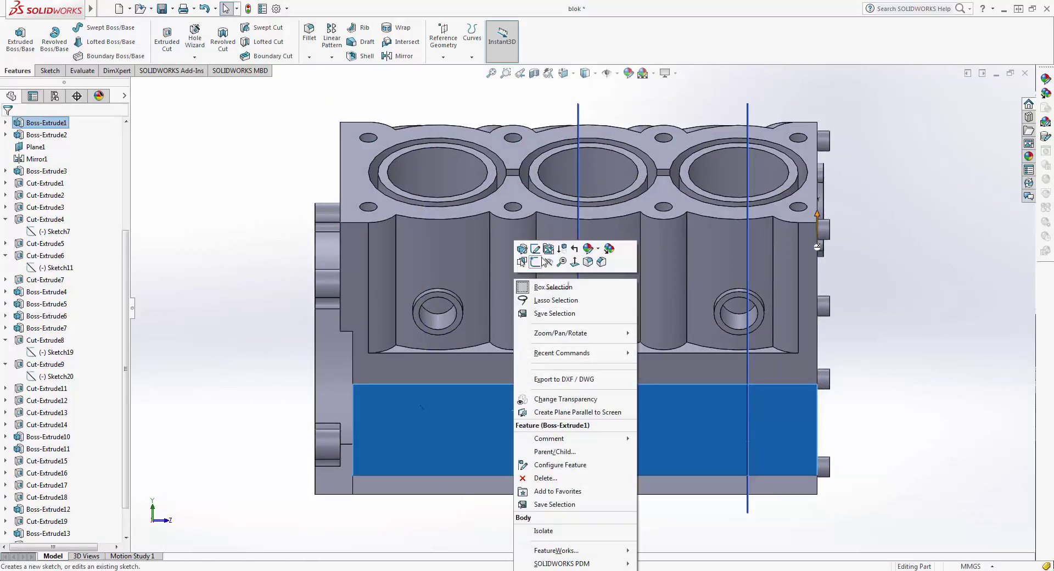
click(541, 263)
Draw the first circle on the face with a radius of 25.
click(72, 32)
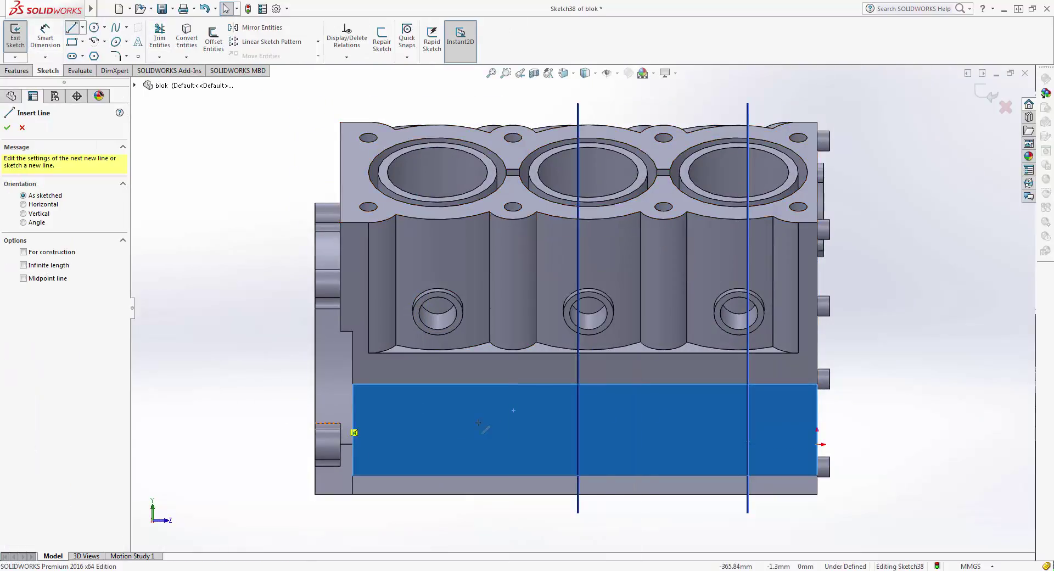
scroll(419, 472, down, 5)
scroll(576, 310, up, 3)
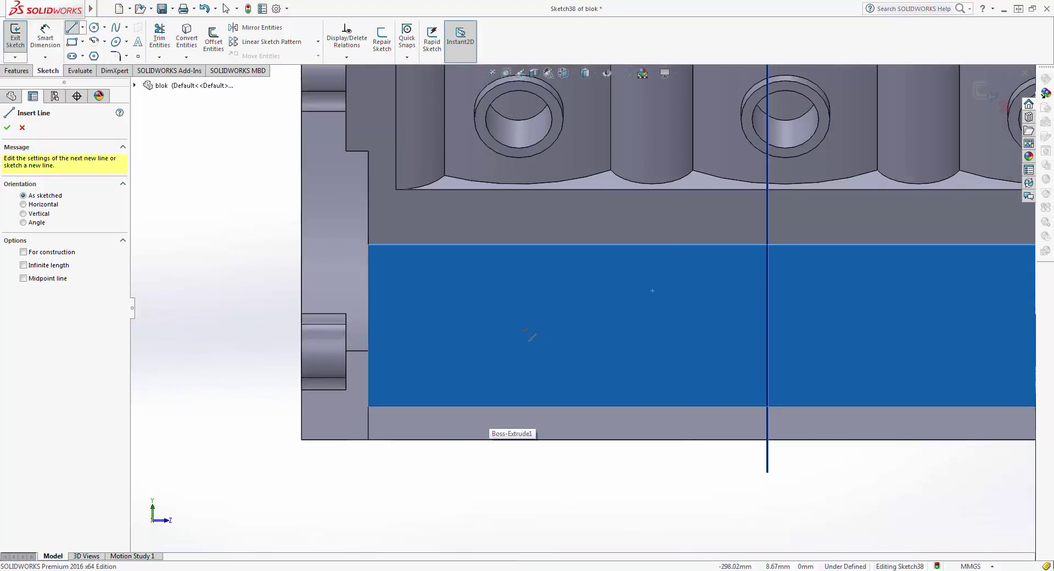
click(487, 326)
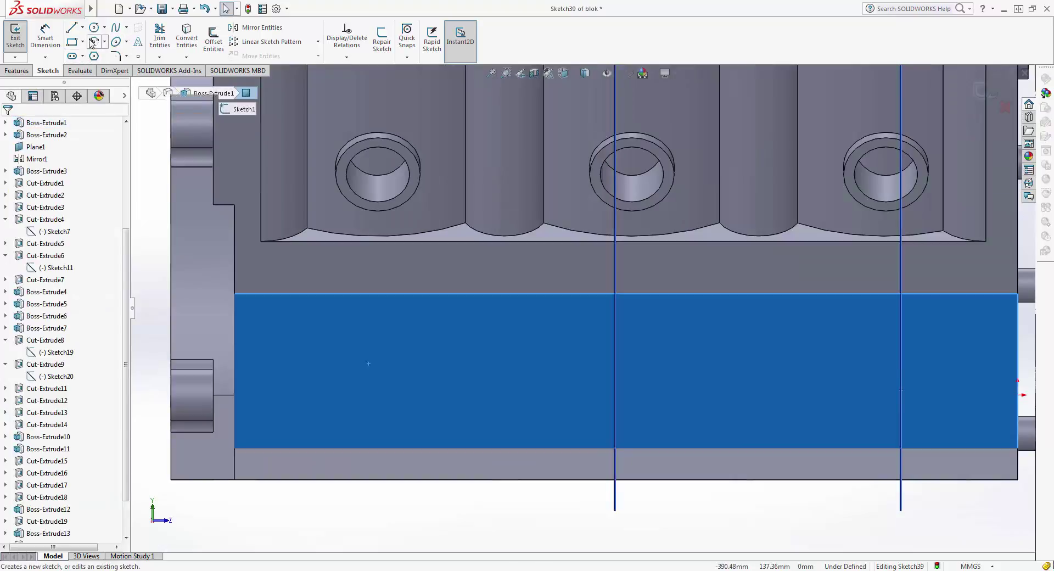
click(94, 27)
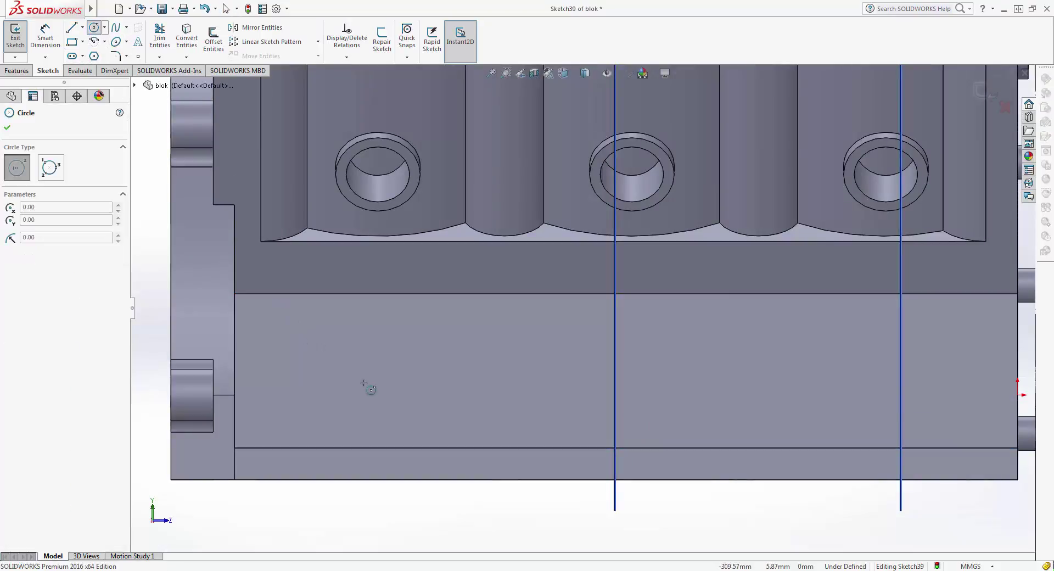
click(381, 370)
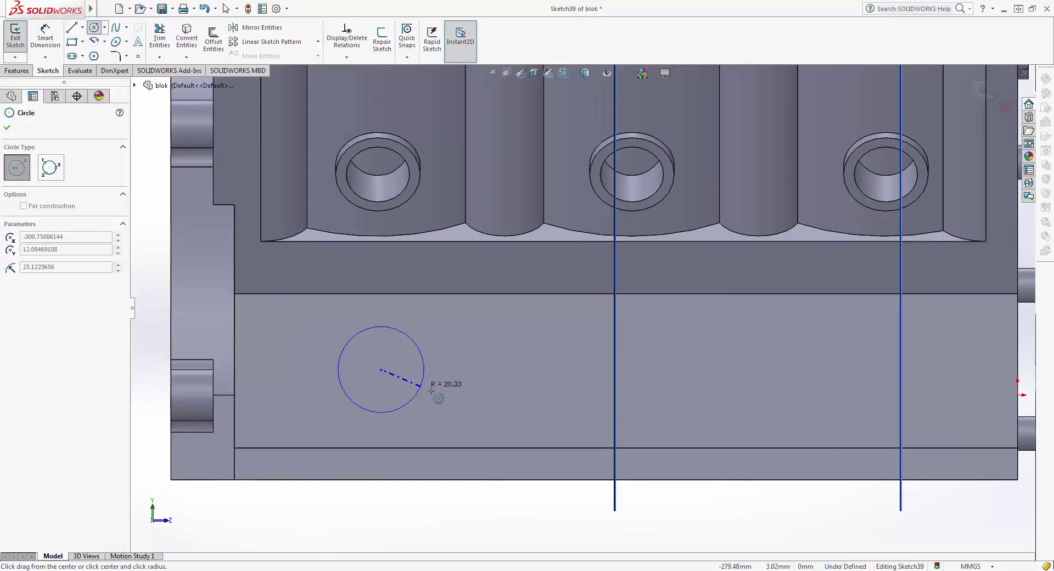
click(431, 392)
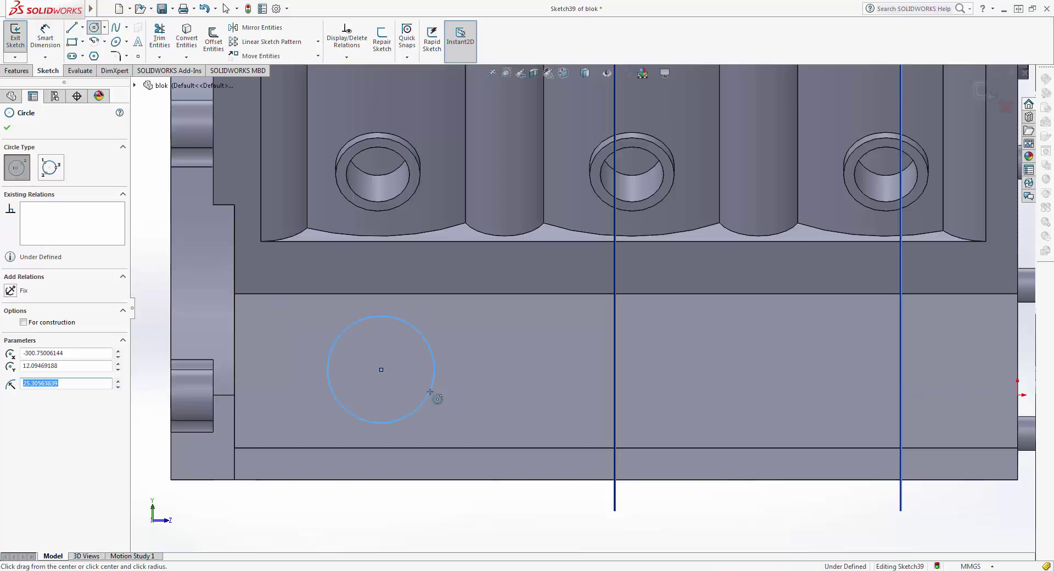
text(25.00)
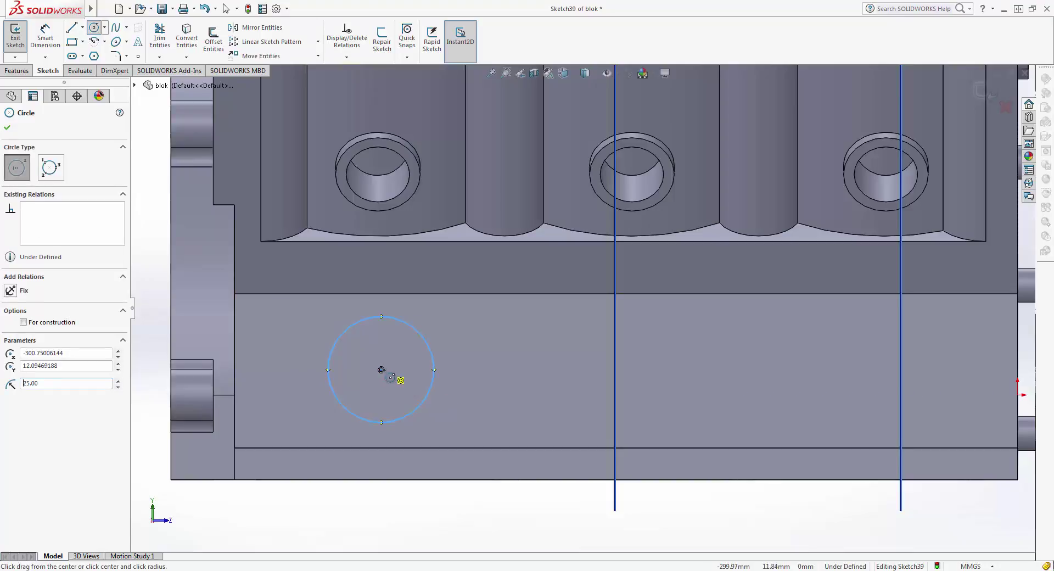
click(384, 371)
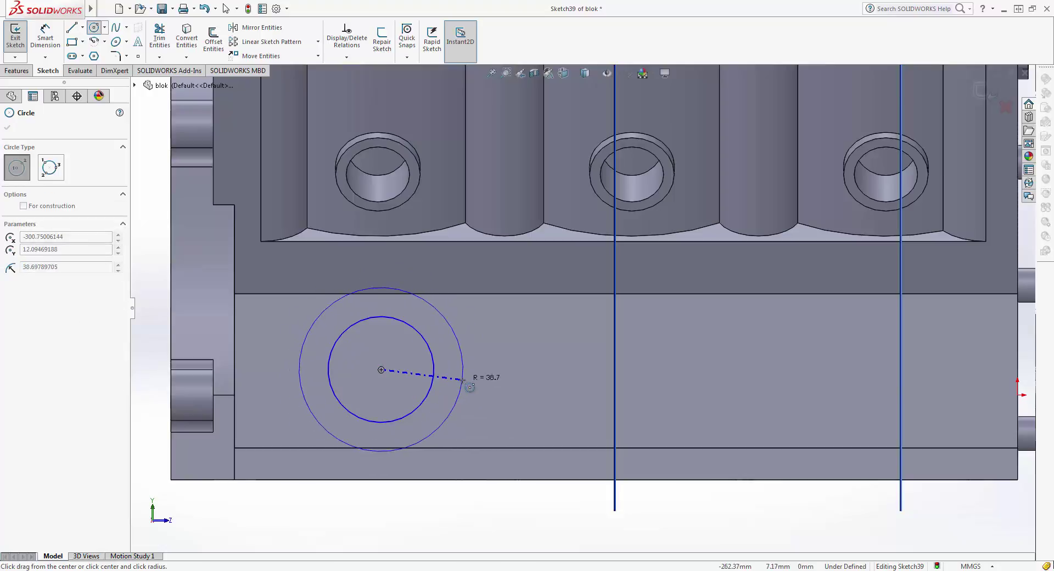
Add a larger concentric circle and change the inner circle's radius to 28.
click(455, 379)
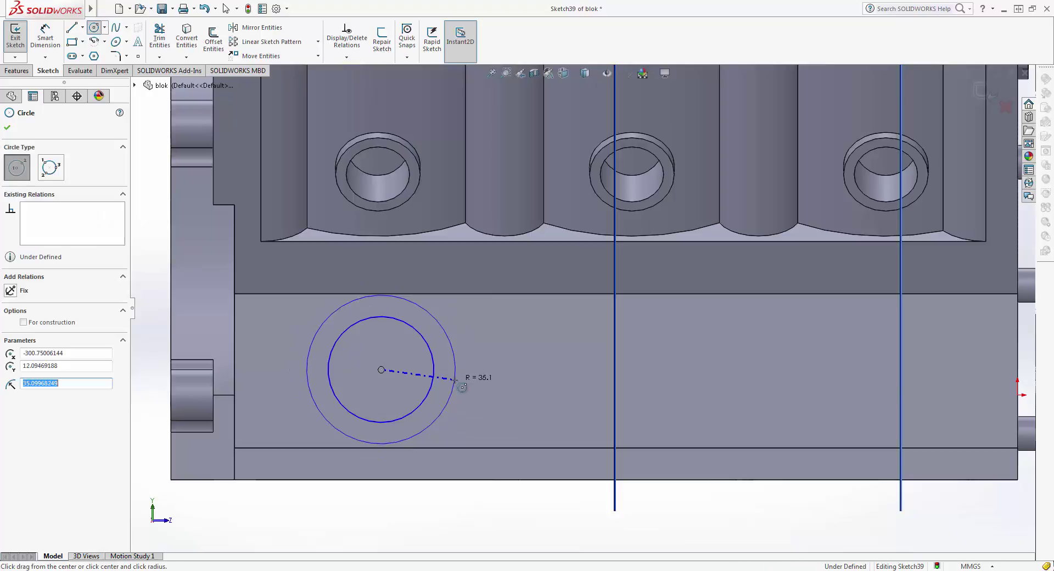
text(32.00)
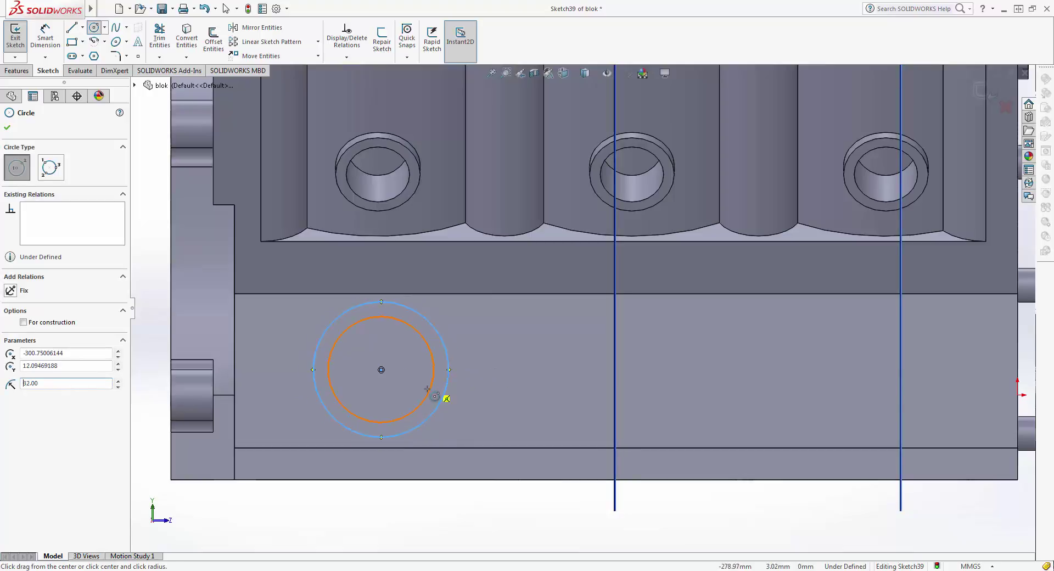
key(Escape)
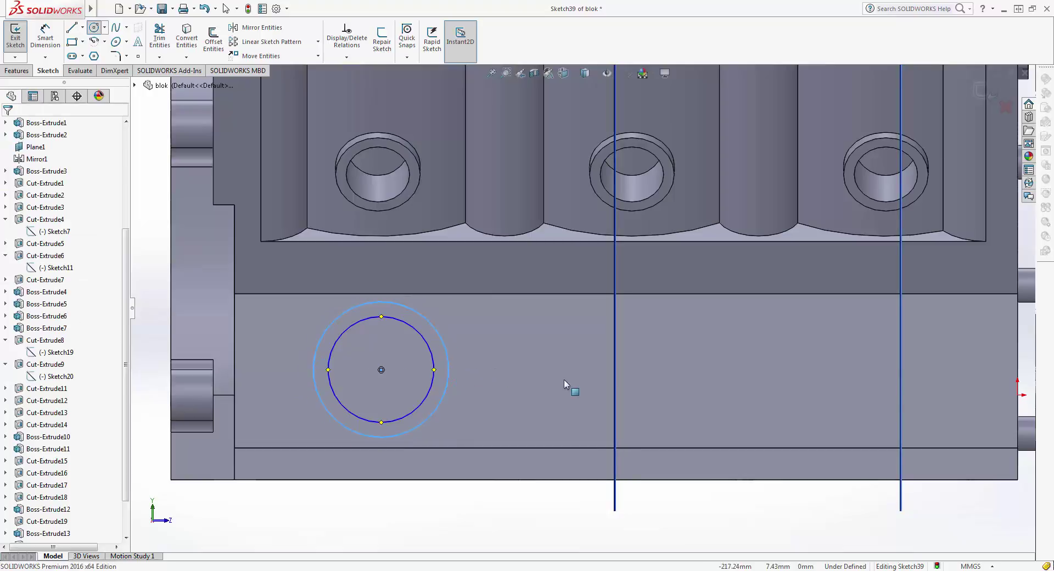
middle_drag(565, 384, 463, 384)
click(464, 385)
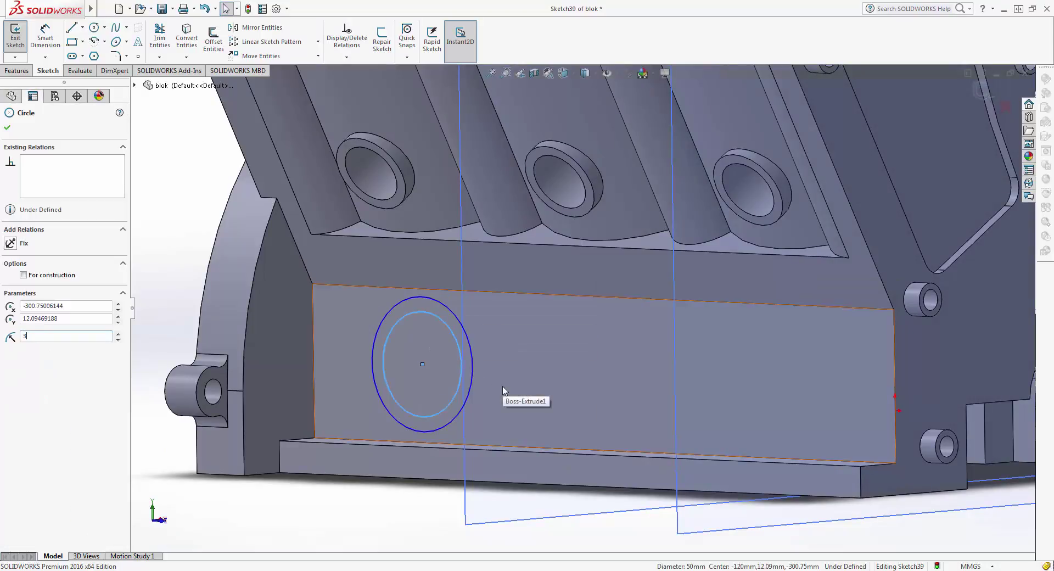
text(8)
key(Return)
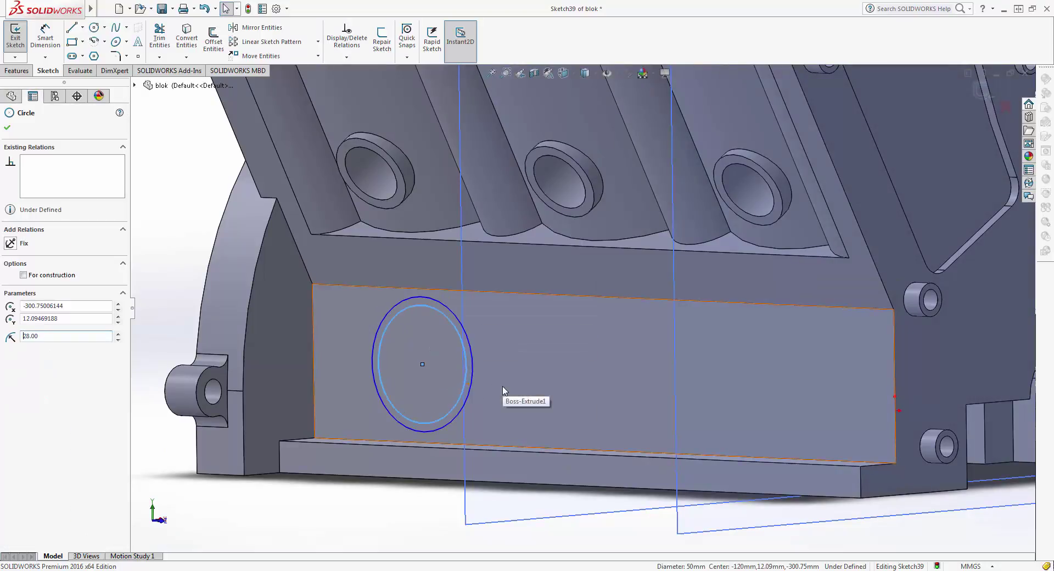
Set the outer circle's radius to 34 mm and exit the sketch.
middle_drag(504, 391, 388, 326)
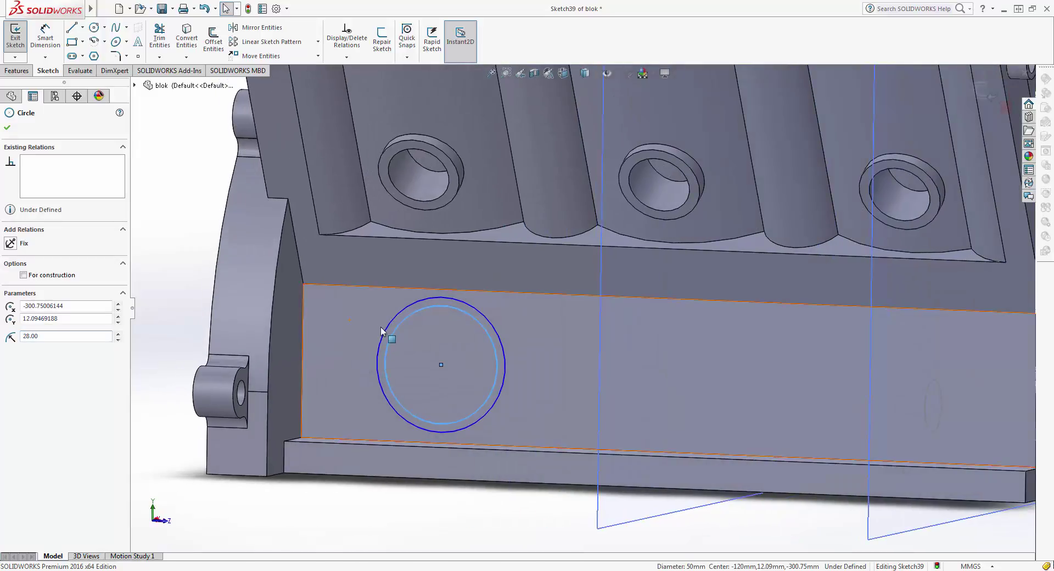
click(387, 326)
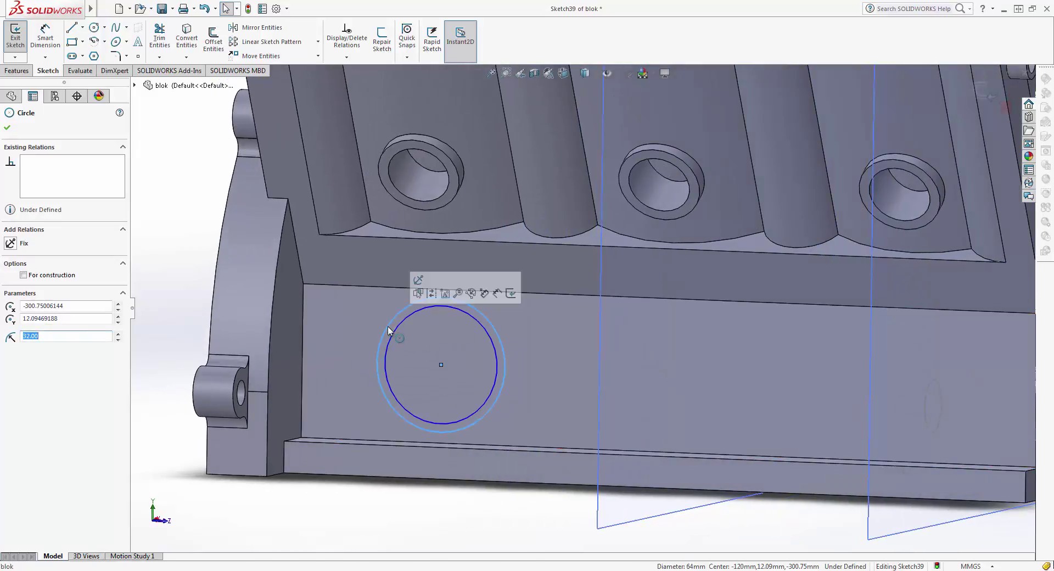
text(33)
key(Return)
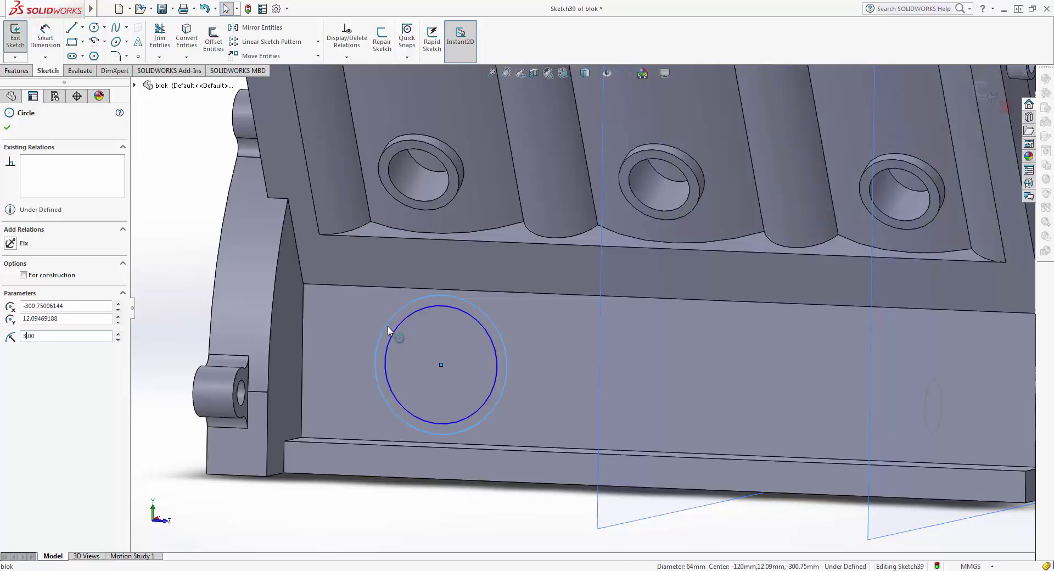
text(4)
click(7, 127)
mouse_move(344, 274)
middle_down()
mouse_move(388, 333)
mouse_move(531, 345)
mouse_move(493, 340)
middle_up()
scroll(290, 275, up, 3)
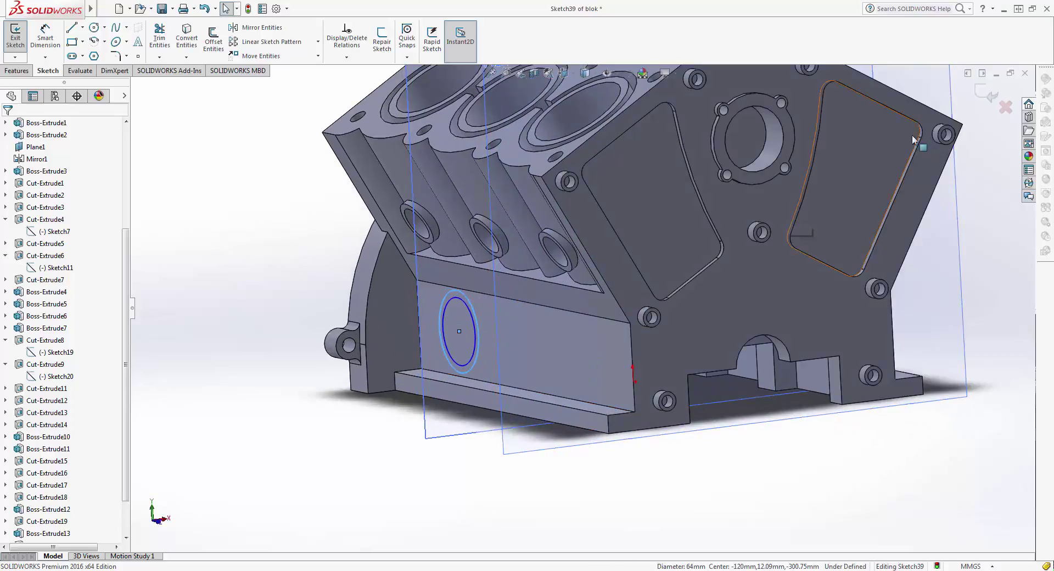
click(15, 38)
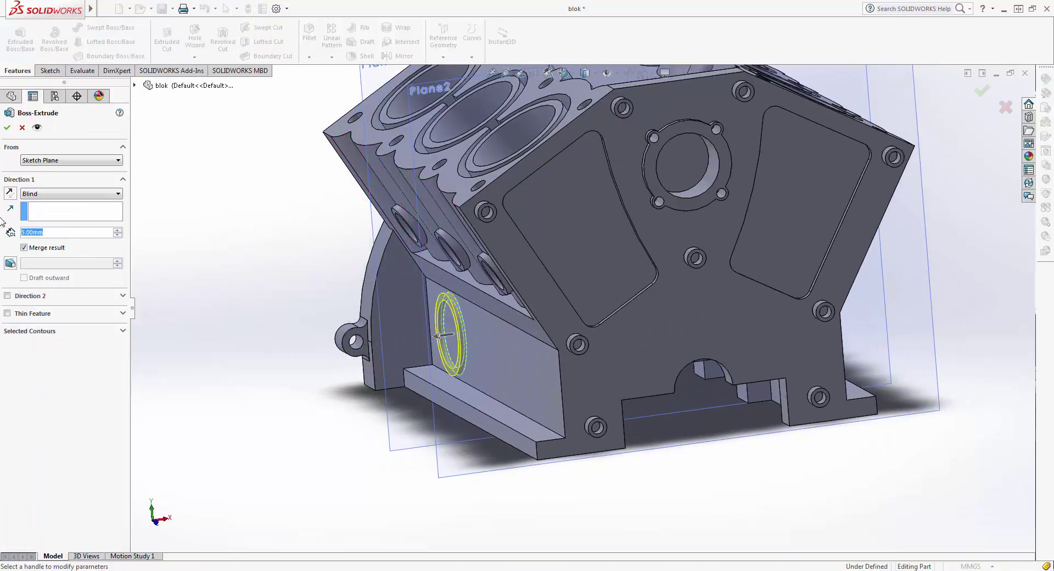
Extrude the ring sketch blind to a depth of 15 mm.
text(15)
key(Return)
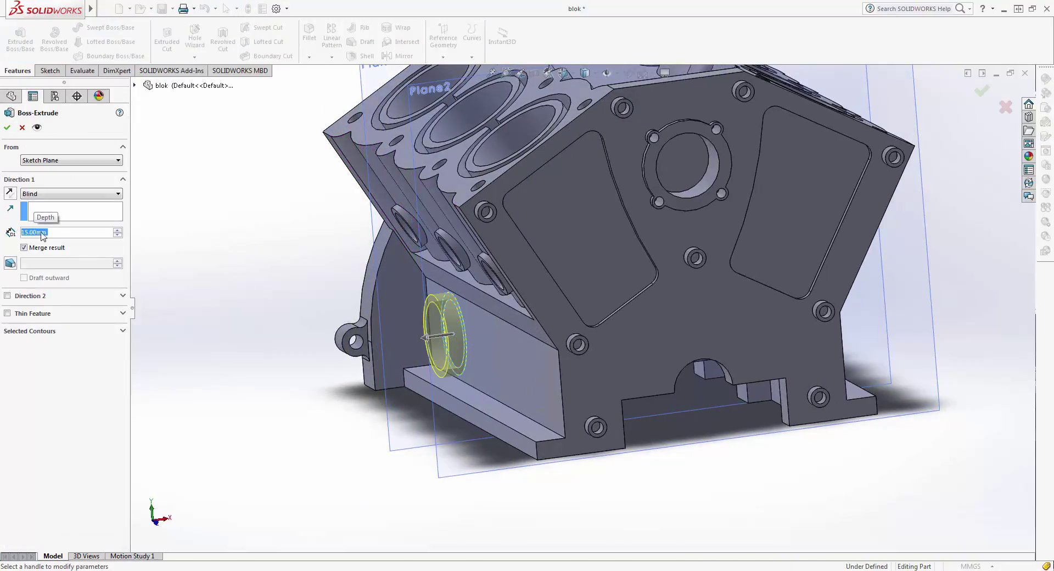
click(7, 128)
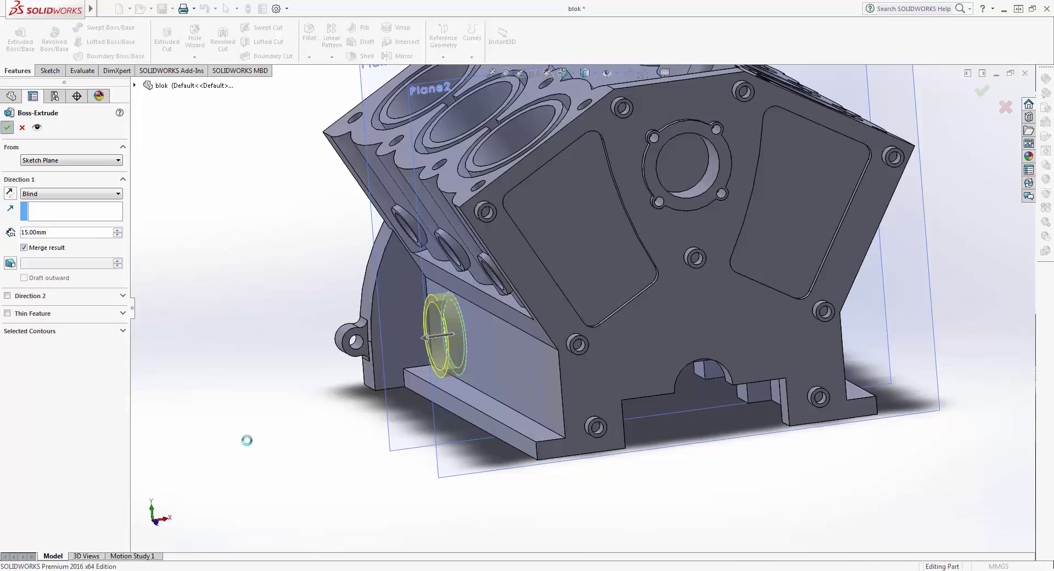
Extrude Sketch37's small circle Up To Surface, ending at the ring boss face.
middle_drag(221, 410, 388, 363)
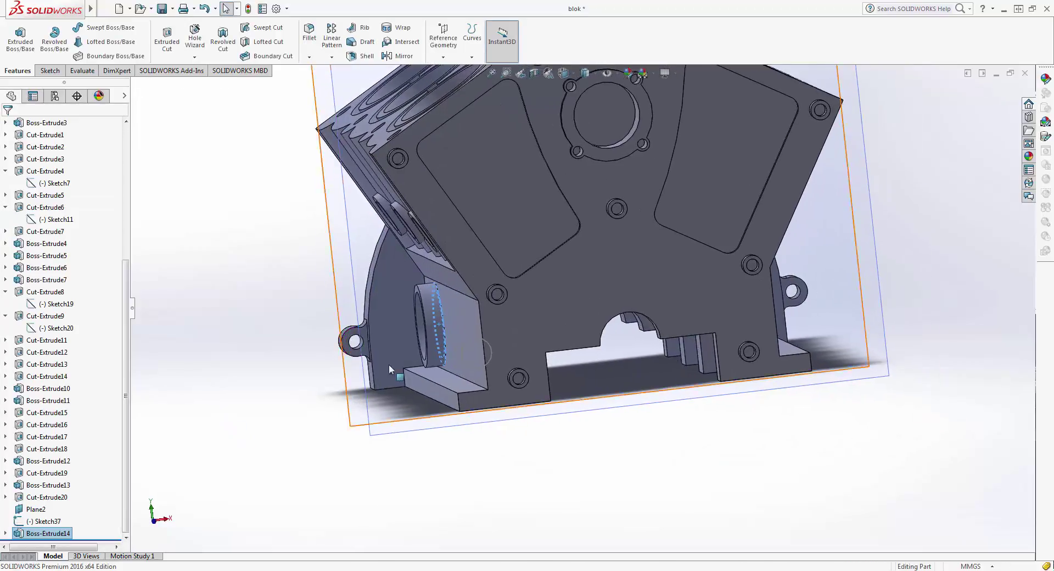
click(469, 367)
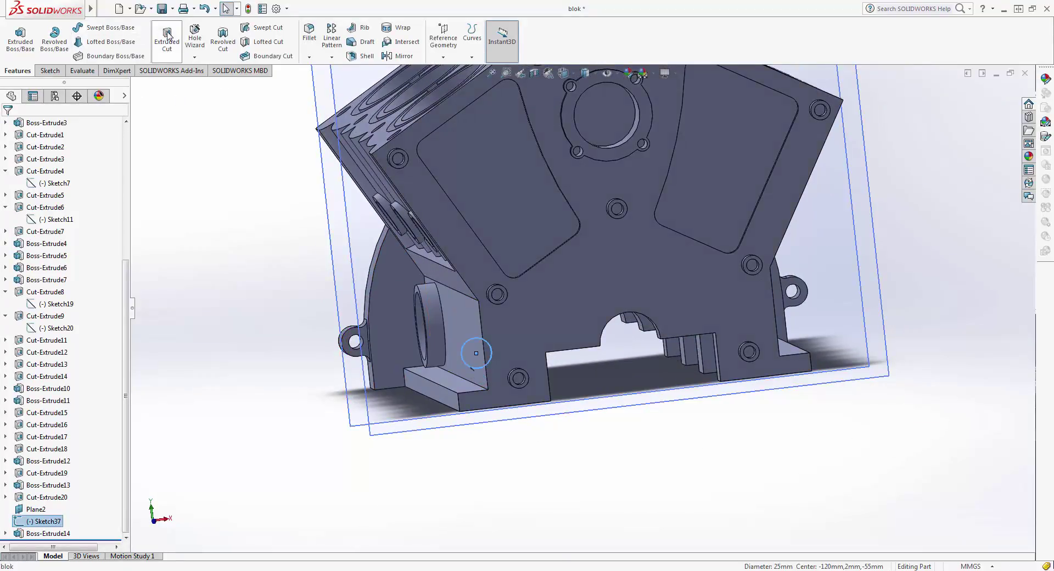
click(17, 41)
mouse_move(298, 413)
middle_down()
mouse_move(290, 428)
mouse_move(323, 423)
middle_up()
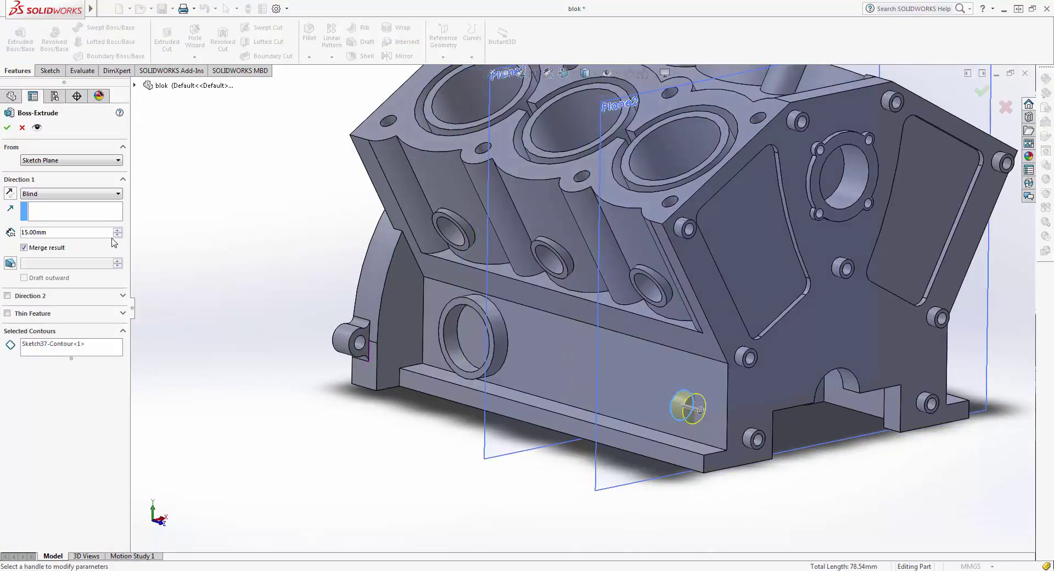
click(60, 194)
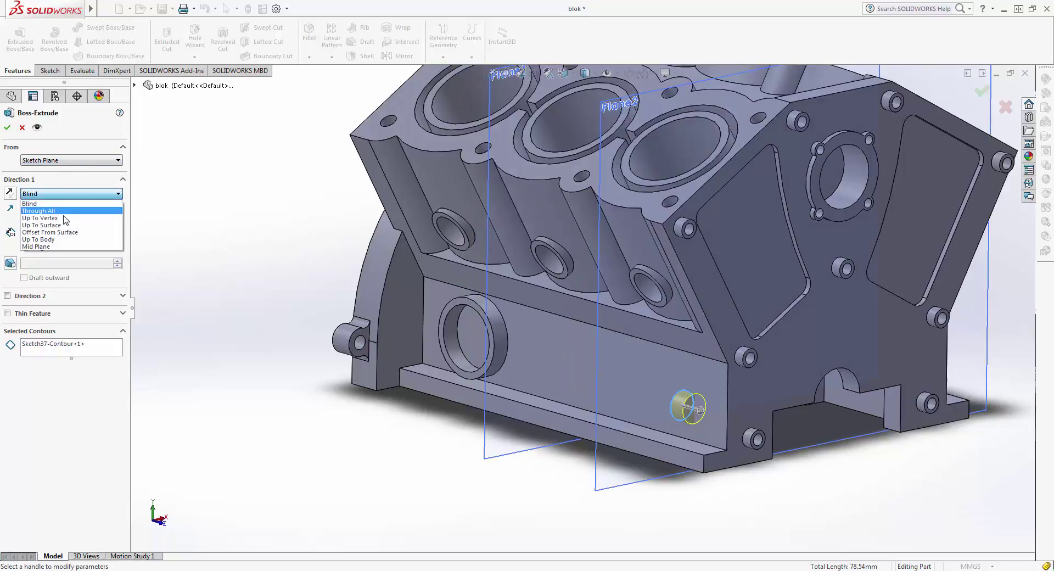
click(49, 230)
click(505, 337)
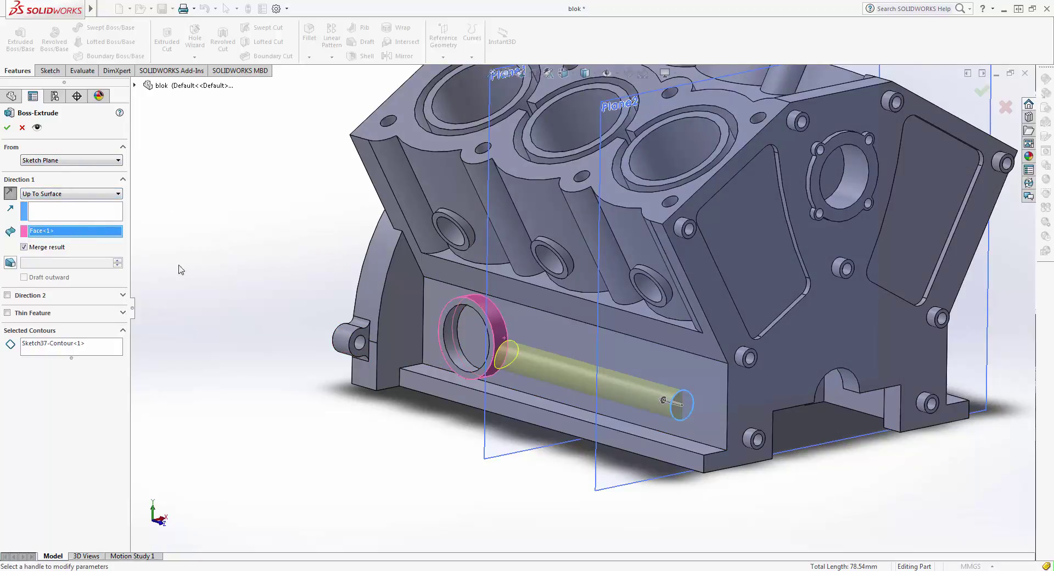
middle_drag(179, 269, 80, 219)
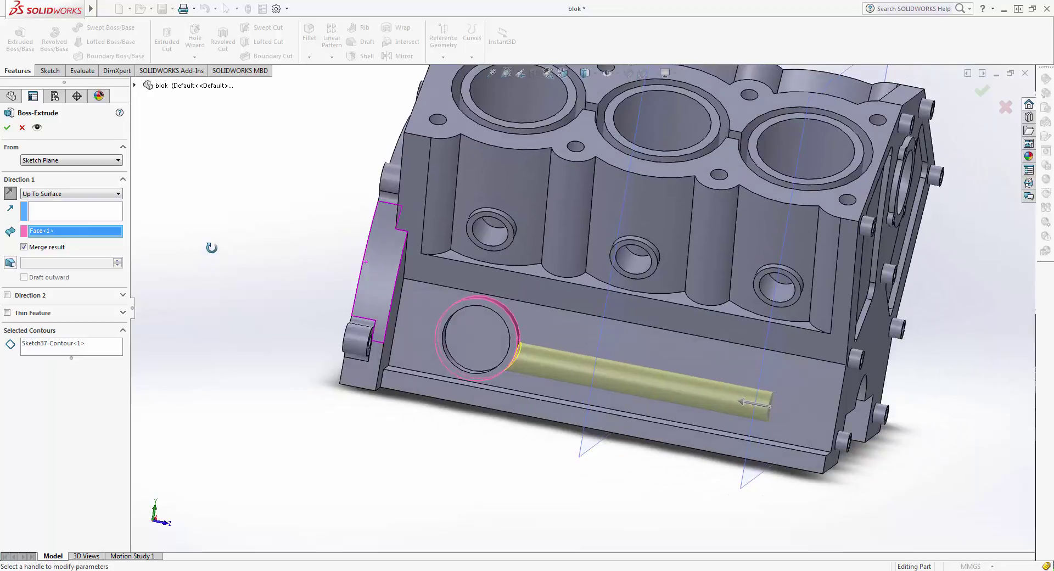
click(7, 128)
mouse_move(319, 461)
middle_down()
mouse_move(267, 433)
mouse_move(238, 494)
mouse_move(223, 422)
mouse_move(316, 439)
middle_up()
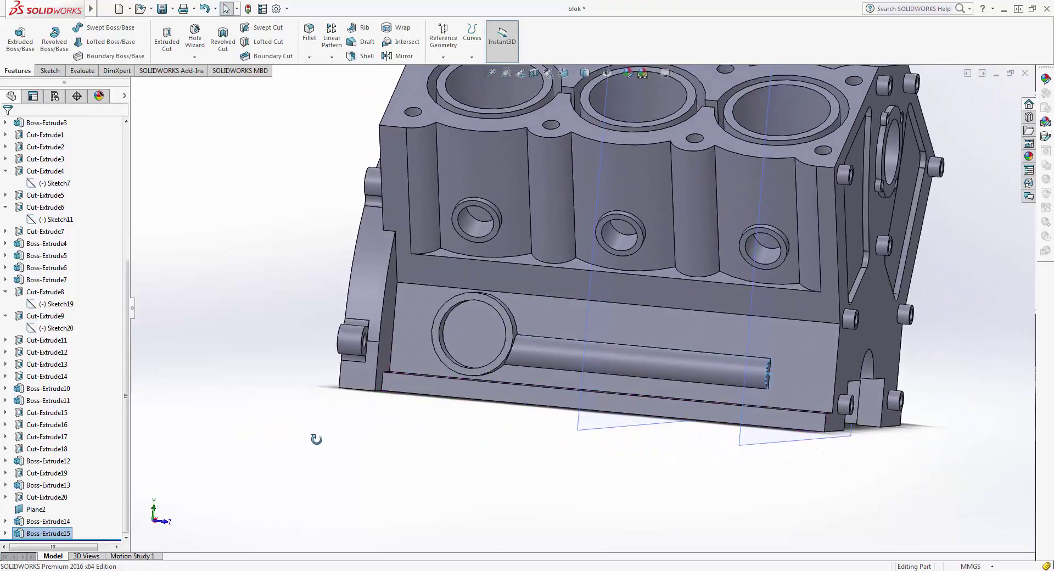
scroll(533, 332, down, 5)
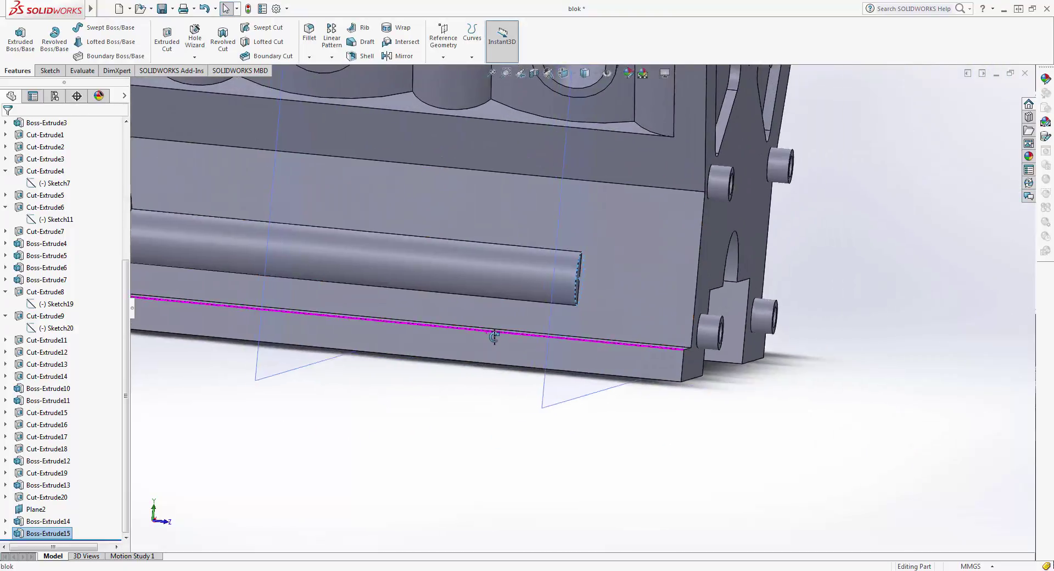
mouse_move(494, 334)
middle_down()
mouse_move(448, 349)
mouse_move(550, 319)
mouse_move(495, 276)
middle_up()
scroll(647, 354, down, 3)
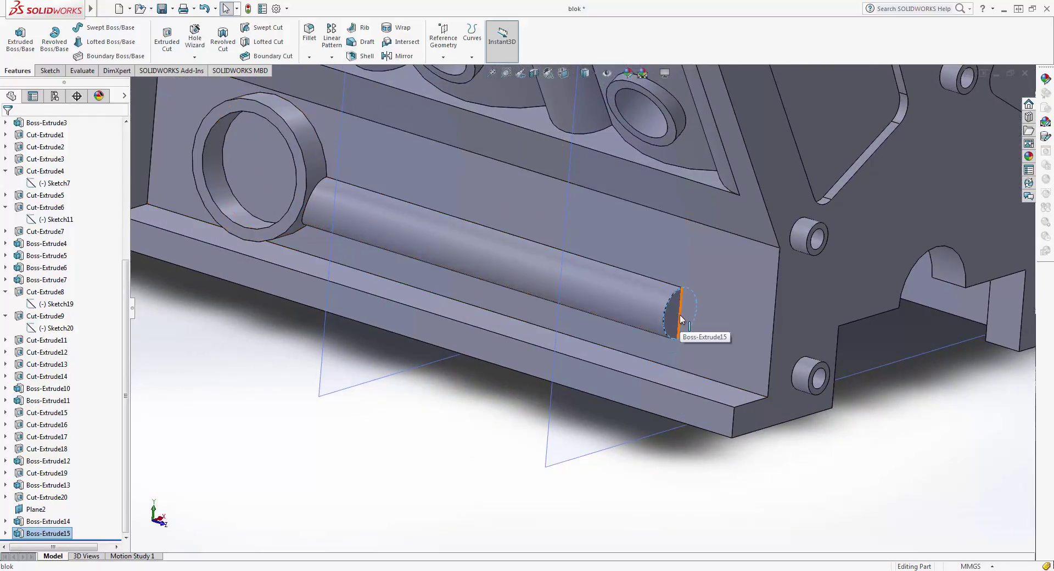
scroll(680, 314, up, 4)
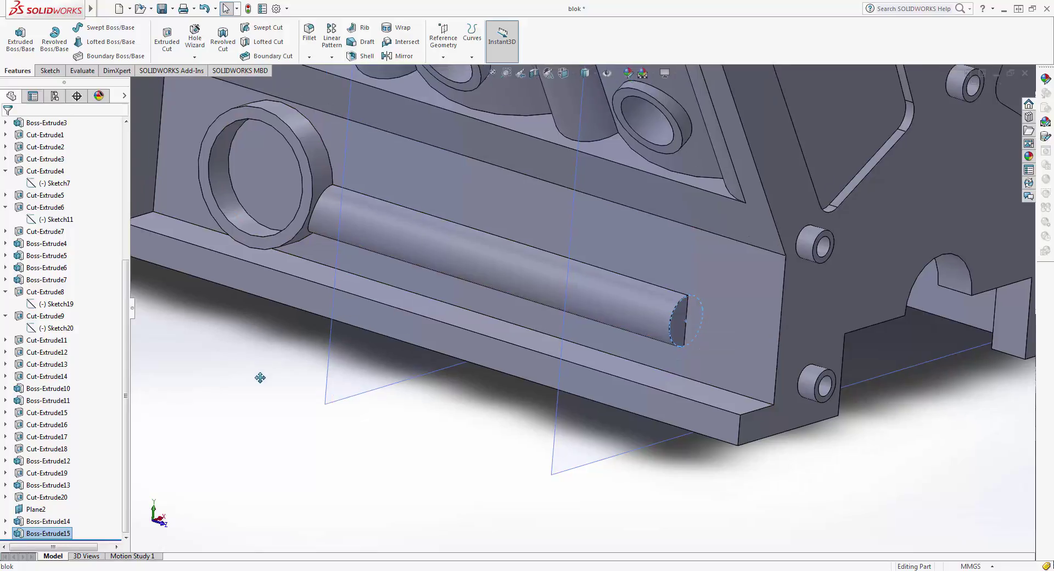
middle_drag(258, 376, 333, 304)
scroll(332, 304, down, 3)
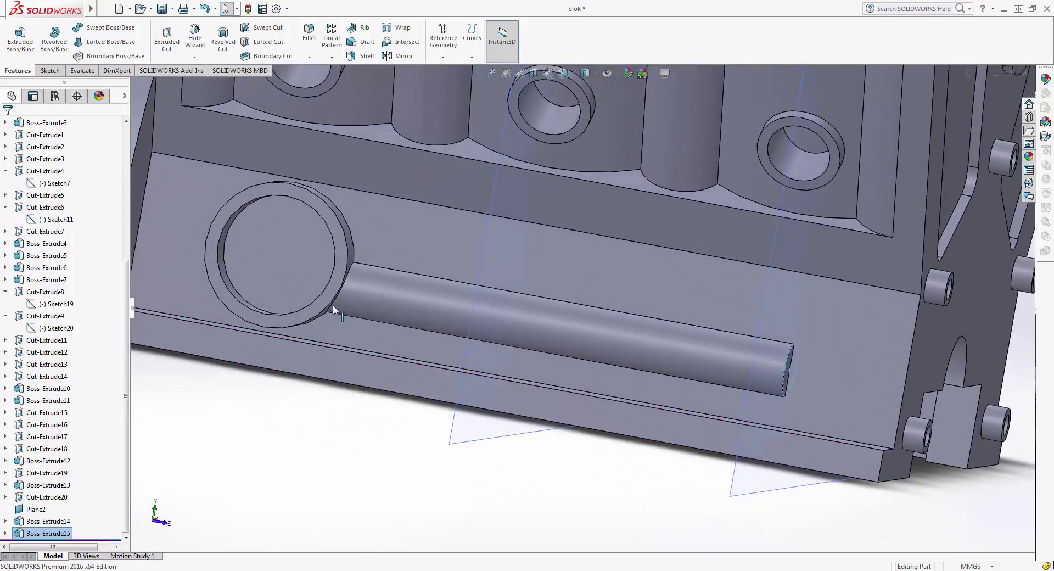
click(456, 285)
scroll(456, 291, up, 2)
scroll(493, 281, up, 2)
mouse_move(492, 281)
middle_down()
mouse_move(553, 269)
mouse_move(608, 314)
middle_up()
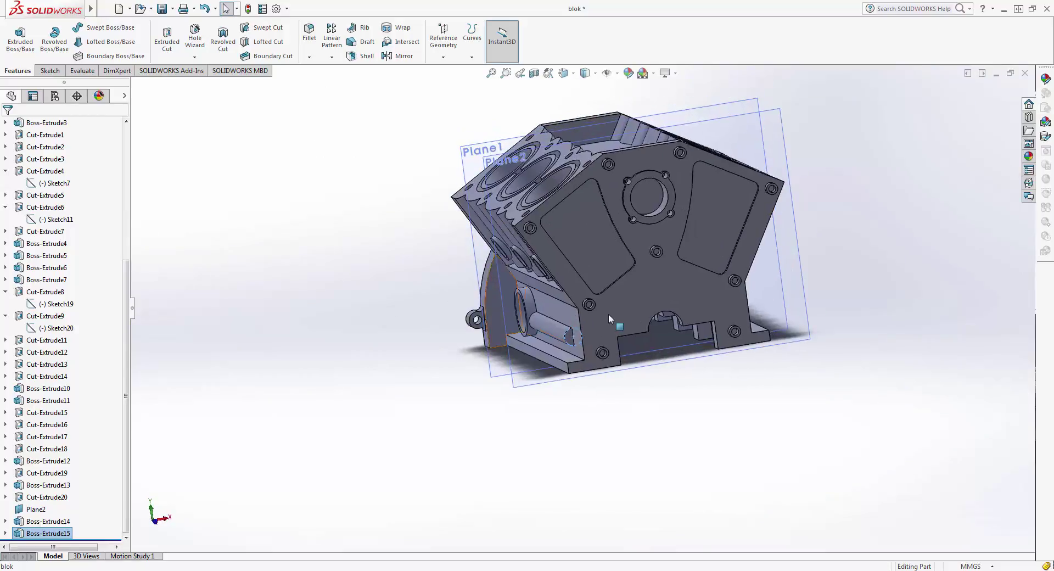
scroll(608, 314, down, 3)
scroll(453, 306, up, 3)
mouse_move(461, 338)
middle_down()
mouse_move(489, 233)
mouse_move(345, 247)
mouse_move(357, 247)
middle_up()
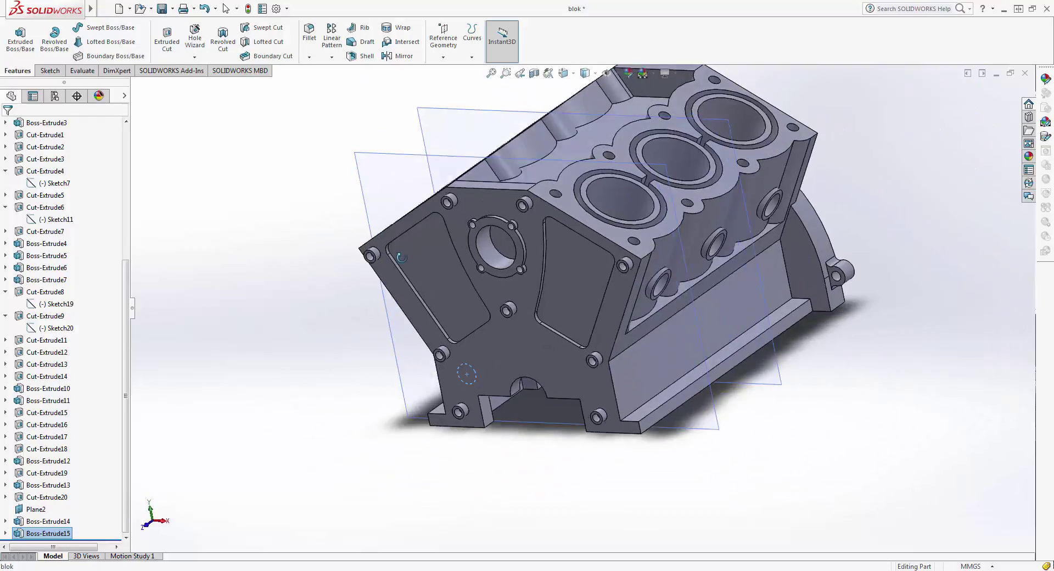
scroll(501, 307, down, 3)
middle_drag(501, 308, 628, 290)
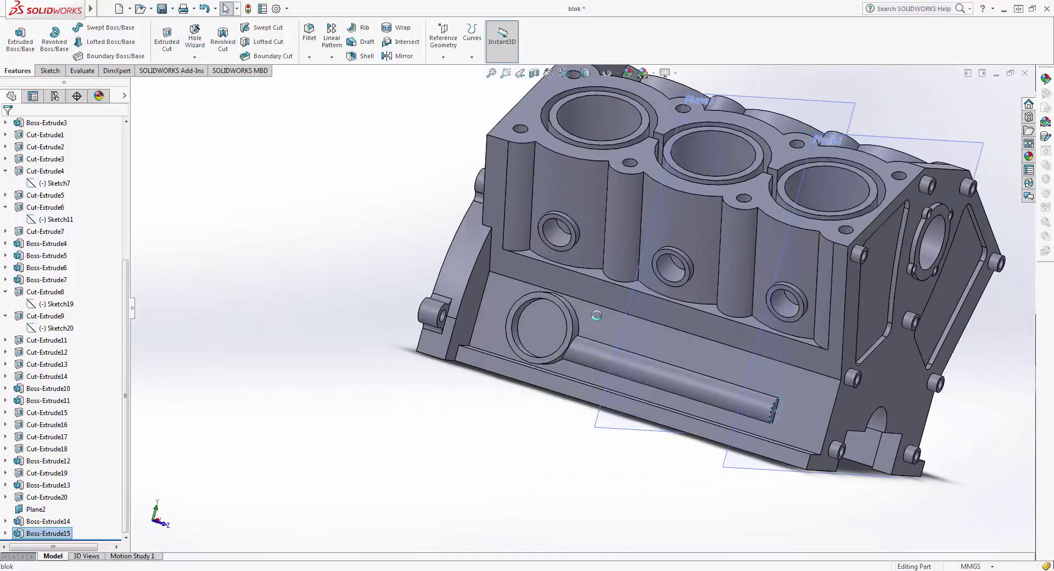
scroll(555, 355, down, 3)
scroll(555, 355, down, 3)
scroll(496, 313, down, 2)
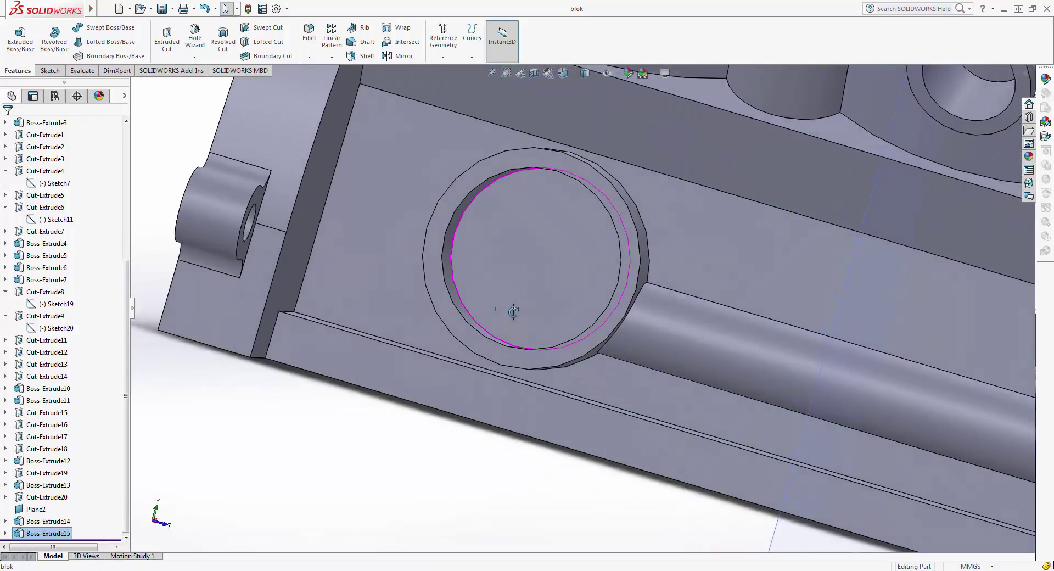
click(55, 521)
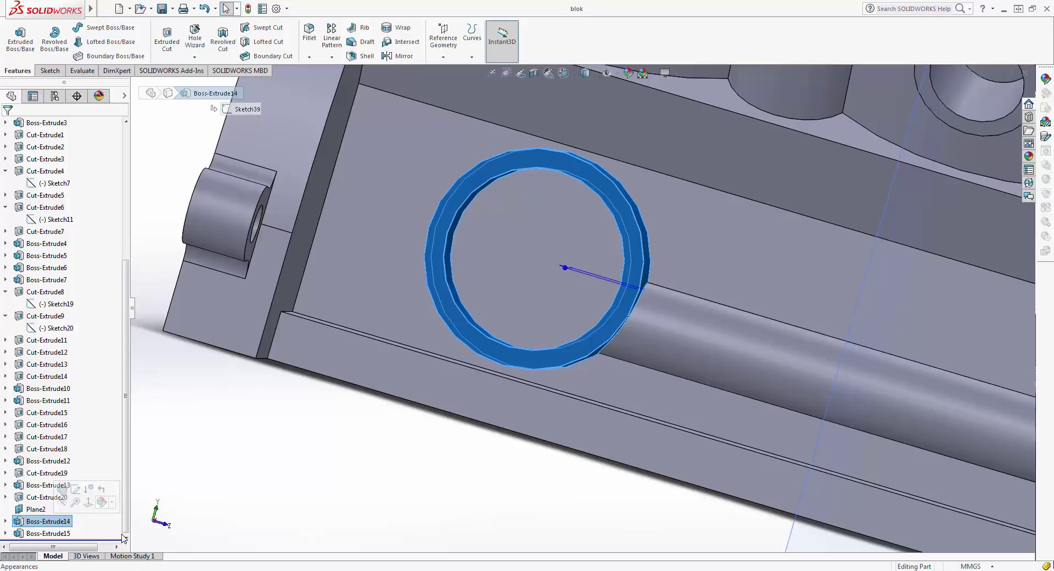
click(349, 515)
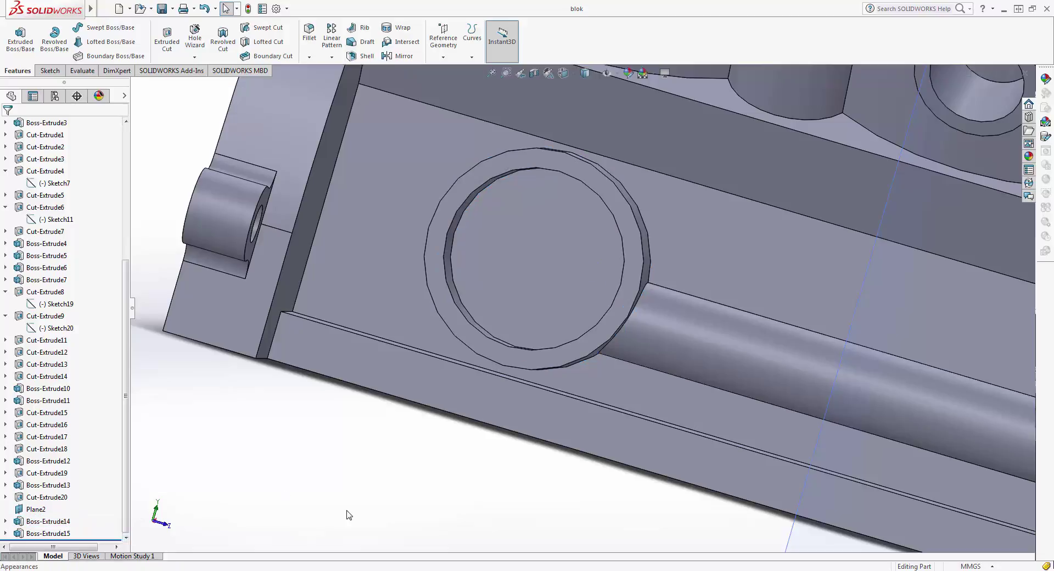
scroll(637, 332, up, 2)
scroll(516, 328, down, 3)
scroll(581, 346, up, 2)
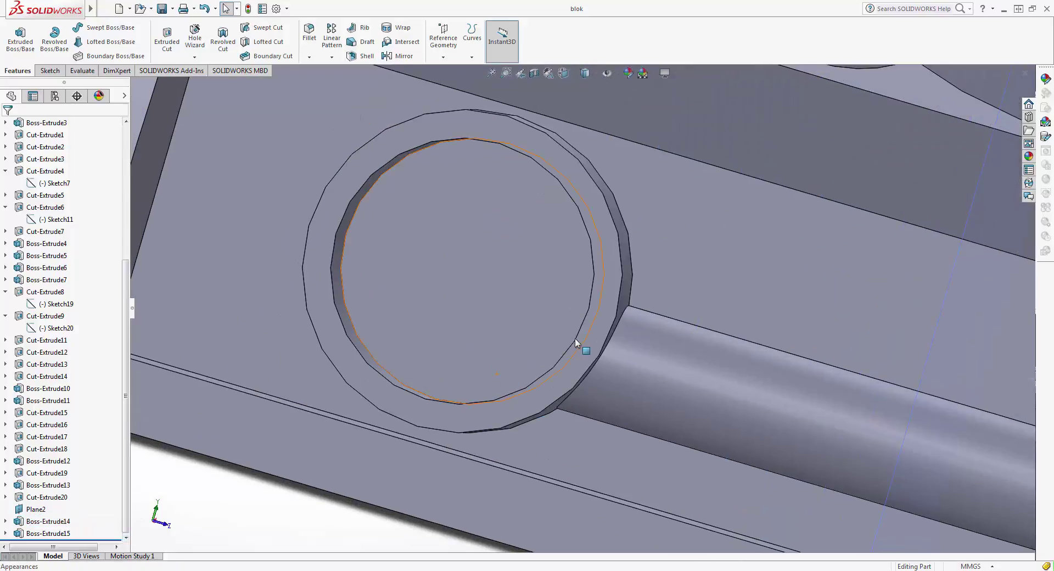
scroll(578, 332, down, 1)
scroll(577, 333, up, 2)
scroll(603, 318, up, 2)
scroll(635, 299, down, 1)
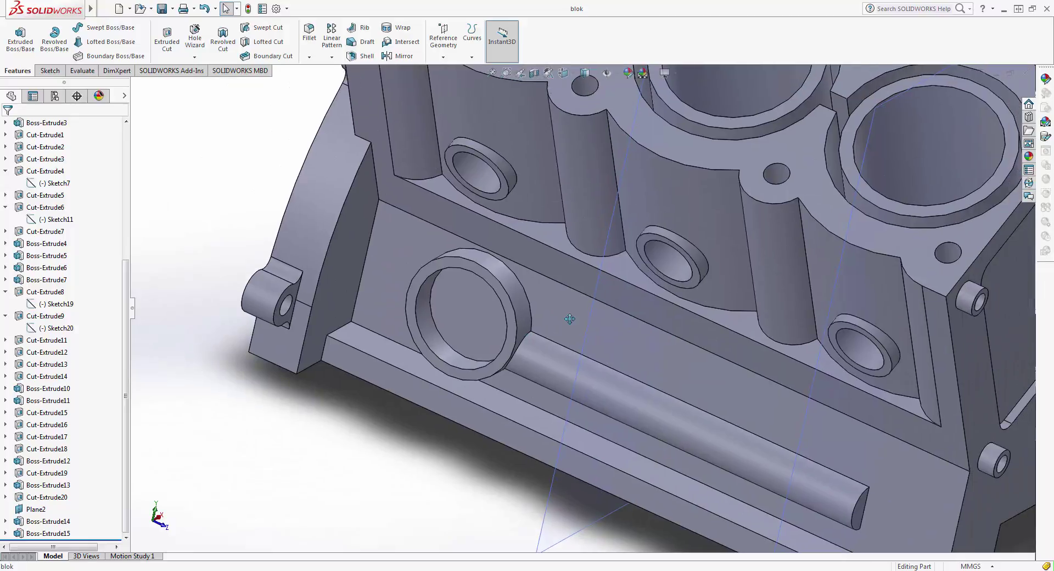
scroll(606, 318, up, 1)
scroll(606, 317, down, 1)
scroll(495, 414, down, 1)
scroll(495, 414, down, 3)
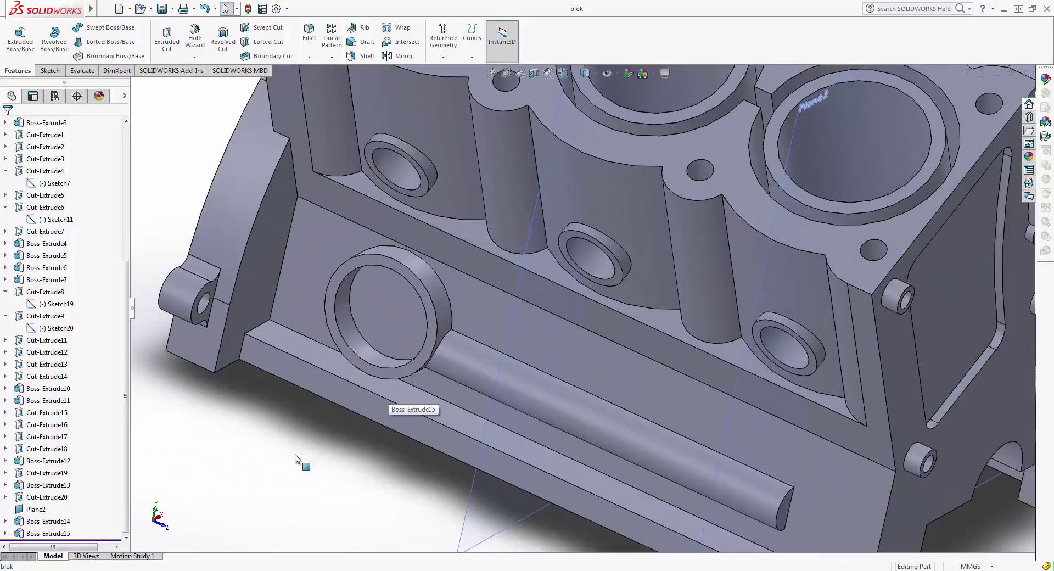
click(65, 522)
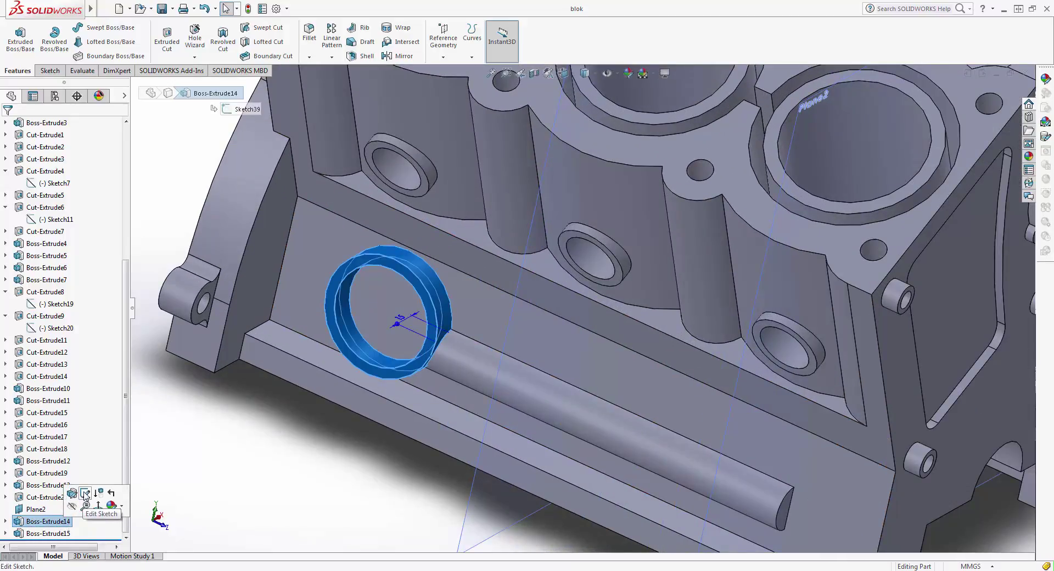
In Sketch39, dimension the ring centre 52 mm from the block's bottom edge and rebuild.
click(85, 493)
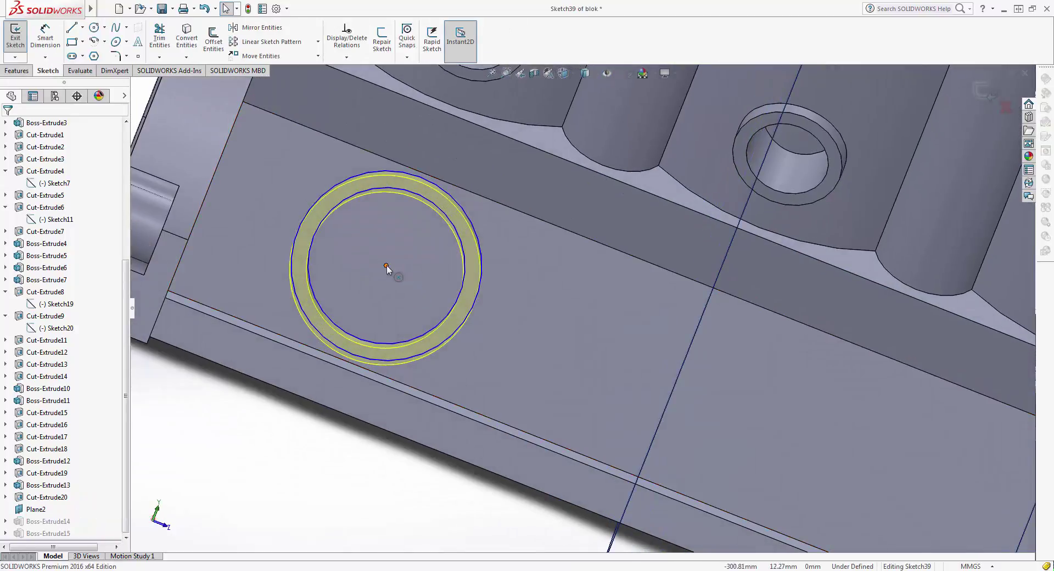
click(387, 266)
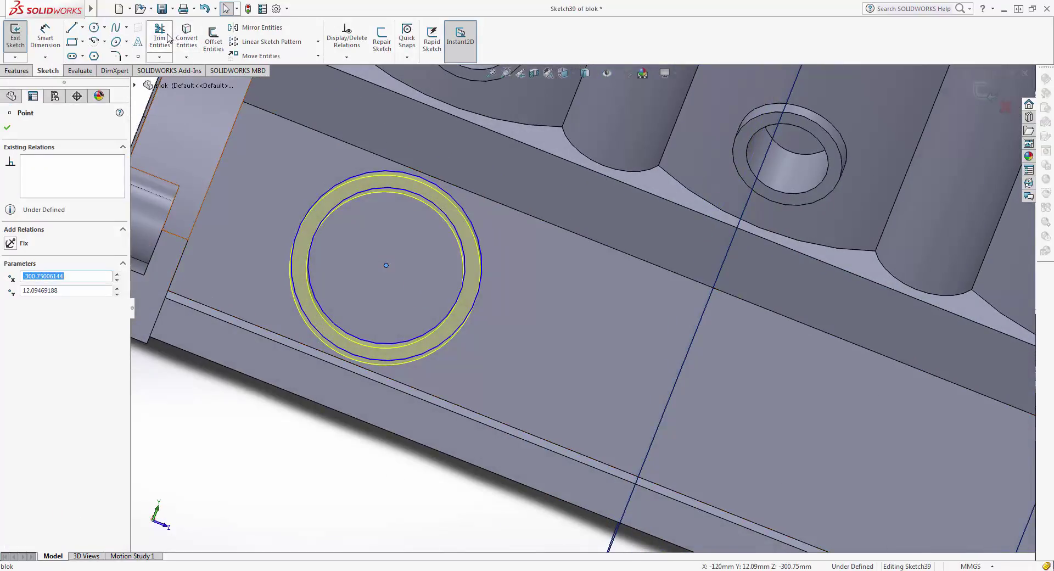
click(45, 38)
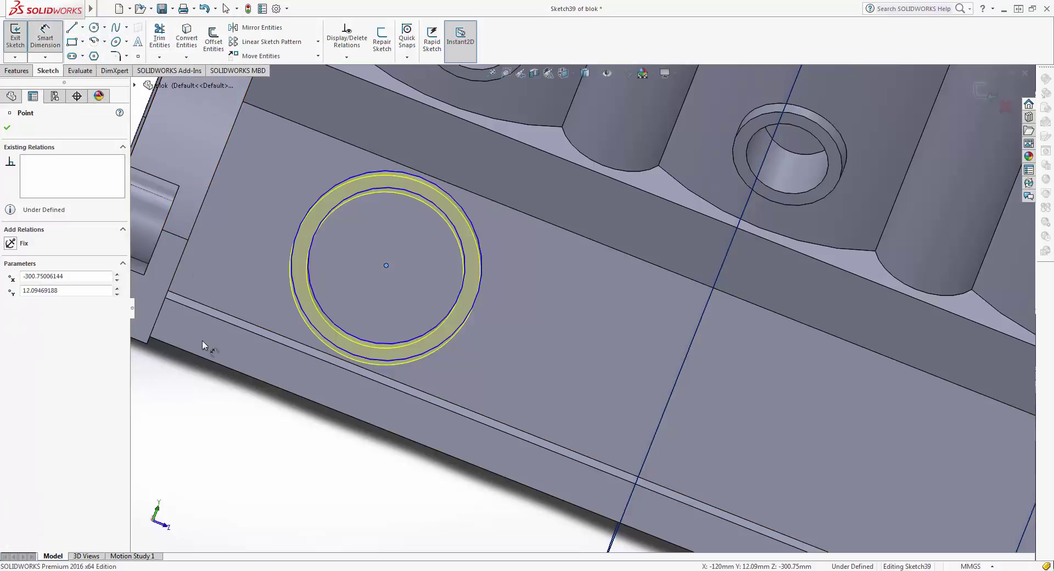
click(213, 367)
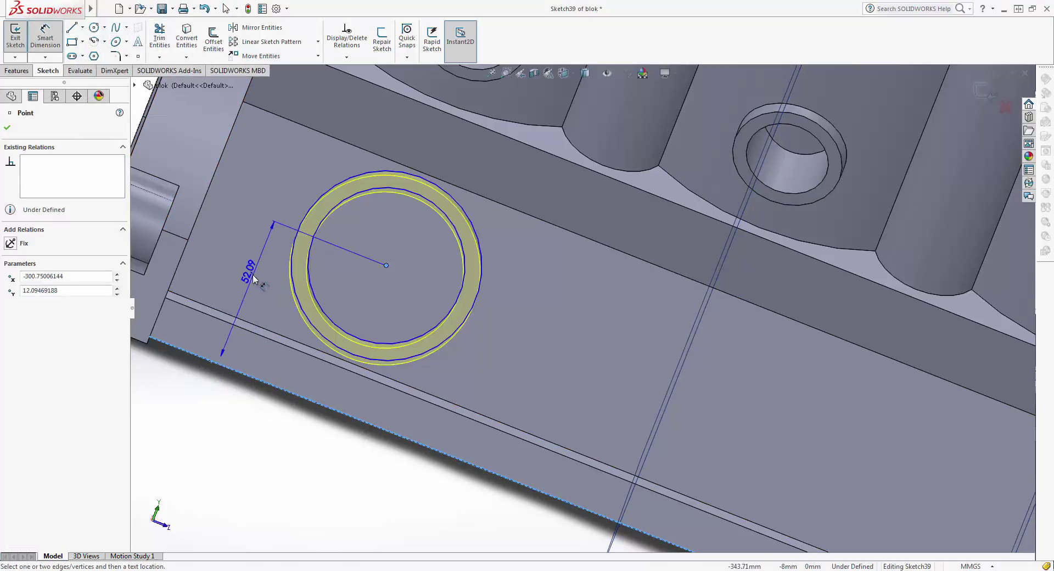
click(254, 279)
text(5)
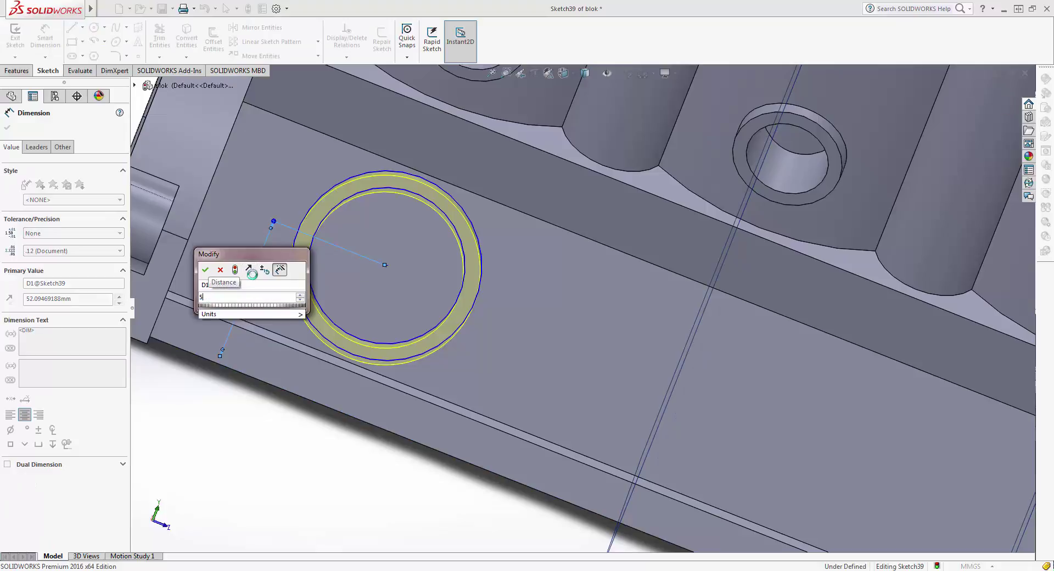
text(2)
key(Return)
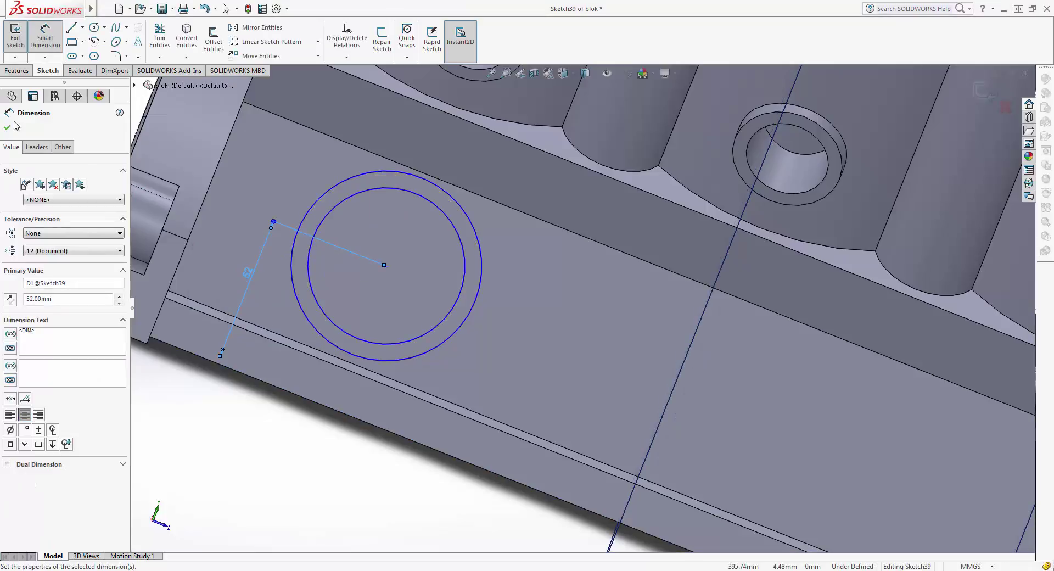
click(982, 90)
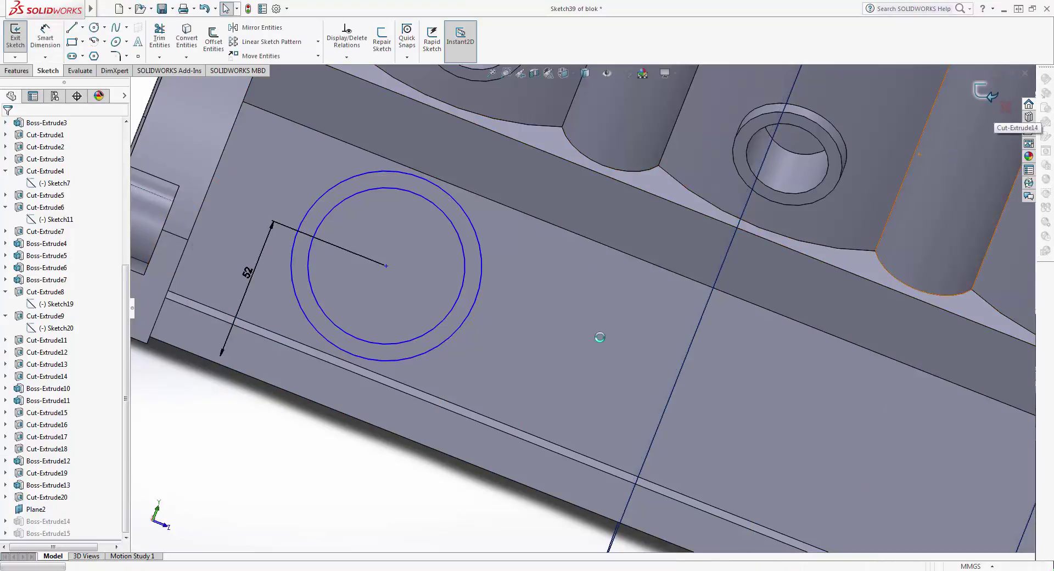
scroll(694, 353, up, 3)
Try a full round fillet on the rod end's faces, then cancel it.
scroll(683, 344, down, 4)
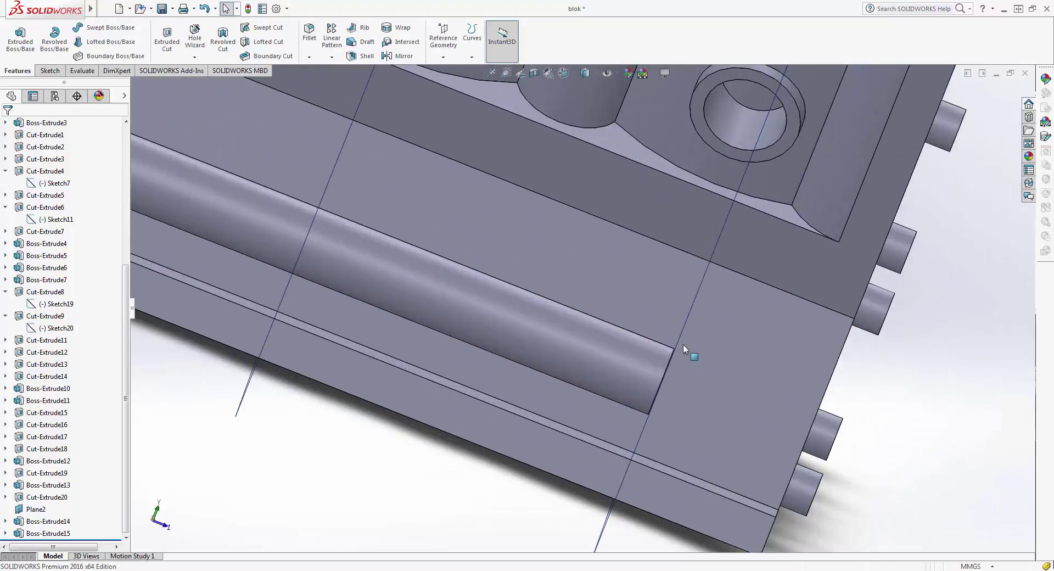
mouse_move(683, 344)
ctrl+middle_down()
mouse_move(602, 313)
mouse_move(593, 345)
ctrl+middle_up()
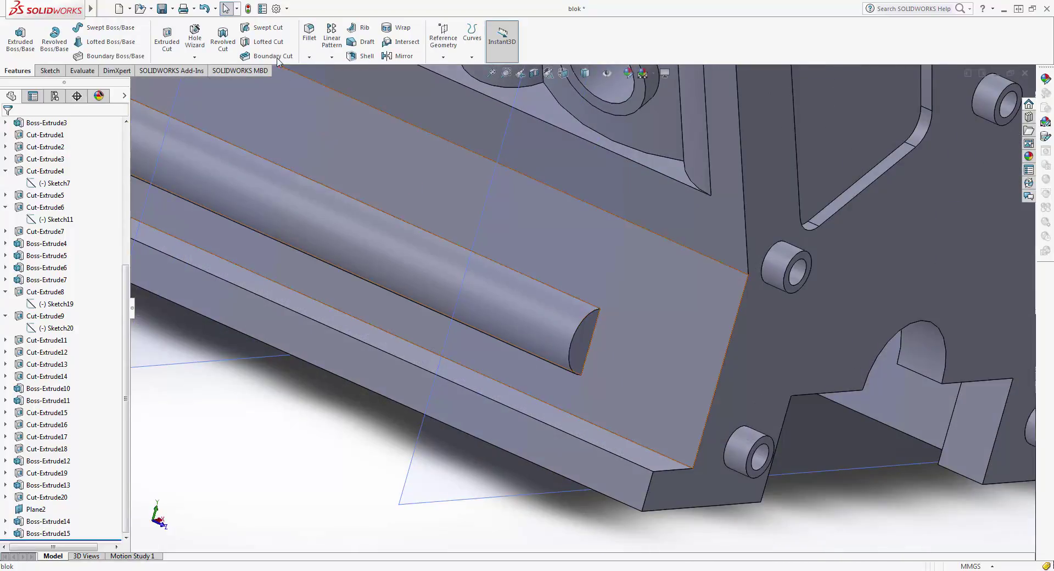
click(310, 38)
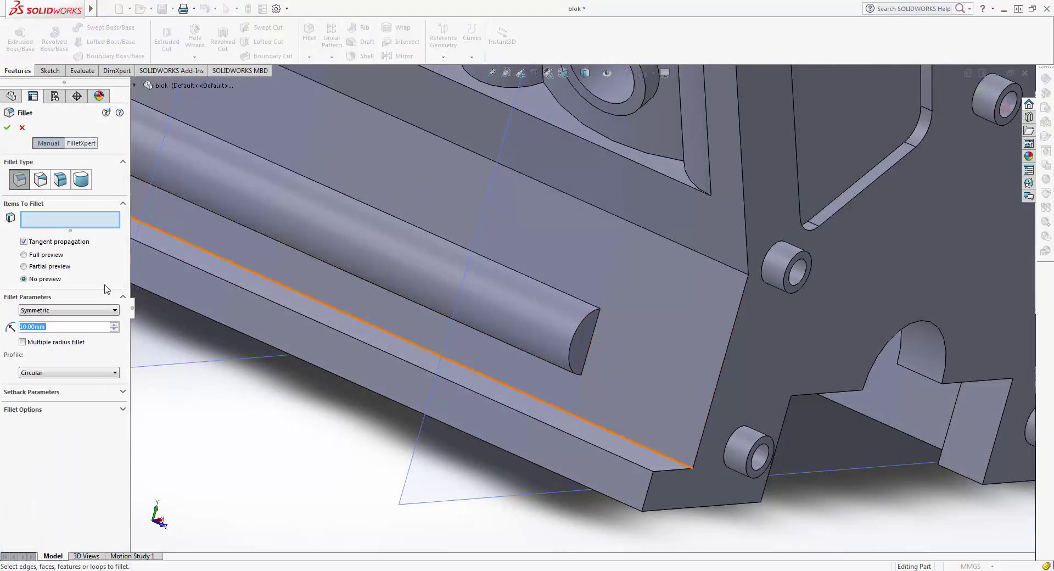
click(81, 179)
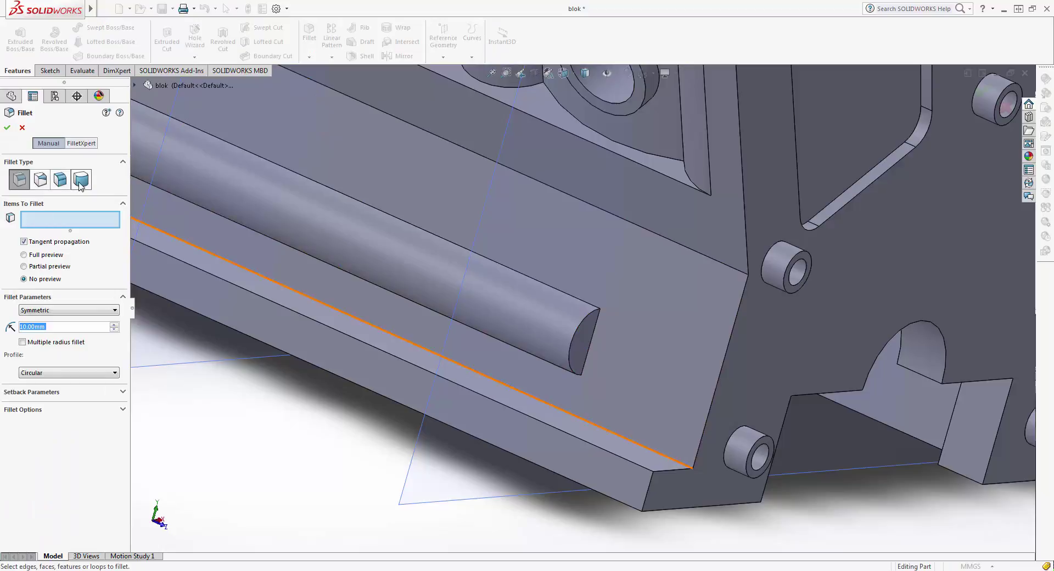
click(589, 345)
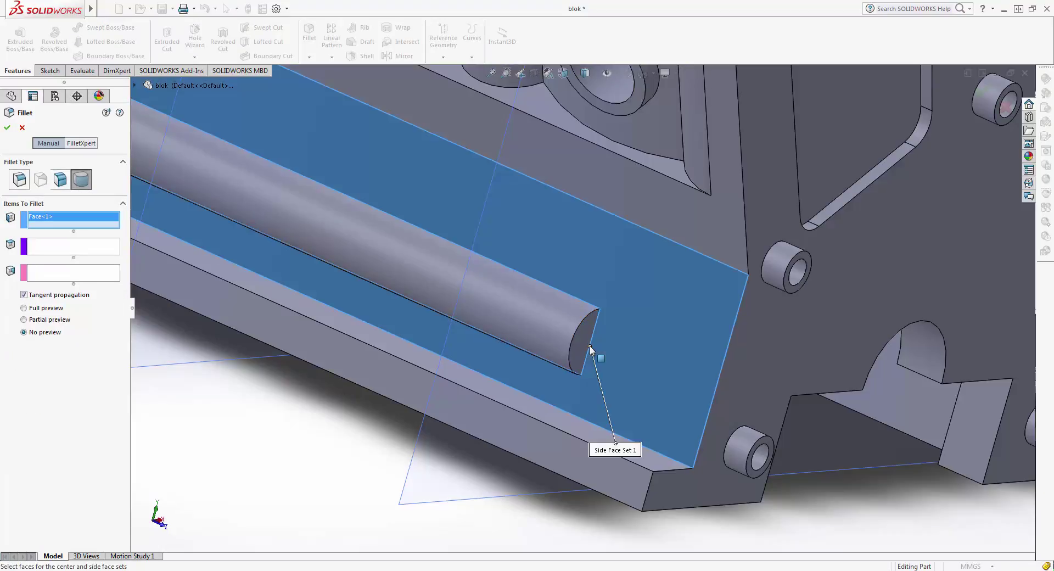
click(582, 350)
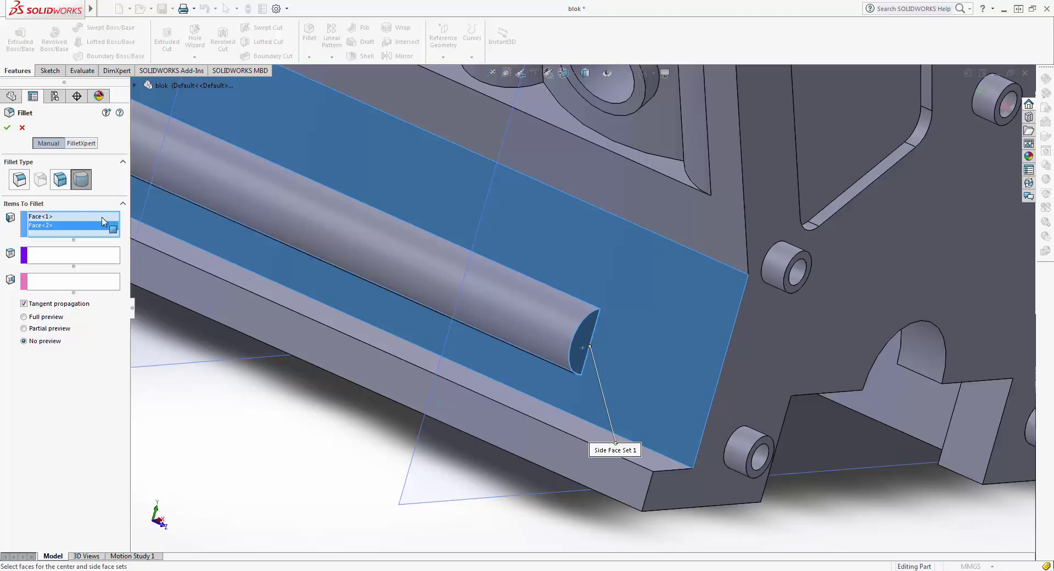
click(22, 128)
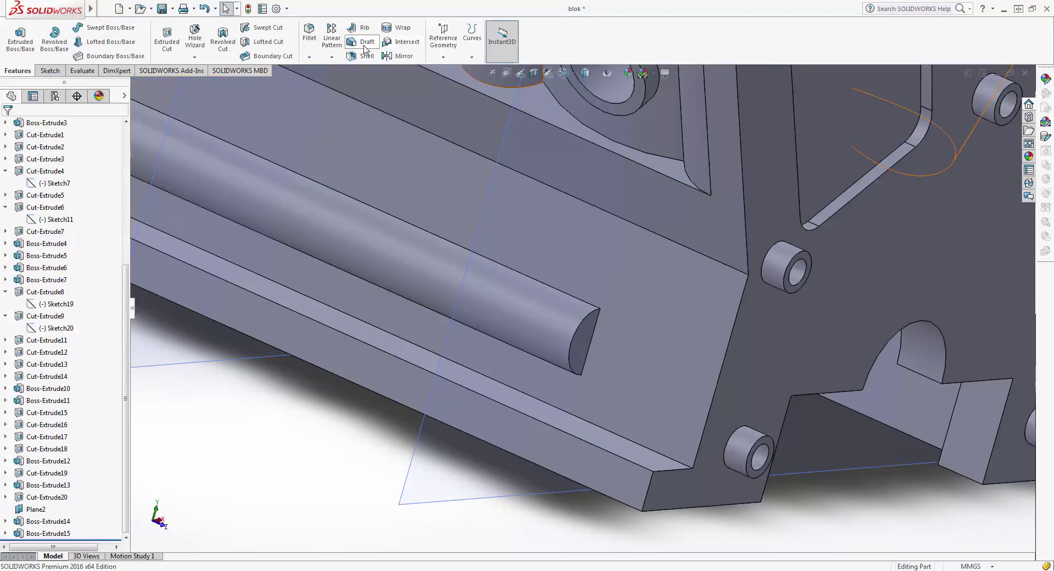
Fillet the rod's circular end edge with a 10 mm radius.
mouse_move(583, 369)
middle_down()
mouse_move(564, 345)
mouse_move(230, 341)
mouse_move(289, 170)
middle_up()
click(564, 346)
click(309, 33)
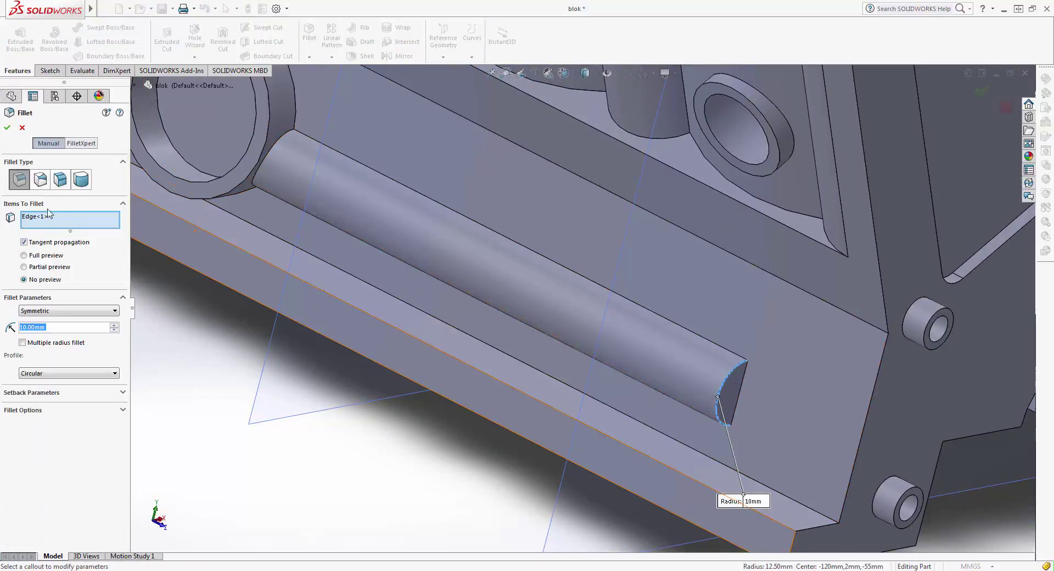
click(11, 131)
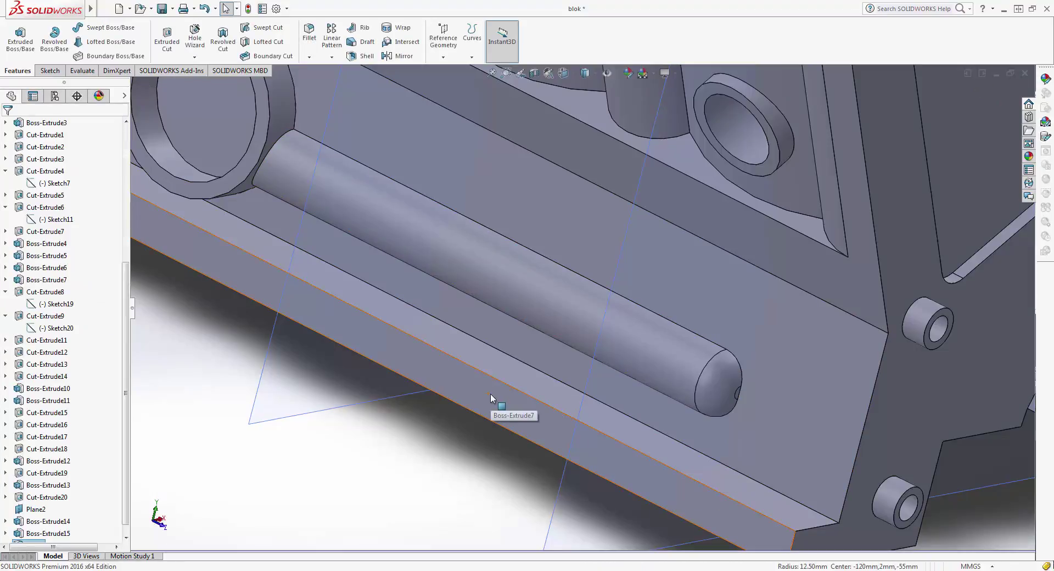
mouse_move(489, 394)
middle_down()
mouse_move(480, 390)
mouse_move(511, 384)
middle_up()
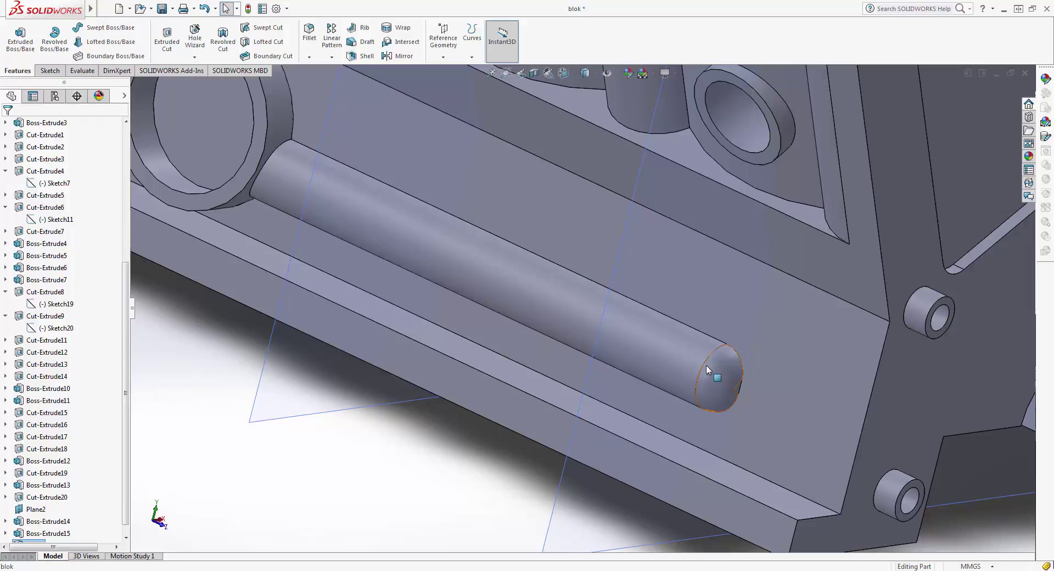
Change the cylinder end's Fillet1 radius from 10 to 12.5 and rebuild the part.
click(707, 370)
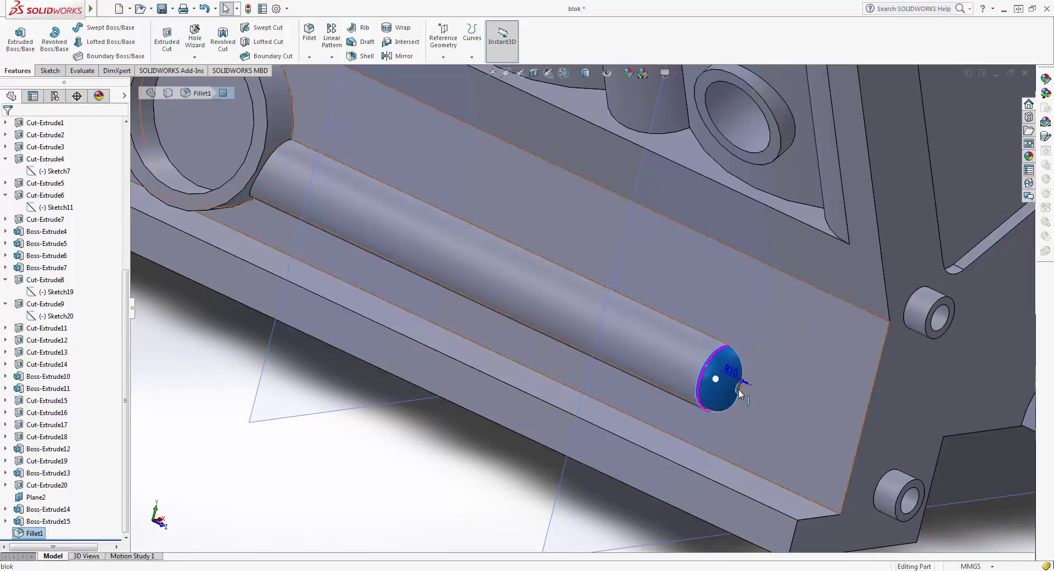
double_click(732, 371)
text(12.5)
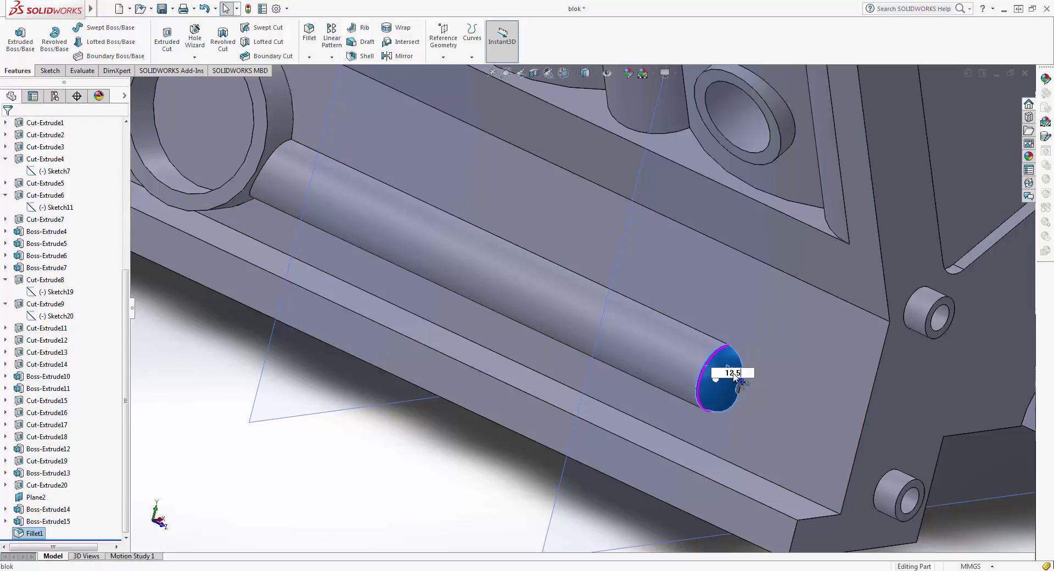
key(Return)
click(378, 463)
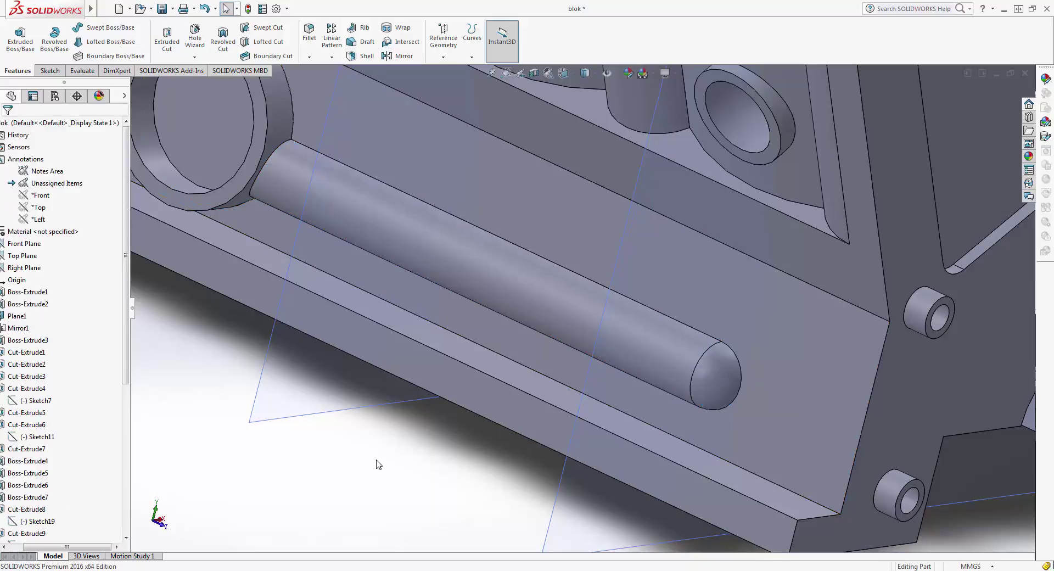
Zoom out to the whole engine block and turn on RealView Graphics with floor reflections.
scroll(474, 451, up, 3)
scroll(503, 384, up, 5)
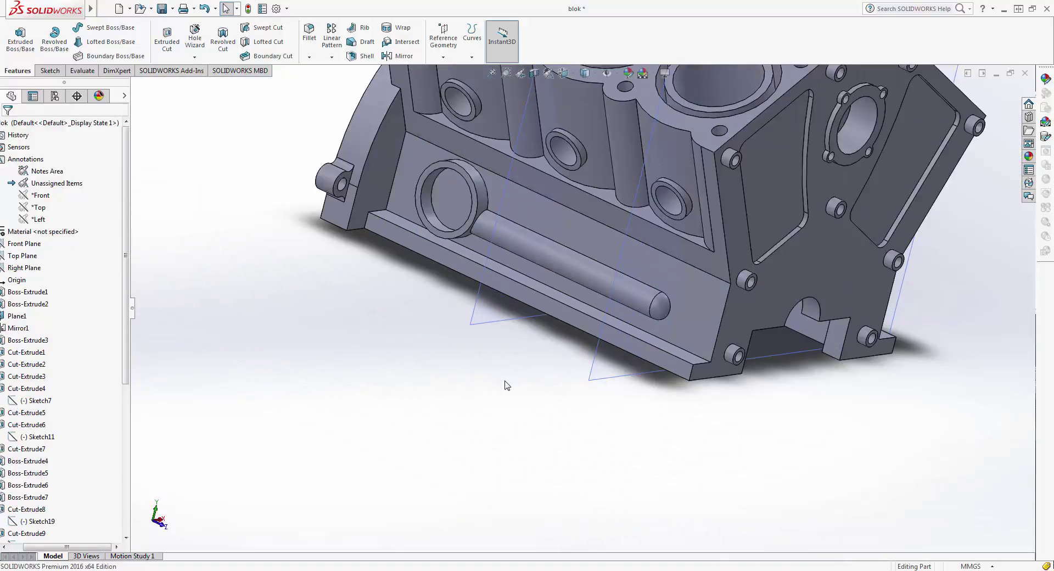
middle_drag(503, 383, 482, 402)
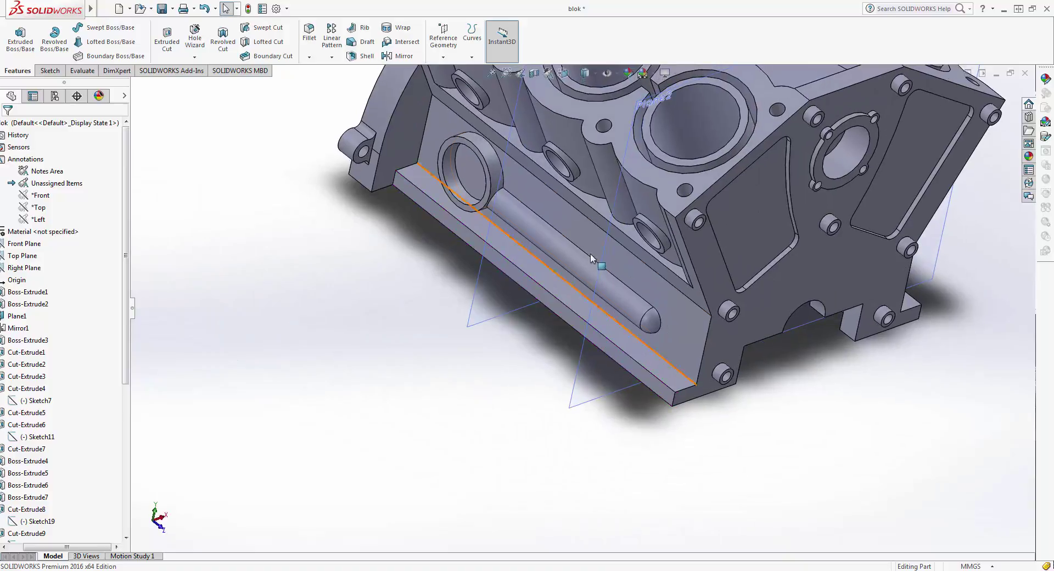
scroll(591, 254, up, 3)
middle_drag(590, 253, 474, 414)
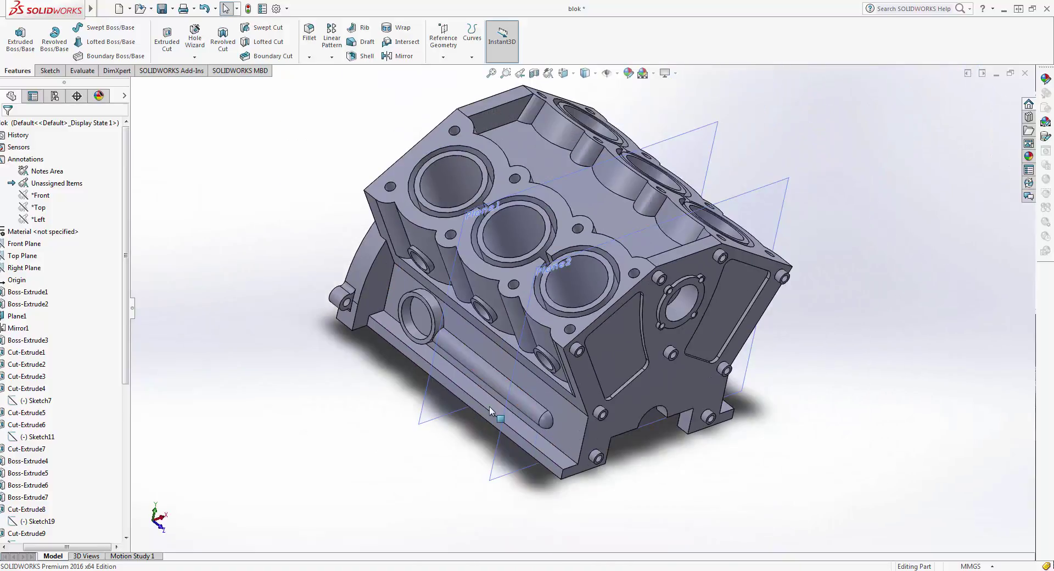
click(674, 73)
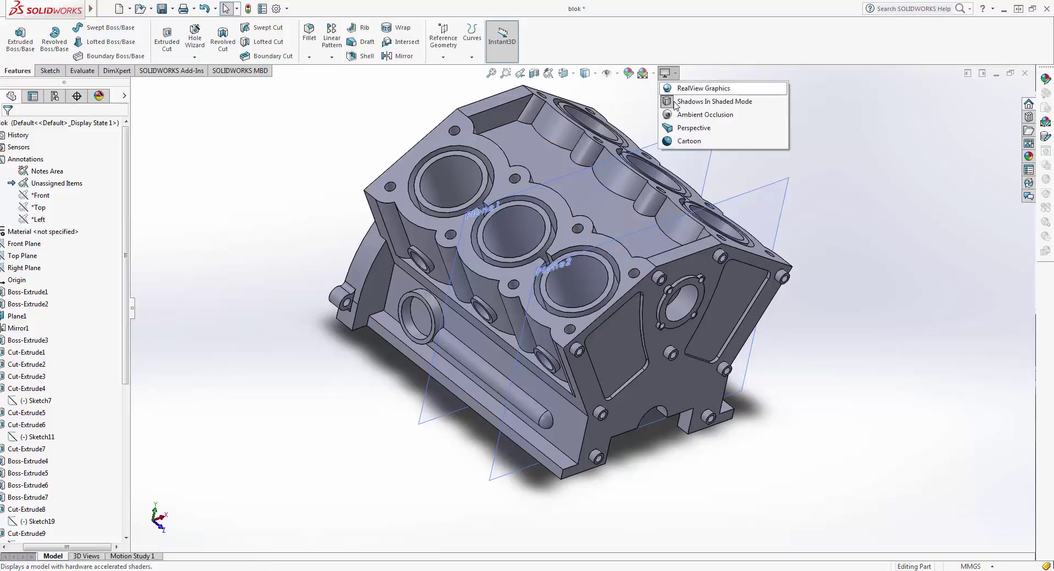
click(678, 89)
Orbit the block to its other long side and select the plain lower side face.
middle_drag(679, 91, 672, 439)
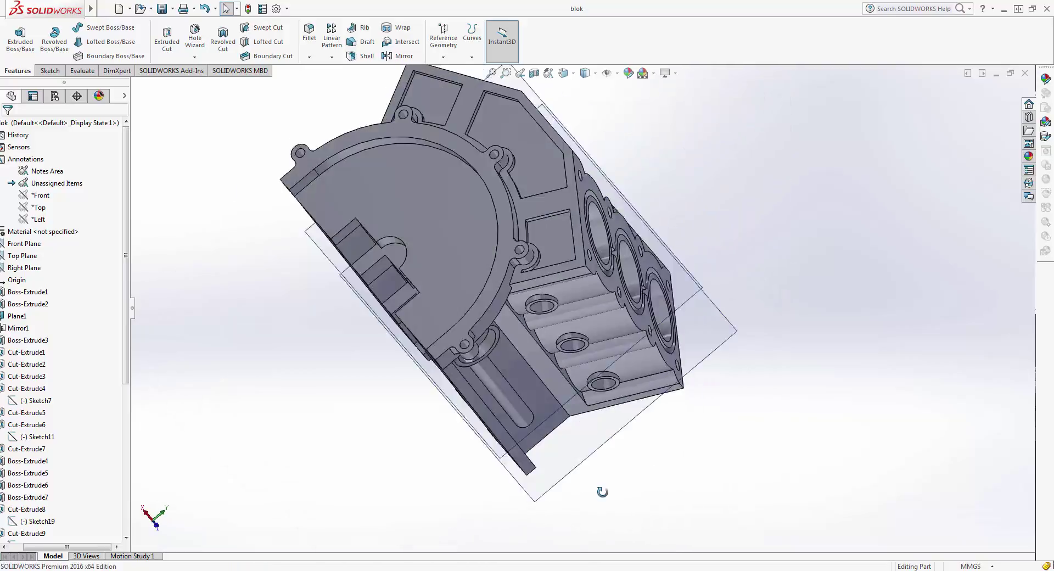
mouse_move(577, 410)
middle_down()
mouse_move(617, 337)
mouse_move(477, 300)
mouse_move(695, 436)
mouse_move(776, 430)
mouse_move(668, 446)
middle_up()
scroll(478, 300, down, 5)
scroll(478, 300, up, 5)
scroll(519, 338, down, 4)
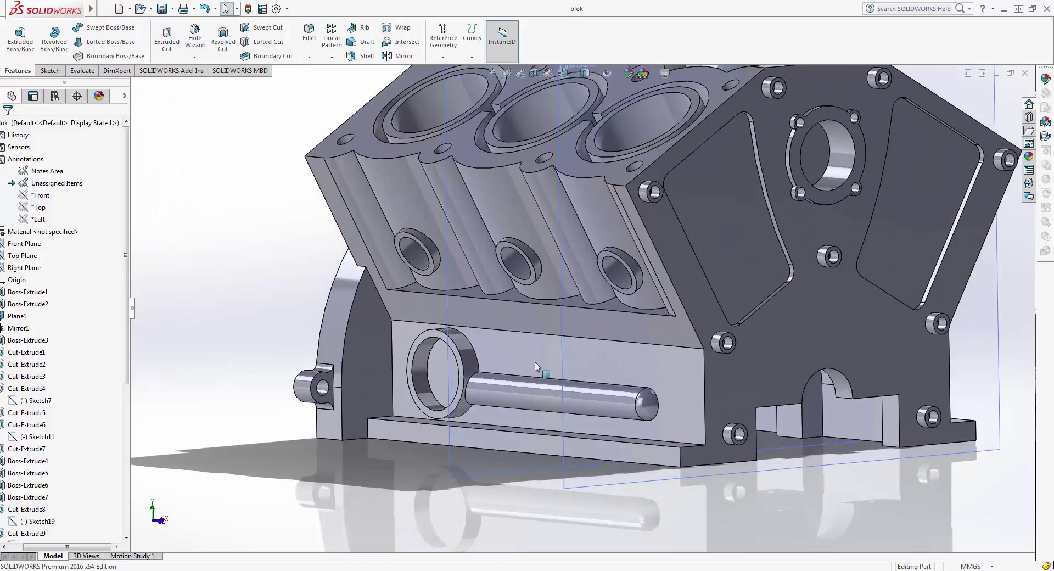
scroll(445, 319, up, 1)
mouse_move(445, 320)
middle_down()
mouse_move(539, 251)
mouse_move(570, 269)
mouse_move(613, 257)
mouse_move(543, 245)
mouse_move(537, 321)
middle_up()
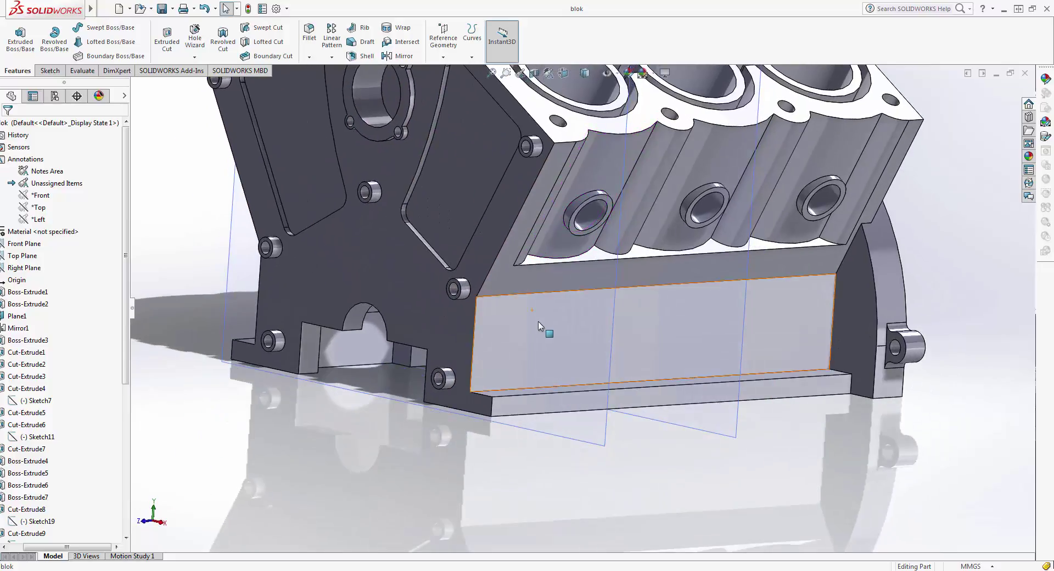
click(537, 321)
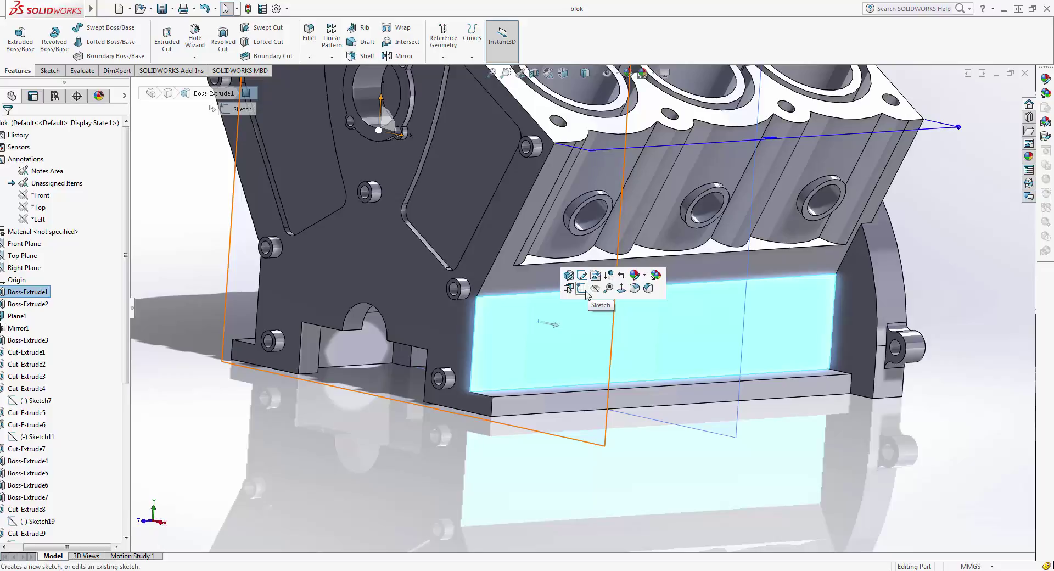
View the lower side face Normal To and start a new sketch on it.
click(621, 288)
right_click(538, 395)
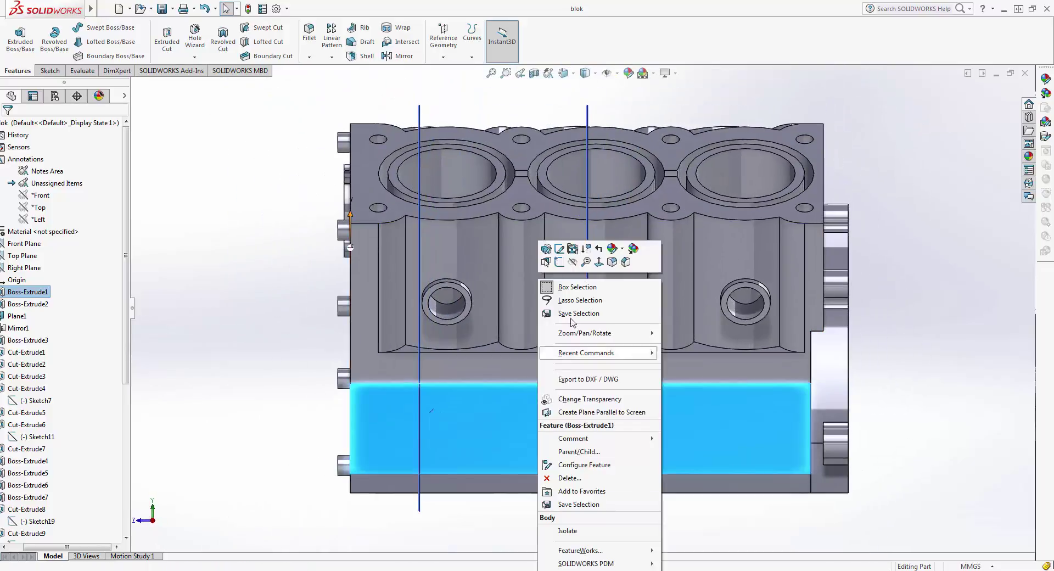
click(565, 257)
scroll(483, 421, down, 2)
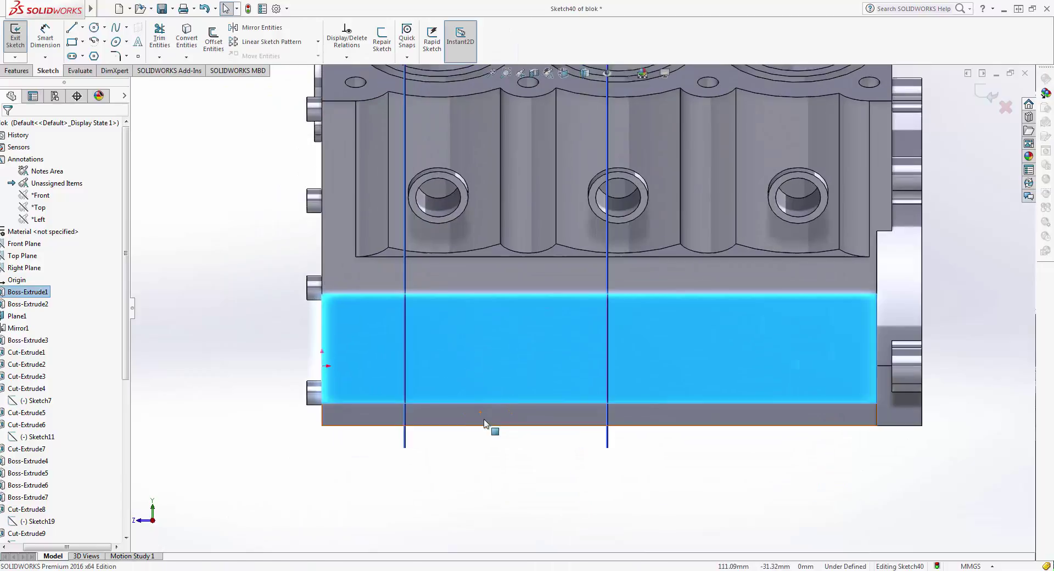
scroll(417, 356, down, 2)
scroll(392, 308, down, 2)
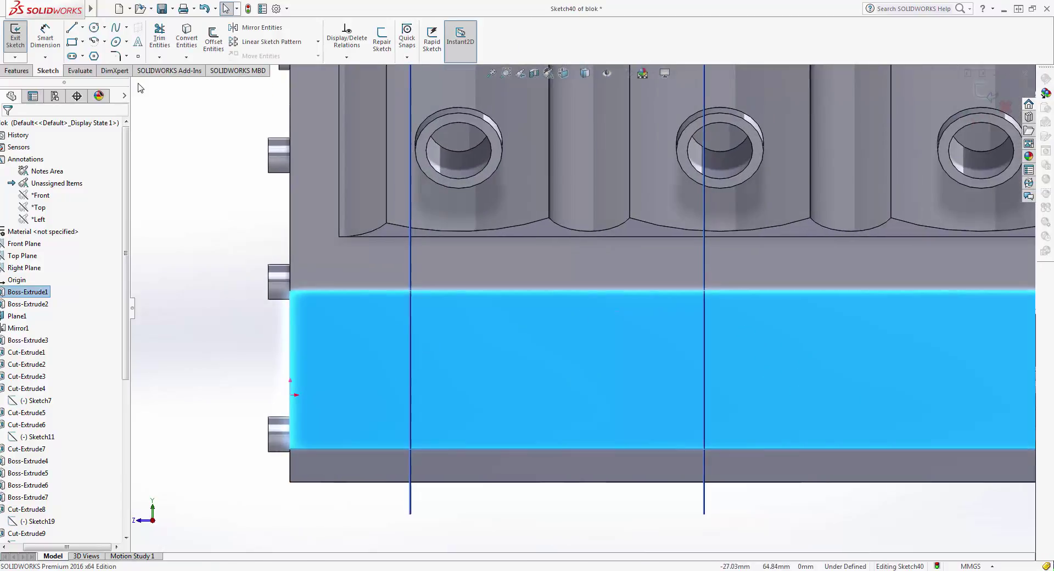
Draw two concentric circles near the face's left end, the first with radius 8.
click(93, 27)
click(375, 318)
click(392, 327)
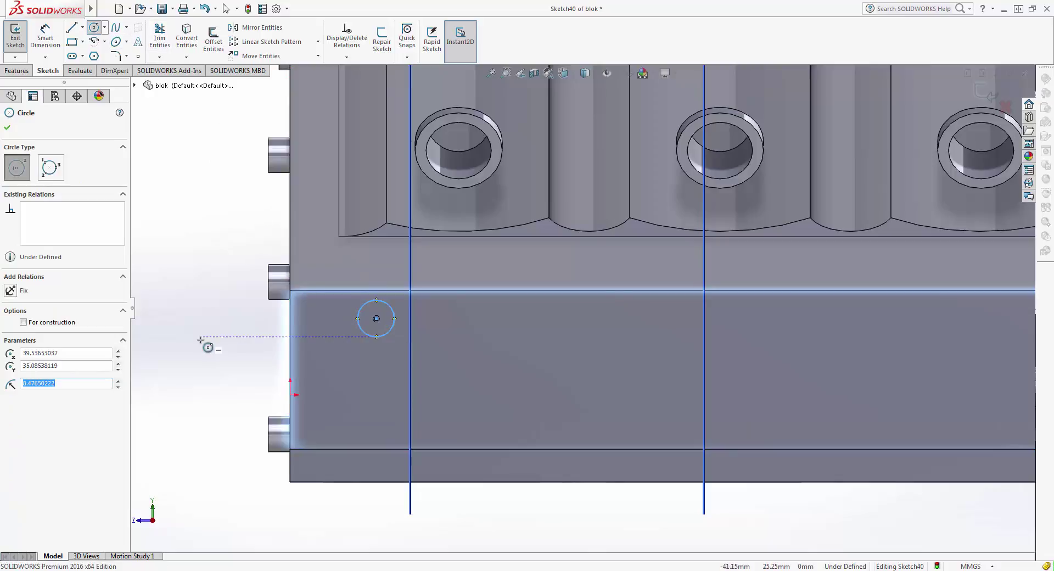
text(8)
key(Return)
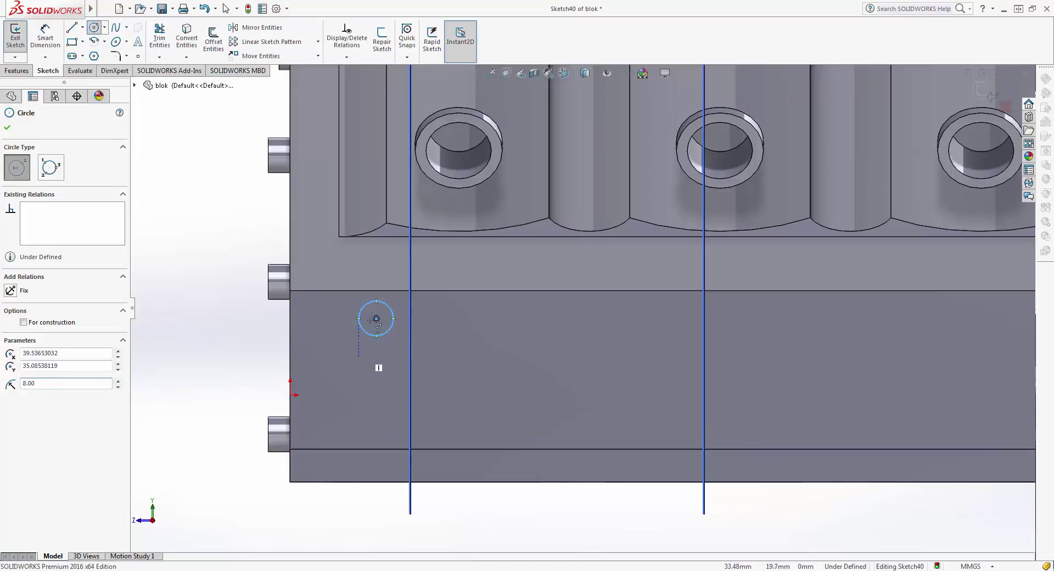
click(376, 318)
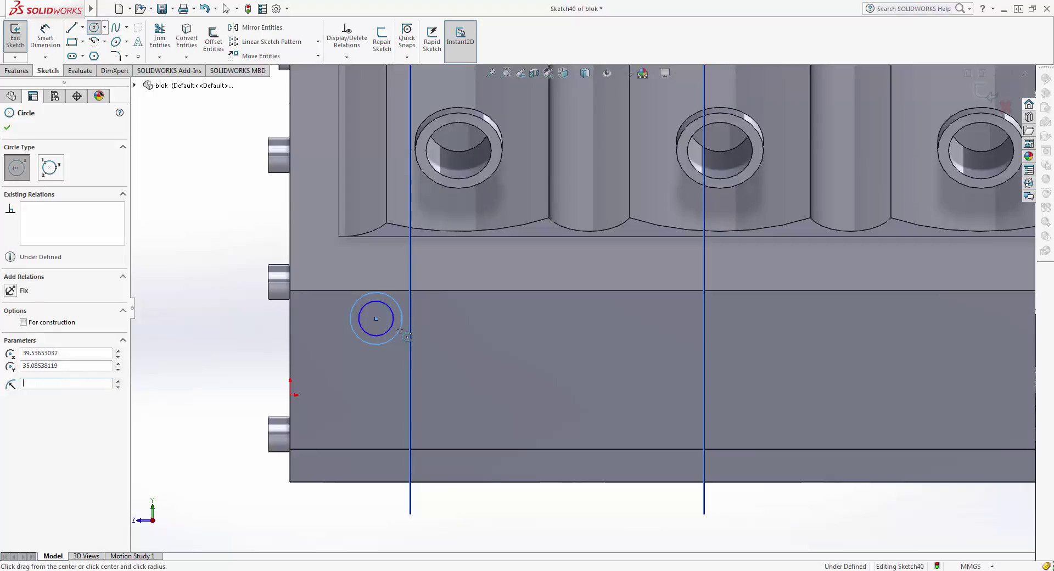
text(5)
scroll(387, 345, down, 1)
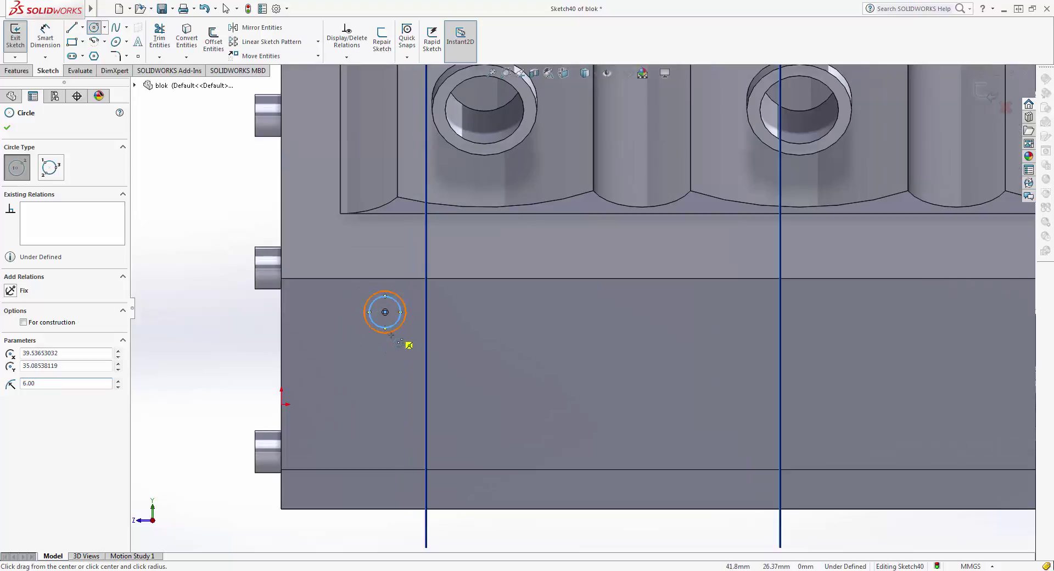
key(Escape)
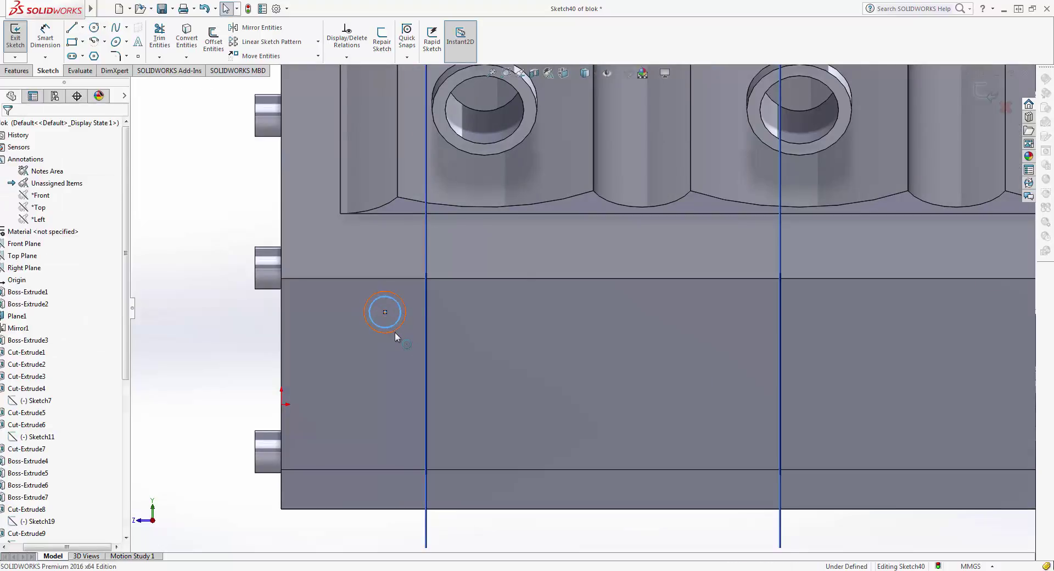
Adjust the circle radii so the pair ends as 16 mm and 12 mm diameter circles.
click(395, 331)
text(101)
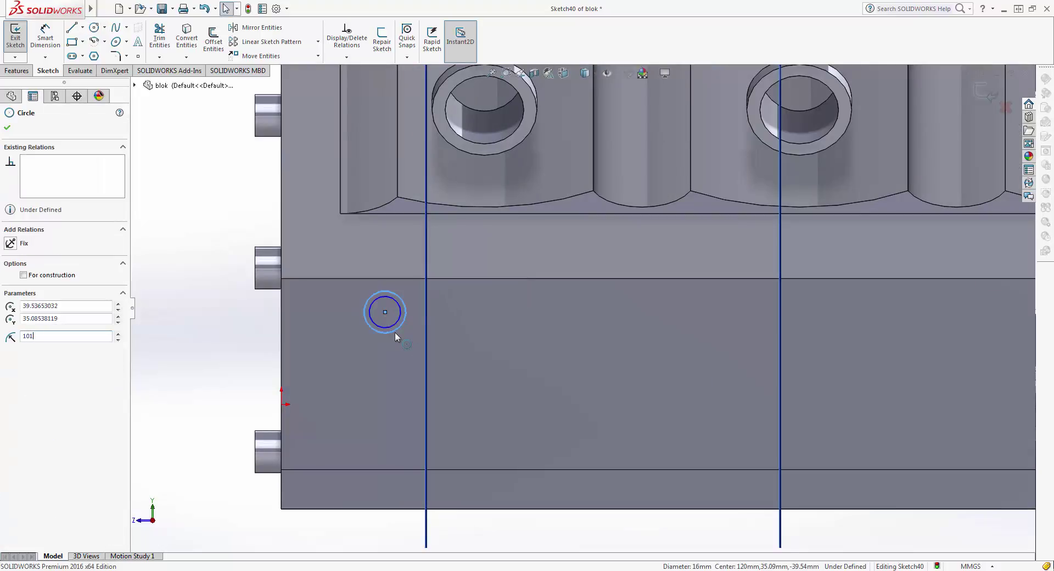
key(BackSpace)
key(Return)
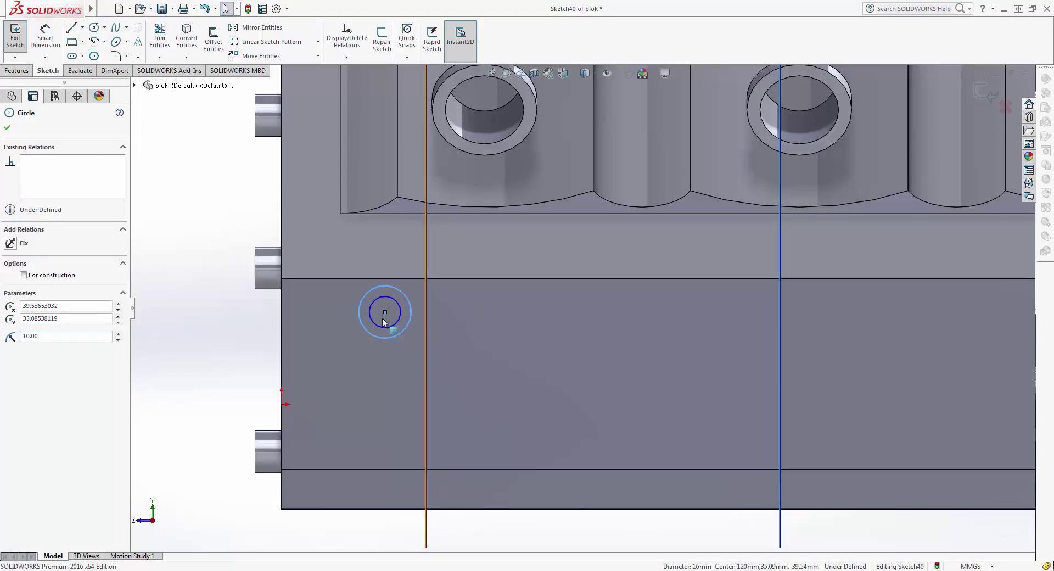
click(392, 328)
text(8)
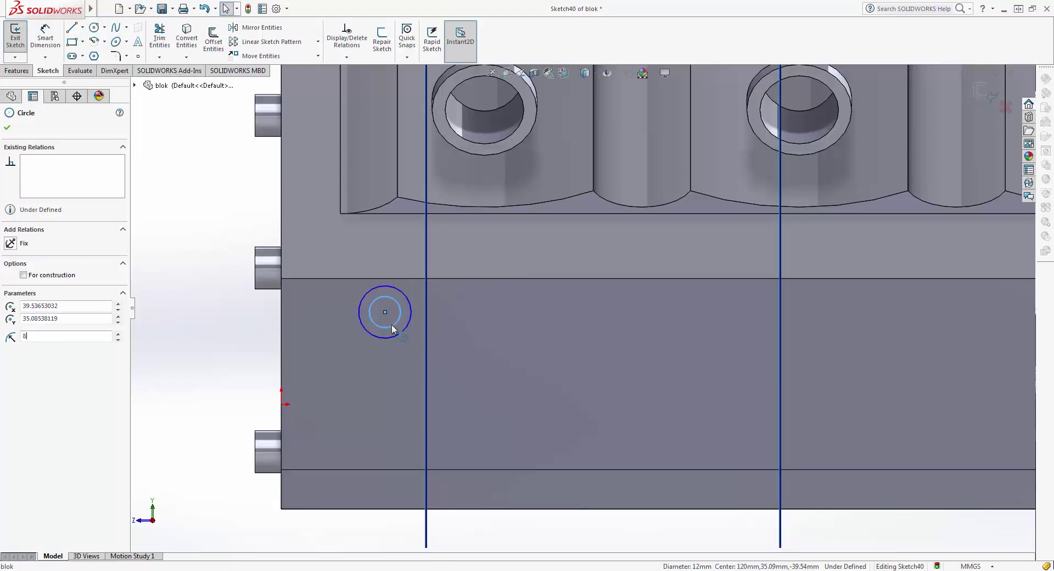
key(Return)
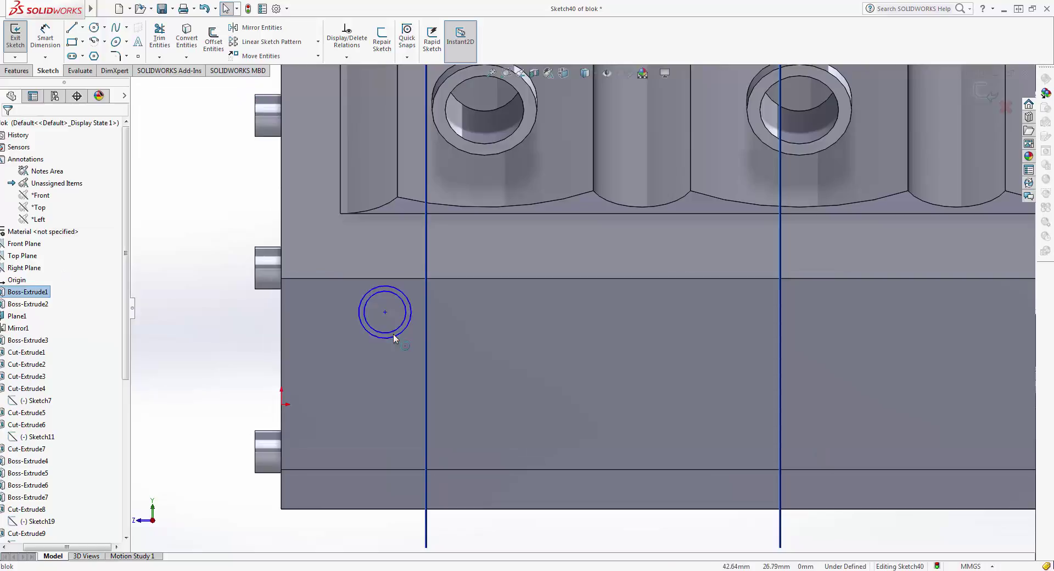
click(393, 333)
text(6)
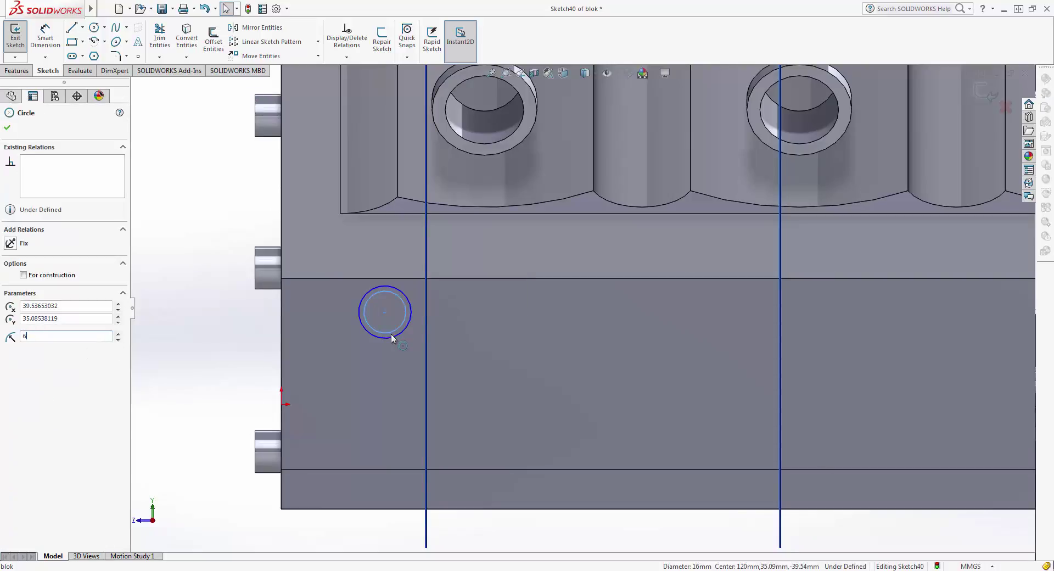
key(Return)
click(380, 315)
scroll(510, 360, up, 3)
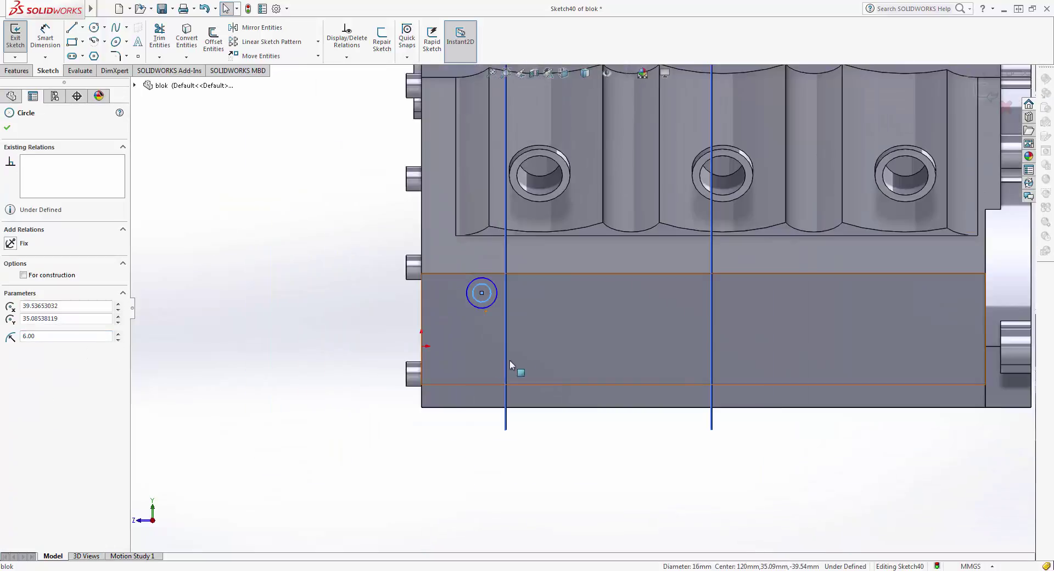
key(Escape)
click(96, 28)
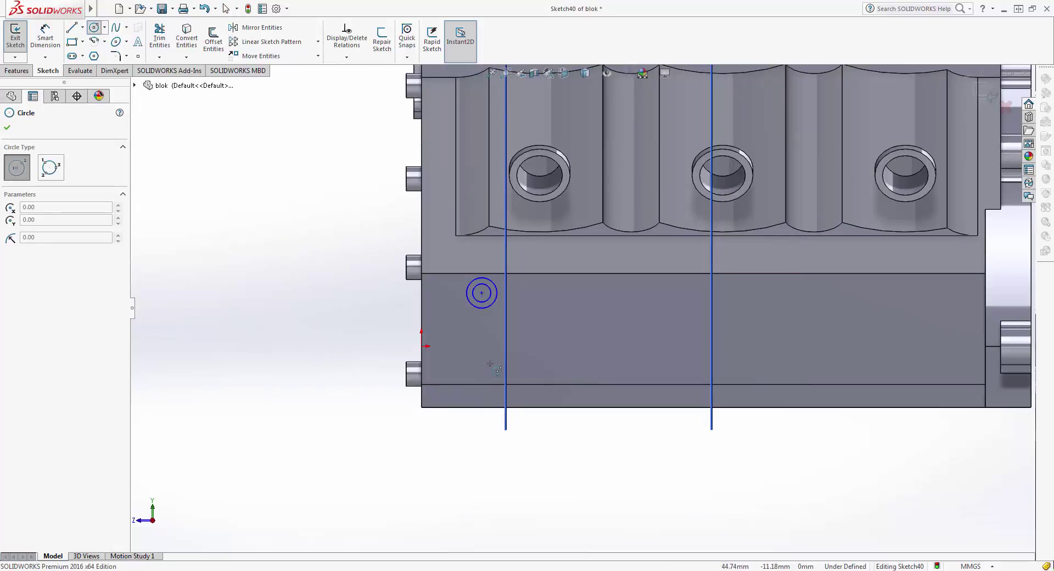
Add a 10 mm radius circle below the first pair and pan to make room on the right.
click(481, 365)
click(493, 367)
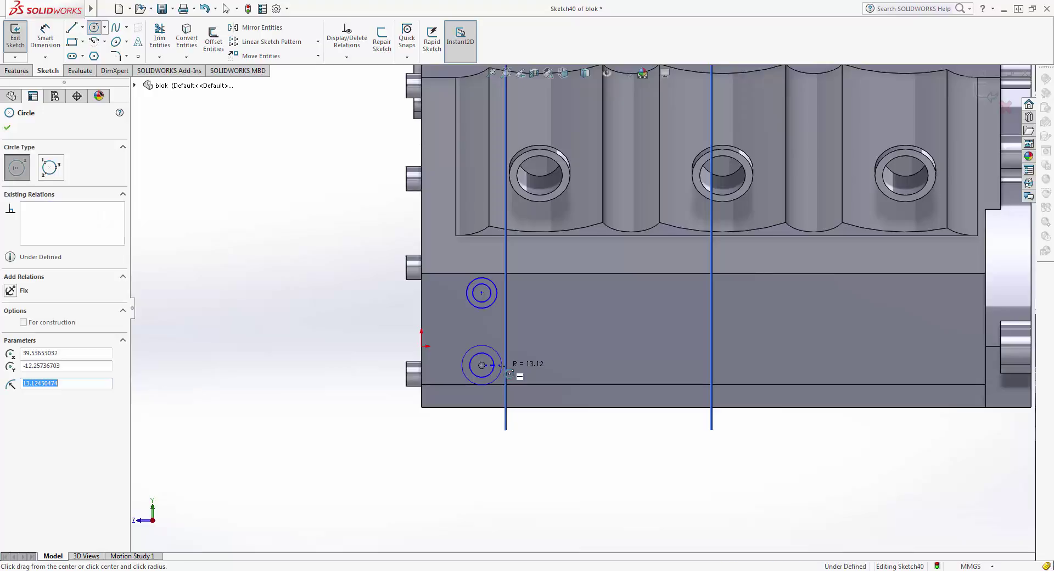
text(10.00)
scroll(502, 370, down, 2)
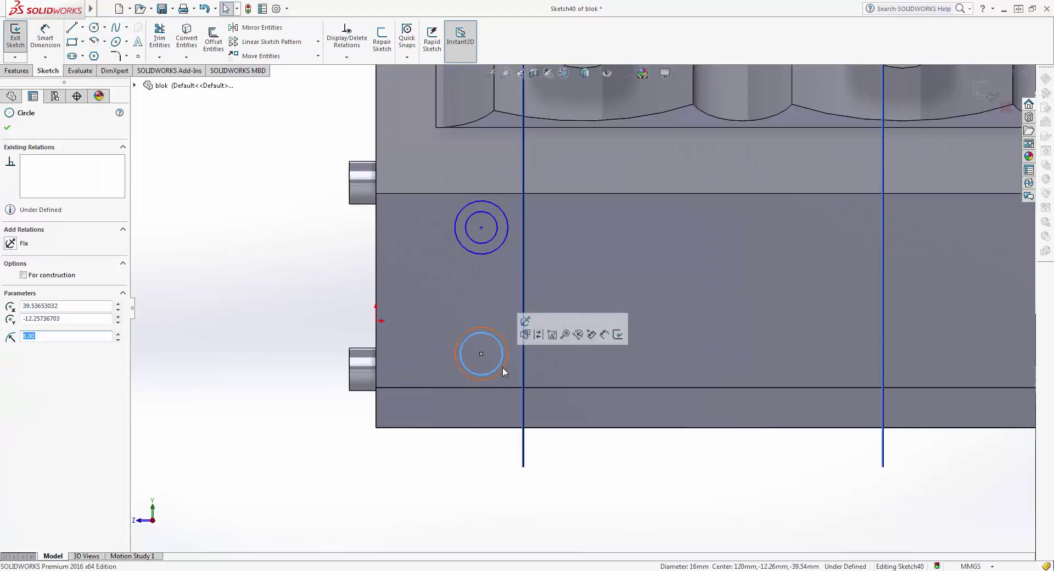
text(10)
key(Return)
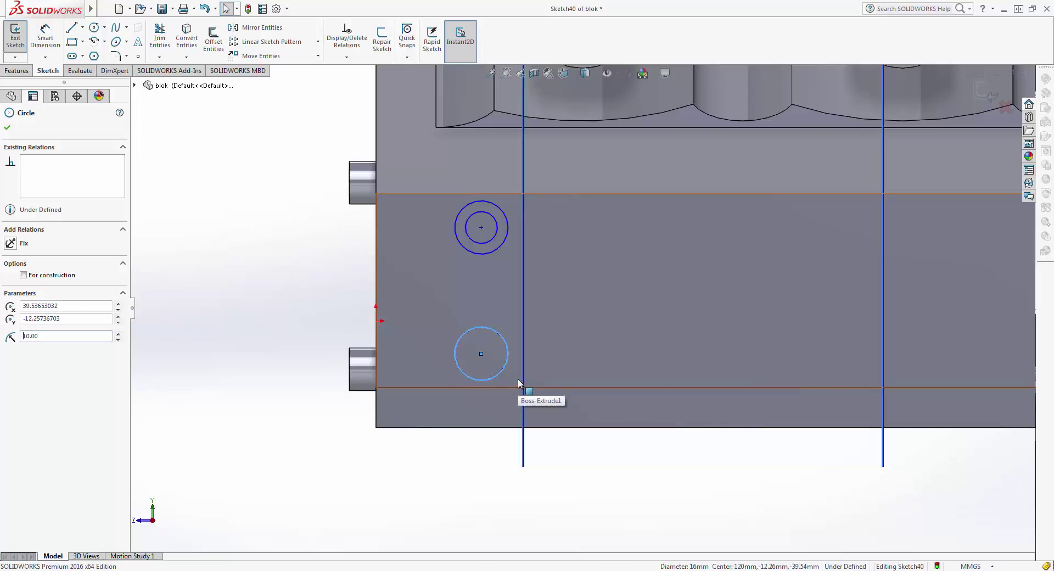
text(6)
key(Return)
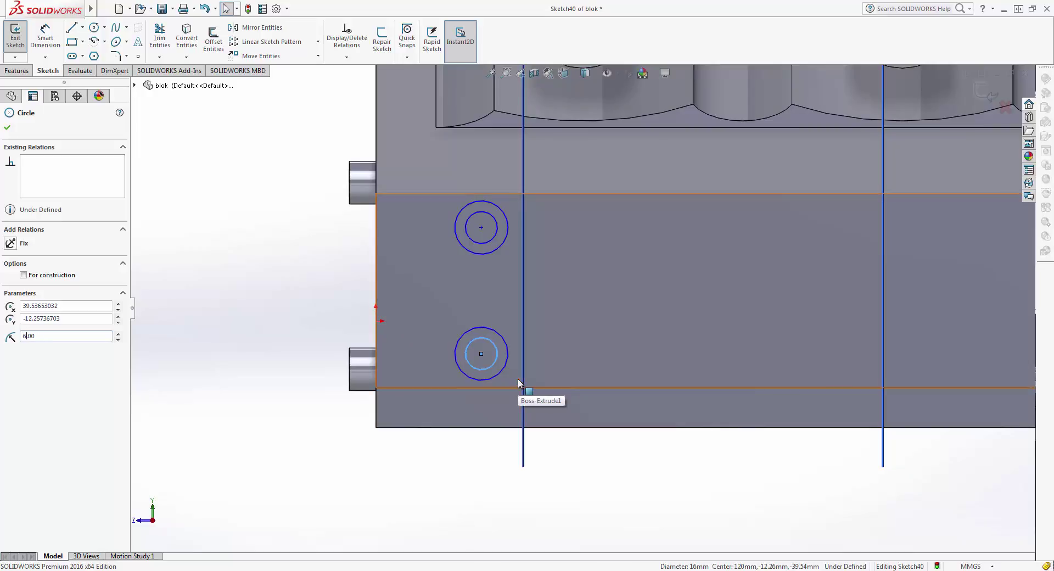
click(8, 127)
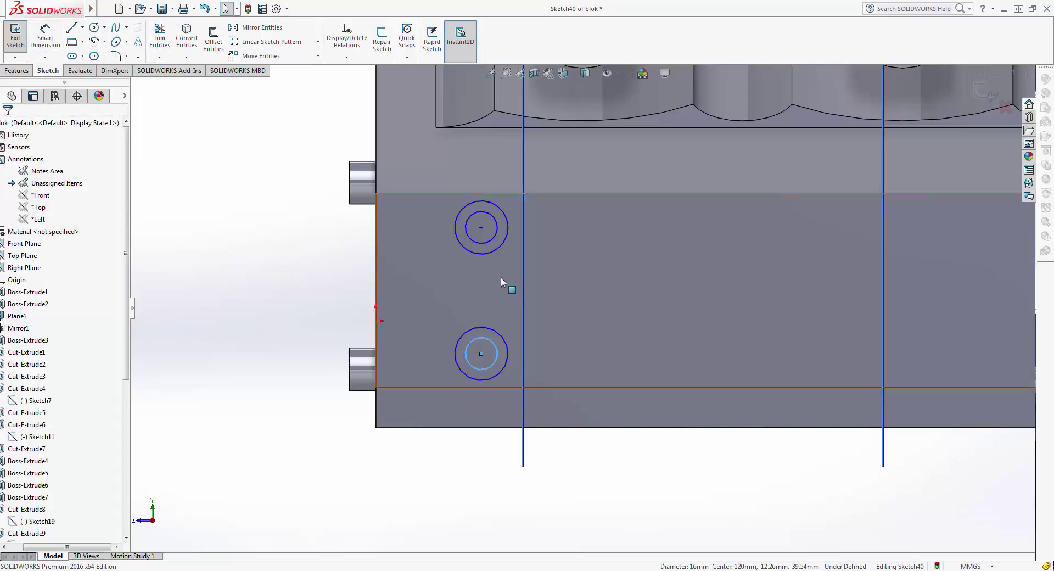
ctrl+middle_drag(500, 277, 376, 292)
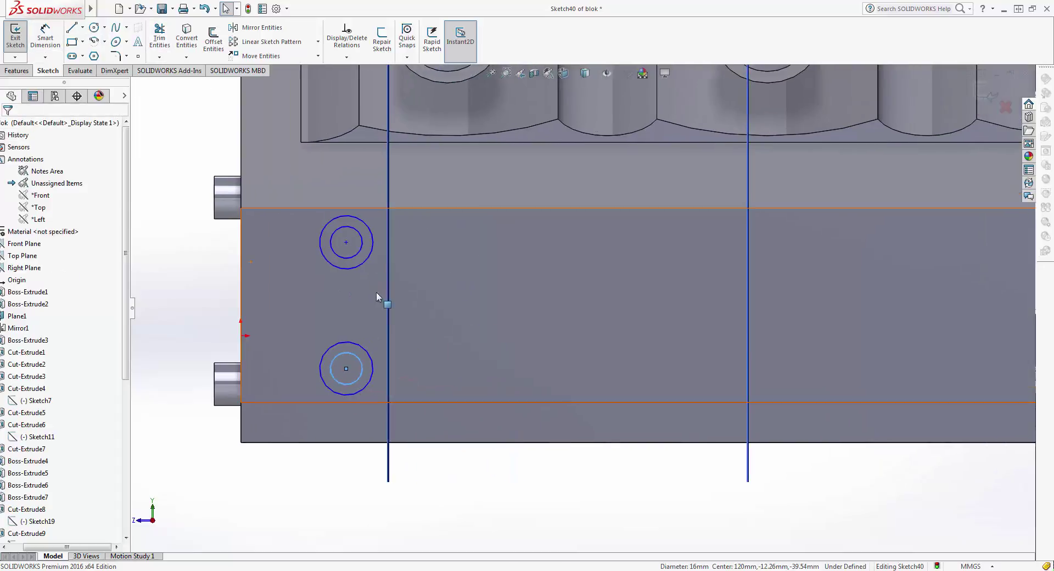
Draw a concentric 6 mm and 10 mm radius circle pair right of the upper pair.
click(94, 31)
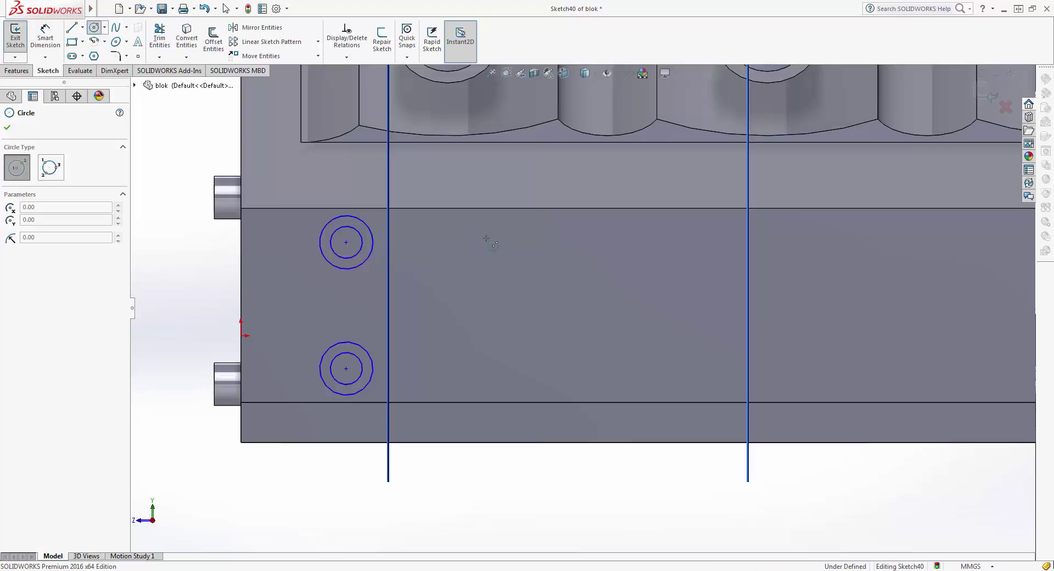
click(539, 242)
click(558, 253)
text(6)
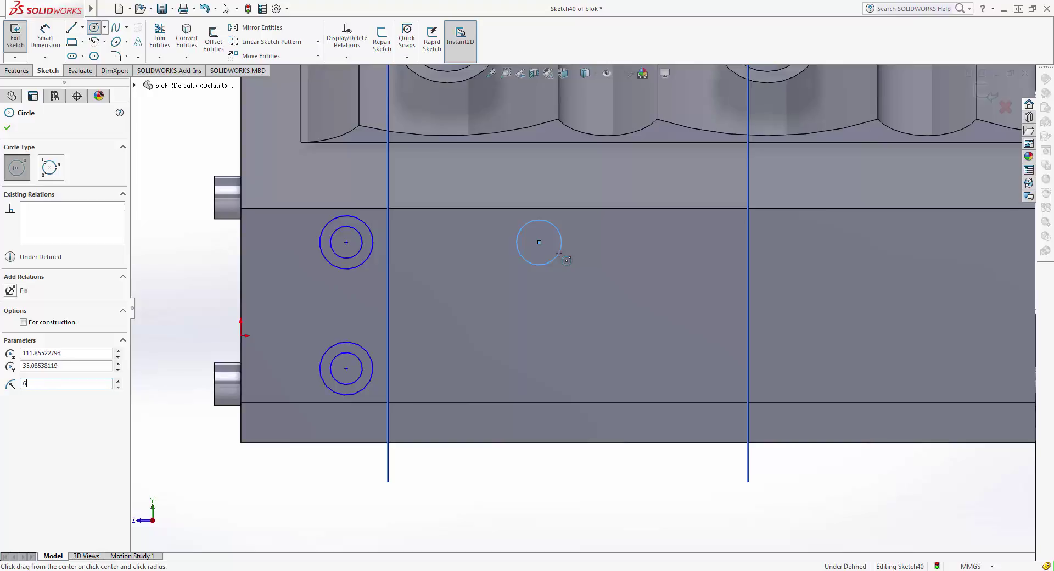
key(Return)
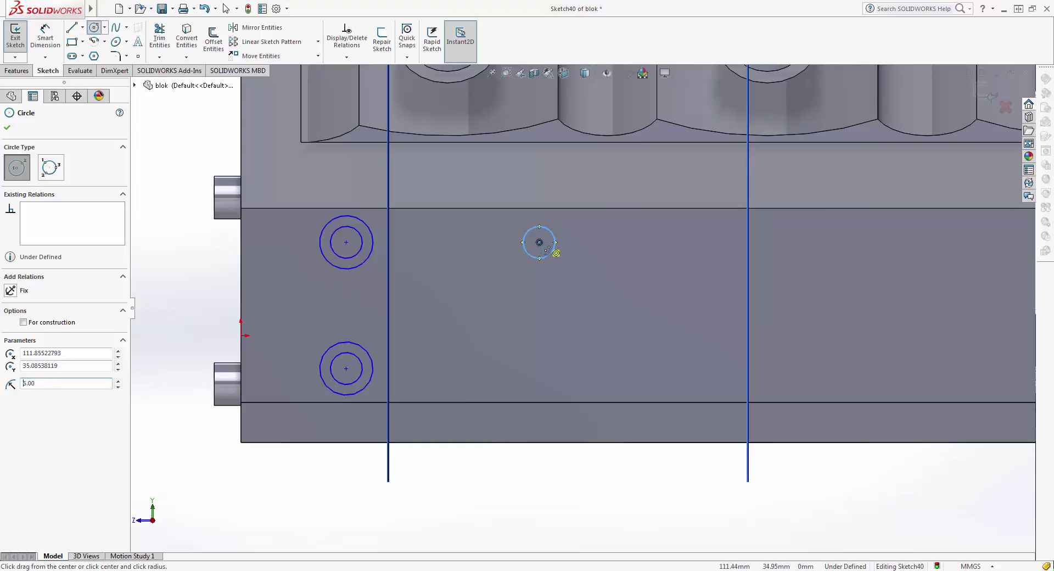
click(539, 242)
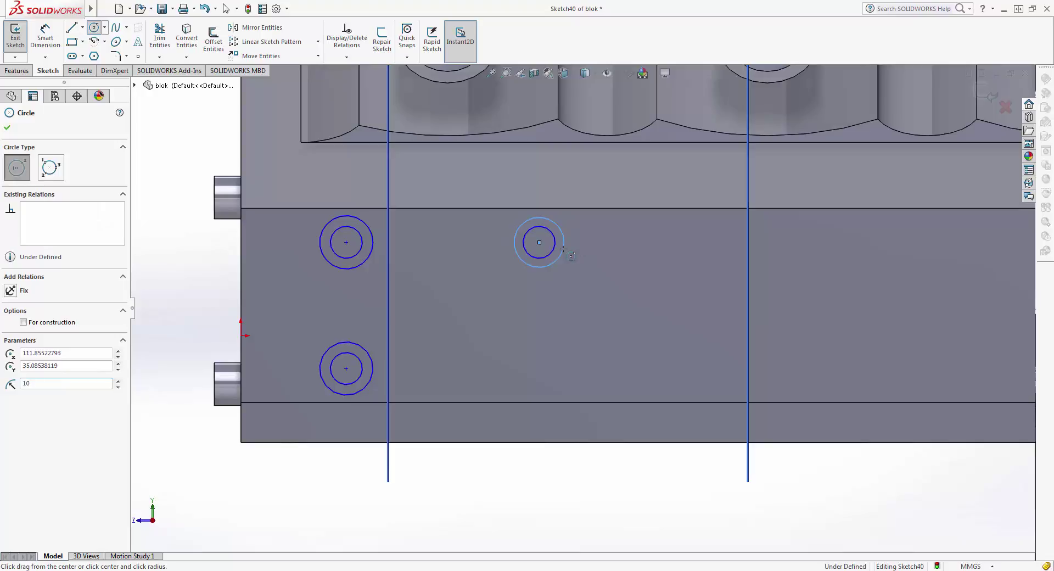
key(Return)
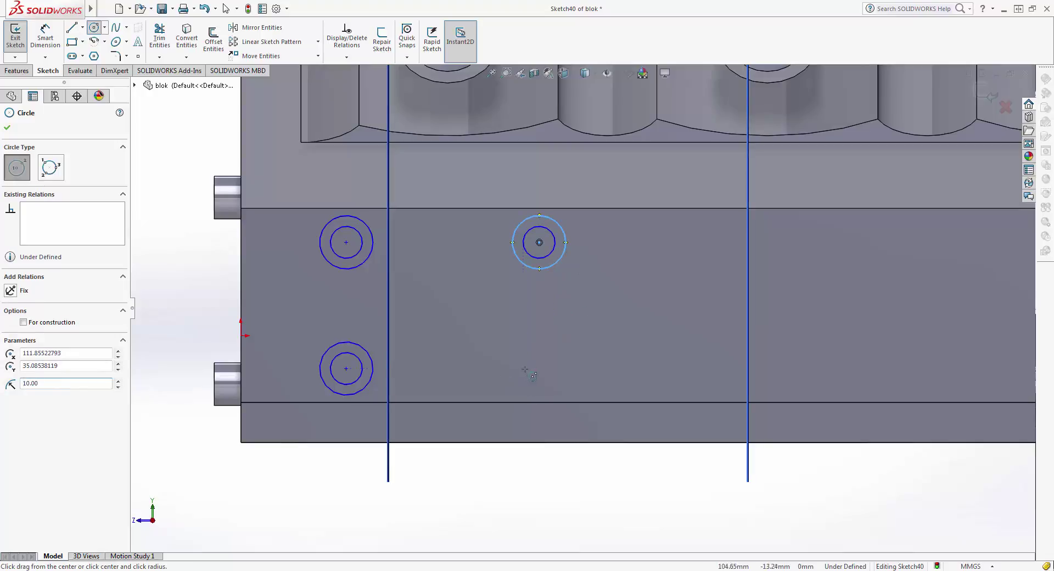
Draw a matching 6 mm and 10 mm radius pair below it, aligned with the others.
click(539, 368)
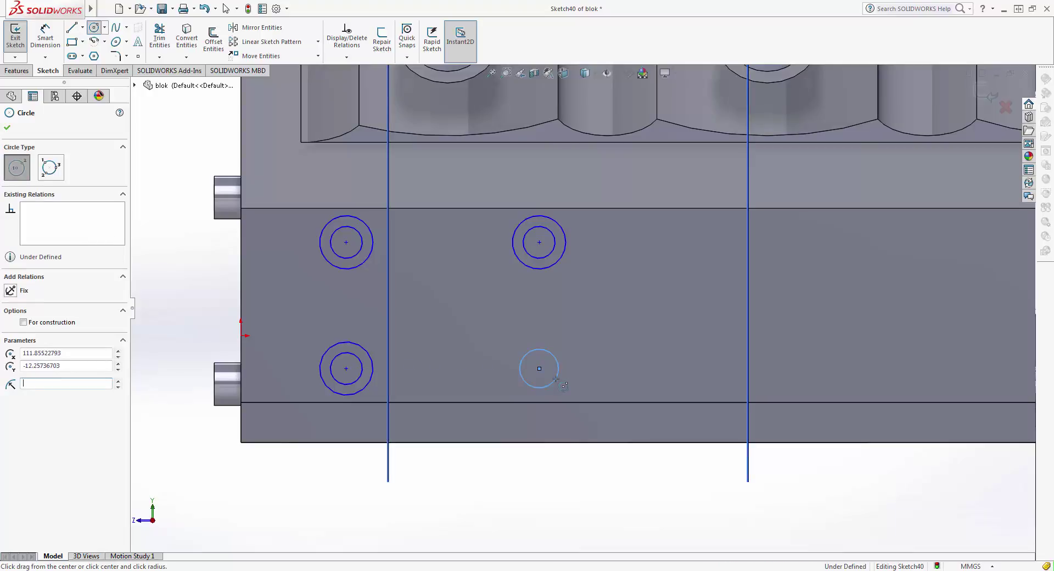
text(6)
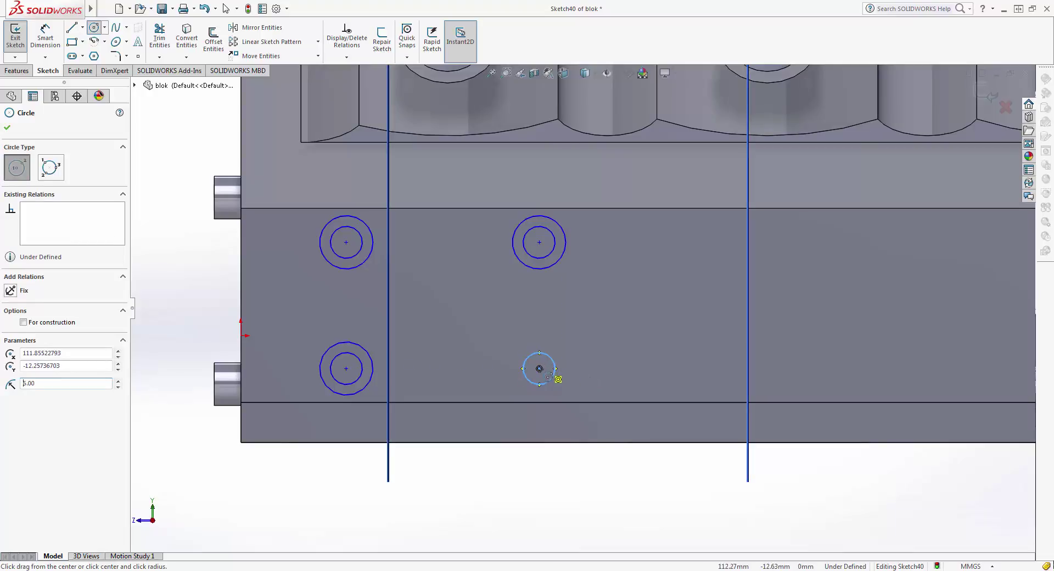
click(557, 379)
click(538, 369)
click(558, 380)
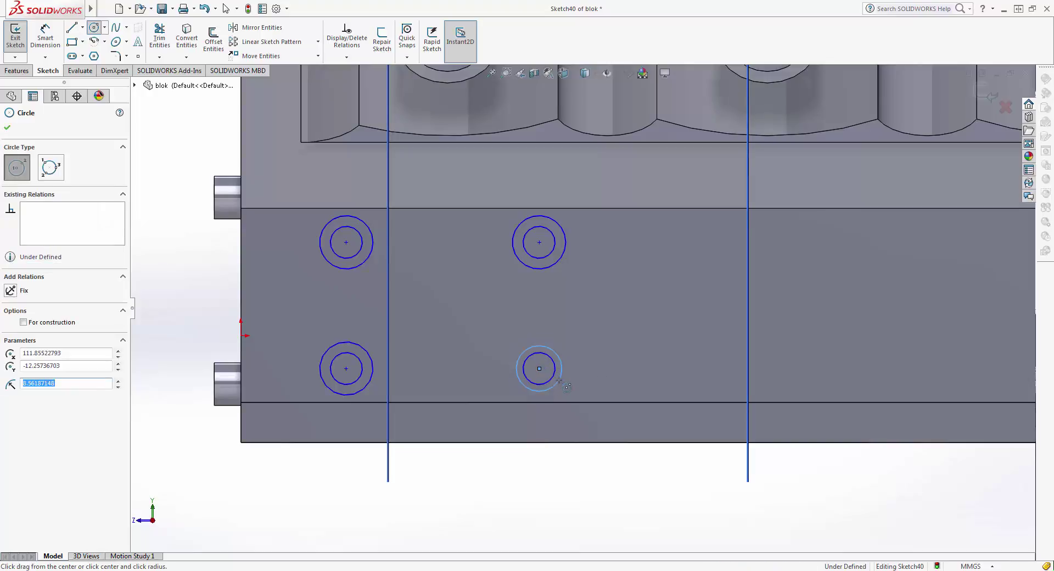
text(10)
key(Return)
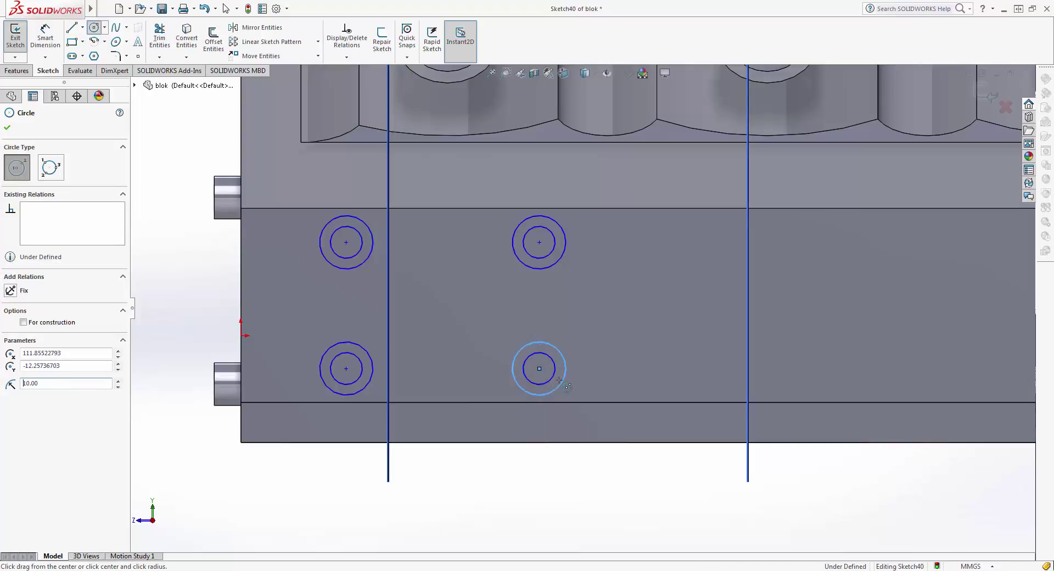
scroll(600, 373, up, 1)
scroll(604, 368, up, 1)
scroll(574, 379, up, 2)
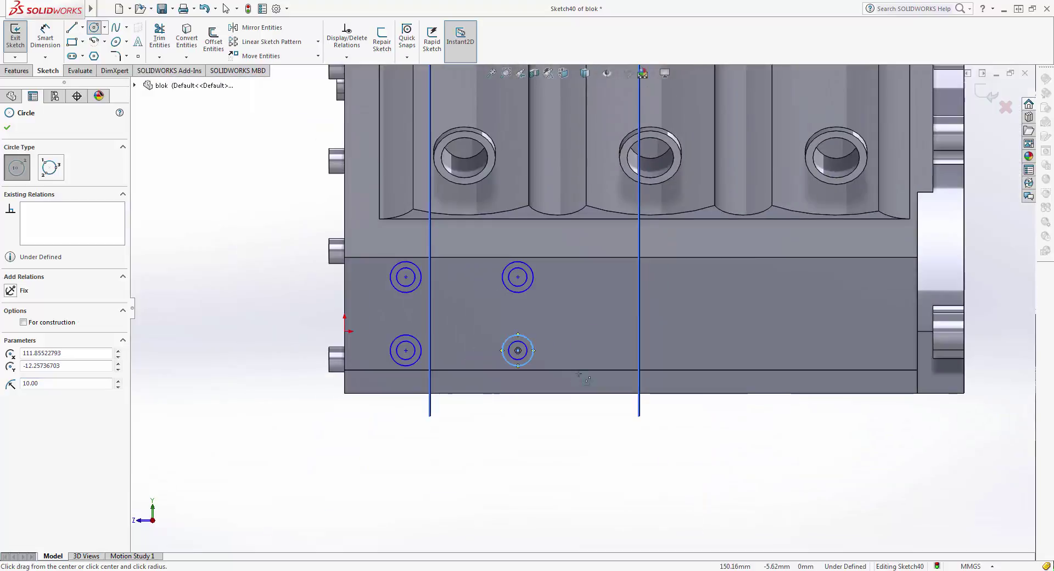
scroll(571, 361, up, 1)
scroll(540, 372, down, 2)
key(Escape)
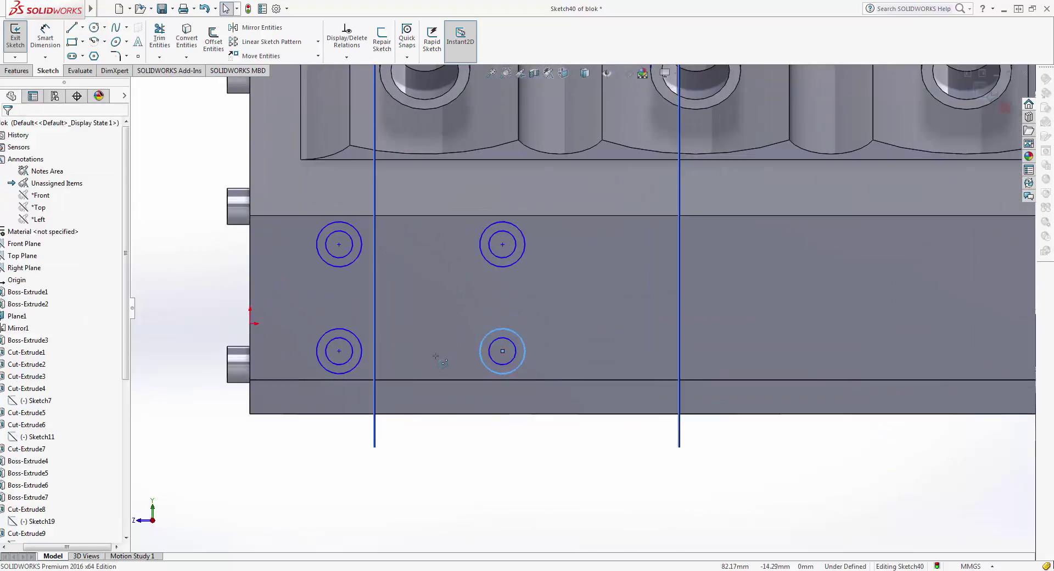
scroll(459, 337, down, 1)
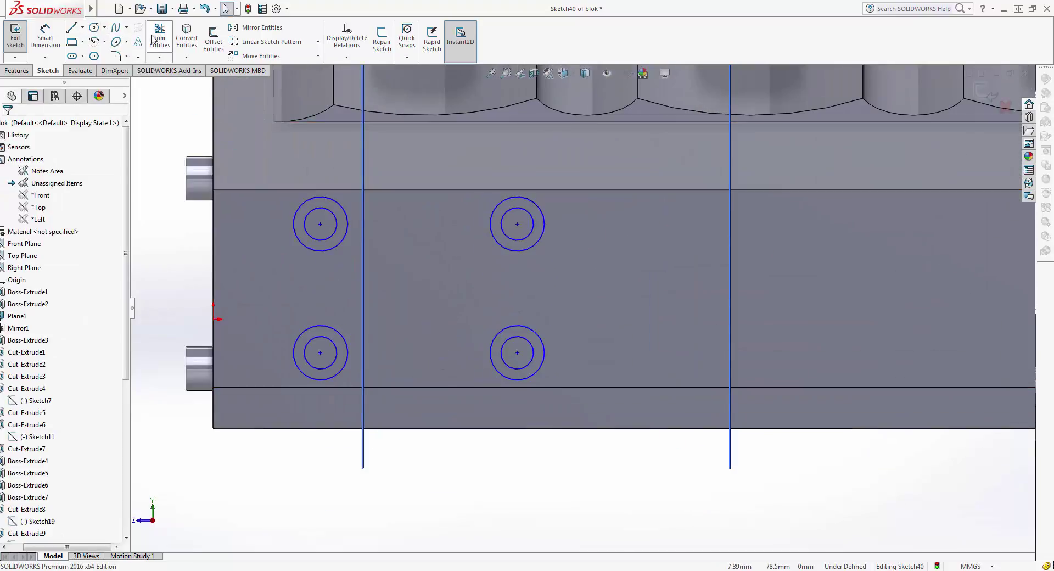
Dimension the upper-left circle centre 15 mm from the face's top edge.
click(55, 36)
click(320, 224)
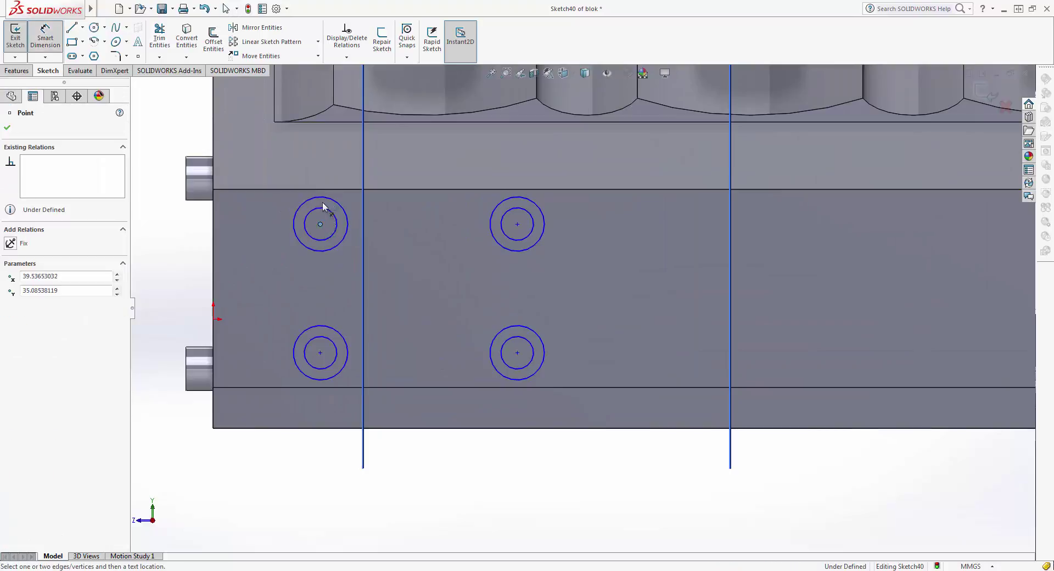
click(324, 189)
click(401, 220)
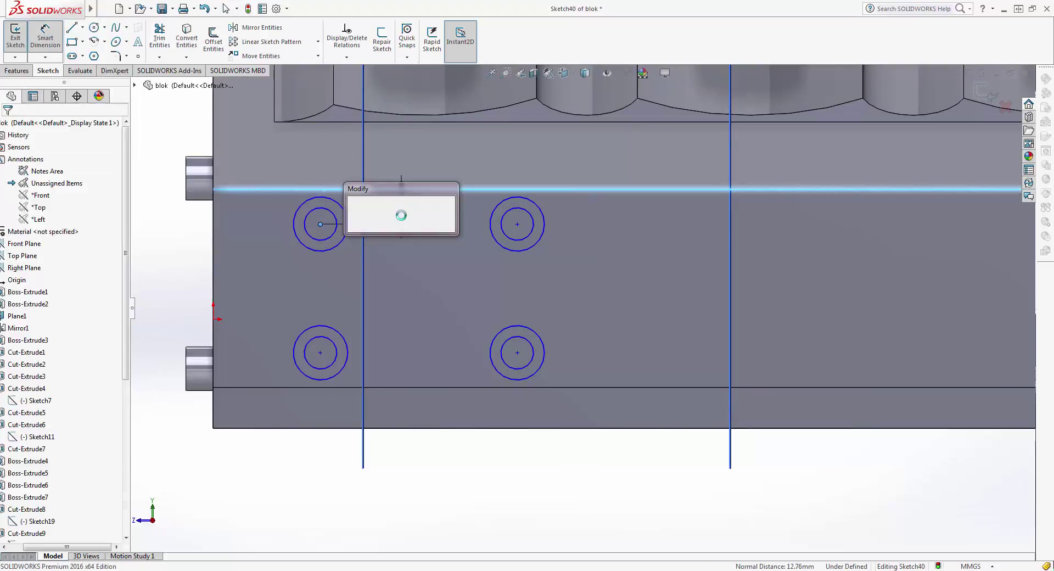
text(10)
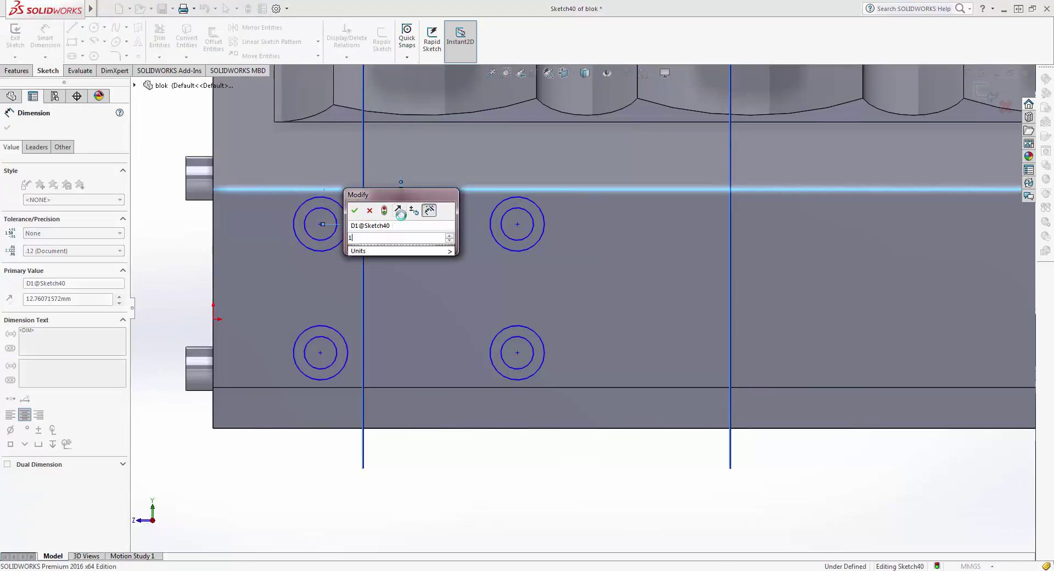
key(Return)
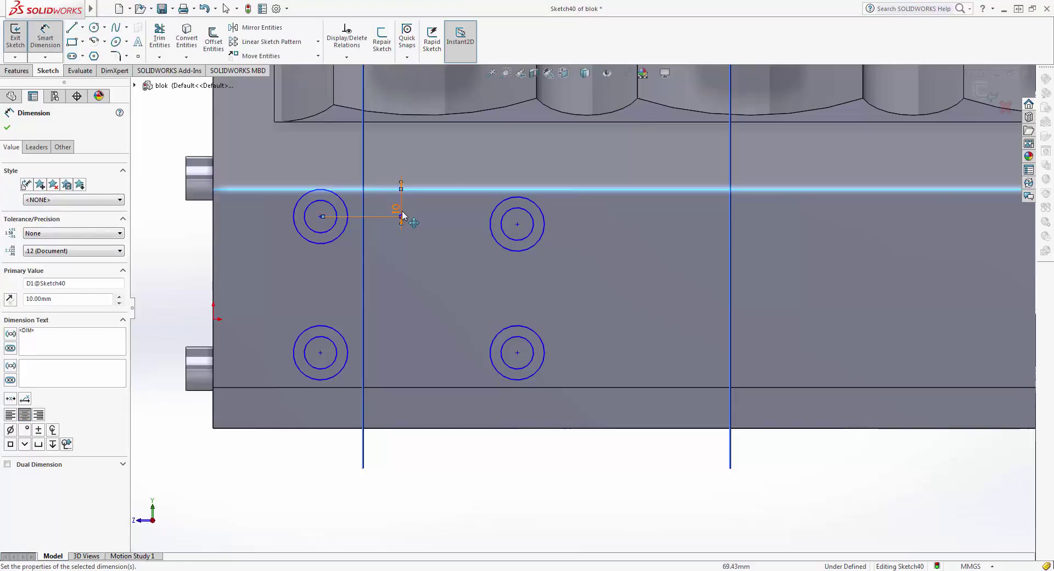
double_click(395, 210)
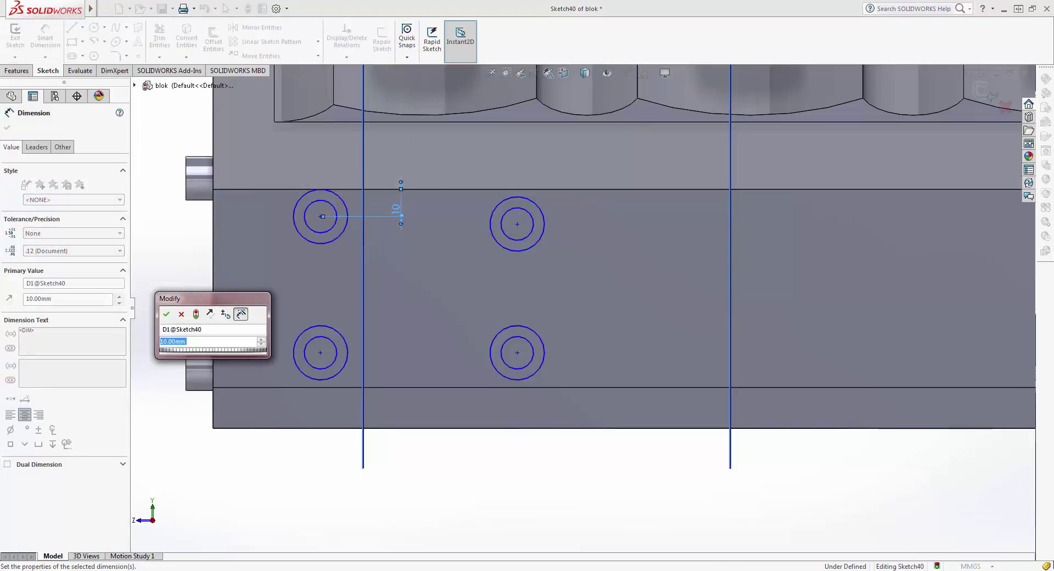
text(15)
key(Return)
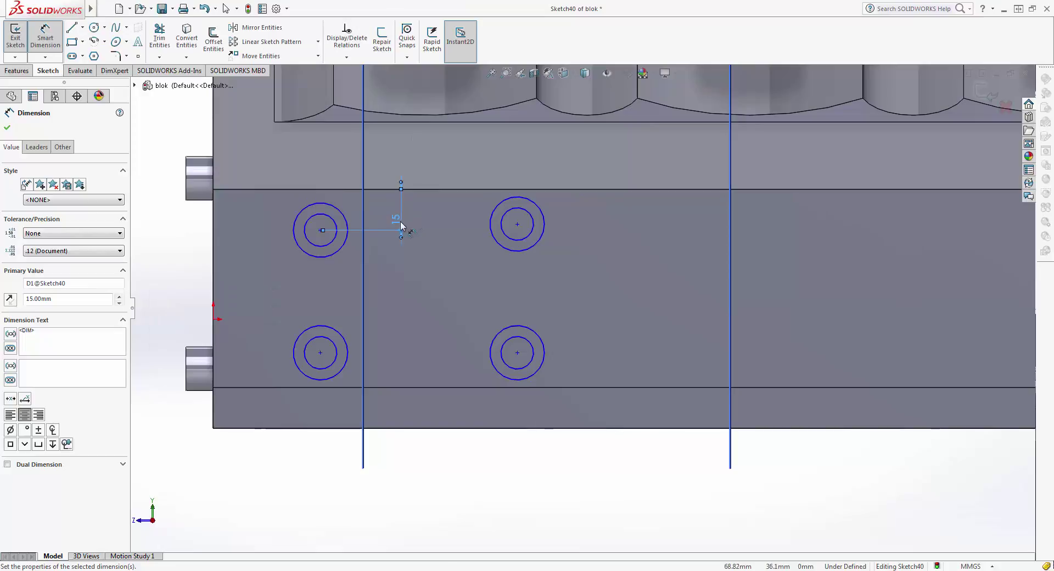
double_click(400, 226)
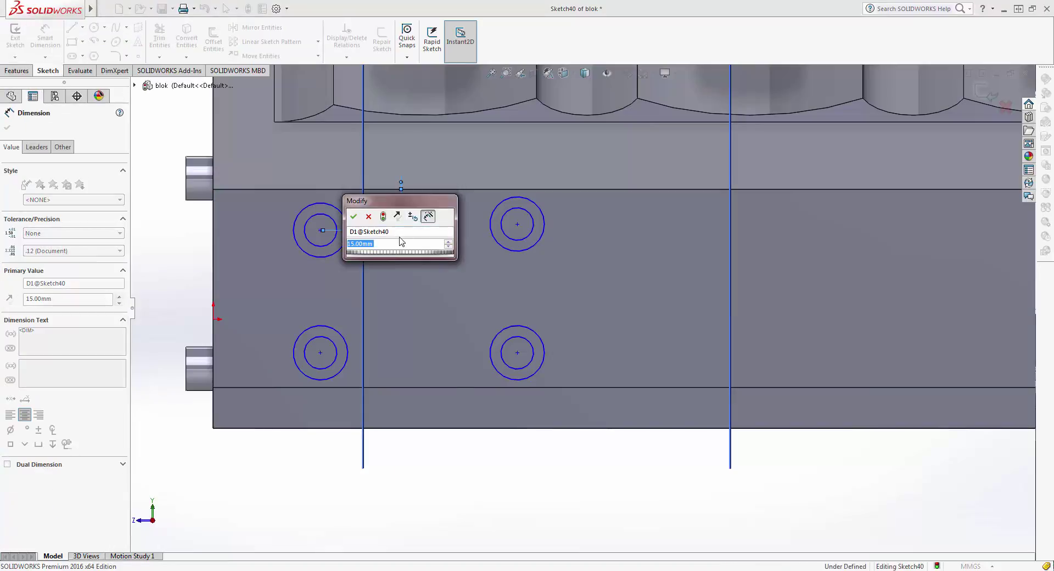
key(Return)
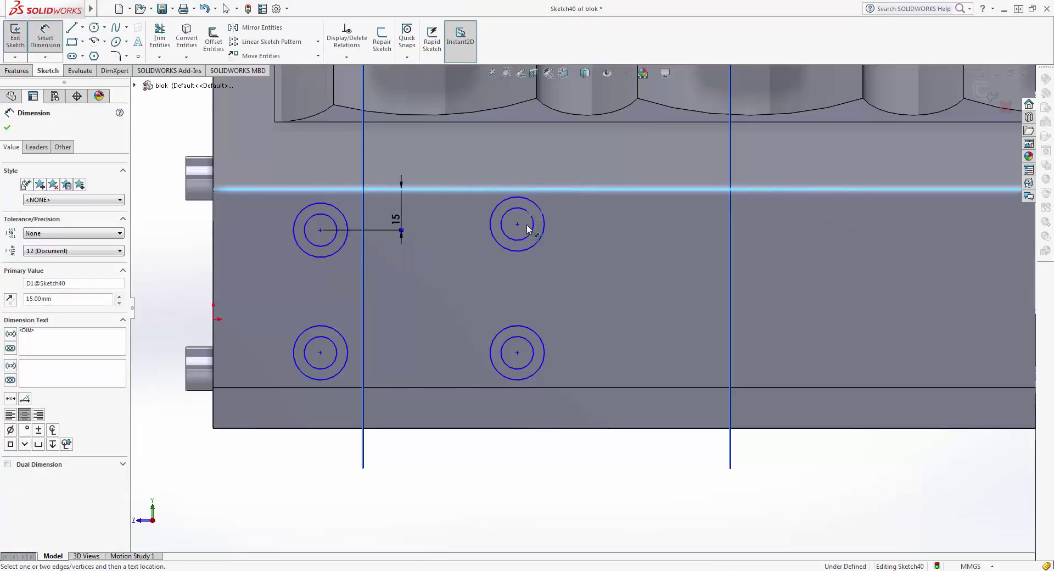
Dimension the upper-right centre 15 mm below the top edge and lower-right 15 mm above the bottom edge.
click(517, 225)
click(567, 231)
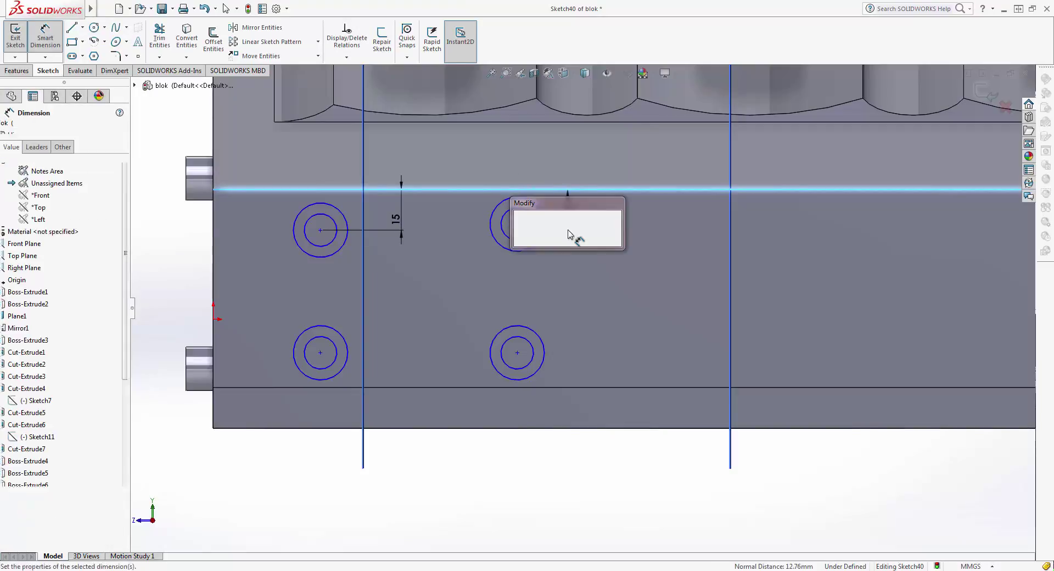
text(15)
key(Return)
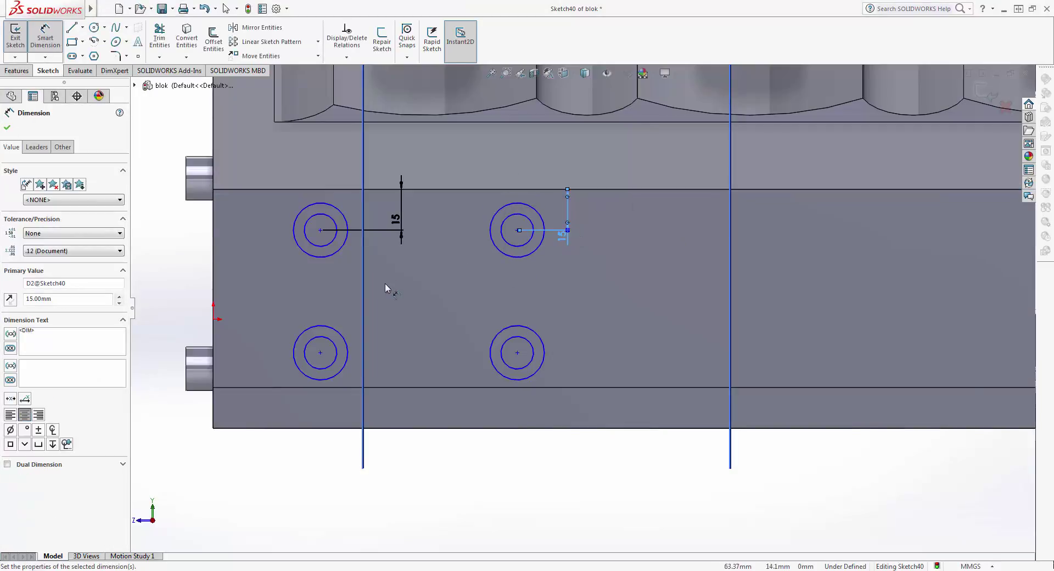
scroll(542, 269, up, 2)
scroll(542, 273, up, 2)
scroll(526, 299, up, 1)
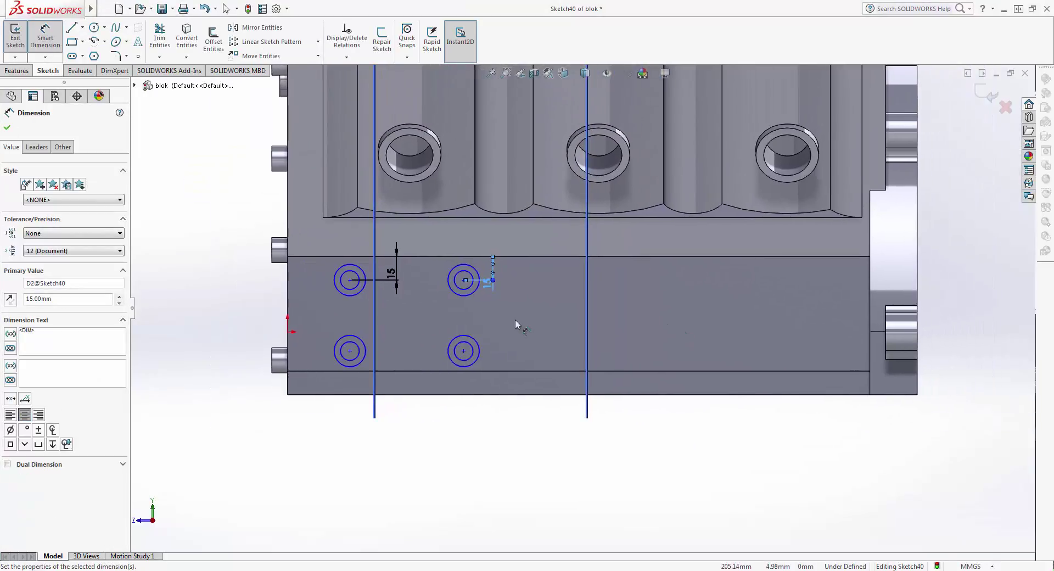
click(463, 351)
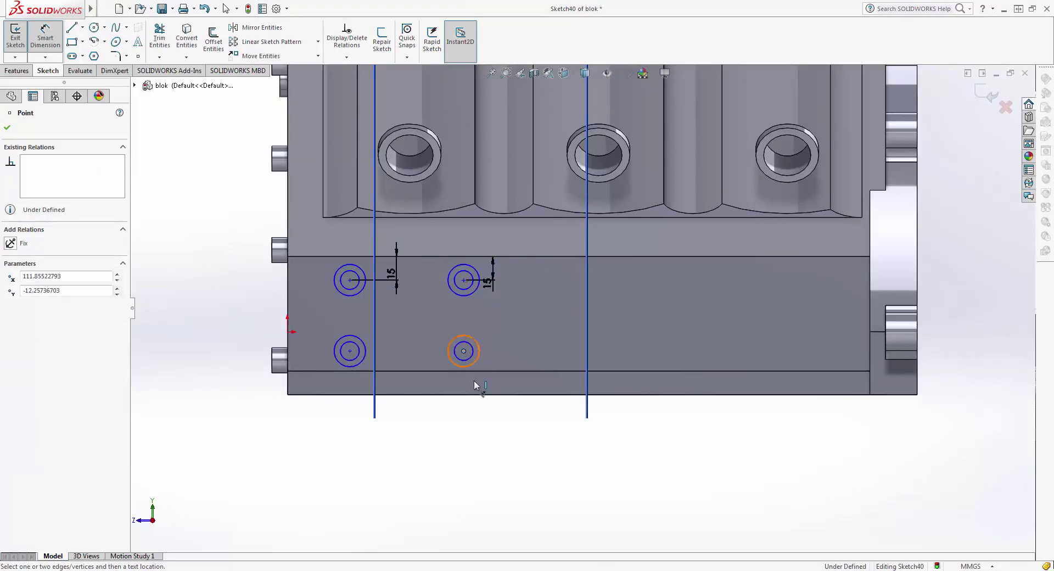
click(481, 371)
click(500, 355)
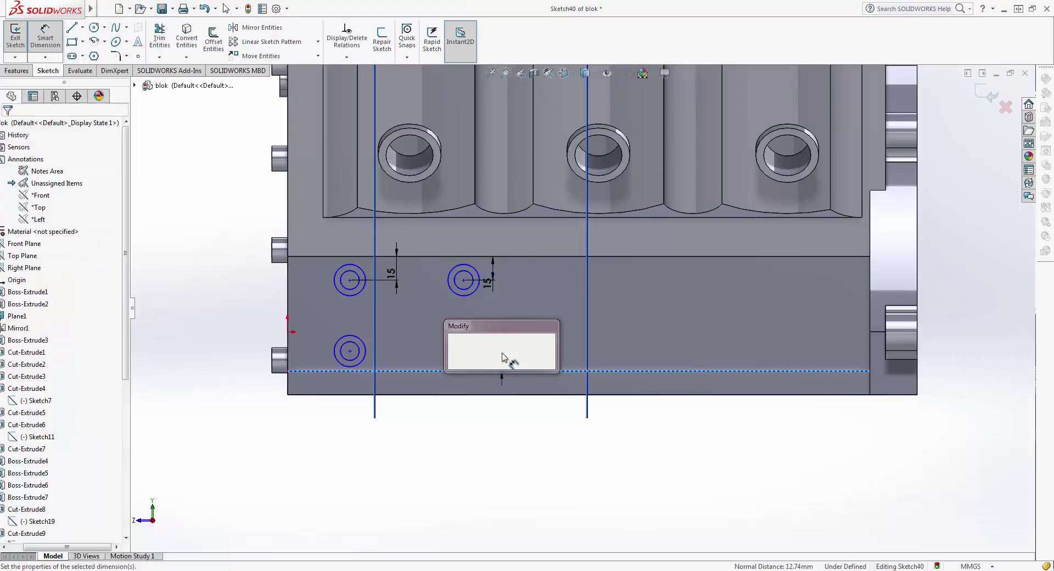
text(15)
key(Return)
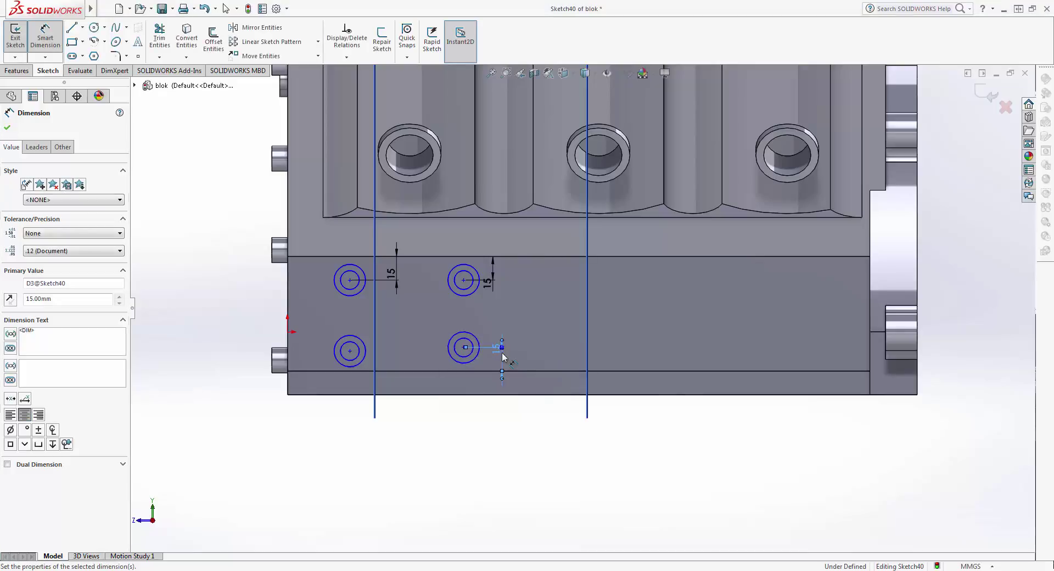
Dimension the lower-left circle centre 15 mm from the bottom edge and view the model at an angle.
click(385, 371)
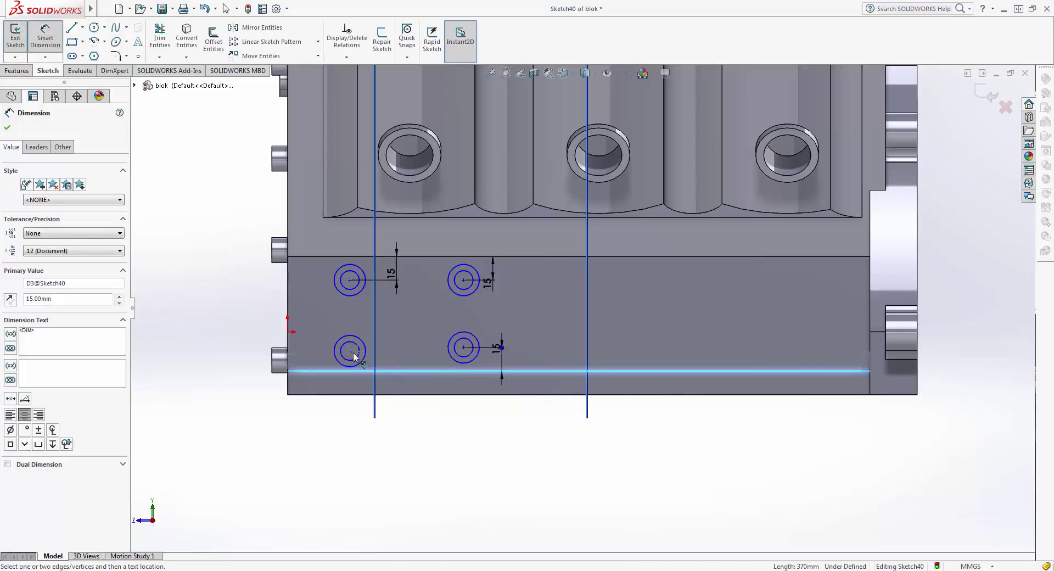
click(350, 351)
click(389, 351)
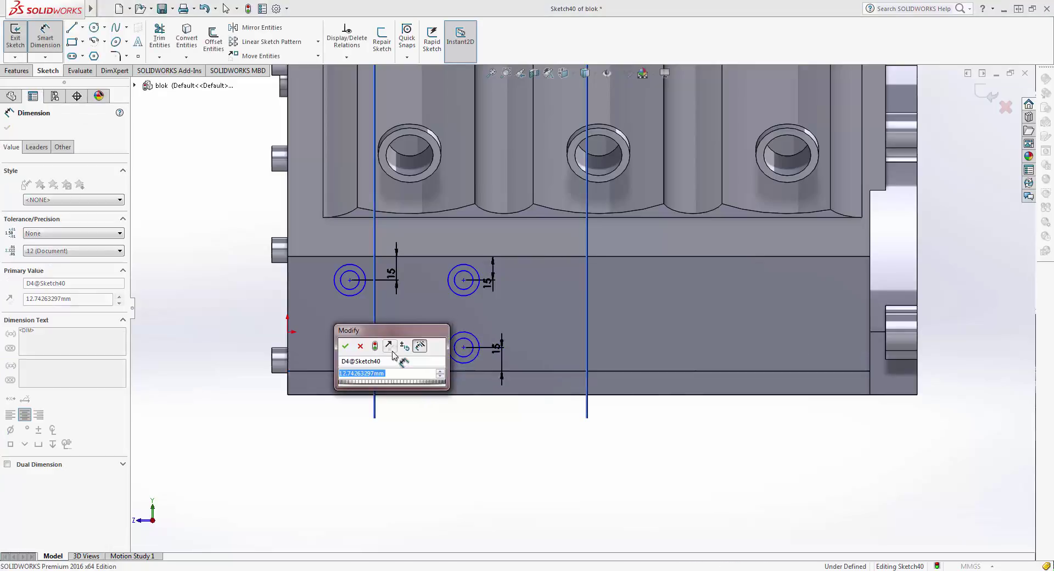
text(15)
key(Return)
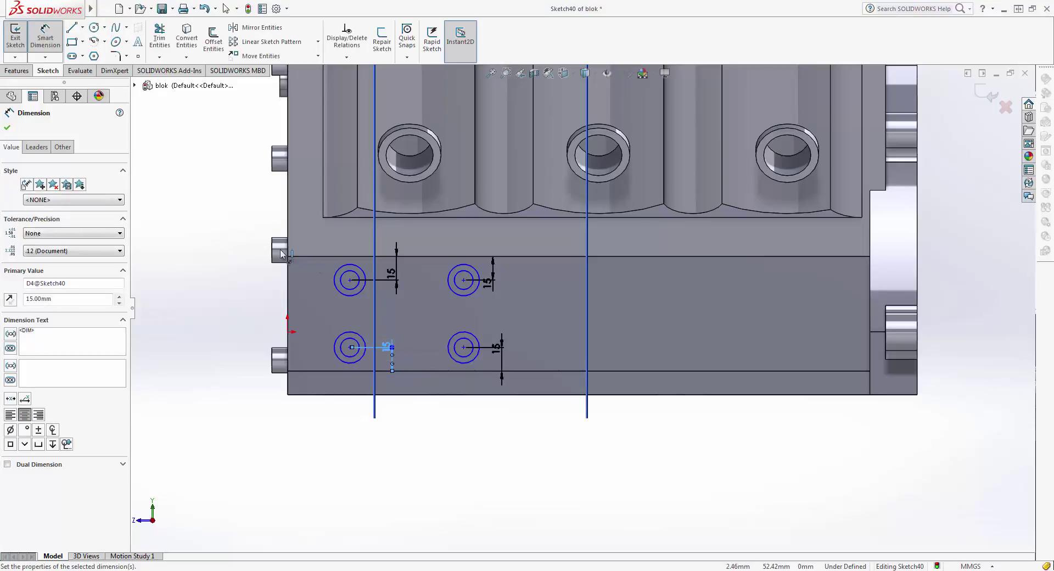
ctrl+middle_drag(374, 262, 341, 313)
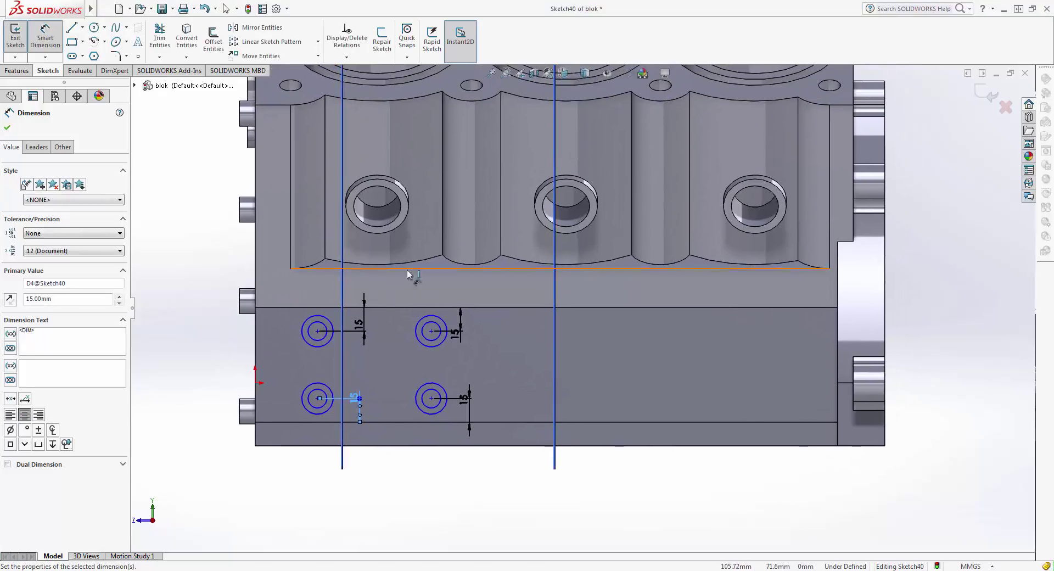
mouse_move(372, 271)
middle_down()
mouse_move(416, 284)
mouse_move(509, 240)
mouse_move(533, 241)
middle_up()
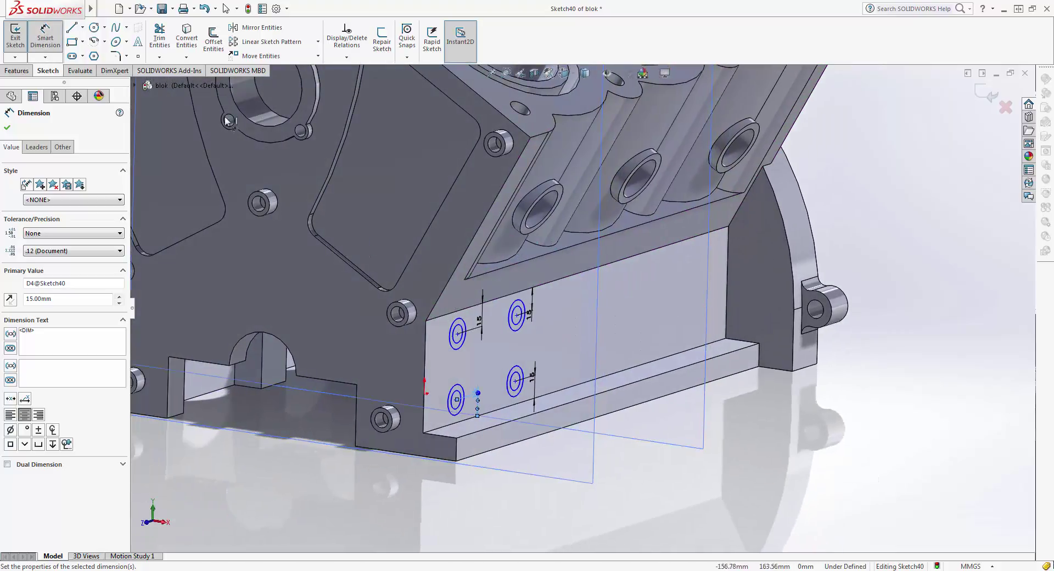
Exit the sketch and extrude the ring profiles 10 mm as Boss-Extrude16.
click(987, 95)
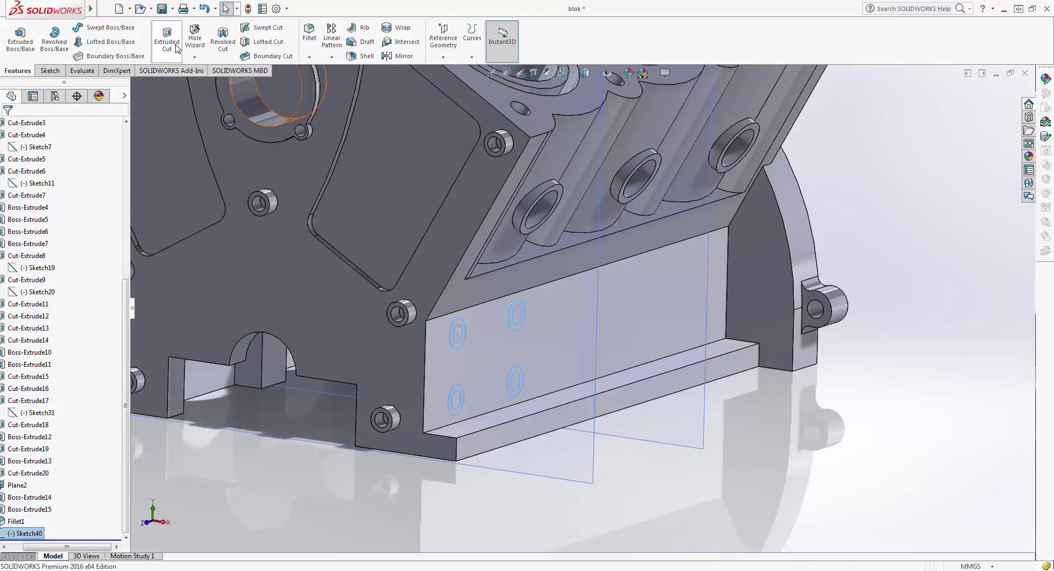
click(20, 38)
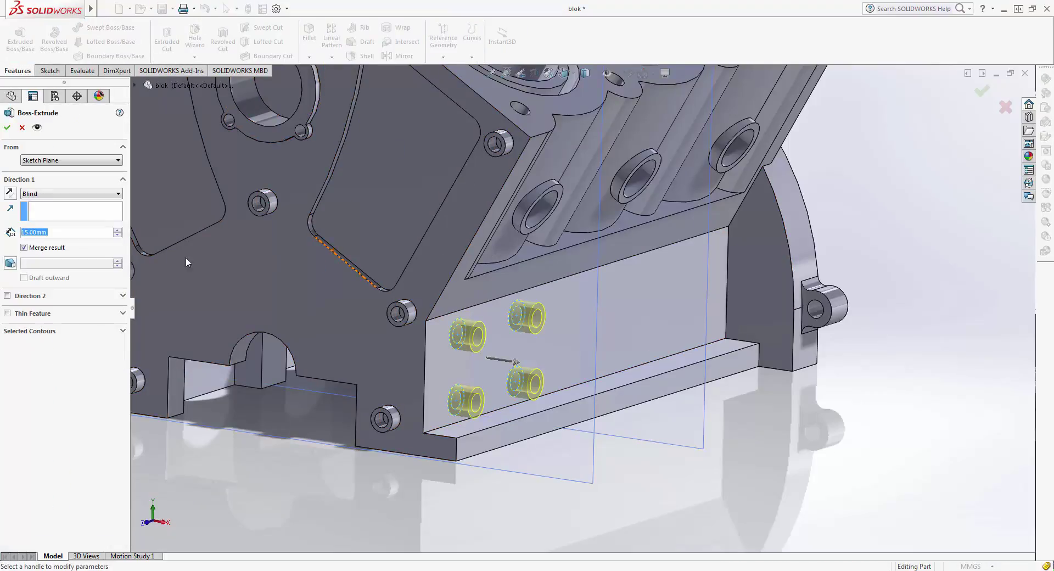
text(10)
key(Return)
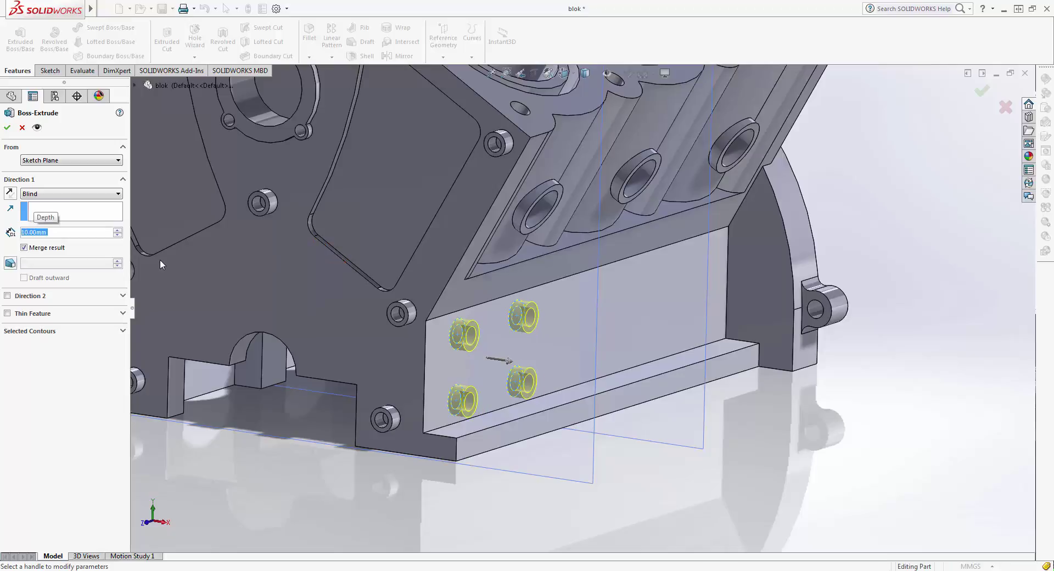
key(Return)
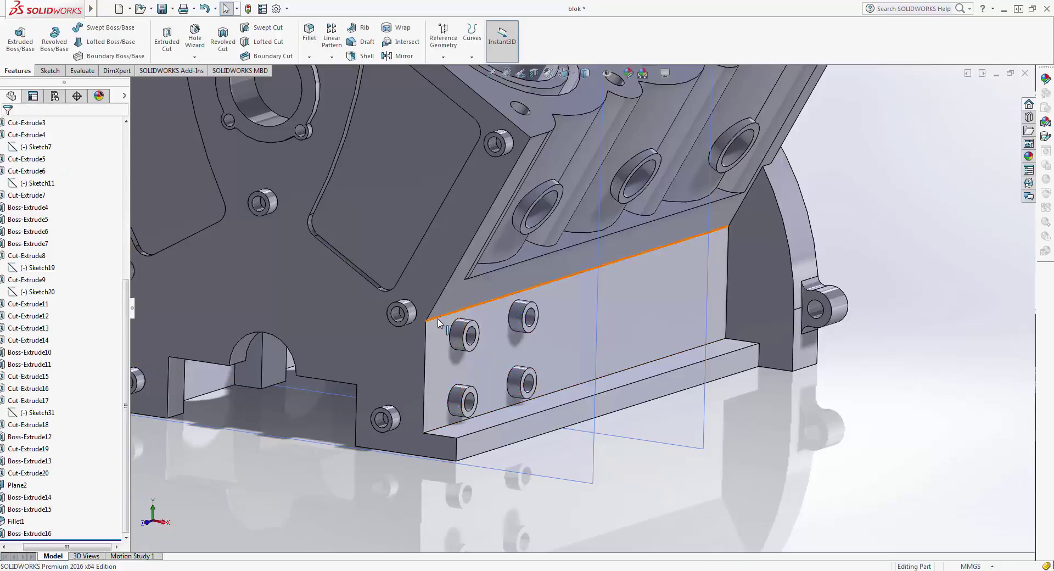
mouse_move(442, 325)
ctrl+middle_down()
mouse_move(552, 360)
mouse_move(613, 343)
mouse_move(478, 333)
mouse_move(566, 366)
ctrl+middle_up()
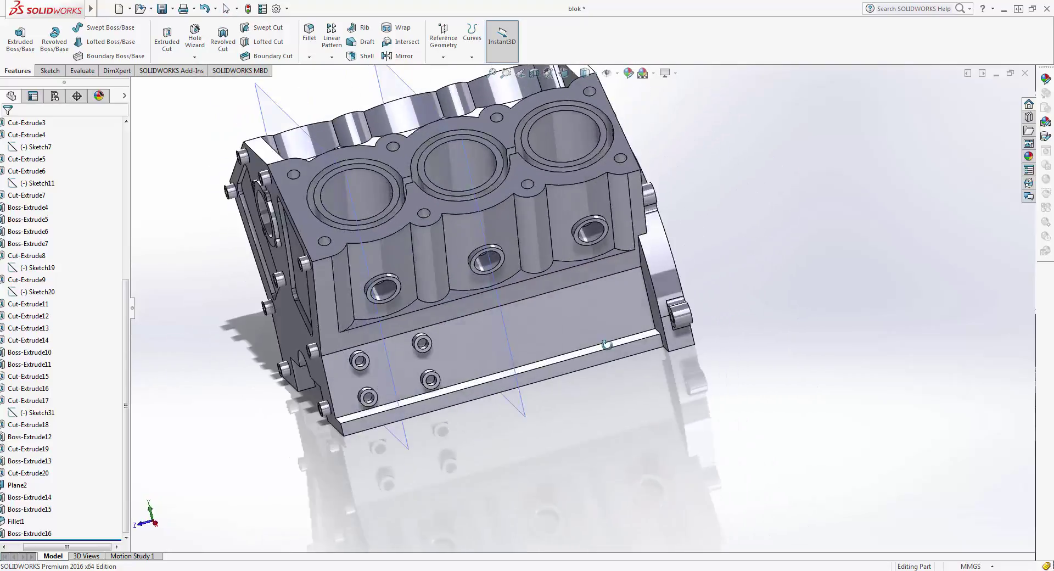
scroll(557, 351, up, 2)
scroll(549, 338, down, 3)
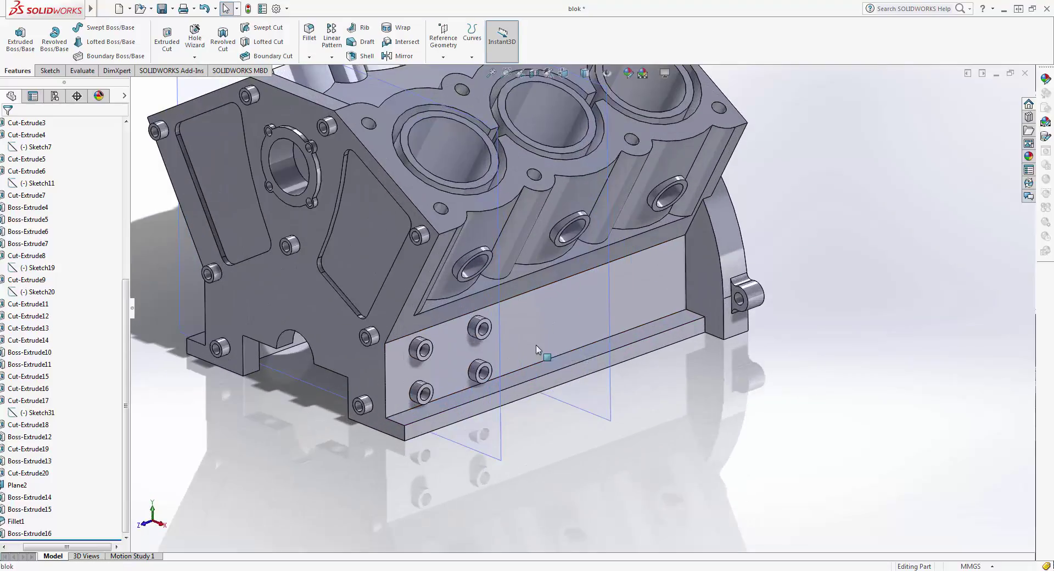
scroll(536, 345, down, 3)
Select a new boss and open its sketch, Sketch40, for editing.
middle_drag(505, 347, 274, 350)
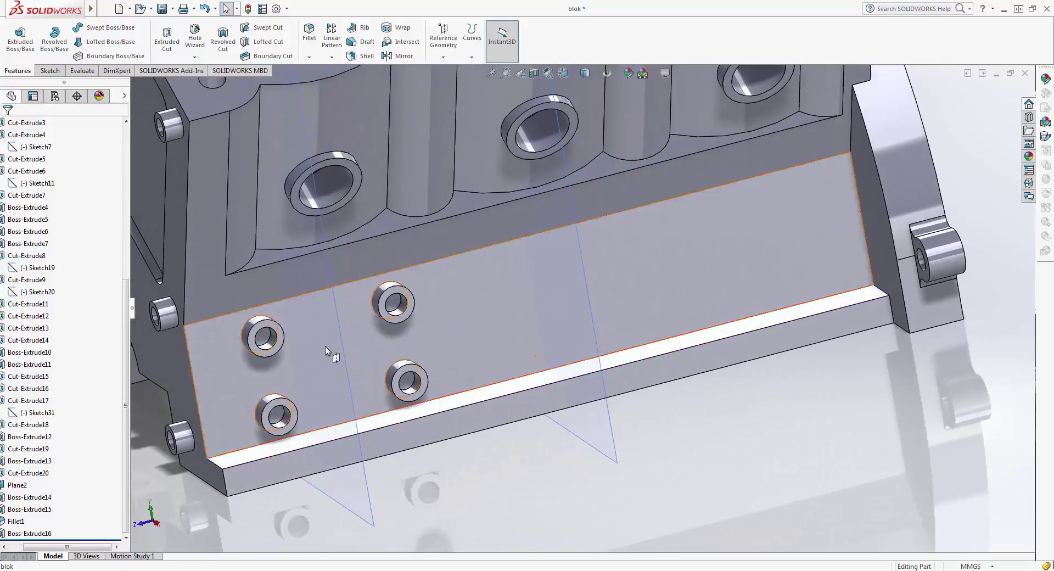
click(273, 351)
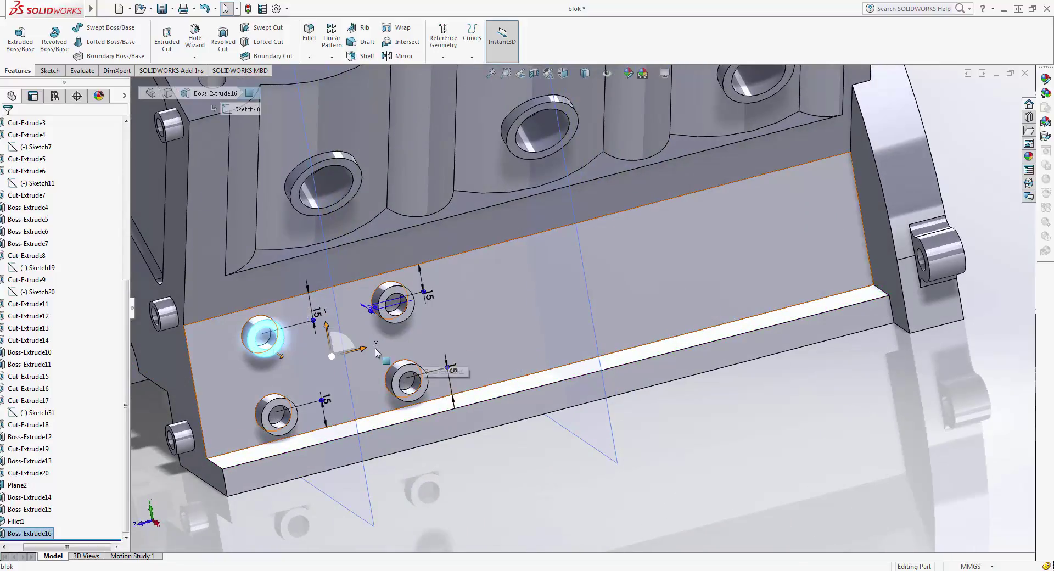
middle_drag(520, 344, 468, 329)
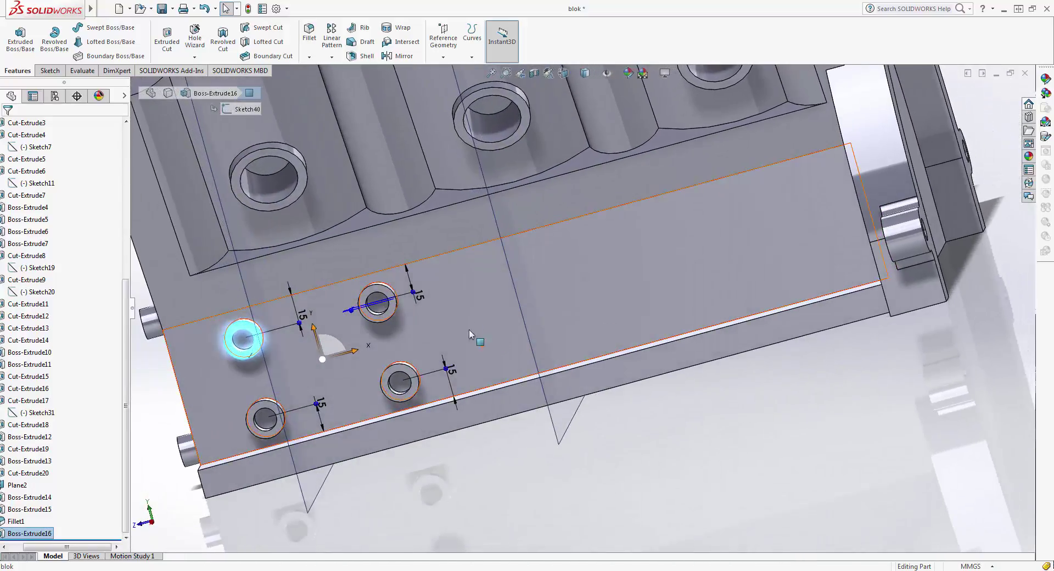
click(33, 535)
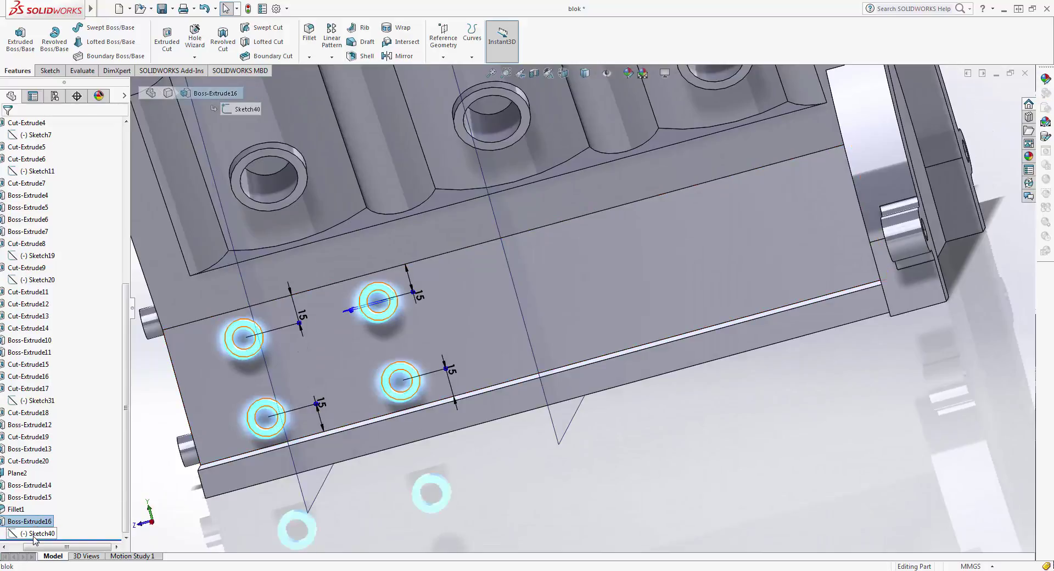
click(37, 532)
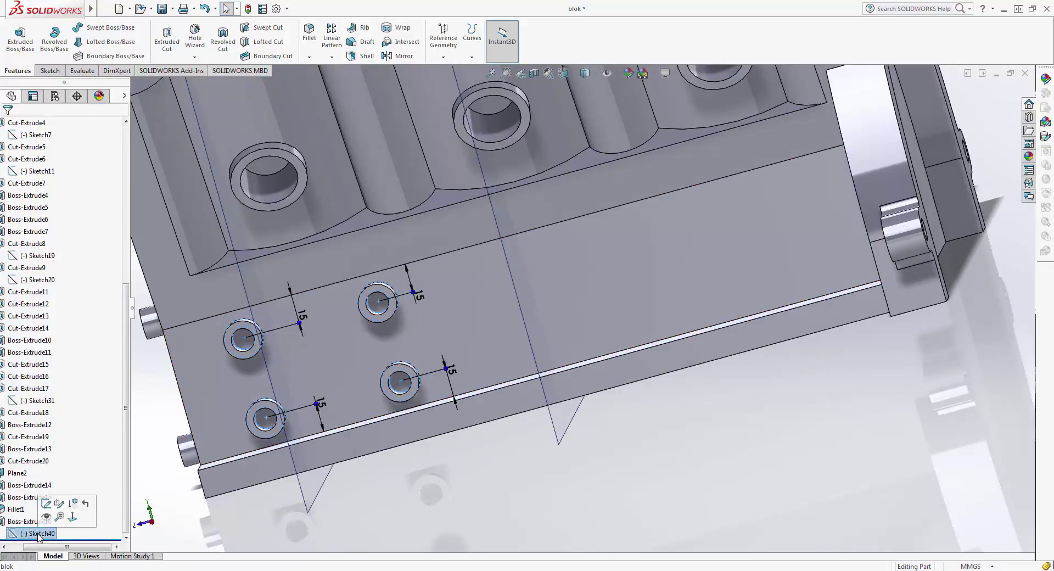
click(47, 505)
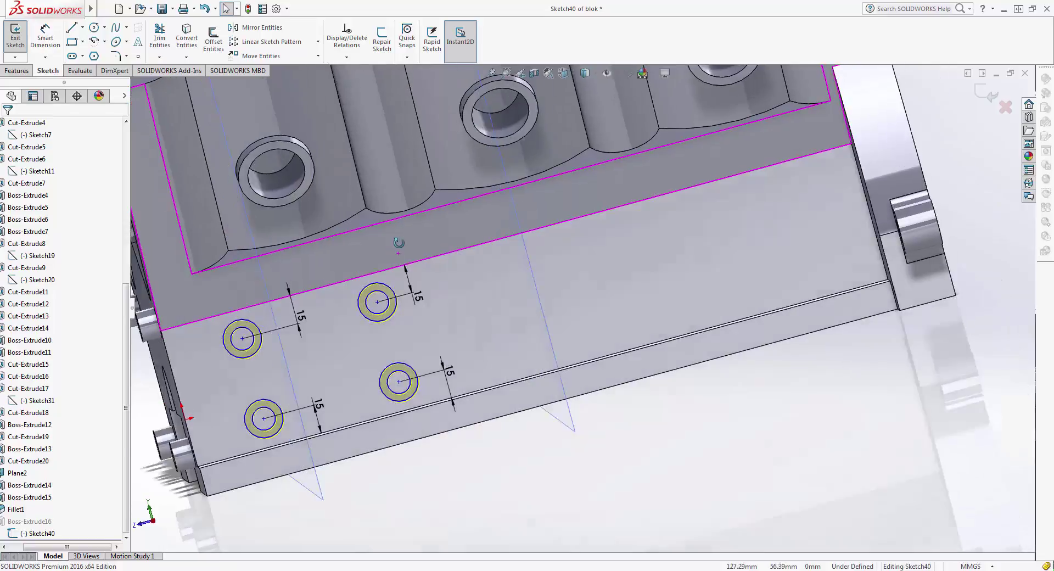
mouse_move(400, 234)
middle_down()
mouse_move(905, 322)
mouse_move(736, 209)
middle_up()
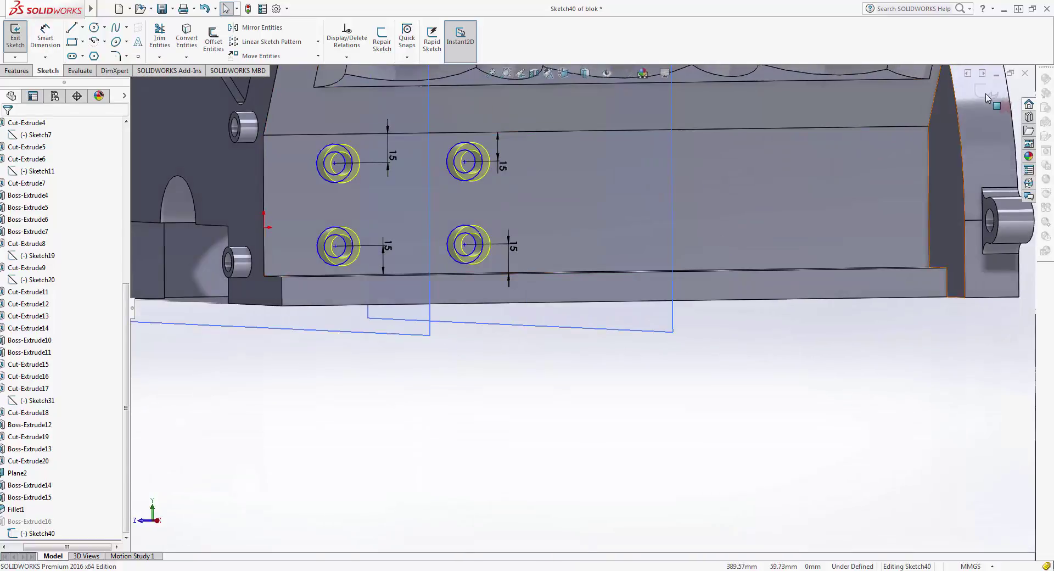
View the lower side face squarely, then box-select and copy Sketch40's four ring circles with dimensions.
click(988, 95)
click(691, 192)
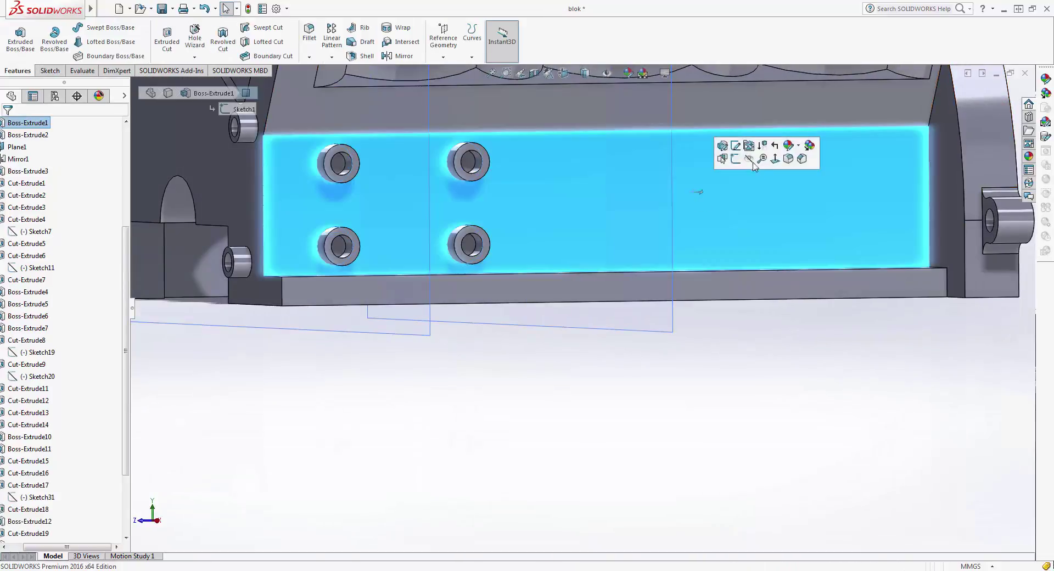
click(775, 159)
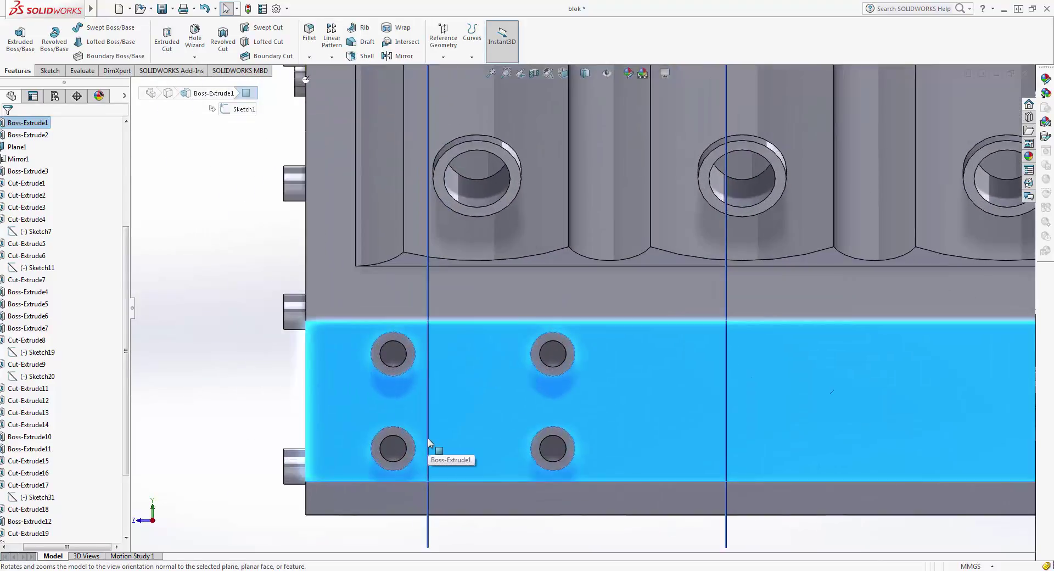
key(Escape)
click(33, 533)
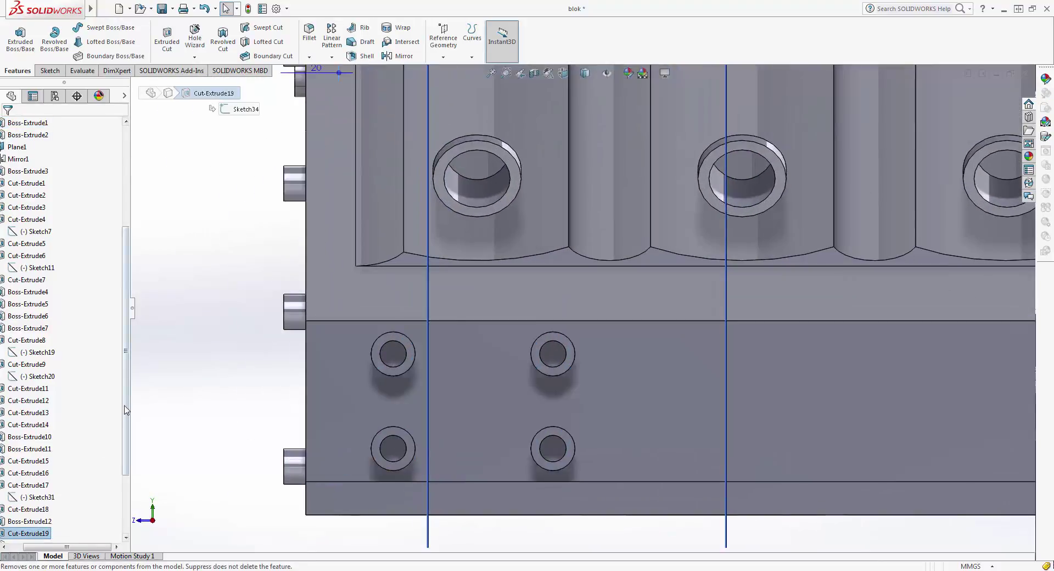
drag(126, 410, 123, 431)
scroll(34, 539, down, 2)
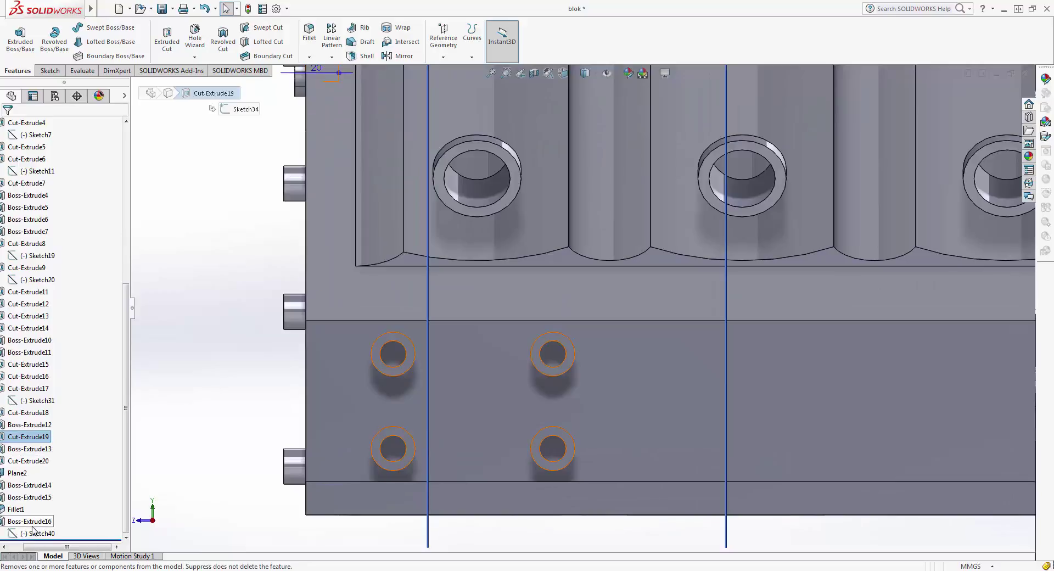
click(34, 533)
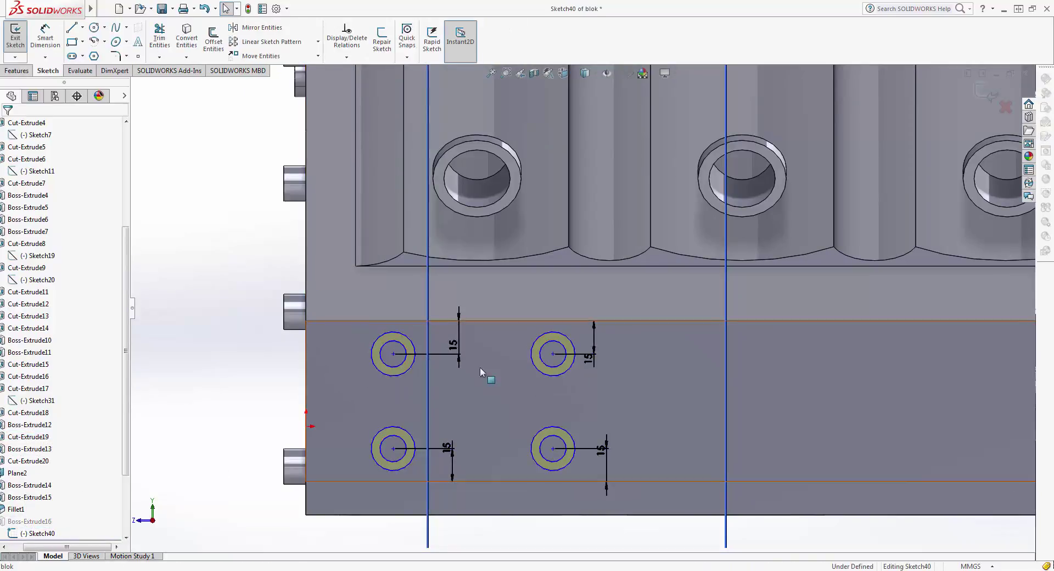
drag(353, 322, 646, 479)
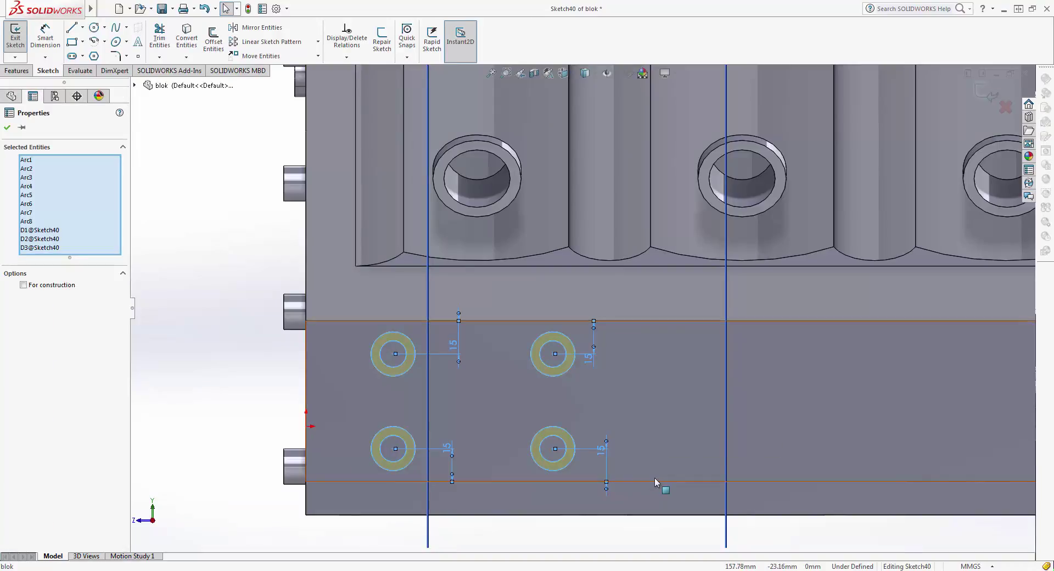
key(ctrl+c)
Paste a copy of the four ring circles and shift it further right on the face.
click(904, 410)
key(ctrl+v)
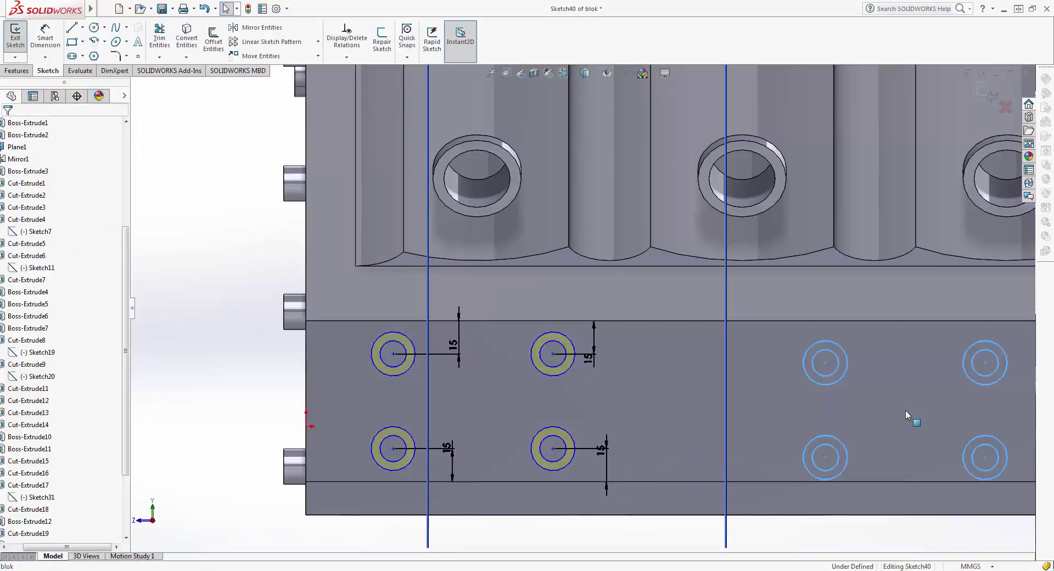
ctrl+middle_drag(732, 384, 585, 349)
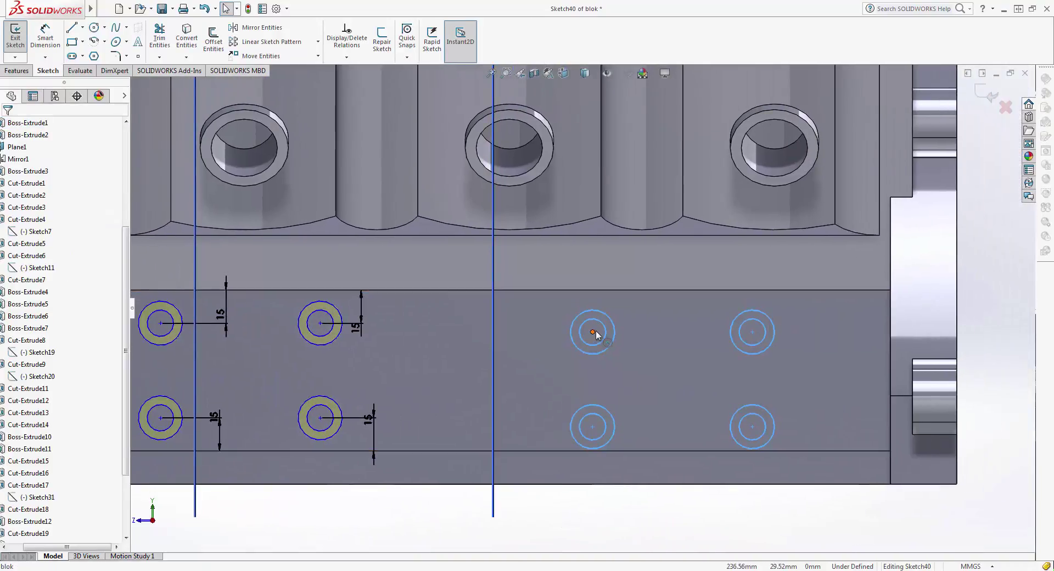
click(592, 332)
drag(607, 330, 646, 329)
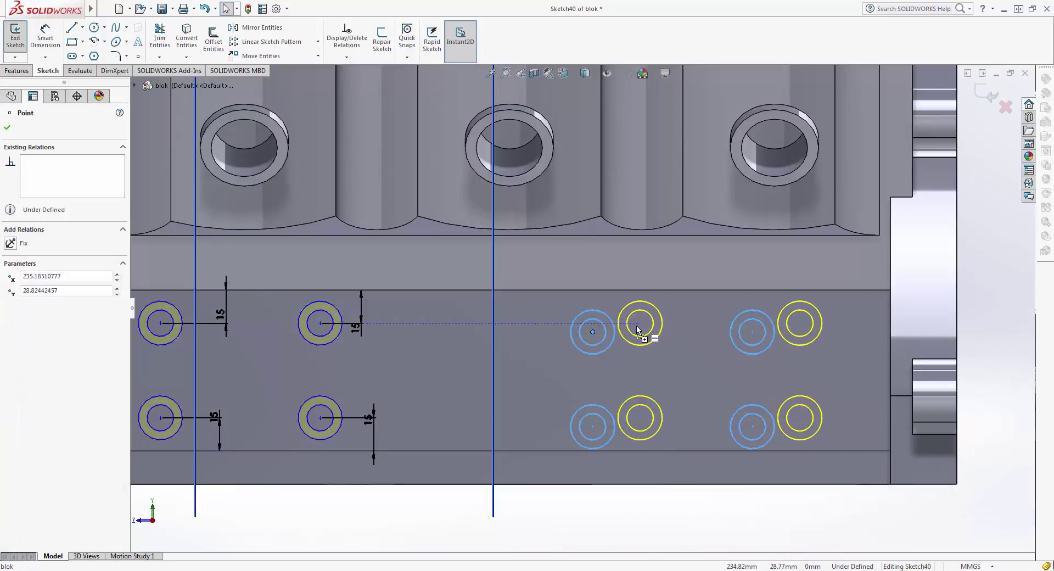
drag(645, 328, 636, 328)
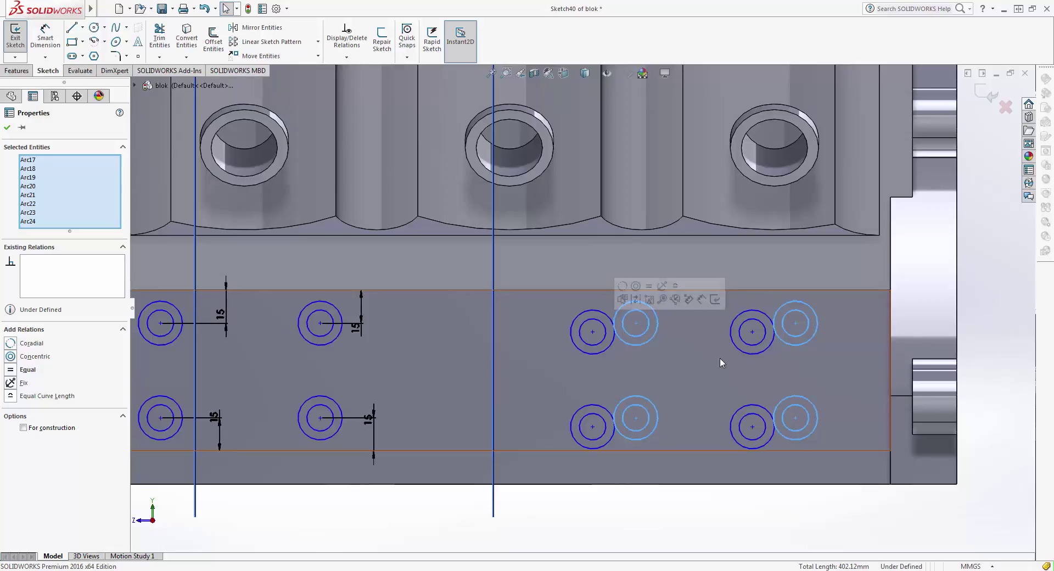
click(1005, 279)
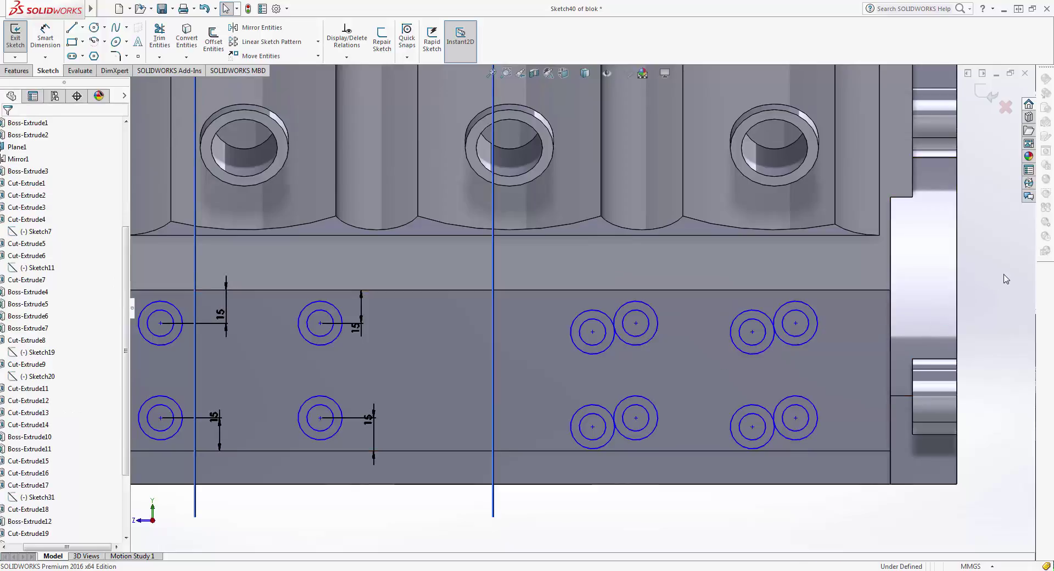
Delete the stray outer circle, leftover centre point and small stray circle at the left pair.
click(602, 351)
key(Delete)
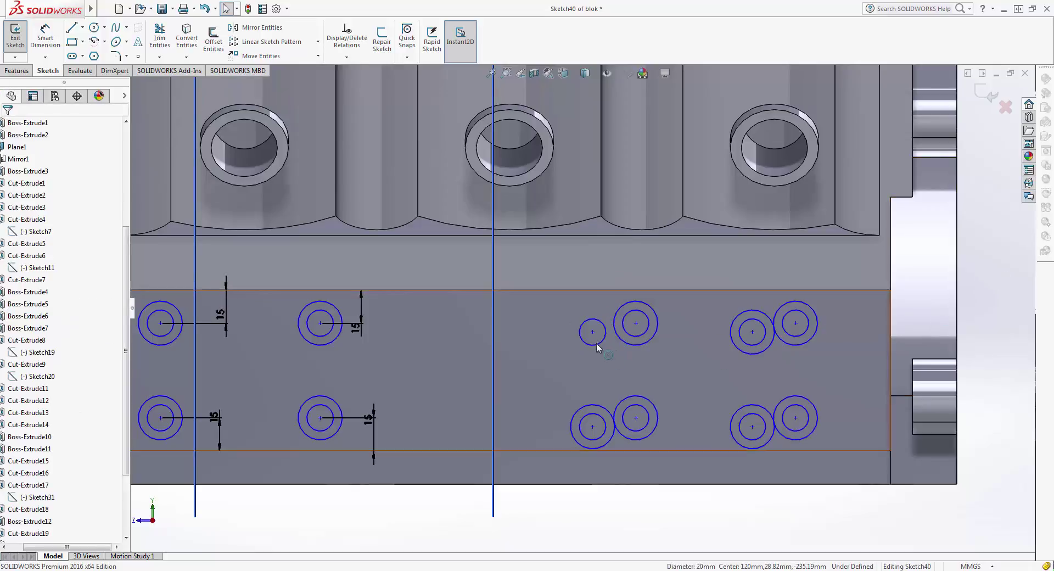
click(592, 426)
key(Delete)
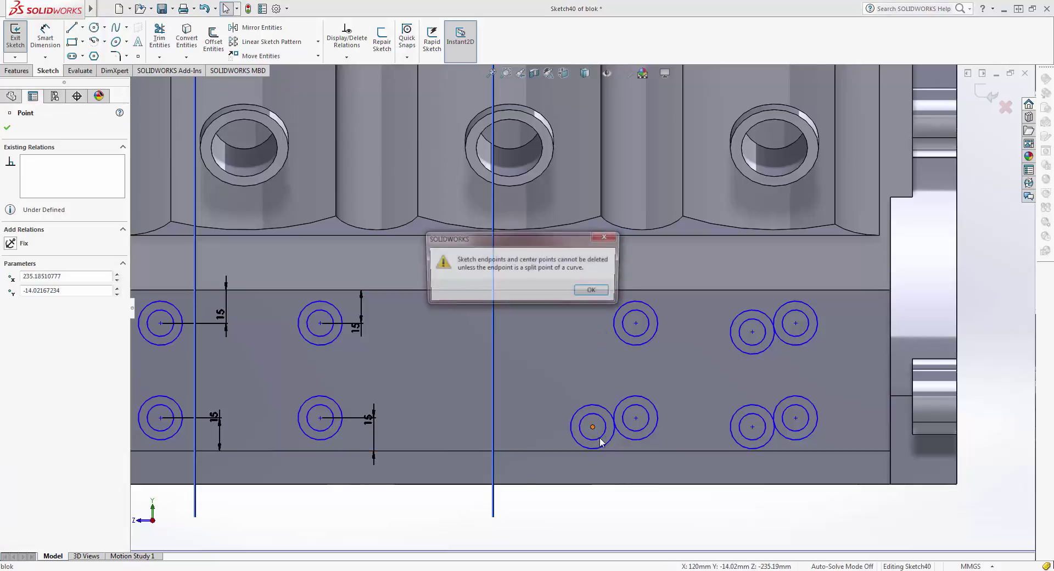
key(Return)
click(610, 435)
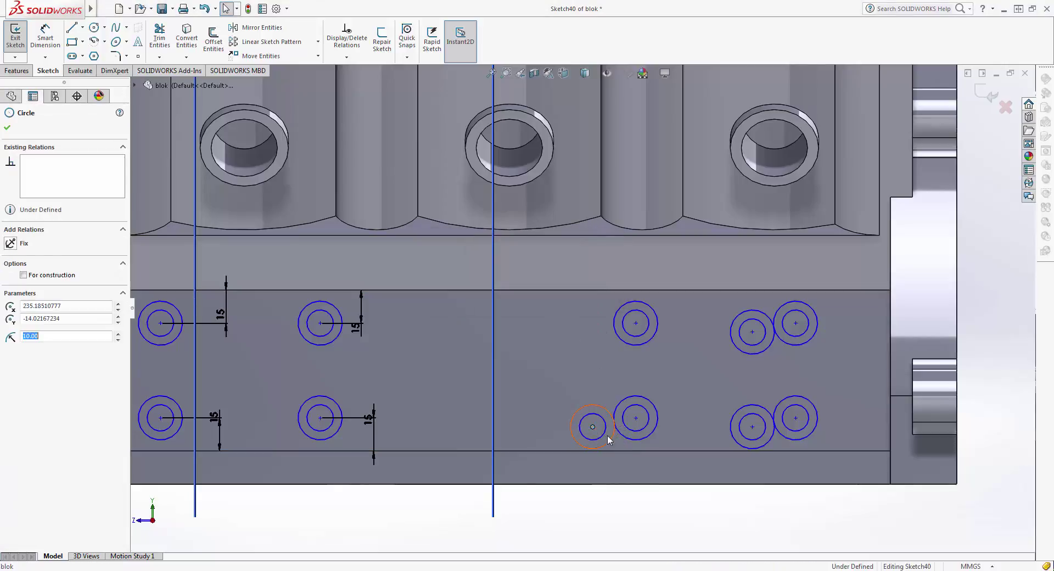
key(Delete)
Delete the overlapping outer and small stray circles in the lower and upper rows.
key(Delete)
click(736, 442)
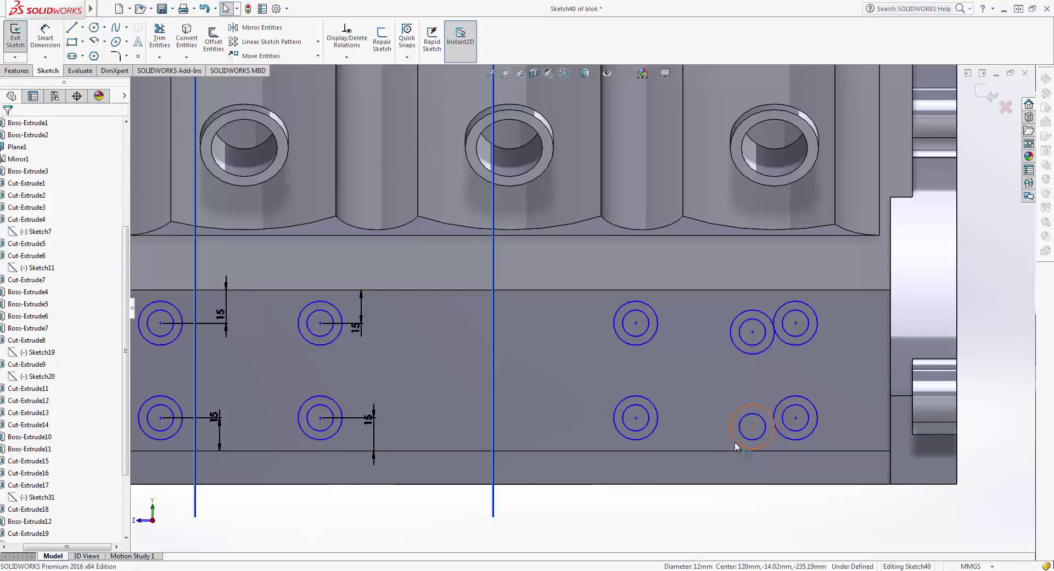
key(Delete)
click(753, 436)
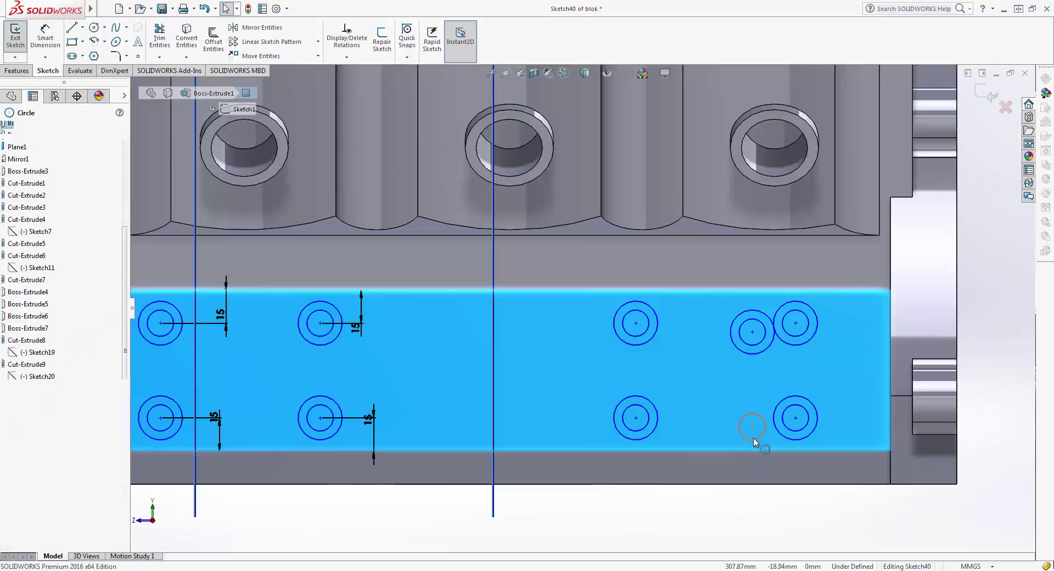
key(Delete)
click(760, 355)
key(Delete)
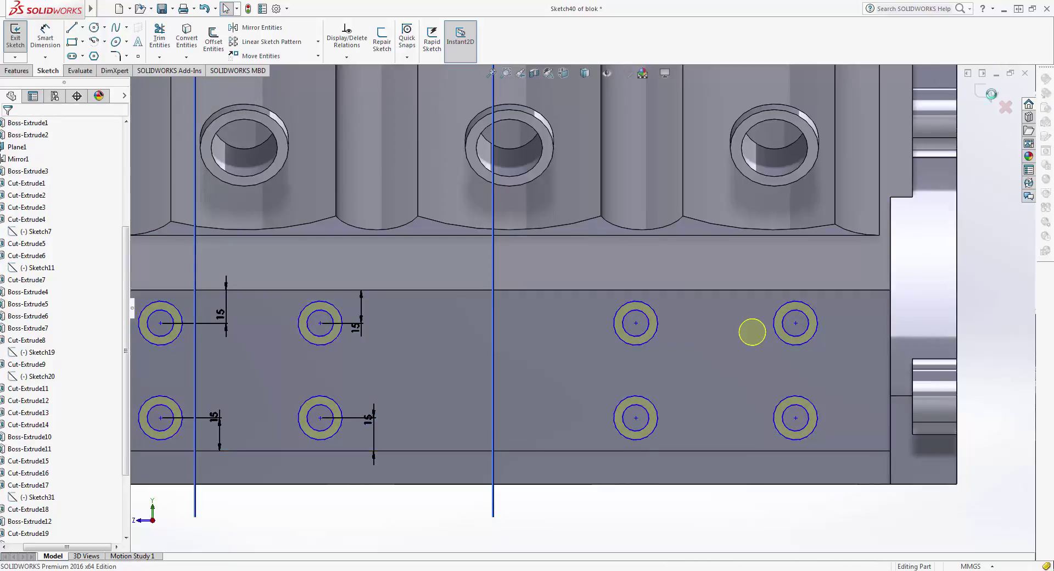
Remove the two lower-left ring pairs and their 15 mm dimensions, confirming the deletion.
click(991, 94)
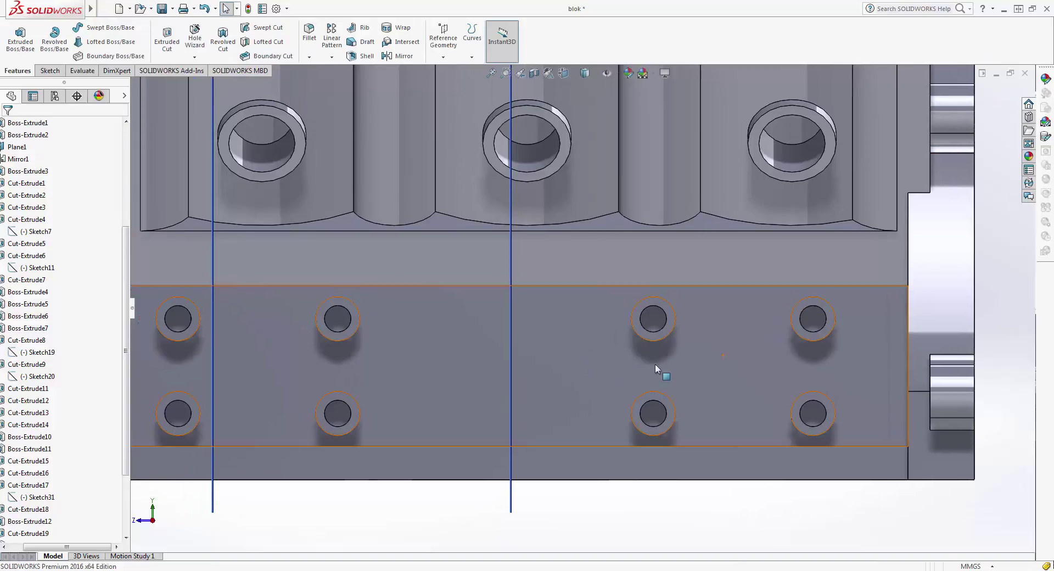
scroll(33, 537, down, 3)
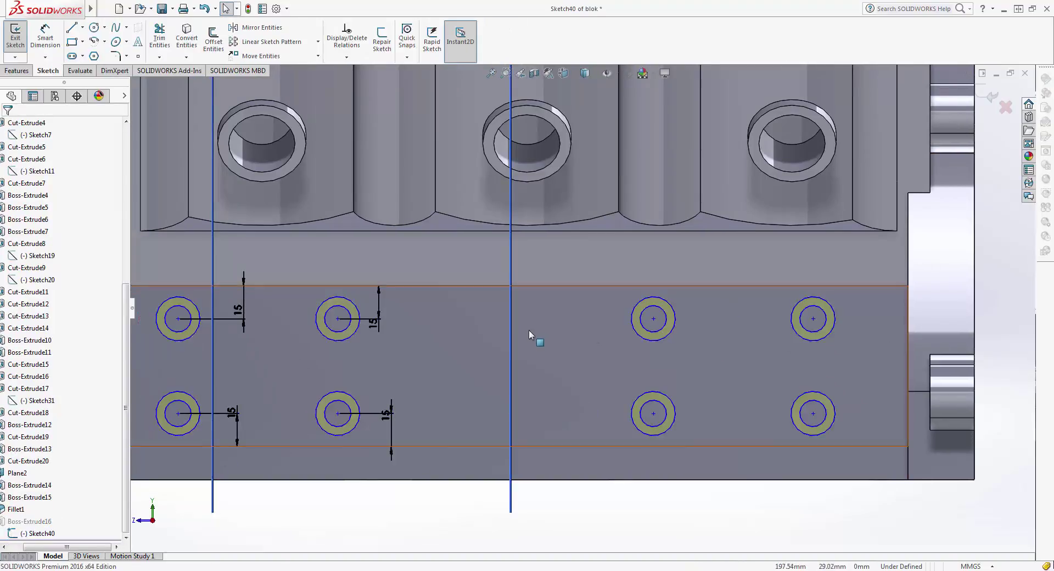
drag(194, 294, 418, 379)
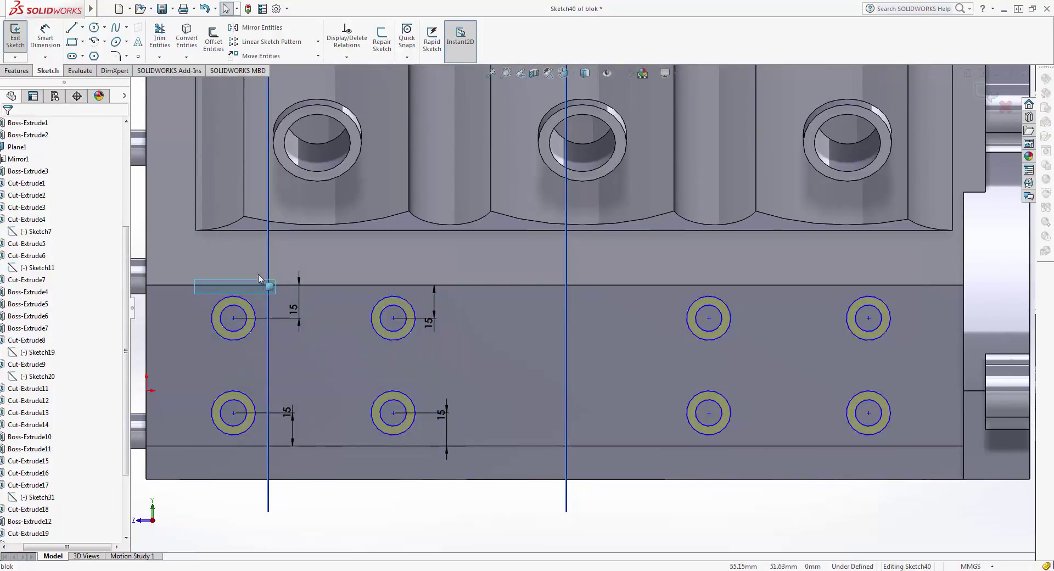
drag(186, 369, 356, 446)
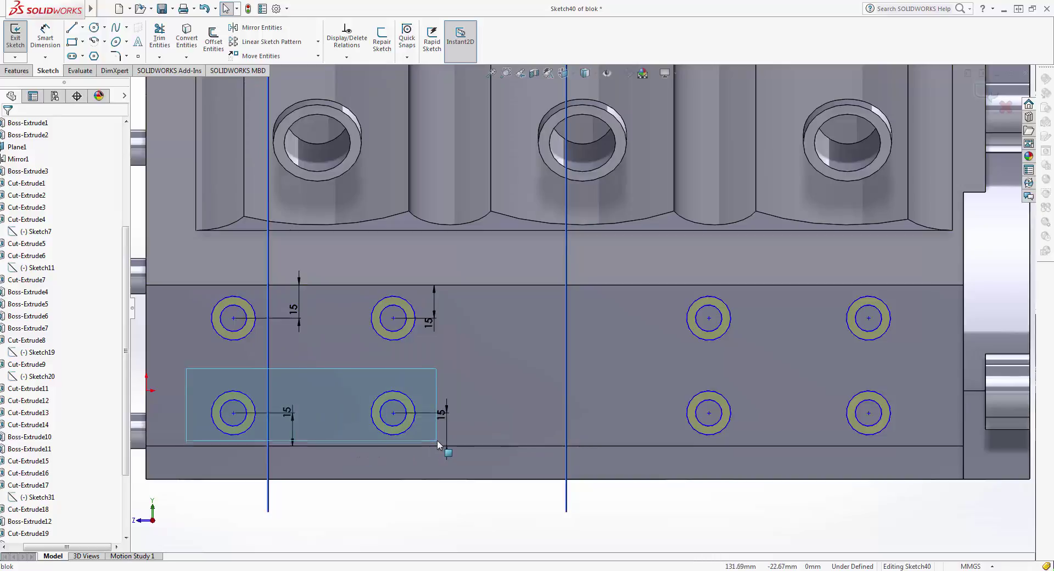
drag(437, 441, 437, 440)
key(Delete)
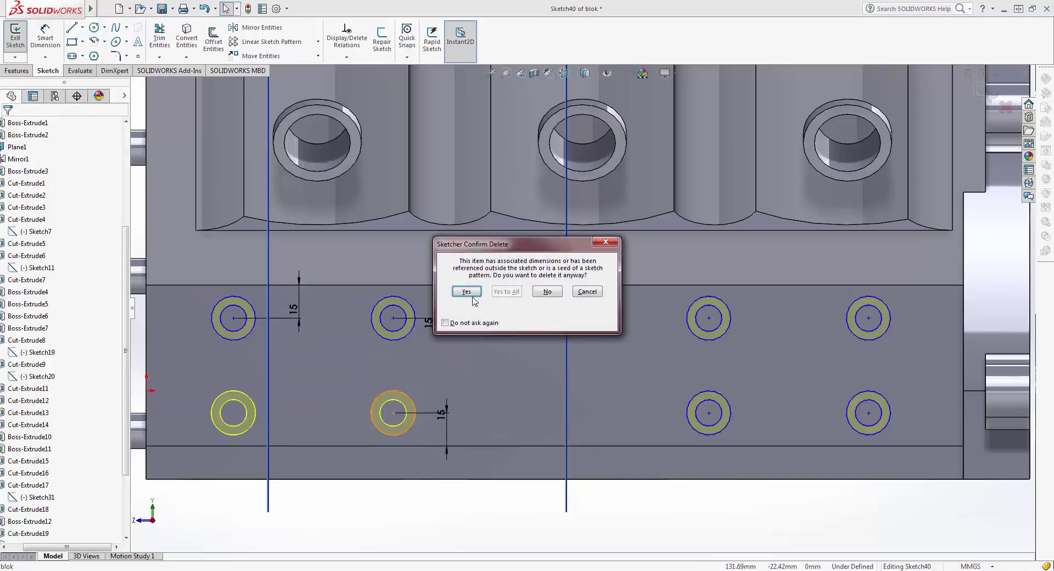
click(466, 291)
key(ctrl+Left)
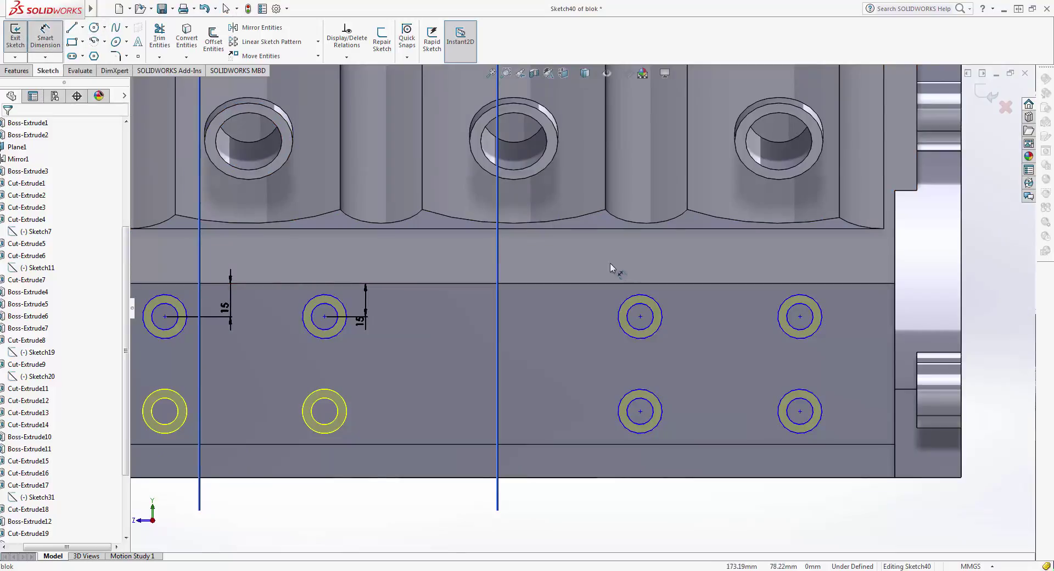
Dimension the upper-right and lower-right circle centres 40 mm from the block's right edge.
click(813, 319)
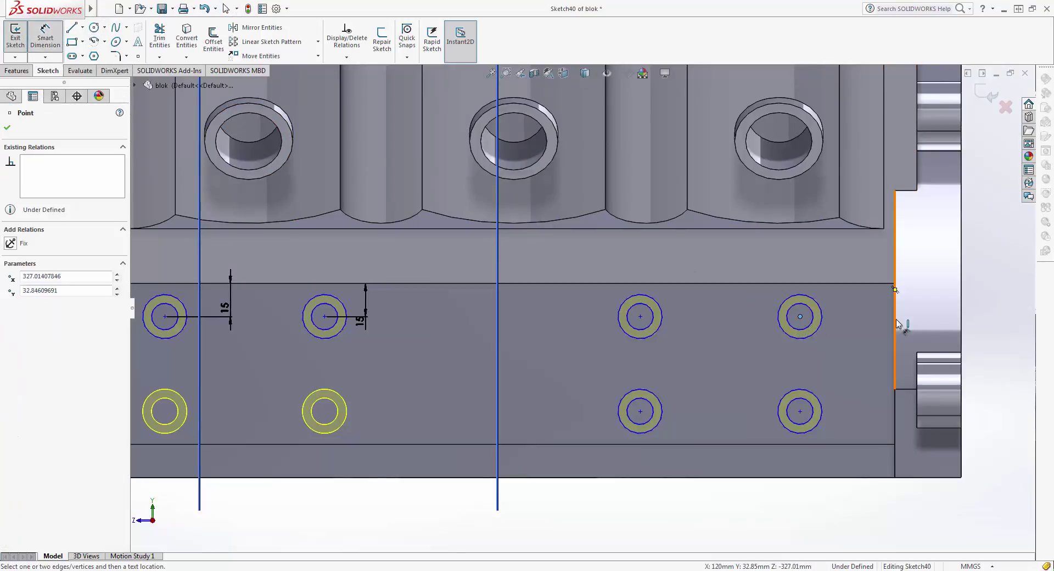
click(895, 364)
click(845, 297)
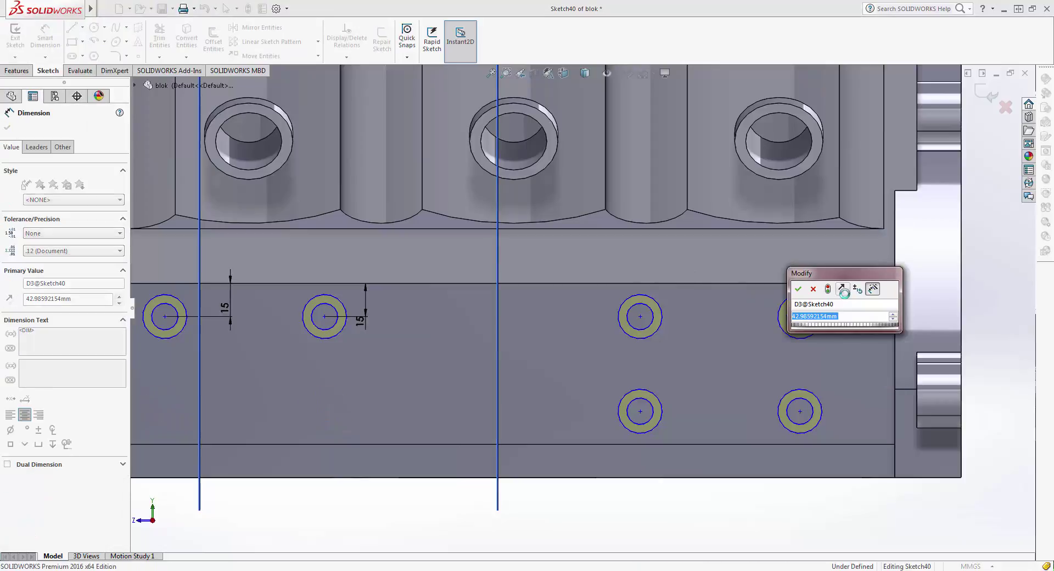
text(40)
key(Return)
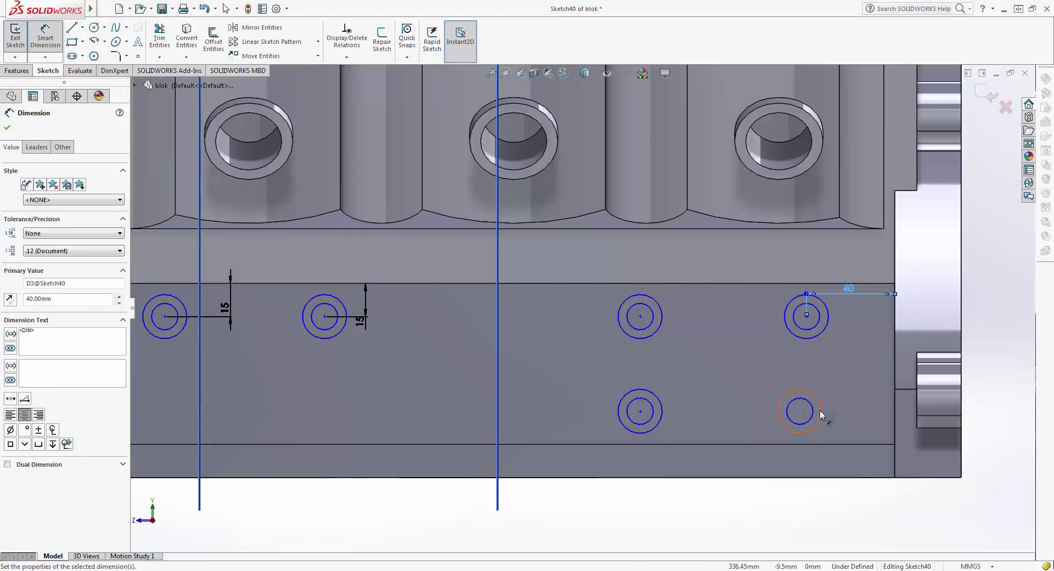
click(800, 412)
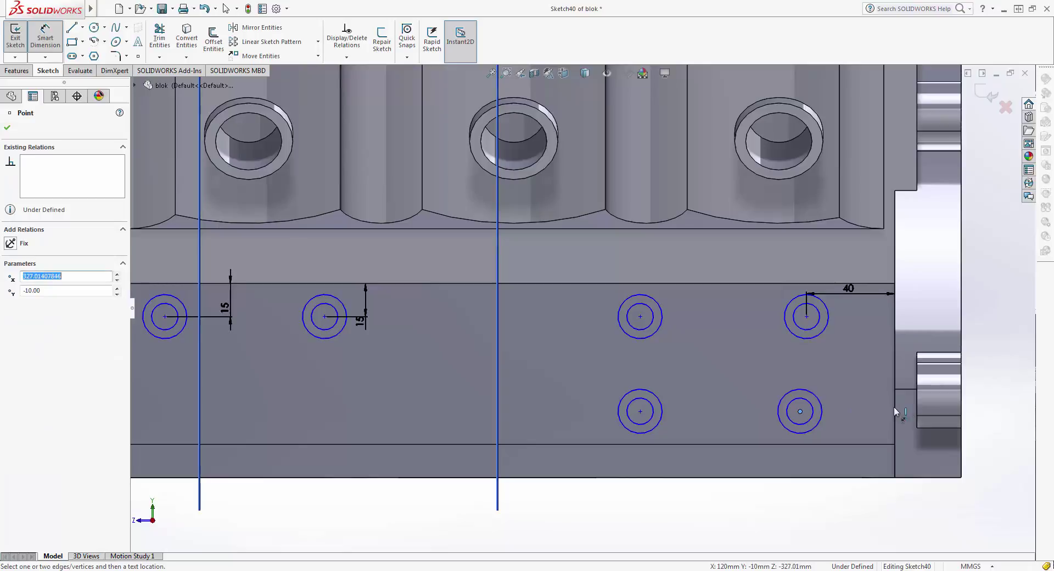
click(893, 406)
click(878, 375)
text(40)
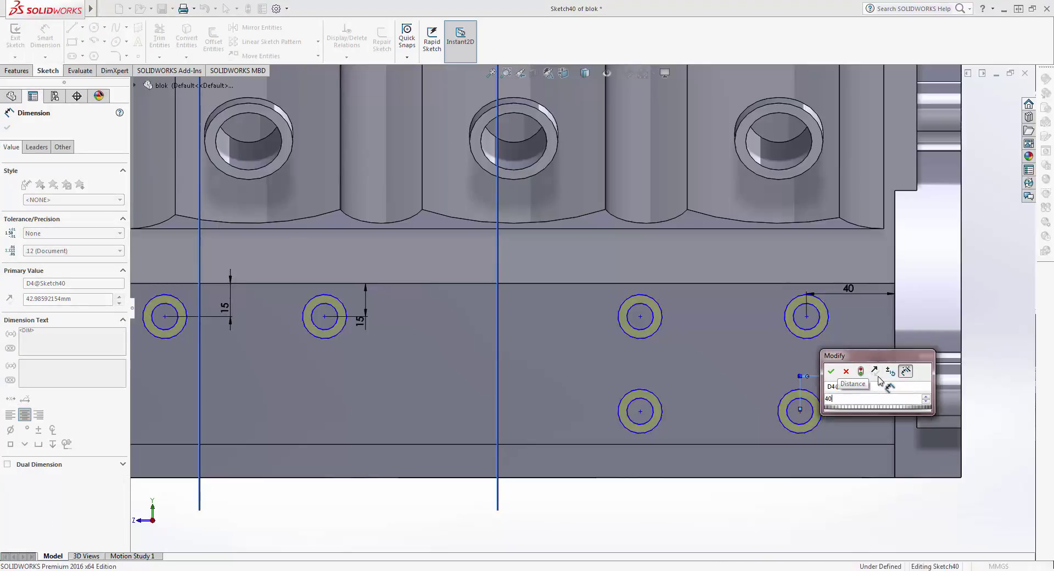
key(Return)
Space the lower and upper circle pairs of the right group 75 mm apart.
click(640, 412)
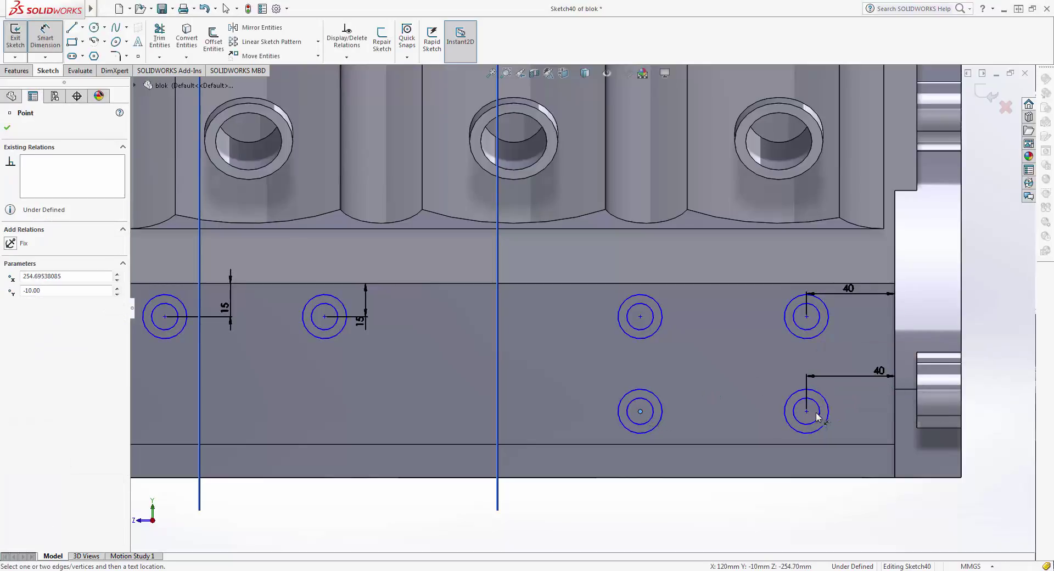
click(736, 373)
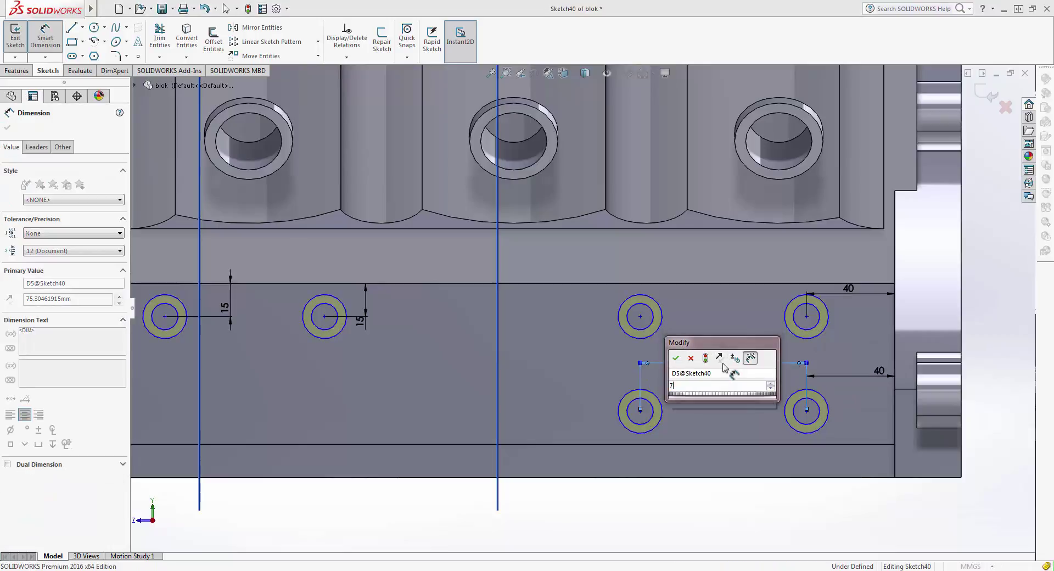
text(75)
key(Return)
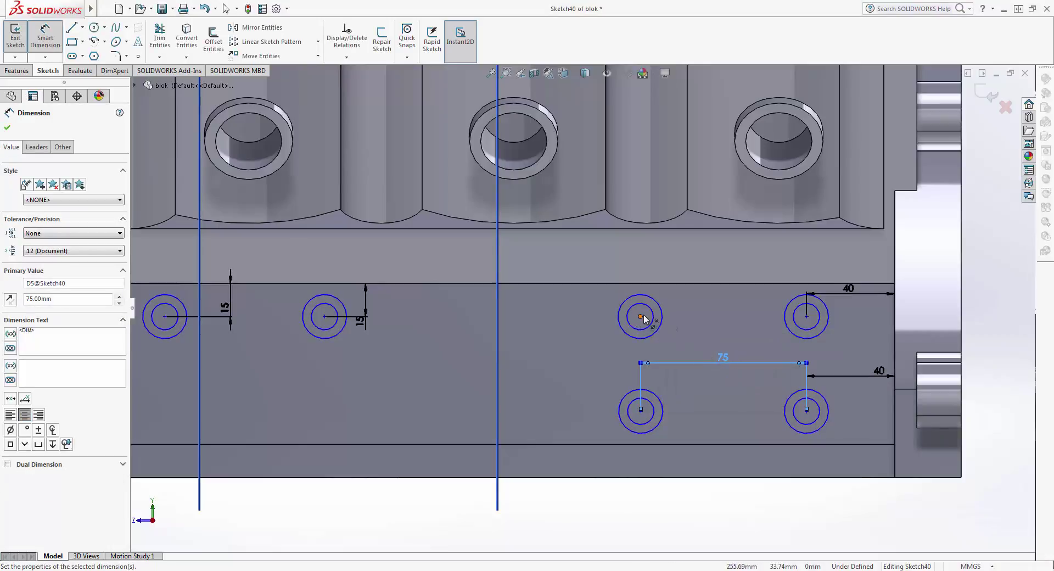
click(640, 317)
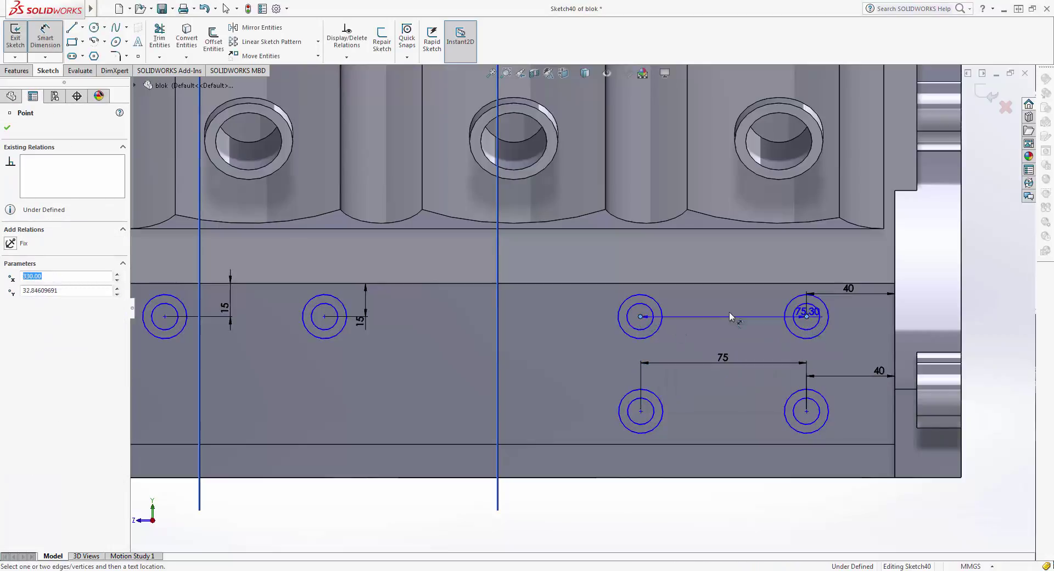
click(722, 308)
key(Return)
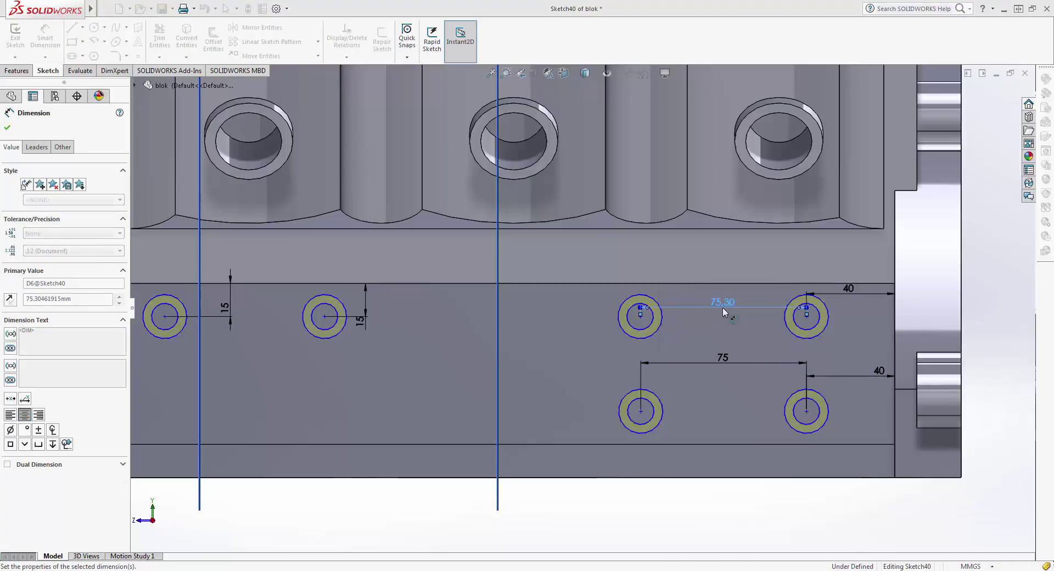
text(75)
Space the two left-hand circles 75 mm apart.
click(324, 316)
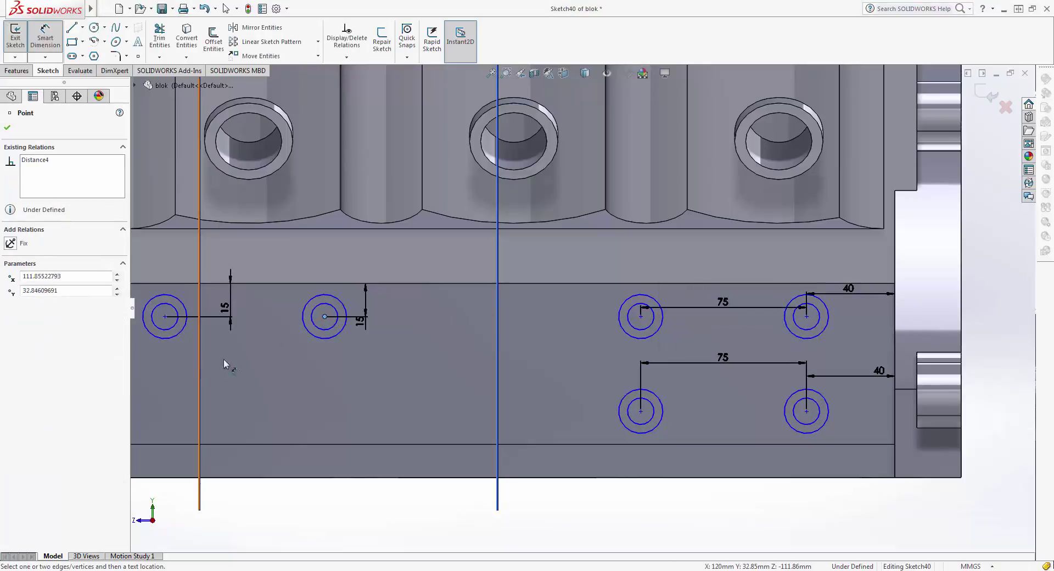
ctrl+middle_drag(224, 363, 290, 385)
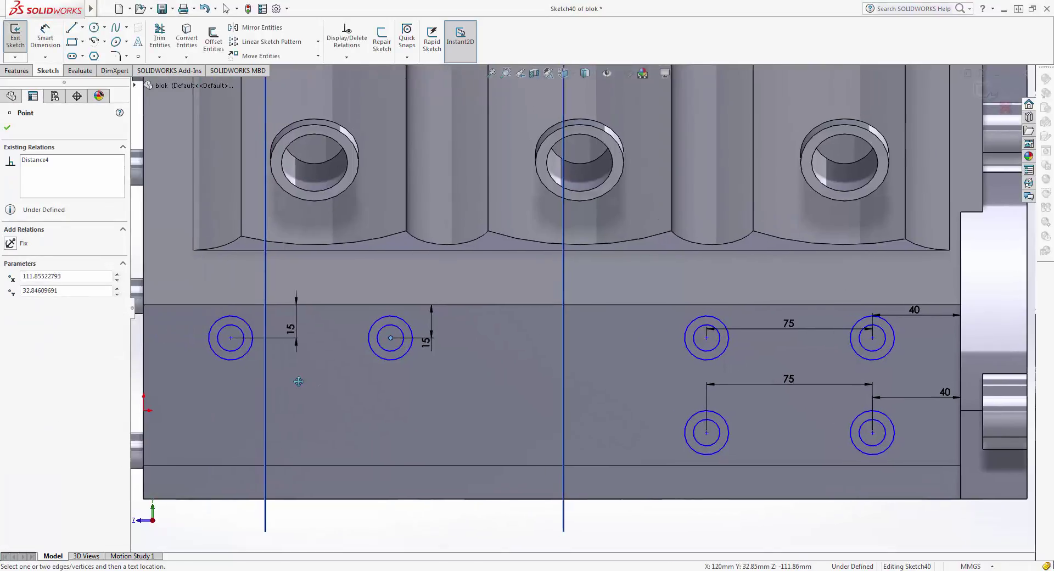
click(329, 389)
text(75)
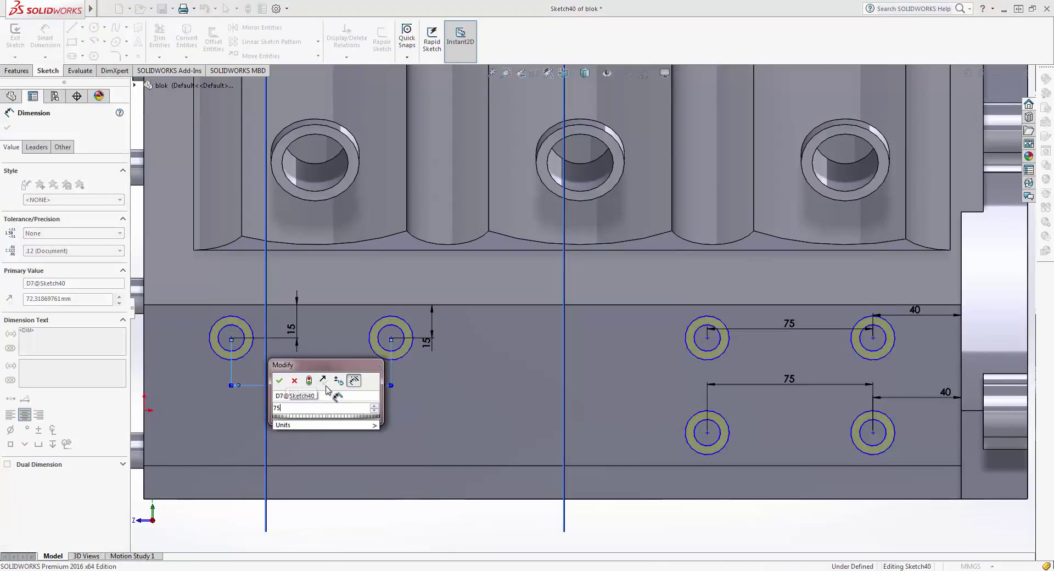
key(Return)
click(10, 127)
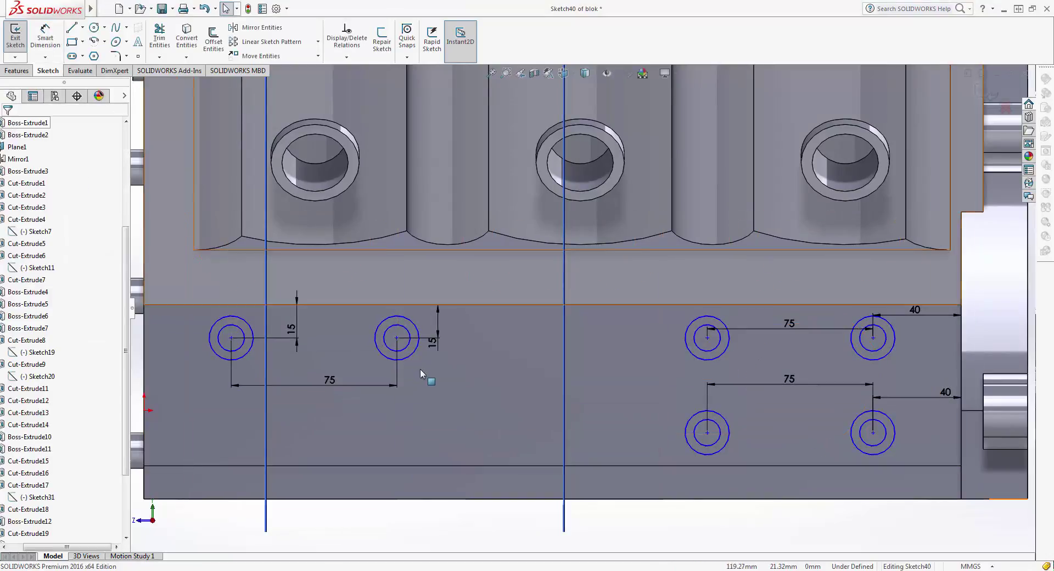
scroll(439, 357, up, 3)
scroll(498, 341, down, 2)
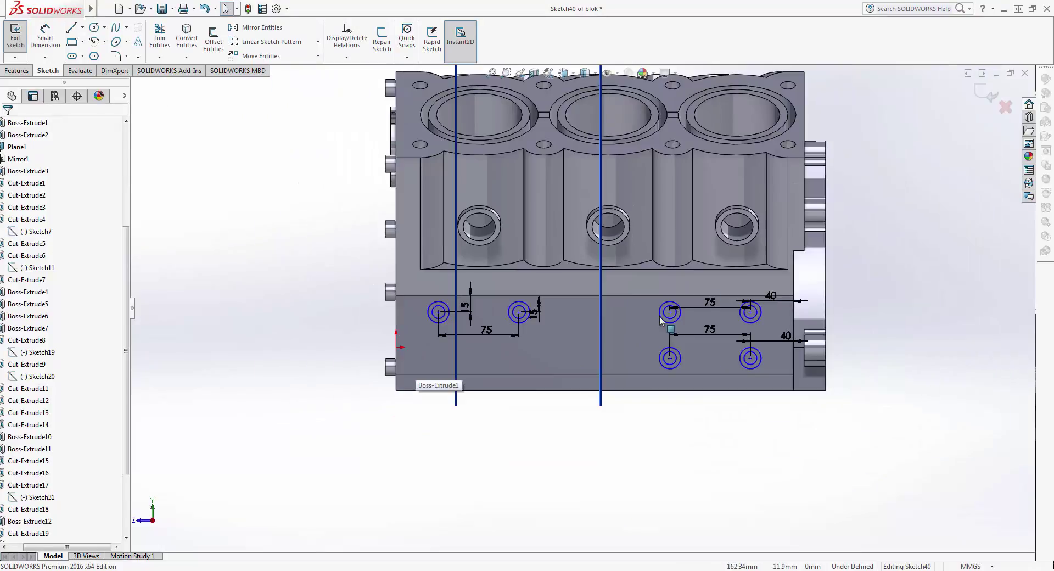
scroll(569, 360, up, 3)
mouse_move(766, 238)
middle_down()
mouse_move(825, 284)
mouse_move(678, 284)
middle_up()
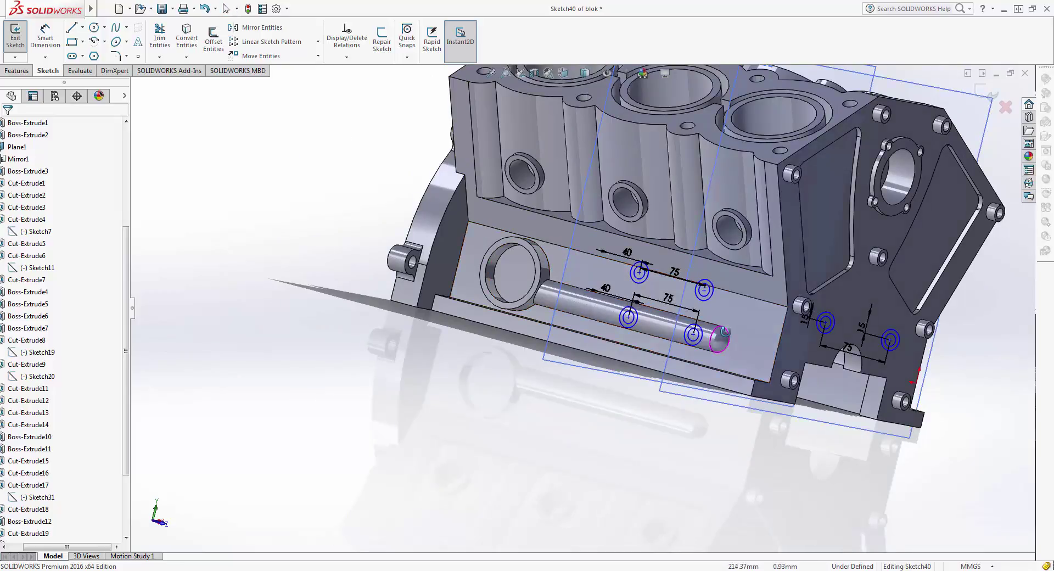
middle_drag(724, 330, 756, 340)
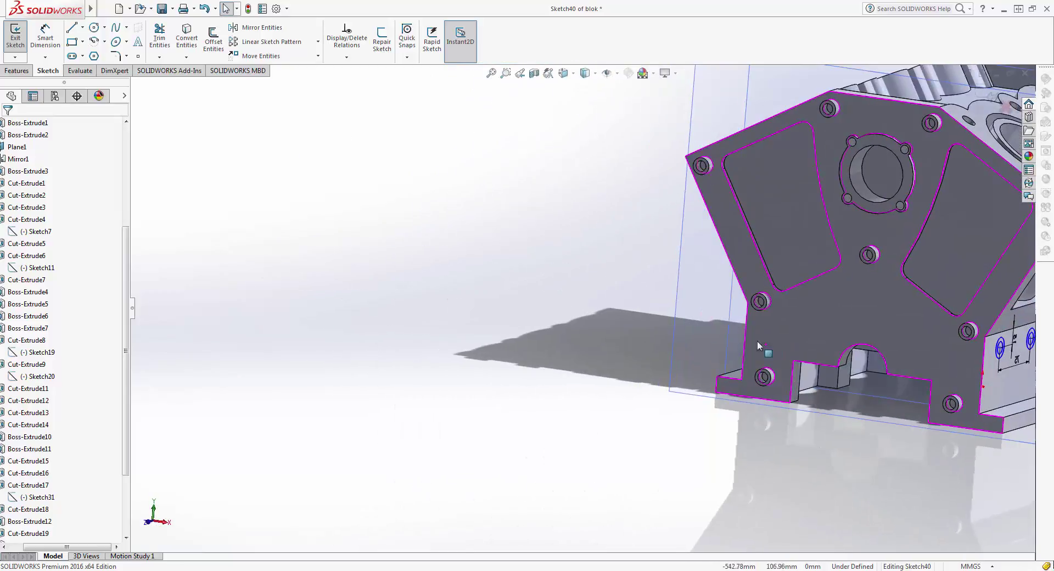
scroll(756, 340, up, 3)
middle_drag(794, 275, 965, 144)
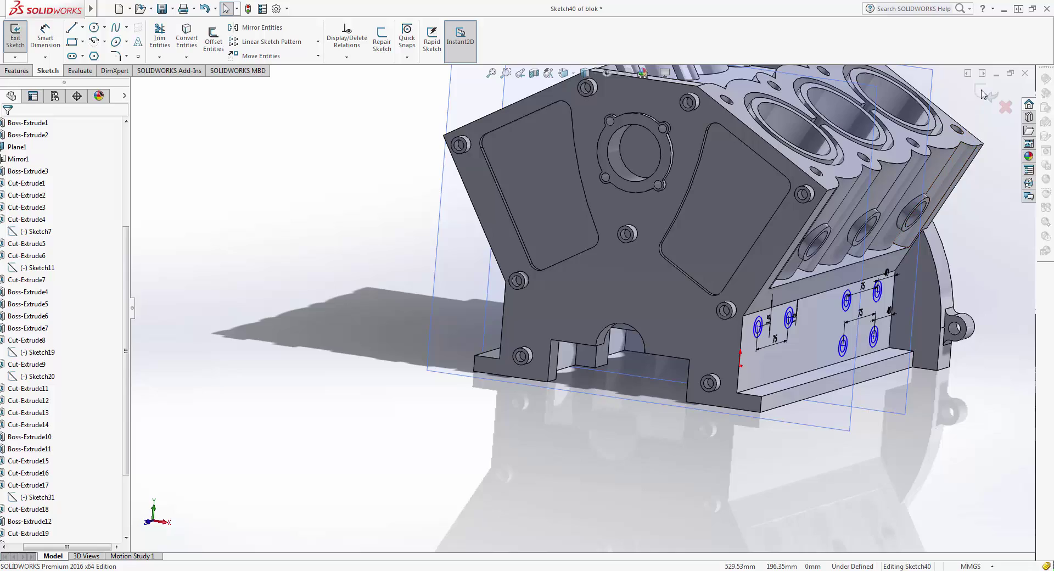